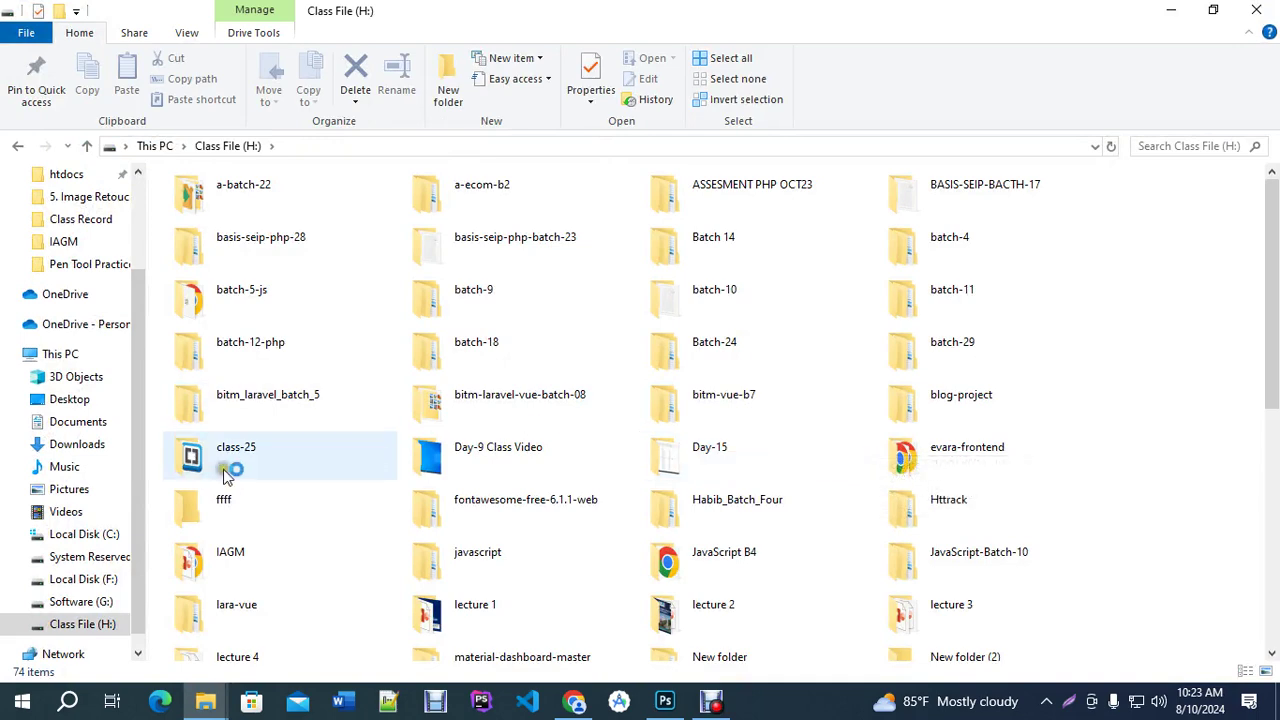
Open the folder 5. Image Retouch, Edit & Color Enhancement inside IAGM > Design Content on the H: drive.
{"action": "double_click", "coordinate": [255, 566]}
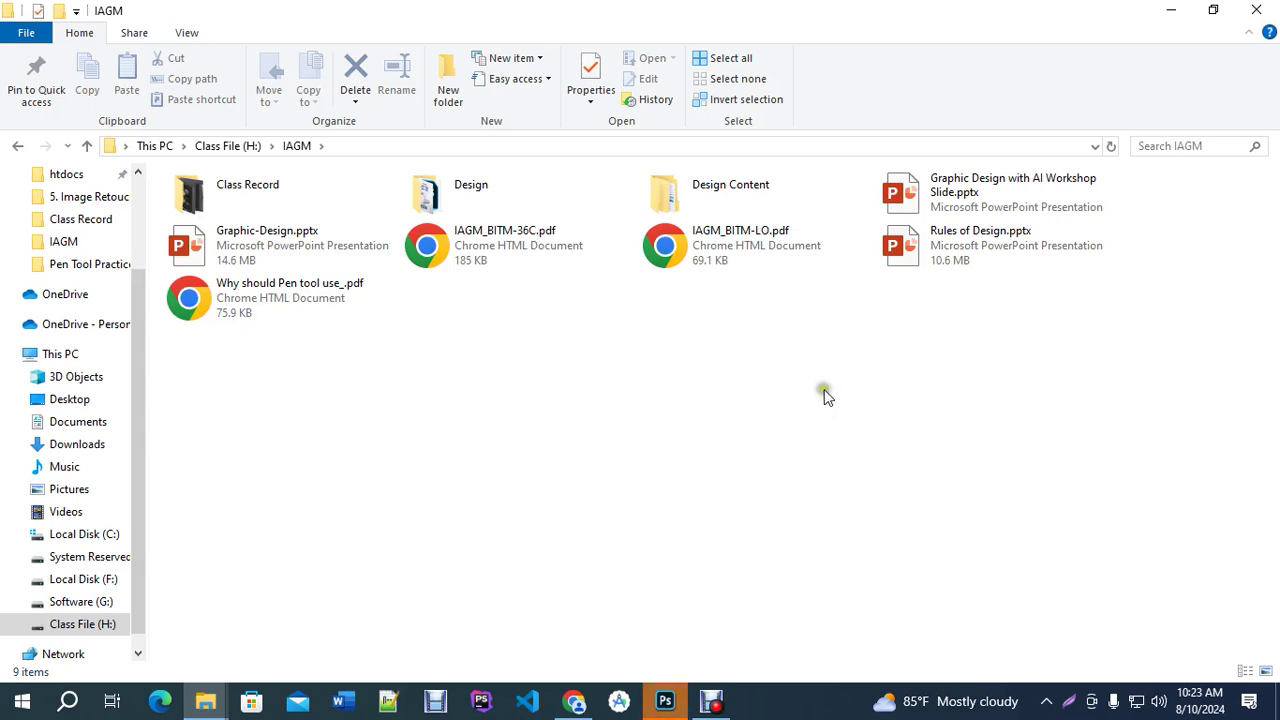
{"action": "double_click", "coordinate": [716, 194]}
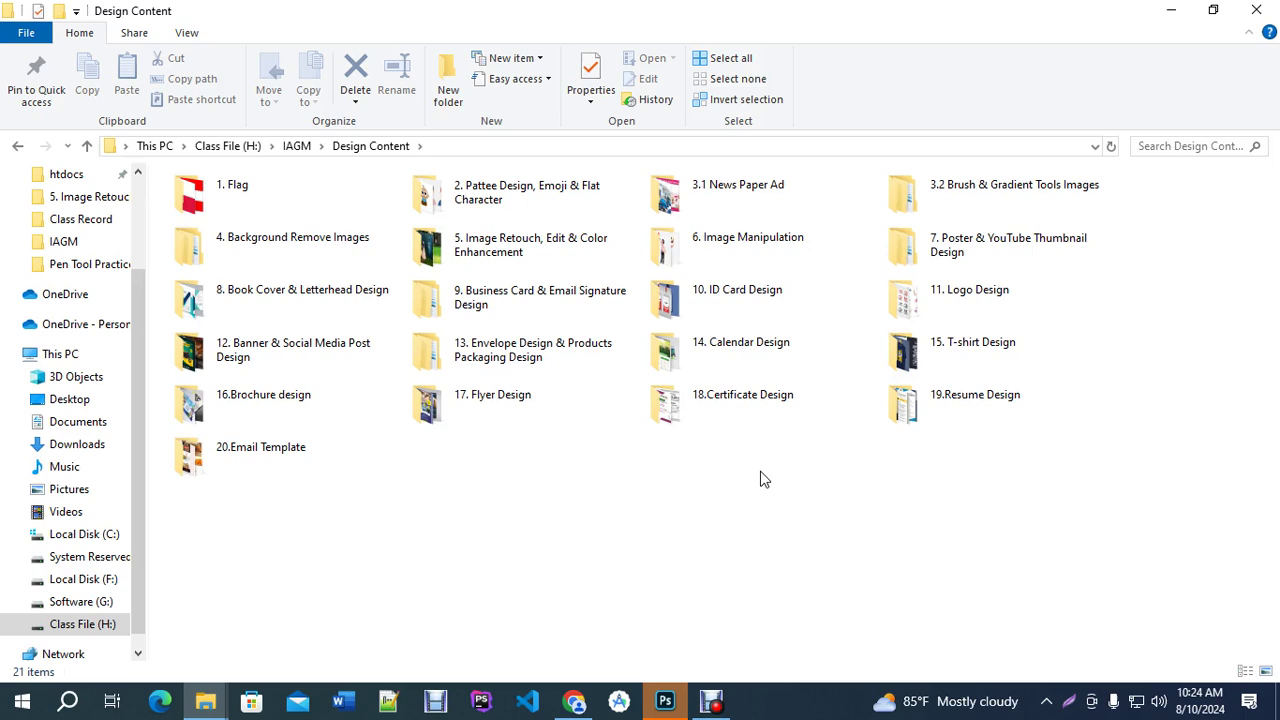
{"action": "left_click", "coordinate": [604, 506]}
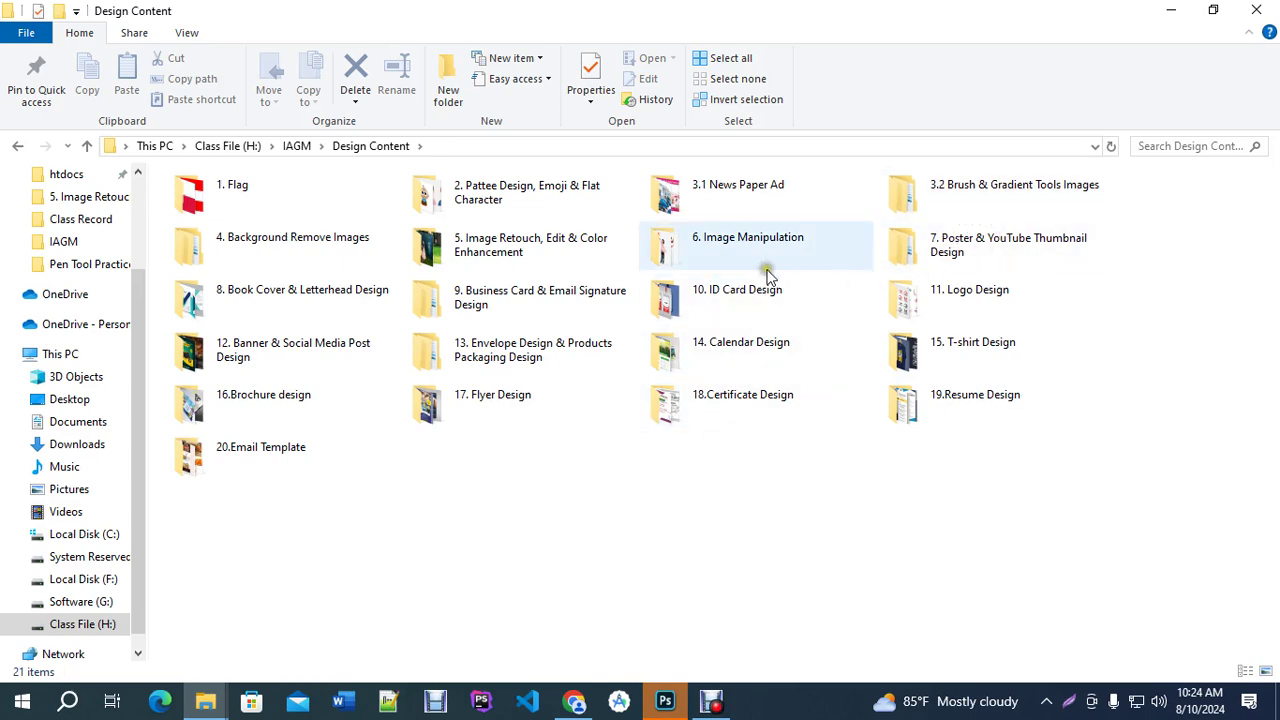
{"action": "double_click", "coordinate": [543, 246]}
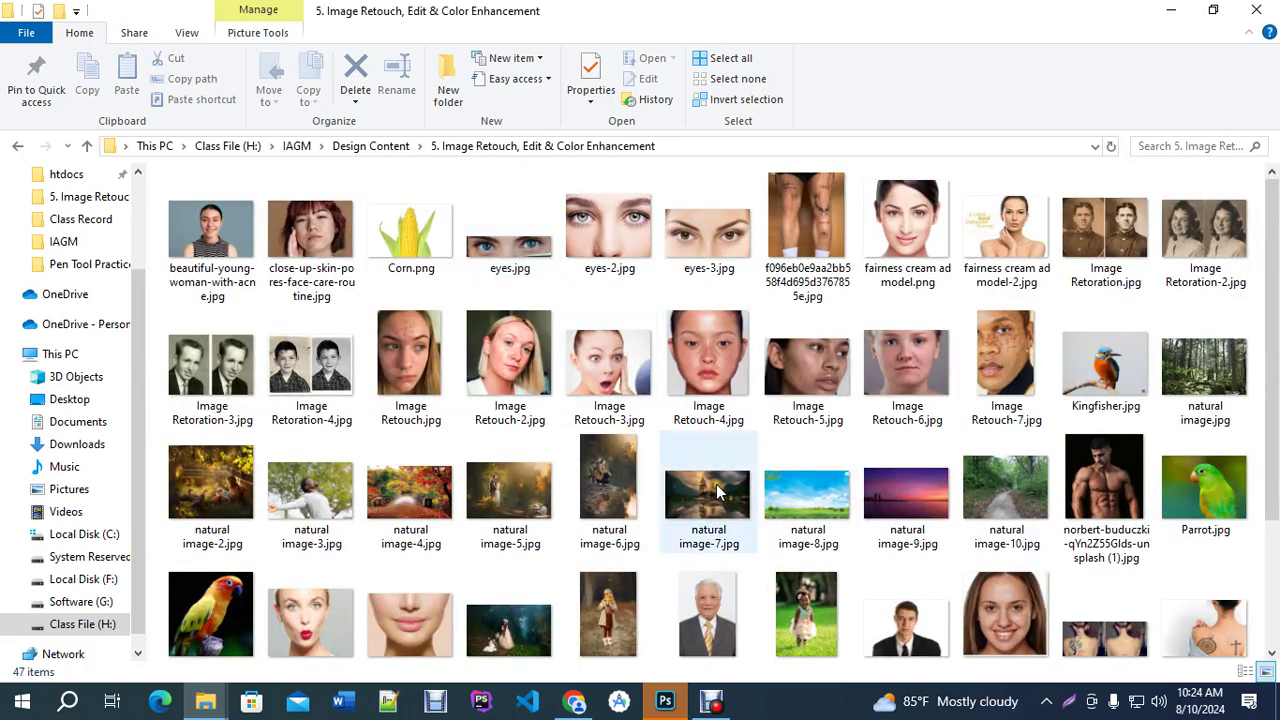
Preview natural image-6.jpg, natural image.jpg and Parrot-2.jpg one after another, closing each preview.
{"action": "scroll", "coordinate": [718, 490], "scroll_direction": "down", "scroll_amount": 2}
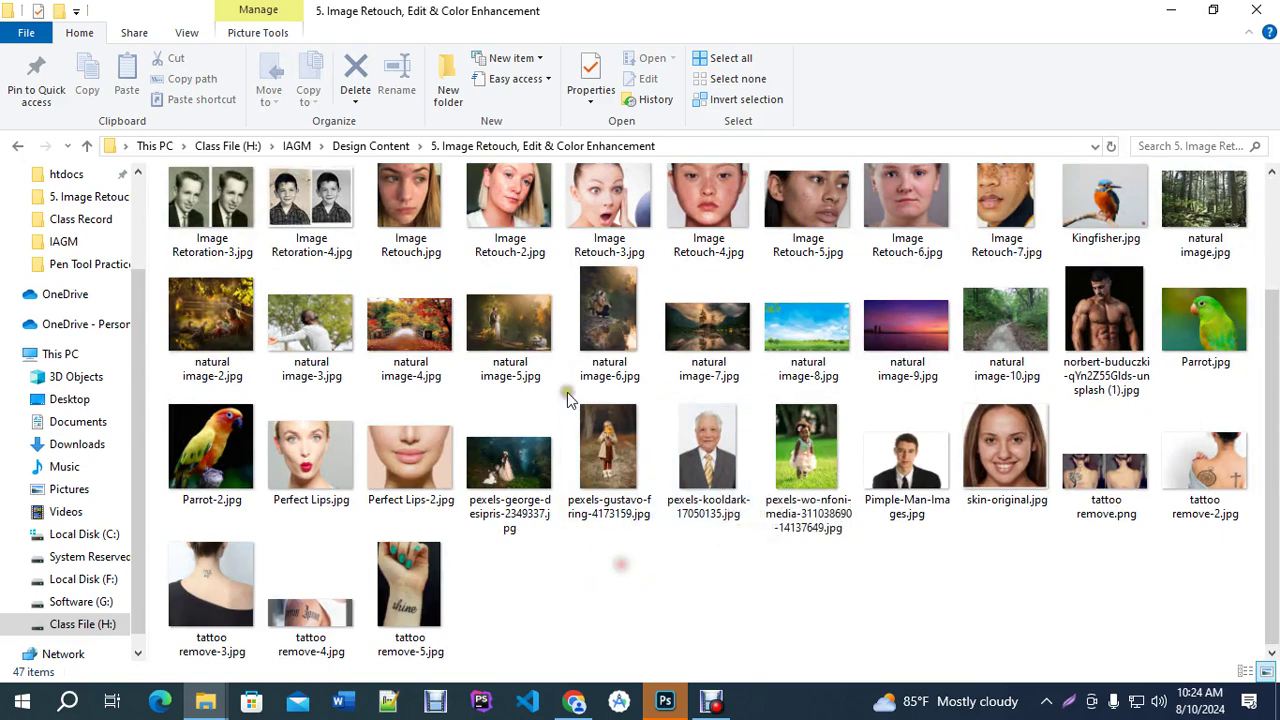
{"action": "double_click", "coordinate": [610, 315]}
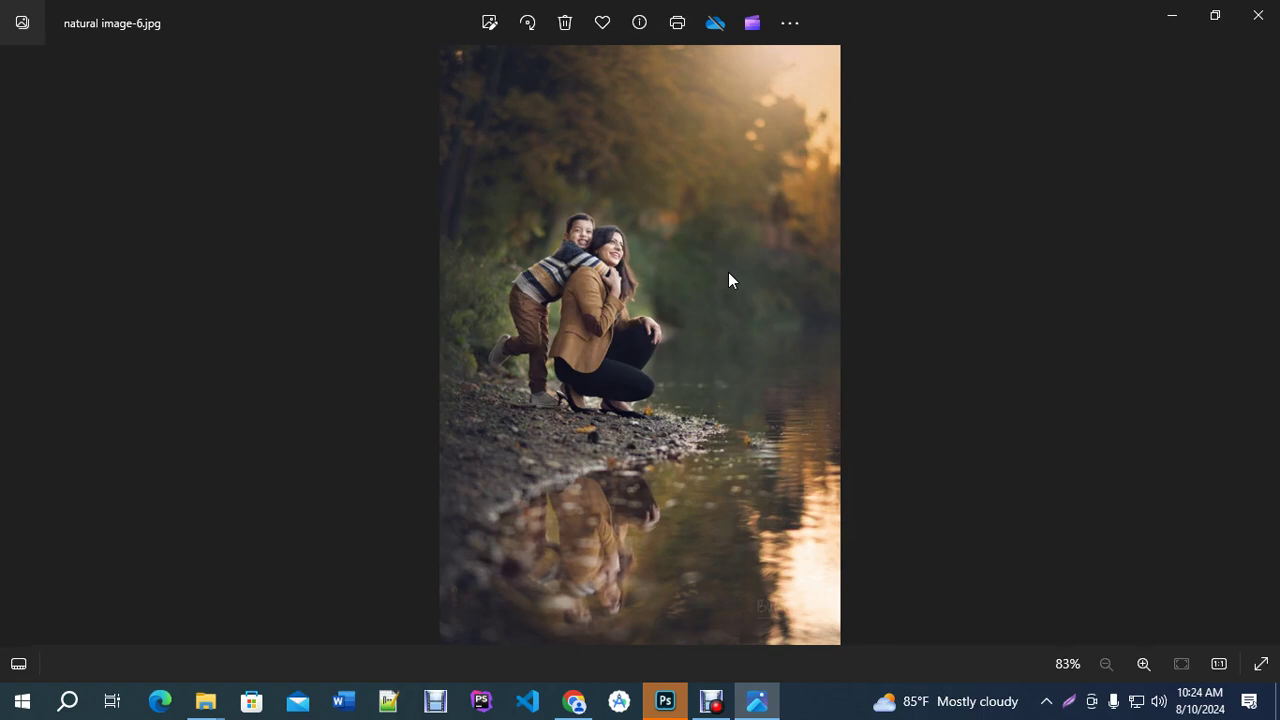
{"action": "left_click", "coordinate": [1258, 15]}
{"action": "left_click", "coordinate": [1230, 197]}
{"action": "double_click", "coordinate": [1230, 197]}
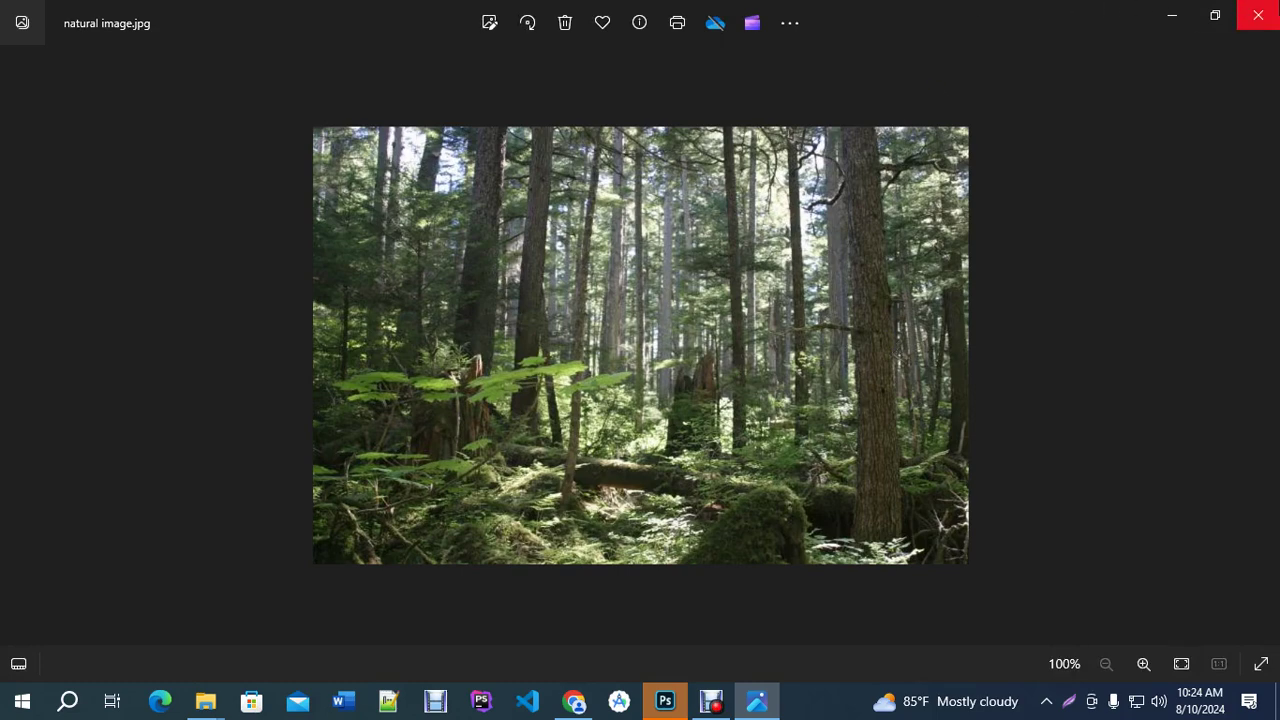
{"action": "left_click", "coordinate": [1258, 15]}
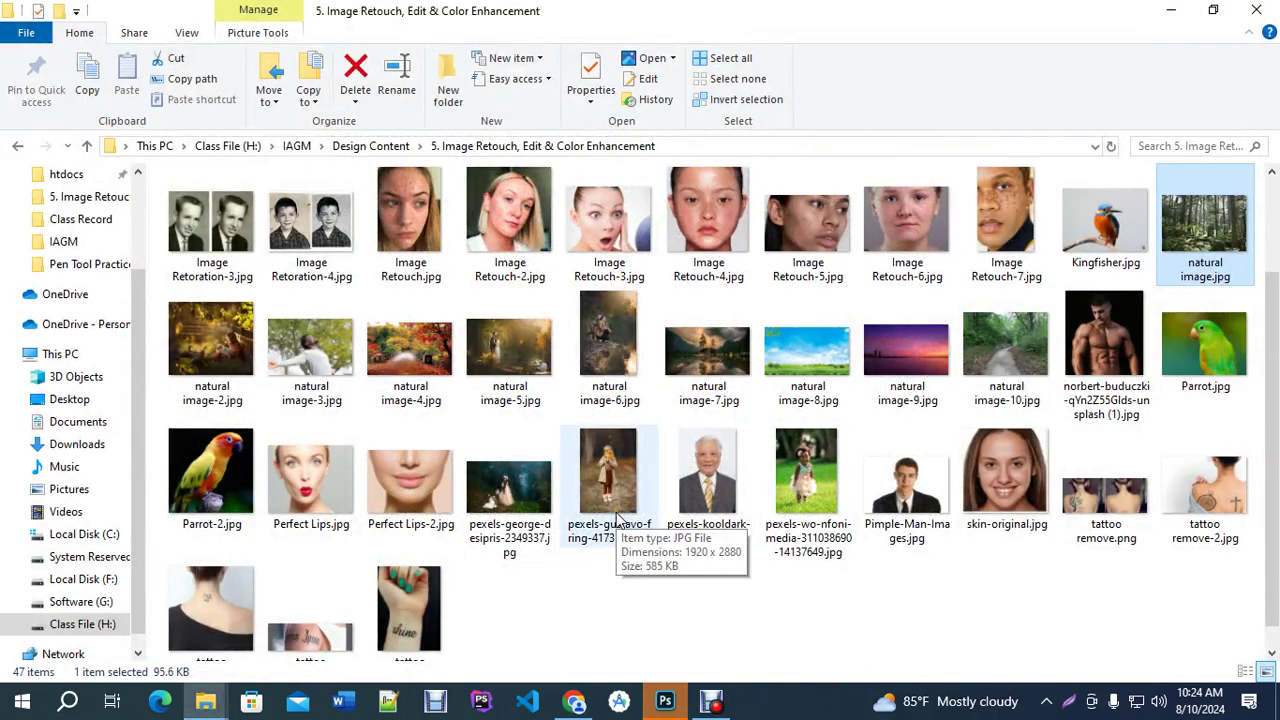
{"action": "double_click", "coordinate": [224, 495]}
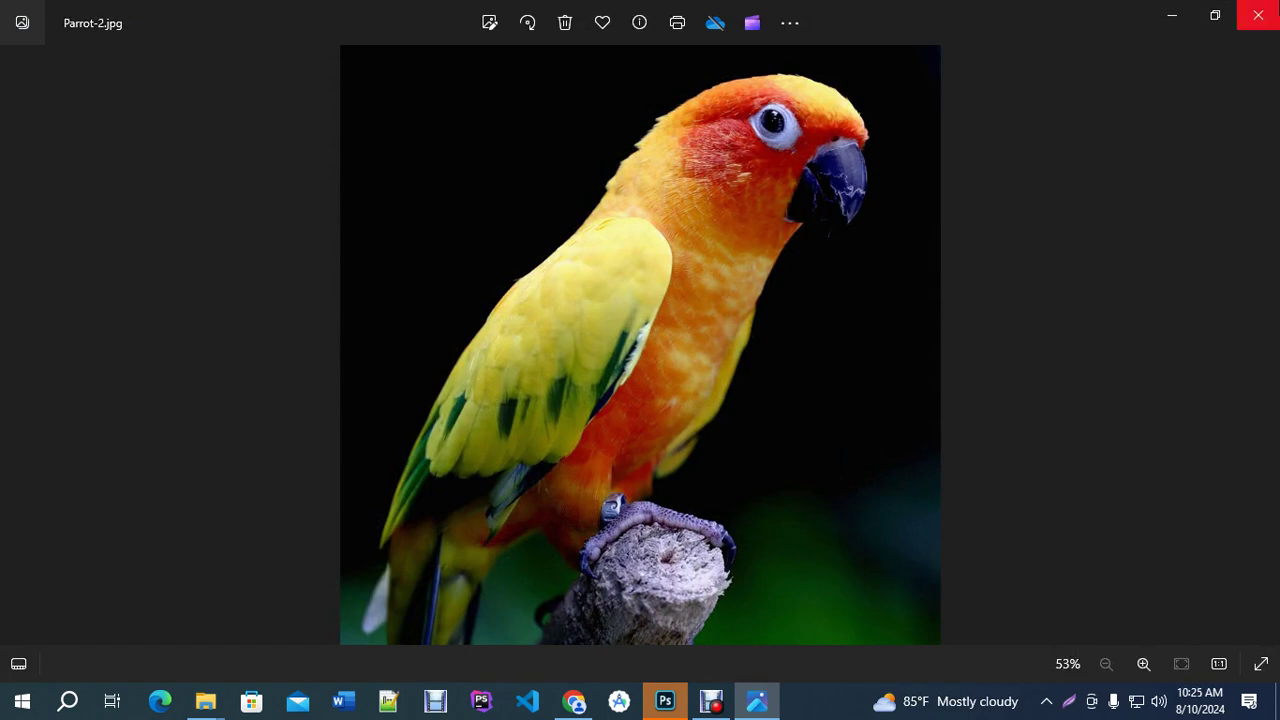
{"action": "left_click", "coordinate": [1258, 15]}
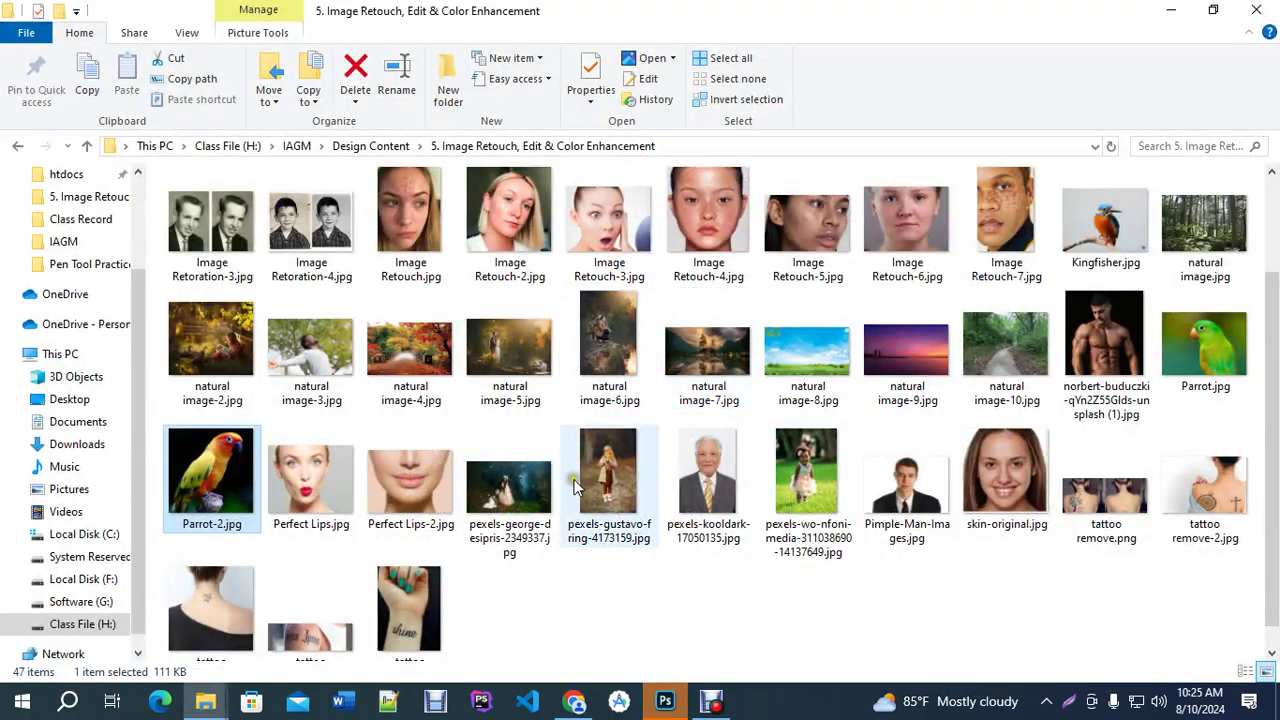
{"action": "scroll", "coordinate": [575, 485], "scroll_direction": "down", "scroll_amount": 1}
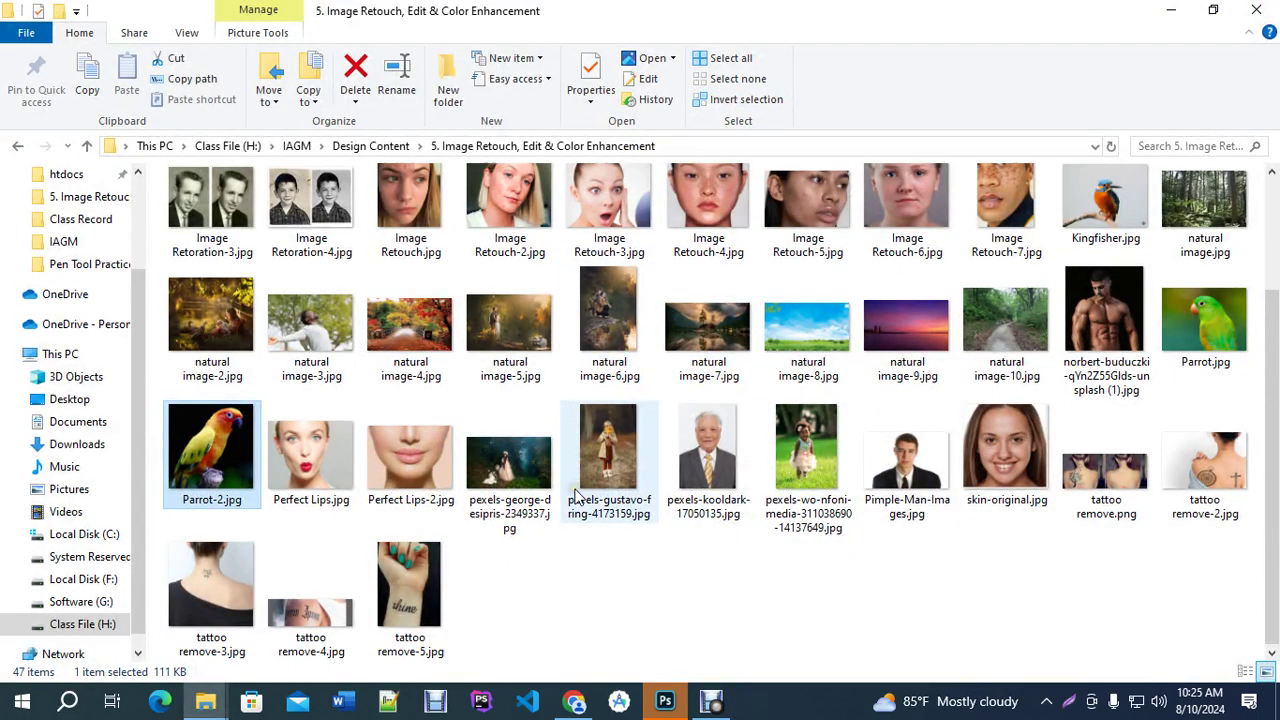
{"action": "left_click", "coordinate": [757, 563]}
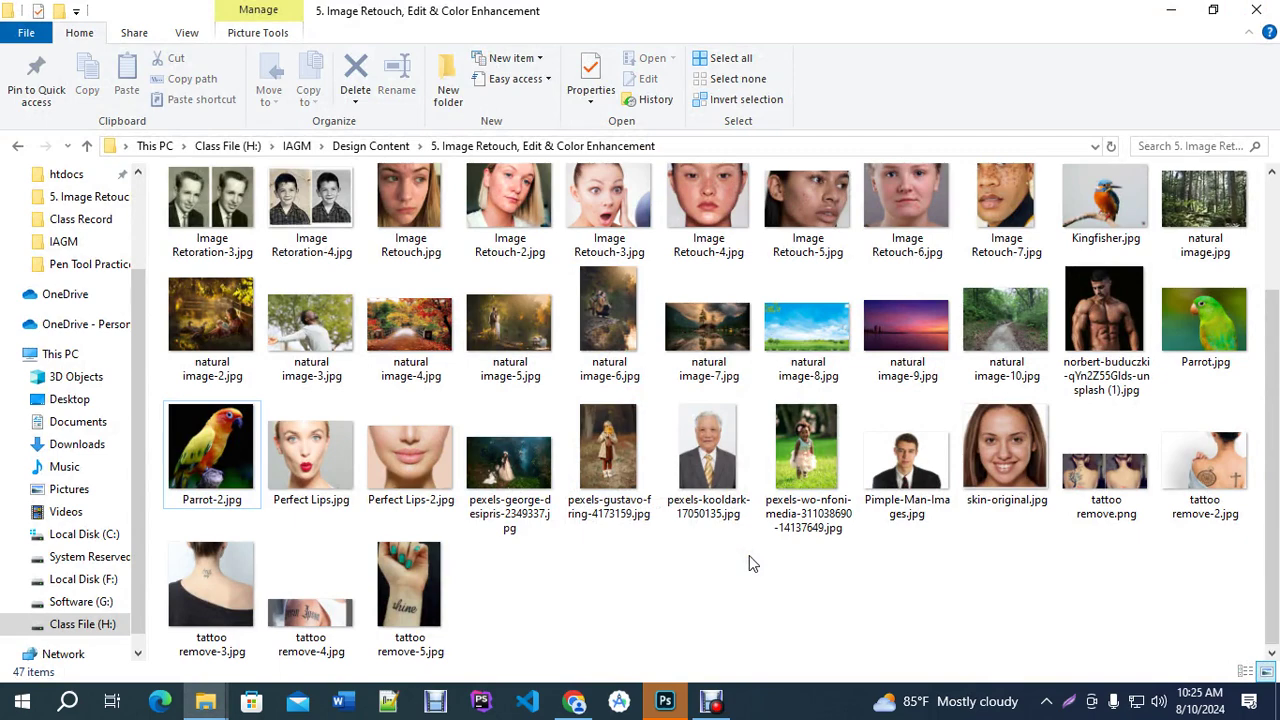
Open natural image-7.jpg as its own document in Photoshop and hide the rulers with the Move tool active.
{"action": "left_click", "coordinate": [733, 345]}
{"action": "left_click_drag", "start_coordinate": [733, 345], "coordinate": [509, 195]}
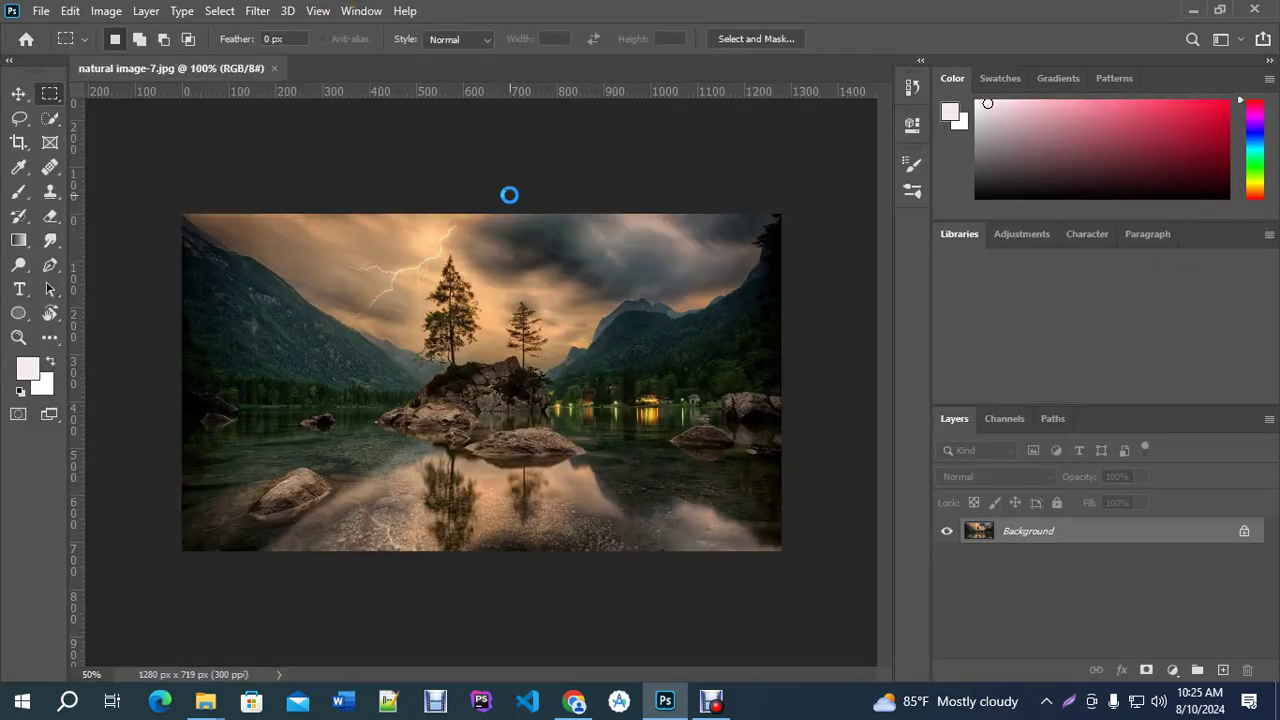
{"action": "left_click", "coordinate": [22, 95]}
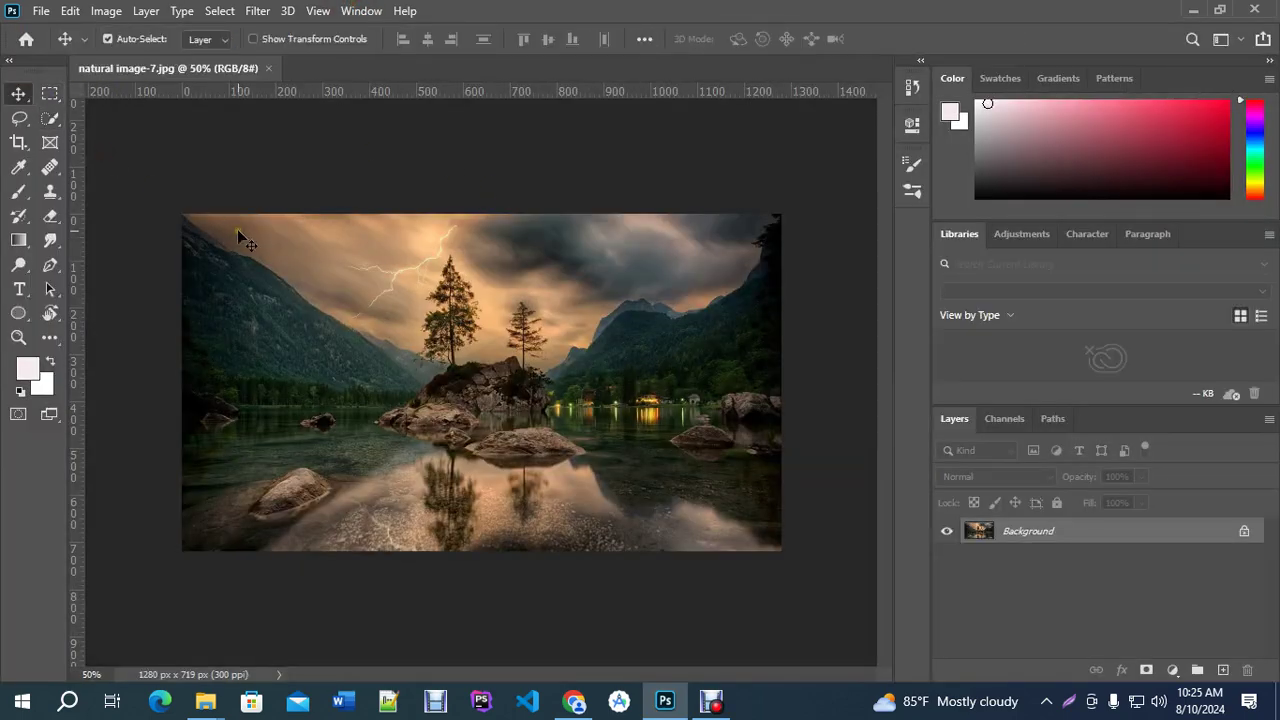
{"action": "key", "text": "ctrl+r"}
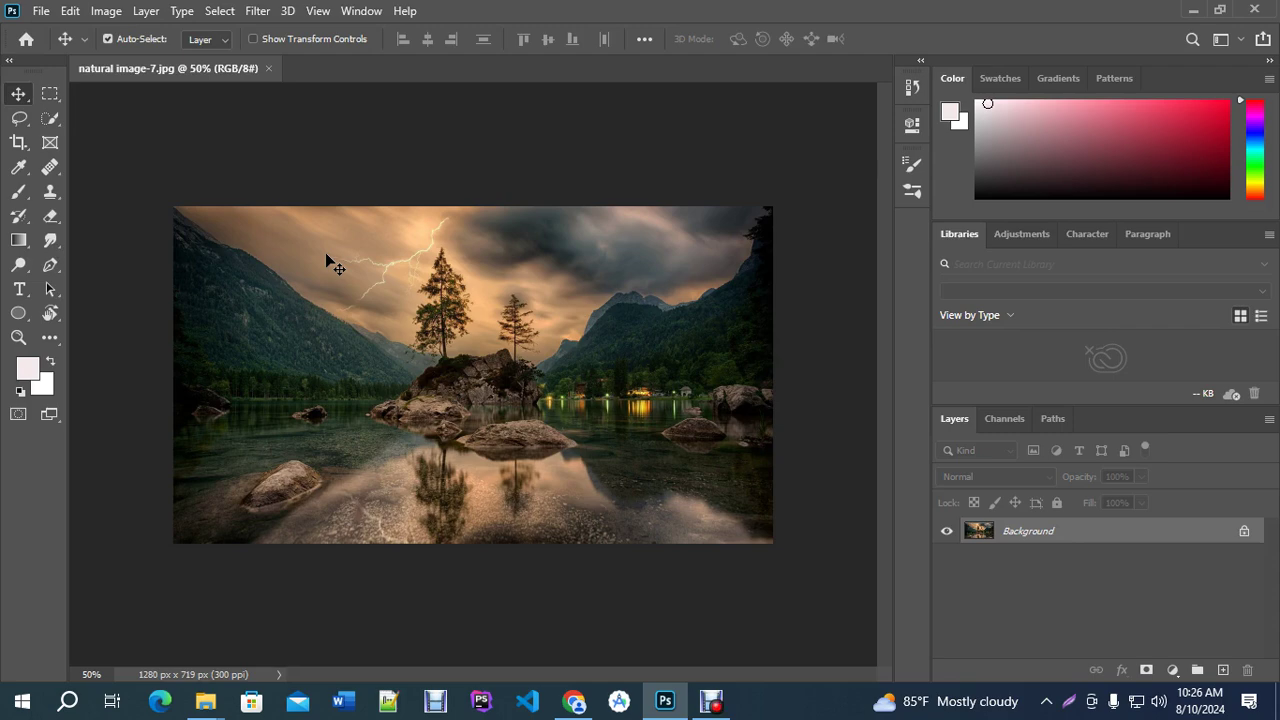
{"action": "scroll", "coordinate": [378, 292], "scroll_direction": "up", "scroll_amount": 1}
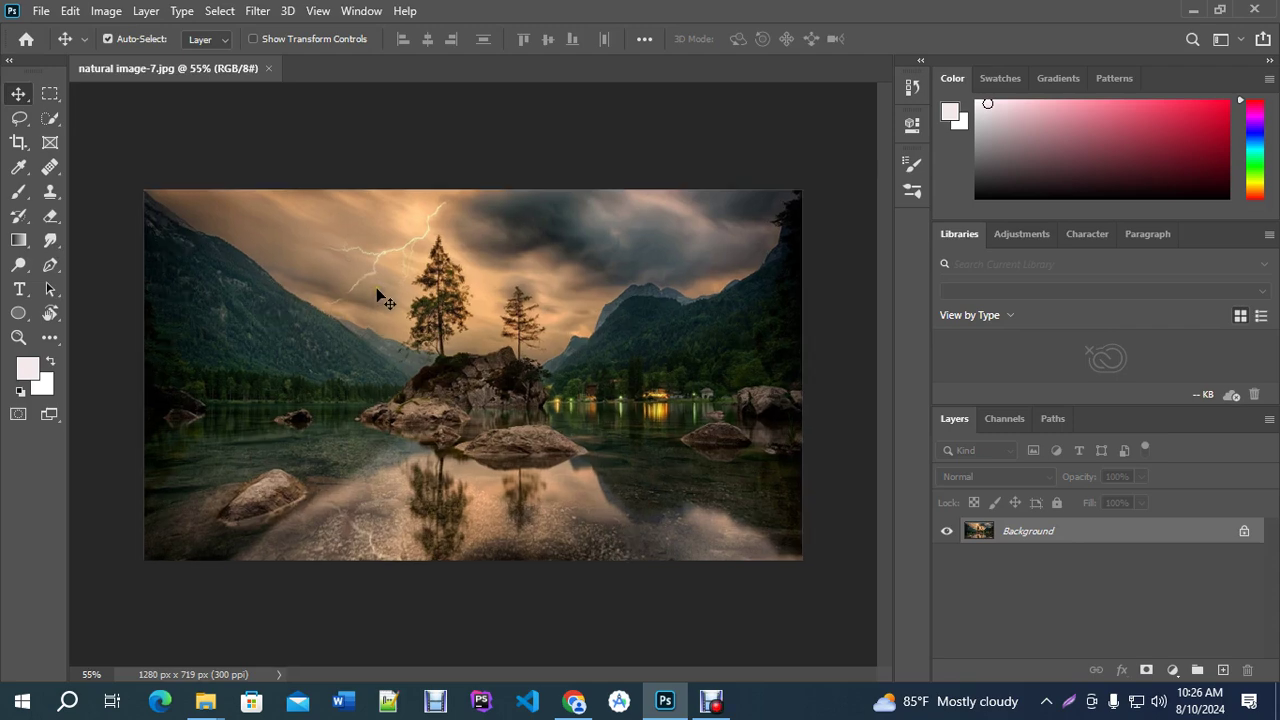
Close the natural image-7.jpg document and reopen the same file in Photoshop from the image folder.
{"action": "left_click", "coordinate": [267, 67]}
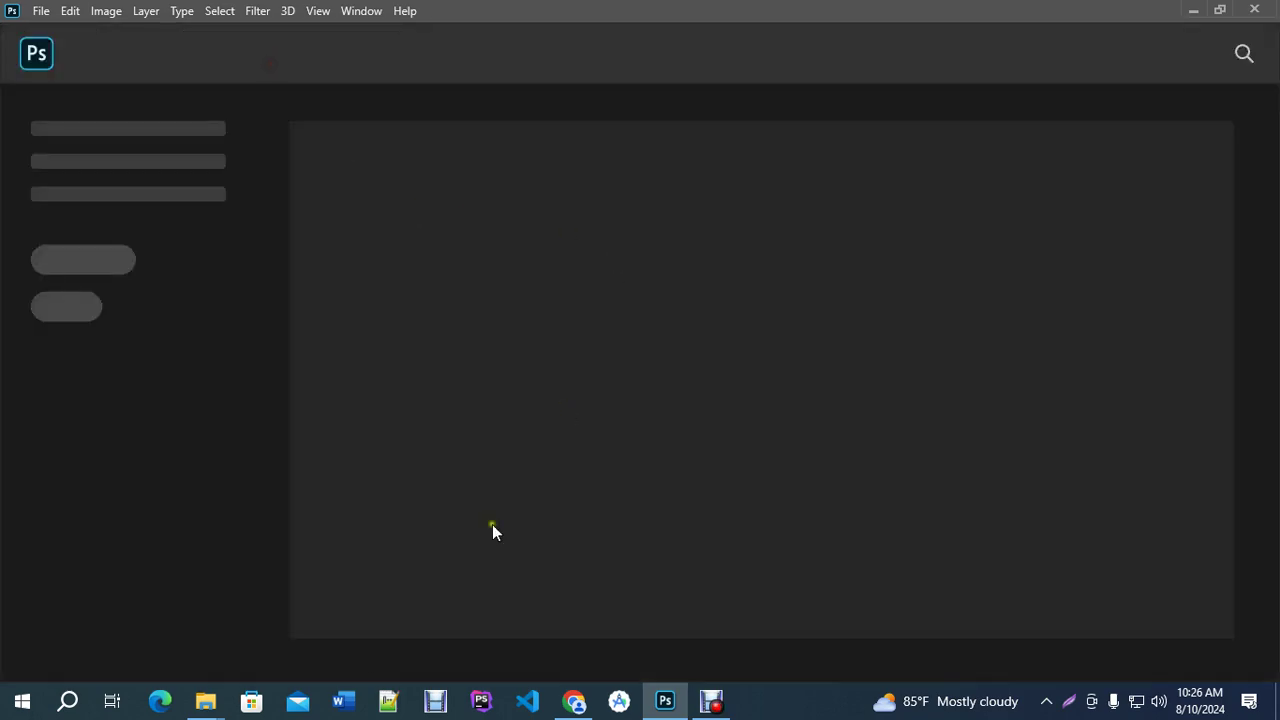
{"action": "mouse_move", "coordinate": [205, 700]}
{"action": "left_click", "coordinate": [283, 637]}
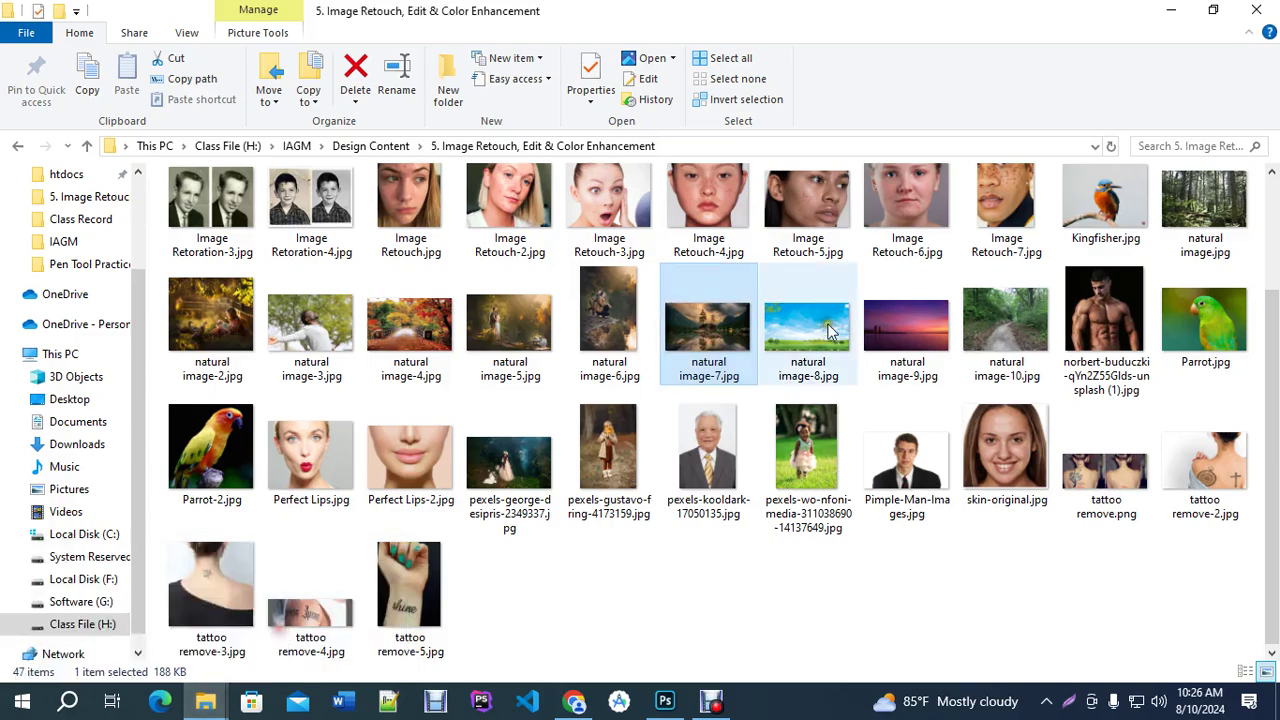
{"action": "mouse_move", "coordinate": [710, 325]}
{"action": "left_mouse_down"}
{"action": "mouse_move", "coordinate": [615, 560]}
{"action": "mouse_move", "coordinate": [664, 695]}
{"action": "mouse_move", "coordinate": [572, 357]}
{"action": "left_mouse_up"}
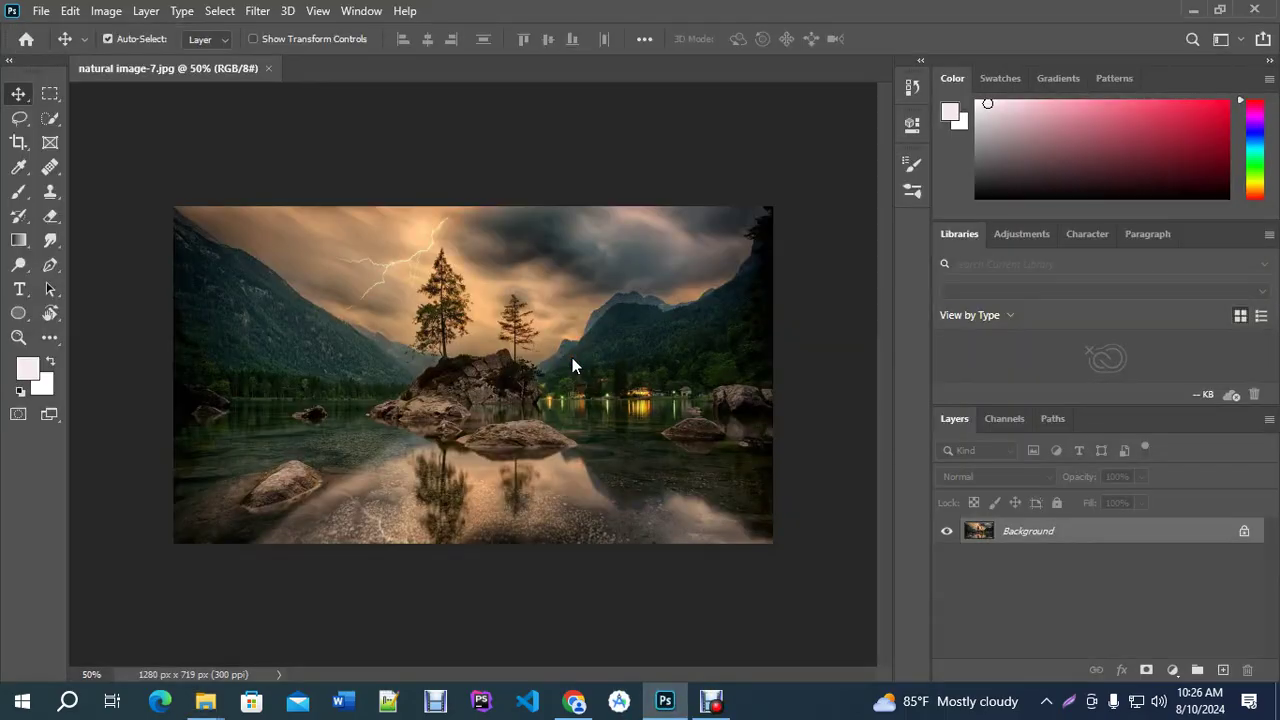
Create a 1080 x 1080 px document at 72 ppi and place natural image-9.jpg in it, scaled to about 194% to span the canvas width.
{"action": "key", "text": "ctrl+n"}
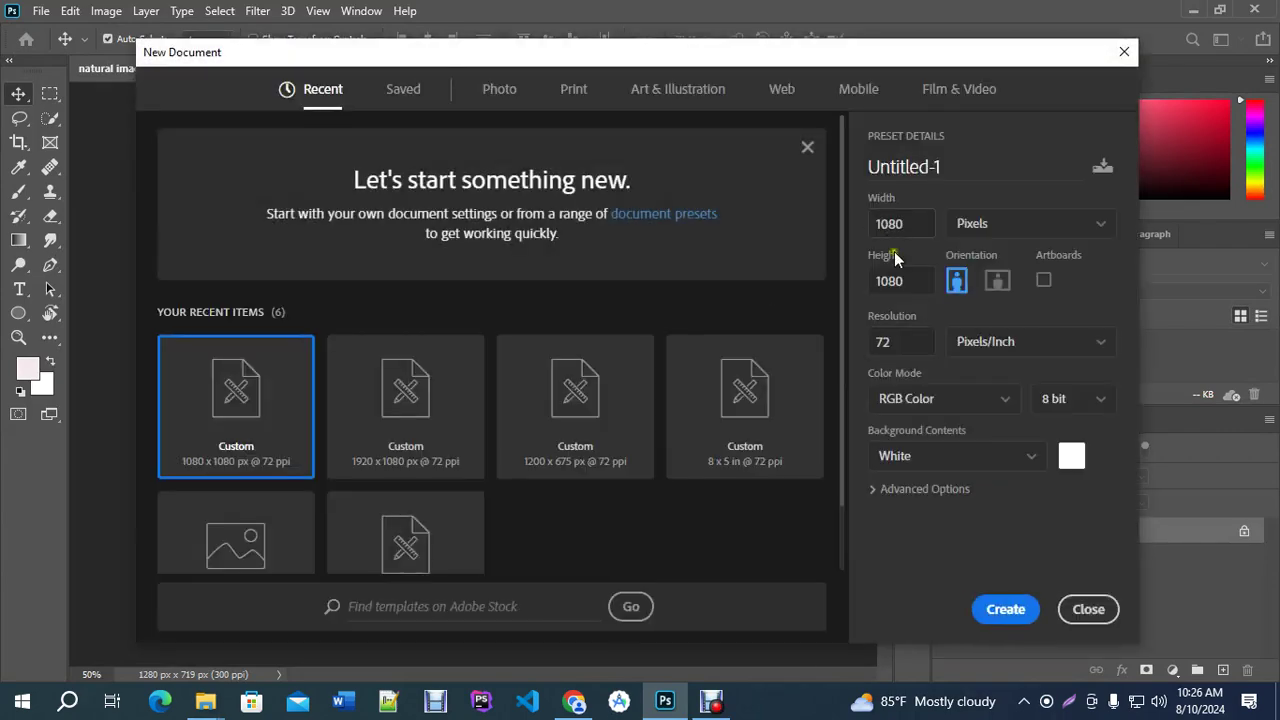
{"action": "left_click", "coordinate": [990, 606]}
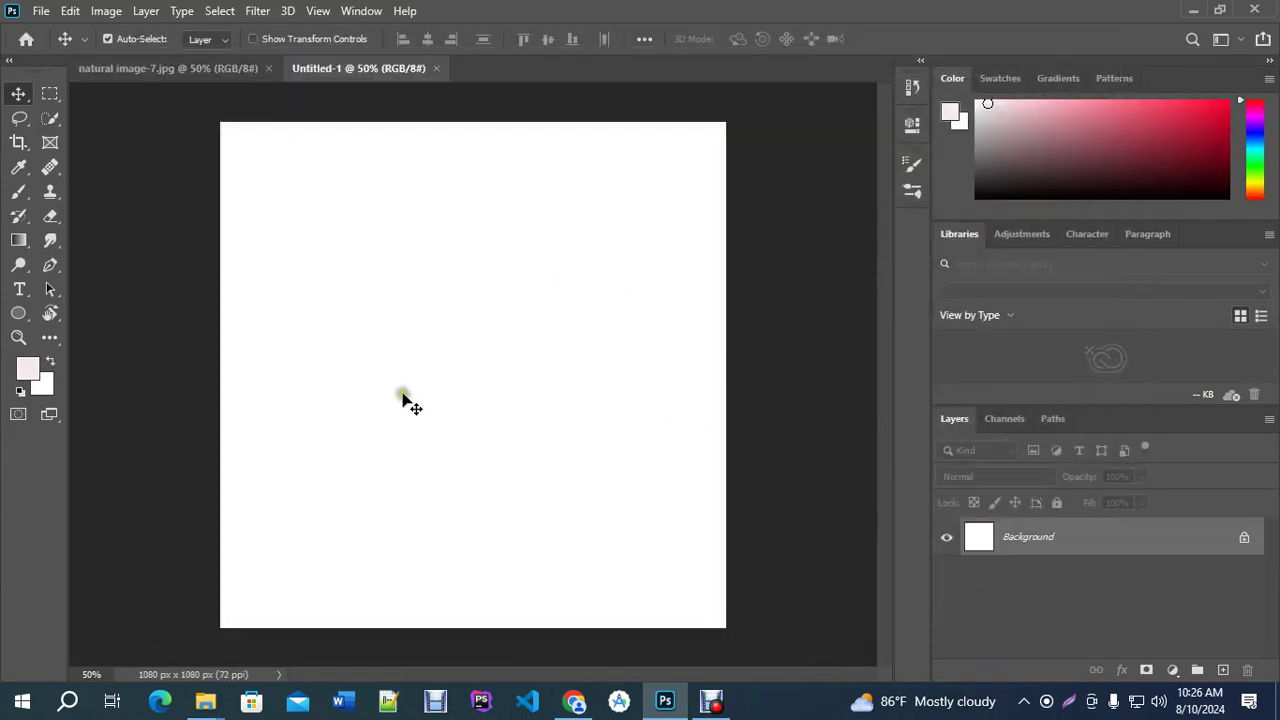
{"action": "mouse_move", "coordinate": [205, 700]}
{"action": "left_click", "coordinate": [280, 625]}
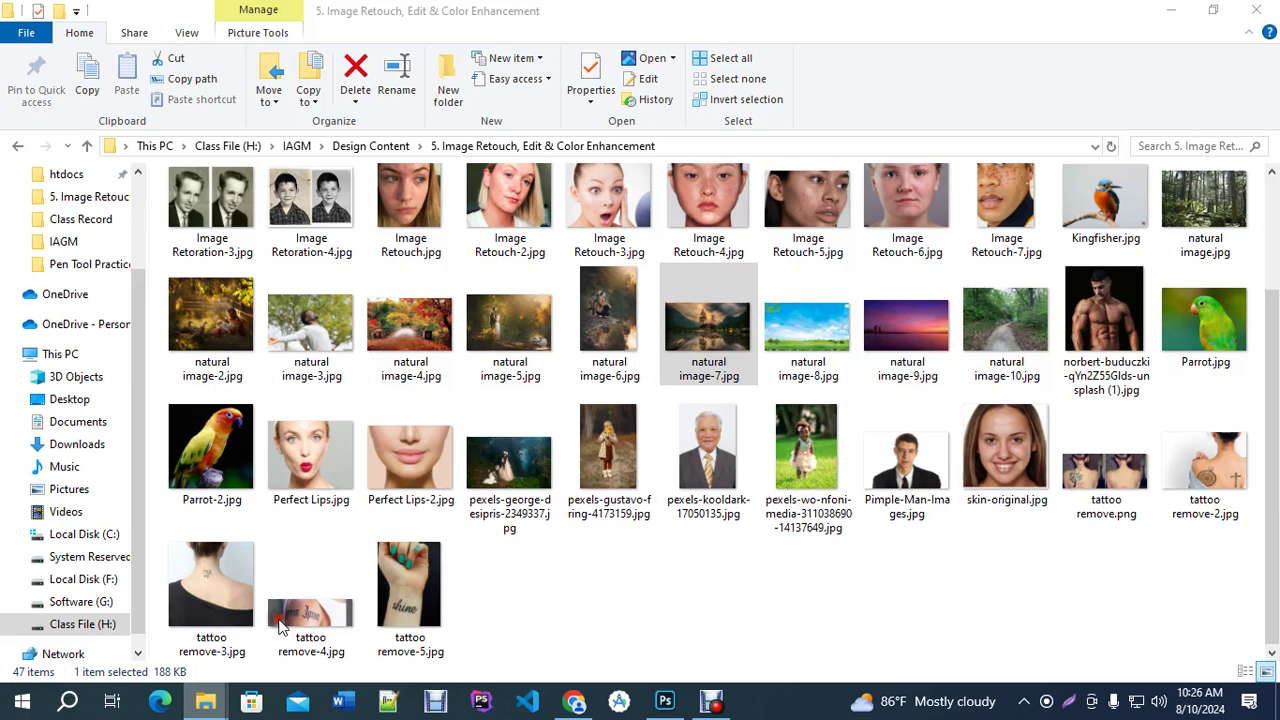
{"action": "left_click_drag", "start_coordinate": [906, 325], "coordinate": [550, 393]}
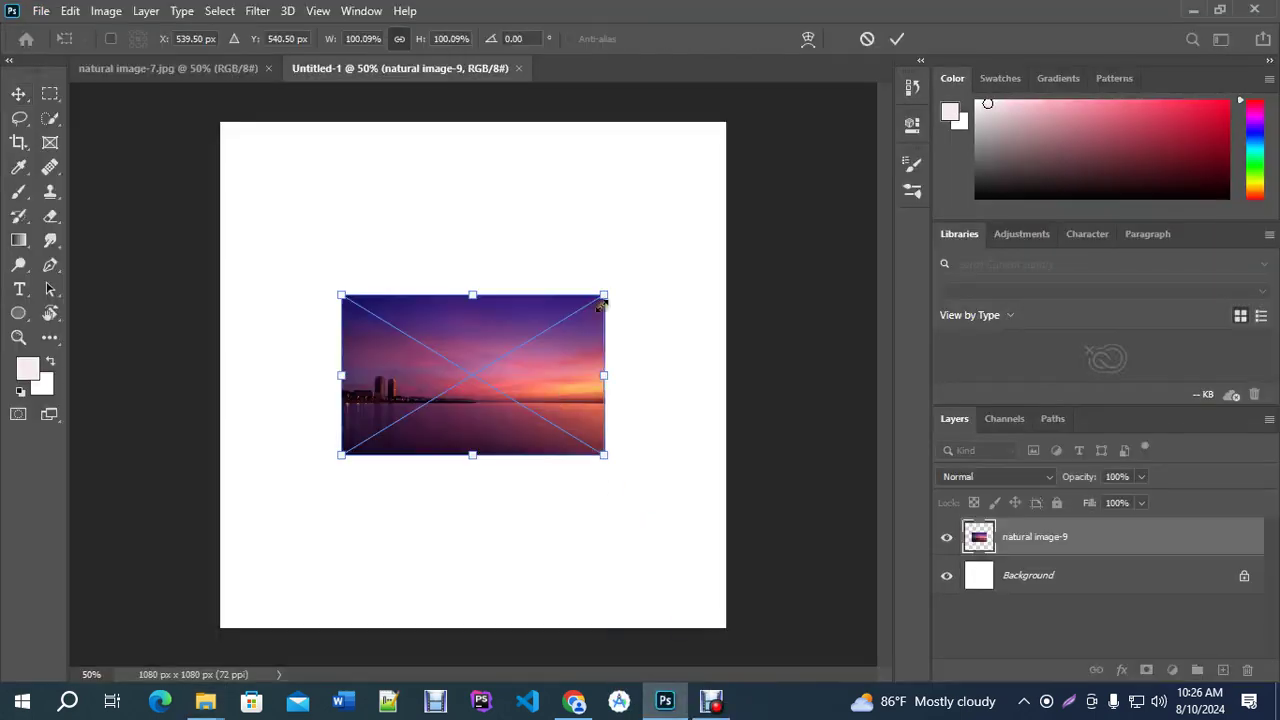
{"action": "left_click_drag", "start_coordinate": [604, 296], "coordinate": [728, 222]}
{"action": "key", "text": "Return"}
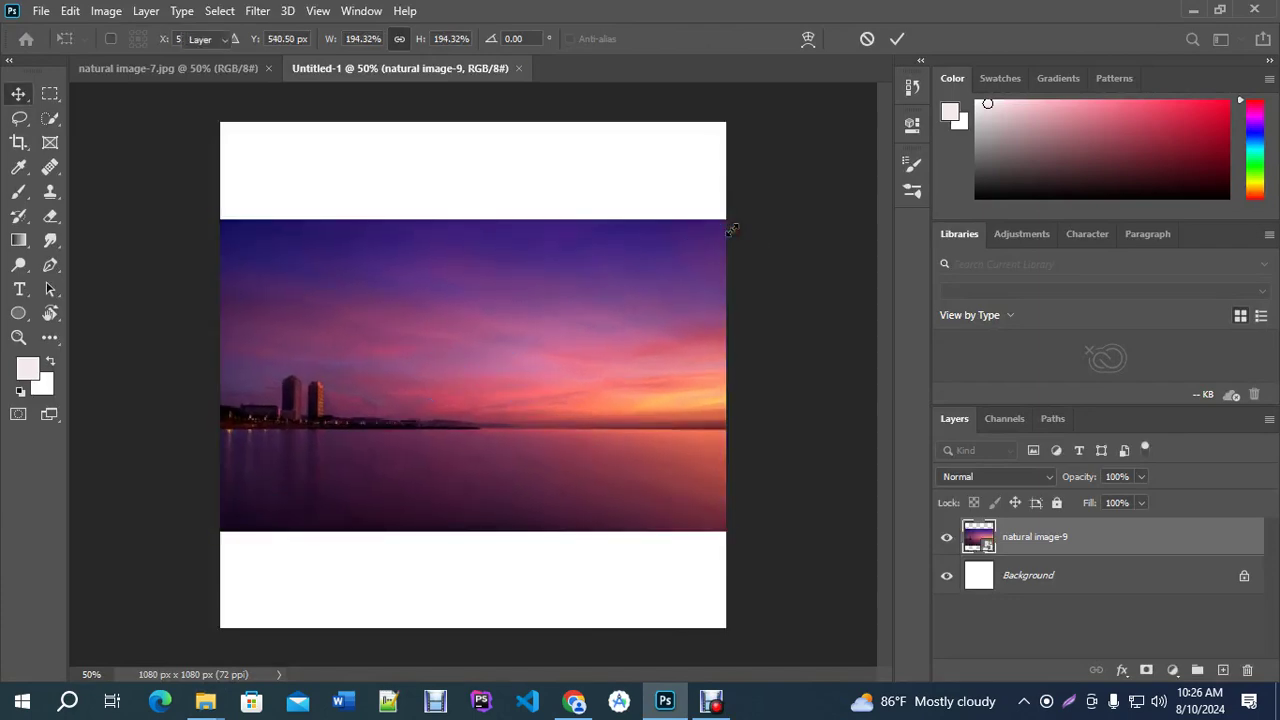
Discard the new untitled document without saving and close the natural image-7.jpg document.
{"action": "left_click", "coordinate": [528, 70]}
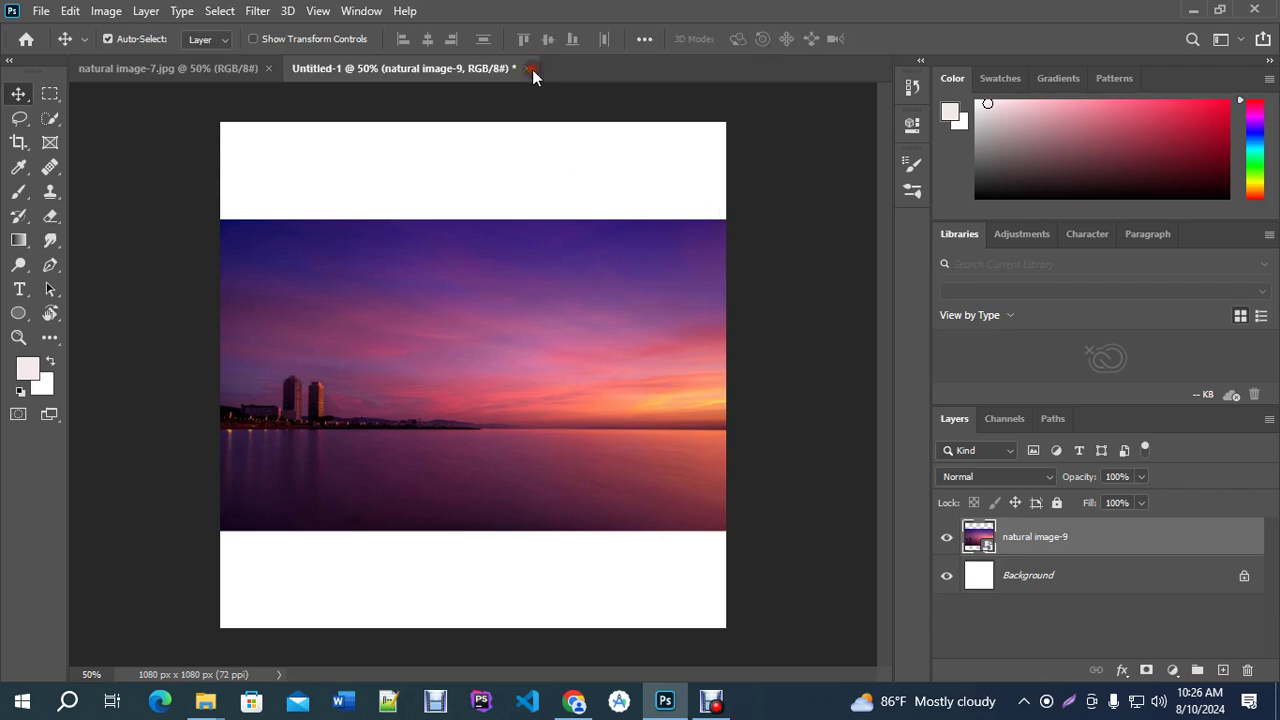
{"action": "left_click", "coordinate": [630, 273]}
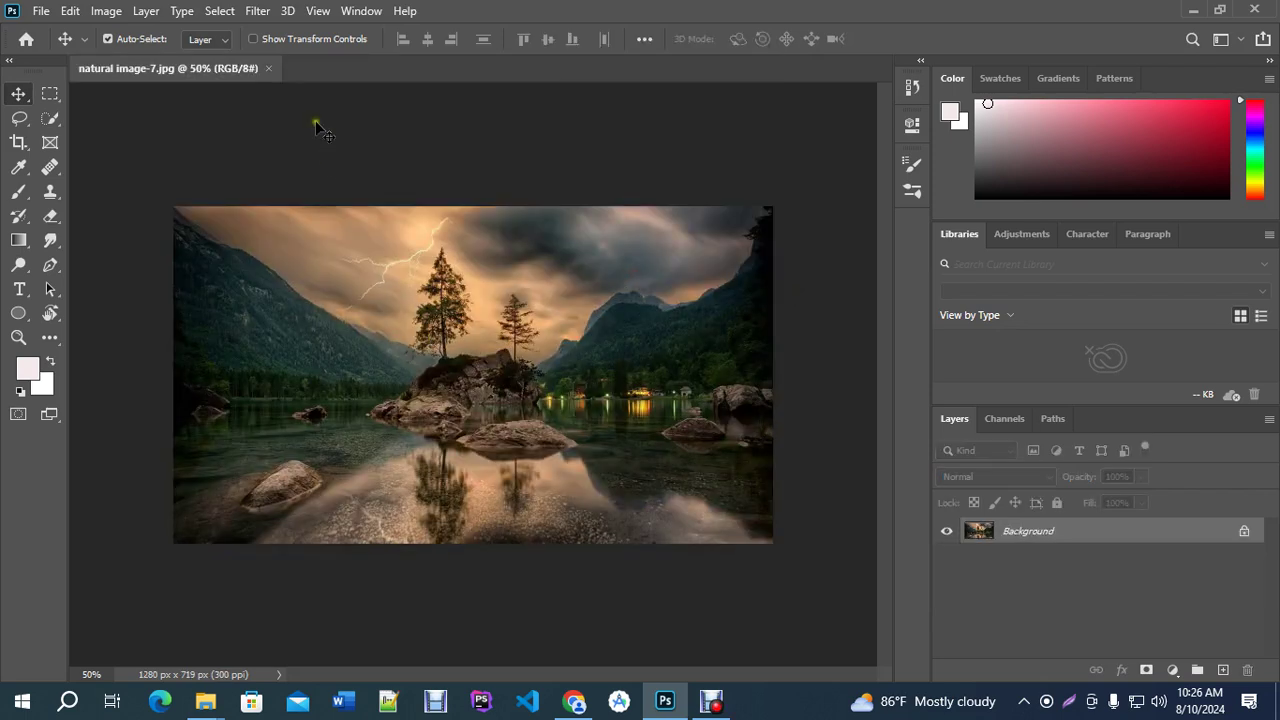
{"action": "left_click", "coordinate": [270, 70]}
Return to the image folder in File Explorer and preview Image Retouch-4.jpg, closing the preview.
{"action": "mouse_move", "coordinate": [205, 700]}
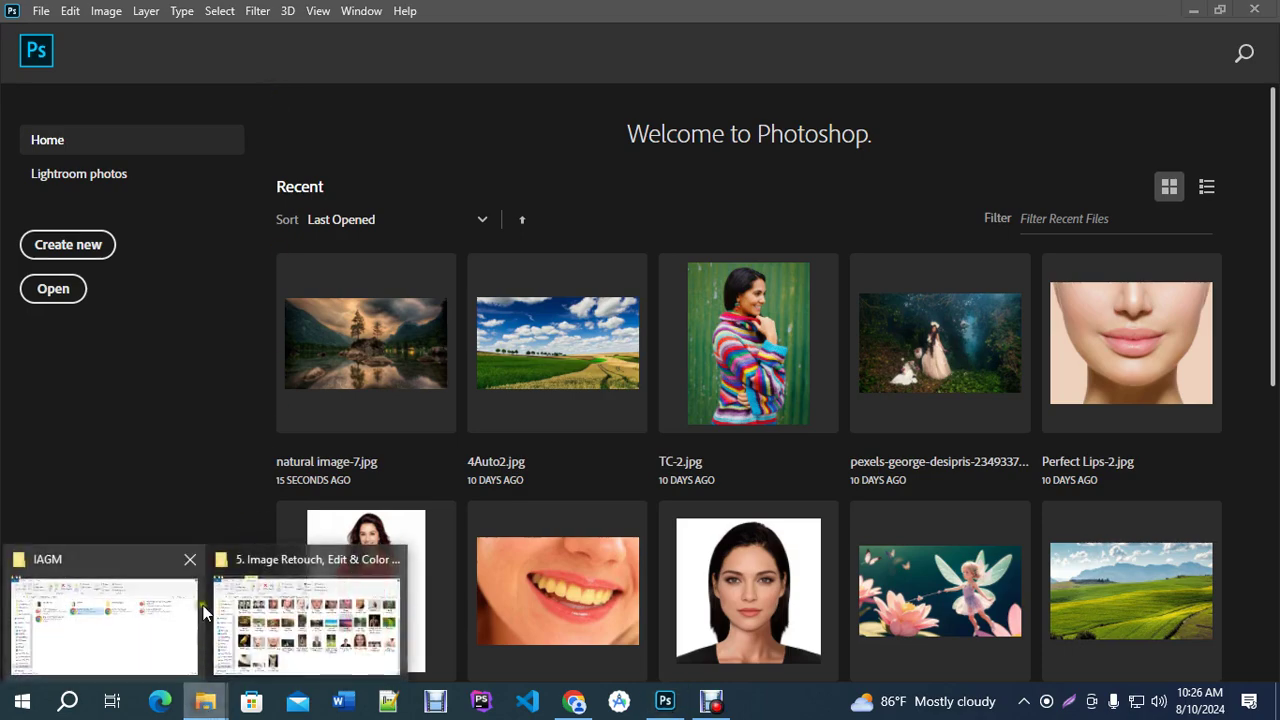
{"action": "left_click", "coordinate": [306, 612]}
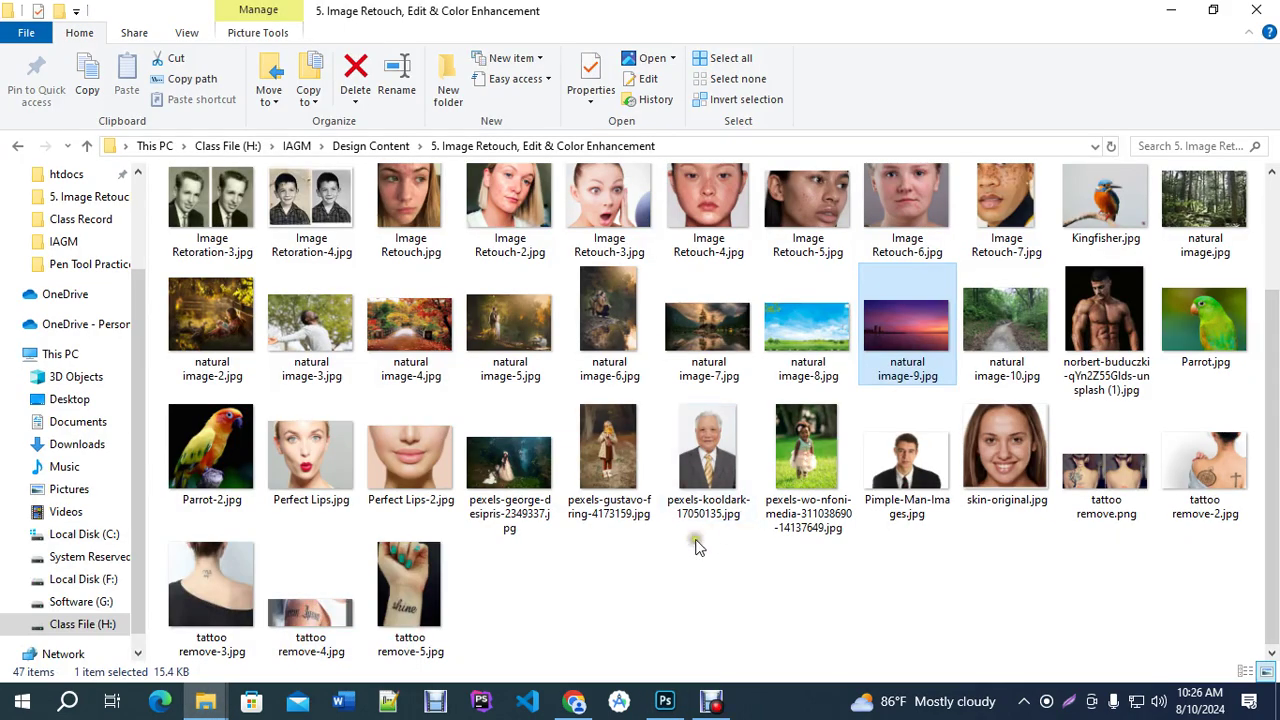
{"action": "scroll", "coordinate": [594, 550], "scroll_direction": "up", "scroll_amount": 3}
{"action": "double_click", "coordinate": [716, 345]}
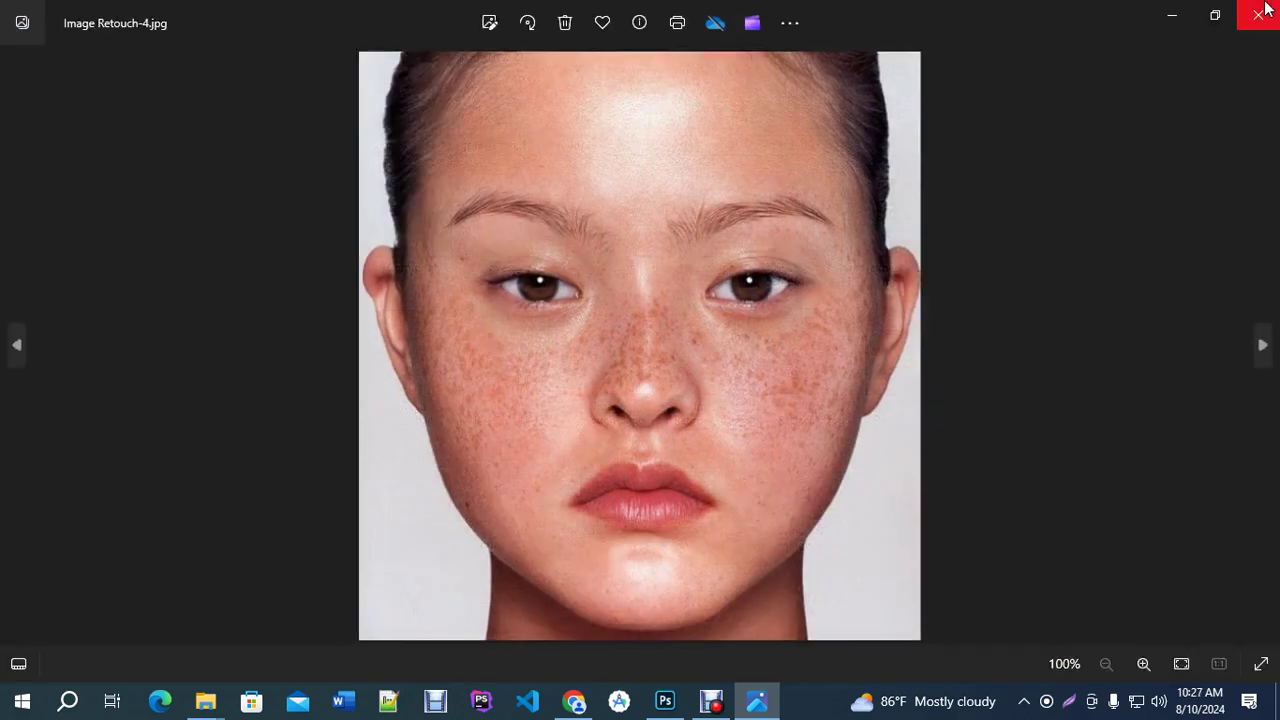
{"action": "left_click", "coordinate": [1266, 8]}
Check the pixel dimensions of natural image-7.jpg in its file properties and switch back to Photoshop.
{"action": "scroll", "coordinate": [926, 342], "scroll_direction": "down", "scroll_amount": 3}
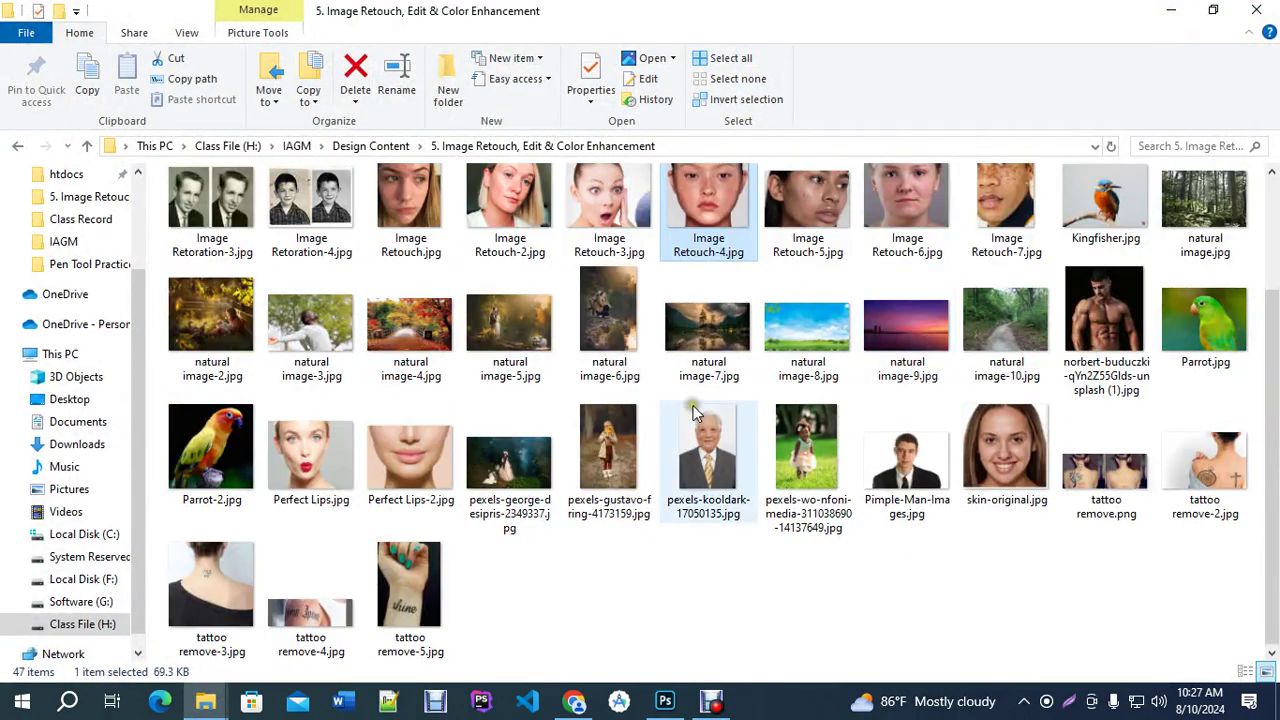
{"action": "right_click", "coordinate": [698, 328]}
{"action": "left_click", "coordinate": [760, 668]}
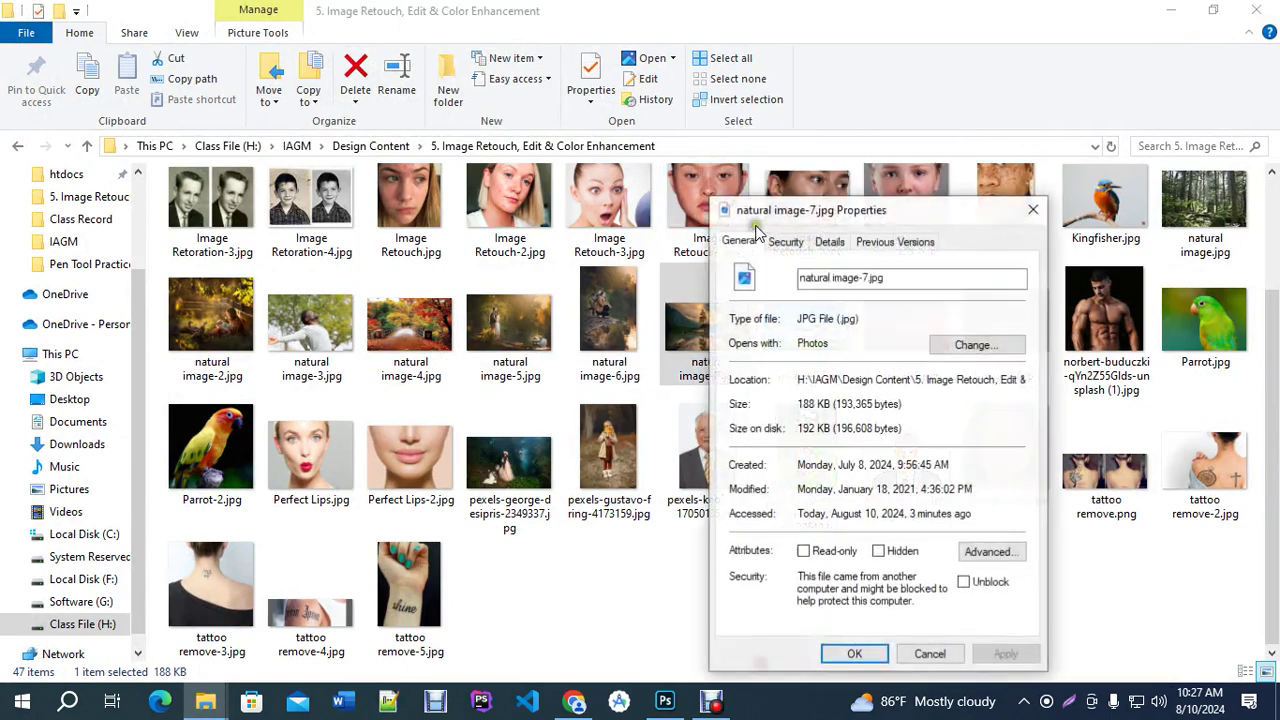
{"action": "left_click_drag", "start_coordinate": [790, 216], "coordinate": [645, 170]}
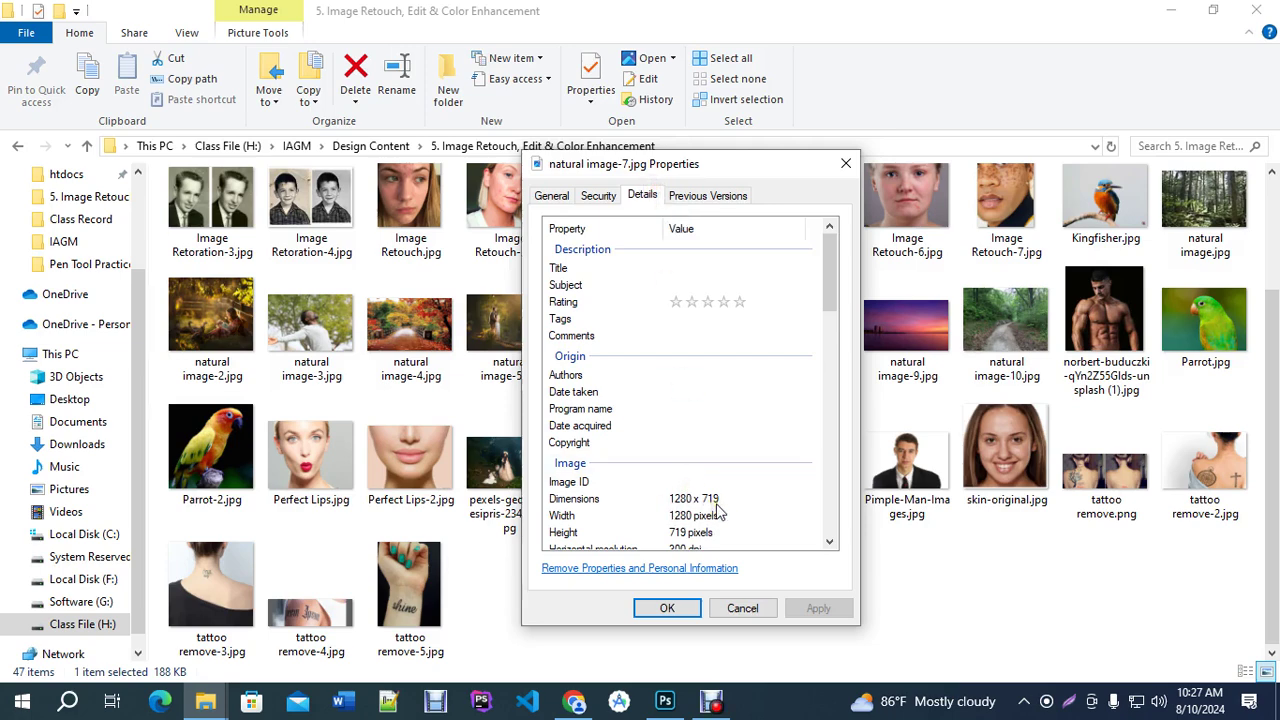
{"action": "left_click", "coordinate": [742, 608]}
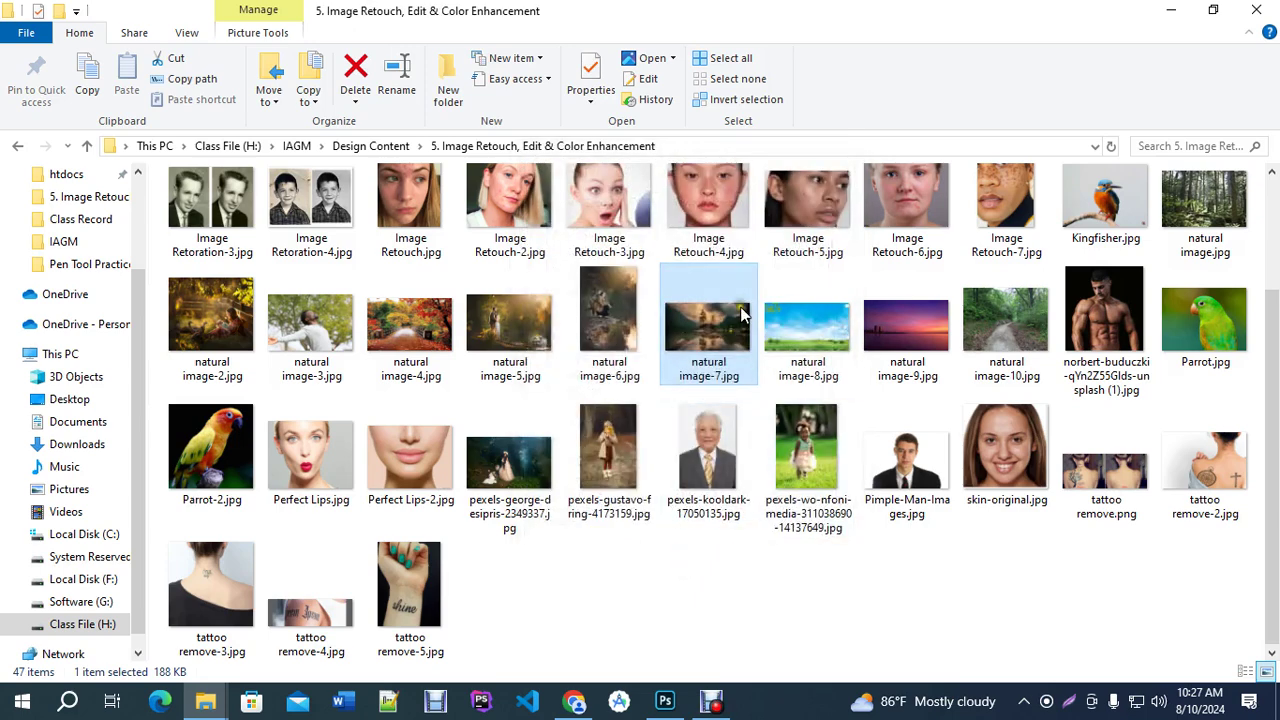
{"action": "mouse_move", "coordinate": [726, 345]}
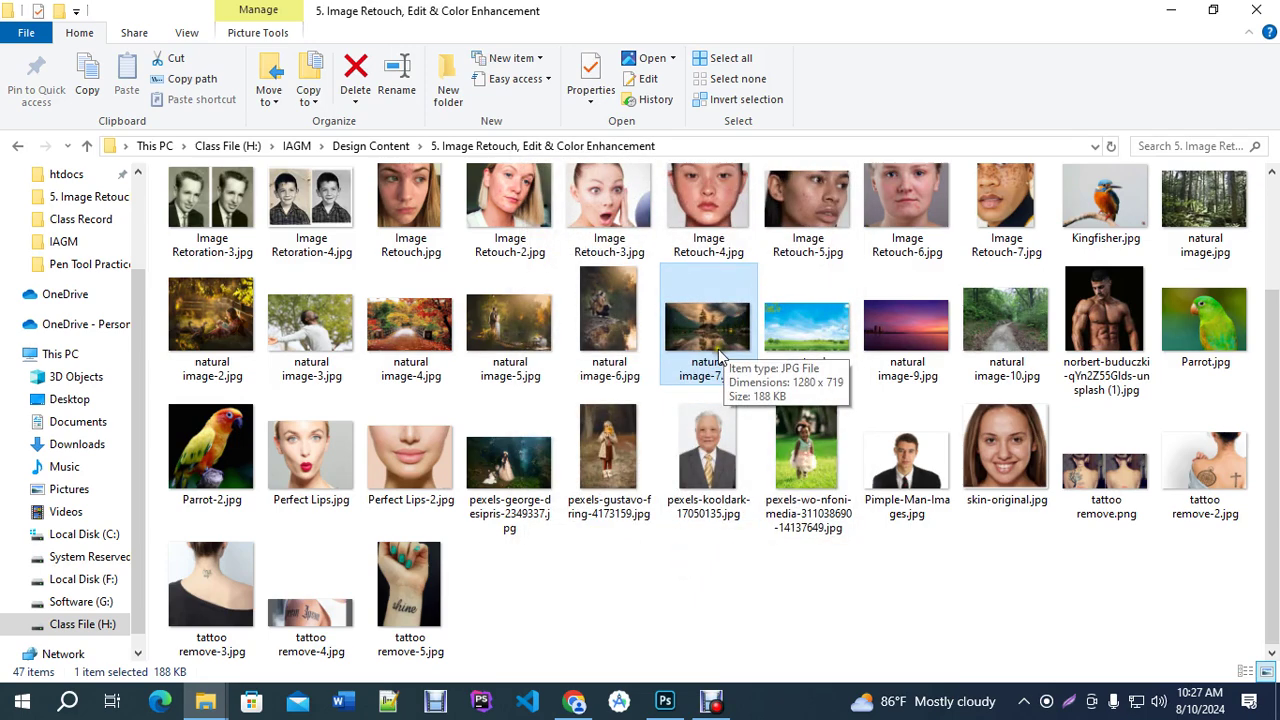
{"action": "left_click", "coordinate": [664, 700]}
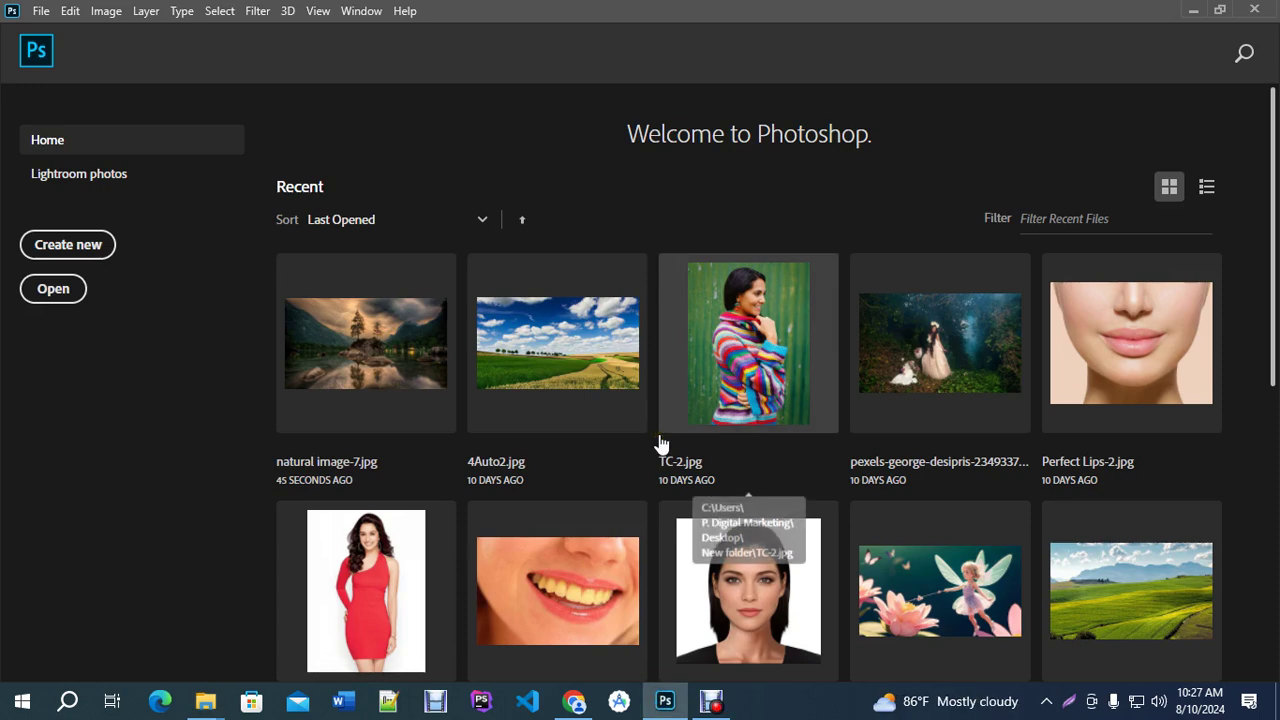
Create a 1080 x 1080 px document at 72 ppi and place the Pexels photo of the woman in a forest in it.
{"action": "key", "text": "ctrl+n"}
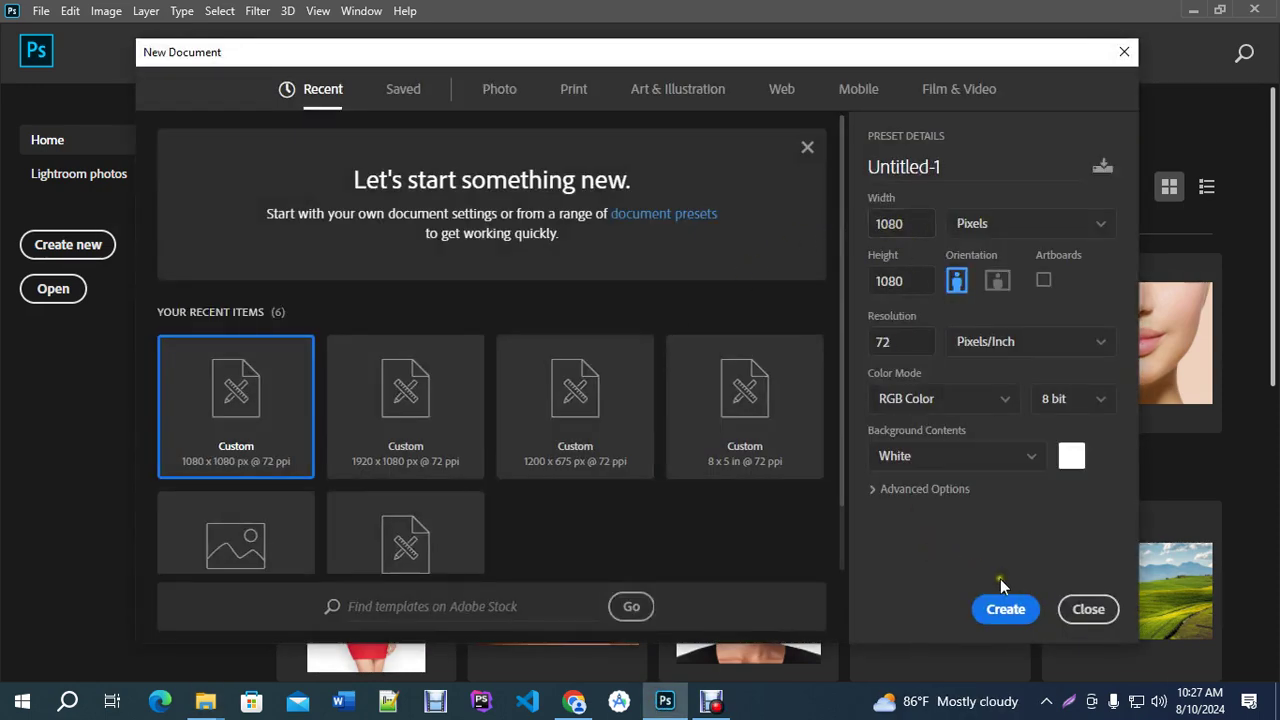
{"action": "left_click", "coordinate": [1004, 607]}
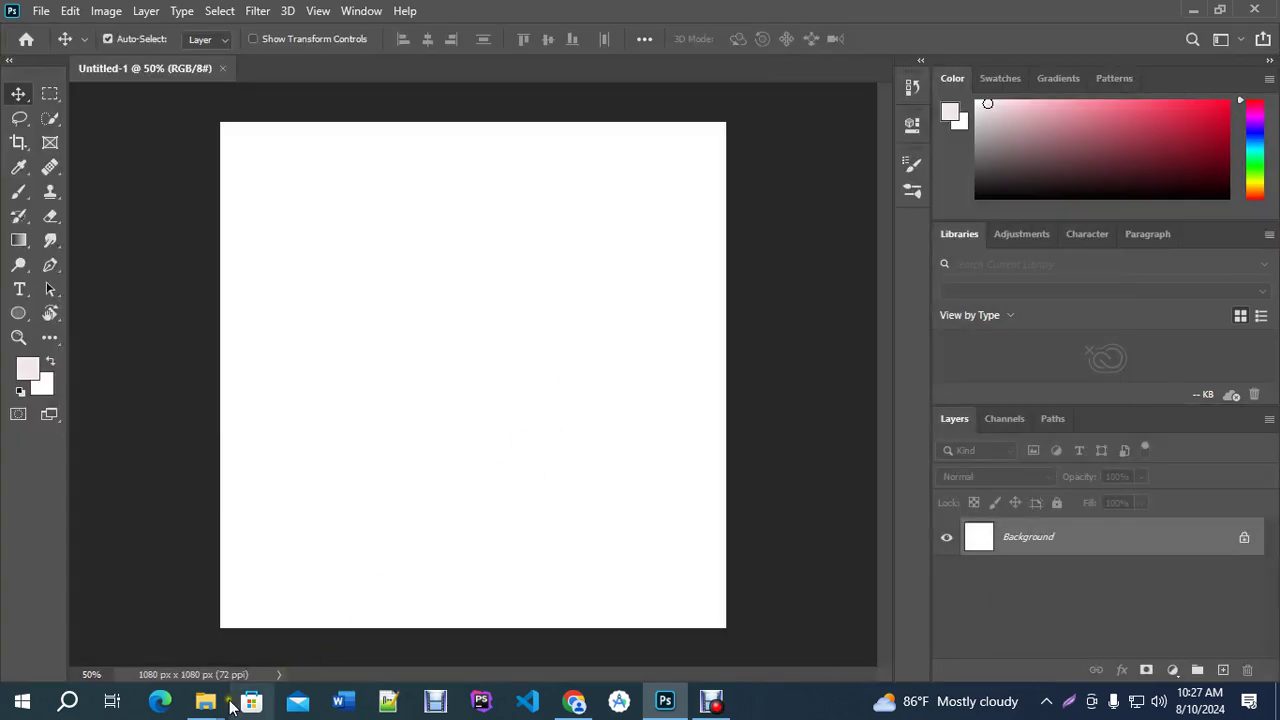
{"action": "mouse_move", "coordinate": [205, 700]}
{"action": "left_click", "coordinate": [260, 636]}
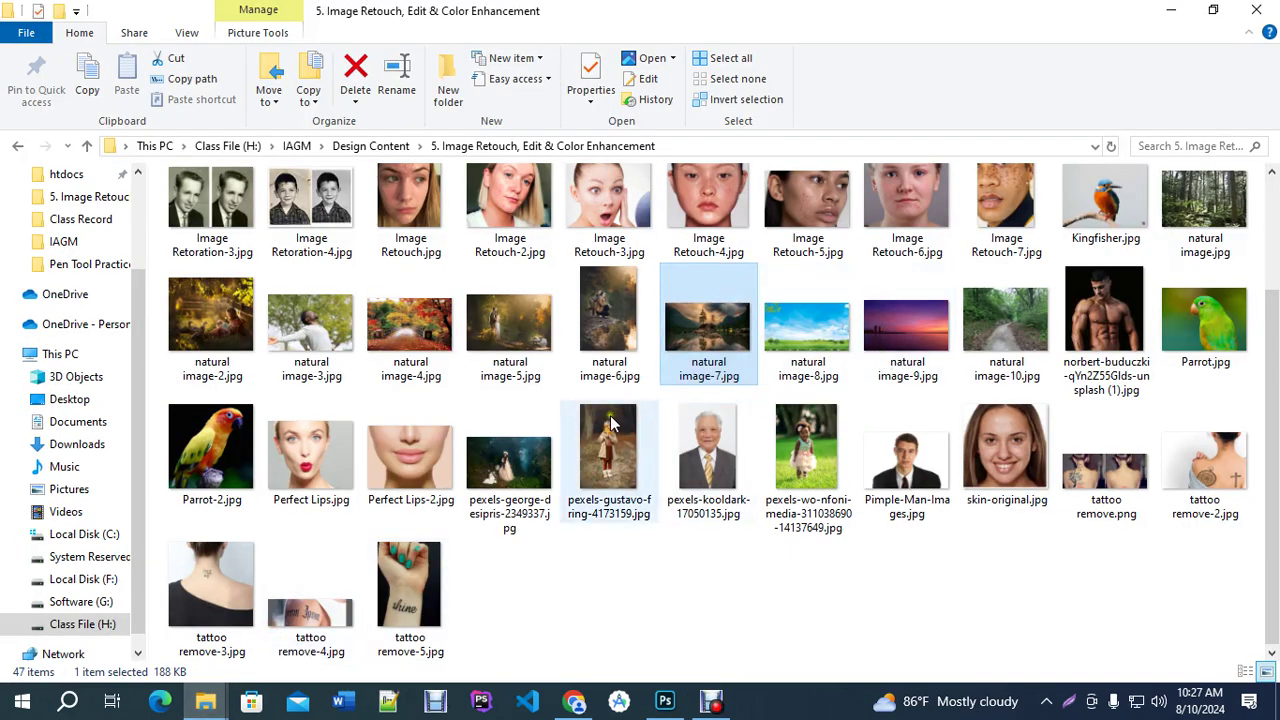
{"action": "left_click_drag", "start_coordinate": [519, 477], "coordinate": [537, 318]}
{"action": "key", "text": "Return"}
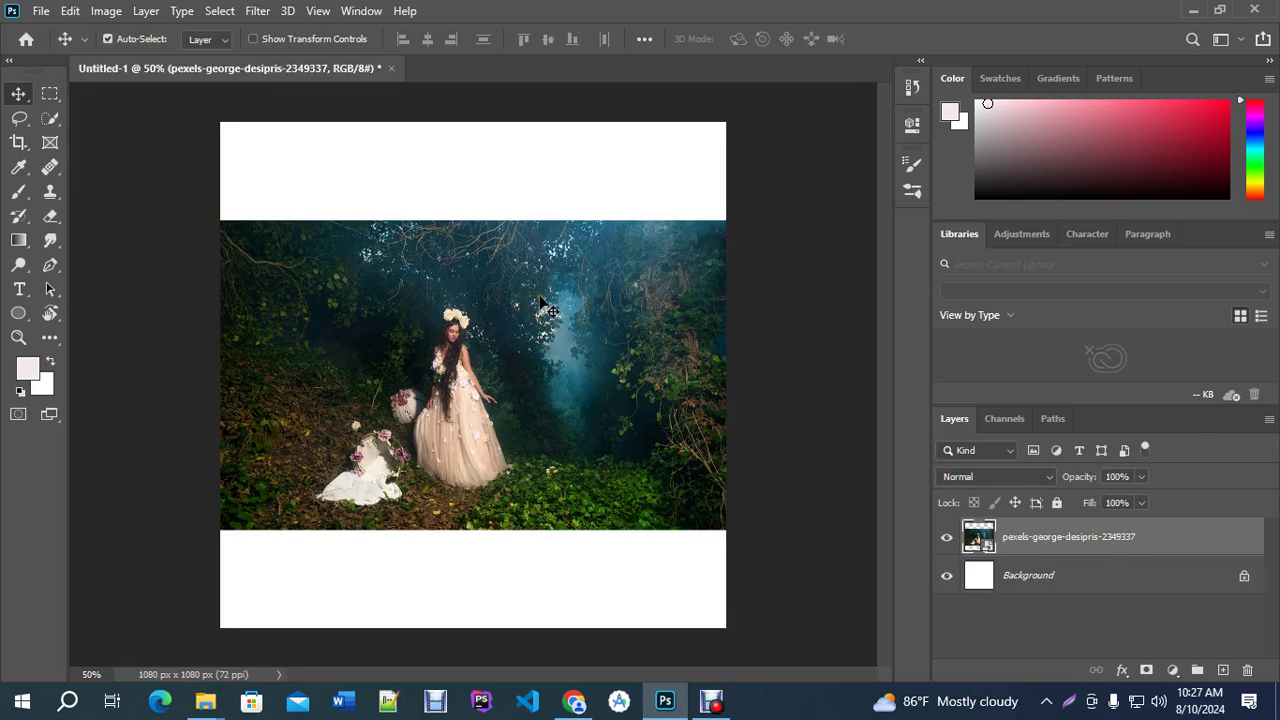
{"action": "scroll", "coordinate": [540, 305], "scroll_direction": "up", "scroll_amount": 1}
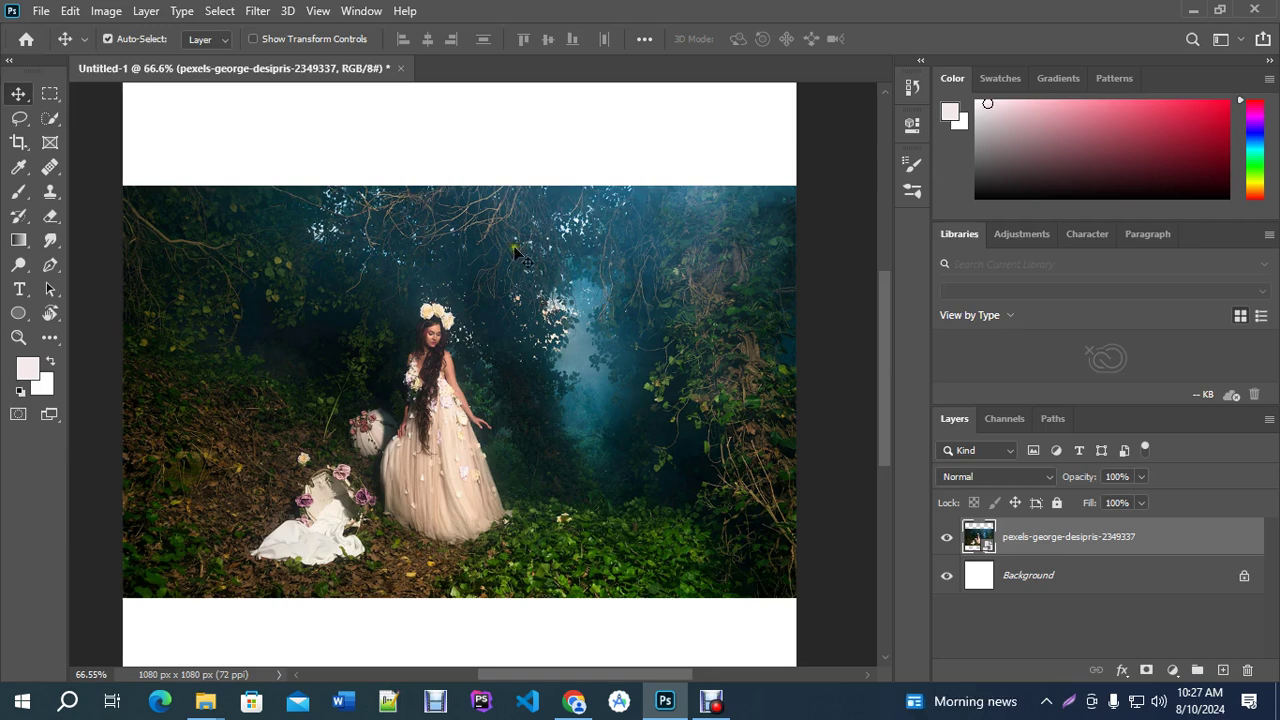
Discard the untitled document without saving and open natural image-7.jpg from the image folder as its own document.
{"action": "left_click", "coordinate": [400, 68]}
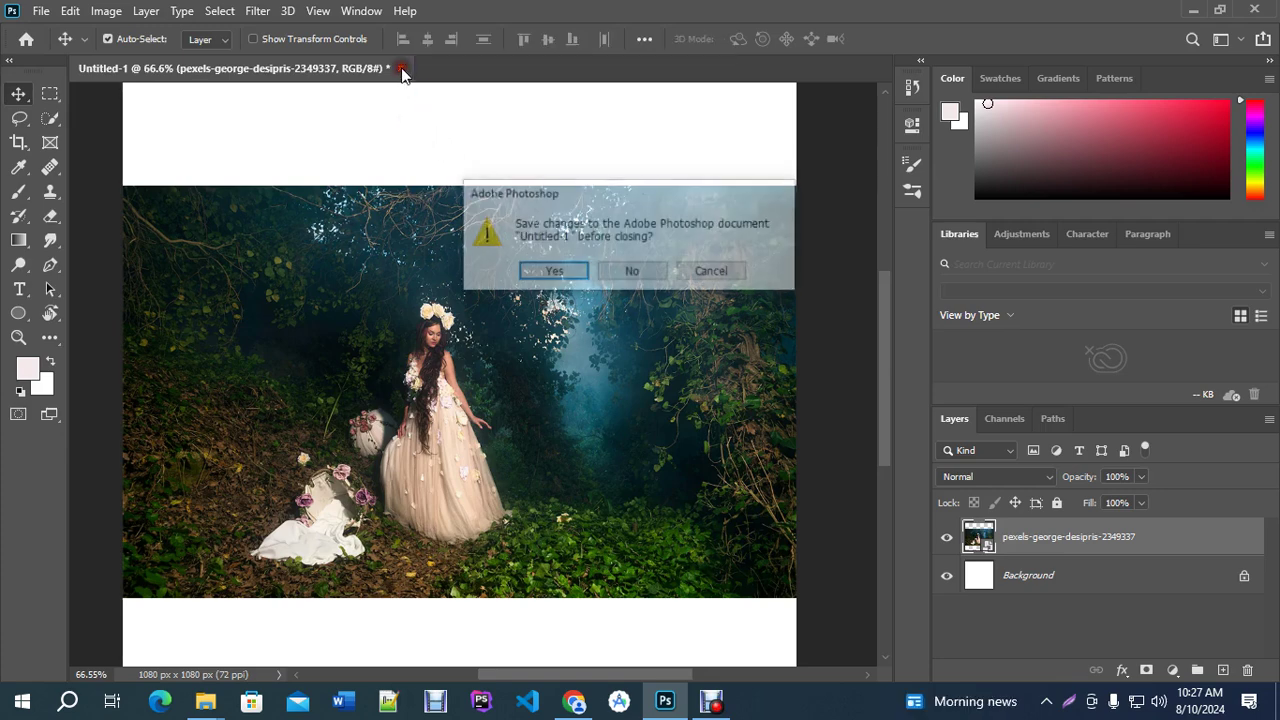
{"action": "left_click", "coordinate": [625, 268]}
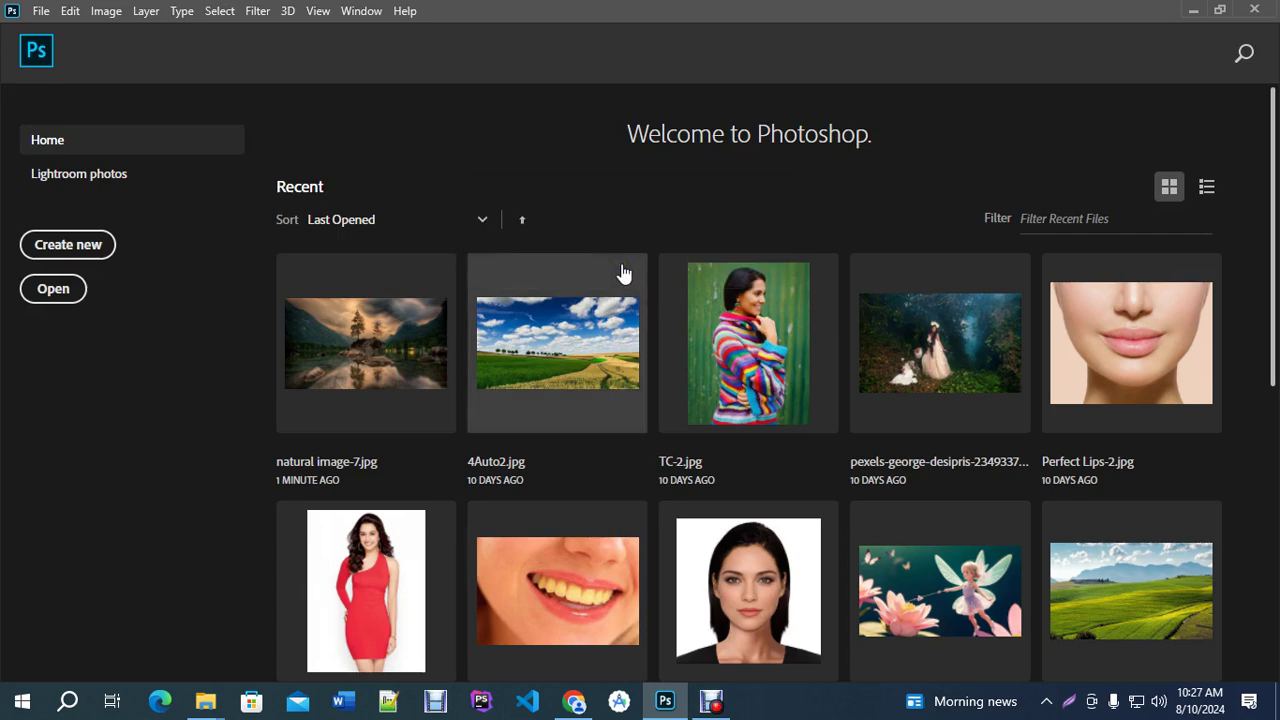
{"action": "mouse_move", "coordinate": [206, 702]}
{"action": "left_click", "coordinate": [312, 625]}
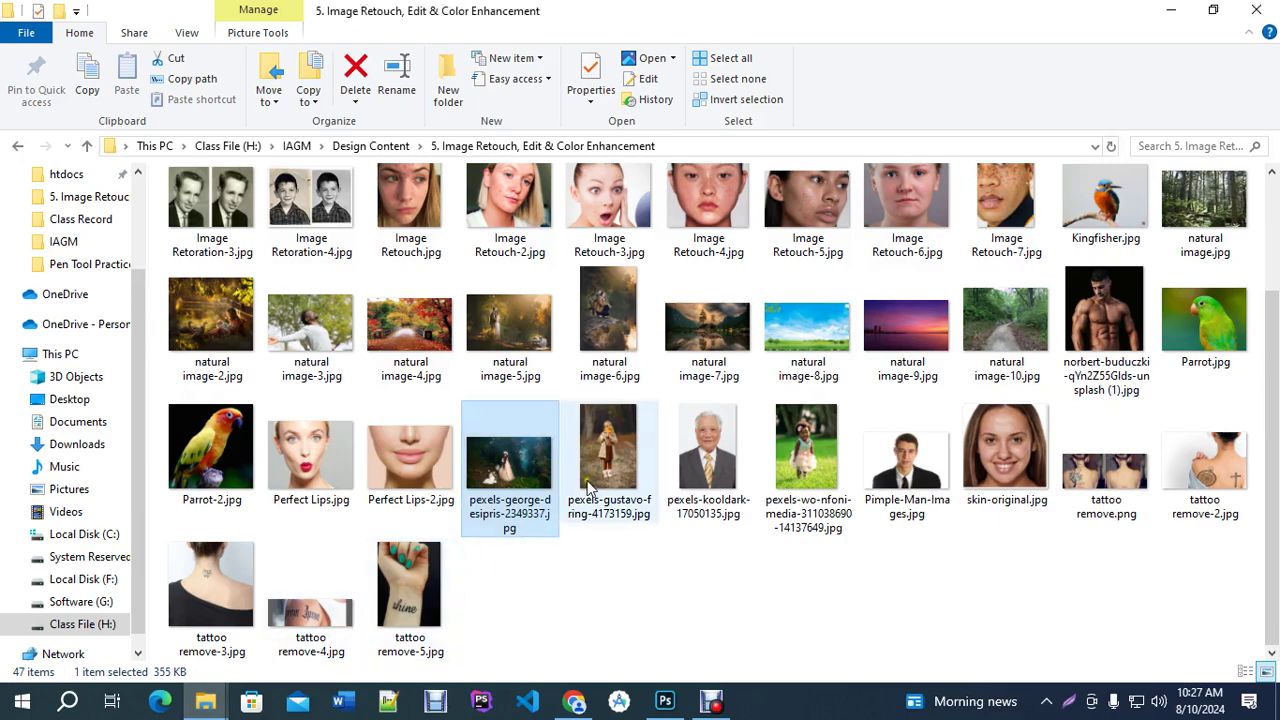
{"action": "left_click_drag", "start_coordinate": [727, 355], "coordinate": [571, 266]}
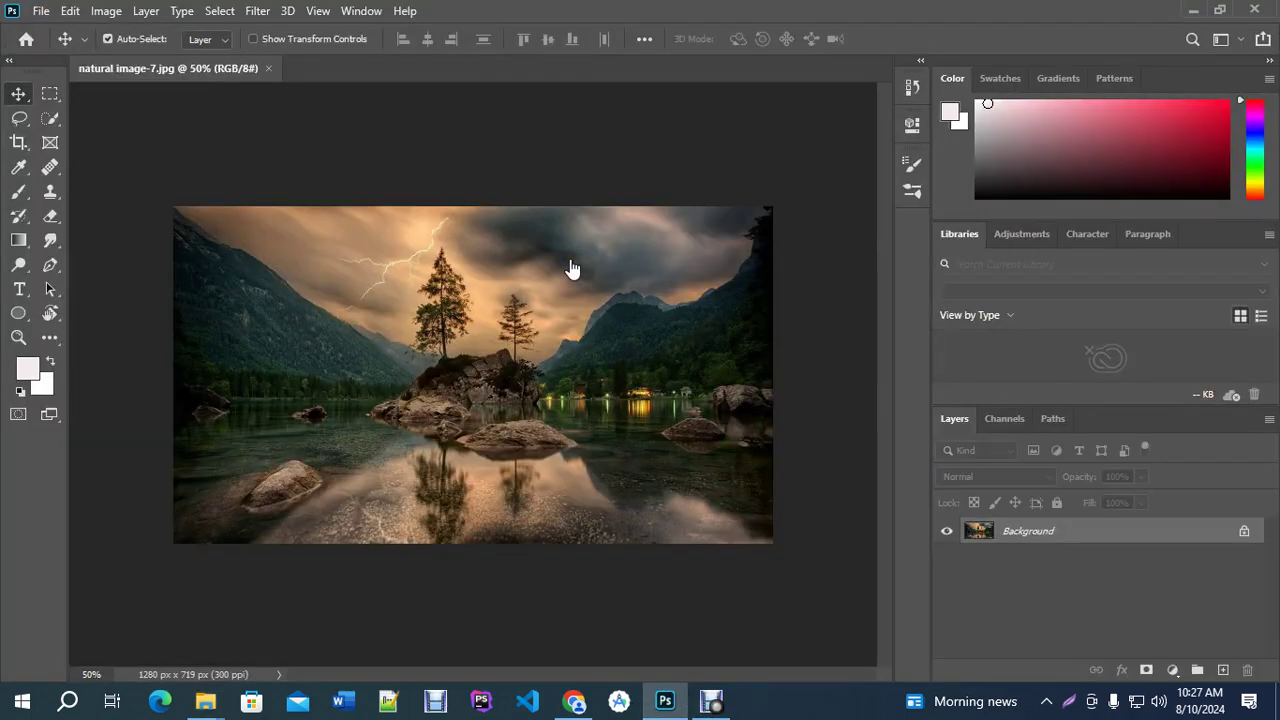
{"action": "scroll", "coordinate": [571, 266], "scroll_direction": "up", "scroll_amount": 1}
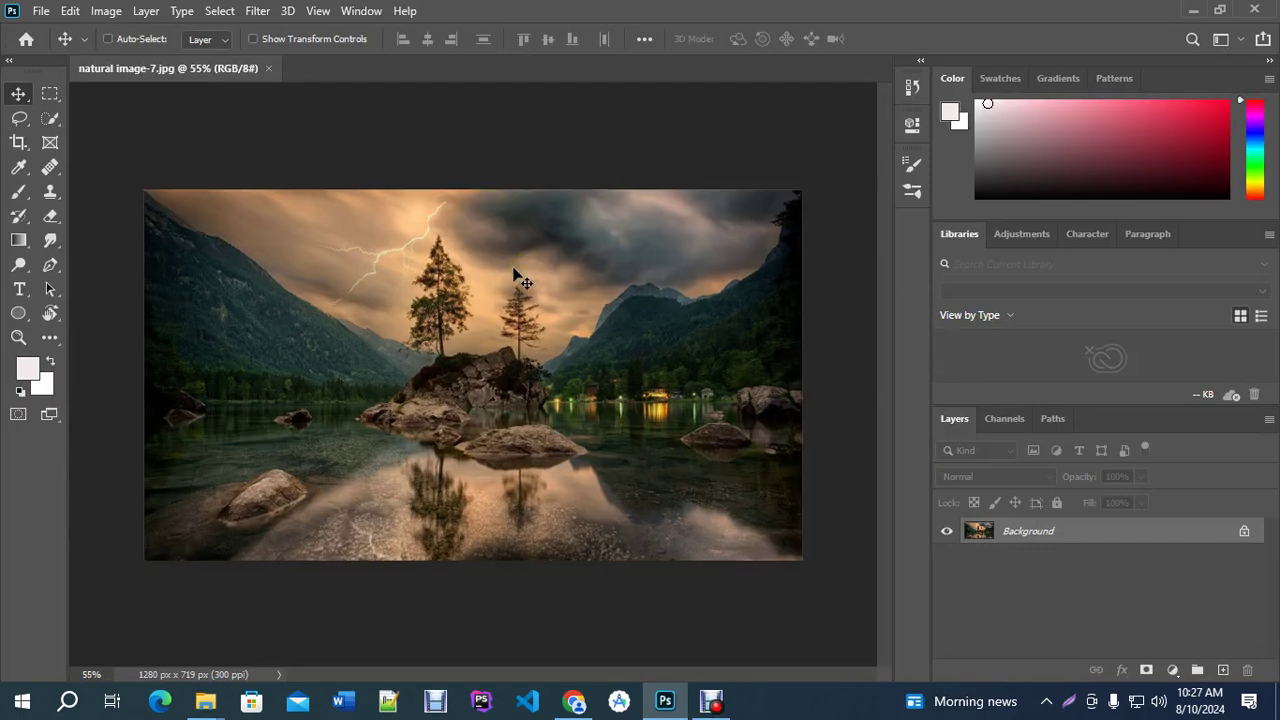
Check the width and height of natural image-7.jpg in Canvas Size and close the dialog without changing them.
{"action": "key", "text": "ctrl+alt+c"}
{"action": "left_click_drag", "start_coordinate": [798, 241], "coordinate": [732, 251]}
{"action": "left_click_drag", "start_coordinate": [812, 271], "coordinate": [640, 260]}
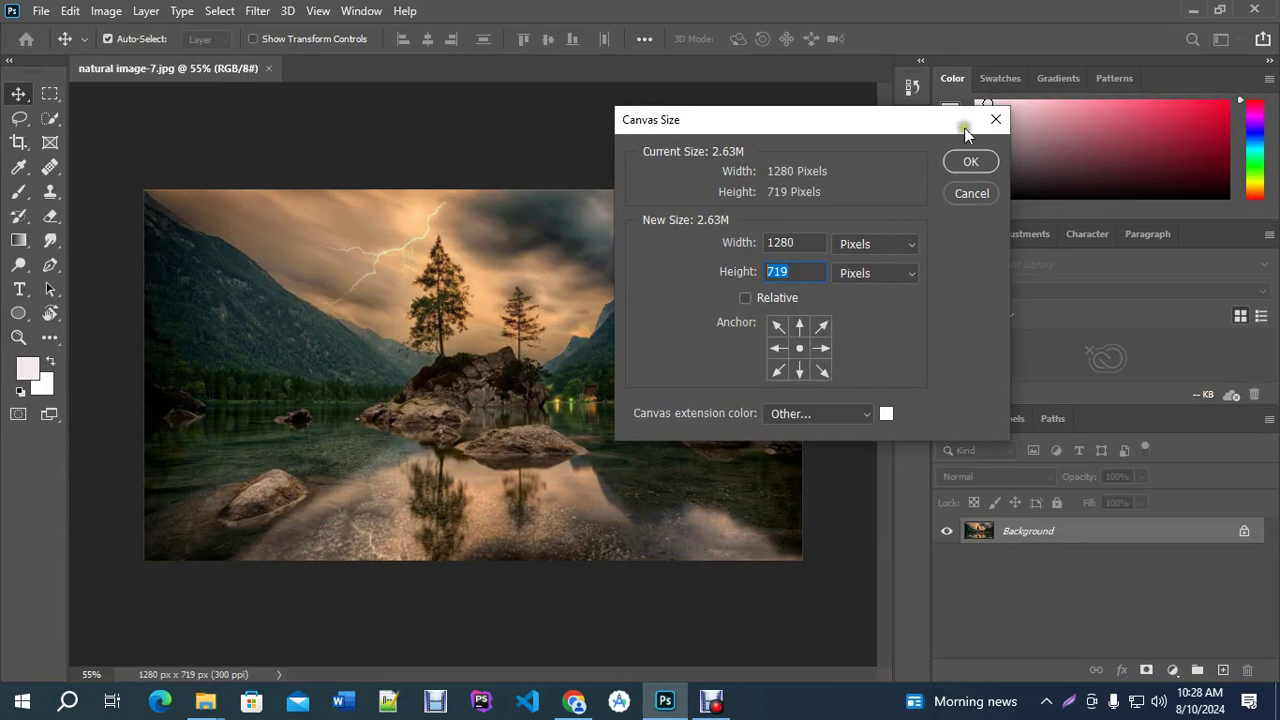
{"action": "left_click", "coordinate": [1001, 119]}
Brighten the Background layer directly with Curves, raising input 83 to output 151, and undo the adjustment.
{"action": "scroll", "coordinate": [367, 352], "scroll_direction": "up", "scroll_amount": 1}
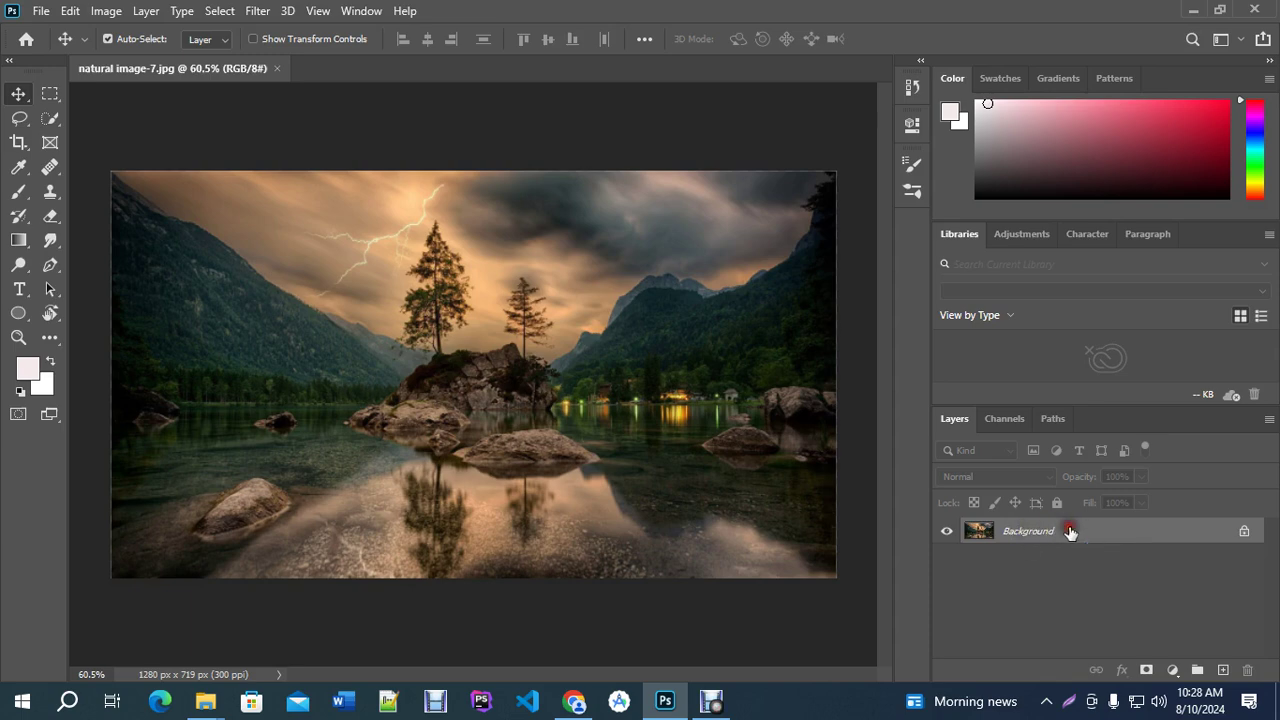
{"action": "scroll", "coordinate": [395, 348], "scroll_direction": "up", "scroll_amount": 1}
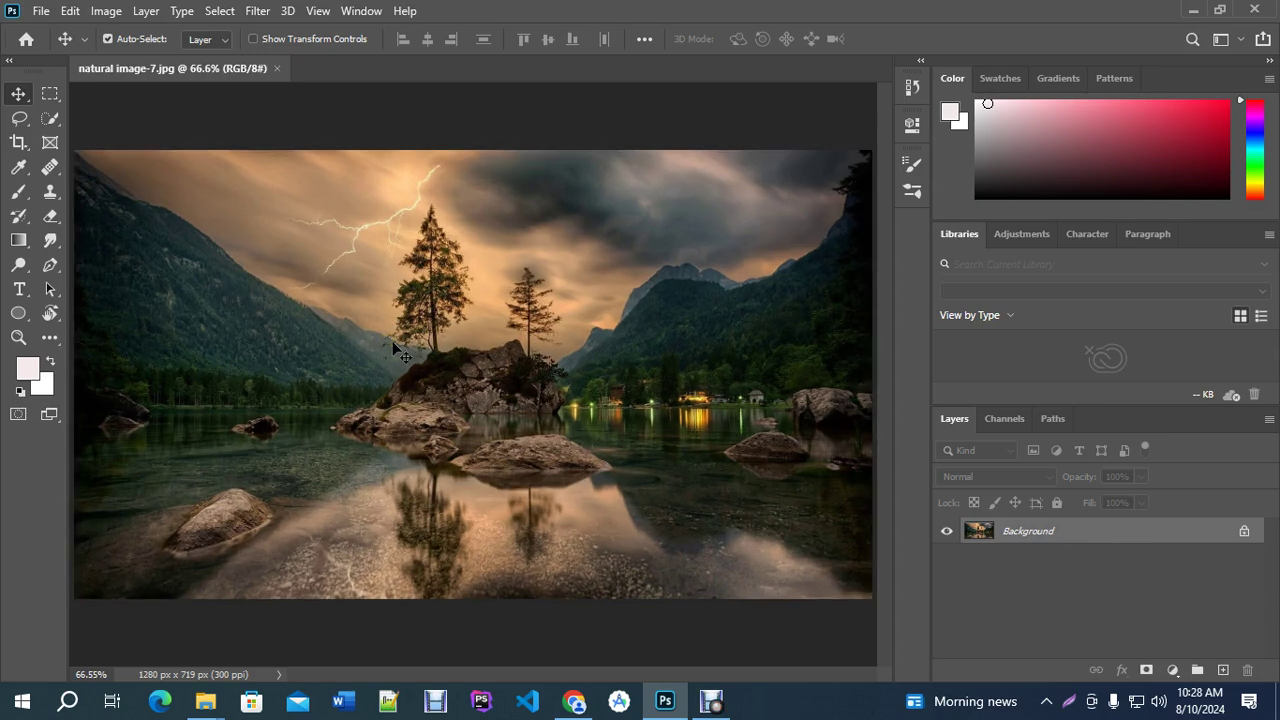
{"action": "scroll", "coordinate": [395, 348], "scroll_direction": "up", "scroll_amount": 1}
{"action": "key", "text": "ctrl+m"}
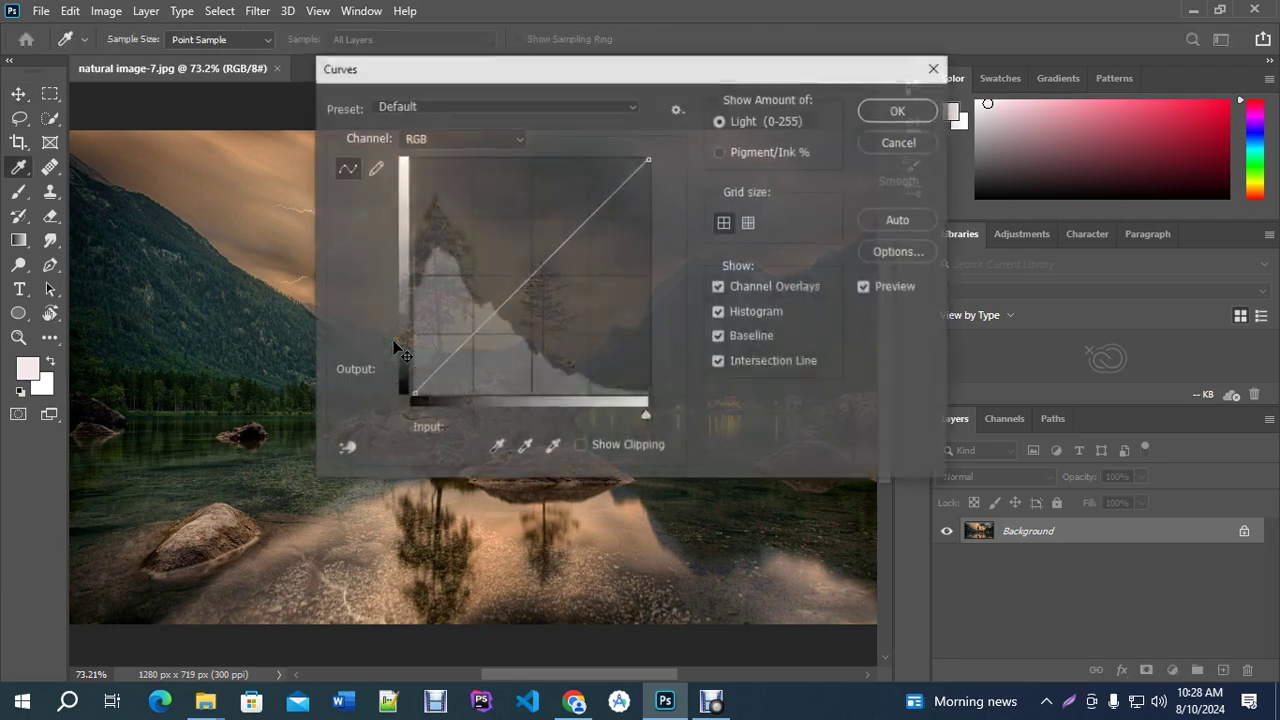
{"action": "left_click_drag", "start_coordinate": [519, 284], "coordinate": [490, 254]}
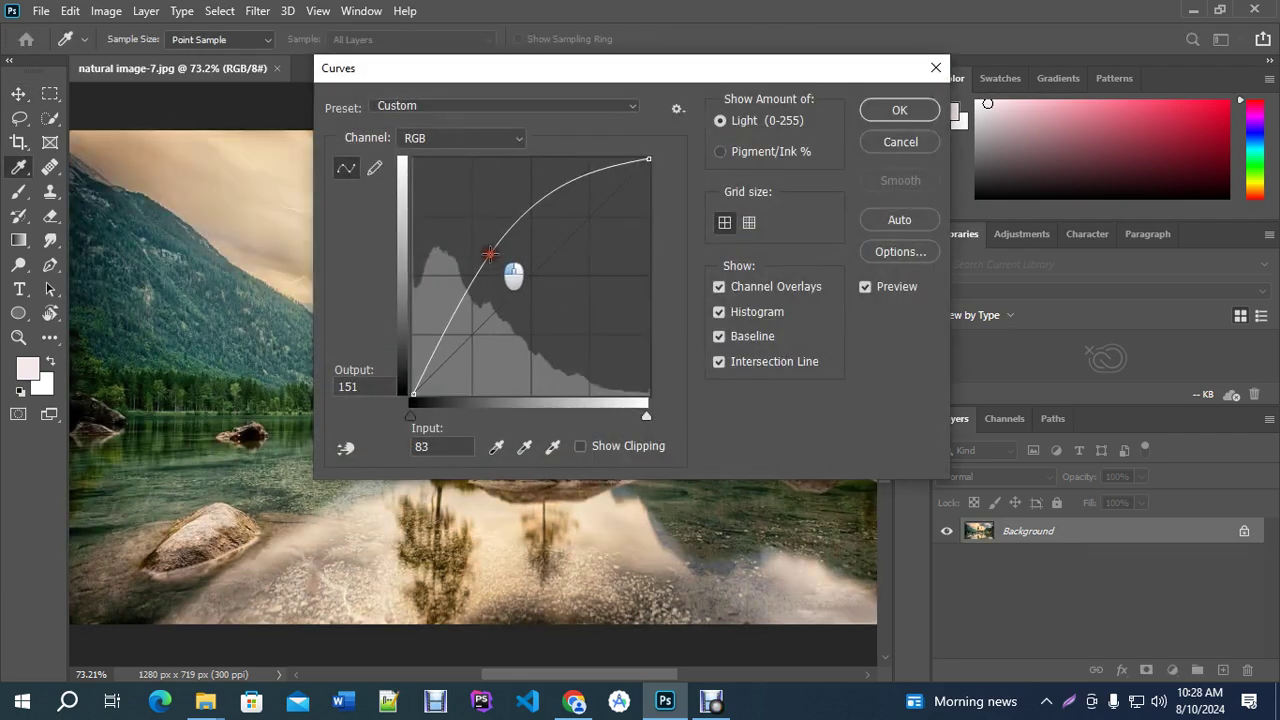
{"action": "left_click", "coordinate": [899, 110]}
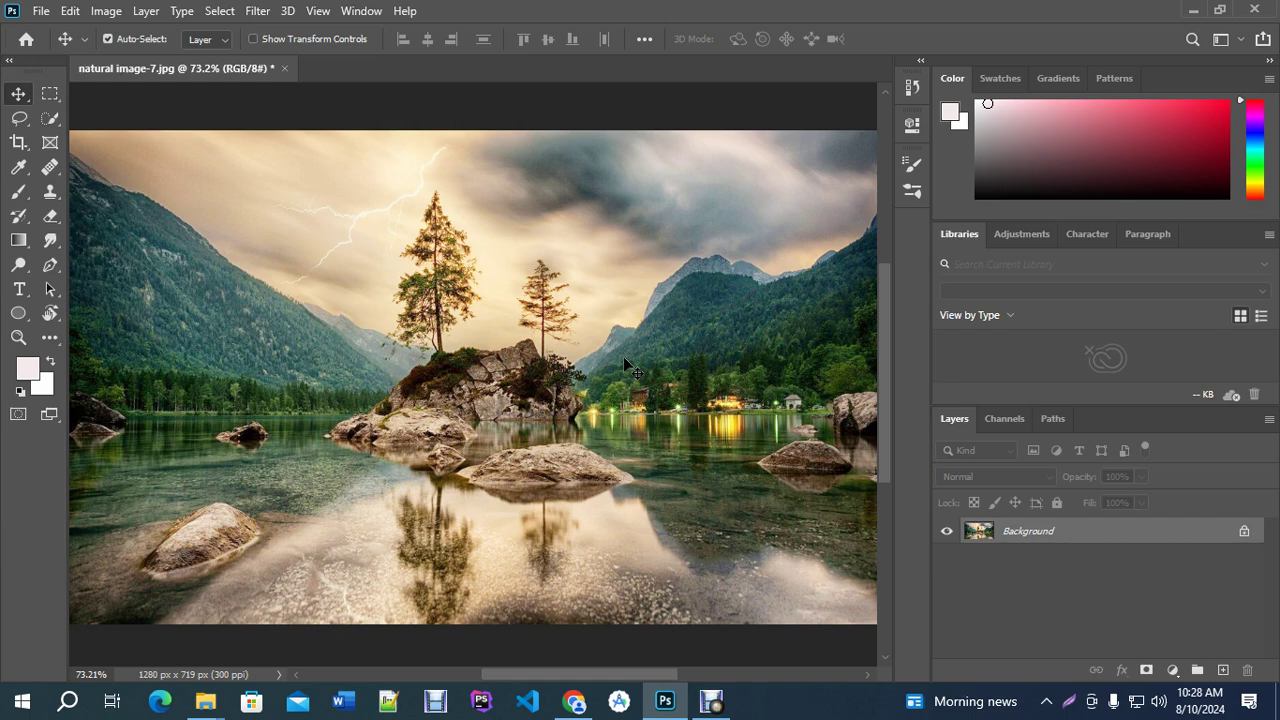
{"action": "key", "text": "ctrl"}
{"action": "key", "text": "ctrl+z"}
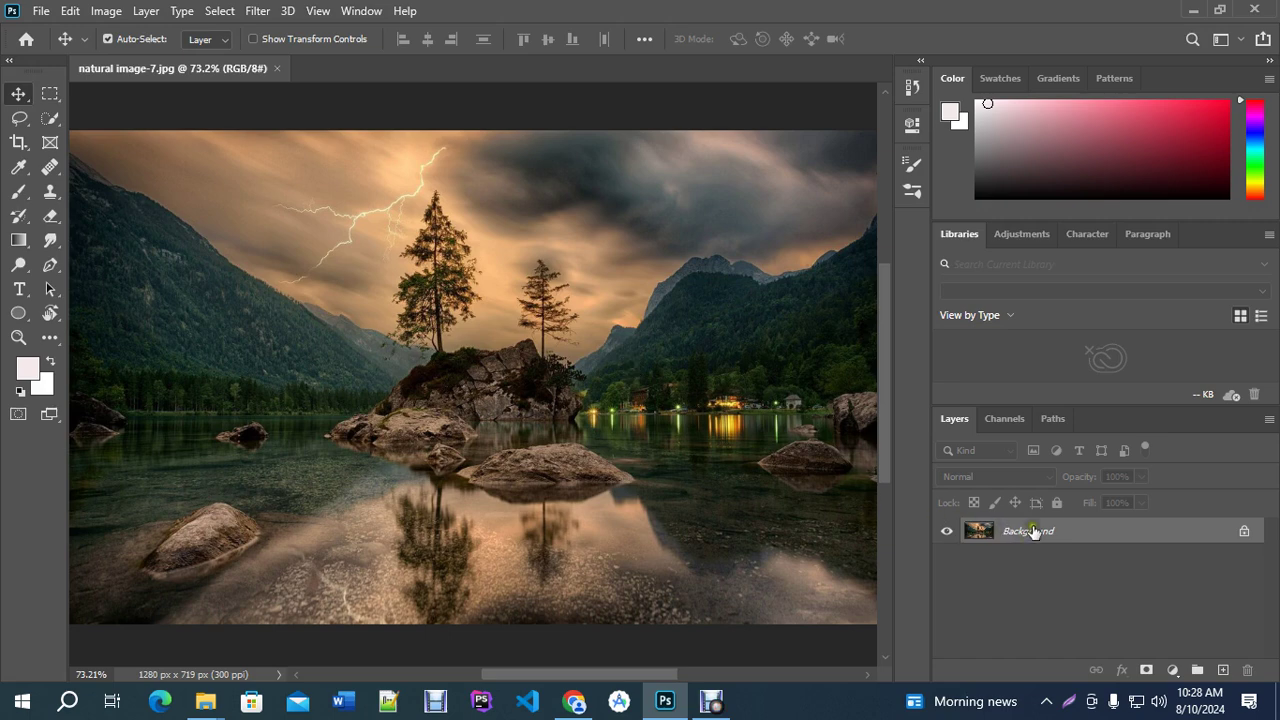
Shift the Background layer's hue to the positive end of the range with Hue/Saturation and undo the colour change.
{"action": "left_click", "coordinate": [106, 11]}
{"action": "mouse_move", "coordinate": [113, 60]}
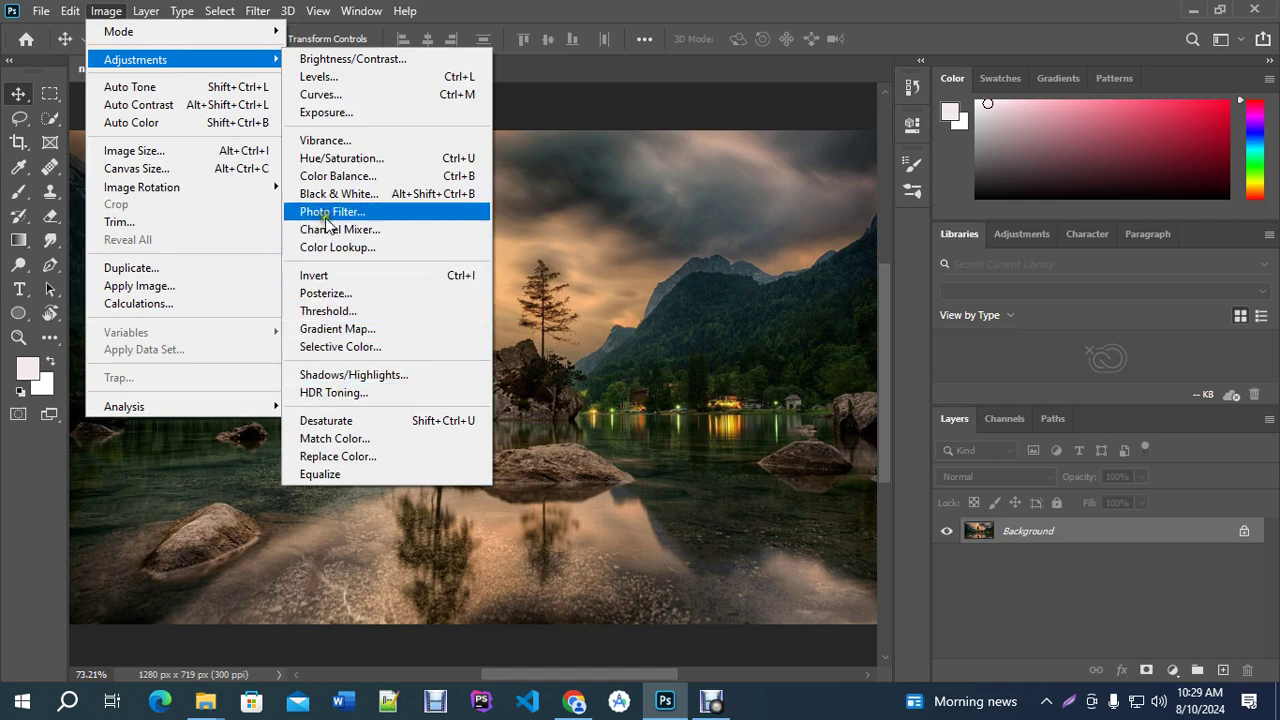
{"action": "left_click", "coordinate": [322, 158]}
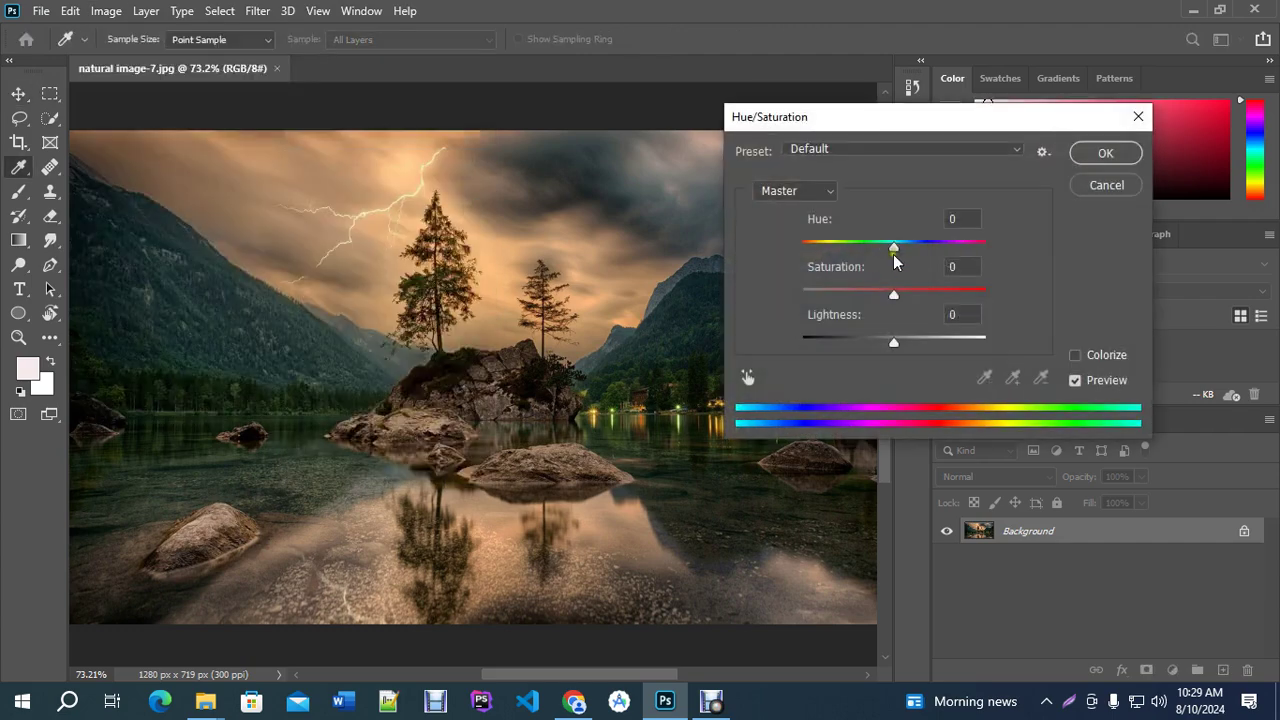
{"action": "left_click_drag", "start_coordinate": [891, 246], "coordinate": [1023, 240]}
{"action": "left_click", "coordinate": [1097, 155]}
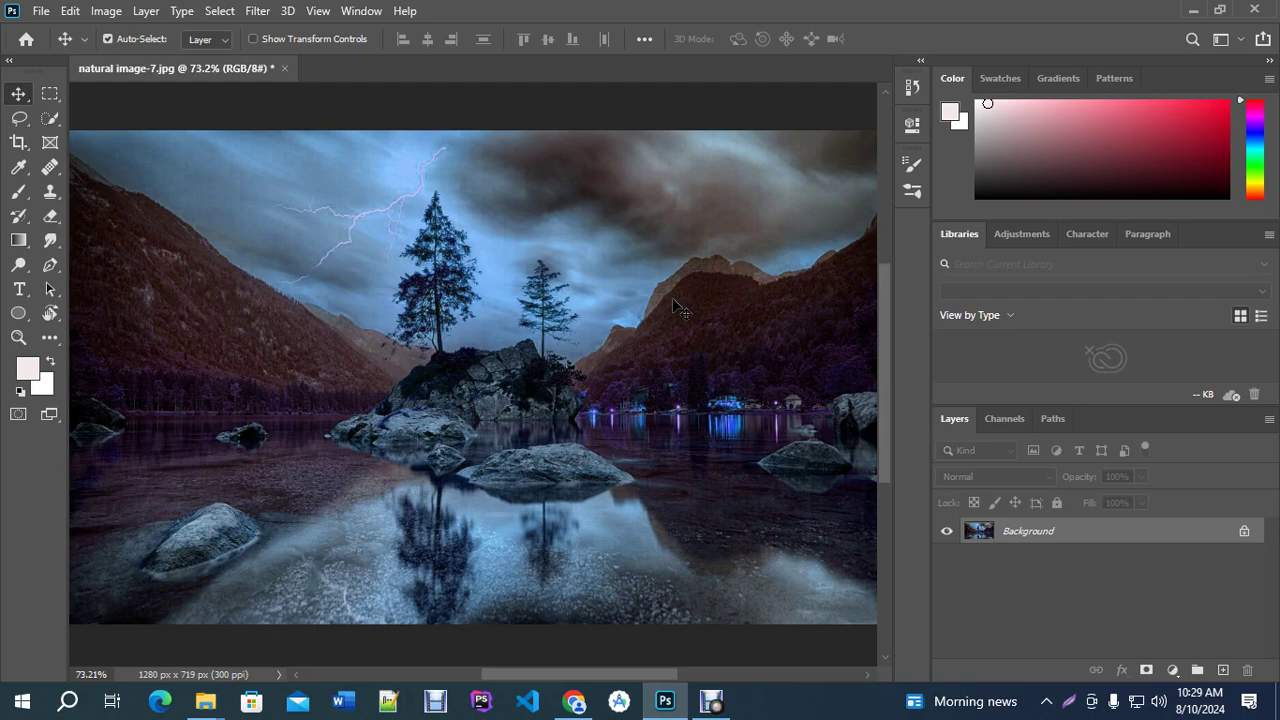
{"action": "key", "text": "ctrl"}
{"action": "key", "text": "ctrl+z"}
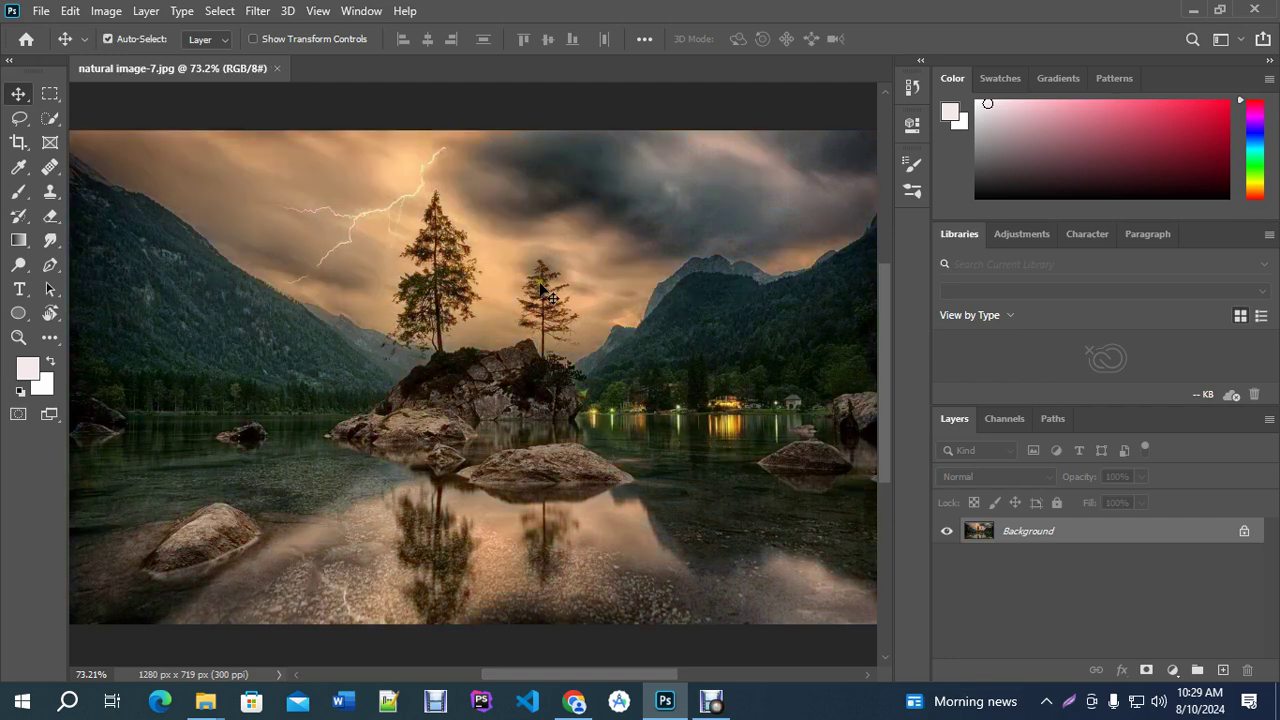
Review the direct image adjustment commands and display the Adjustments panel.
{"action": "left_click", "coordinate": [106, 11]}
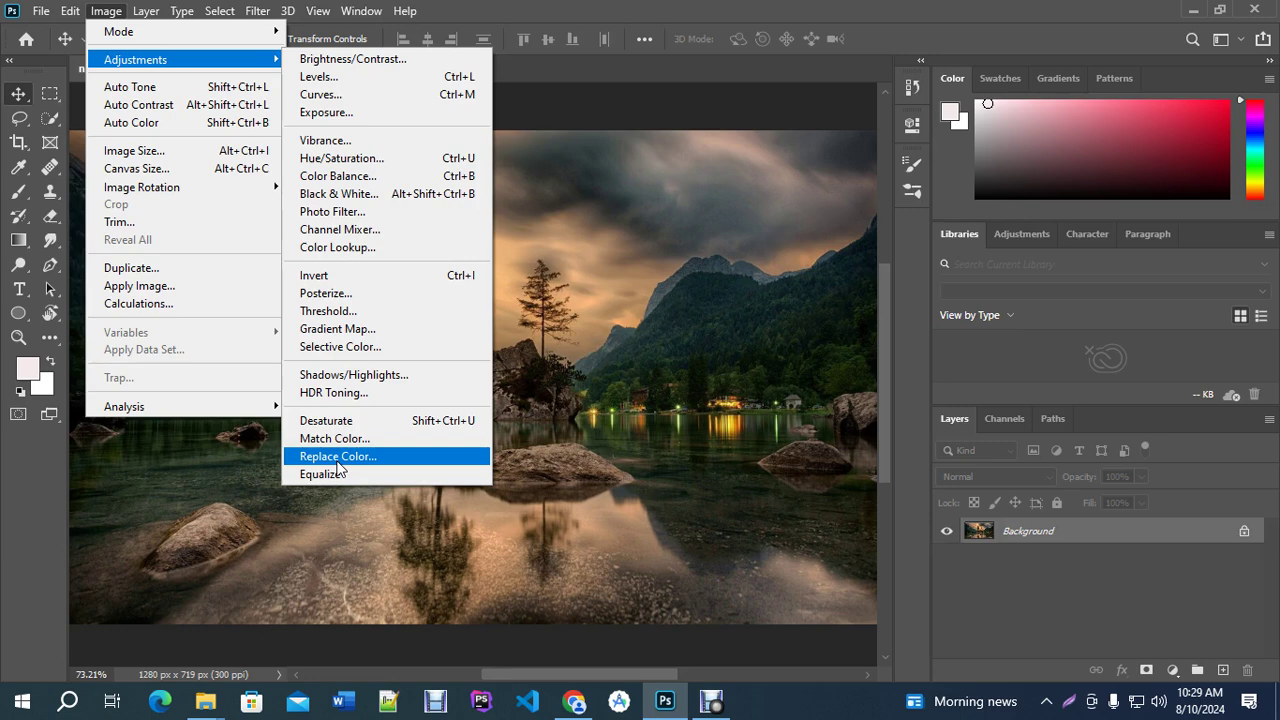
{"action": "left_click", "coordinate": [510, 10]}
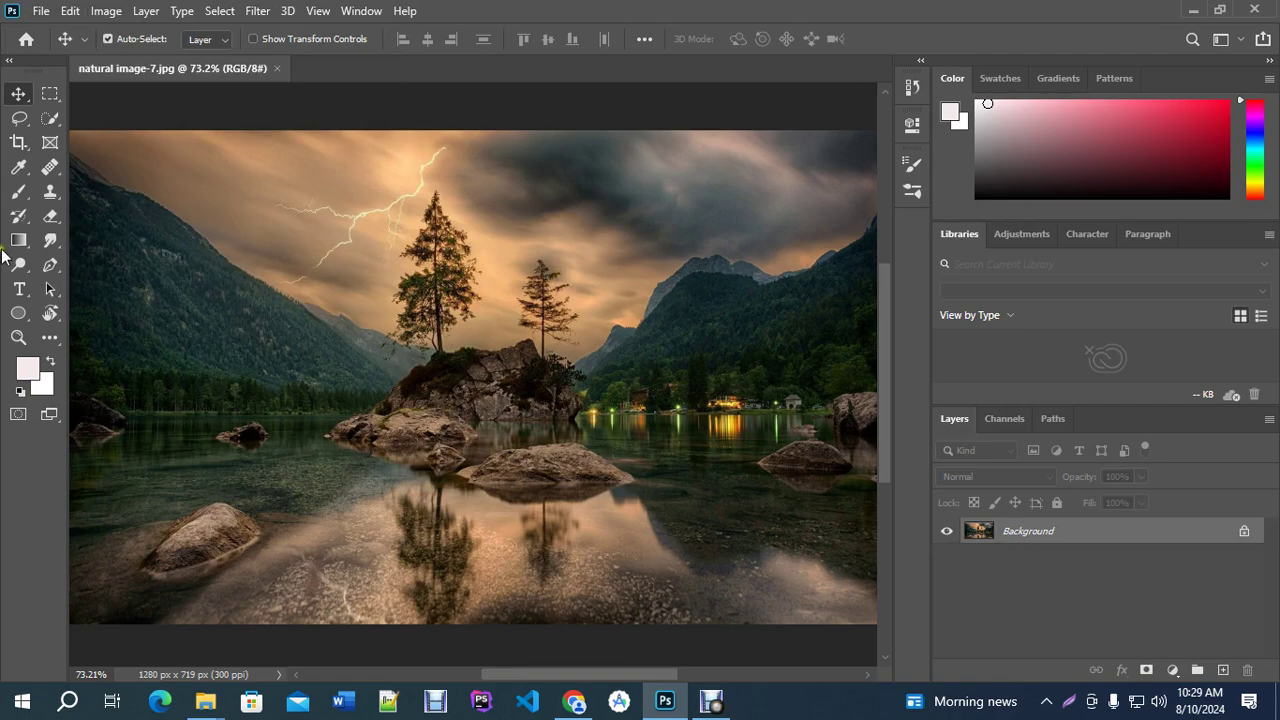
{"action": "left_click", "coordinate": [357, 11]}
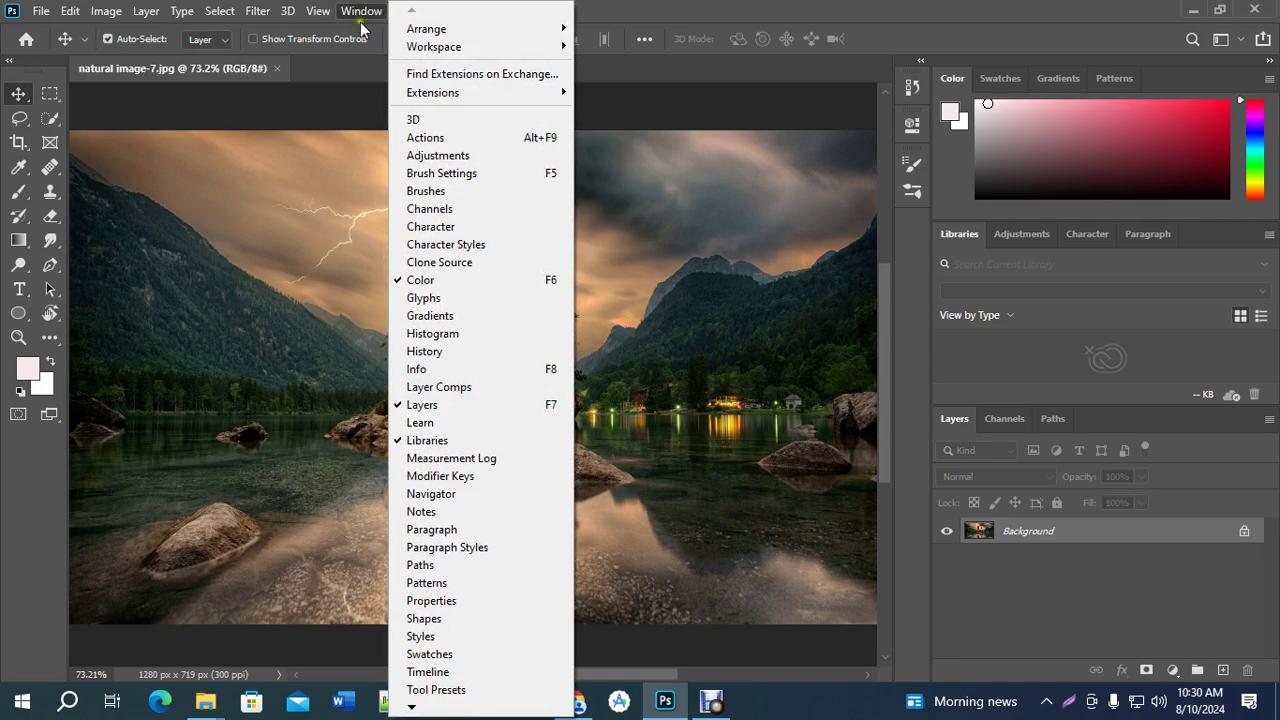
{"action": "left_click", "coordinate": [438, 156]}
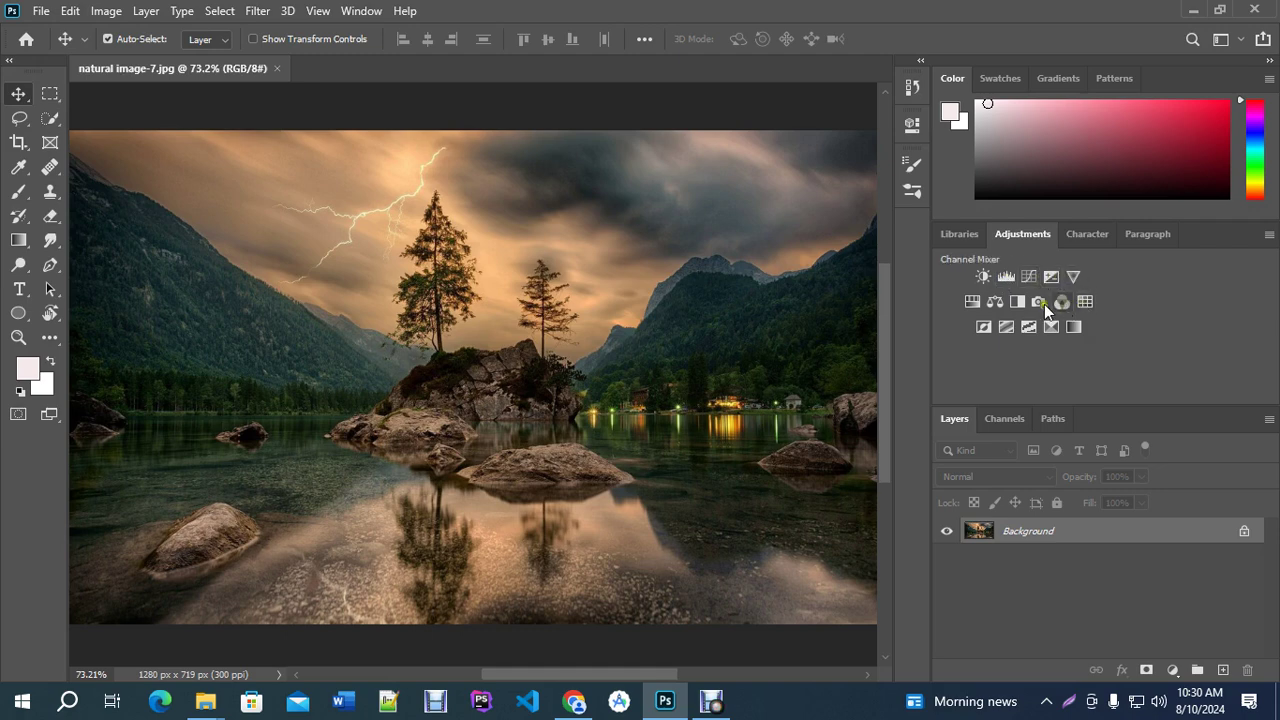
Look through the direct adjustment commands once more and bring the Libraries panel back to the front.
{"action": "left_click", "coordinate": [106, 11]}
{"action": "mouse_move", "coordinate": [118, 60]}
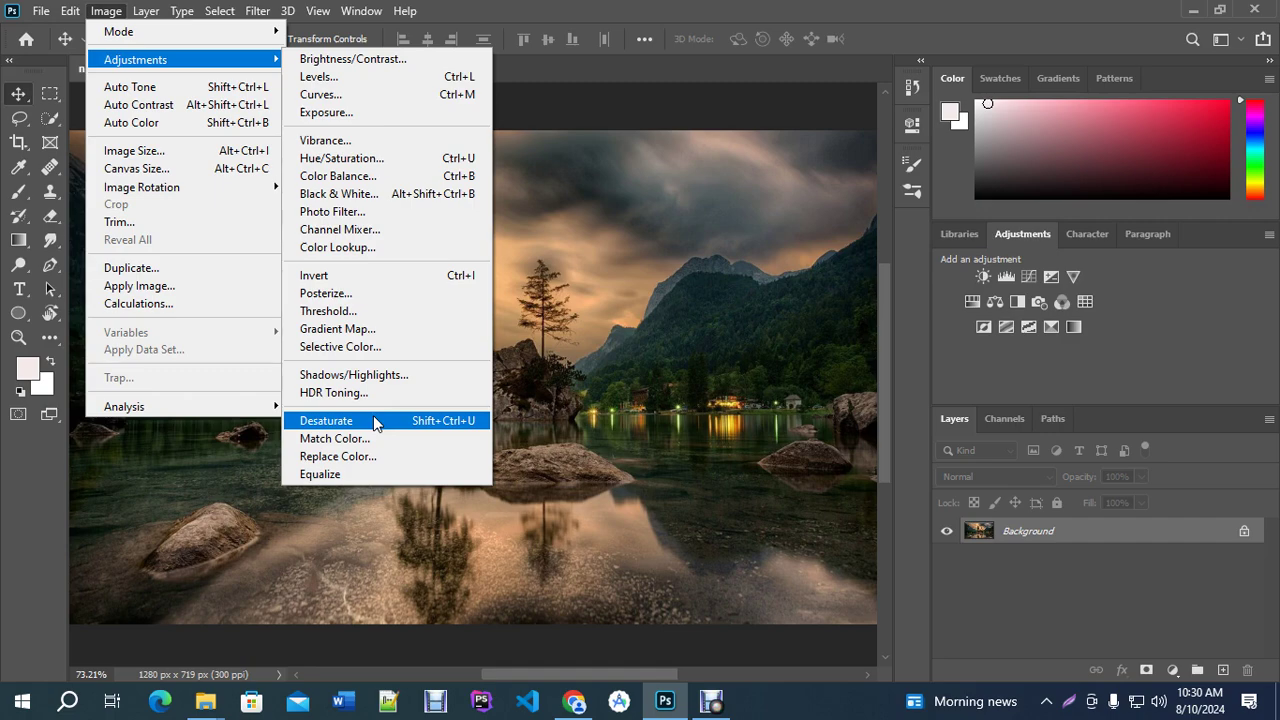
{"action": "left_click", "coordinate": [975, 238]}
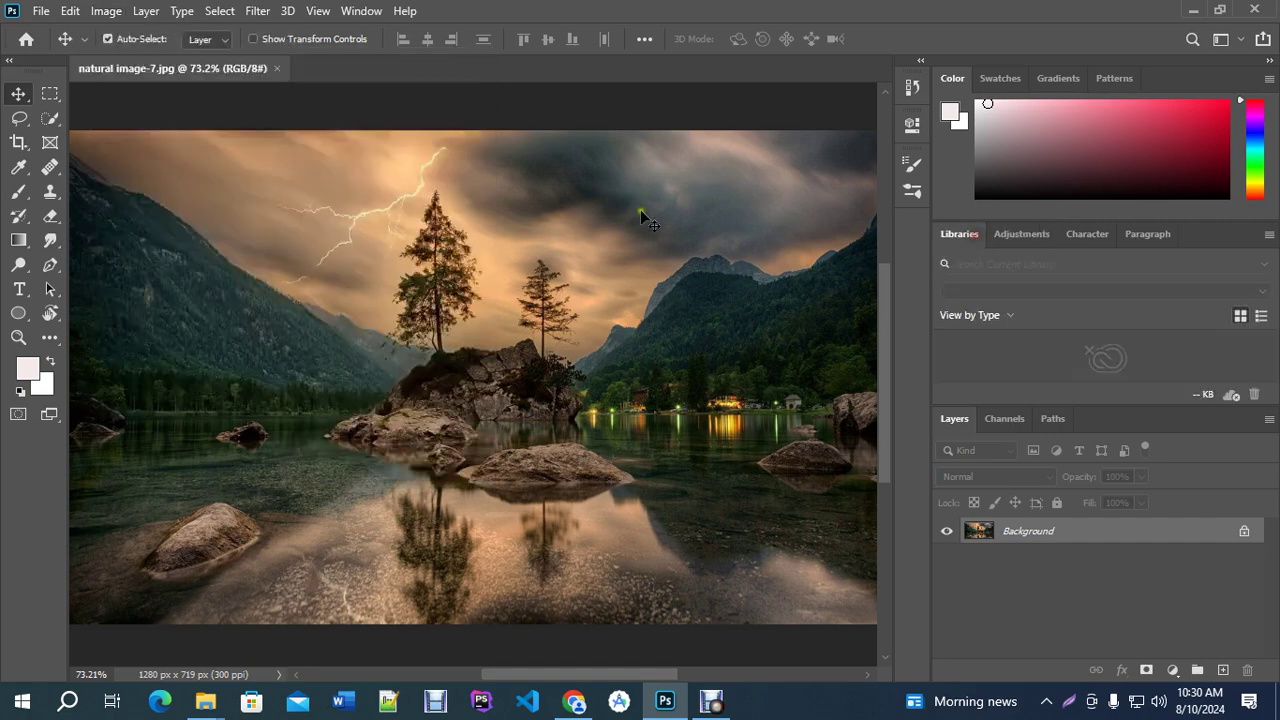
Show where the direct adjustment commands are and display the Adjustments panel again for adding adjustment layers.
{"action": "left_click", "coordinate": [106, 11]}
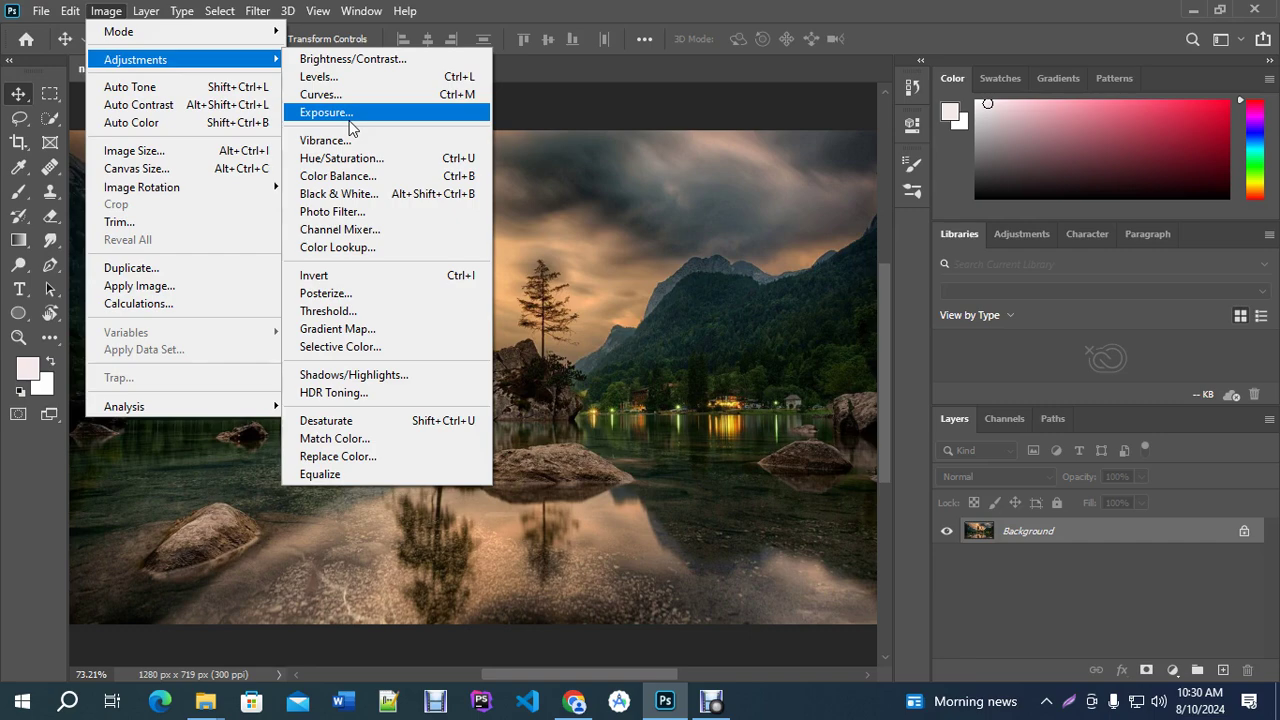
{"action": "left_click", "coordinate": [342, 11]}
{"action": "left_click", "coordinate": [342, 11]}
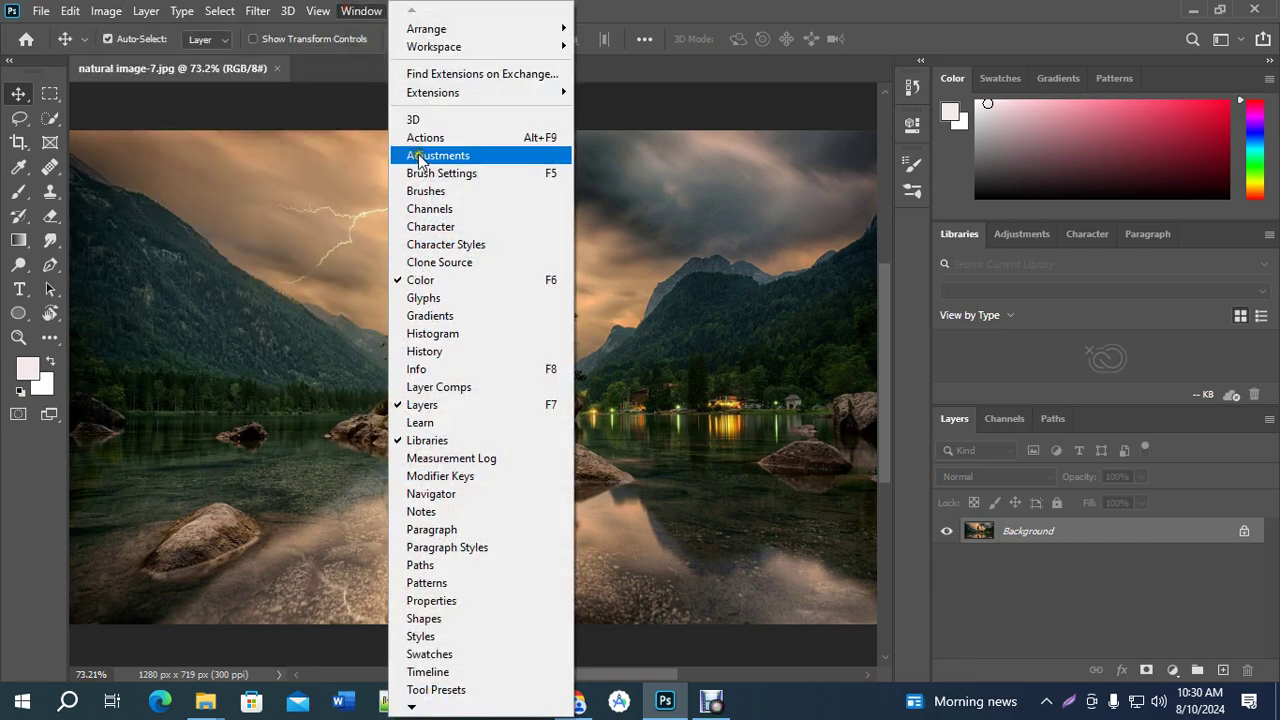
{"action": "mouse_move", "coordinate": [294, 22]}
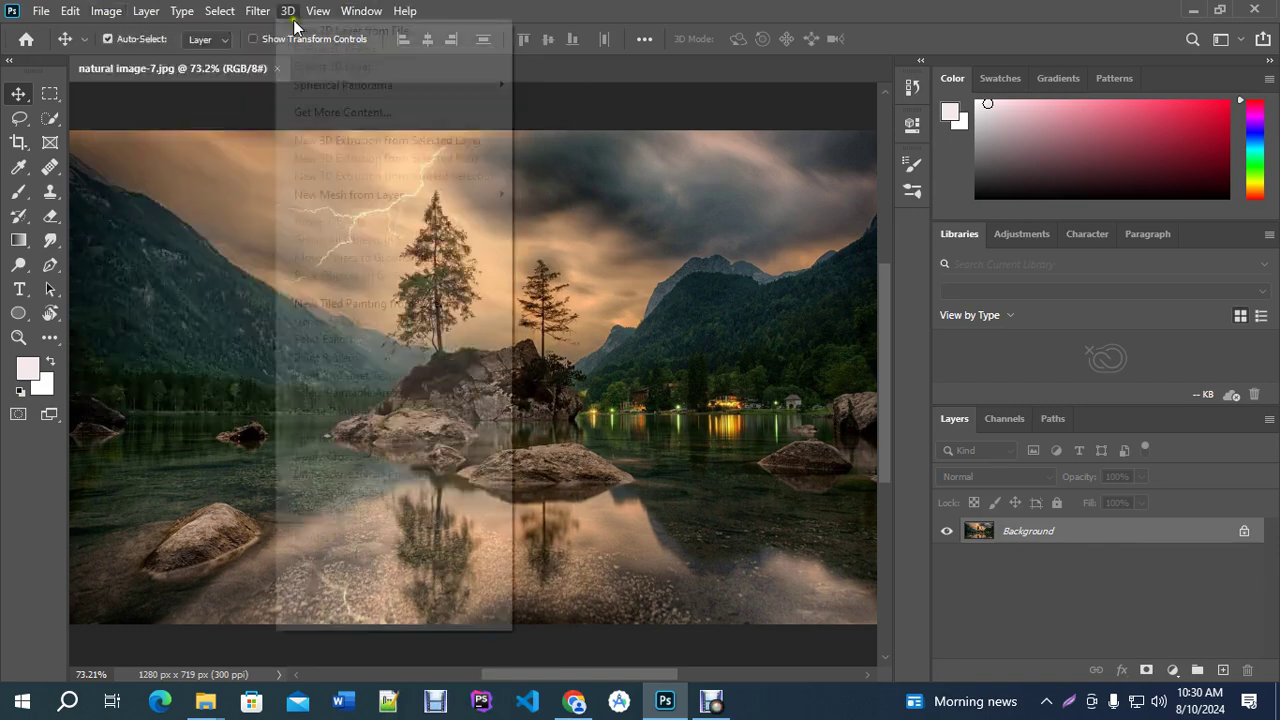
{"action": "mouse_move", "coordinate": [360, 14]}
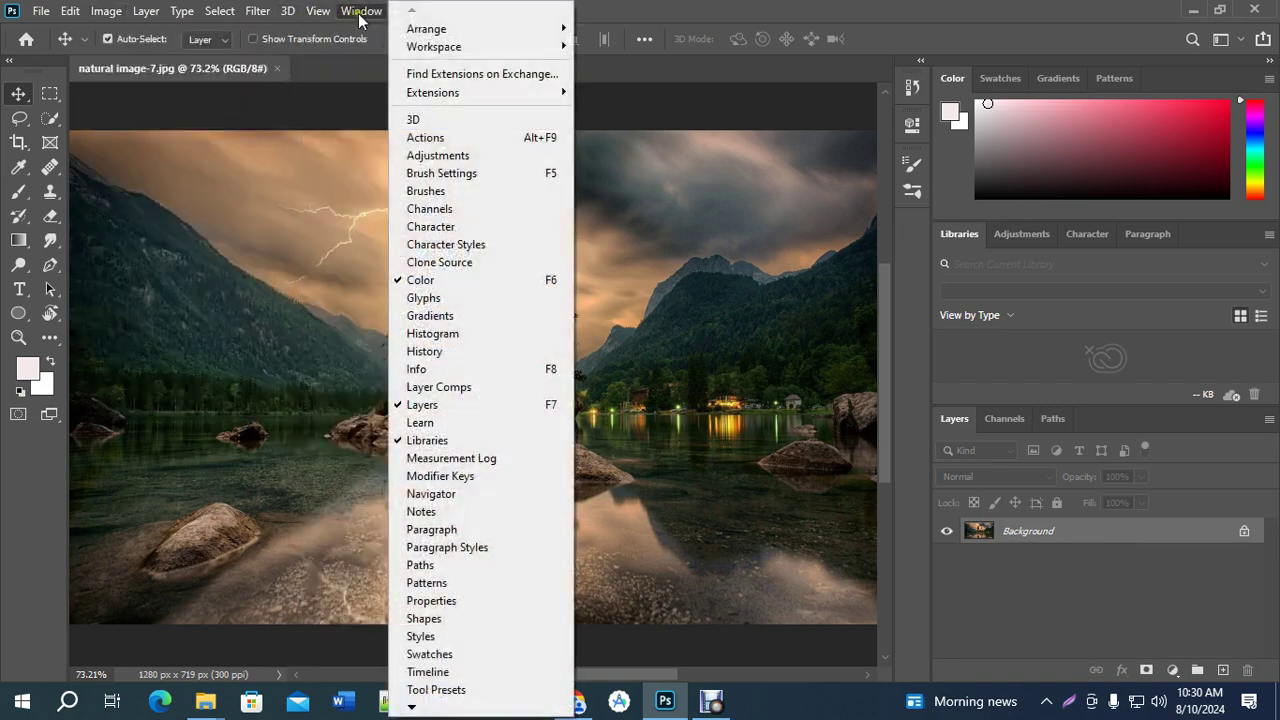
{"action": "left_click", "coordinate": [440, 157]}
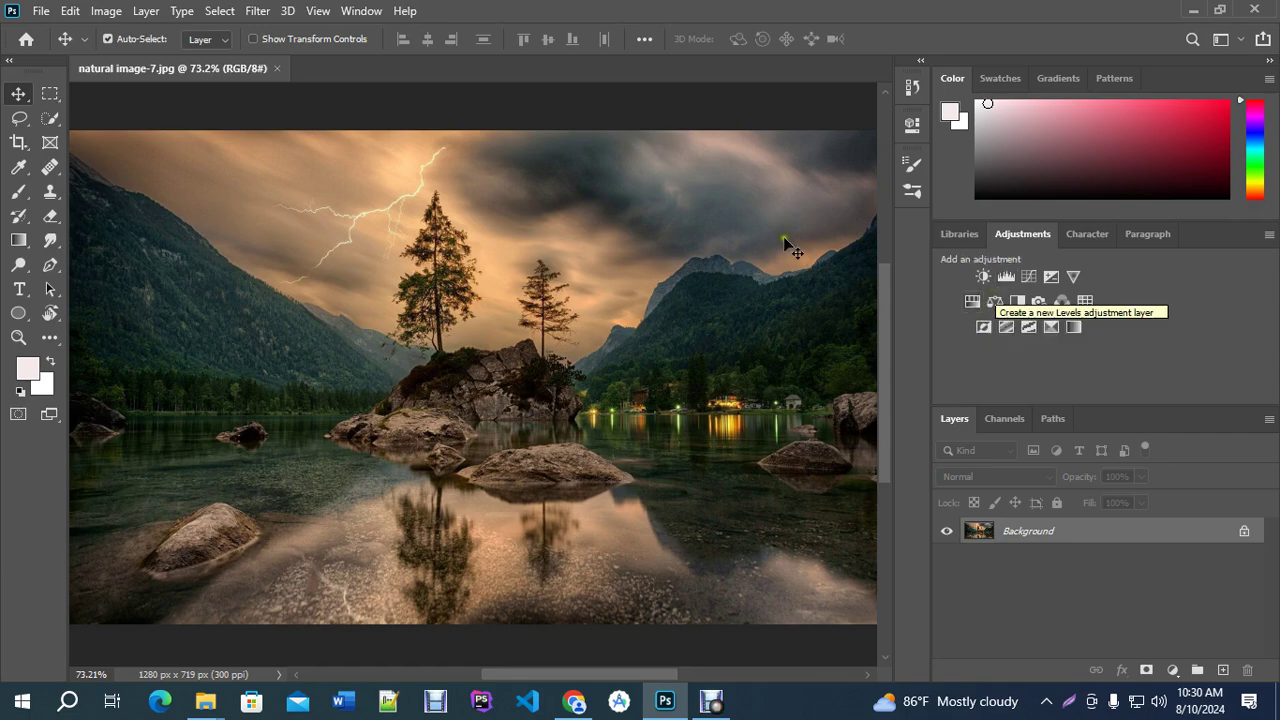
Review the direct image adjustment commands and compare them with the choices in the Adjustments panel.
{"action": "left_click", "coordinate": [106, 11]}
{"action": "mouse_move", "coordinate": [139, 63]}
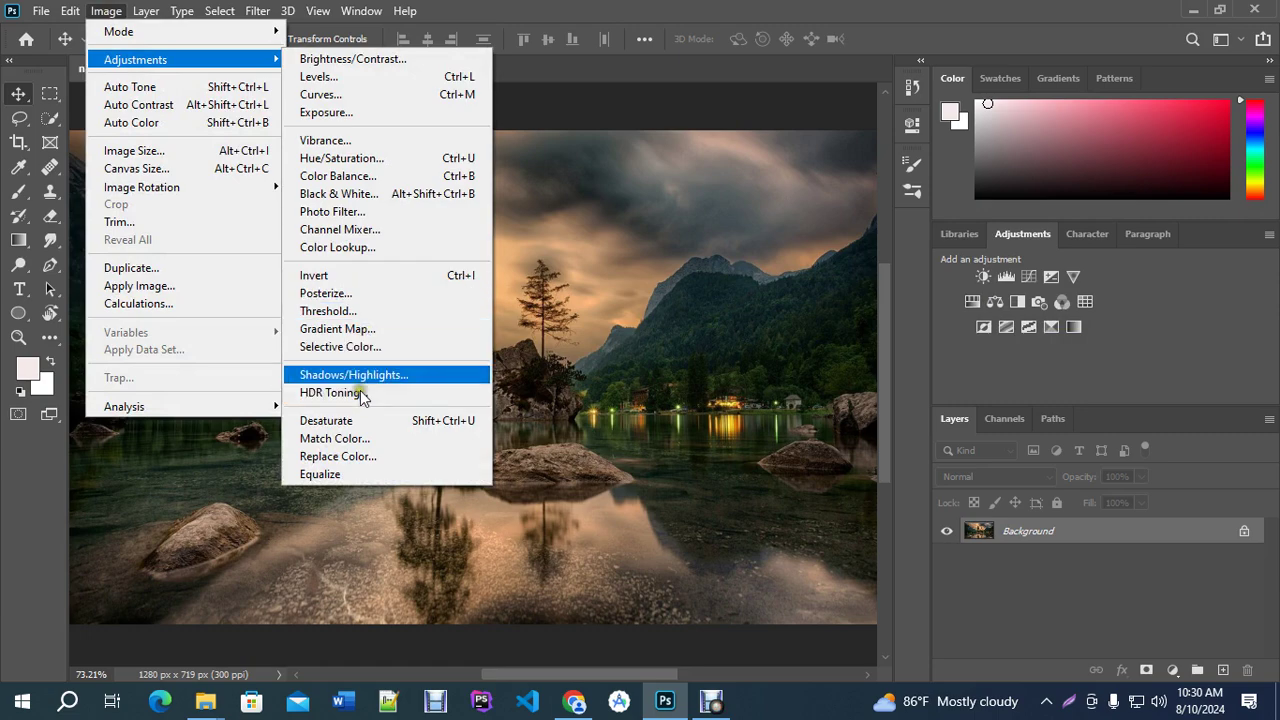
{"action": "left_click", "coordinate": [1029, 250]}
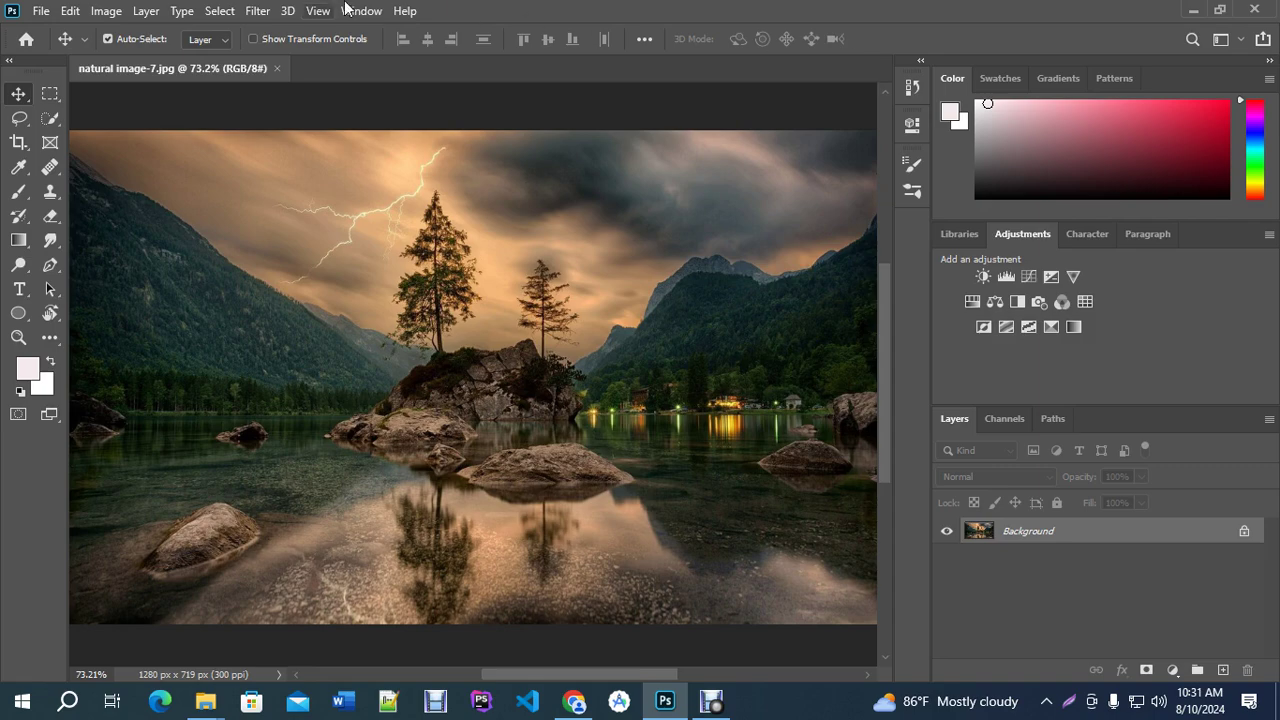
{"action": "left_click", "coordinate": [96, 12]}
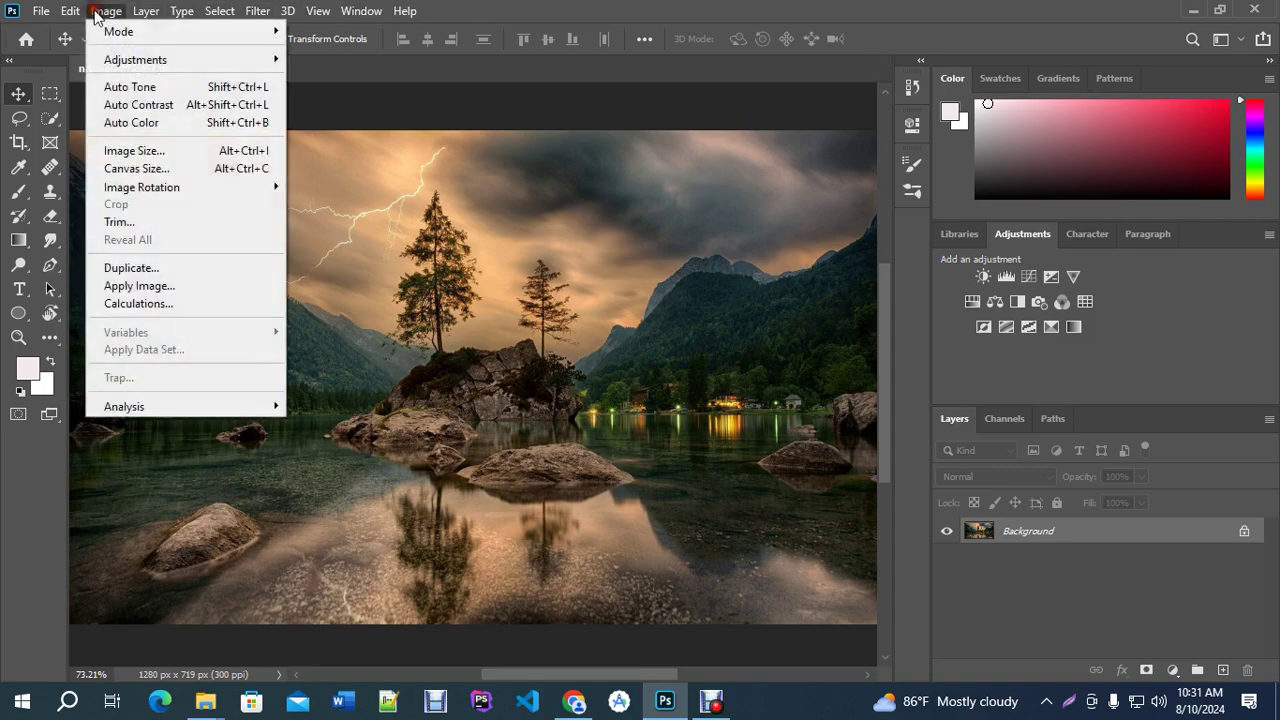
{"action": "left_click", "coordinate": [130, 60]}
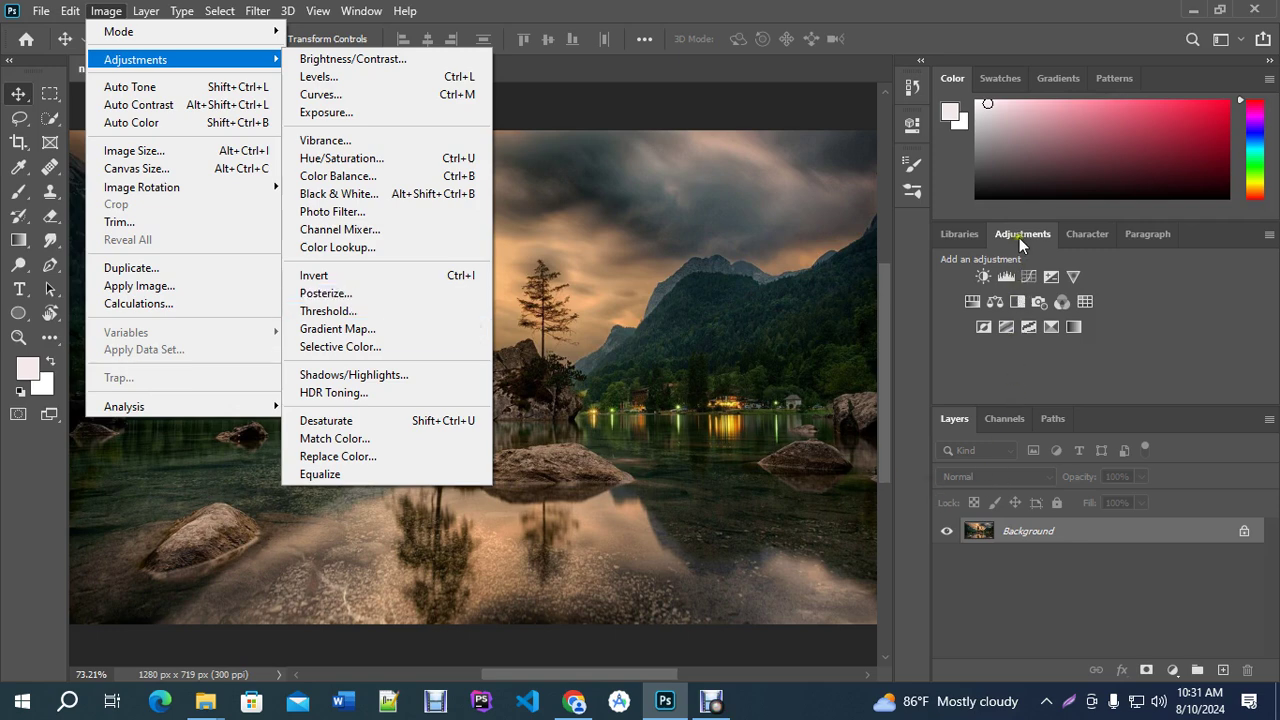
{"action": "key", "text": "Escape"}
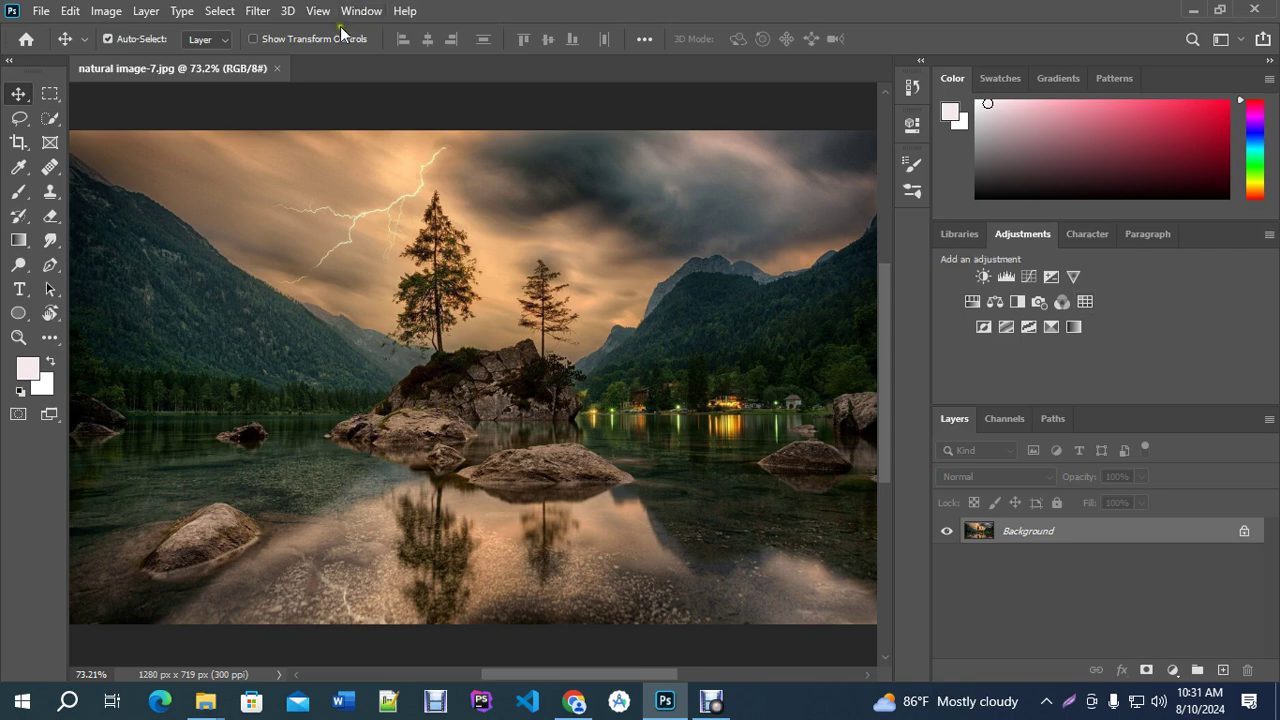
Show where the Adjustments panel can be enabled in the list of available panels.
{"action": "left_click", "coordinate": [220, 10]}
{"action": "left_click", "coordinate": [105, 10]}
{"action": "left_click", "coordinate": [361, 10]}
{"action": "left_click", "coordinate": [361, 10]}
{"action": "left_click", "coordinate": [362, 10]}
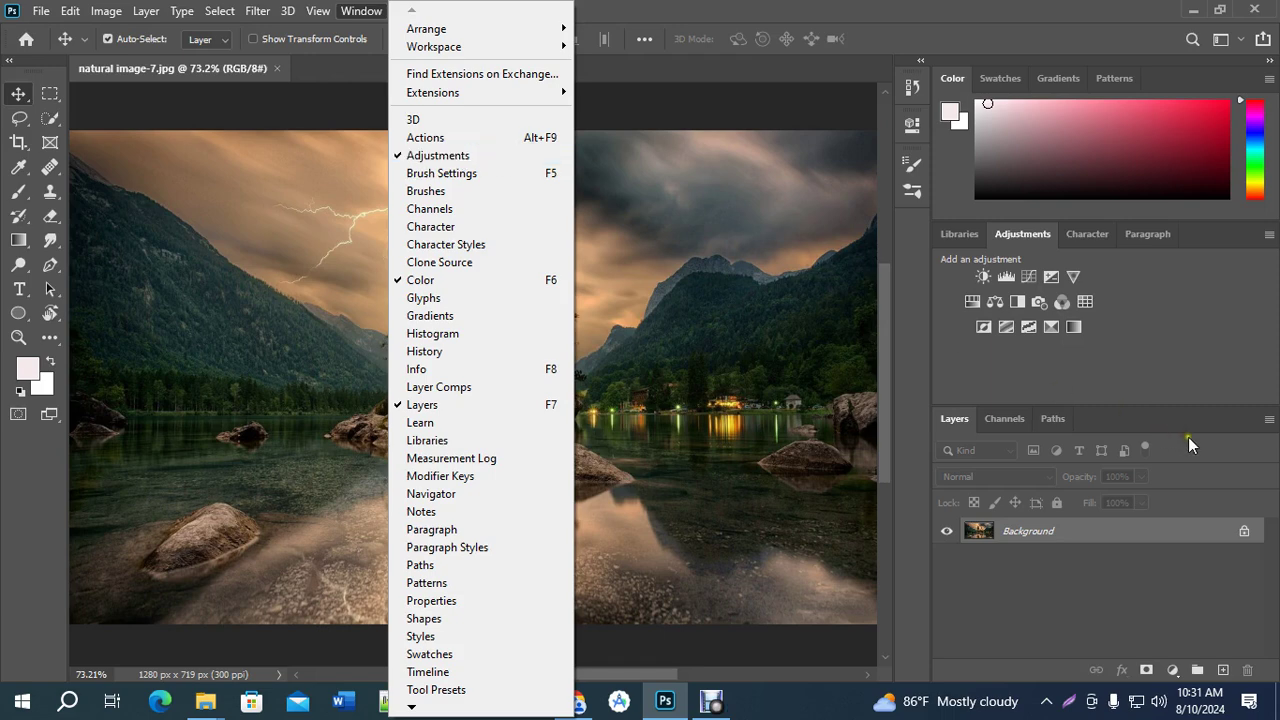
{"action": "left_click", "coordinate": [1145, 278]}
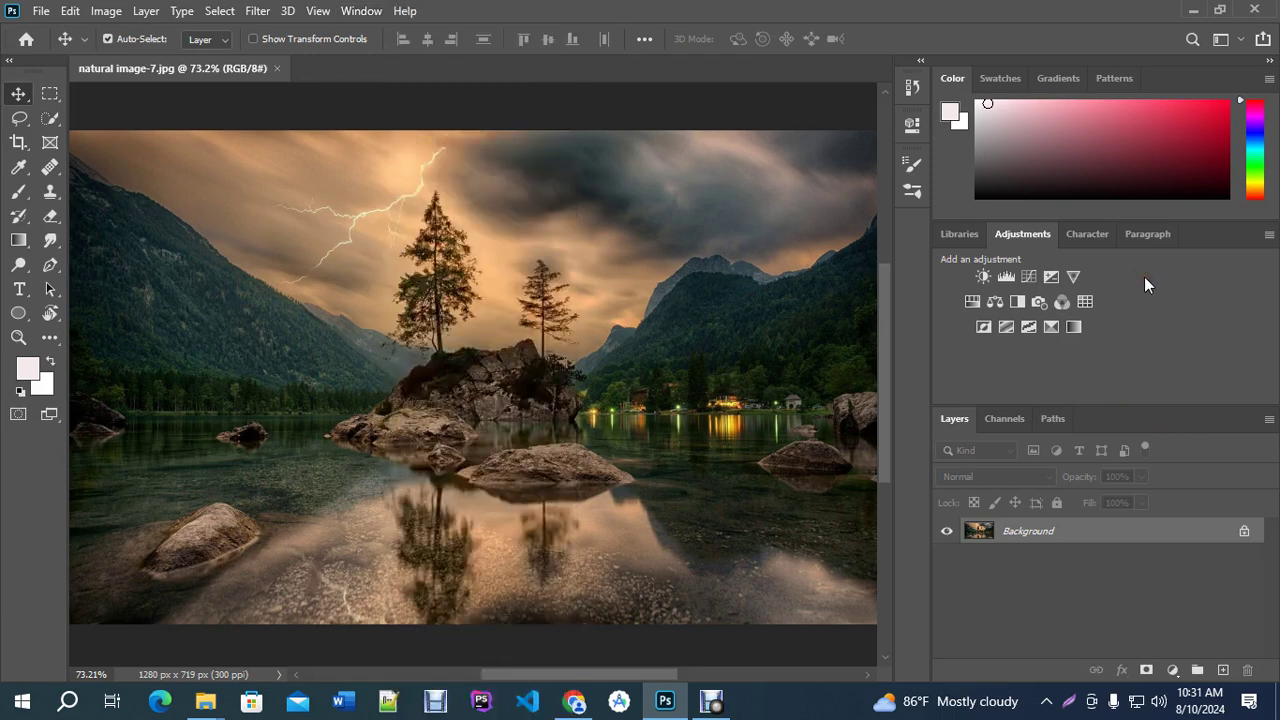
Duplicate the Background layer and hide the original Background.
{"action": "left_click", "coordinate": [1104, 537]}
{"action": "left_click_drag", "start_coordinate": [1134, 537], "coordinate": [1226, 670]}
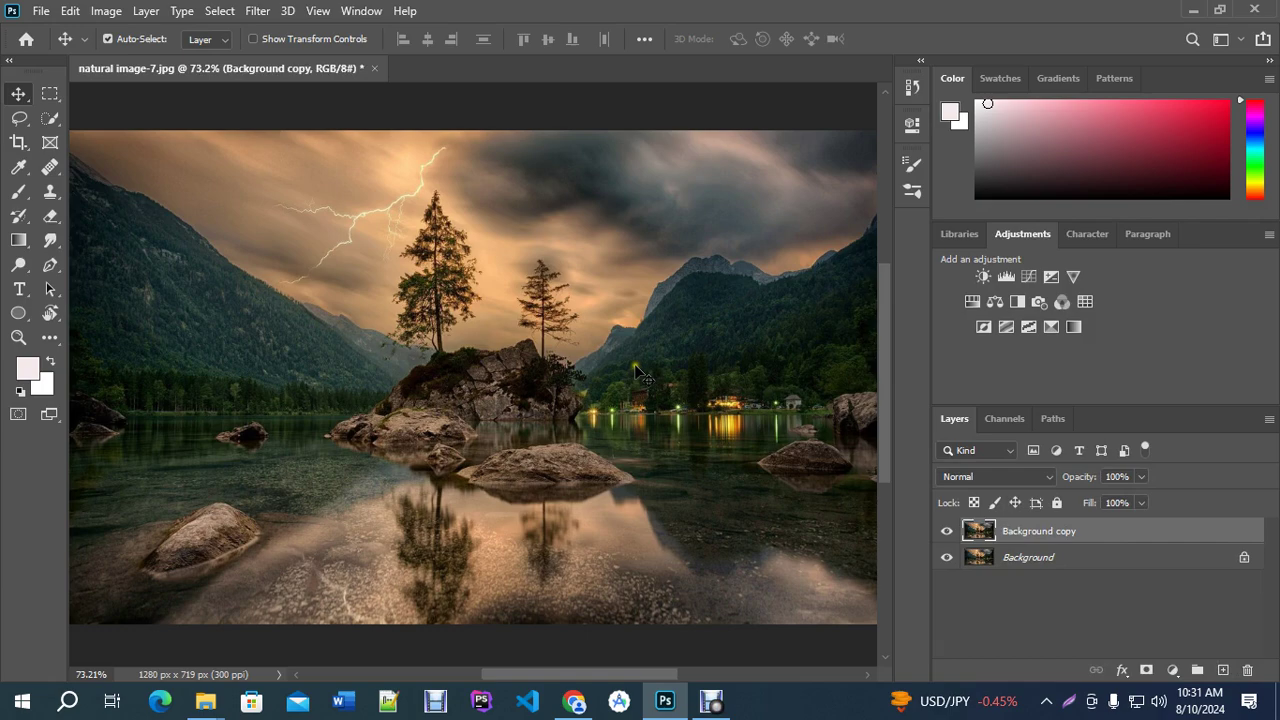
{"action": "scroll", "coordinate": [640, 372], "scroll_direction": "down", "scroll_amount": 1}
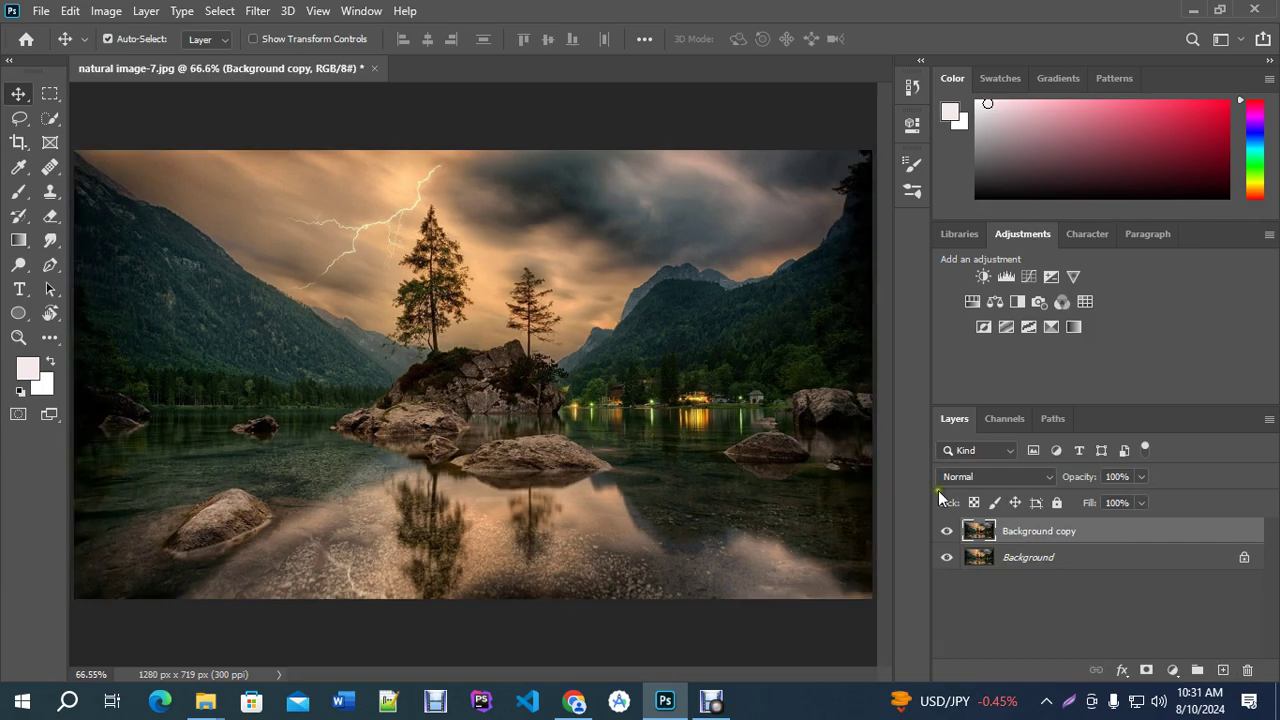
{"action": "left_click", "coordinate": [947, 557]}
{"action": "scroll", "coordinate": [710, 451], "scroll_direction": "up", "scroll_amount": 1}
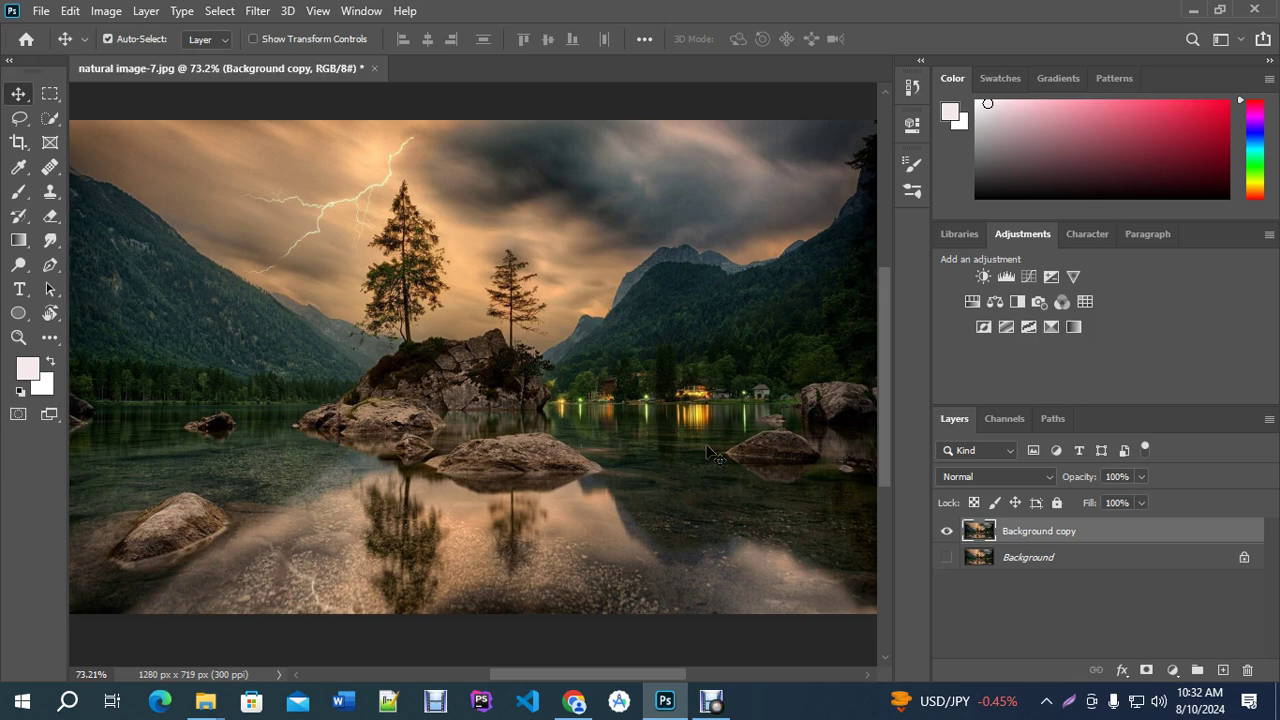
Duplicate the Background copy layer, then rename the upper copy "layer" and the lower copy "pixel".
{"action": "left_click_drag", "start_coordinate": [1055, 531], "coordinate": [1222, 669]}
{"action": "double_click", "coordinate": [1040, 530]}
{"action": "key", "text": "BackSpace"}
{"action": "type", "text": "layer"}
{"action": "double_click", "coordinate": [1024, 559]}
{"action": "type", "text": "o"}
{"action": "type", "text": "ixel"}
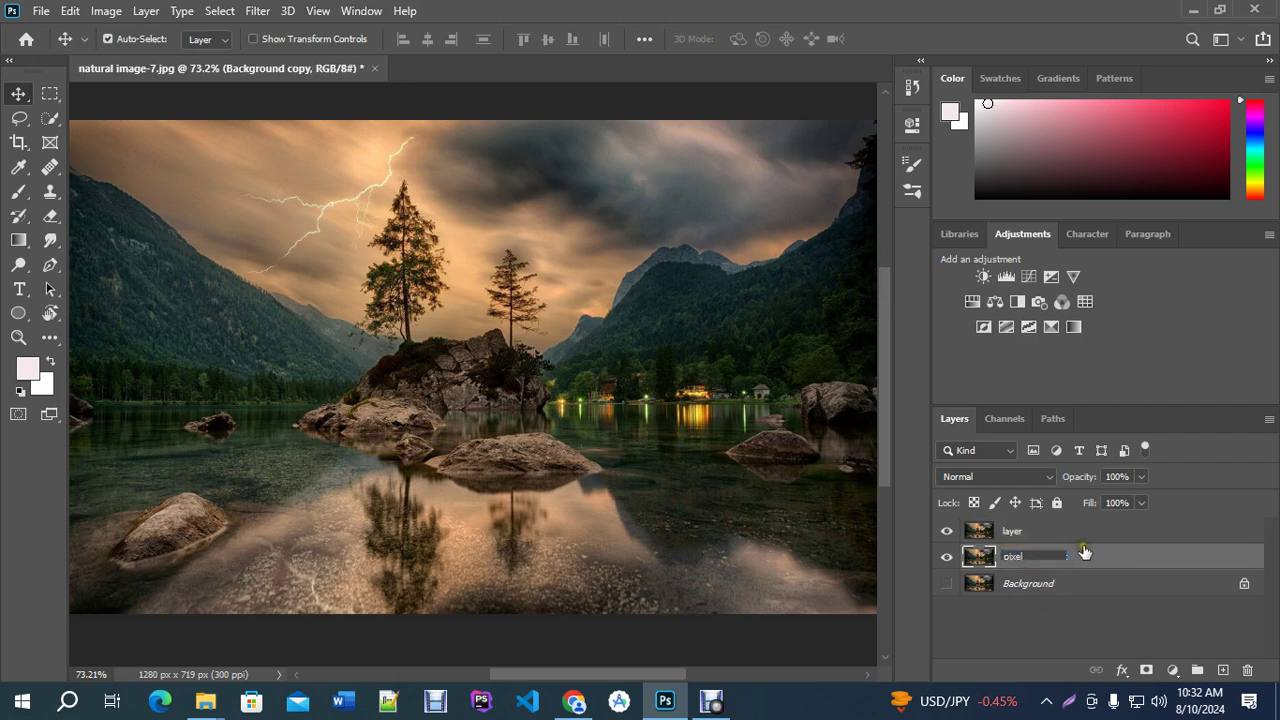
{"action": "left_click", "coordinate": [1122, 588]}
{"action": "left_click", "coordinate": [1026, 560]}
Hide the "layer" layer and shift the "pixel" layer's hue towards green with the direct Hue/Saturation adjustment.
{"action": "left_click", "coordinate": [947, 531]}
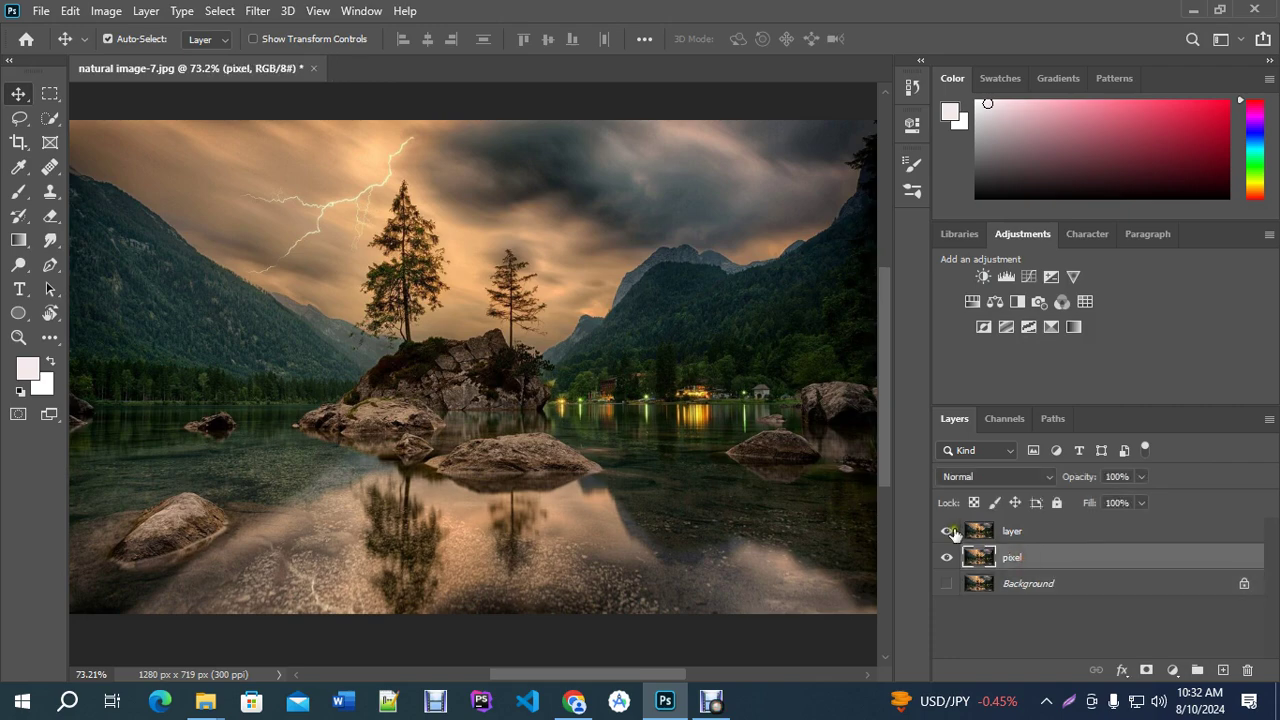
{"action": "left_click", "coordinate": [110, 12]}
{"action": "mouse_move", "coordinate": [137, 58]}
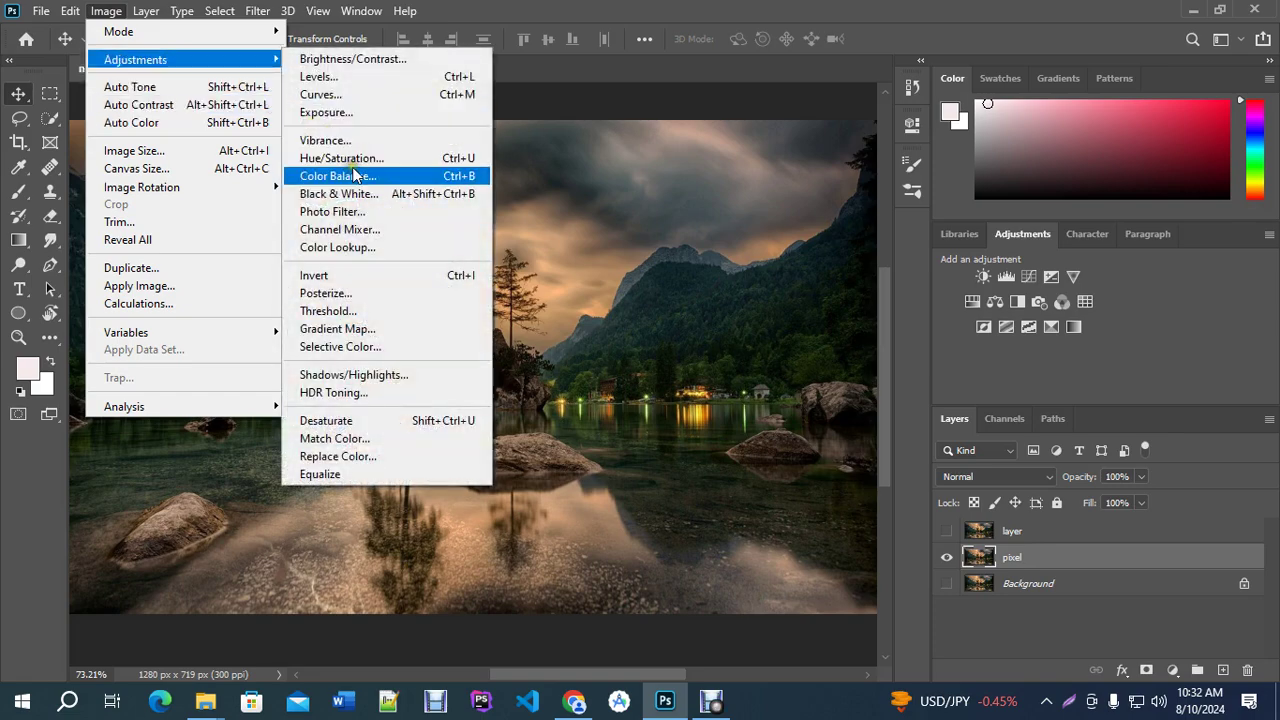
{"action": "left_click", "coordinate": [358, 162]}
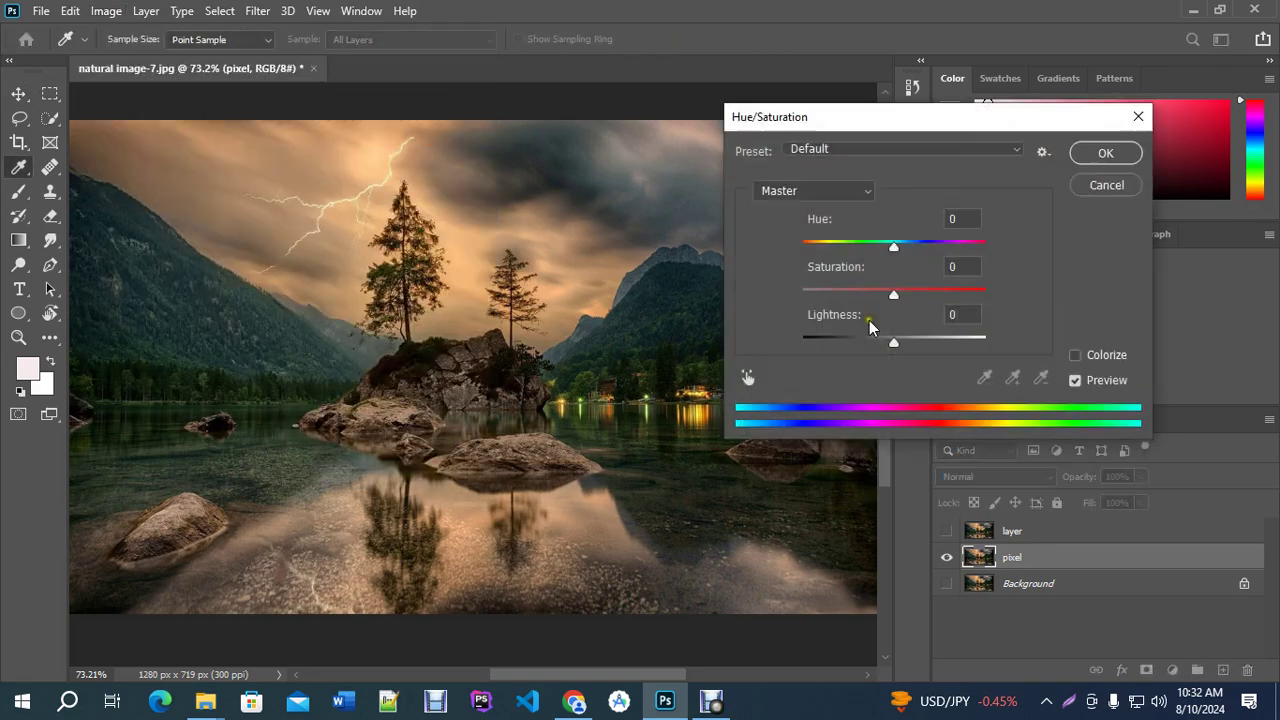
{"action": "left_click_drag", "start_coordinate": [894, 243], "coordinate": [947, 246]}
{"action": "left_click", "coordinate": [1105, 152]}
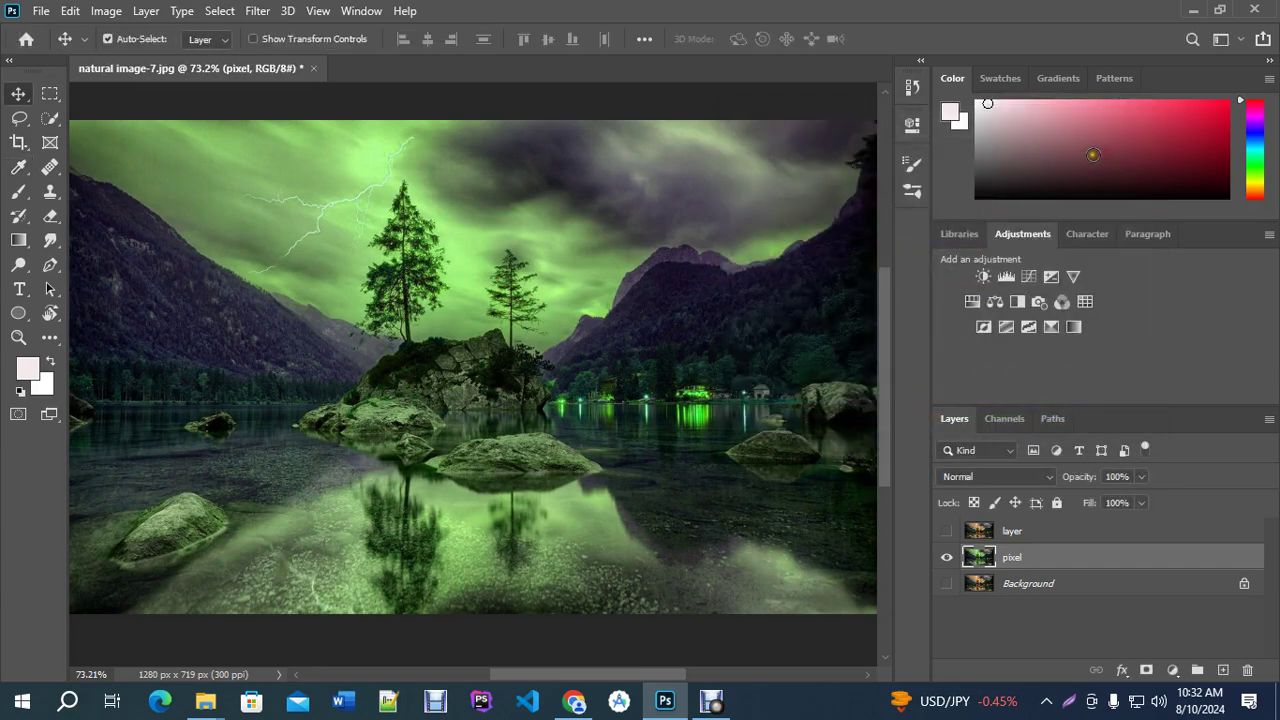
Show the "layer" layer again and add a Hue/Saturation adjustment layer above it, closing the Magnifier window.
{"action": "left_click", "coordinate": [946, 531]}
{"action": "left_click", "coordinate": [1012, 531]}
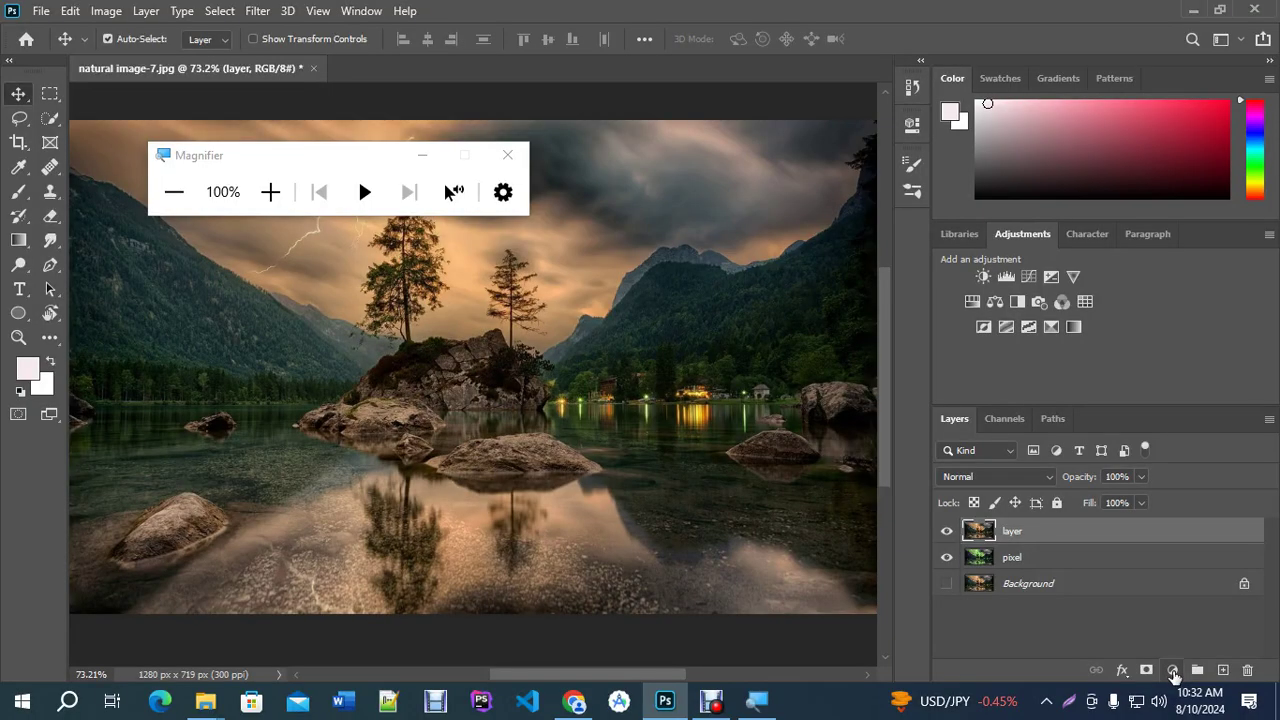
{"action": "left_click", "coordinate": [1175, 678]}
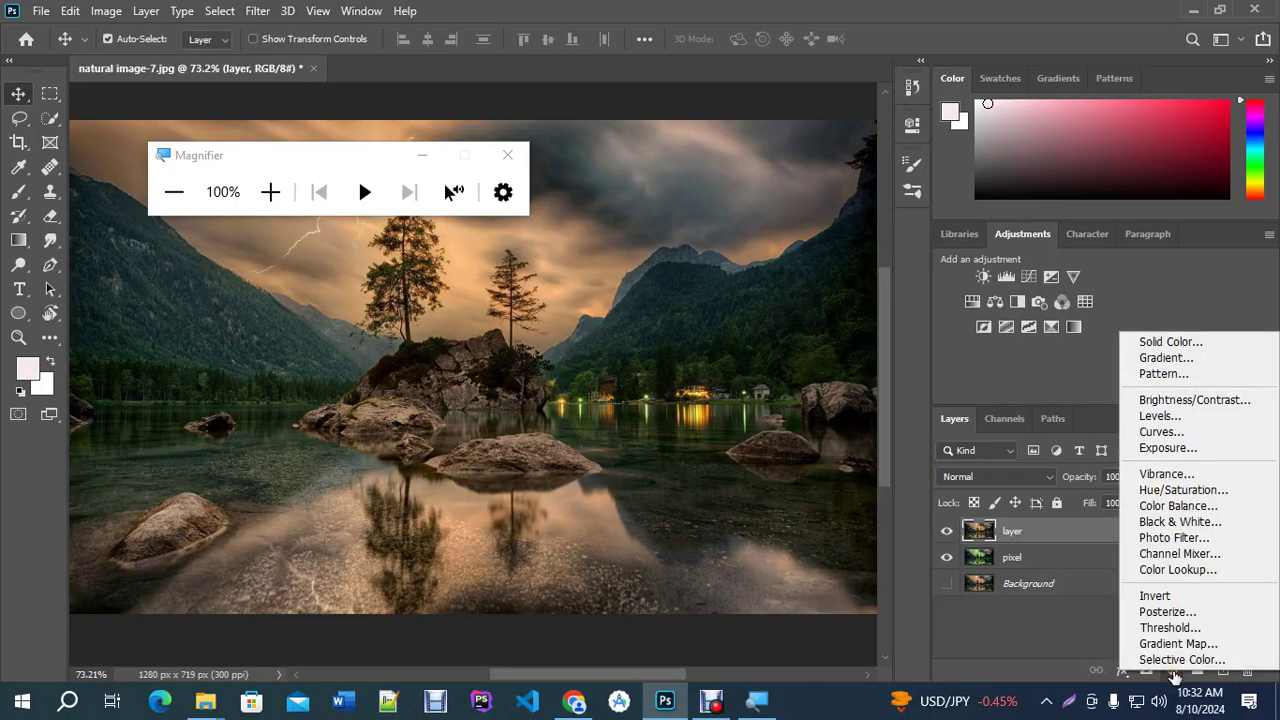
{"action": "left_click", "coordinate": [1180, 490]}
{"action": "left_click", "coordinate": [507, 154]}
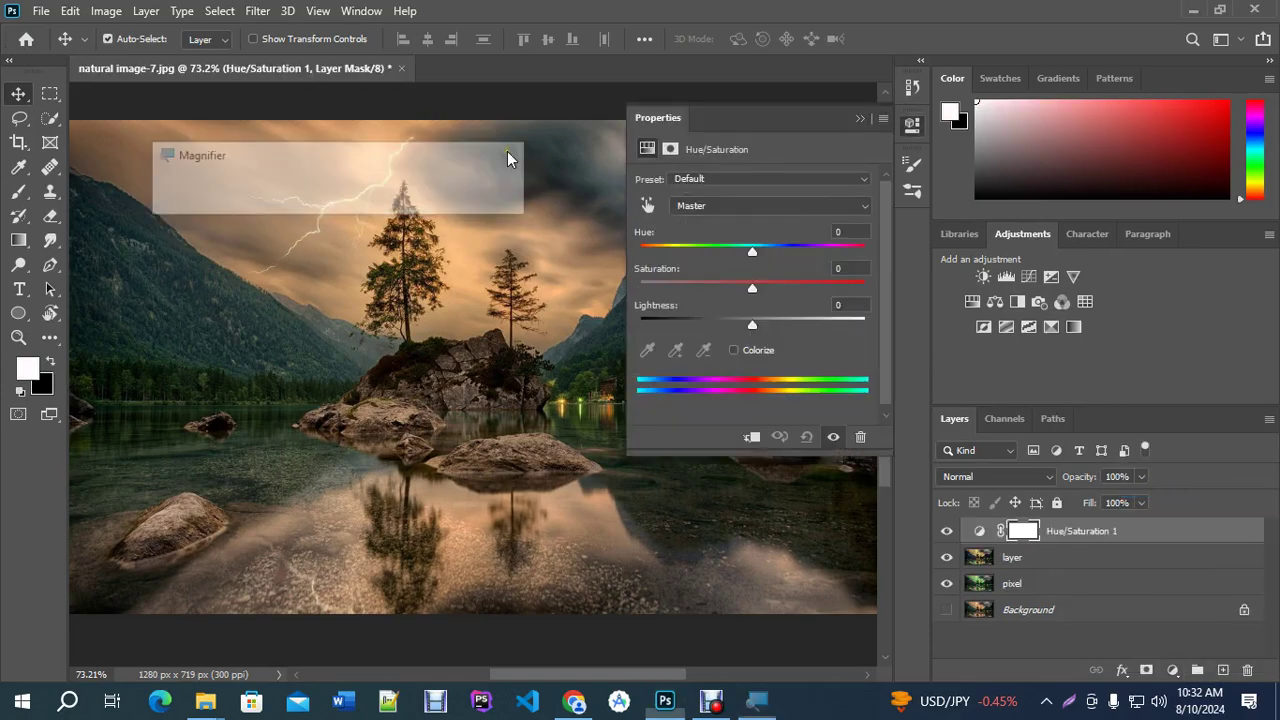
{"action": "left_click", "coordinate": [861, 121]}
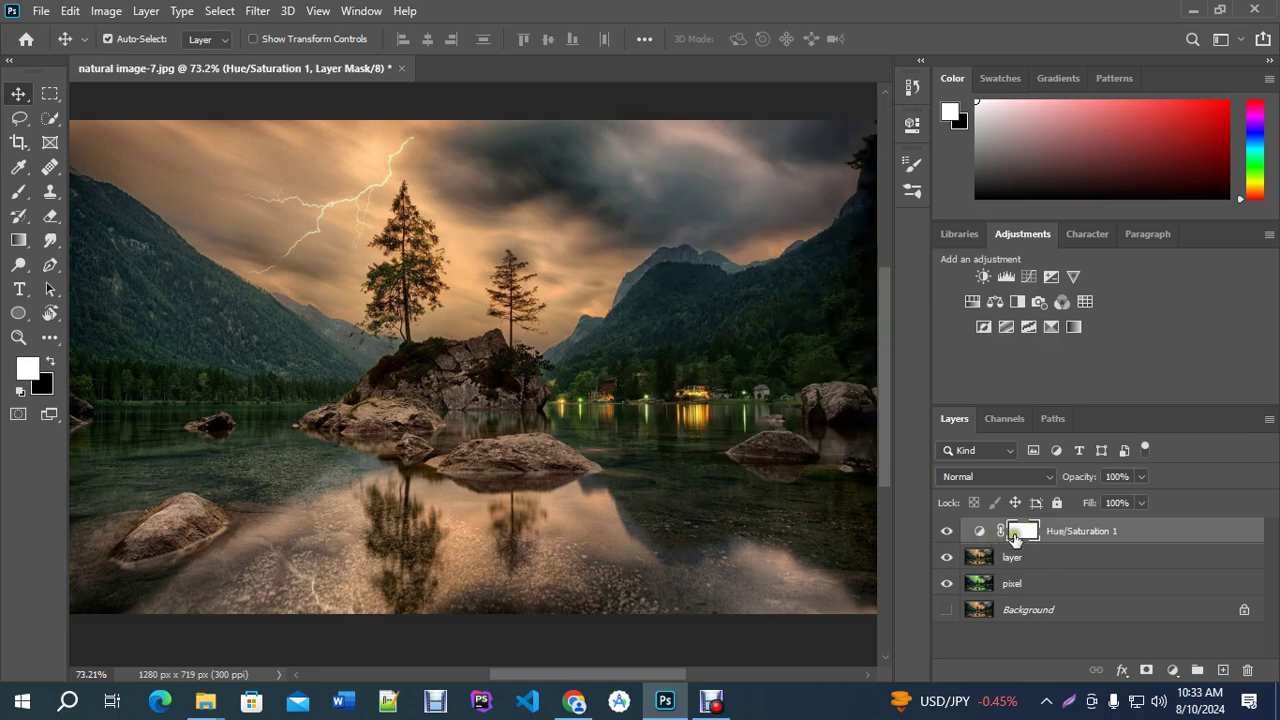
Set the hue of the Hue/Saturation adjustment layer to -164.
{"action": "double_click", "coordinate": [978, 538]}
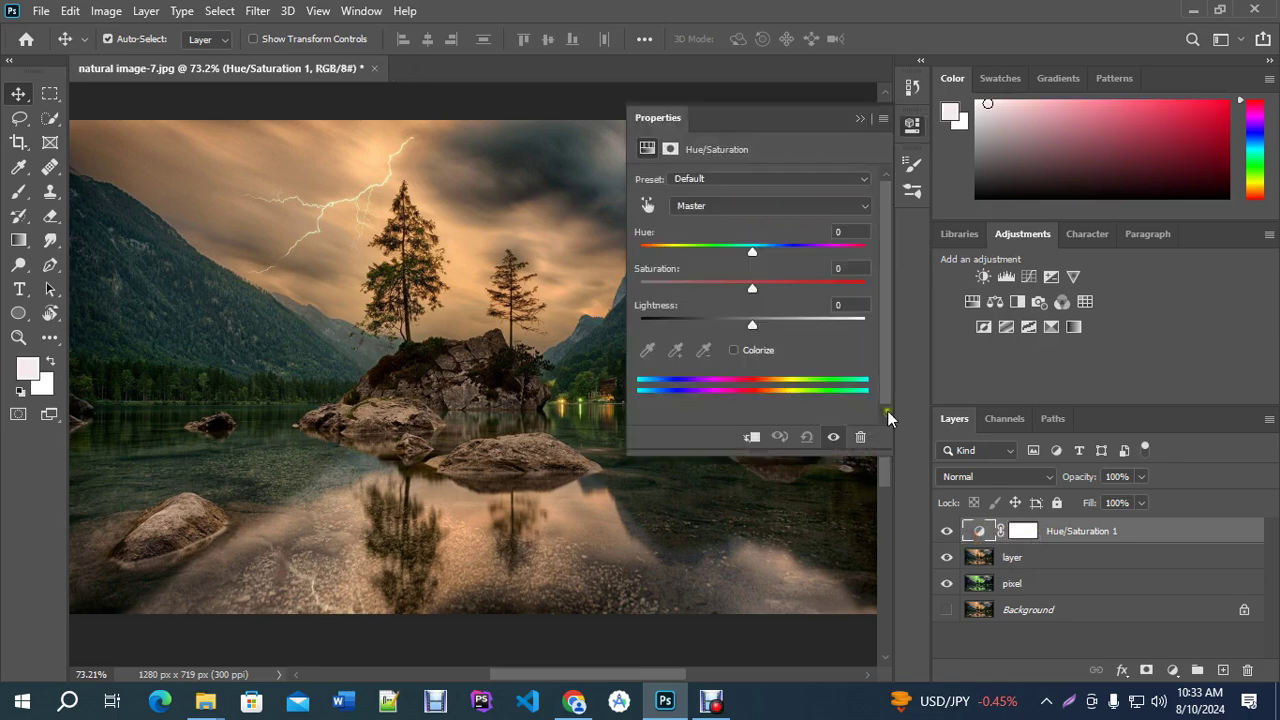
{"action": "left_click_drag", "start_coordinate": [741, 249], "coordinate": [647, 251]}
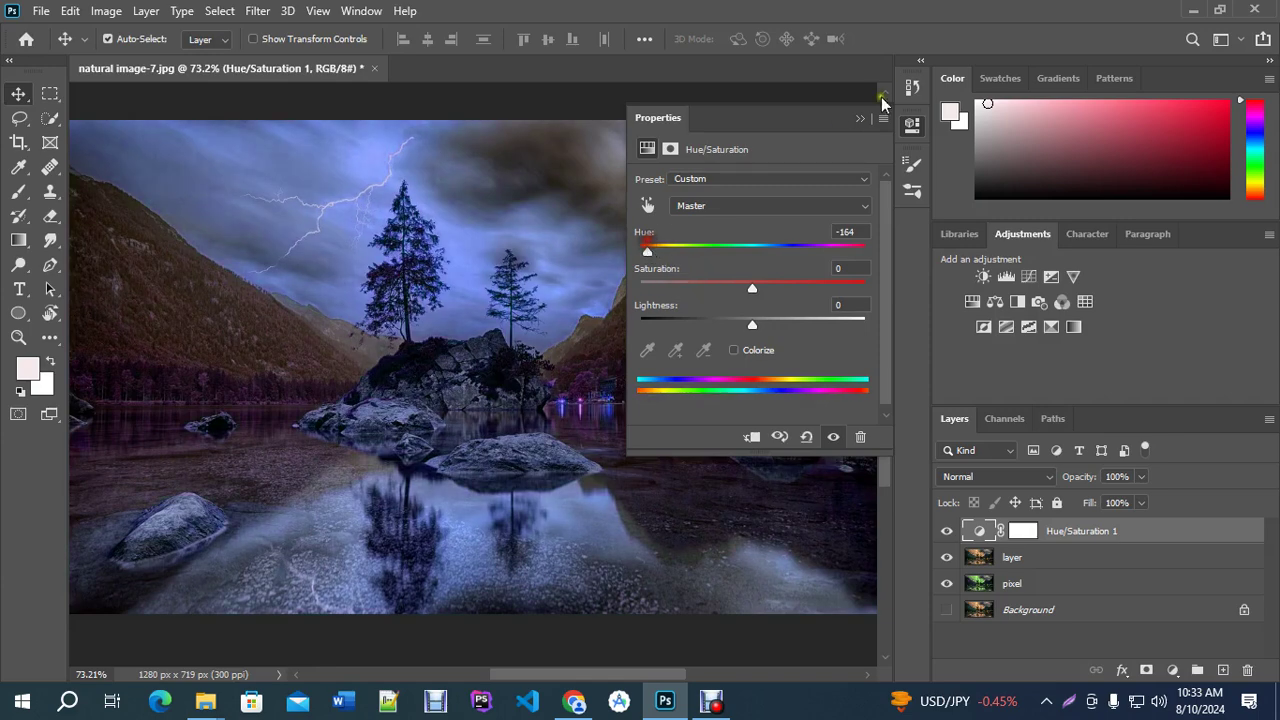
{"action": "left_click", "coordinate": [859, 119]}
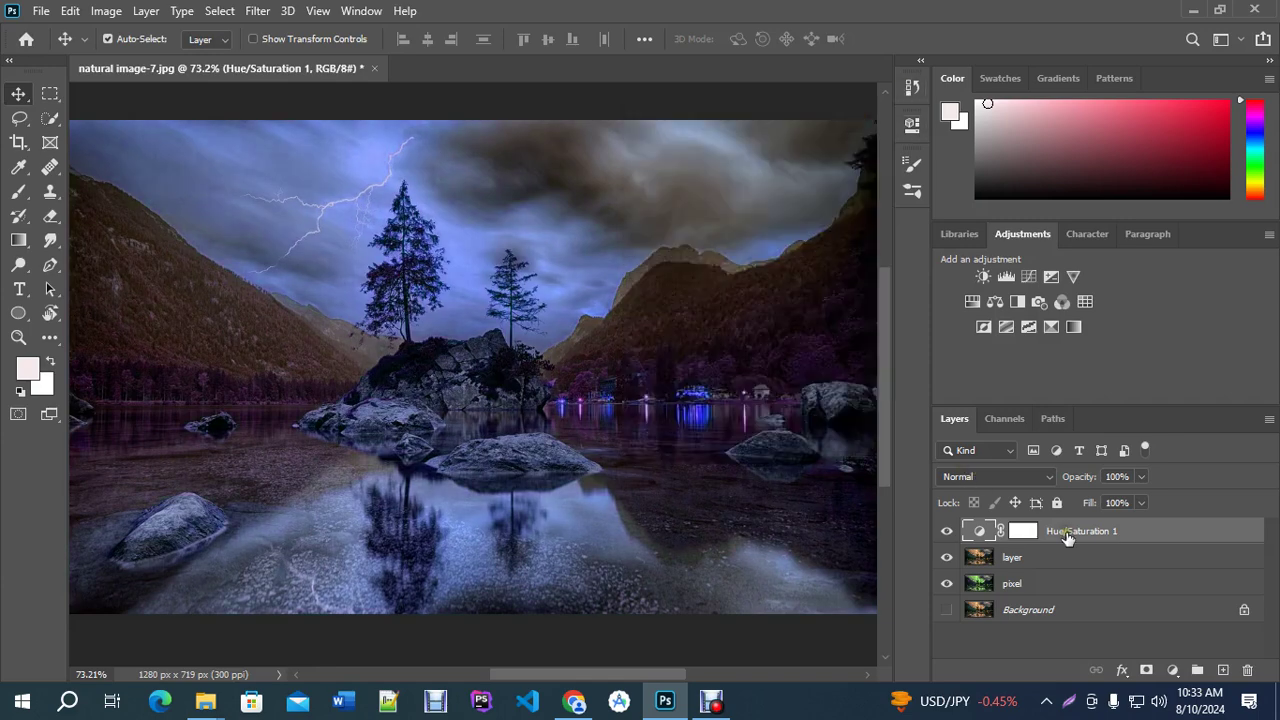
Reopen the Hue/Saturation adjustment layer's settings and set the hue to -11 and the saturation to +65.
{"action": "left_click", "coordinate": [1008, 586]}
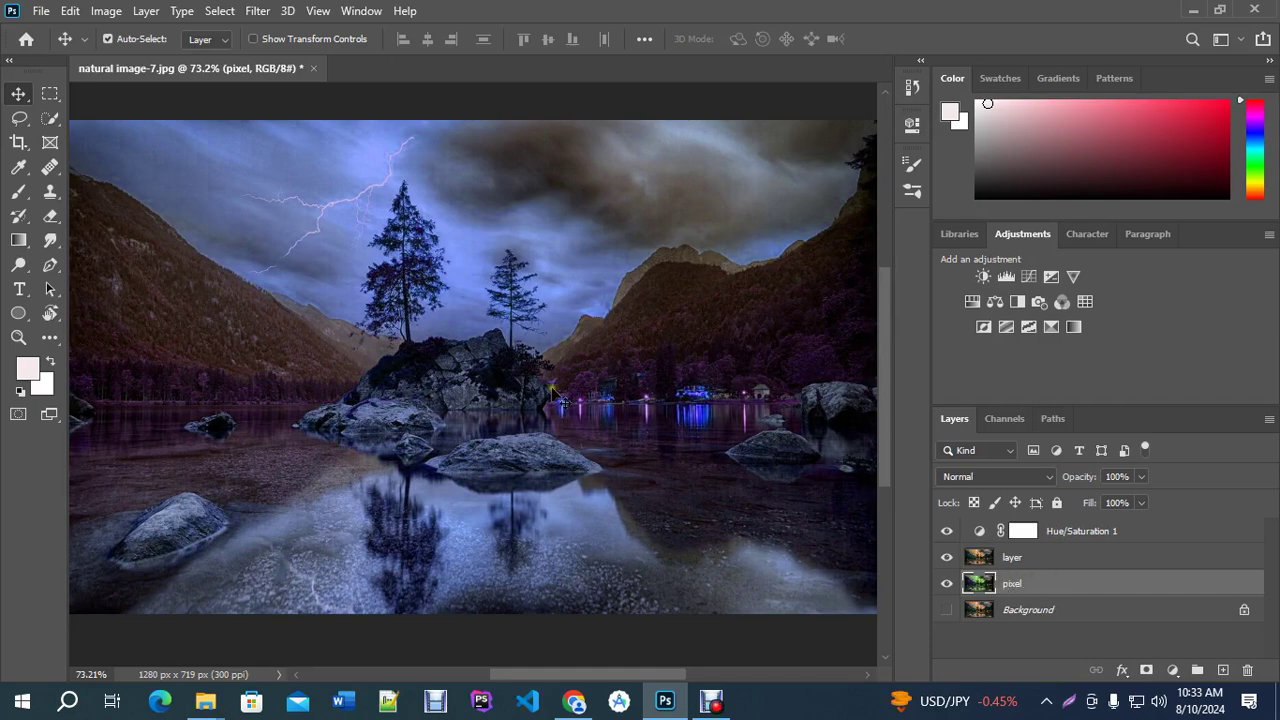
{"action": "left_click", "coordinate": [1055, 532]}
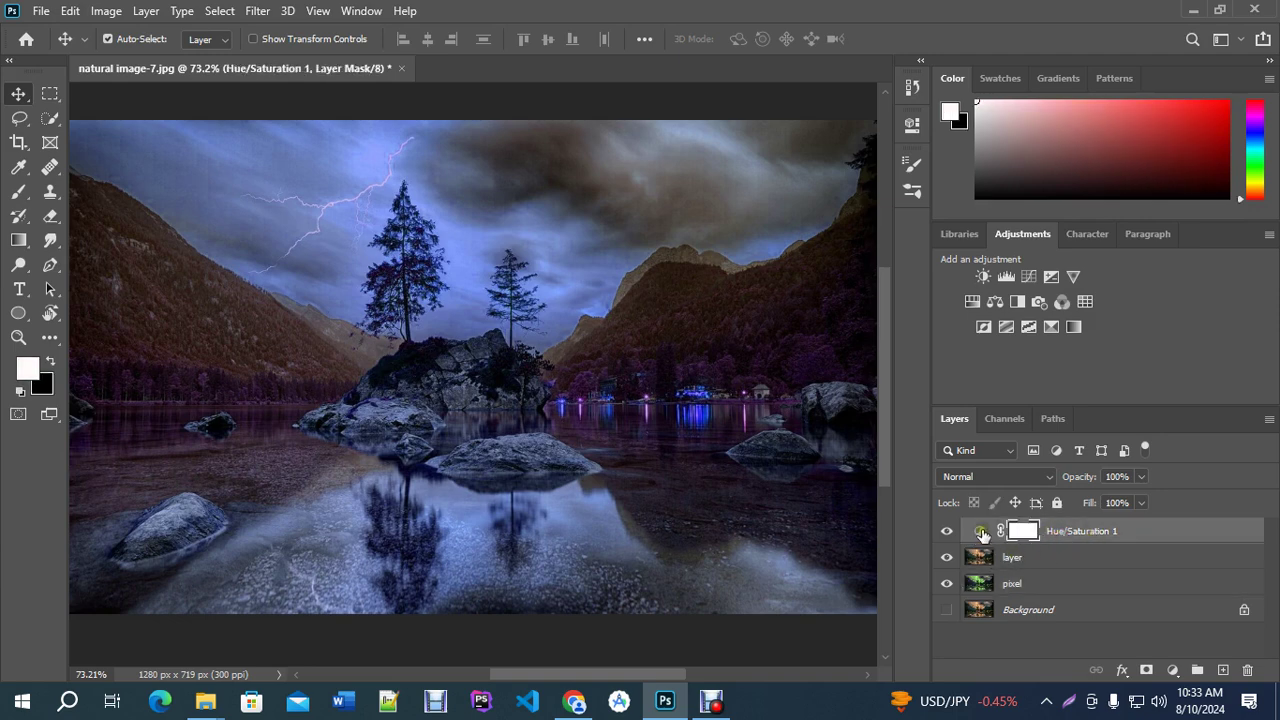
{"action": "double_click", "coordinate": [982, 534]}
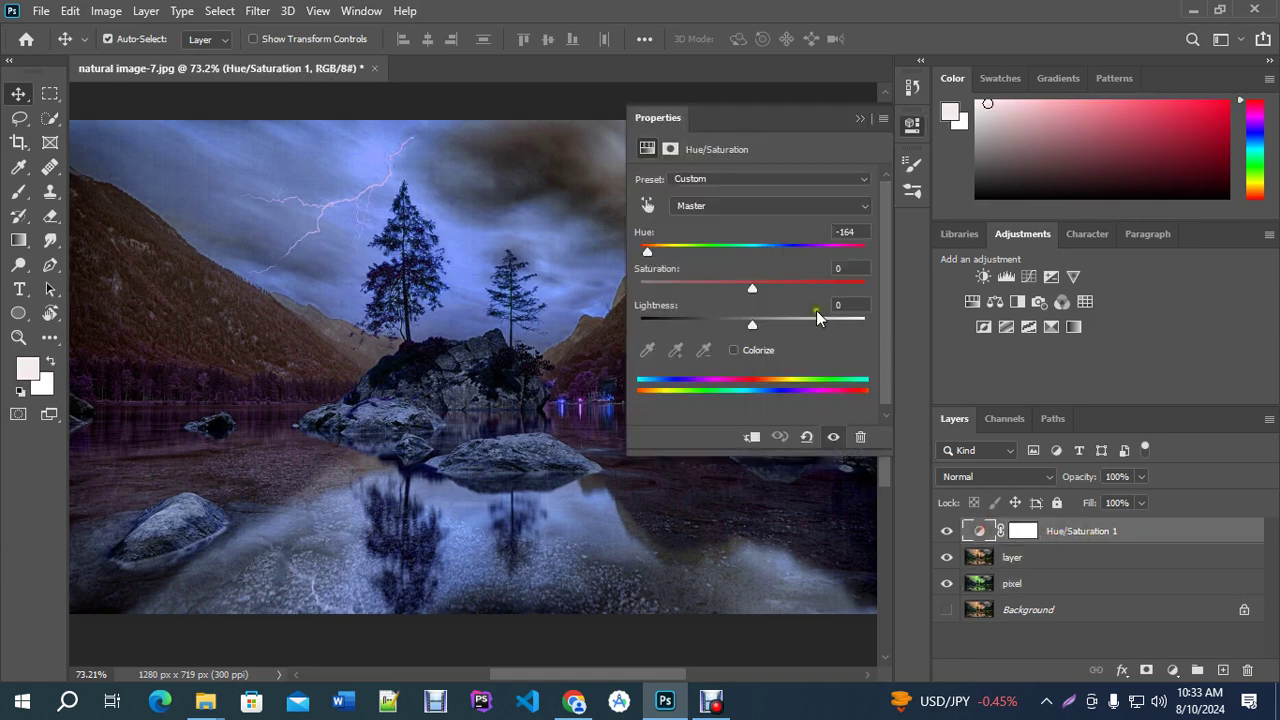
{"action": "left_click_drag", "start_coordinate": [647, 253], "coordinate": [825, 291]}
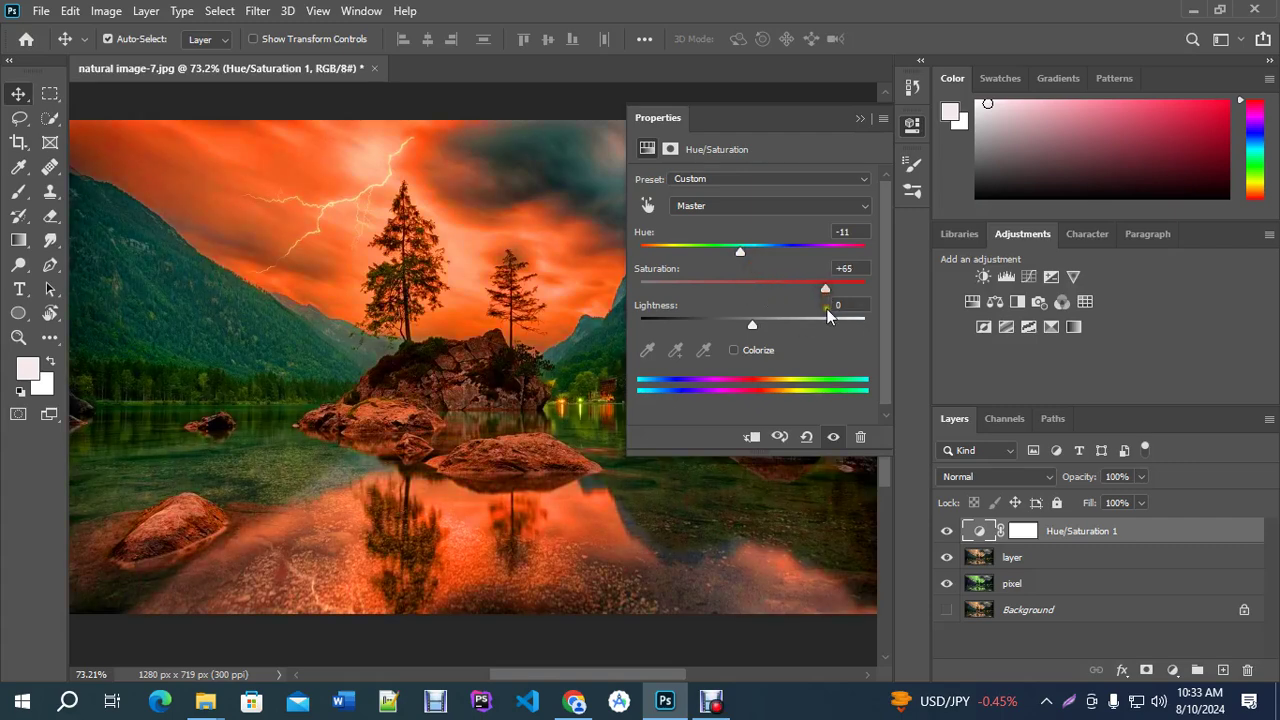
{"action": "left_click", "coordinate": [860, 118]}
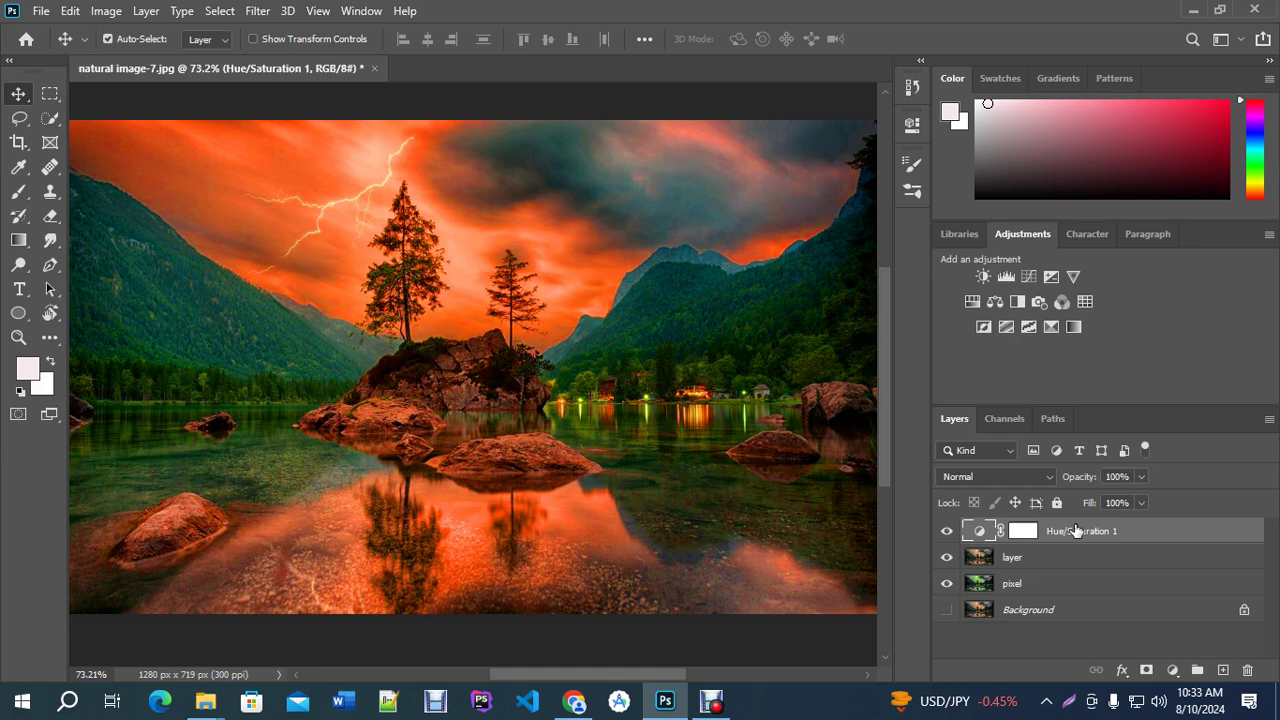
Paint black with a 90 px brush on the Hue/Saturation layer's mask over the water and rocks at the image's right side.
{"action": "left_click", "coordinate": [1022, 533]}
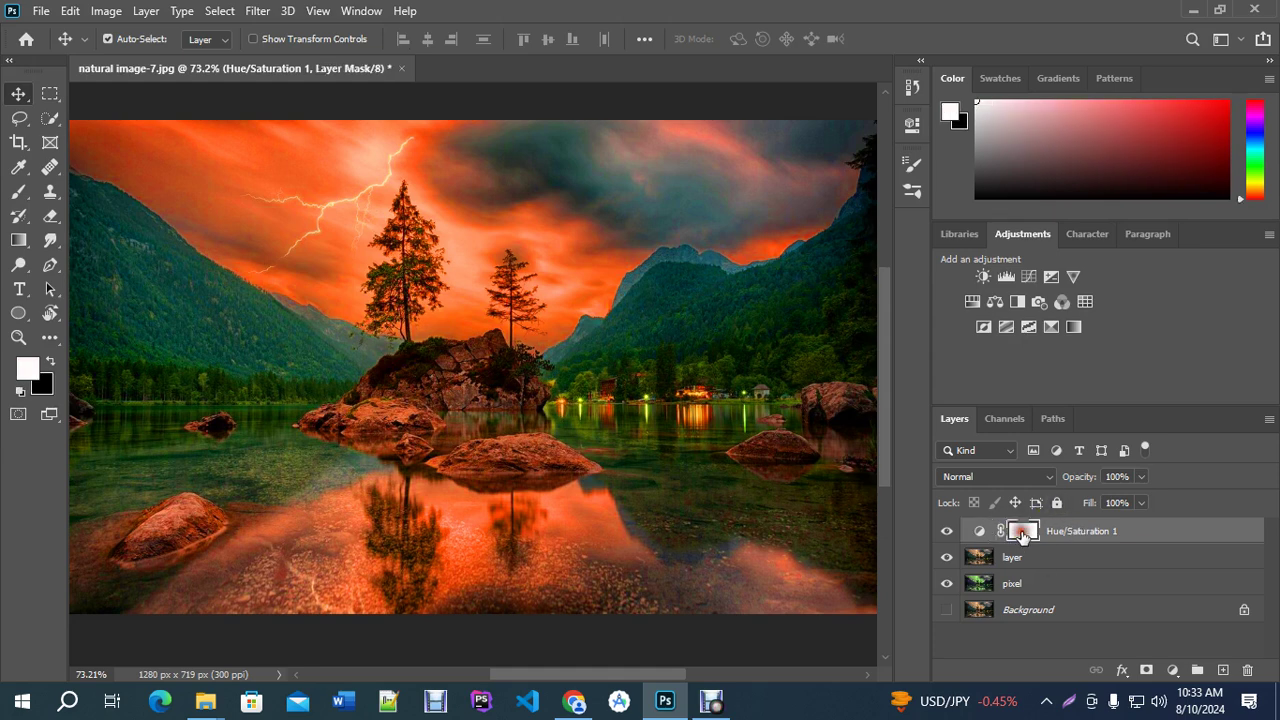
{"action": "left_click", "coordinate": [49, 363]}
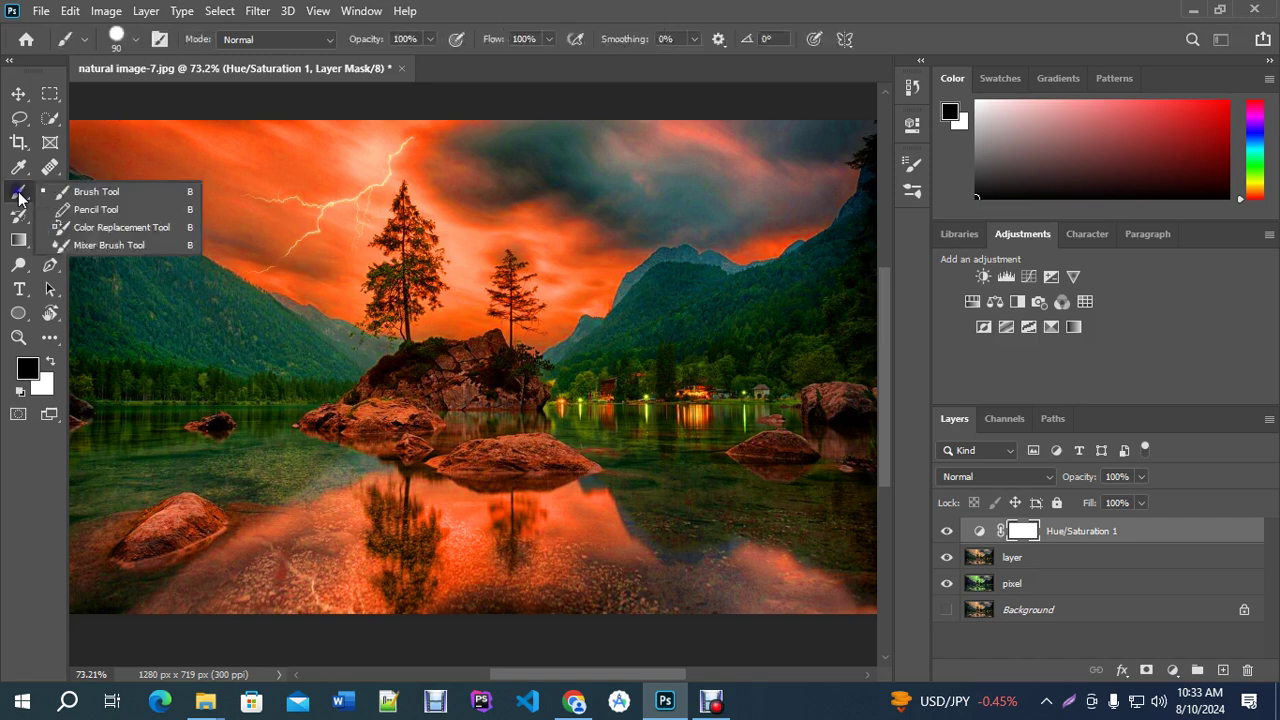
{"action": "left_click", "coordinate": [72, 192]}
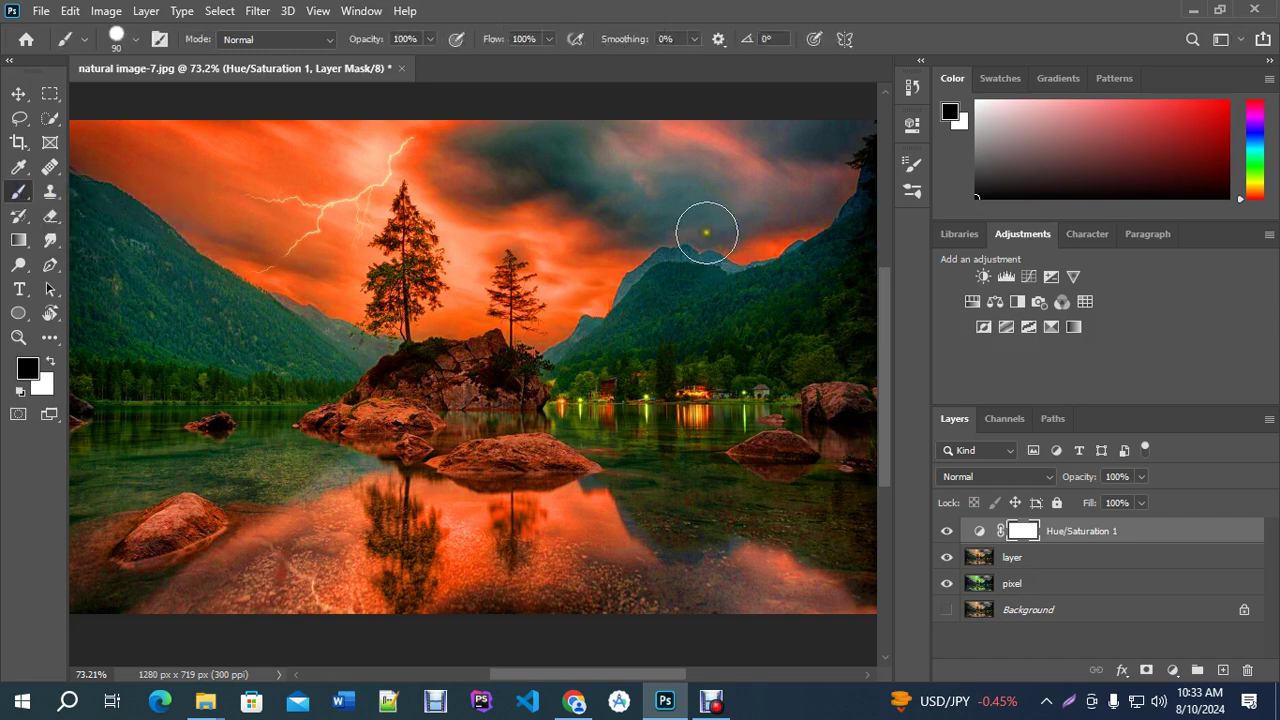
{"action": "scroll", "coordinate": [705, 440], "scroll_direction": "down", "scroll_amount": 1}
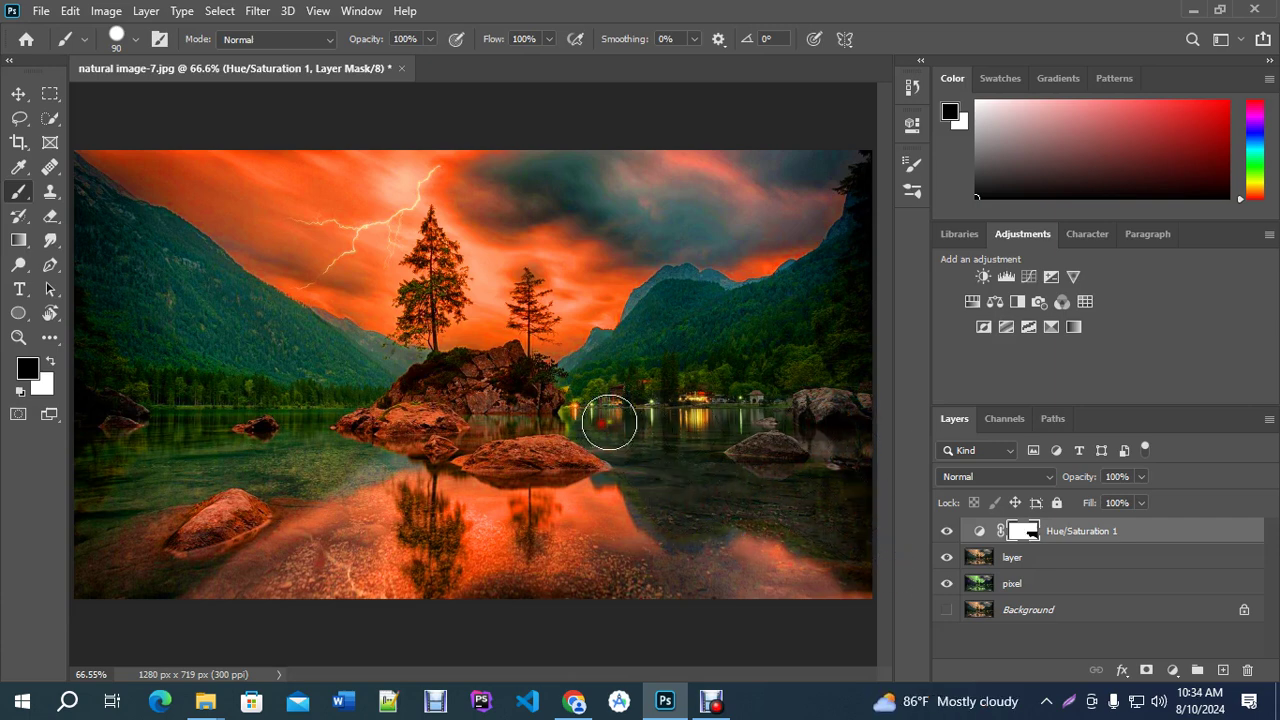
{"action": "left_click_drag", "start_coordinate": [796, 500], "coordinate": [782, 497]}
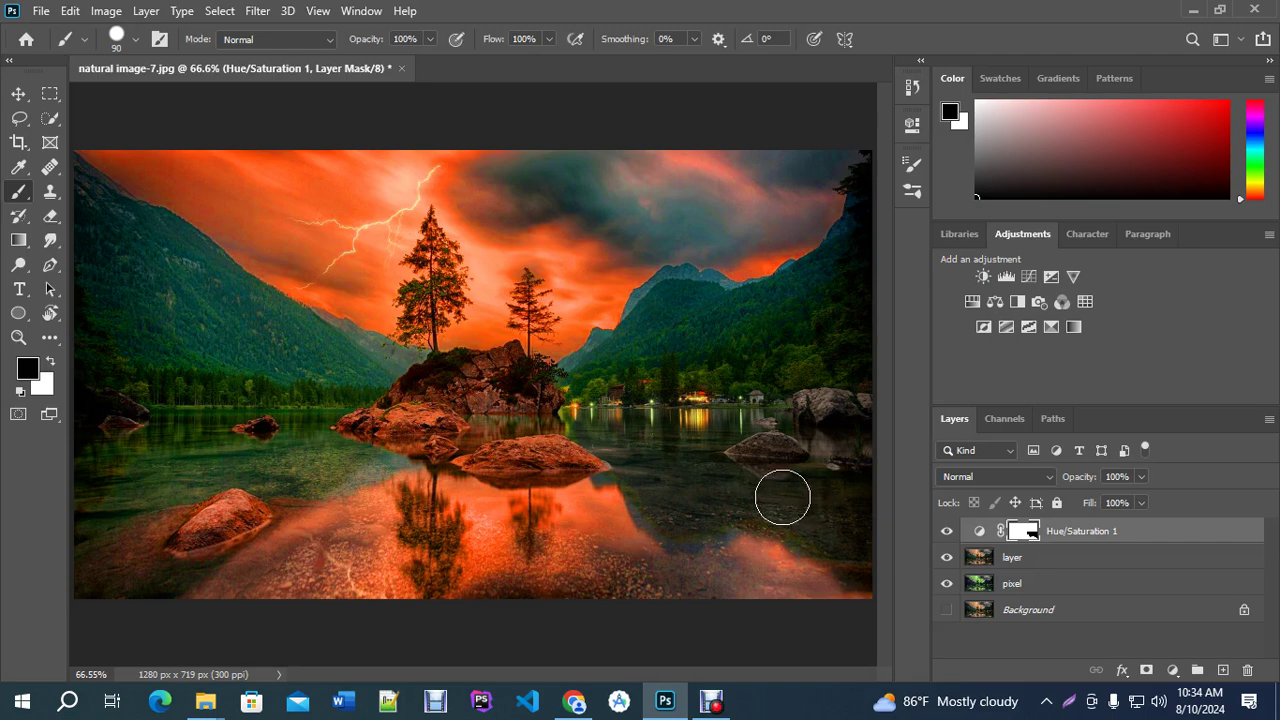
{"action": "scroll", "coordinate": [782, 497], "scroll_direction": "up", "scroll_amount": 2}
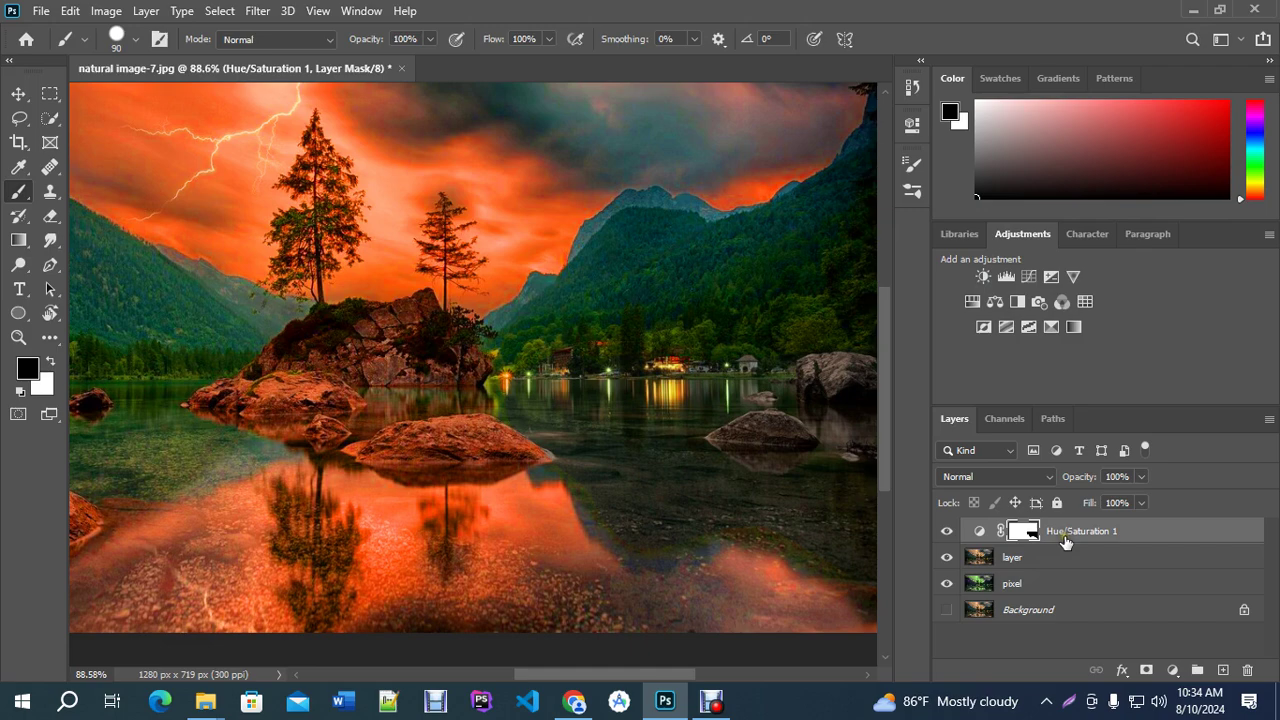
Delete the Hue/Saturation 1, "layer" and "pixel" layers together with the Move tool active, keeping only the Background.
{"action": "left_click", "coordinate": [1002, 589]}
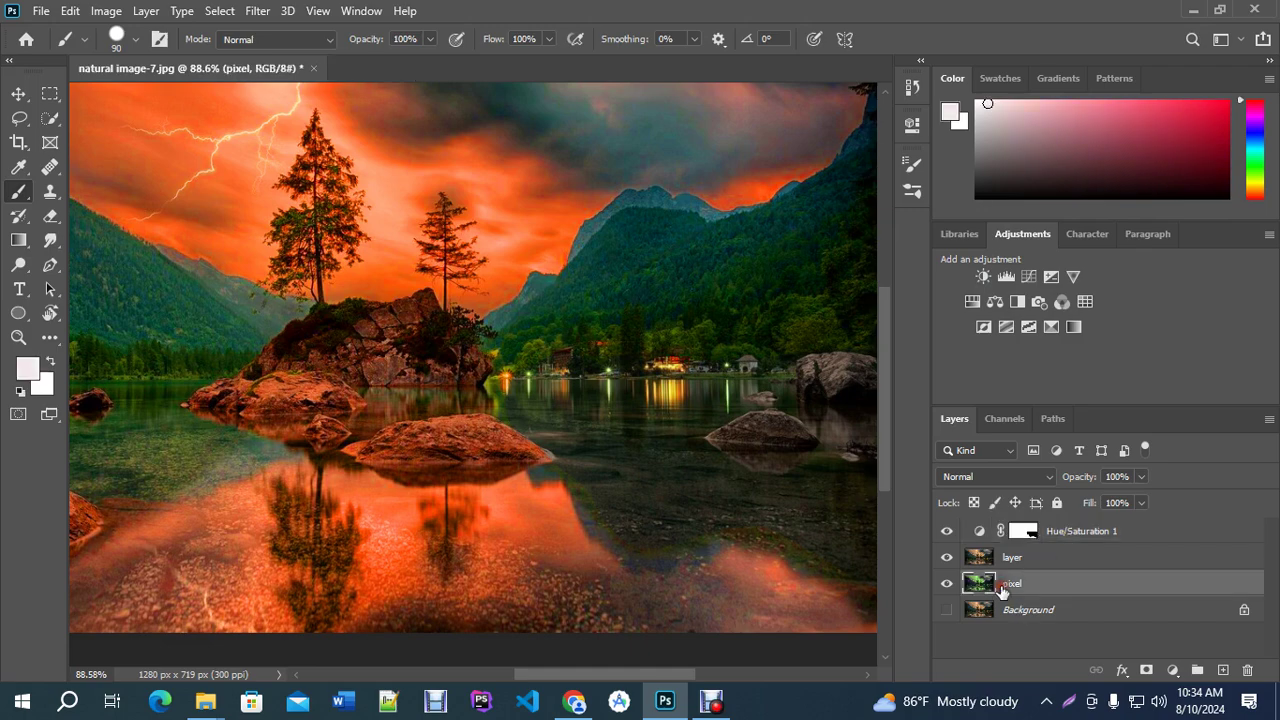
{"action": "scroll", "coordinate": [302, 438], "scroll_direction": "down", "scroll_amount": 2}
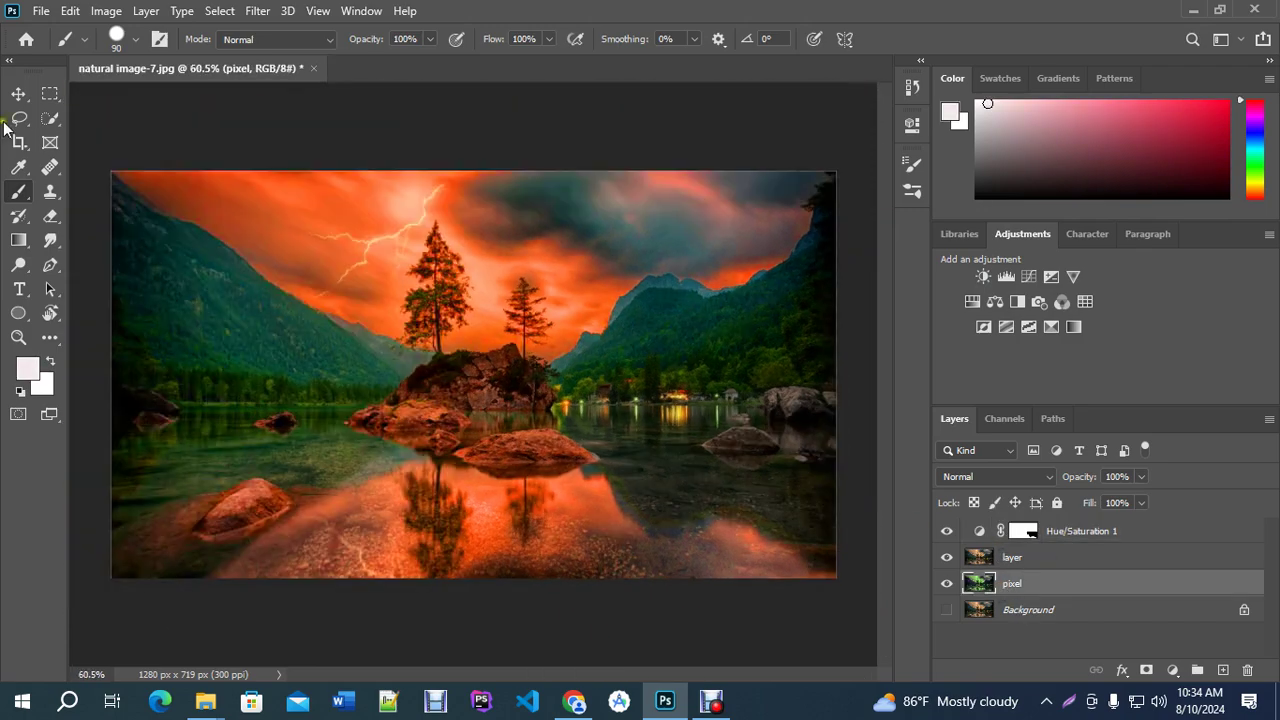
{"action": "left_click", "coordinate": [18, 95]}
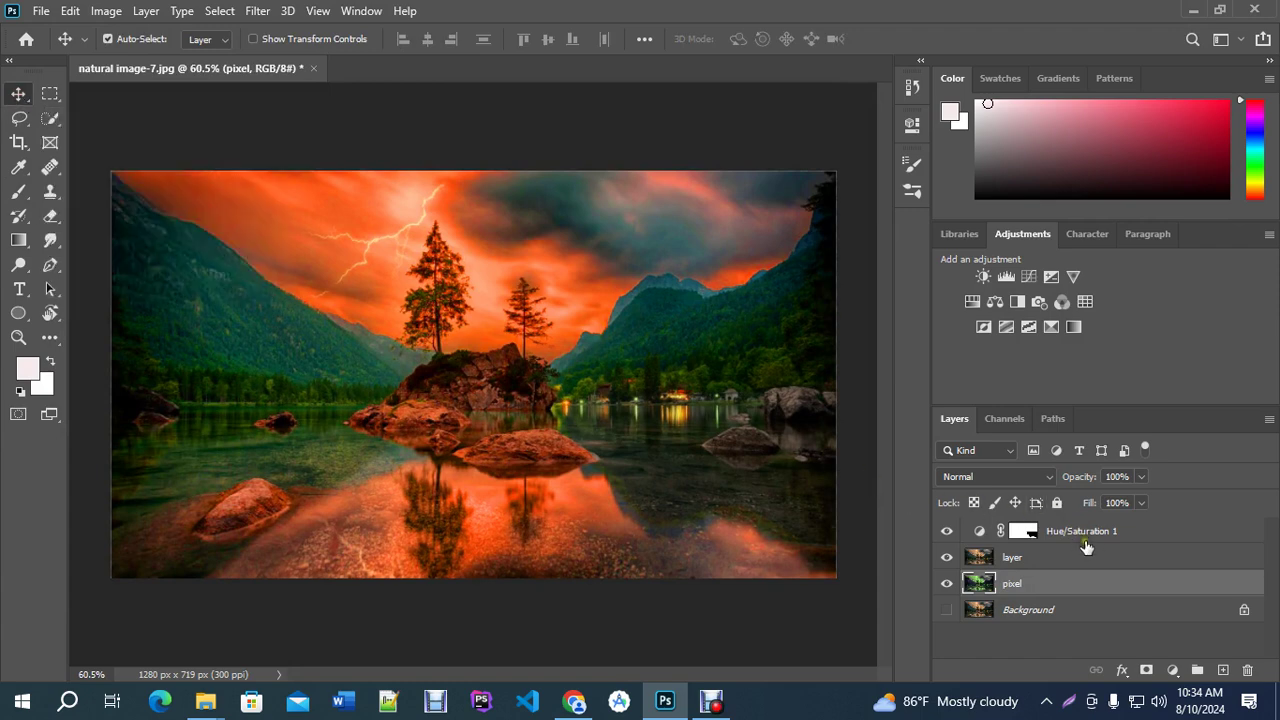
{"action": "left_click", "coordinate": [1082, 531], "text": "shift"}
{"action": "key", "text": "Delete"}
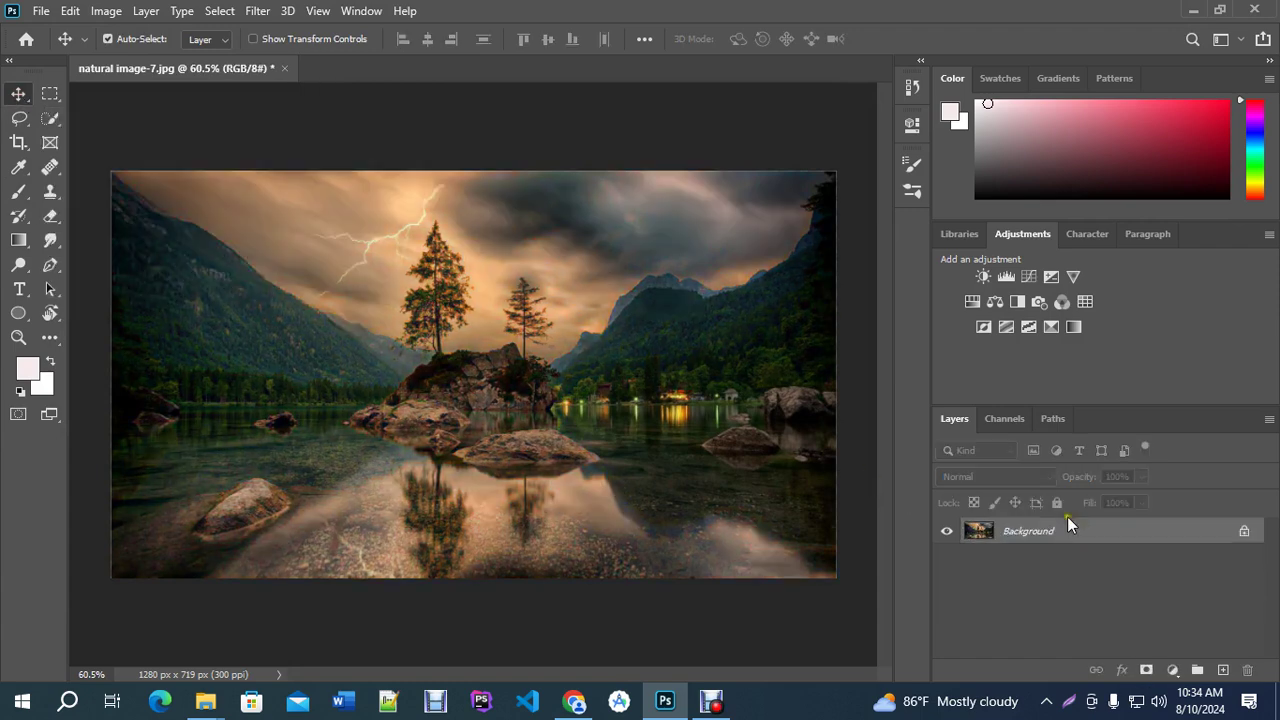
Duplicate the Background layer and convert the copy to a smart object.
{"action": "left_click_drag", "start_coordinate": [1060, 523], "coordinate": [1222, 669]}
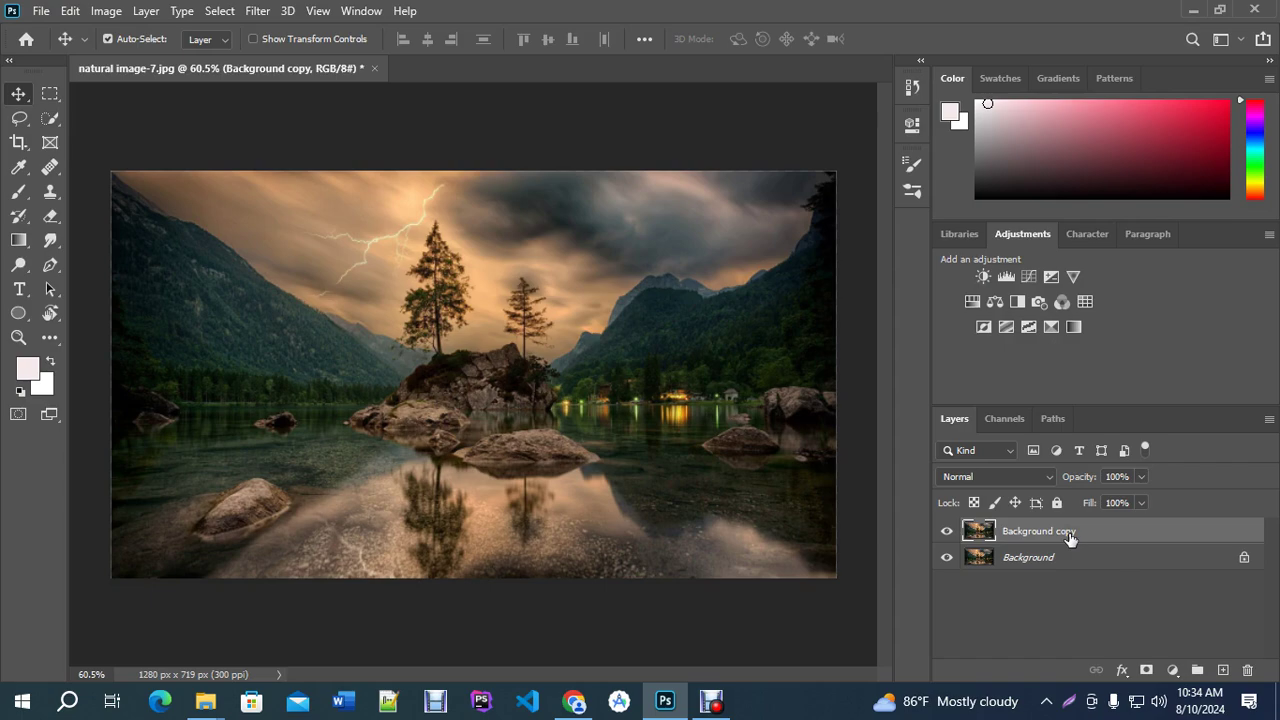
{"action": "right_click", "coordinate": [1021, 538]}
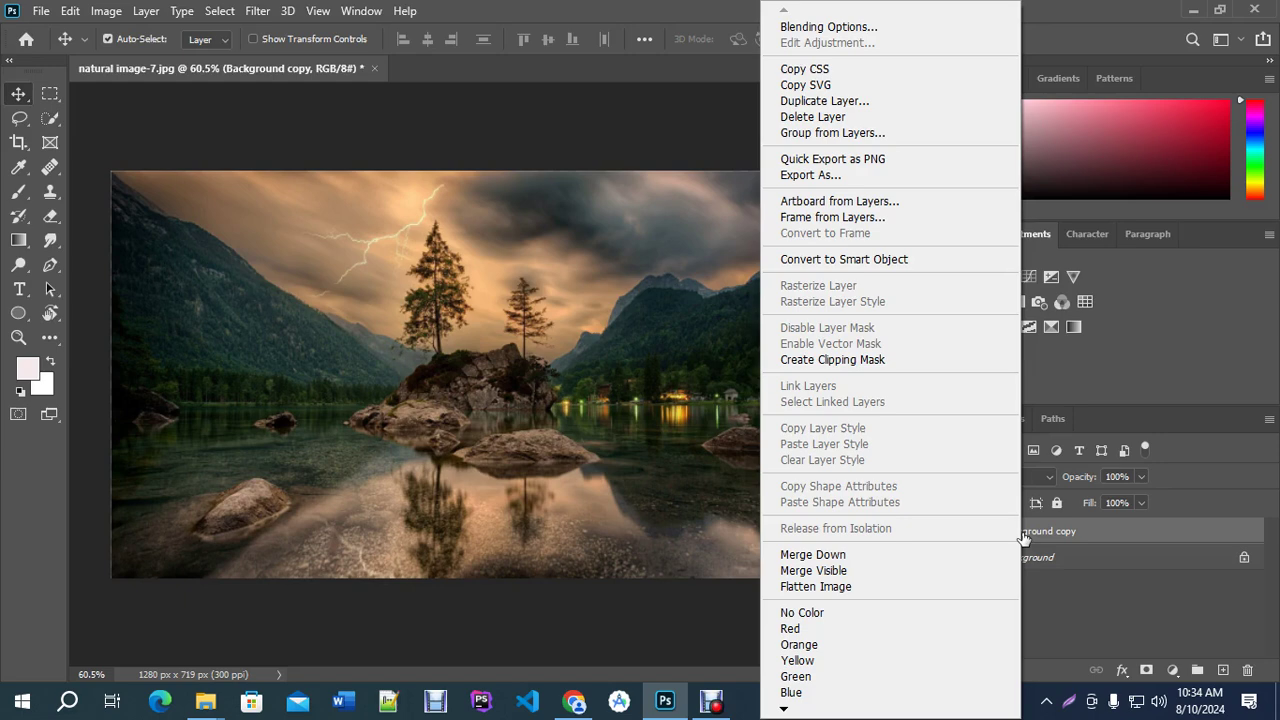
{"action": "left_click", "coordinate": [877, 260]}
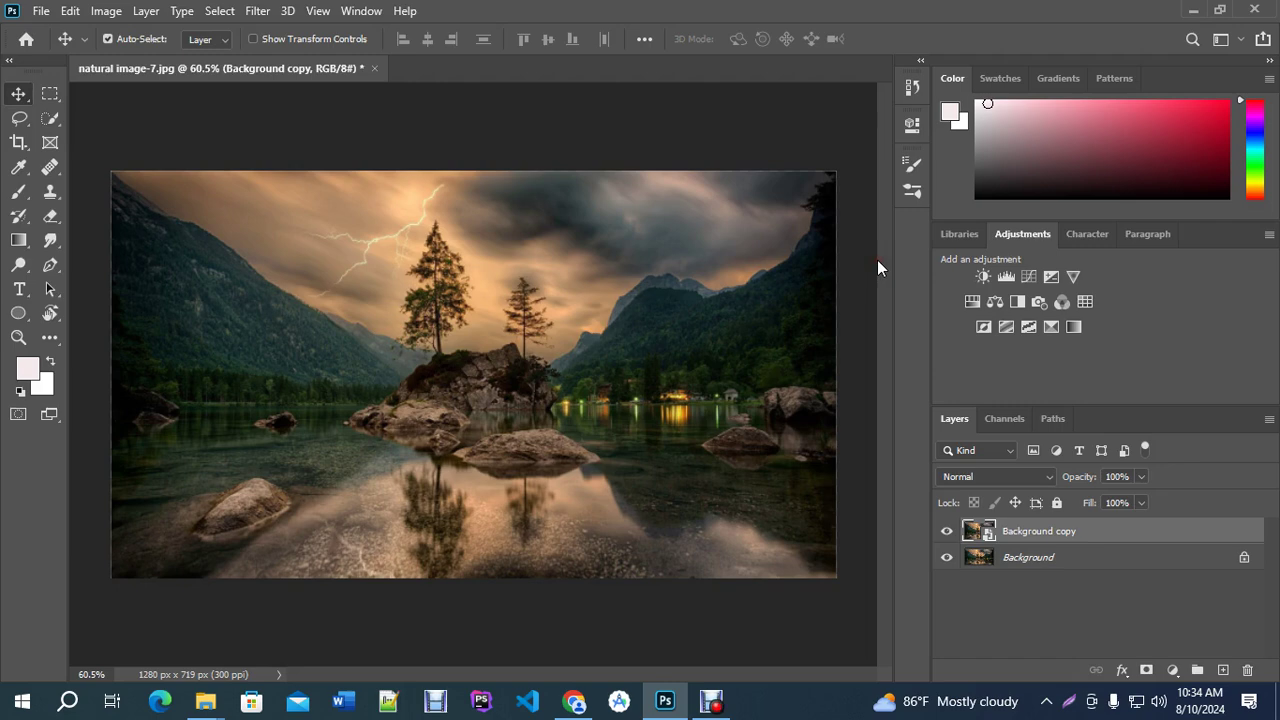
Apply a Hue/Saturation image adjustment with the hue at +125 to the Background copy smart object.
{"action": "left_click", "coordinate": [106, 12]}
{"action": "mouse_move", "coordinate": [125, 60]}
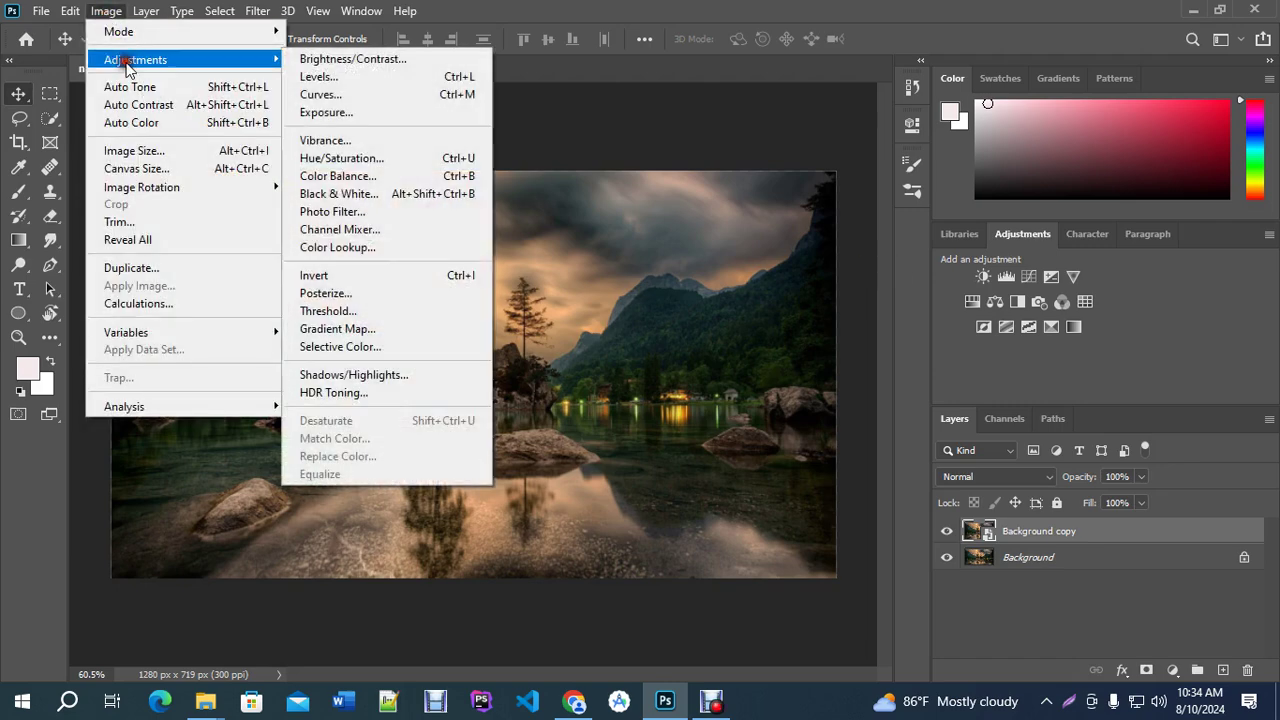
{"action": "left_click", "coordinate": [348, 158]}
{"action": "left_click_drag", "start_coordinate": [586, 225], "coordinate": [658, 228]}
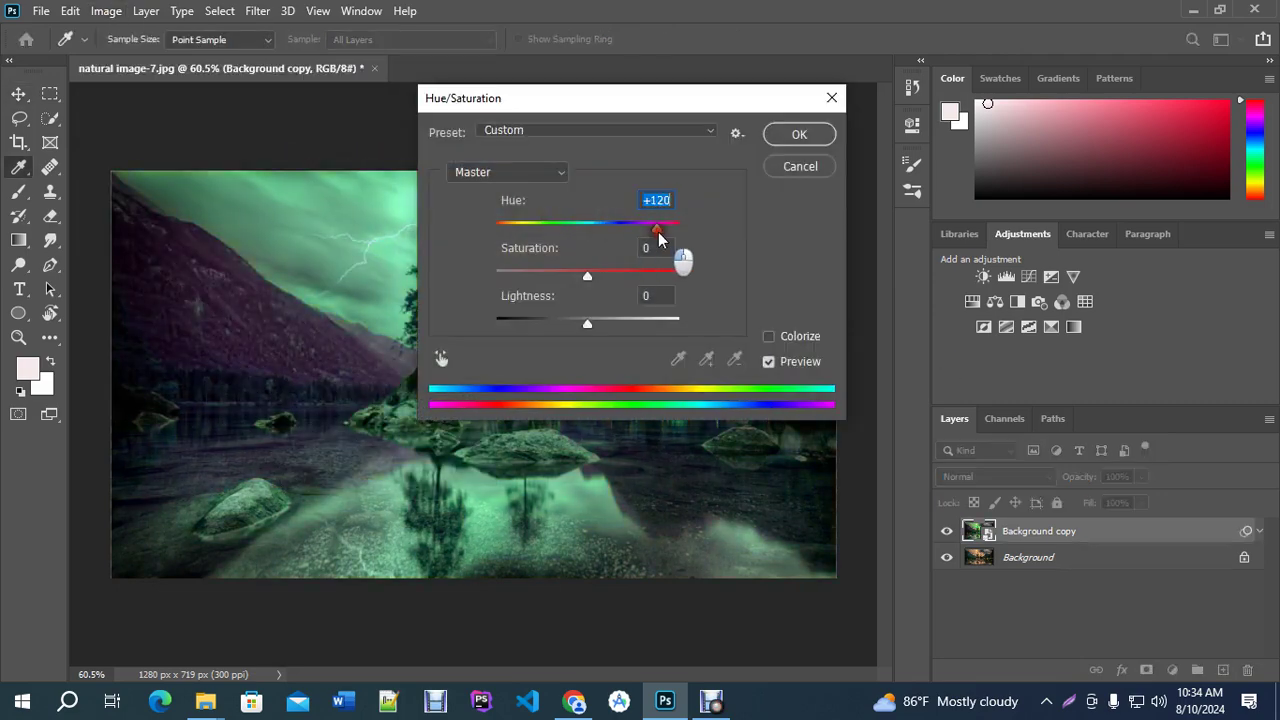
{"action": "left_click", "coordinate": [799, 135]}
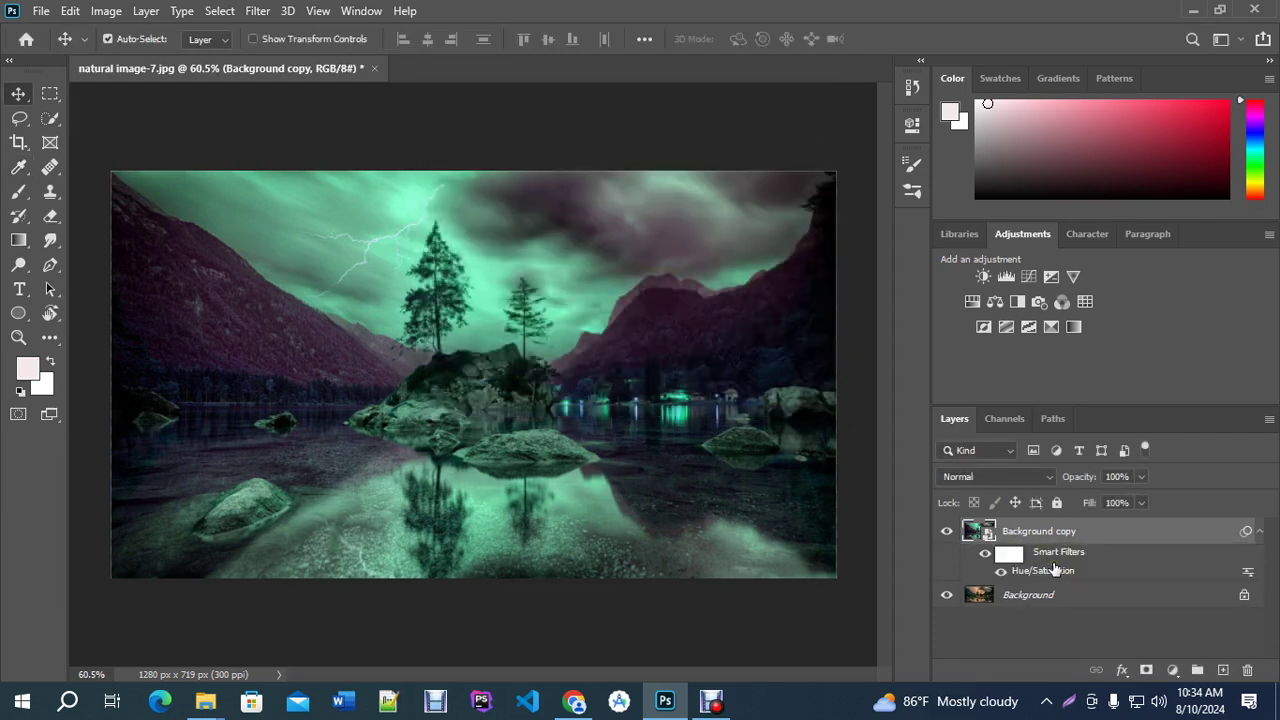
Try a hue of -52 in the Hue/Saturation smart filter, and undo that filter on the Background copy.
{"action": "double_click", "coordinate": [1030, 578]}
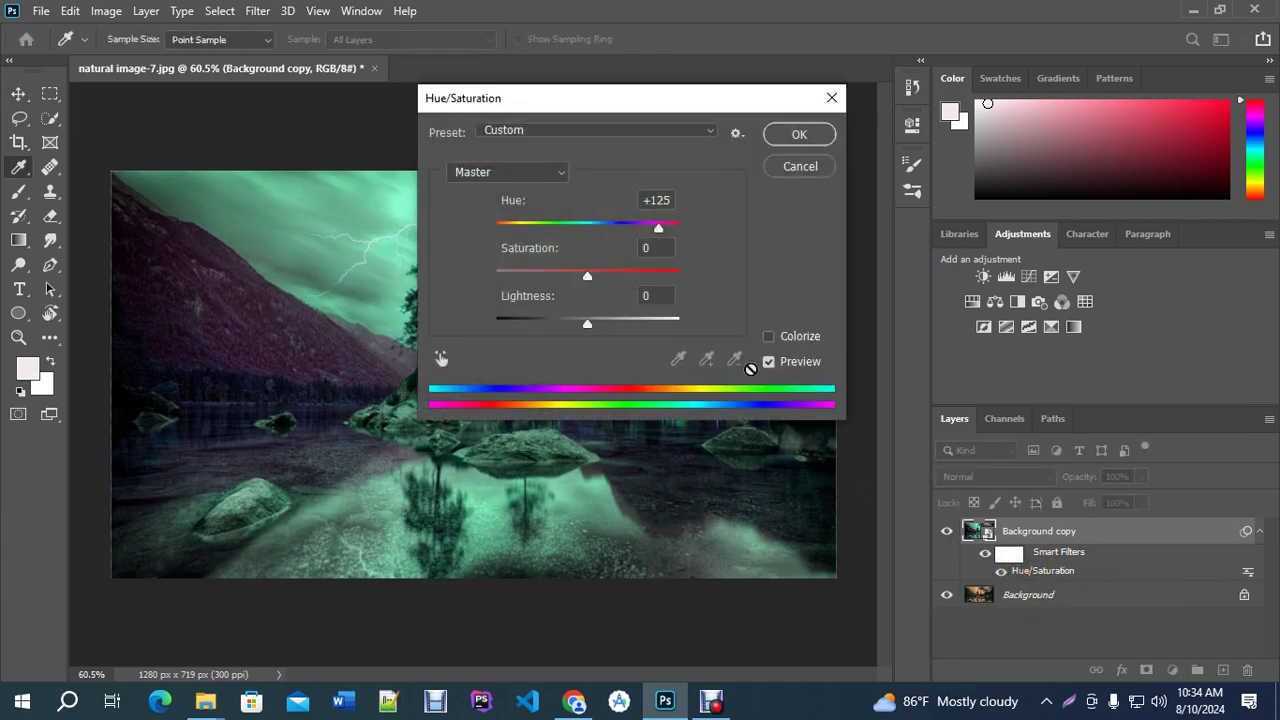
{"action": "left_click_drag", "start_coordinate": [657, 226], "coordinate": [543, 226]}
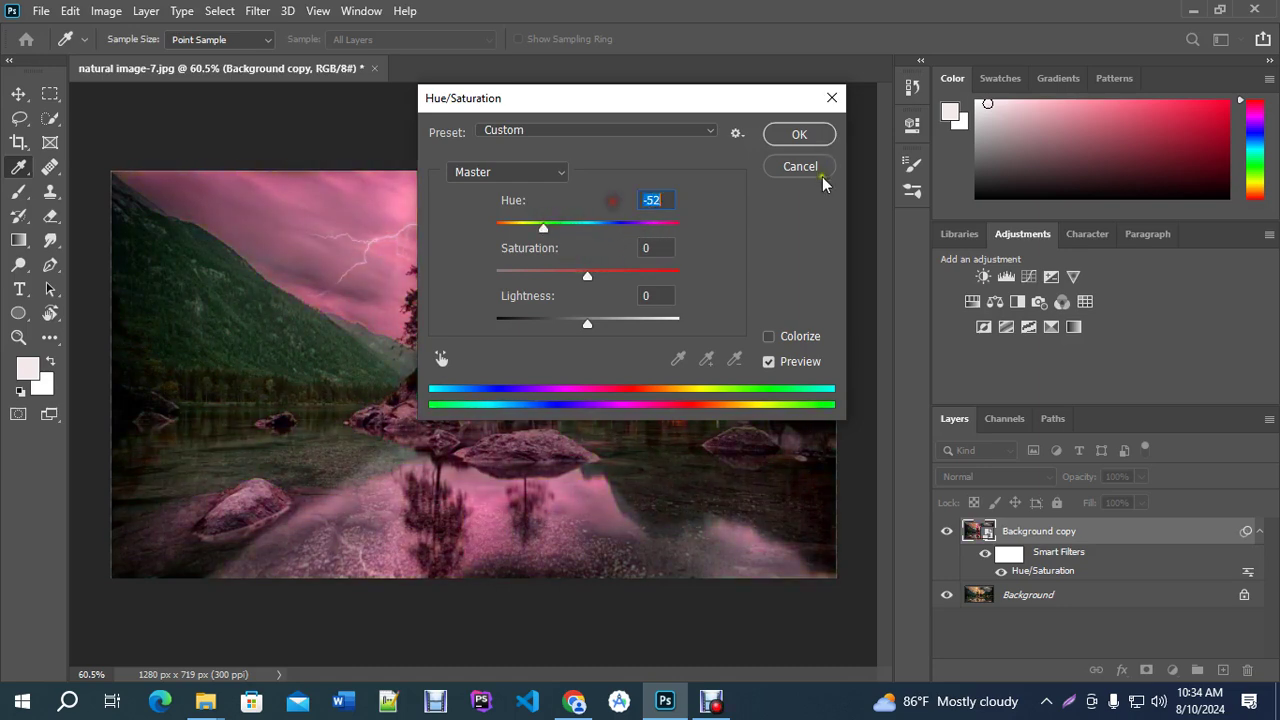
{"action": "left_click", "coordinate": [814, 169]}
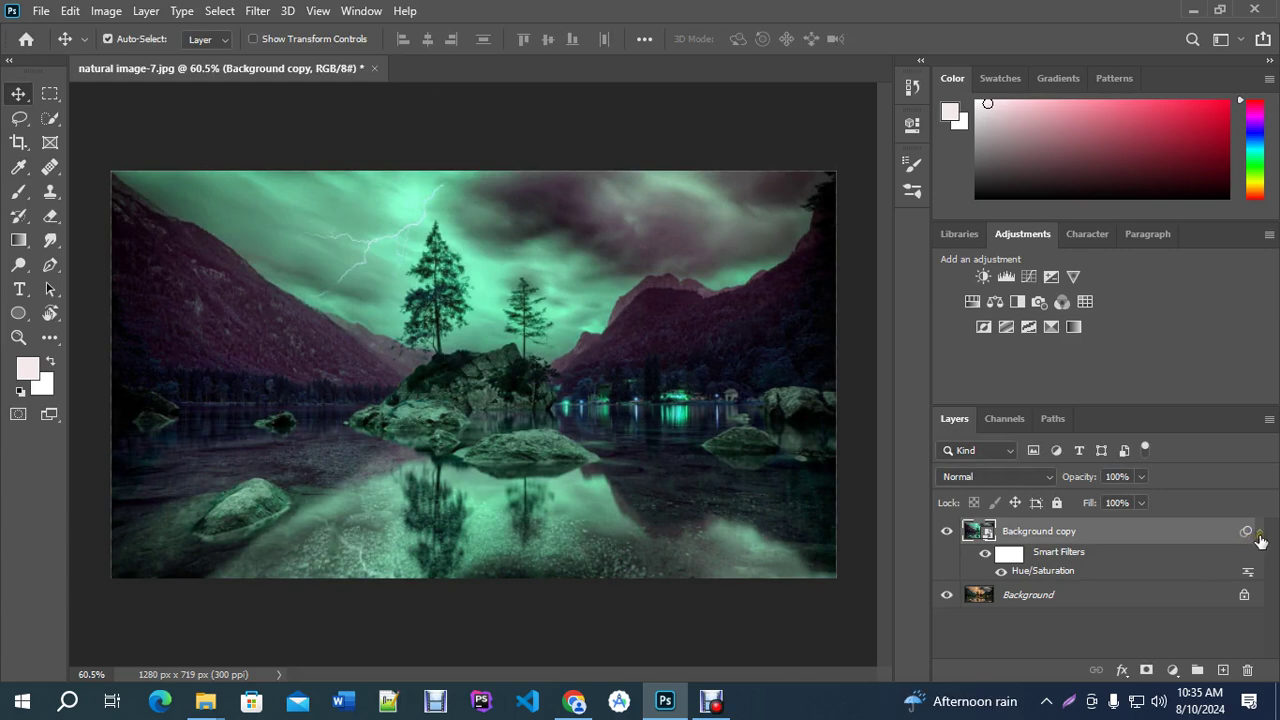
{"action": "left_click", "coordinate": [1259, 536]}
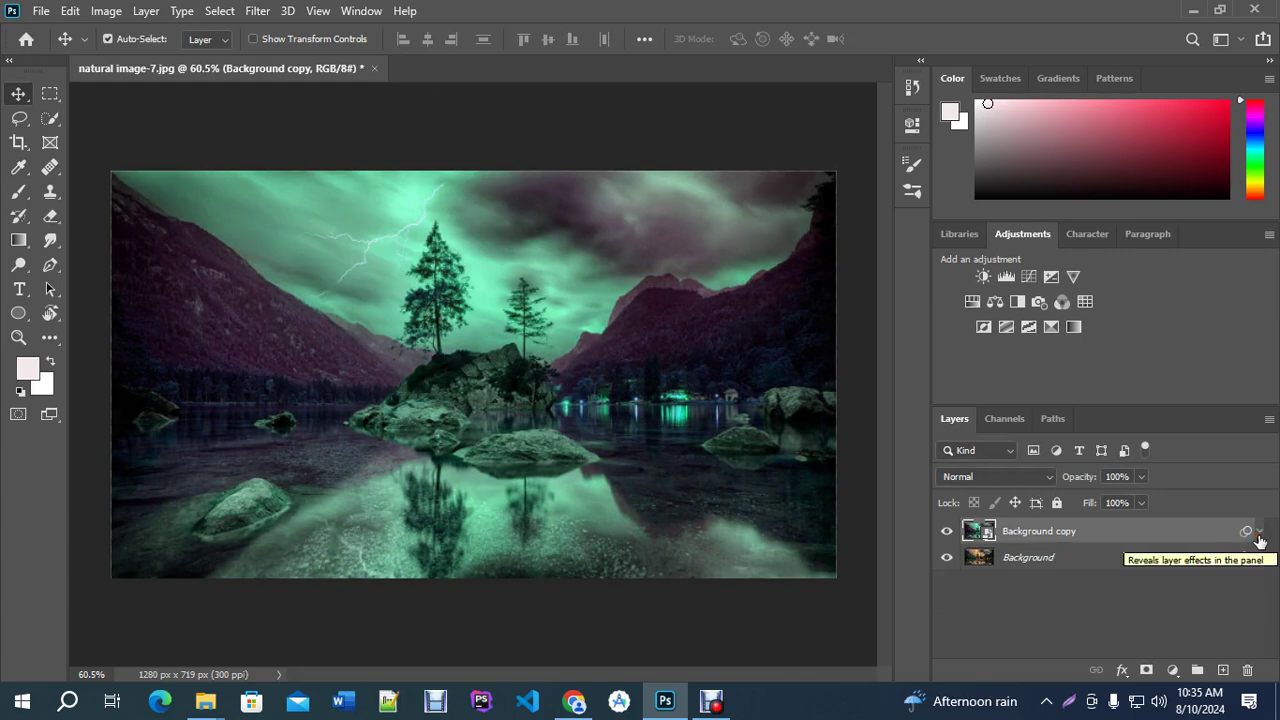
{"action": "key", "text": "ctrl+z"}
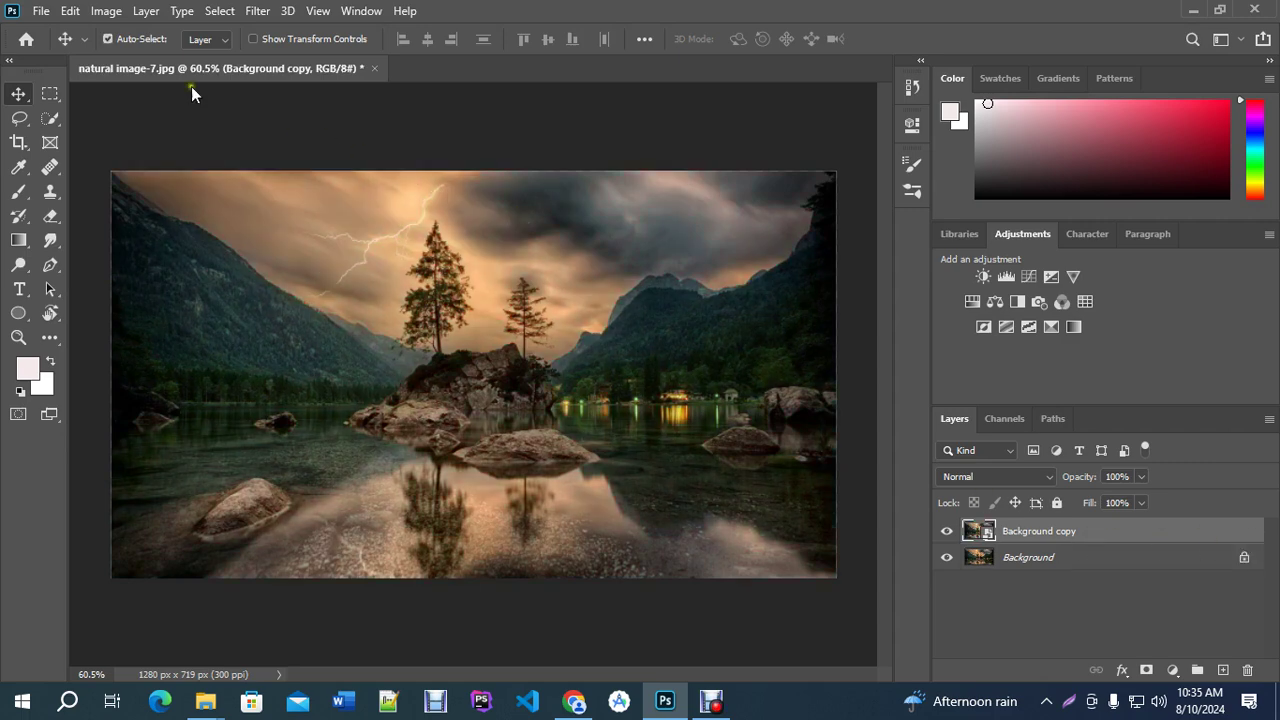
Compare which image adjustments are available for the smart object and for the Background layer, hiding the Background copy.
{"action": "left_click", "coordinate": [106, 10]}
{"action": "mouse_move", "coordinate": [150, 59]}
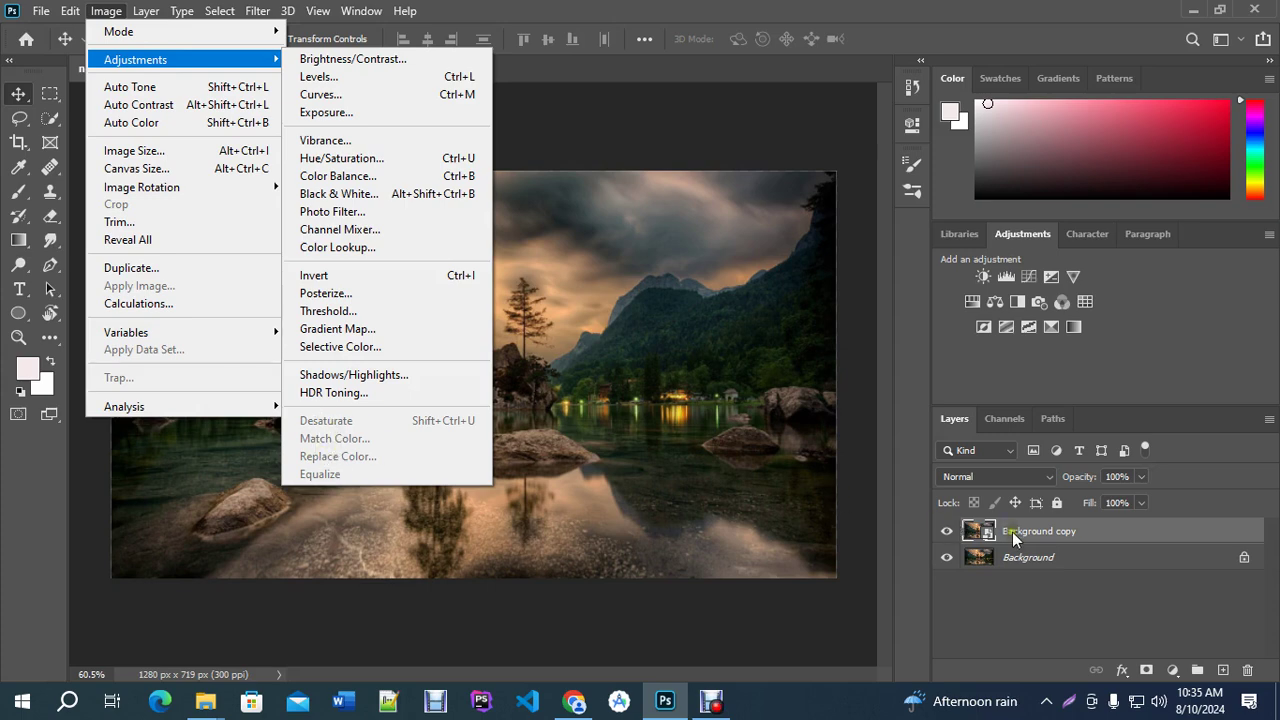
{"action": "left_click", "coordinate": [946, 531]}
{"action": "left_click", "coordinate": [1008, 560]}
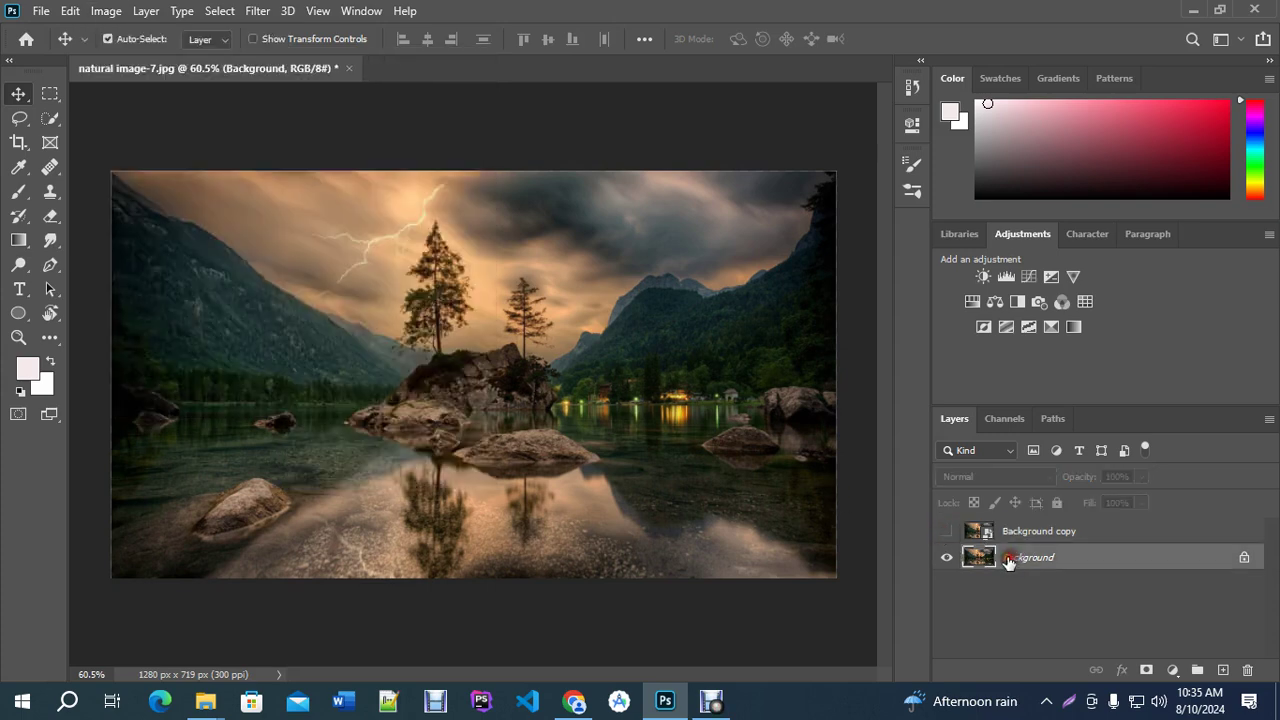
{"action": "left_click", "coordinate": [106, 11]}
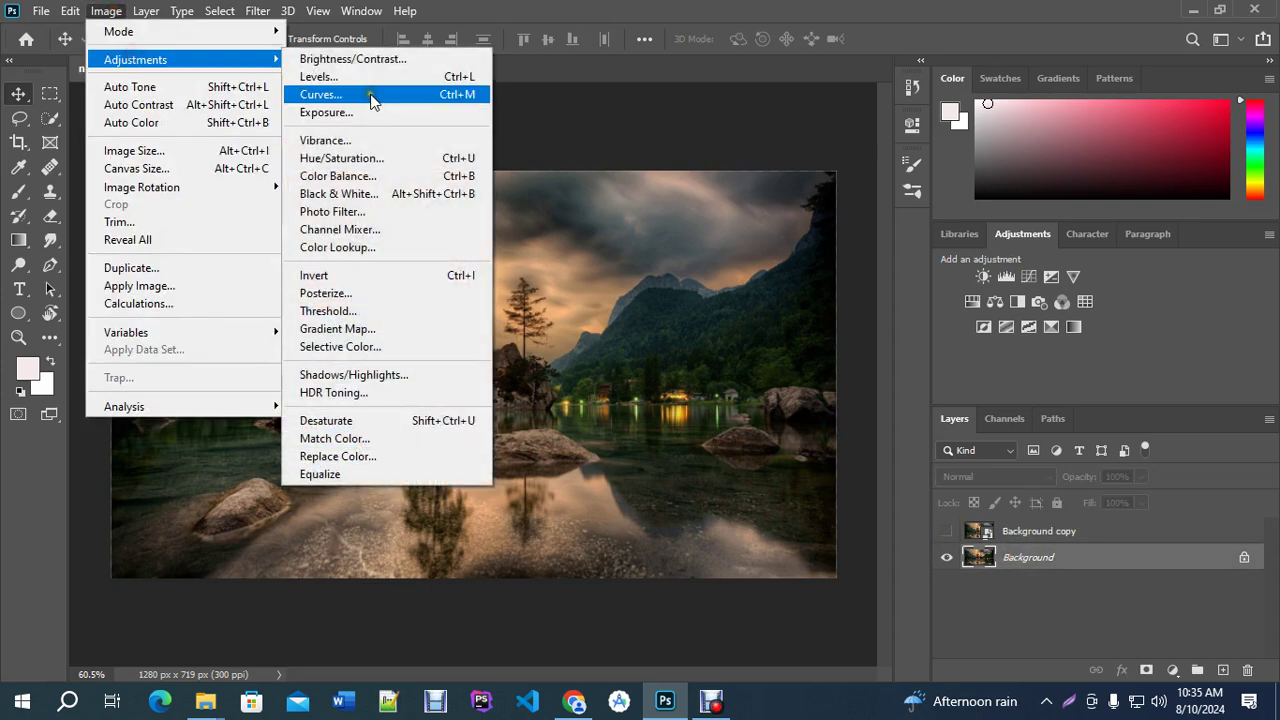
{"action": "left_click", "coordinate": [1050, 557]}
Delete the hidden Background copy smart object and duplicate the Background layer again.
{"action": "left_click", "coordinate": [1028, 533]}
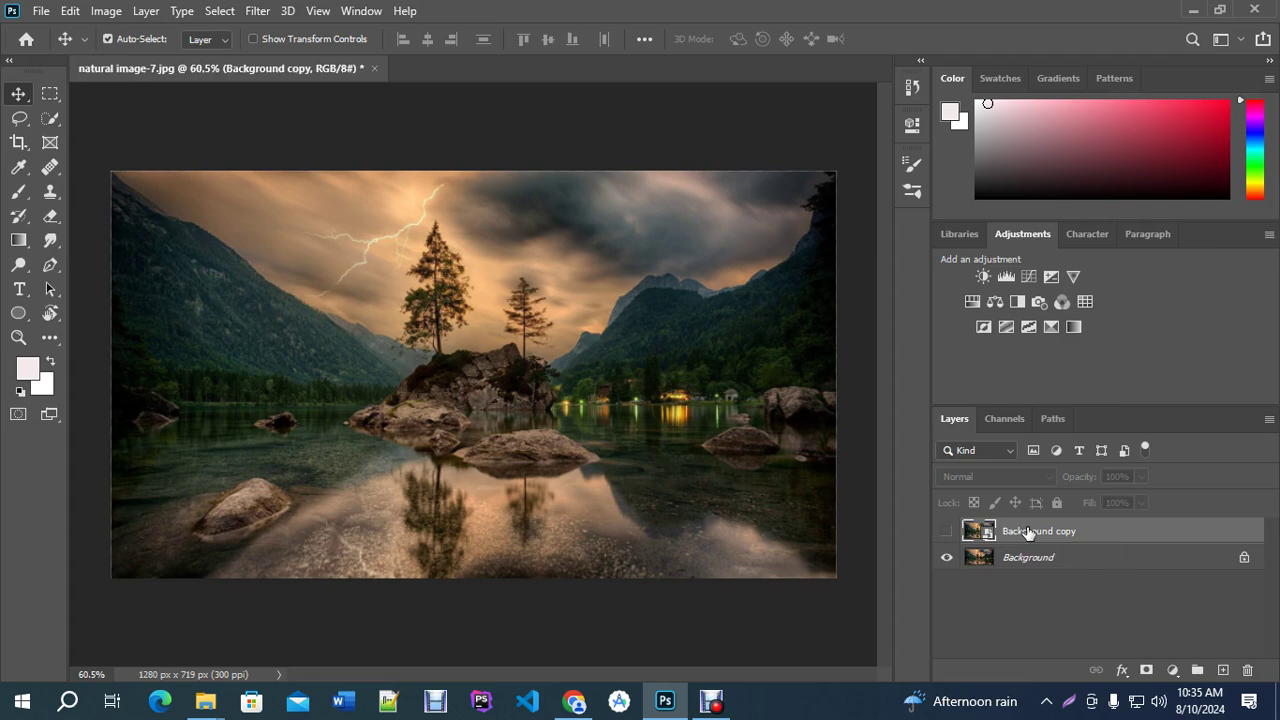
{"action": "key", "text": "Delete"}
{"action": "left_click_drag", "start_coordinate": [1060, 534], "coordinate": [1222, 670]}
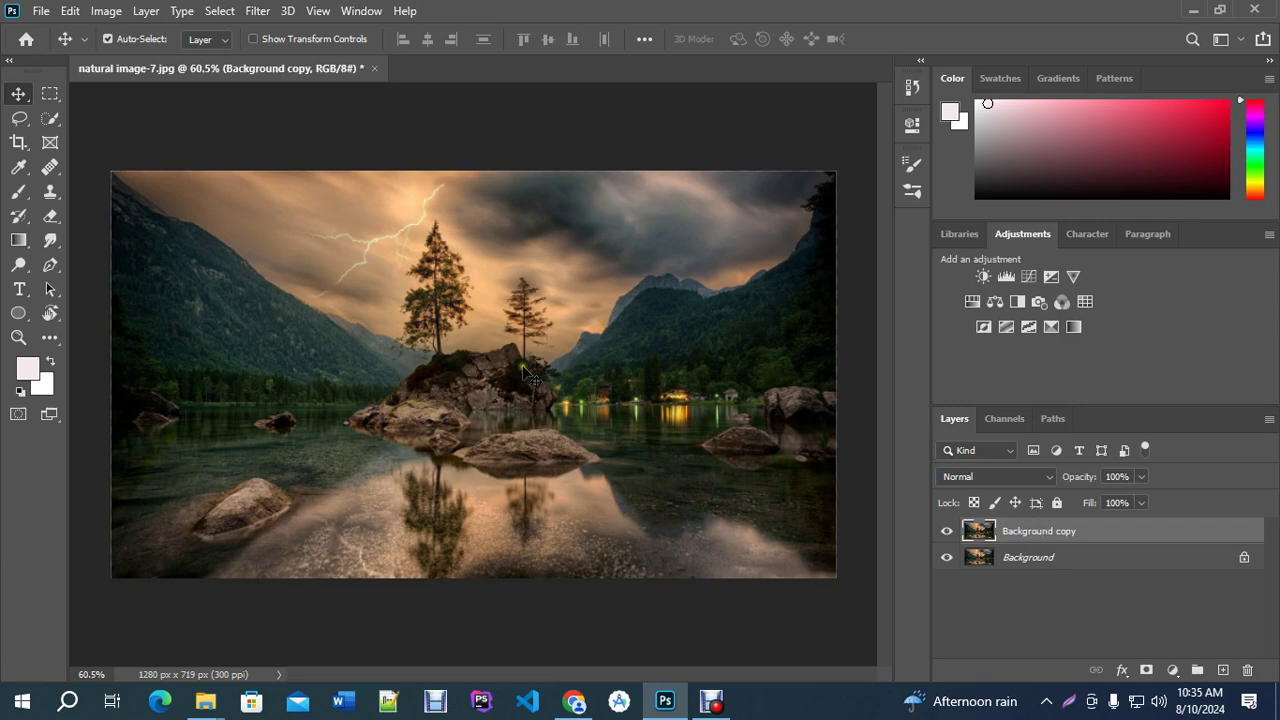
Add a Brightness/Contrast adjustment layer above the Background copy.
{"action": "left_click", "coordinate": [108, 10]}
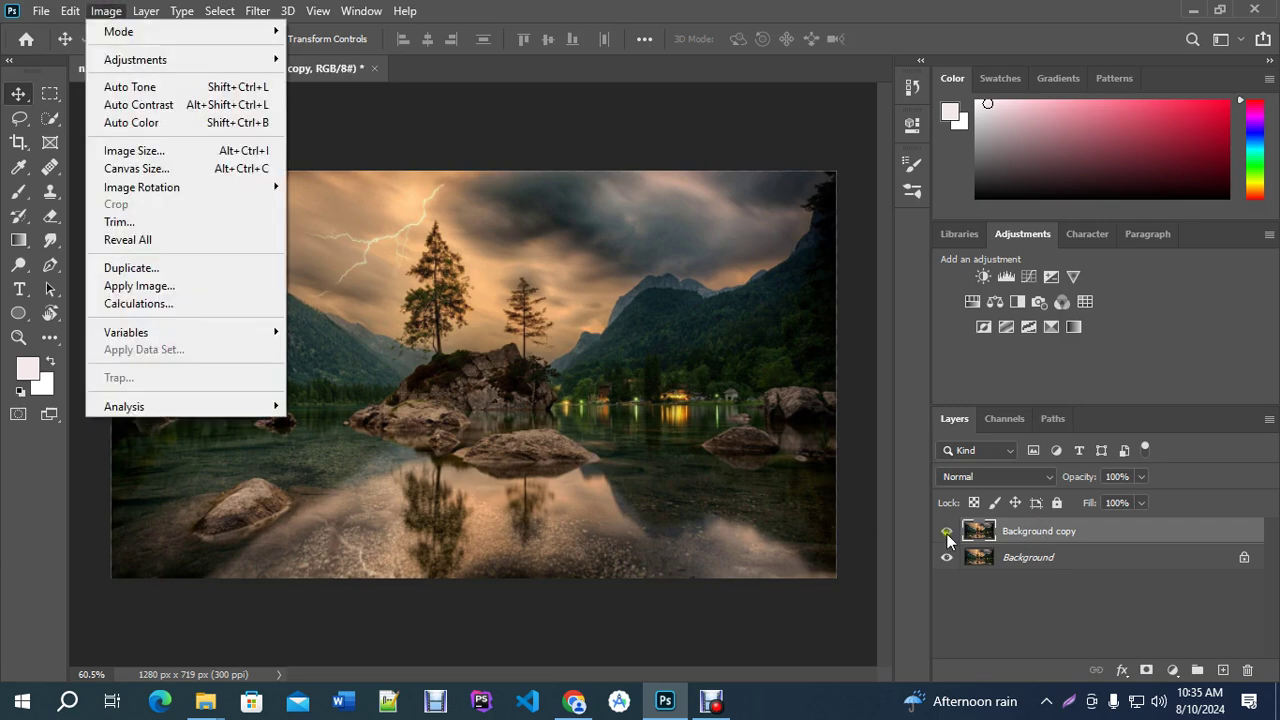
{"action": "left_click", "coordinate": [1143, 537]}
{"action": "left_click_drag", "start_coordinate": [1141, 532], "coordinate": [1127, 522]}
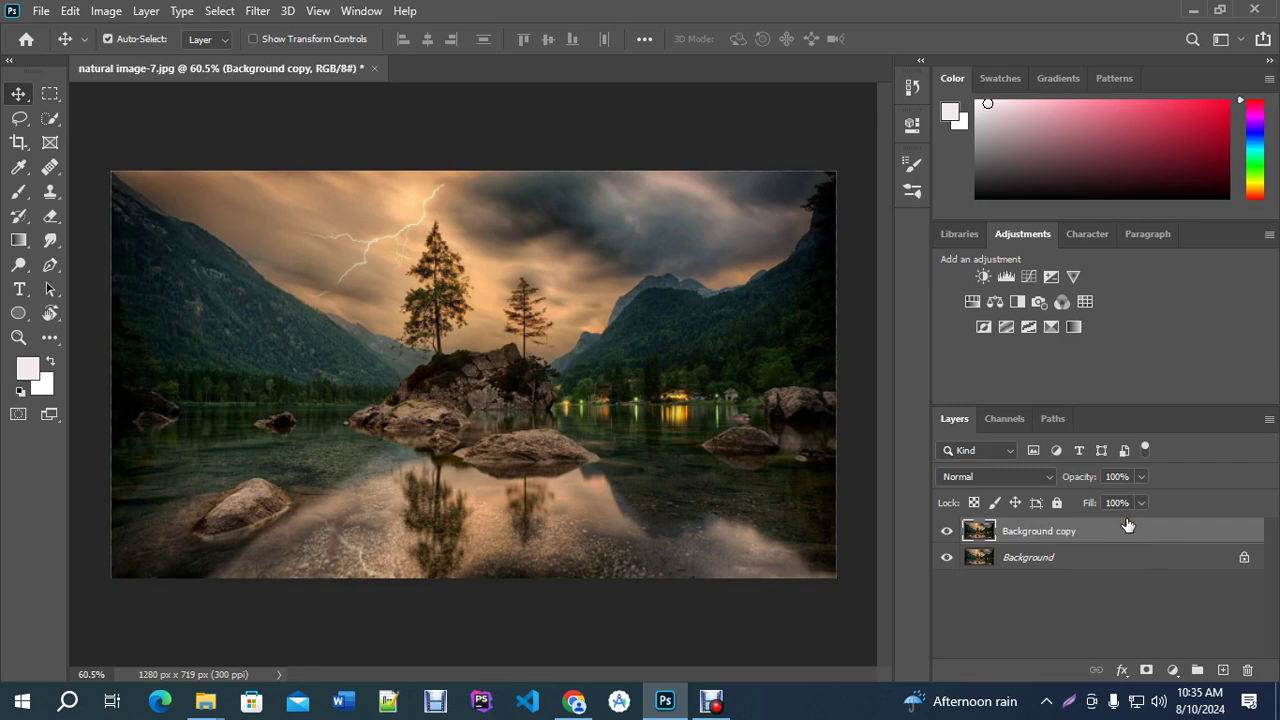
{"action": "left_click_drag", "start_coordinate": [1127, 525], "coordinate": [1175, 678]}
{"action": "left_click", "coordinate": [1174, 674]}
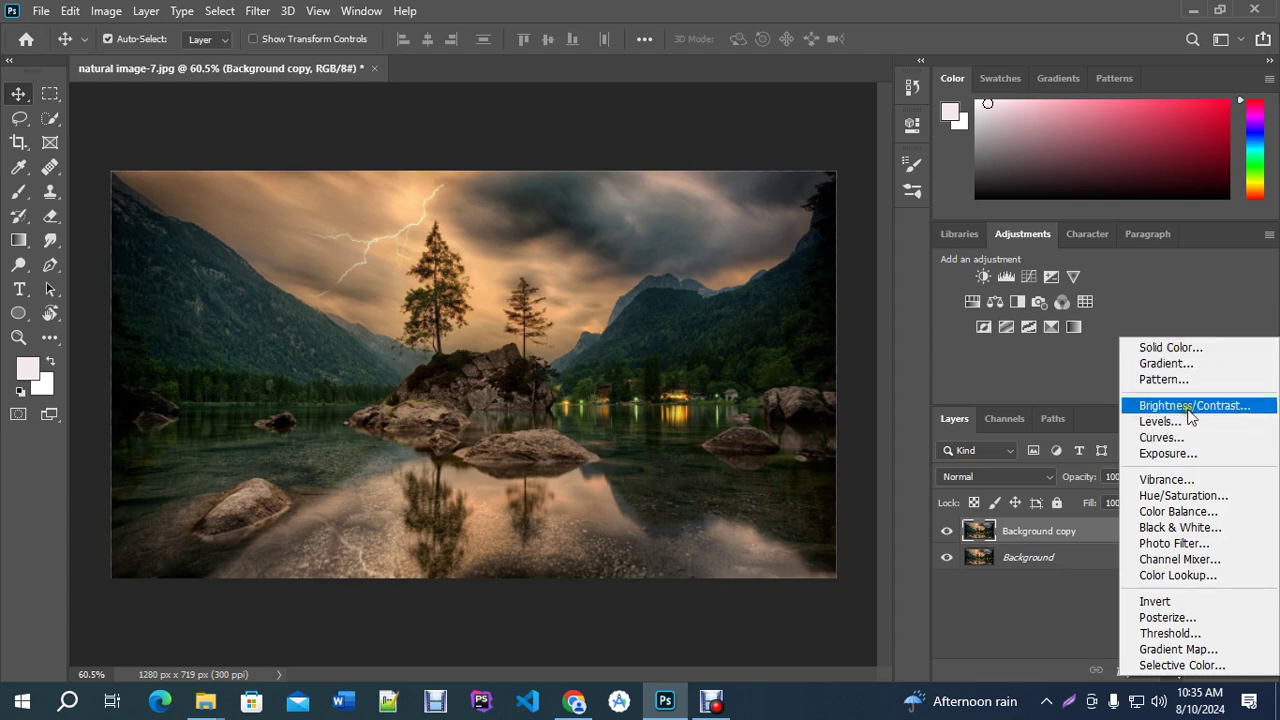
{"action": "left_click", "coordinate": [1250, 413]}
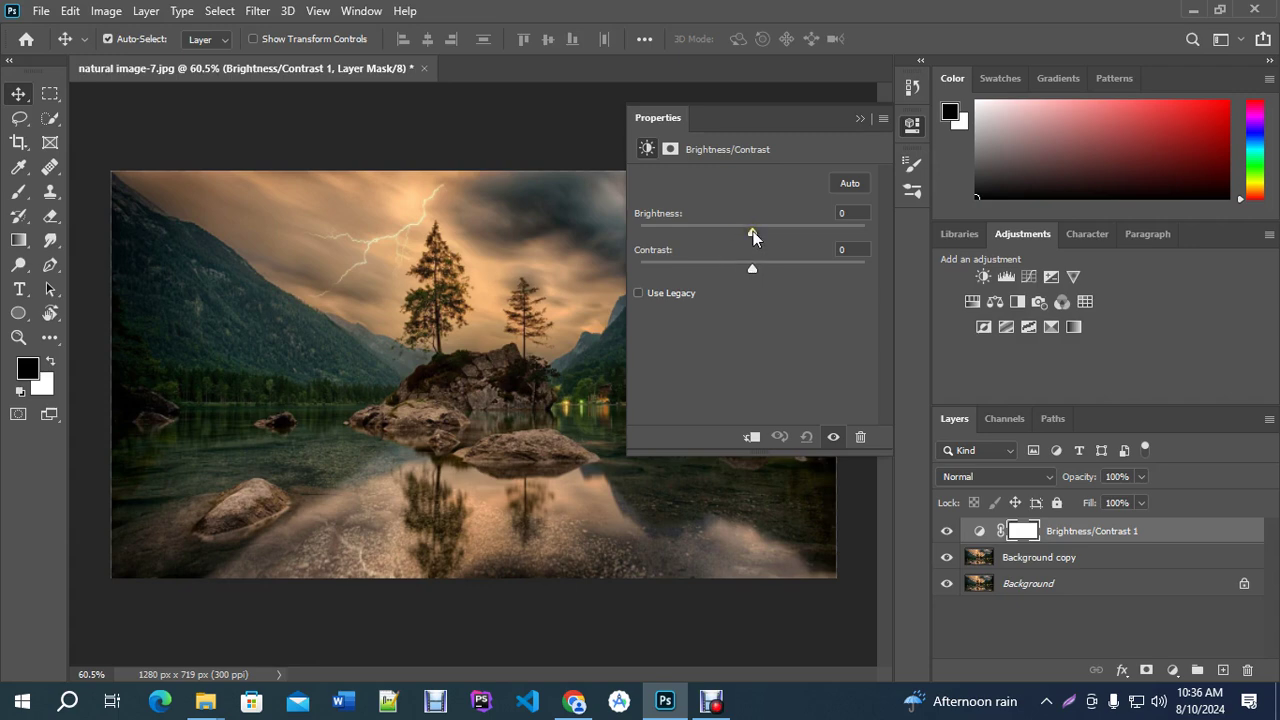
Try different brightness and contrast values on the Brightness/Contrast layer, return both to 0 and close its settings.
{"action": "left_click_drag", "start_coordinate": [753, 231], "coordinate": [789, 231]}
{"action": "left_click_drag", "start_coordinate": [684, 270], "coordinate": [755, 232]}
{"action": "left_click_drag", "start_coordinate": [847, 212], "coordinate": [780, 212]}
{"action": "mouse_move", "coordinate": [791, 268]}
{"action": "left_mouse_down"}
{"action": "mouse_move", "coordinate": [691, 271]}
{"action": "mouse_move", "coordinate": [794, 277]}
{"action": "mouse_move", "coordinate": [794, 266]}
{"action": "mouse_move", "coordinate": [768, 270]}
{"action": "mouse_move", "coordinate": [784, 266]}
{"action": "left_mouse_up"}
{"action": "left_click", "coordinate": [778, 258]}
{"action": "type", "text": "0"}
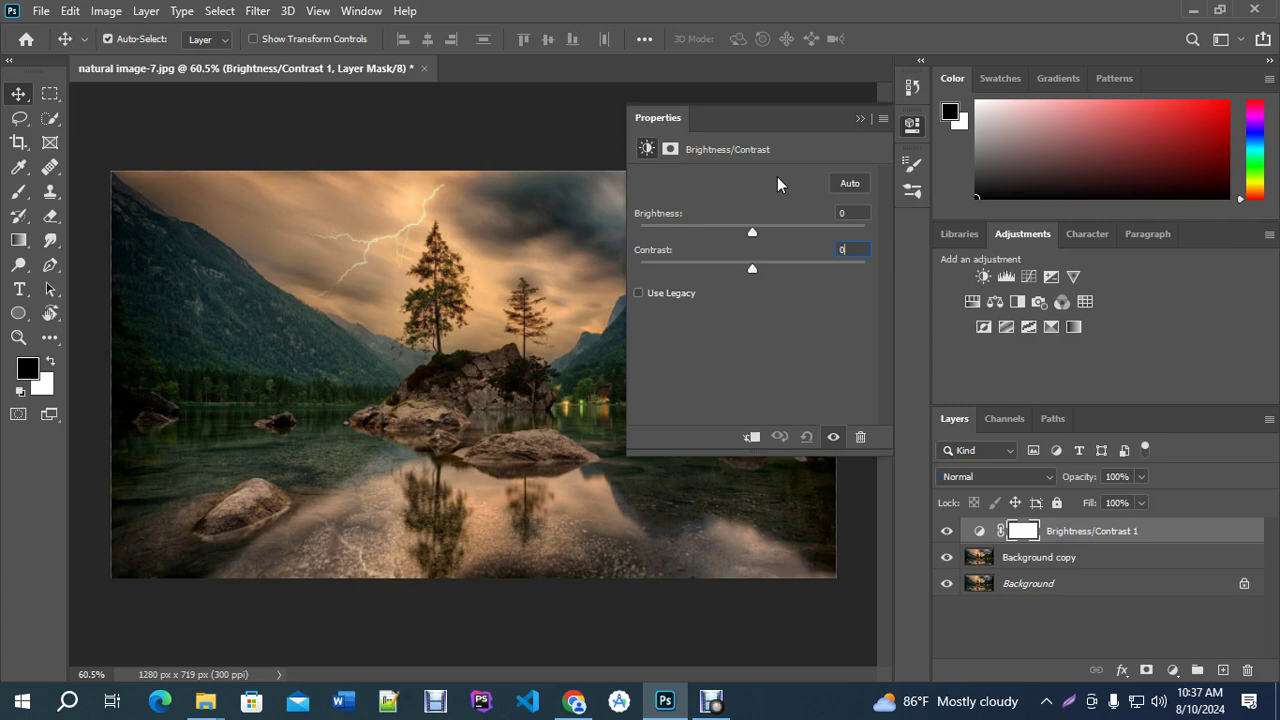
{"action": "mouse_move", "coordinate": [752, 231]}
{"action": "left_mouse_down"}
{"action": "mouse_move", "coordinate": [727, 234]}
{"action": "mouse_move", "coordinate": [756, 232]}
{"action": "left_mouse_up"}
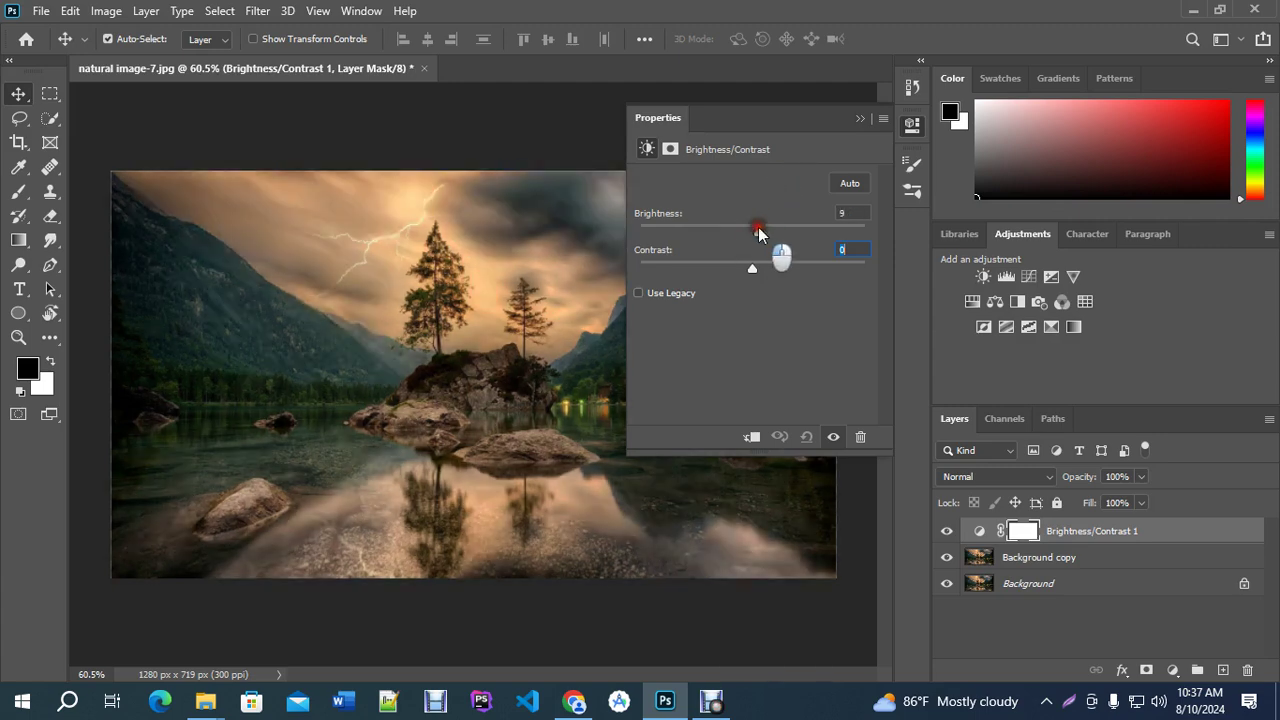
{"action": "left_click", "coordinate": [858, 117]}
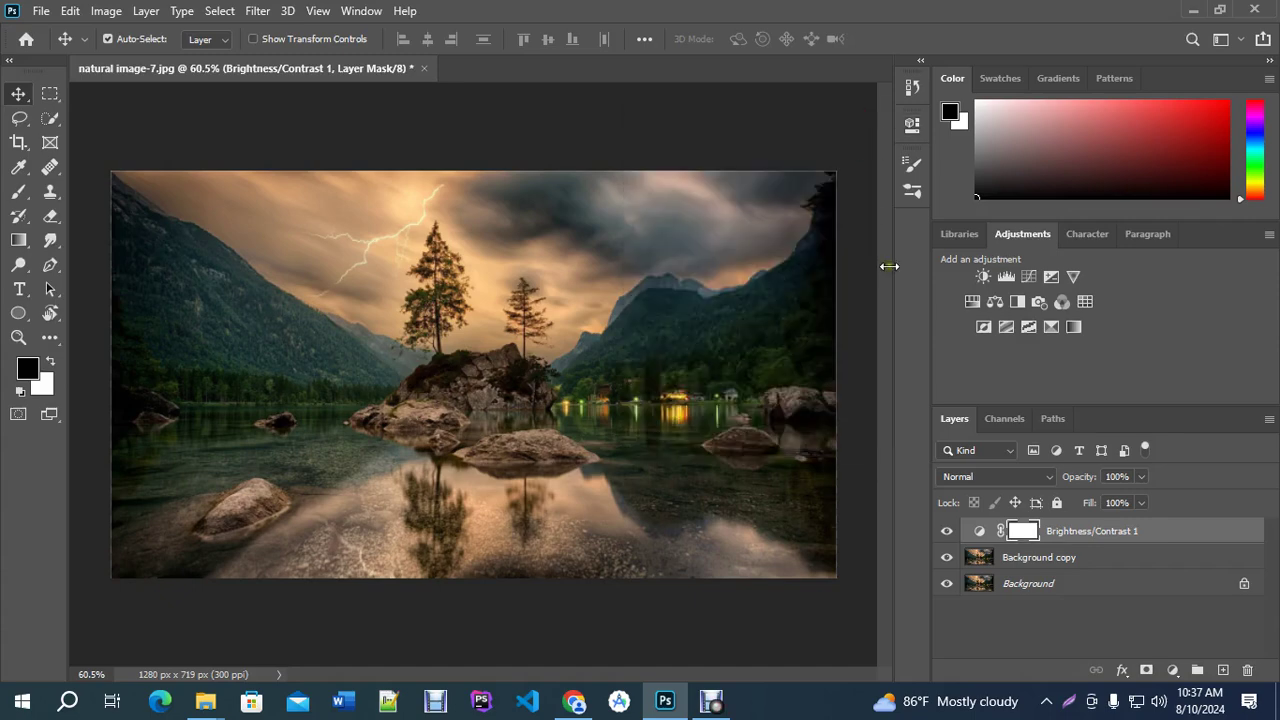
{"action": "left_click", "coordinate": [99, 12]}
{"action": "mouse_move", "coordinate": [115, 60]}
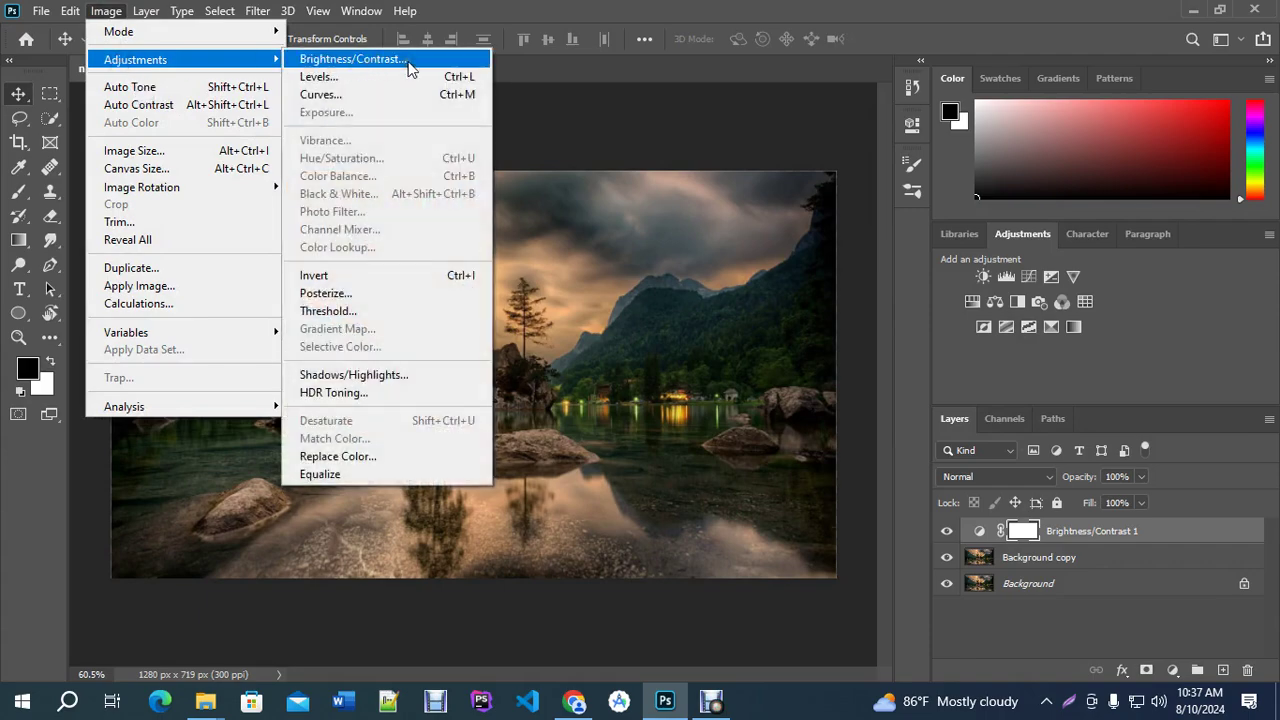
{"action": "left_click", "coordinate": [1070, 537]}
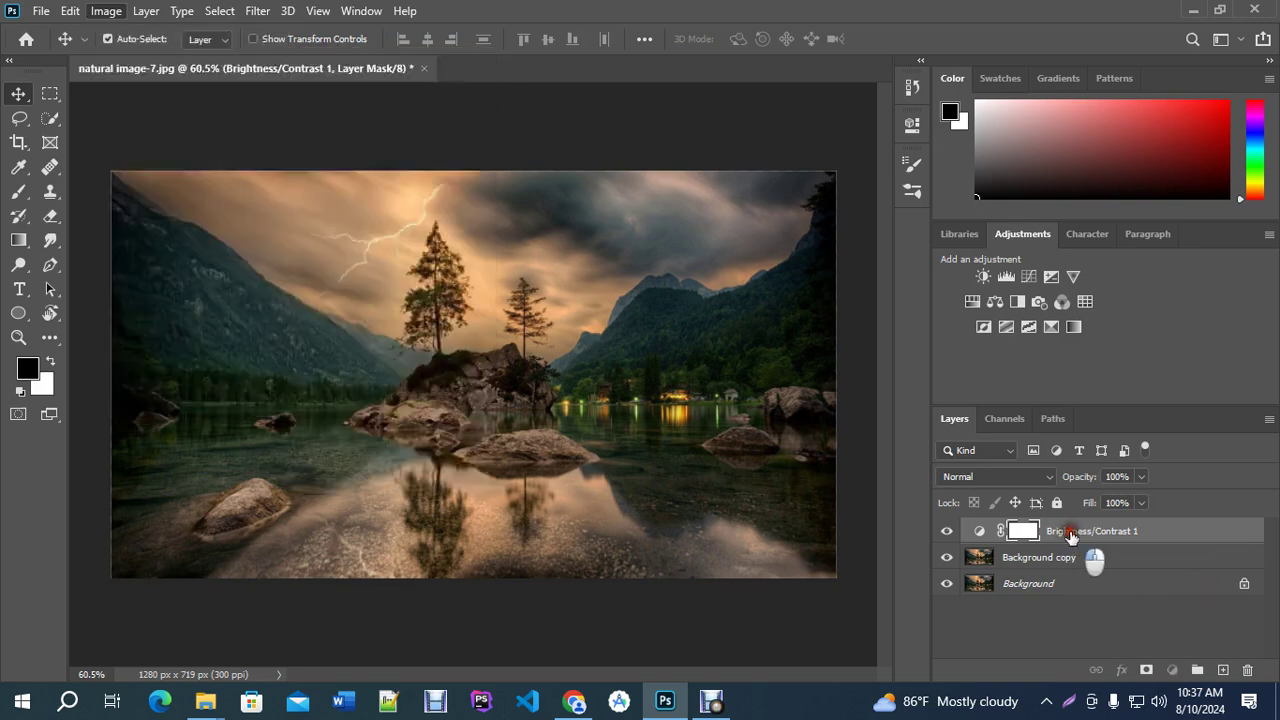
Move the Background copy to the right by about a third of the image width, uncovering part of the Background.
{"action": "left_click", "coordinate": [1070, 537]}
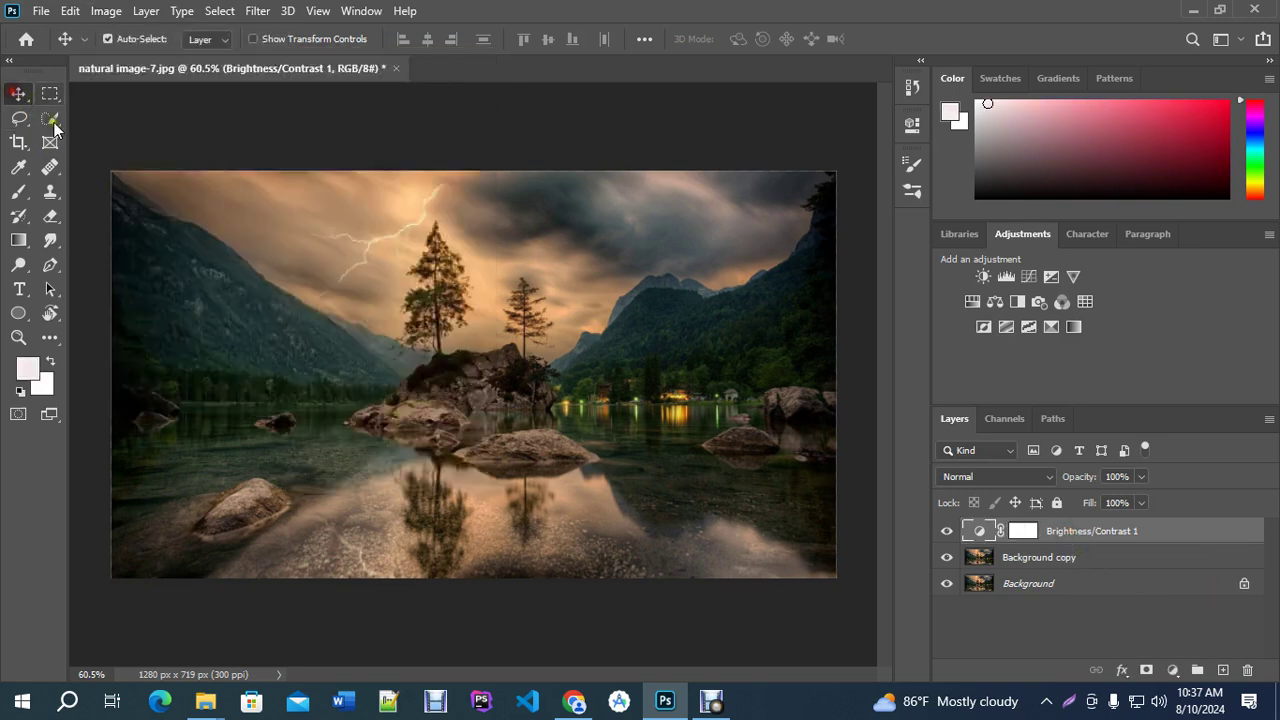
{"action": "left_click_drag", "start_coordinate": [184, 343], "coordinate": [437, 343]}
Reopen the Brightness/Contrast adjustment layer's settings and set the brightness to 25.
{"action": "left_click", "coordinate": [1037, 587]}
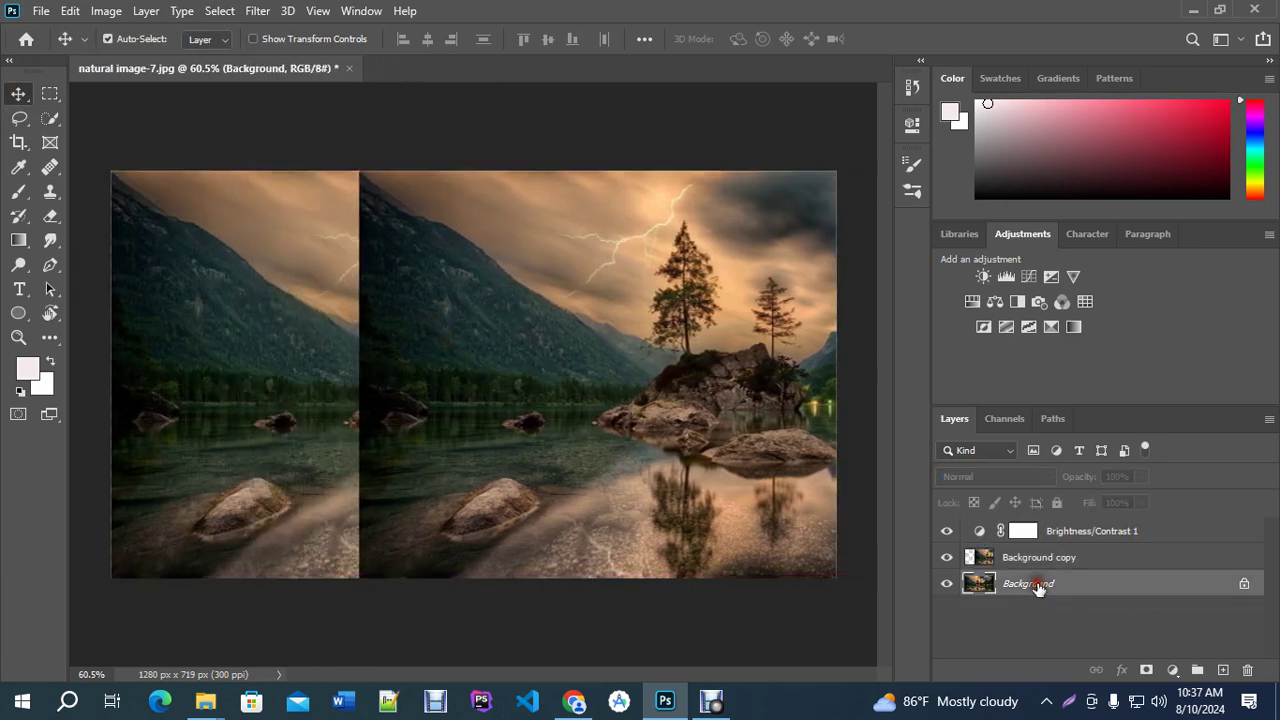
{"action": "left_click", "coordinate": [1037, 558]}
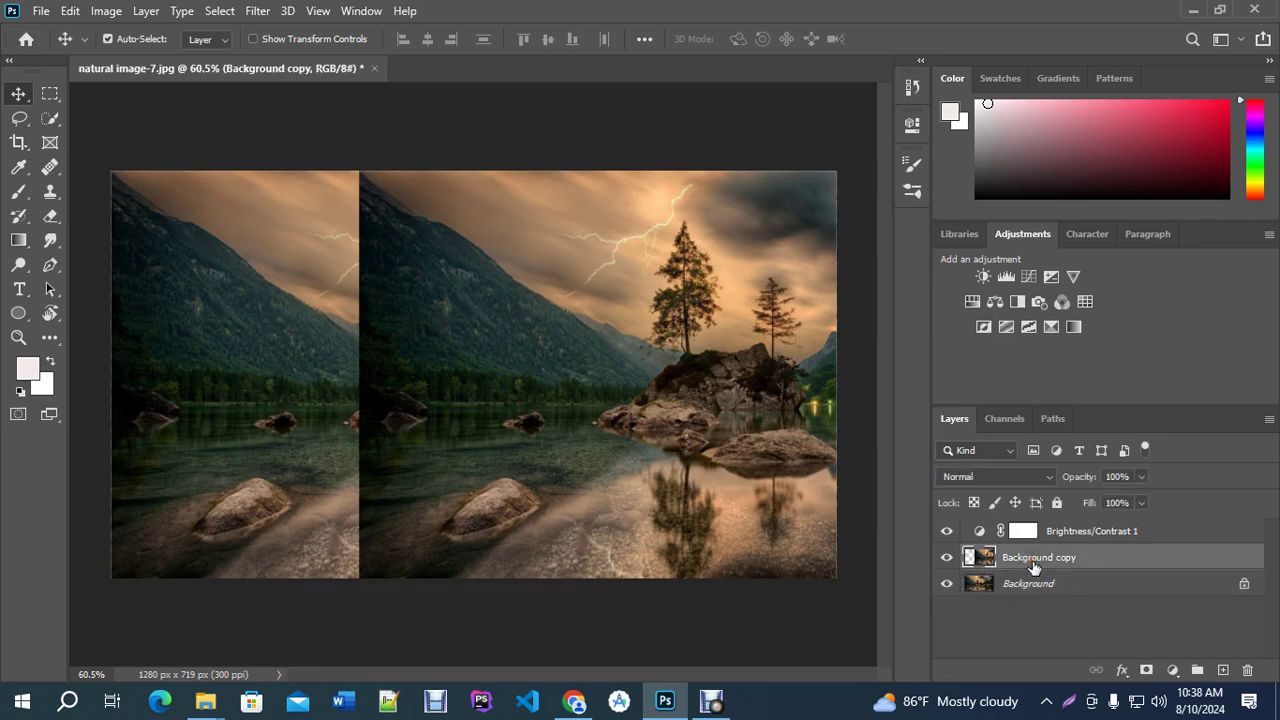
{"action": "left_click", "coordinate": [1075, 535]}
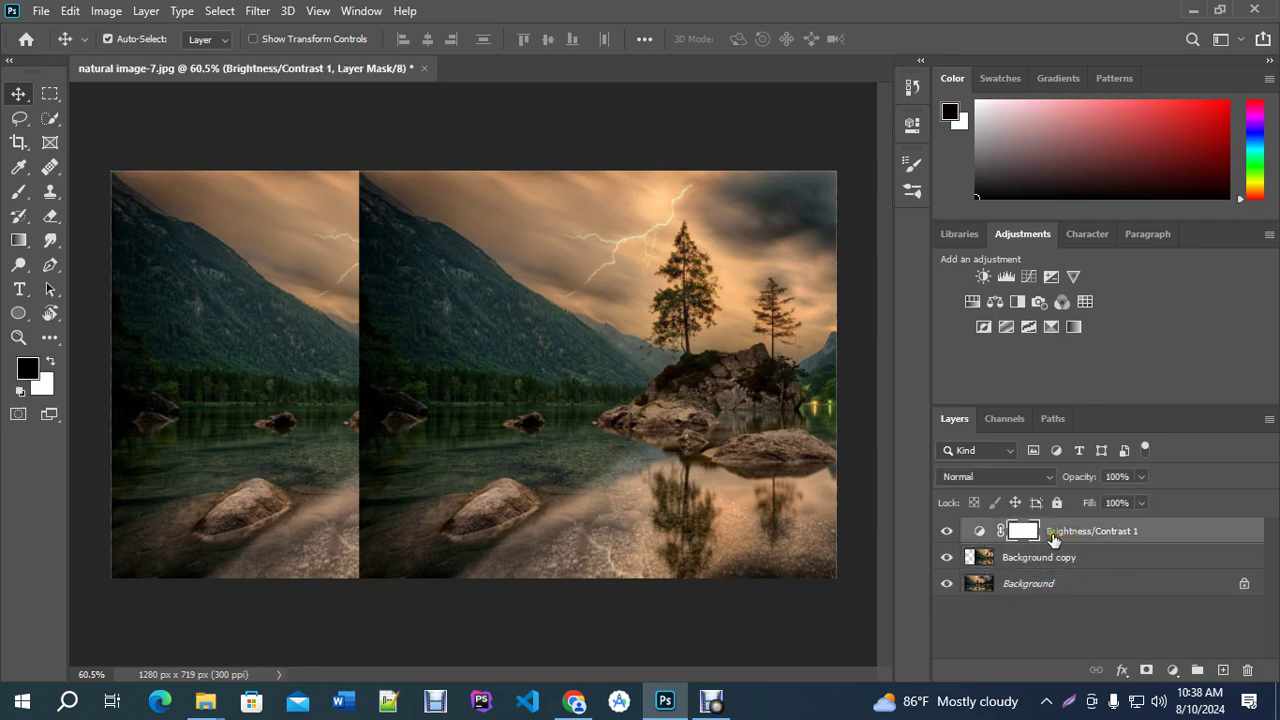
{"action": "double_click", "coordinate": [1003, 531]}
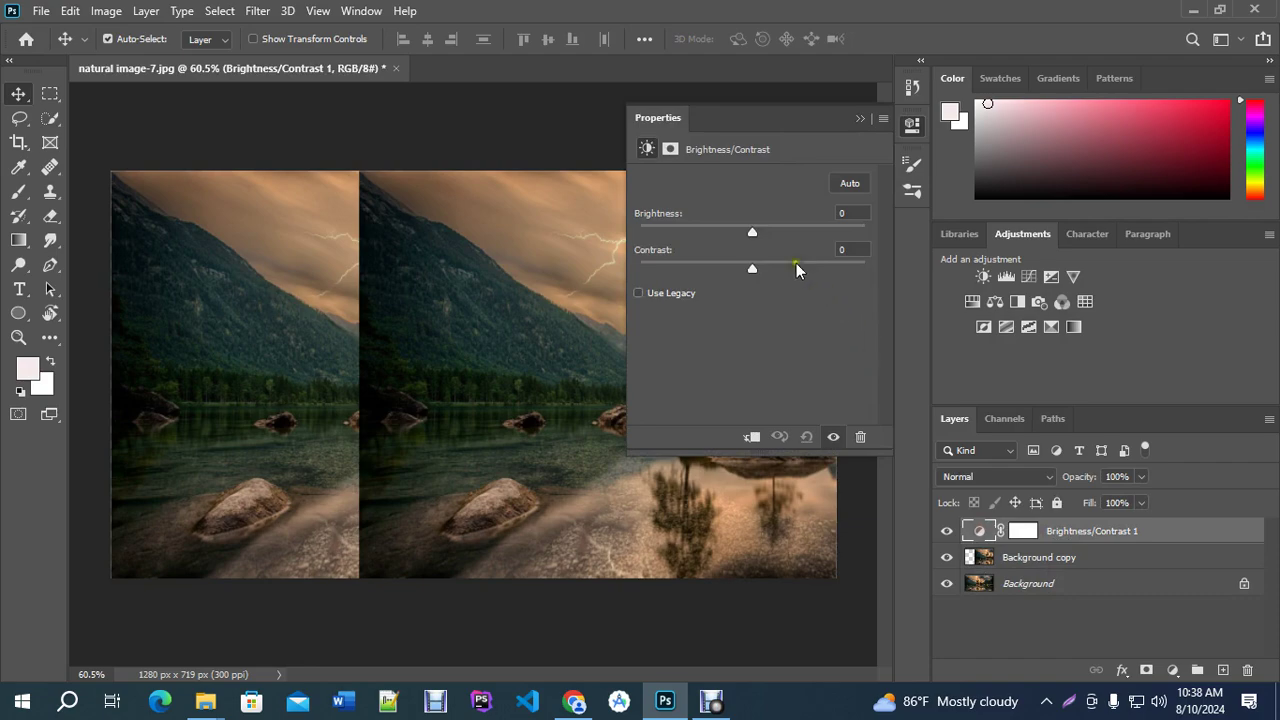
{"action": "mouse_move", "coordinate": [751, 232]}
{"action": "left_mouse_down"}
{"action": "mouse_move", "coordinate": [829, 231]}
{"action": "mouse_move", "coordinate": [710, 233]}
{"action": "mouse_move", "coordinate": [840, 234]}
{"action": "mouse_move", "coordinate": [690, 237]}
{"action": "mouse_move", "coordinate": [826, 231]}
{"action": "mouse_move", "coordinate": [686, 222]}
{"action": "mouse_move", "coordinate": [771, 228]}
{"action": "left_mouse_up"}
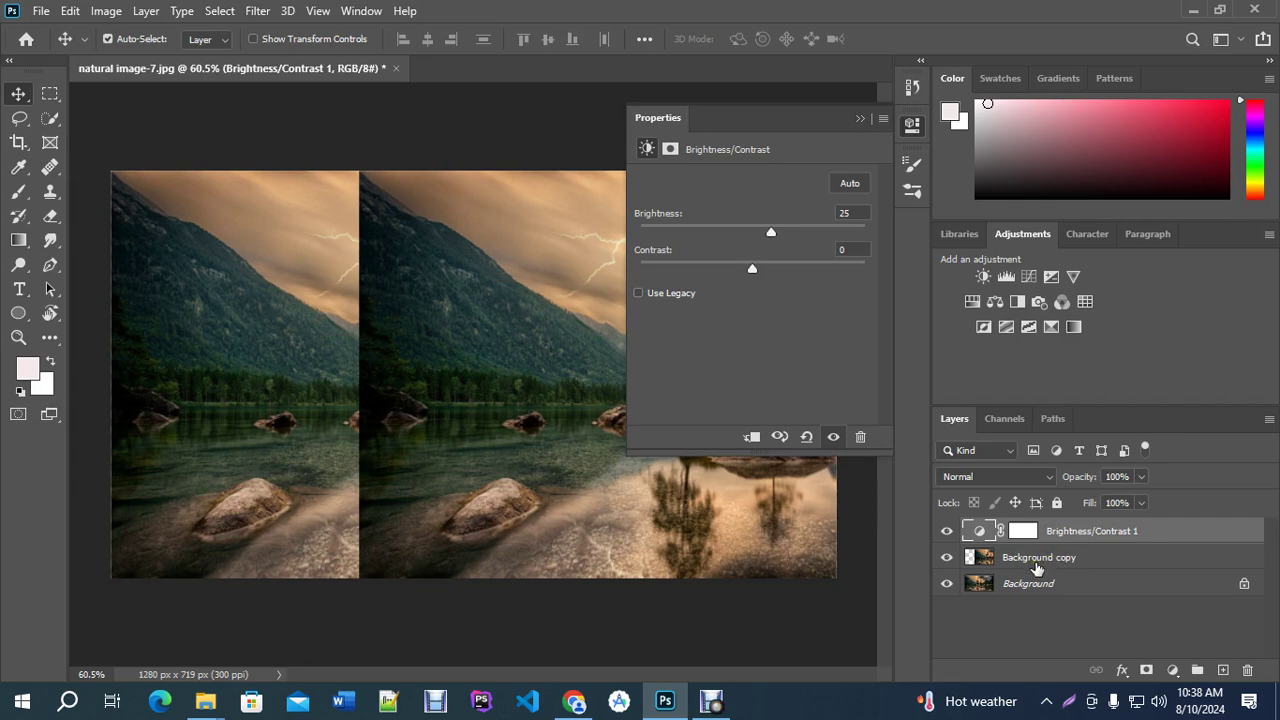
Clip the Brightness/Contrast adjustment to the Background copy, raise its brightness to 60 and close its settings.
{"action": "left_click", "coordinate": [752, 439]}
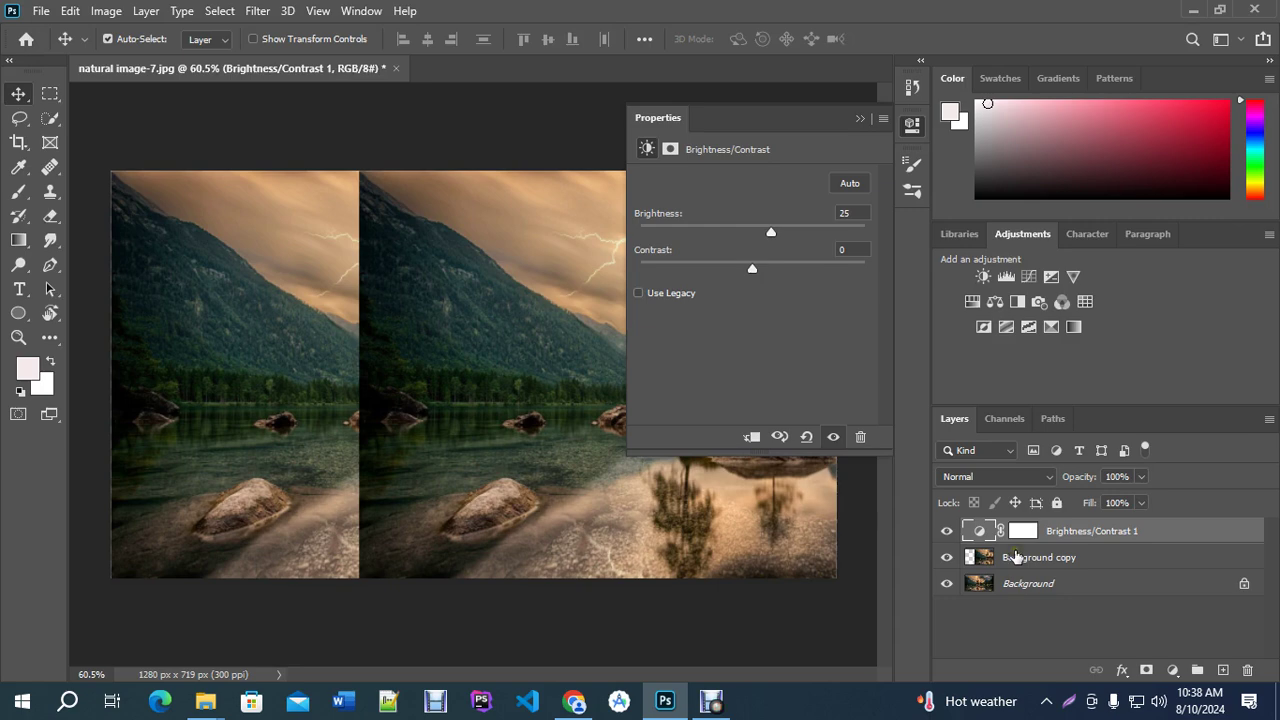
{"action": "left_click", "coordinate": [751, 438]}
{"action": "left_click_drag", "start_coordinate": [770, 232], "coordinate": [797, 247]}
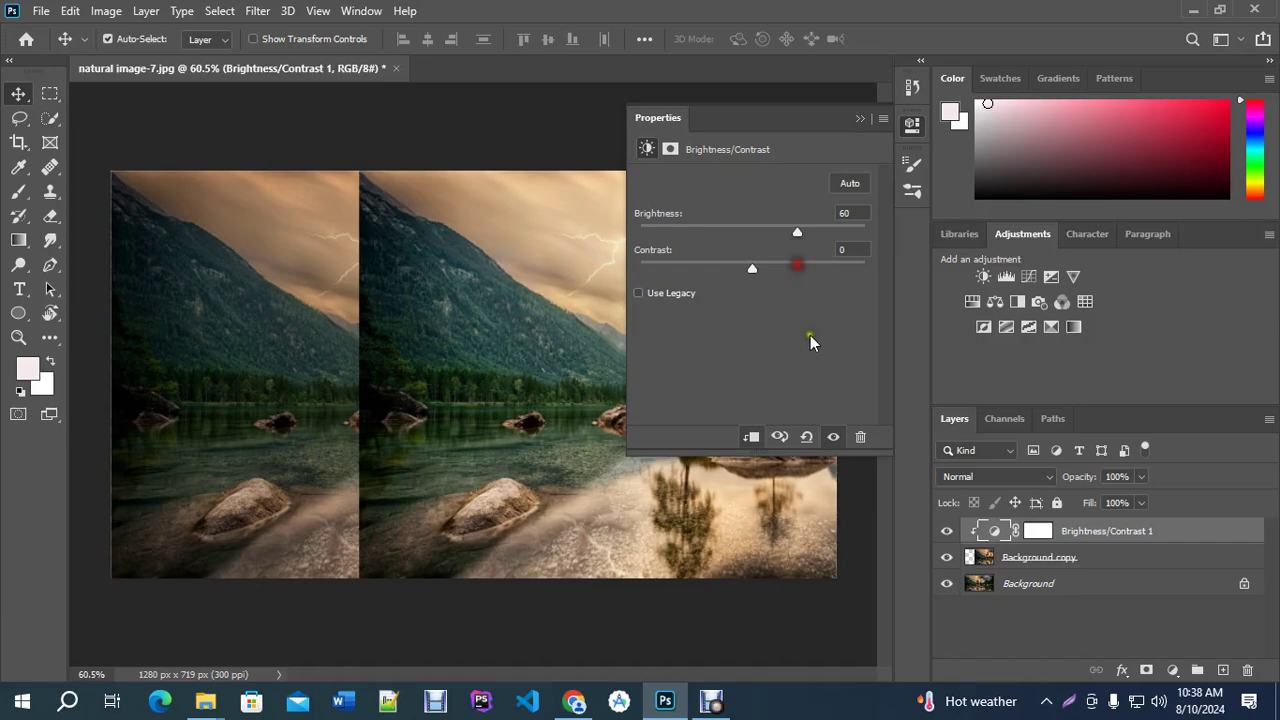
{"action": "left_click", "coordinate": [858, 120]}
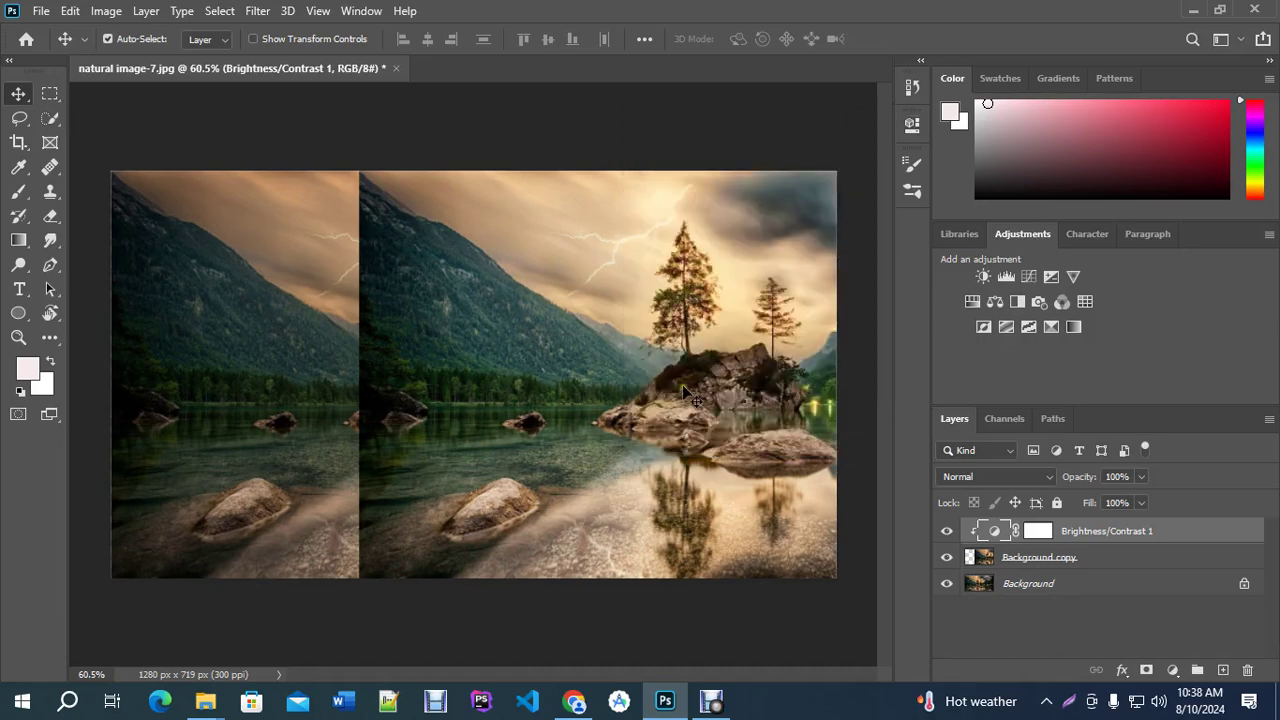
Delete the Brightness/Contrast adjustment layer and move the Background copy back so it fully covers the Background.
{"action": "key", "text": "Delete"}
{"action": "left_click_drag", "start_coordinate": [751, 425], "coordinate": [490, 406]}
{"action": "key", "text": "ctrl+0"}
Convert the Background copy layer to a smart object.
{"action": "left_click", "coordinate": [106, 10]}
{"action": "right_click", "coordinate": [1014, 532]}
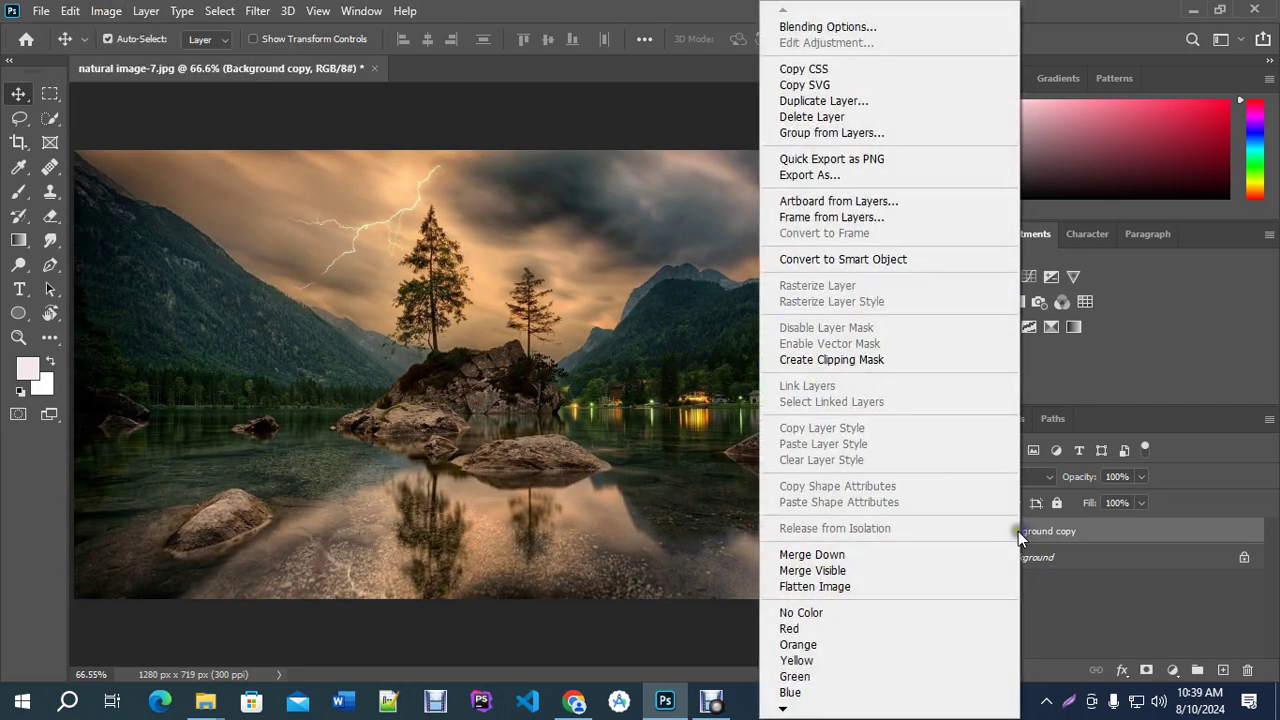
{"action": "left_click", "coordinate": [850, 262]}
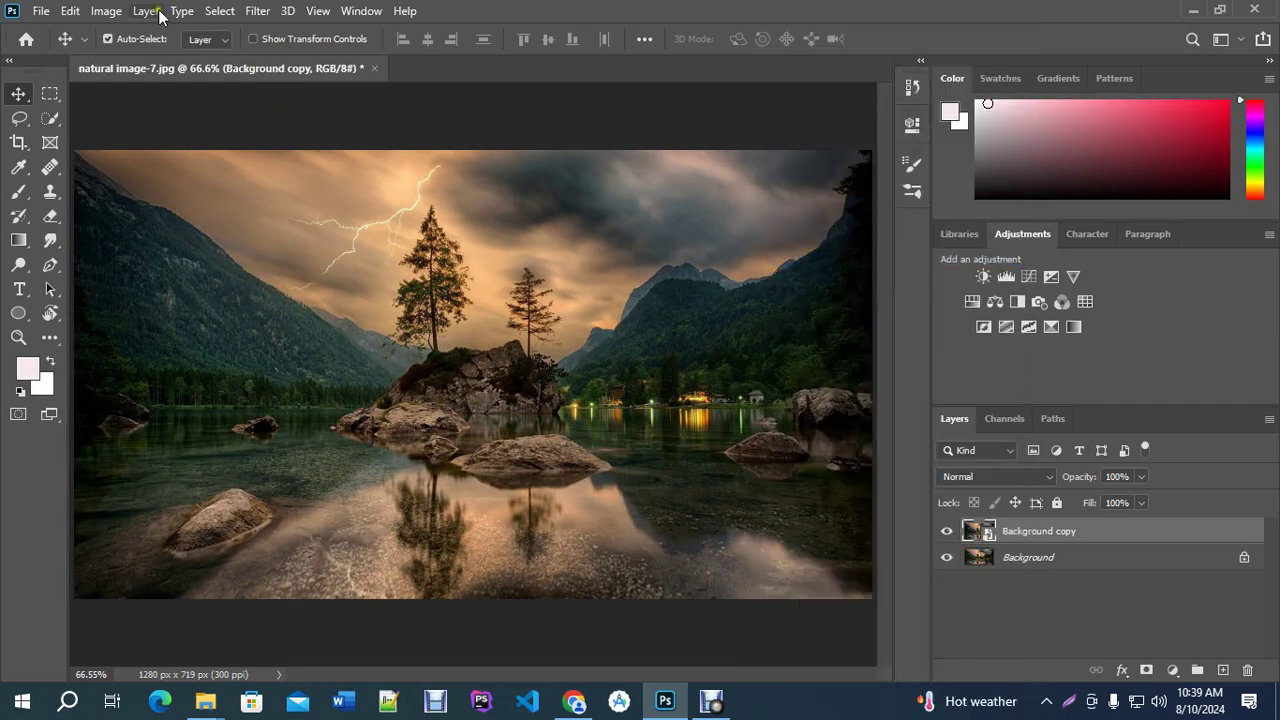
{"action": "left_click", "coordinate": [106, 11]}
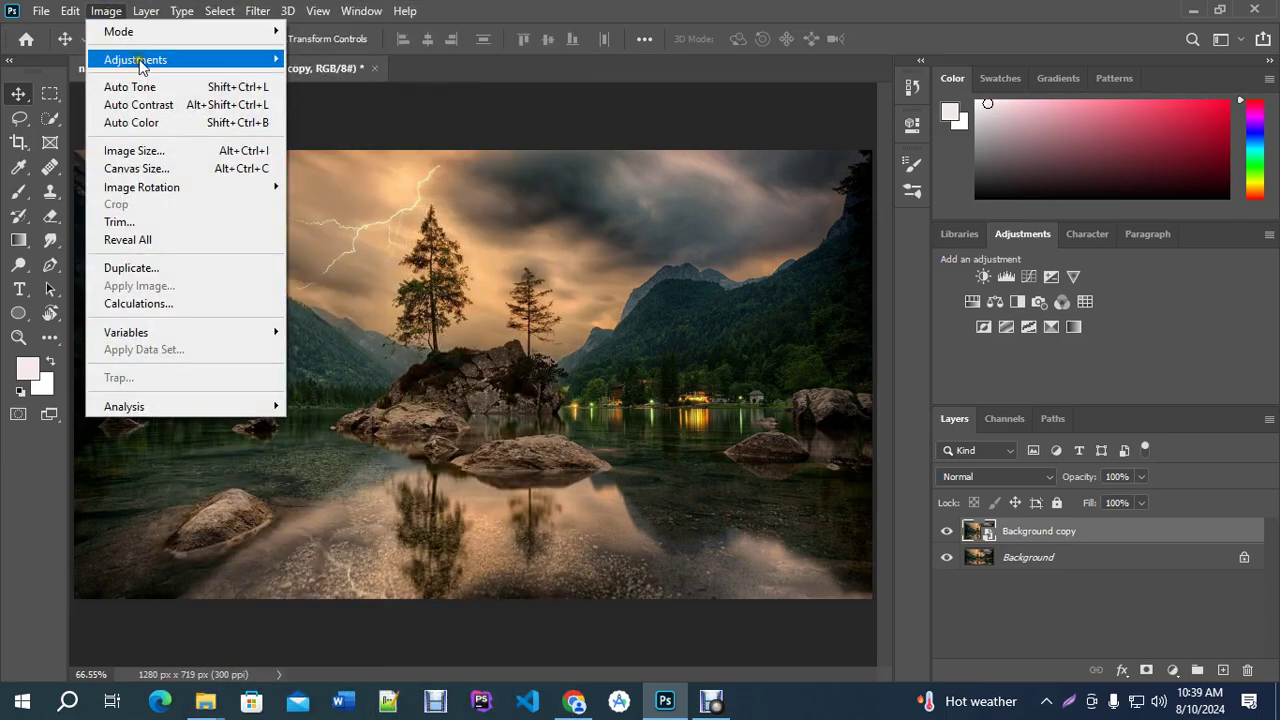
{"action": "mouse_move", "coordinate": [141, 59]}
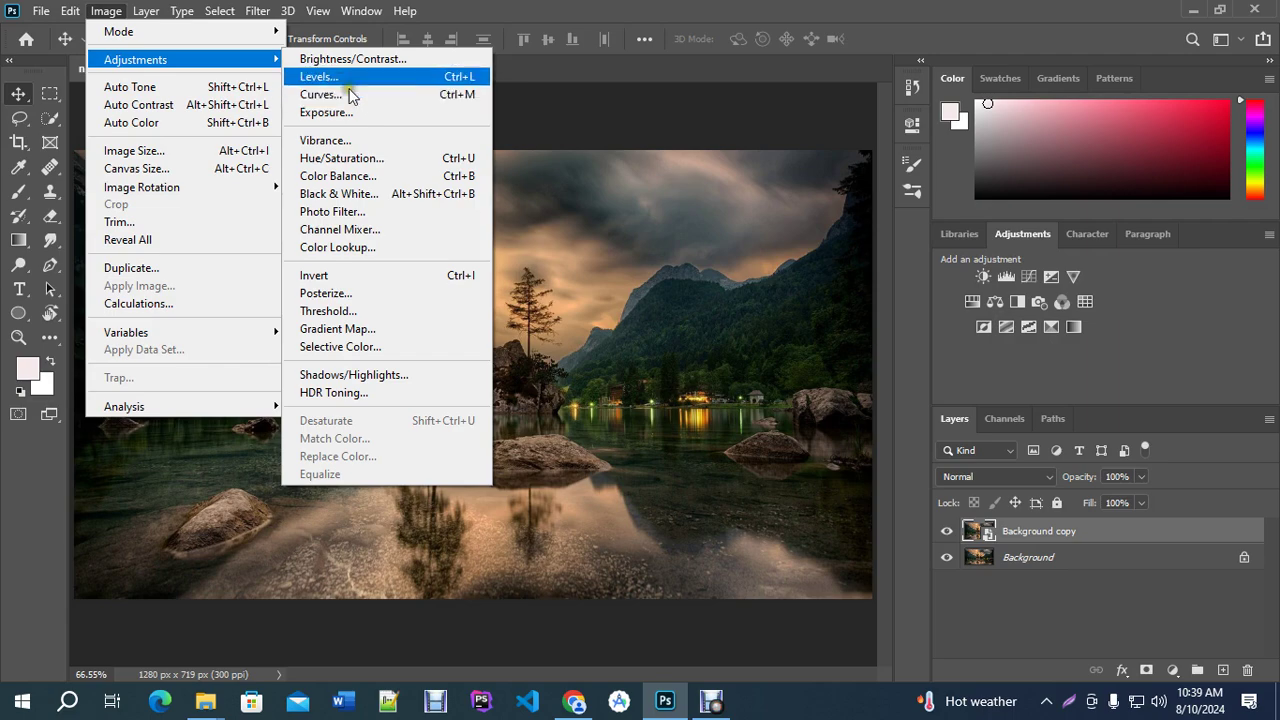
{"action": "left_click", "coordinate": [352, 78]}
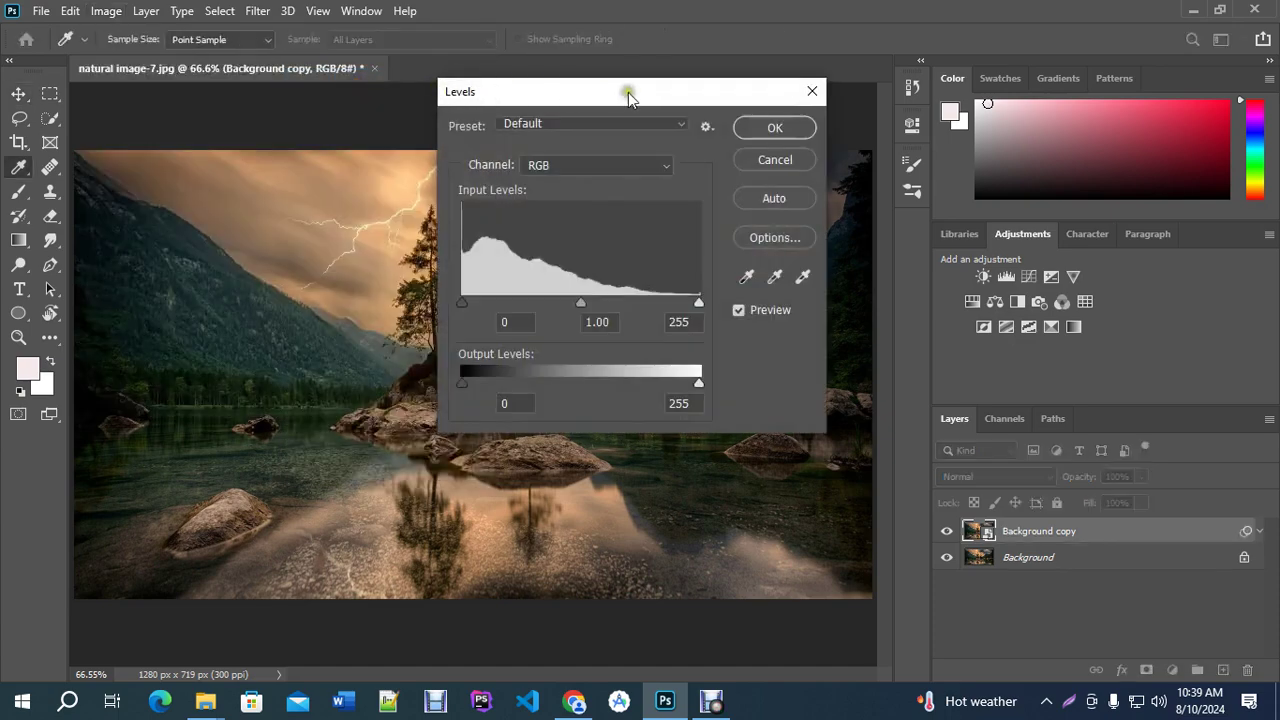
{"action": "left_click_drag", "start_coordinate": [613, 93], "coordinate": [766, 93]}
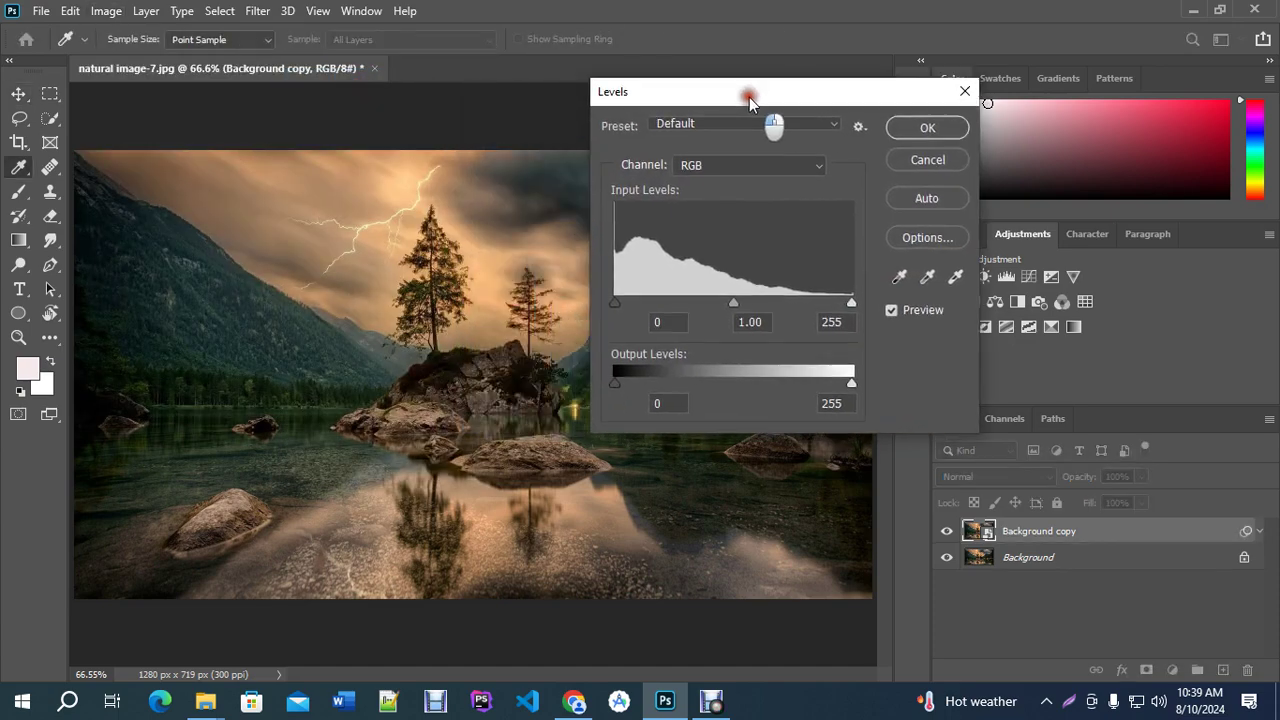
{"action": "left_click", "coordinate": [921, 157]}
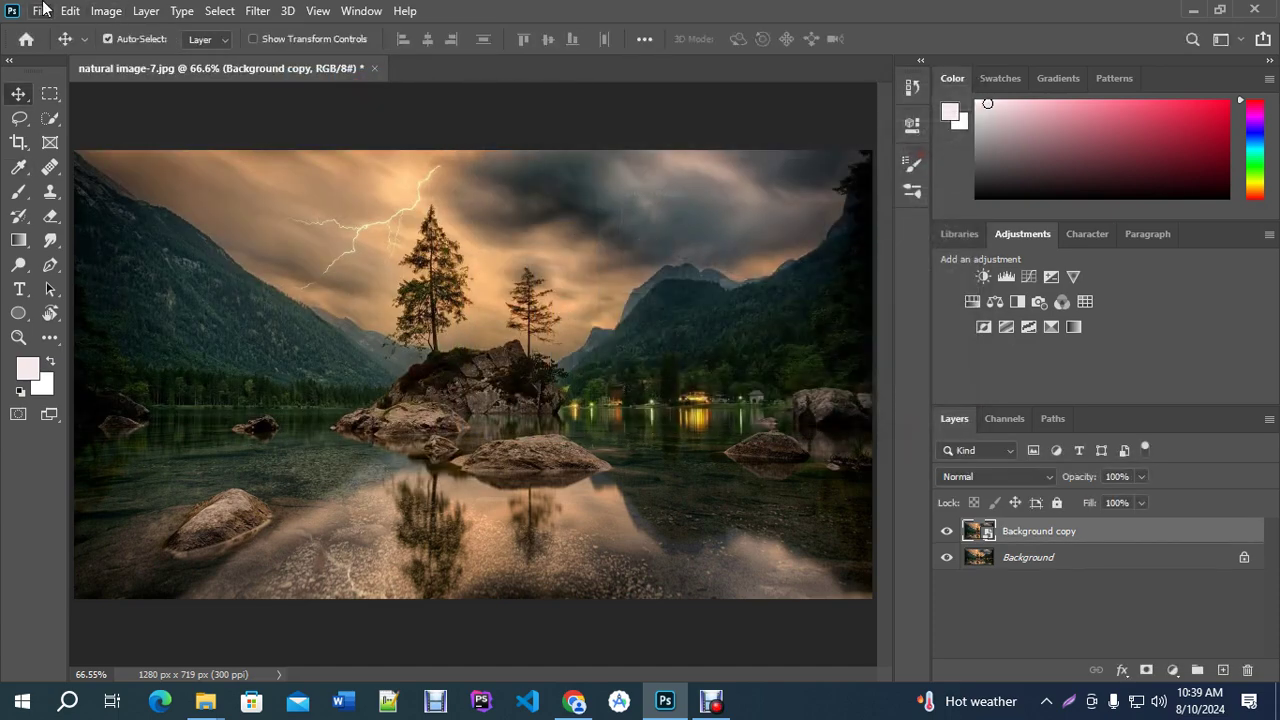
Open Levels for the Background copy and try the Darker, Increase Contrast 1 and Increase Contrast 3 presets.
{"action": "left_click", "coordinate": [102, 12]}
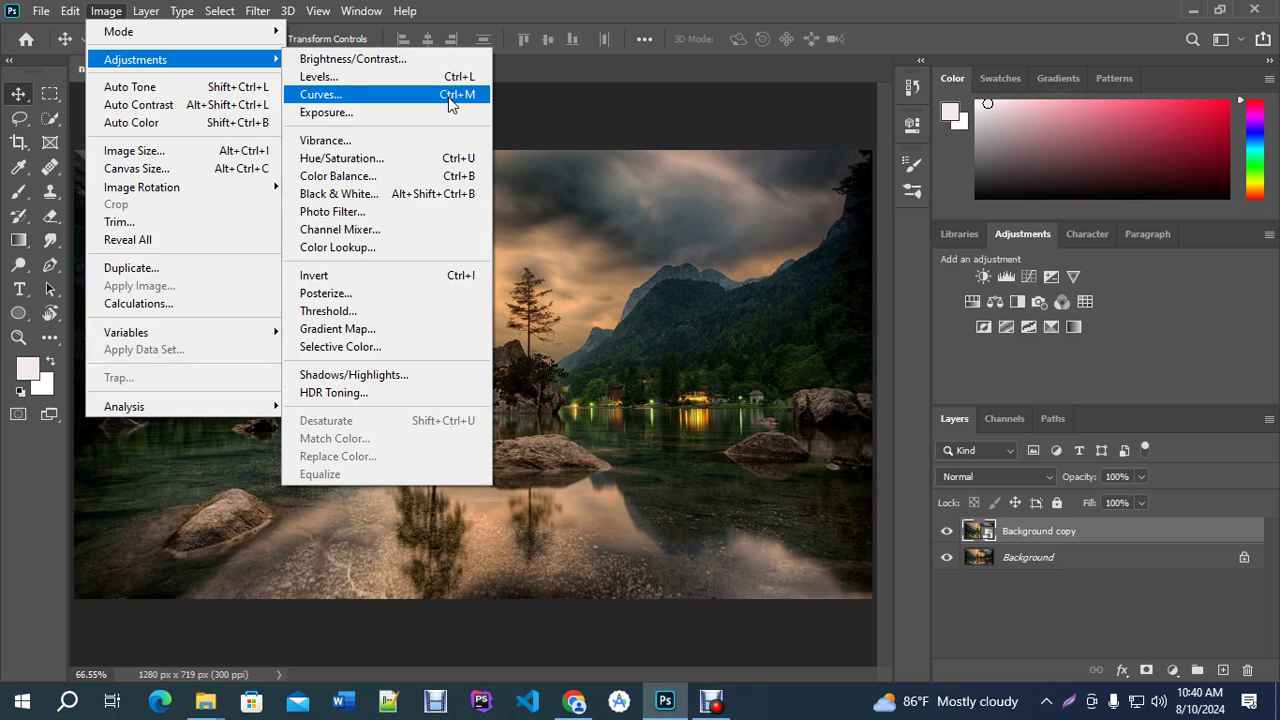
{"action": "left_click", "coordinate": [400, 76]}
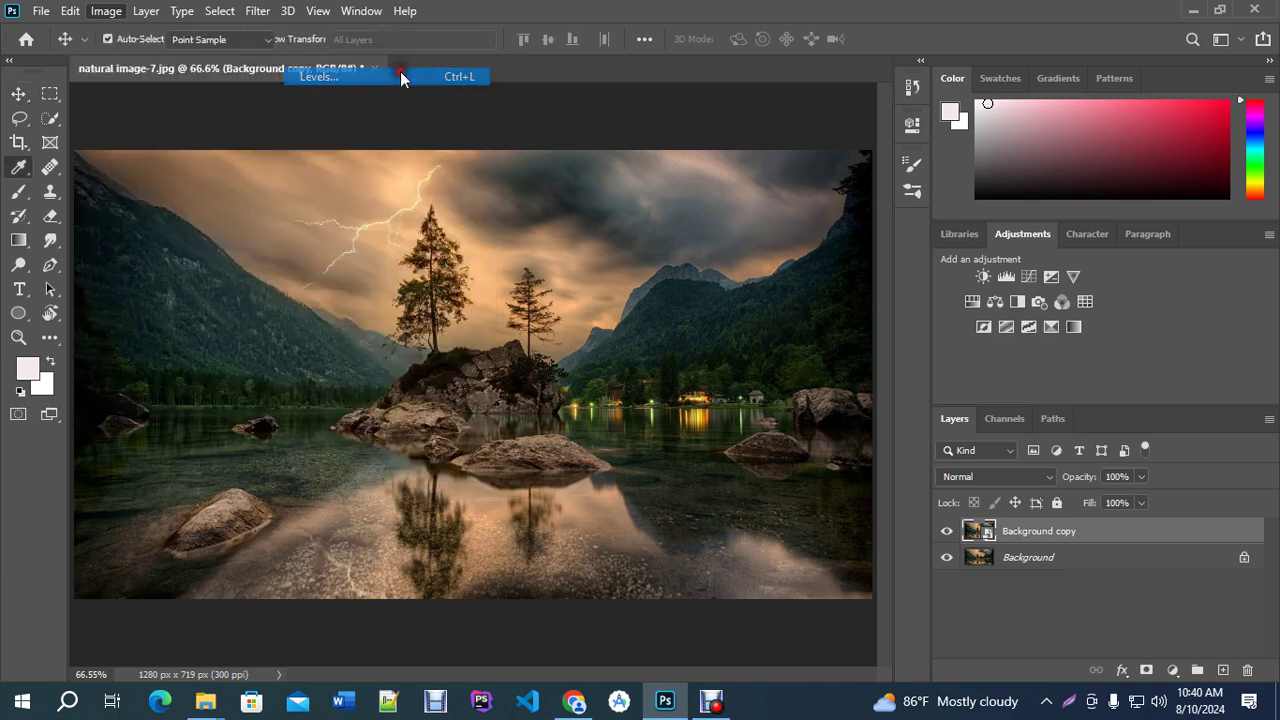
{"action": "left_click_drag", "start_coordinate": [726, 107], "coordinate": [503, 107]}
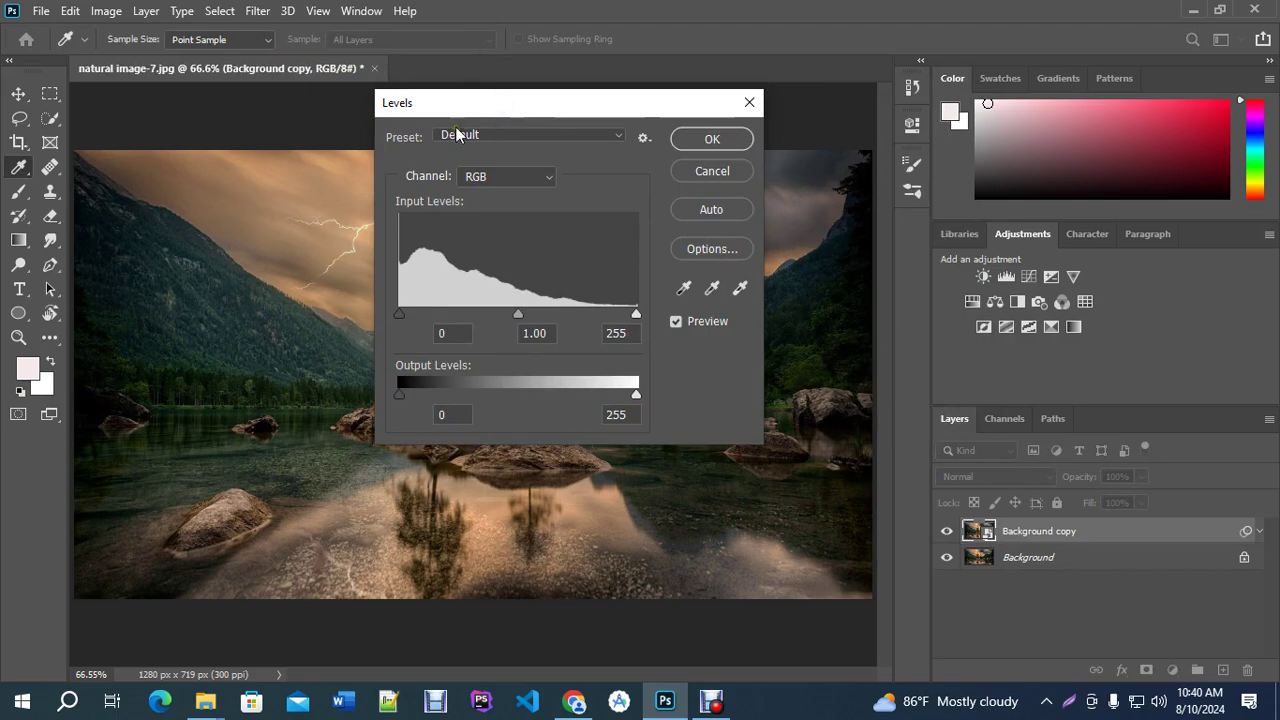
{"action": "left_click", "coordinate": [481, 128]}
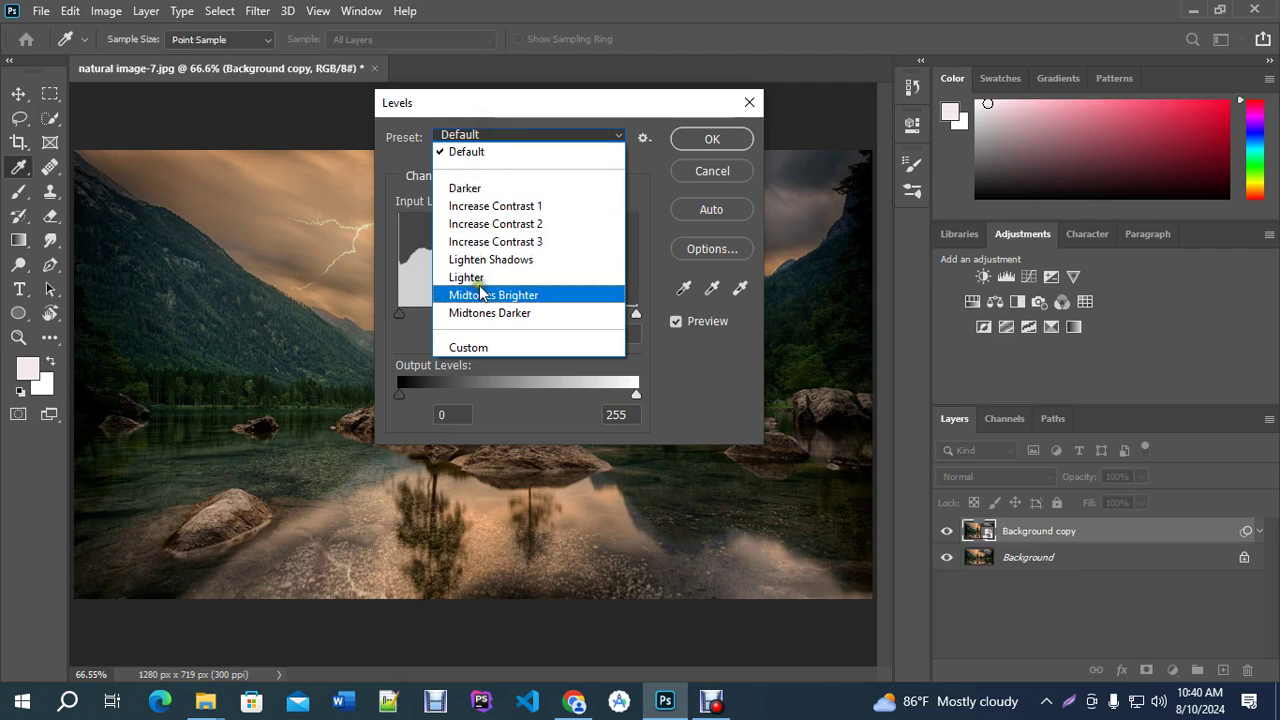
{"action": "left_click", "coordinate": [474, 190]}
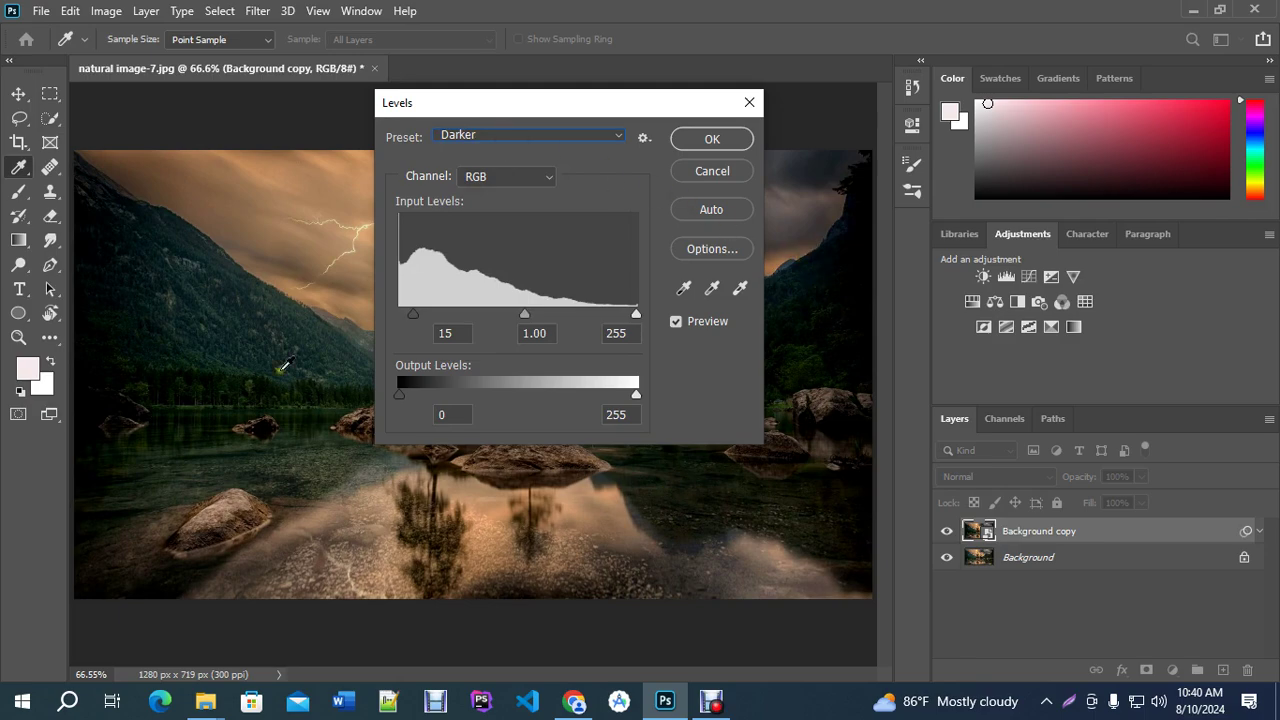
{"action": "left_click", "coordinate": [472, 137]}
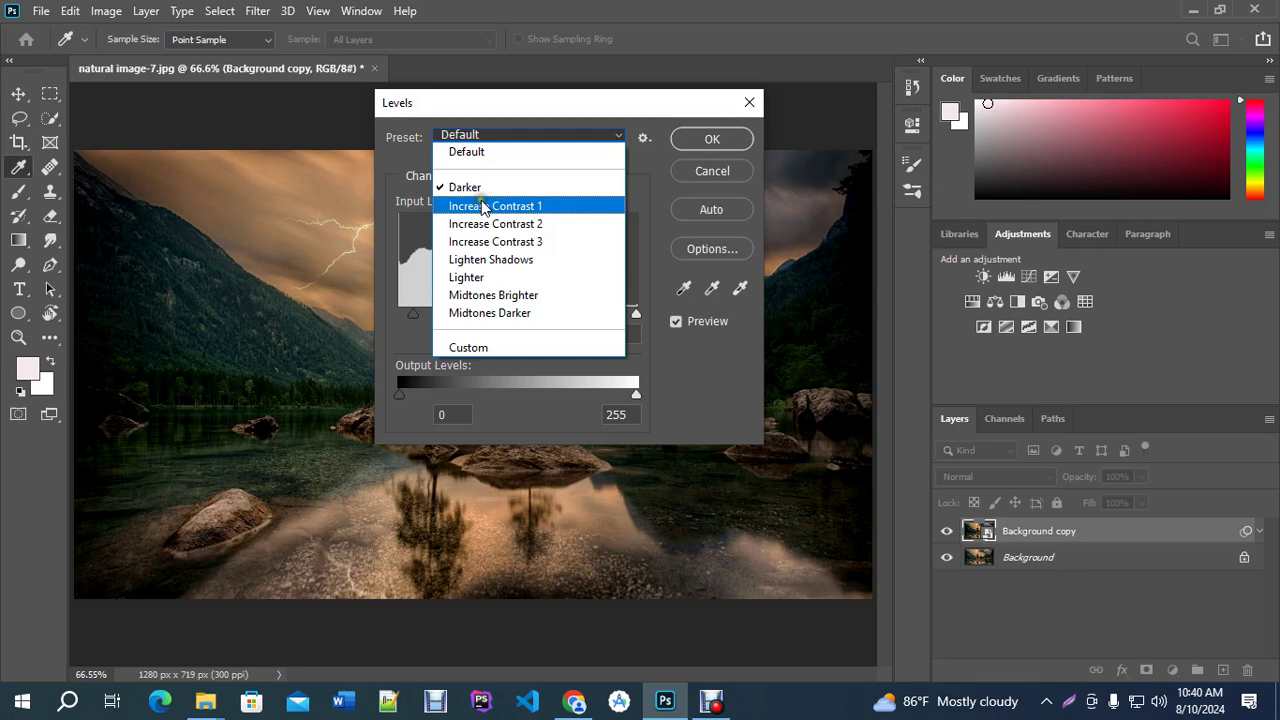
{"action": "left_click", "coordinate": [478, 196]}
{"action": "left_click", "coordinate": [469, 135]}
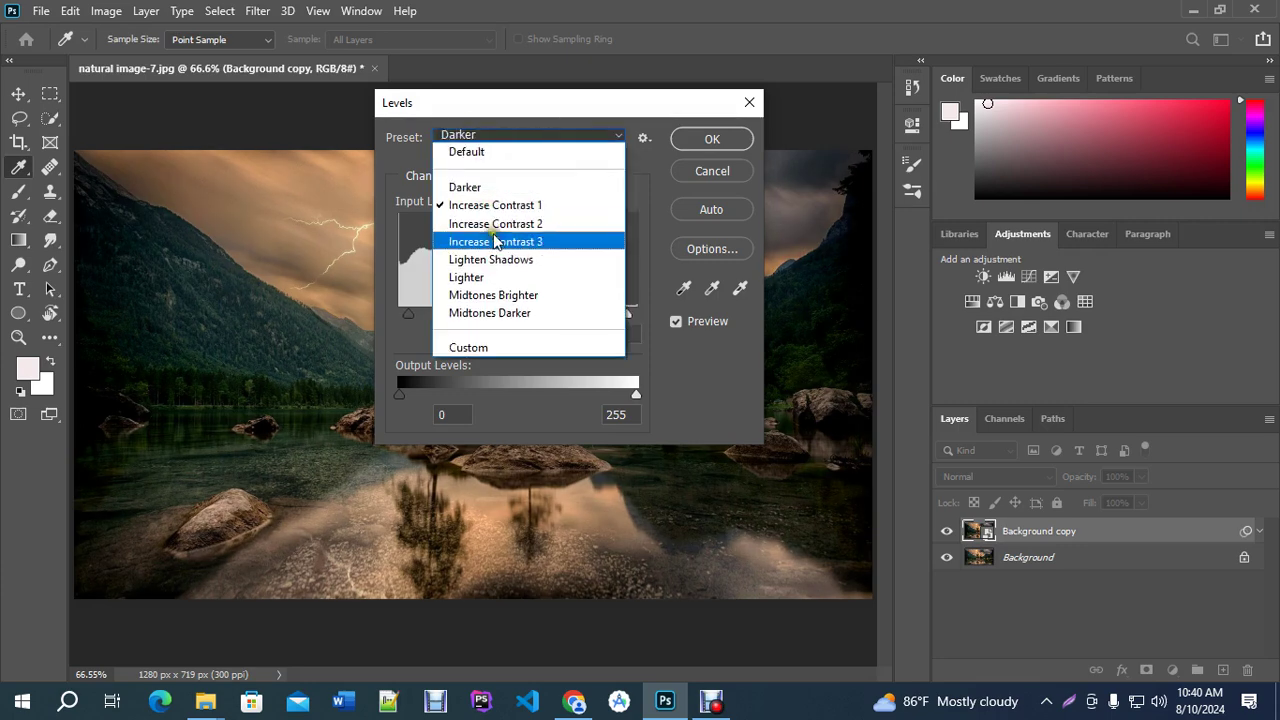
{"action": "left_click", "coordinate": [488, 242]}
Try the Lighter, Midtones Brighter and Midtones Darker Levels presets, and return the preset to Default.
{"action": "left_click", "coordinate": [488, 137]}
{"action": "left_click", "coordinate": [499, 280]}
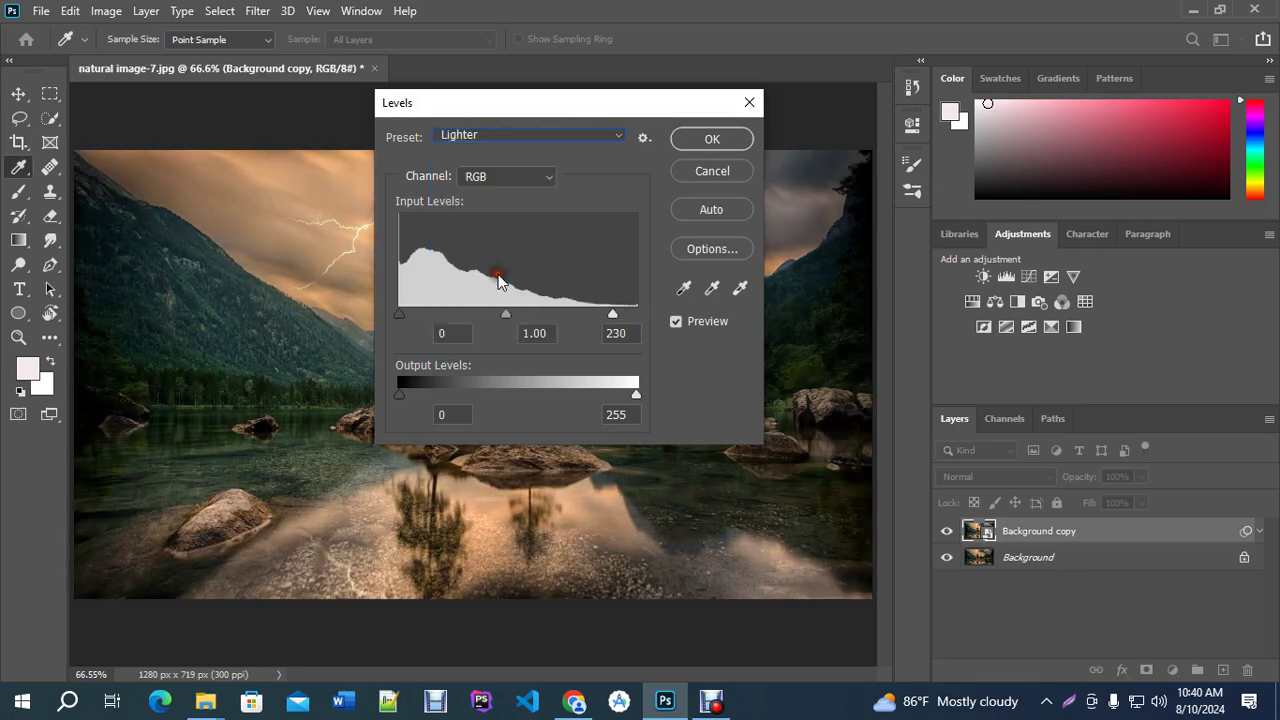
{"action": "left_click", "coordinate": [471, 135]}
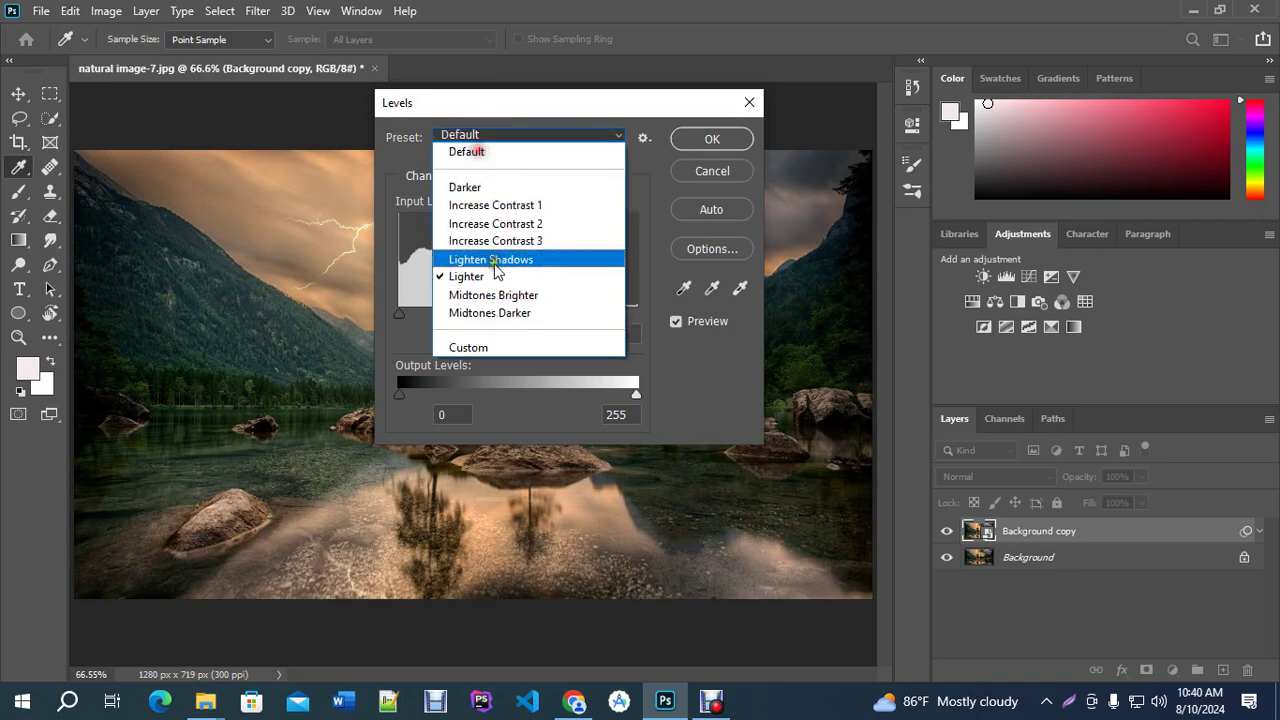
{"action": "left_click", "coordinate": [496, 291]}
{"action": "left_click", "coordinate": [477, 131]}
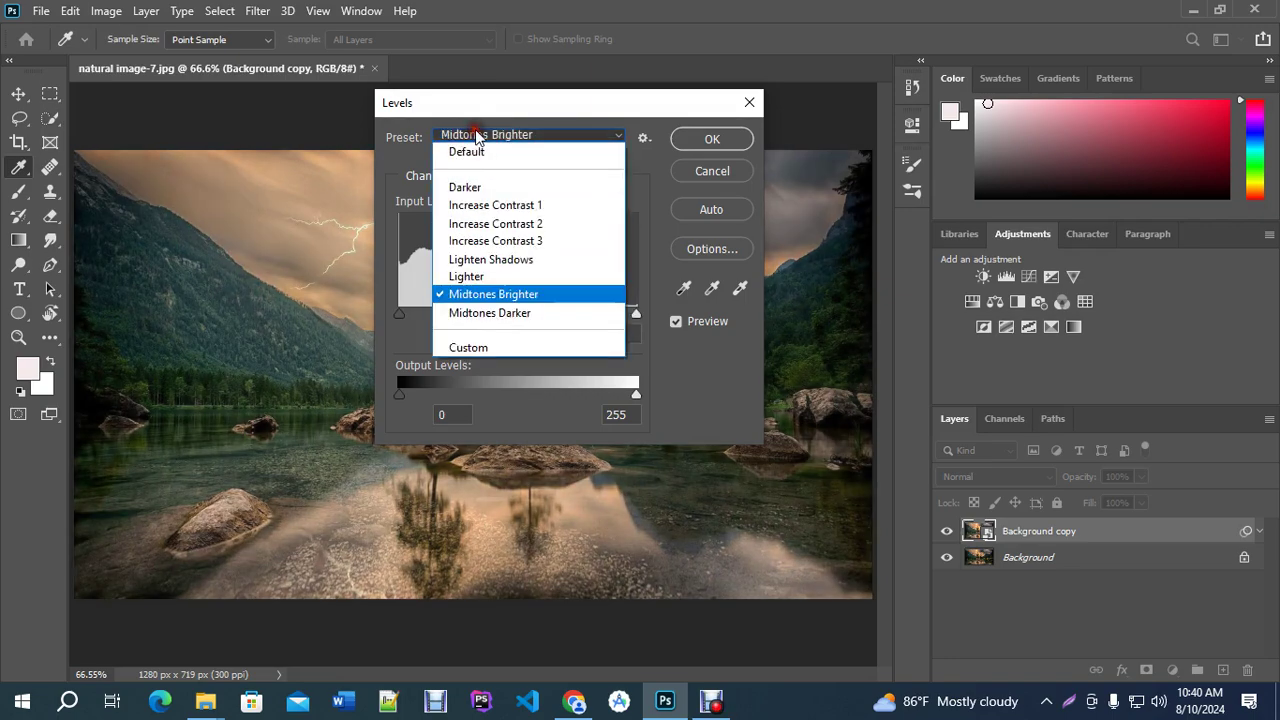
{"action": "left_click", "coordinate": [481, 314]}
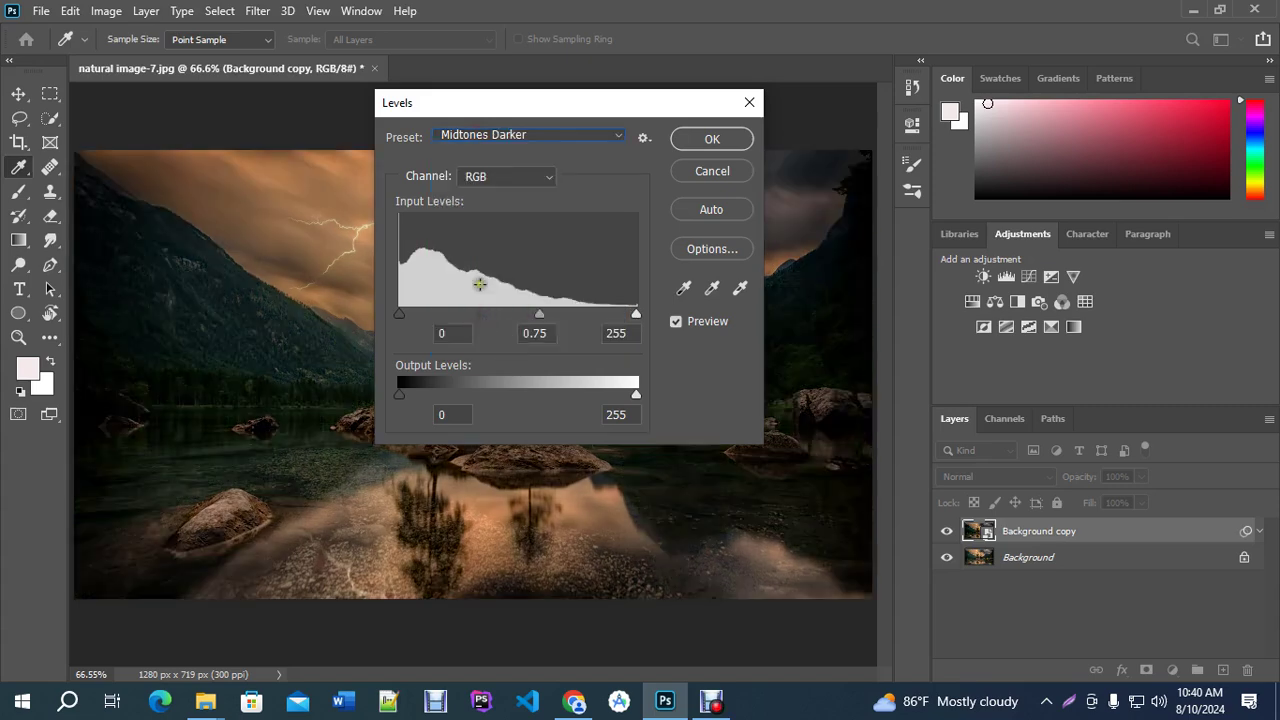
{"action": "left_click", "coordinate": [471, 134]}
{"action": "left_click", "coordinate": [468, 153]}
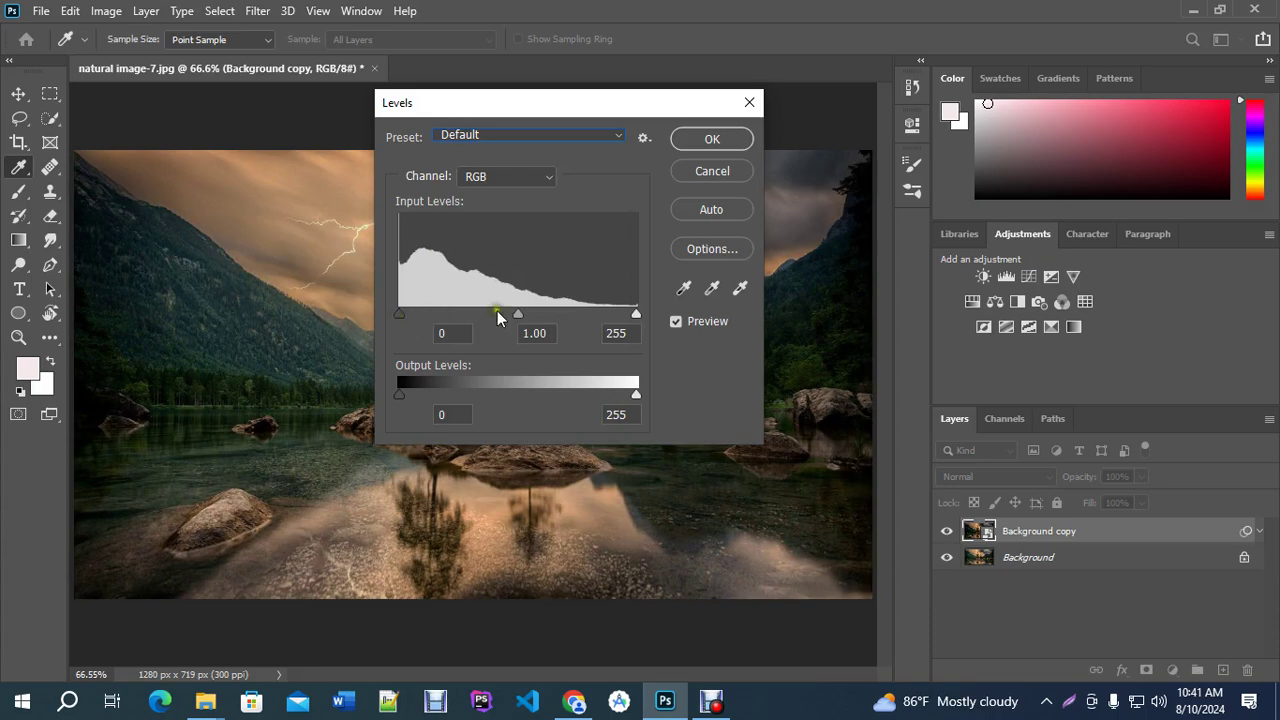
Try different shadow and highlight input levels on the Red channel and return them to 0 and 255.
{"action": "left_click_drag", "start_coordinate": [500, 107], "coordinate": [616, 106]}
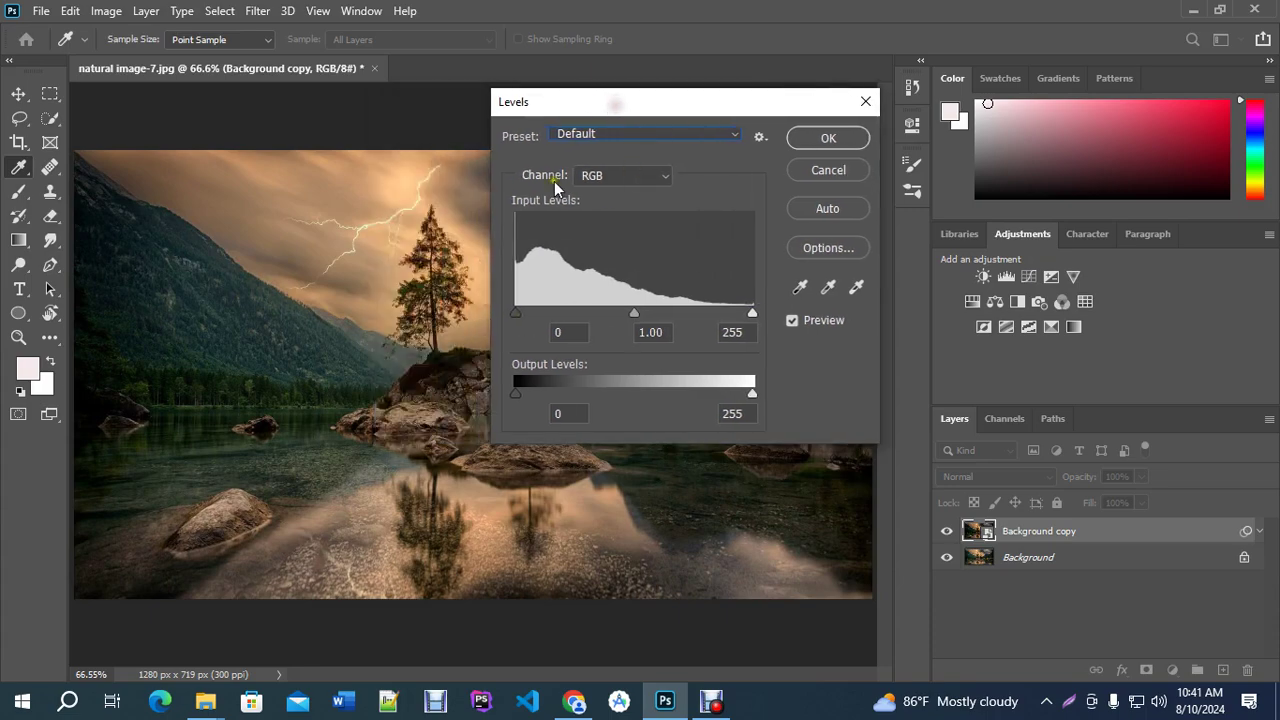
{"action": "left_click", "coordinate": [623, 178]}
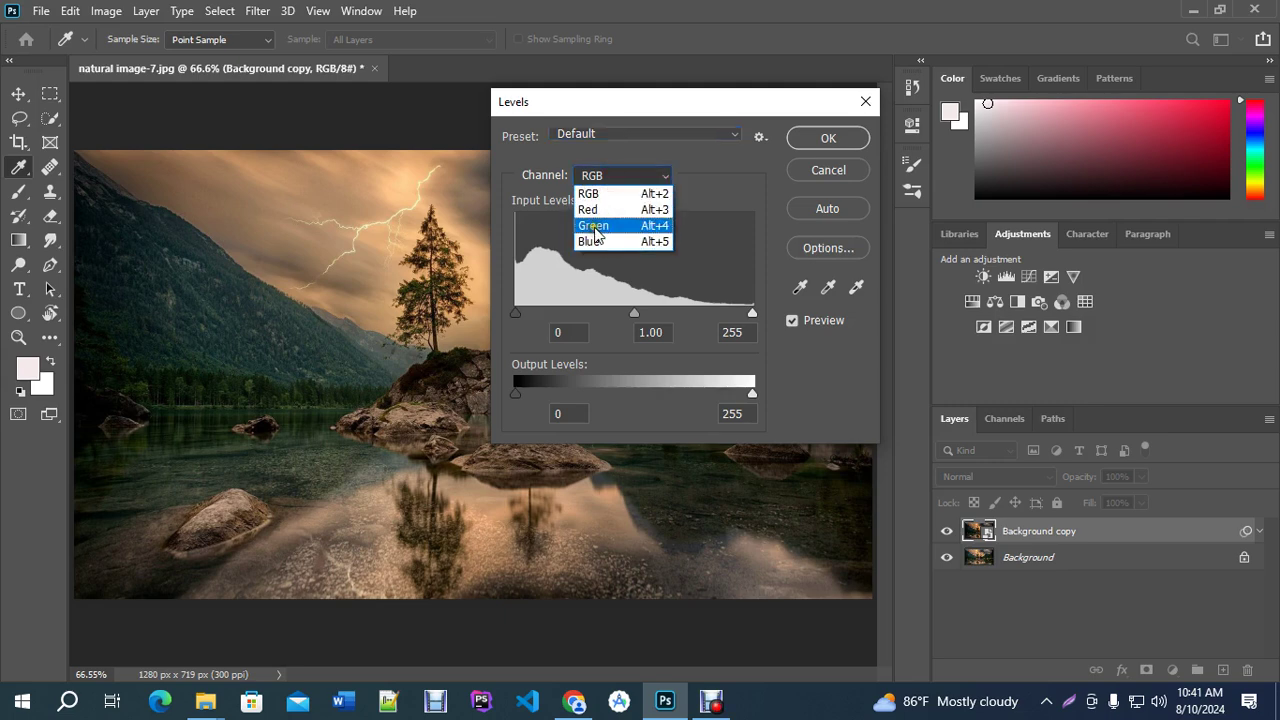
{"action": "left_click", "coordinate": [591, 212]}
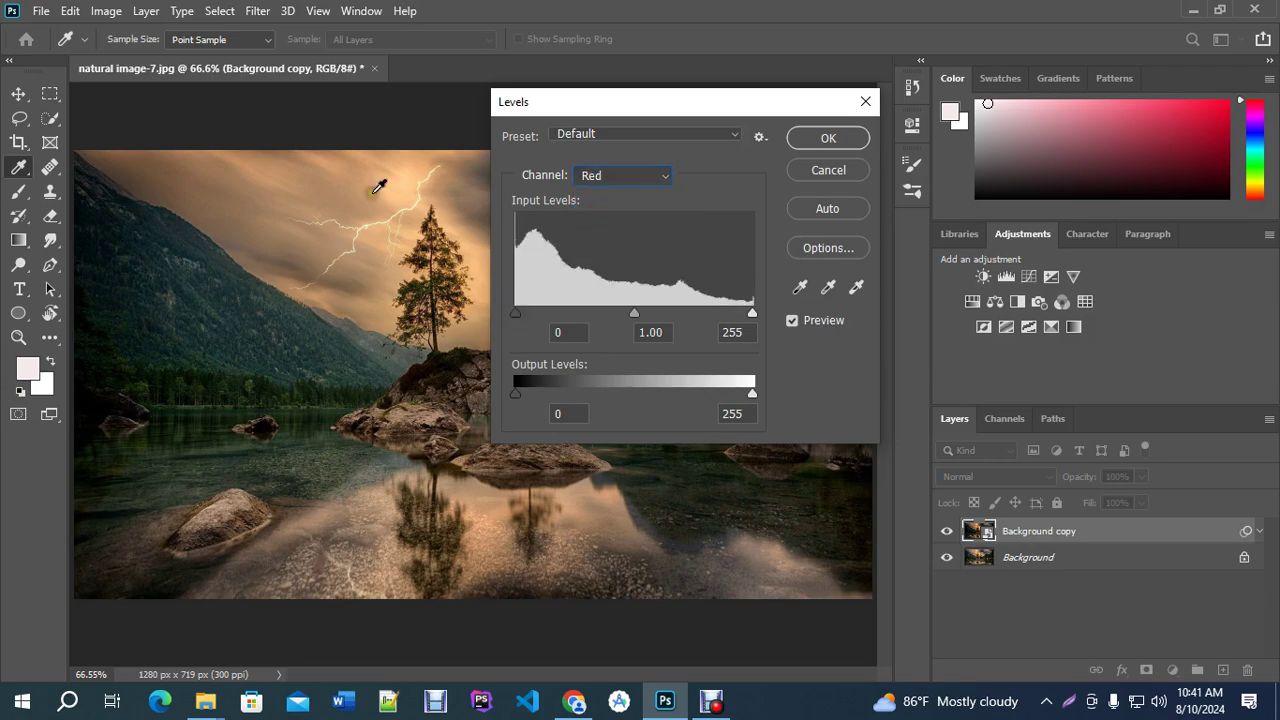
{"action": "left_click_drag", "start_coordinate": [540, 101], "coordinate": [637, 89]}
{"action": "mouse_move", "coordinate": [617, 300]}
{"action": "left_mouse_down"}
{"action": "mouse_move", "coordinate": [705, 300]}
{"action": "mouse_move", "coordinate": [603, 313]}
{"action": "left_mouse_up"}
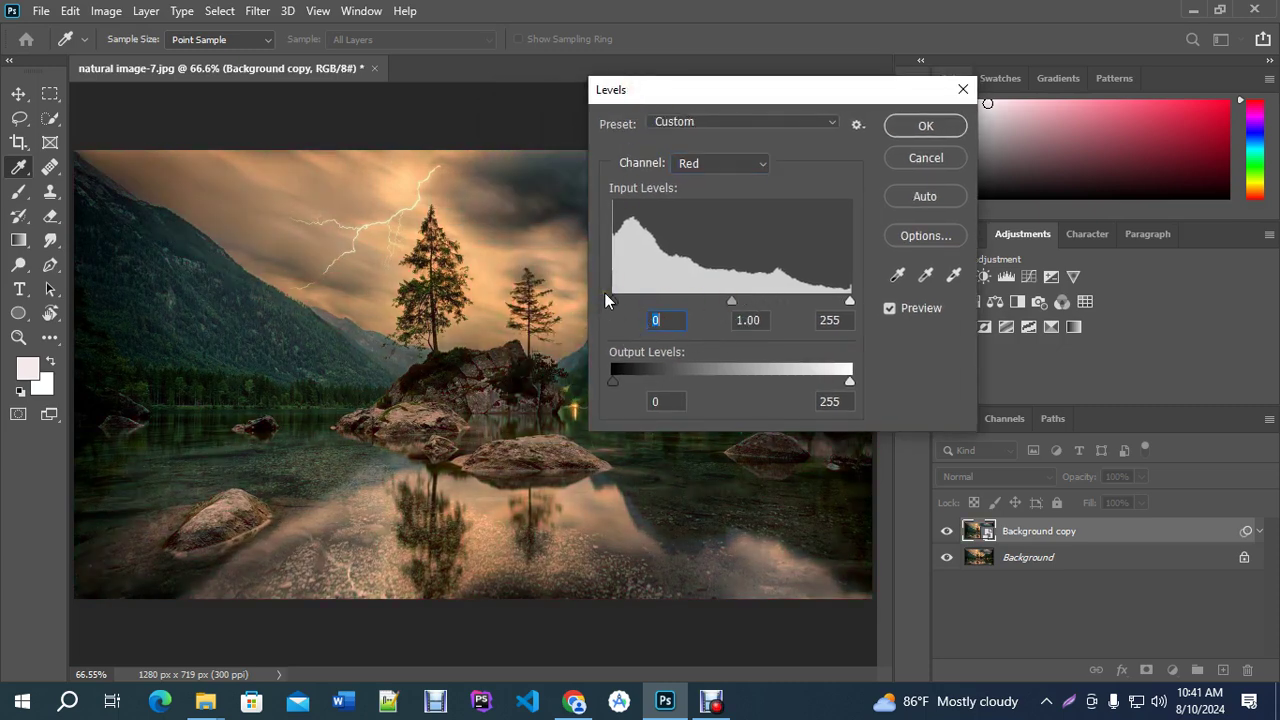
{"action": "mouse_move", "coordinate": [612, 300]}
{"action": "left_mouse_down"}
{"action": "mouse_move", "coordinate": [801, 301]}
{"action": "mouse_move", "coordinate": [590, 301]}
{"action": "left_mouse_up"}
{"action": "mouse_move", "coordinate": [849, 300]}
{"action": "left_mouse_down"}
{"action": "mouse_move", "coordinate": [706, 302]}
{"action": "mouse_move", "coordinate": [705, 318]}
{"action": "mouse_move", "coordinate": [850, 301]}
{"action": "left_mouse_up"}
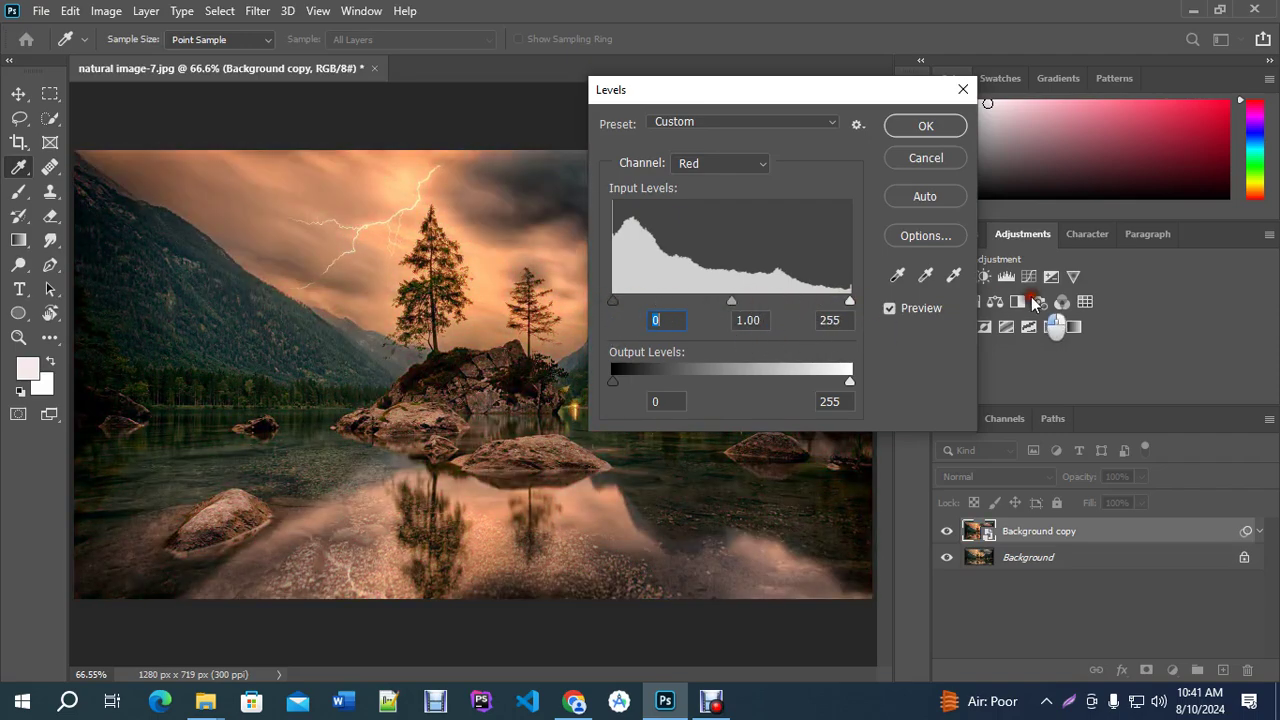
Switch the Levels channel back to RGB and cancel the adjustment.
{"action": "left_click", "coordinate": [708, 168]}
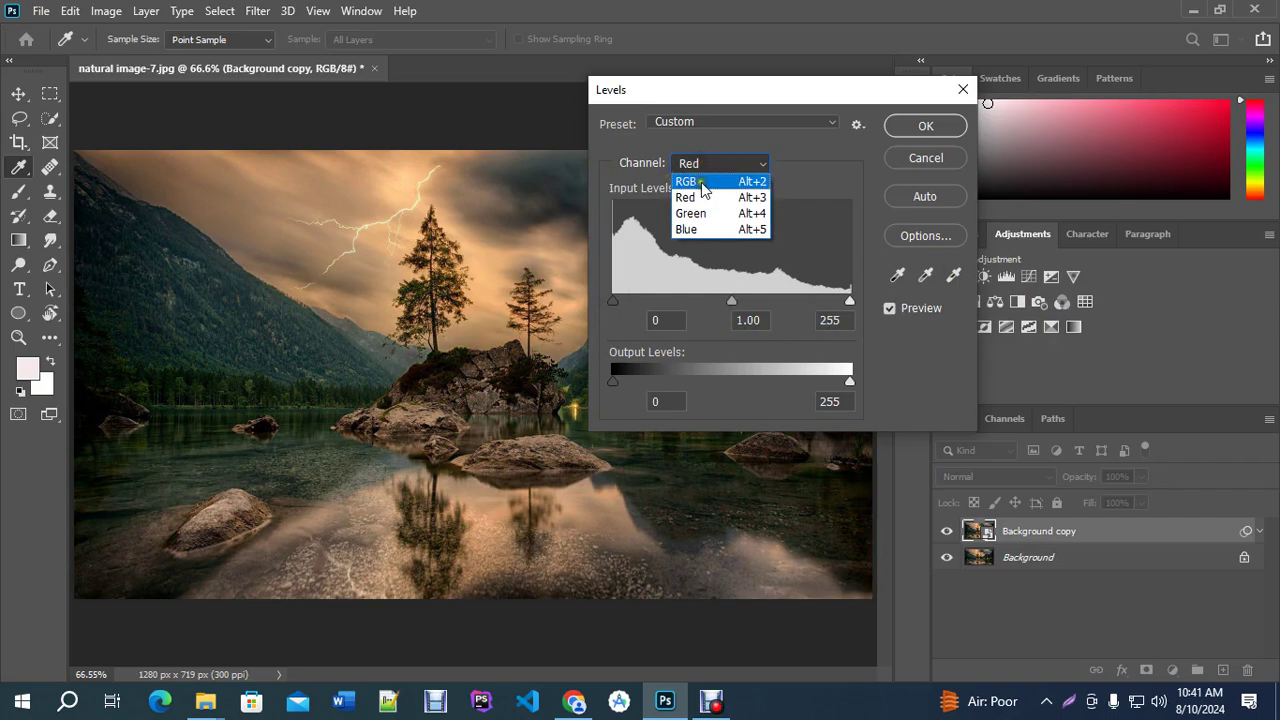
{"action": "left_click", "coordinate": [704, 187]}
{"action": "left_click_drag", "start_coordinate": [679, 104], "coordinate": [544, 104]}
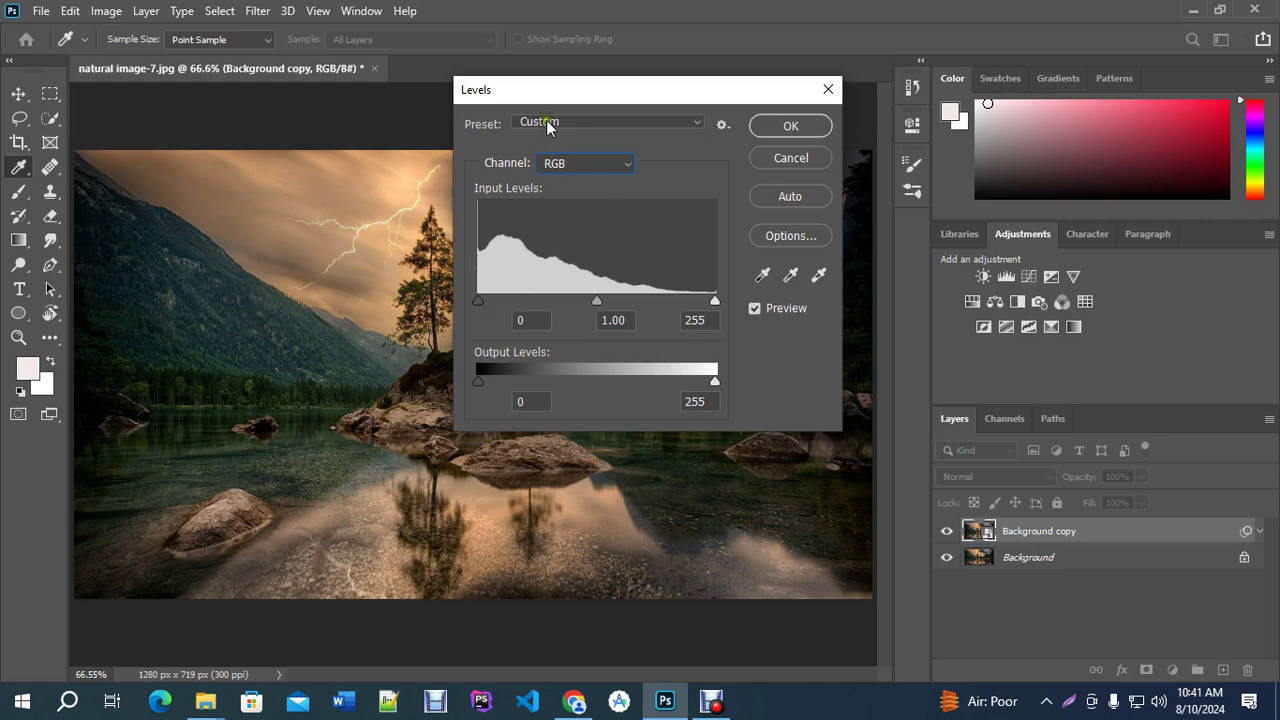
{"action": "left_click_drag", "start_coordinate": [530, 89], "coordinate": [622, 92]}
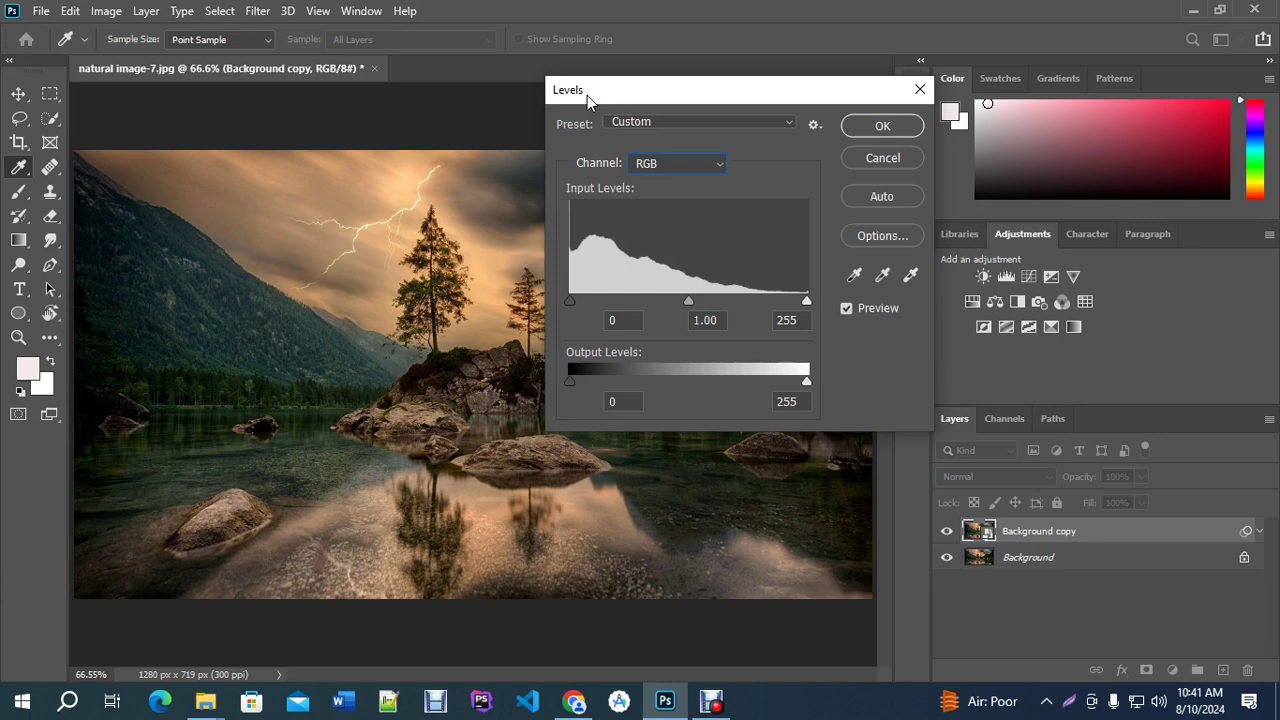
{"action": "left_click", "coordinate": [880, 158]}
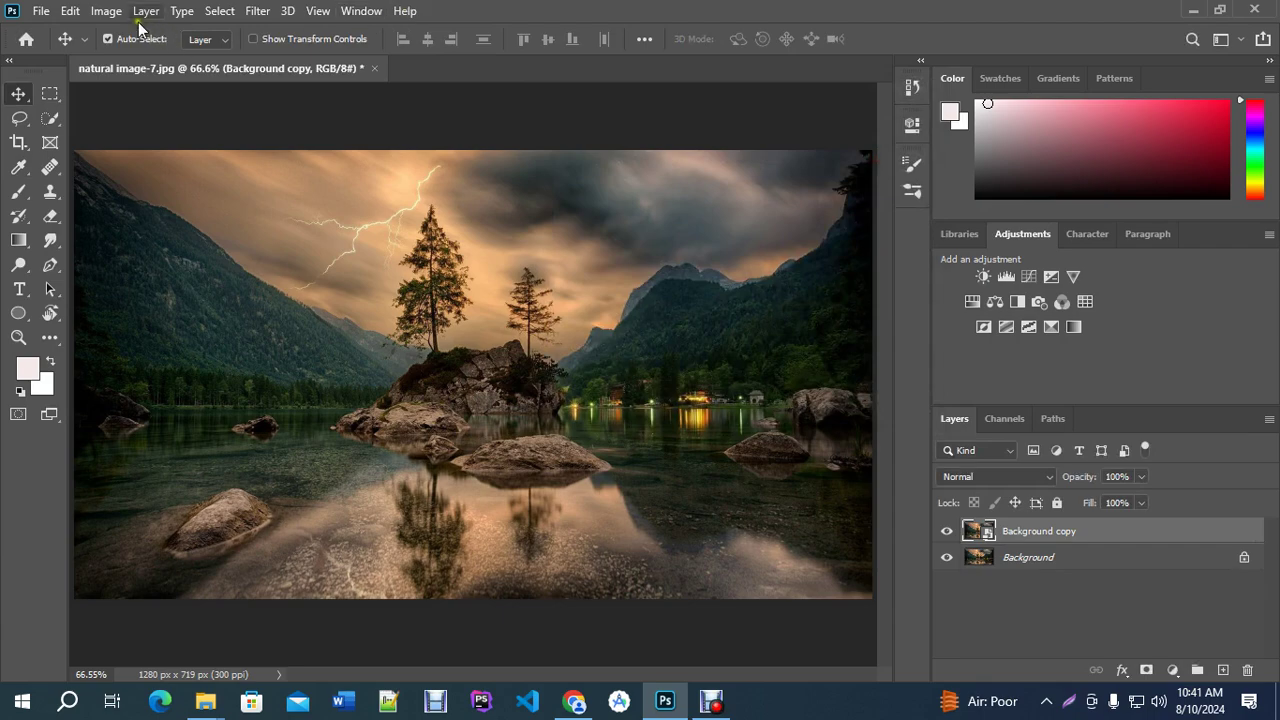
{"action": "left_click", "coordinate": [106, 10]}
{"action": "mouse_move", "coordinate": [111, 62]}
{"action": "left_click", "coordinate": [333, 94]}
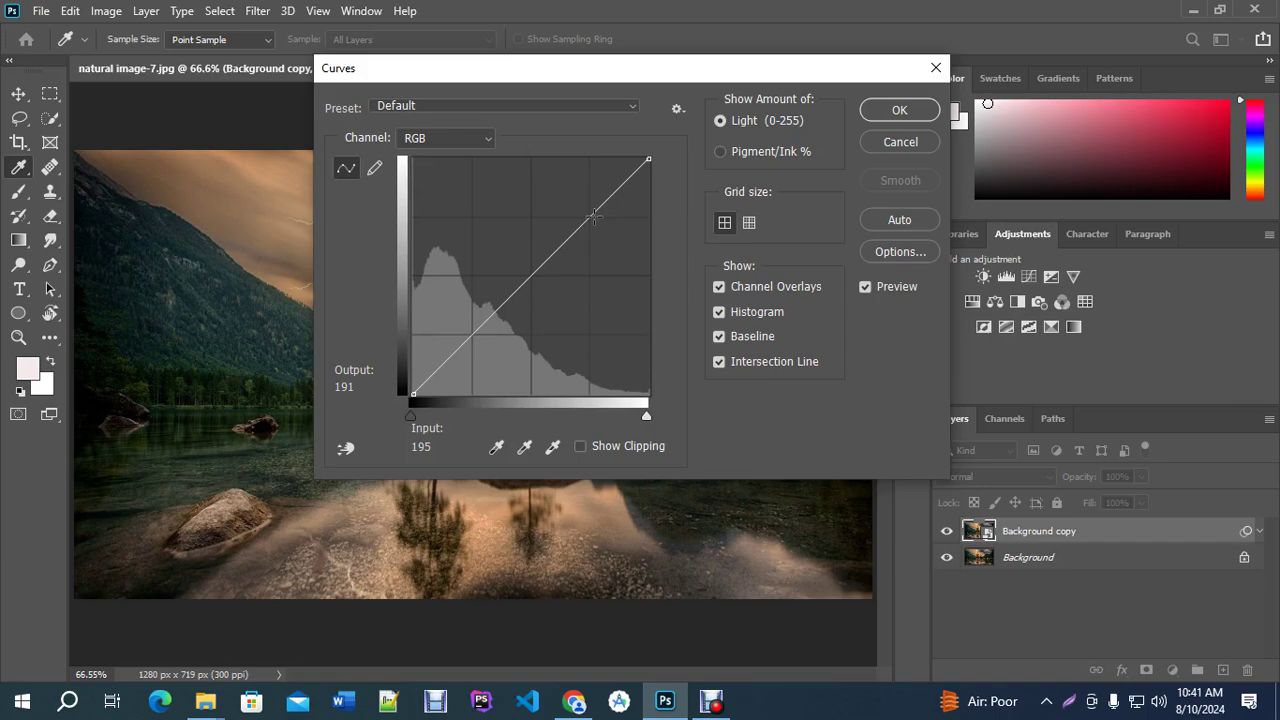
{"action": "left_click", "coordinate": [900, 141]}
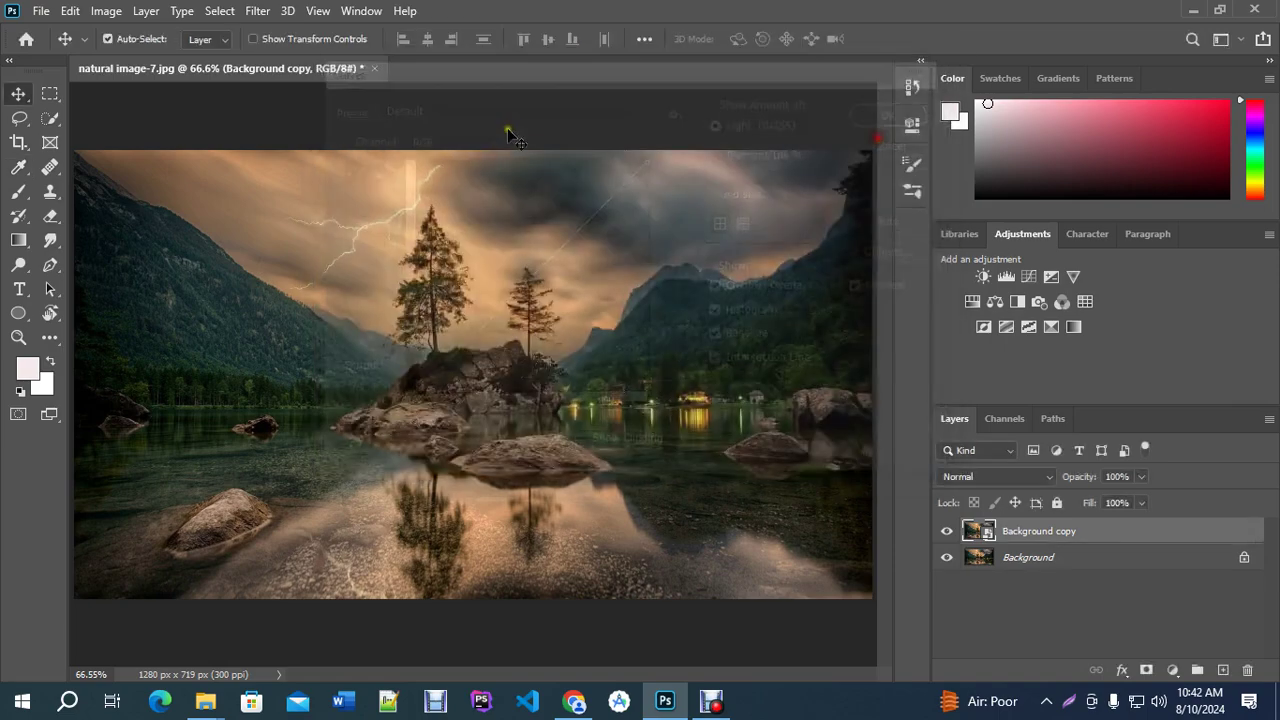
Open the Levels and Curves adjustments for the Background copy to look at their dialogs, and cancel each one.
{"action": "left_click", "coordinate": [106, 10]}
{"action": "mouse_move", "coordinate": [113, 59]}
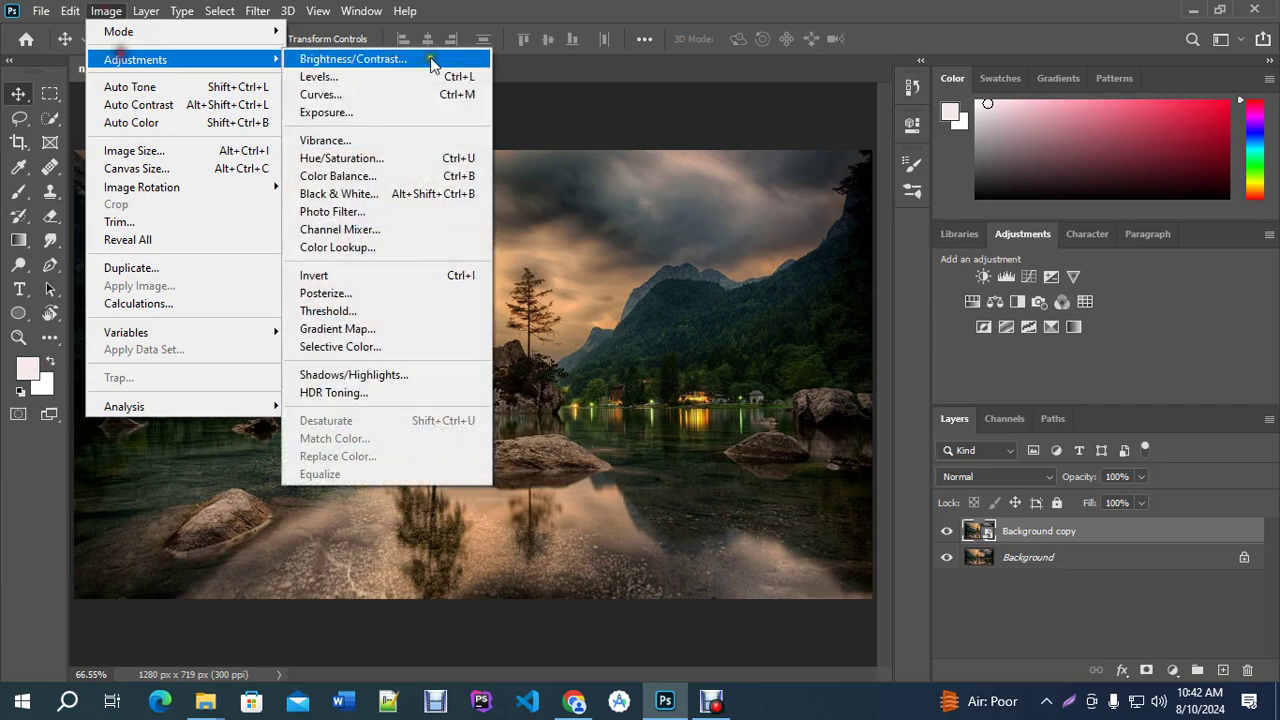
{"action": "left_click", "coordinate": [351, 77]}
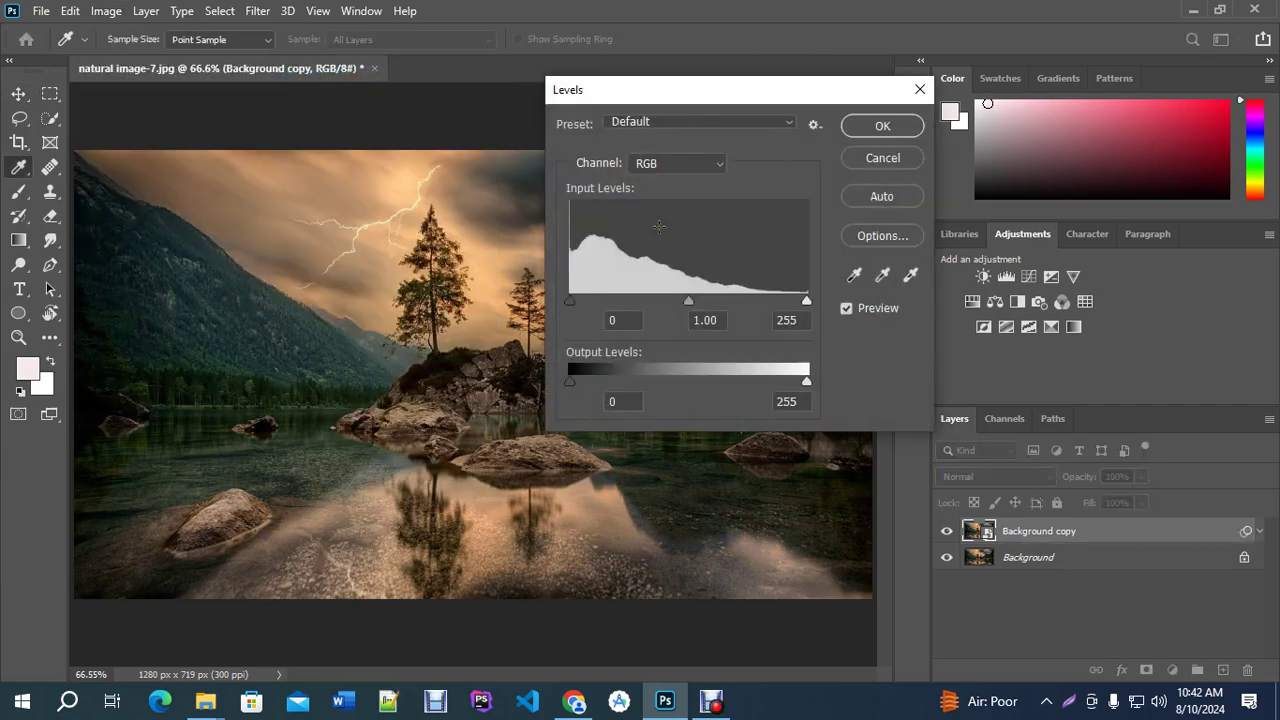
{"action": "left_click", "coordinate": [881, 156]}
{"action": "left_click", "coordinate": [106, 10]}
{"action": "mouse_move", "coordinate": [193, 61]}
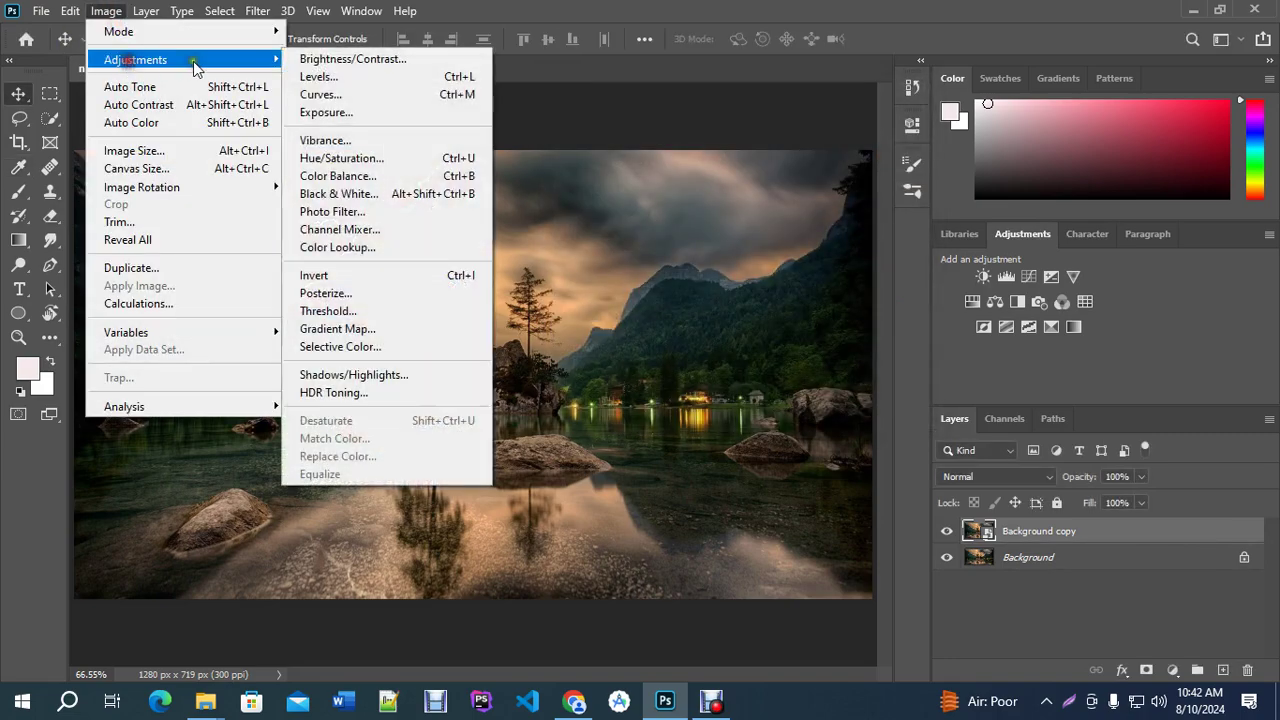
{"action": "left_click", "coordinate": [350, 96]}
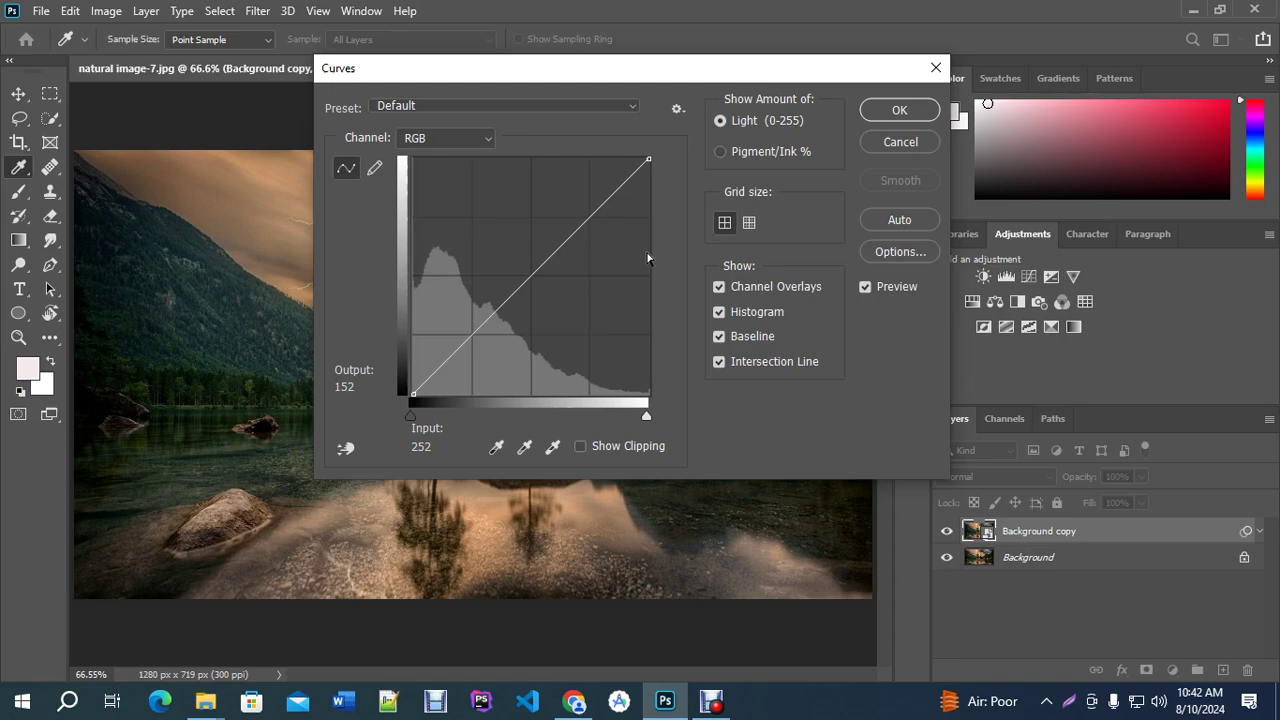
{"action": "left_click", "coordinate": [897, 143]}
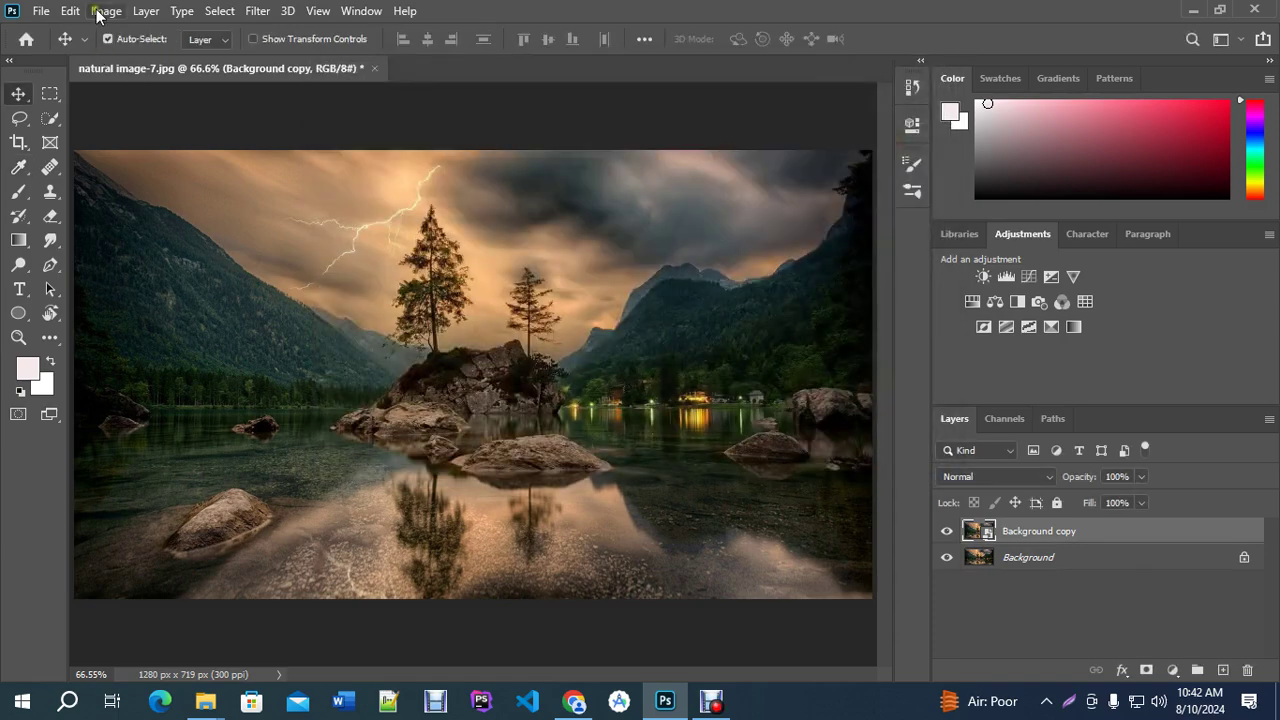
Reopen Levels for the Background copy, try a shadow input level of 11, and return it to 0.
{"action": "left_click", "coordinate": [98, 15]}
{"action": "mouse_move", "coordinate": [125, 57]}
{"action": "left_click", "coordinate": [512, 80]}
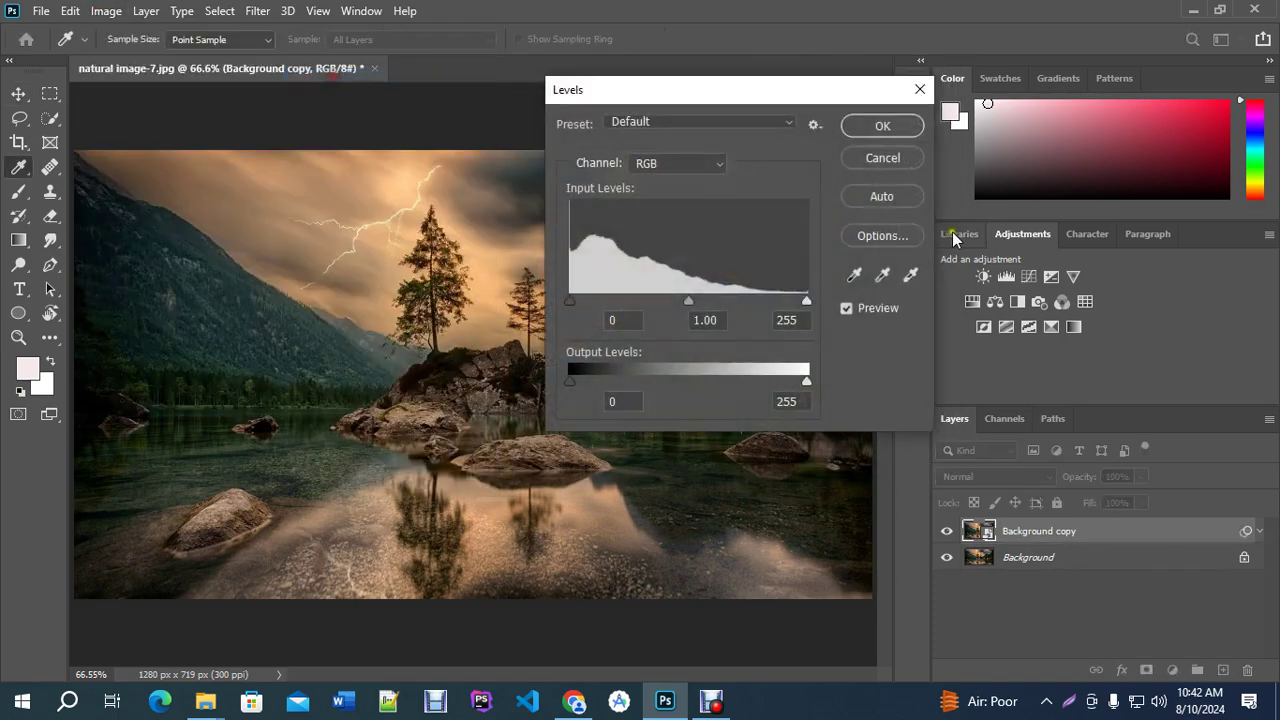
{"action": "left_click_drag", "start_coordinate": [745, 98], "coordinate": [980, 109]}
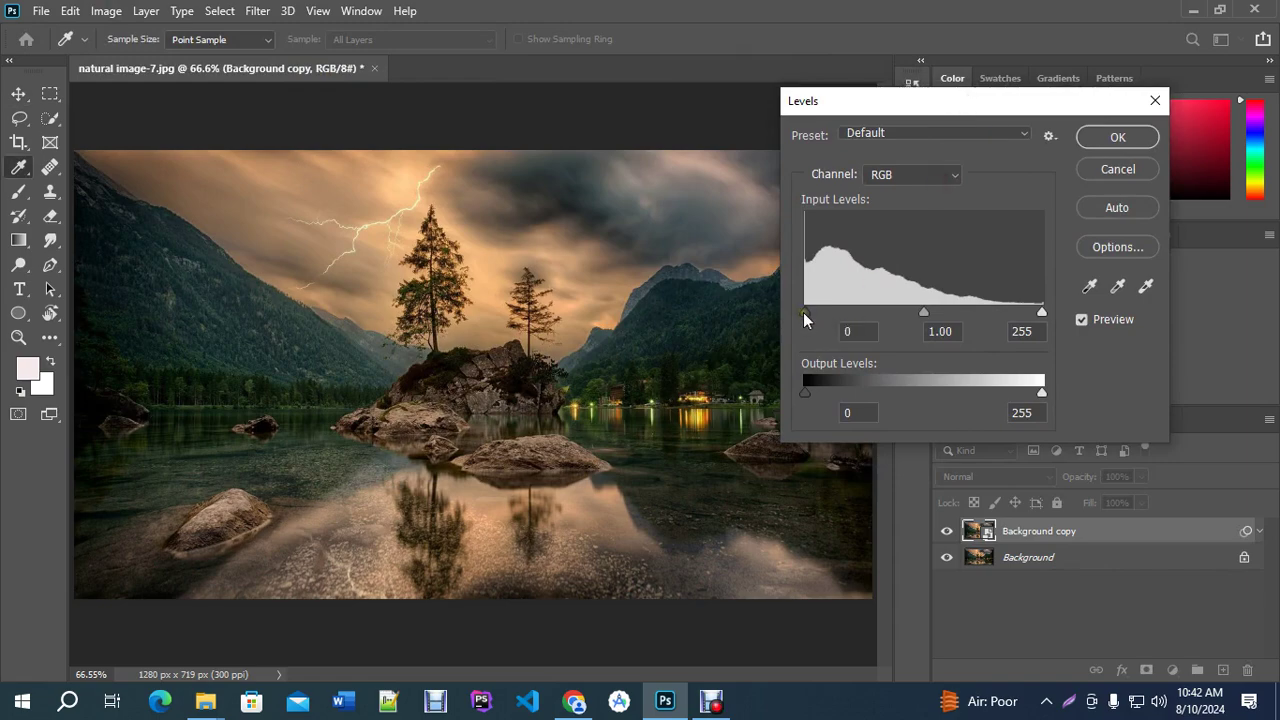
{"action": "mouse_move", "coordinate": [804, 313]}
{"action": "left_mouse_down"}
{"action": "mouse_move", "coordinate": [940, 316]}
{"action": "mouse_move", "coordinate": [803, 316]}
{"action": "mouse_move", "coordinate": [871, 316]}
{"action": "mouse_move", "coordinate": [783, 304]}
{"action": "mouse_move", "coordinate": [822, 318]}
{"action": "mouse_move", "coordinate": [792, 313]}
{"action": "mouse_move", "coordinate": [891, 311]}
{"action": "mouse_move", "coordinate": [794, 298]}
{"action": "left_mouse_up"}
{"action": "left_click_drag", "start_coordinate": [1044, 310], "coordinate": [1100, 320]}
{"action": "mouse_move", "coordinate": [1043, 316]}
{"action": "left_mouse_down"}
{"action": "mouse_move", "coordinate": [983, 329]}
{"action": "mouse_move", "coordinate": [1020, 329]}
{"action": "mouse_move", "coordinate": [1000, 336]}
{"action": "mouse_move", "coordinate": [974, 331]}
{"action": "mouse_move", "coordinate": [1034, 334]}
{"action": "mouse_move", "coordinate": [1063, 311]}
{"action": "left_mouse_up"}
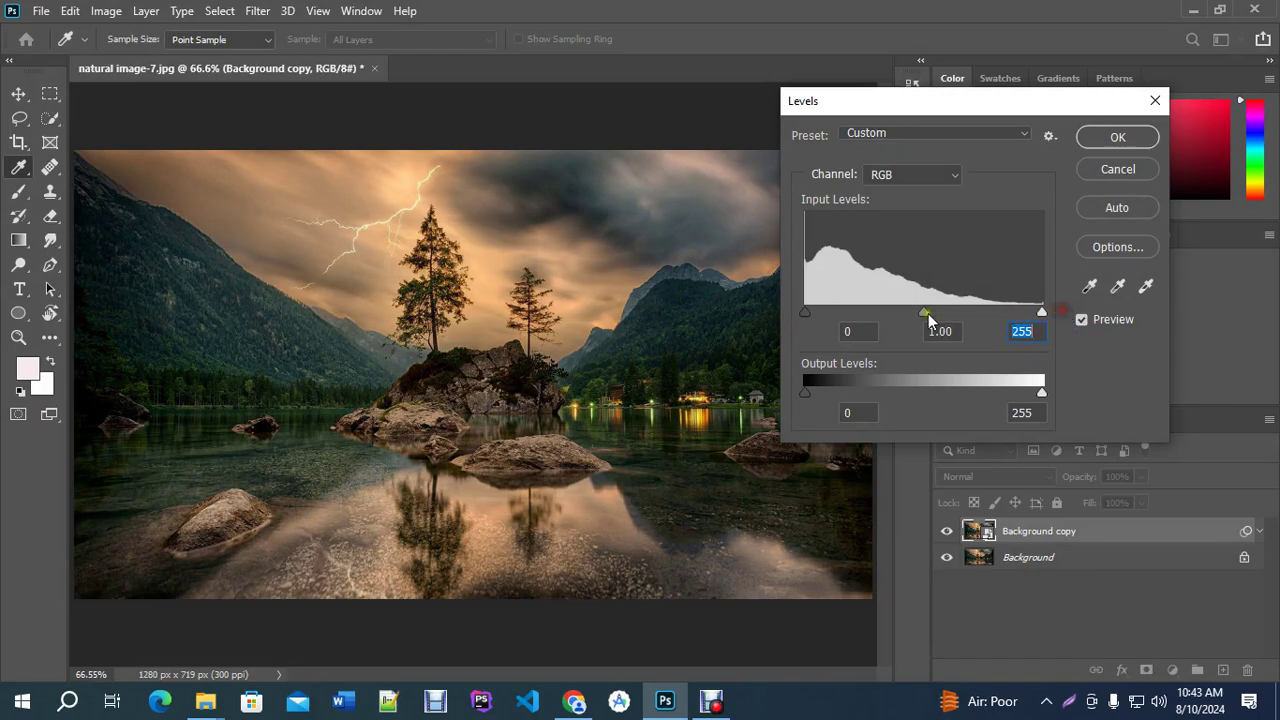
{"action": "left_click_drag", "start_coordinate": [806, 311], "coordinate": [816, 335]}
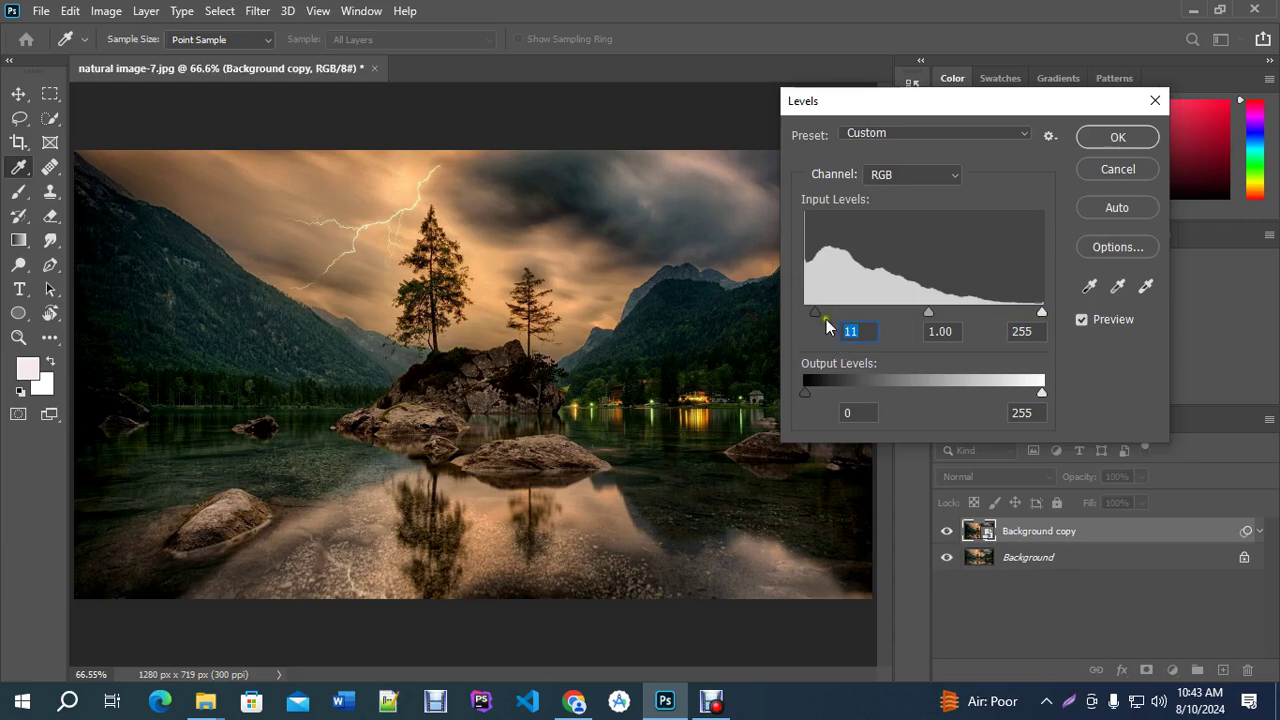
{"action": "left_click_drag", "start_coordinate": [816, 313], "coordinate": [738, 299]}
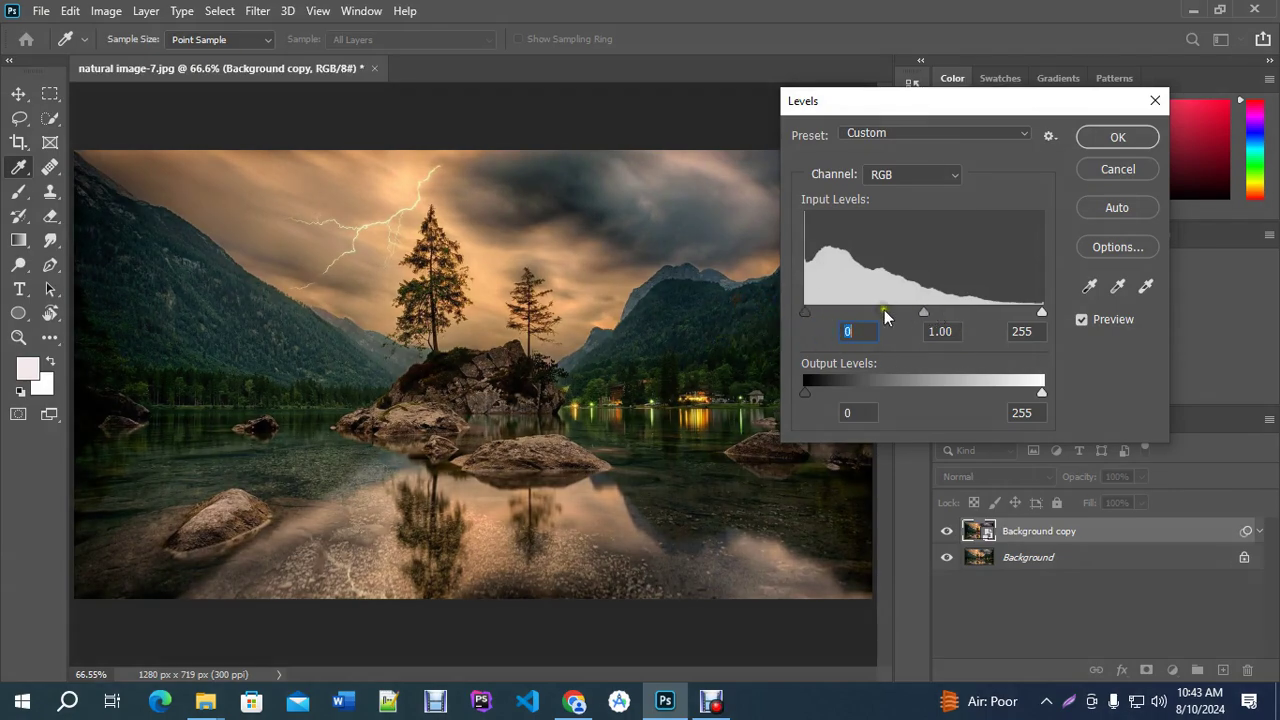
Try a shadow input level of 27 with midtones at 1.05, return the shadows to 0, and cancel Levels.
{"action": "mouse_move", "coordinate": [805, 313]}
{"action": "left_mouse_down"}
{"action": "mouse_move", "coordinate": [848, 313]}
{"action": "mouse_move", "coordinate": [830, 313]}
{"action": "left_mouse_up"}
{"action": "mouse_move", "coordinate": [935, 318]}
{"action": "left_mouse_down"}
{"action": "mouse_move", "coordinate": [950, 313]}
{"action": "mouse_move", "coordinate": [929, 313]}
{"action": "left_mouse_up"}
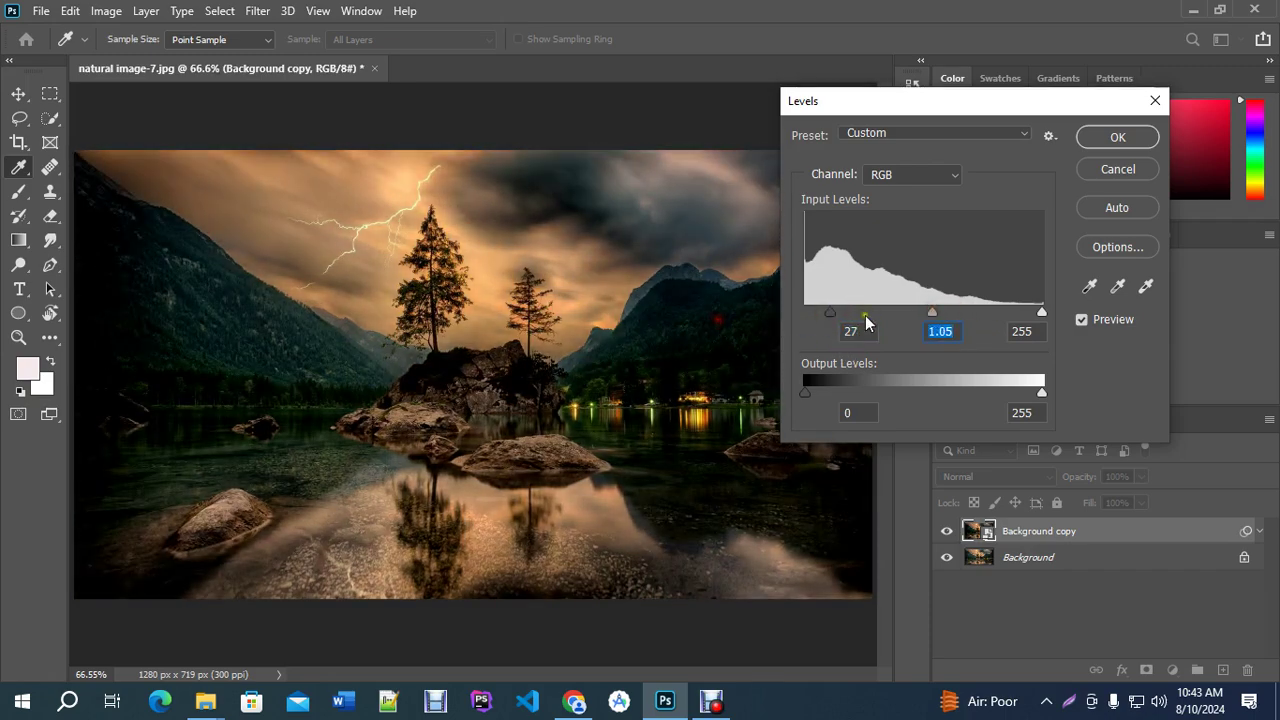
{"action": "left_click_drag", "start_coordinate": [830, 313], "coordinate": [760, 310]}
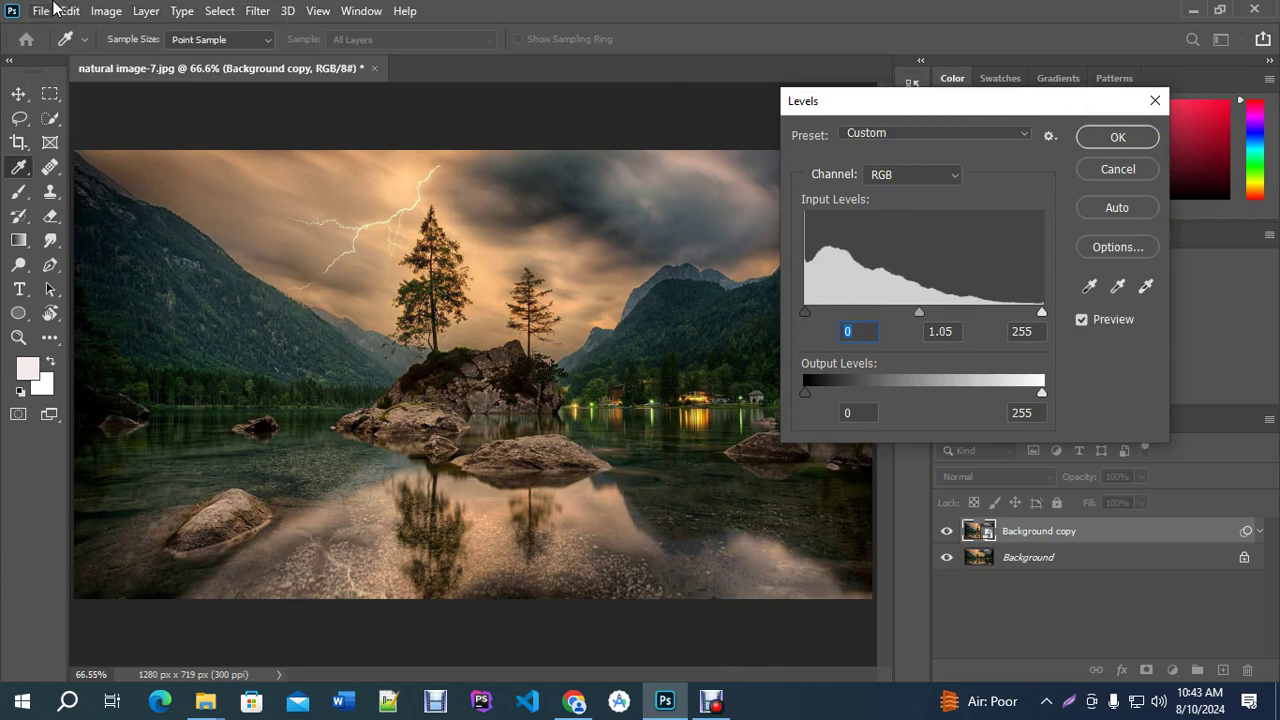
{"action": "left_click", "coordinate": [1154, 102]}
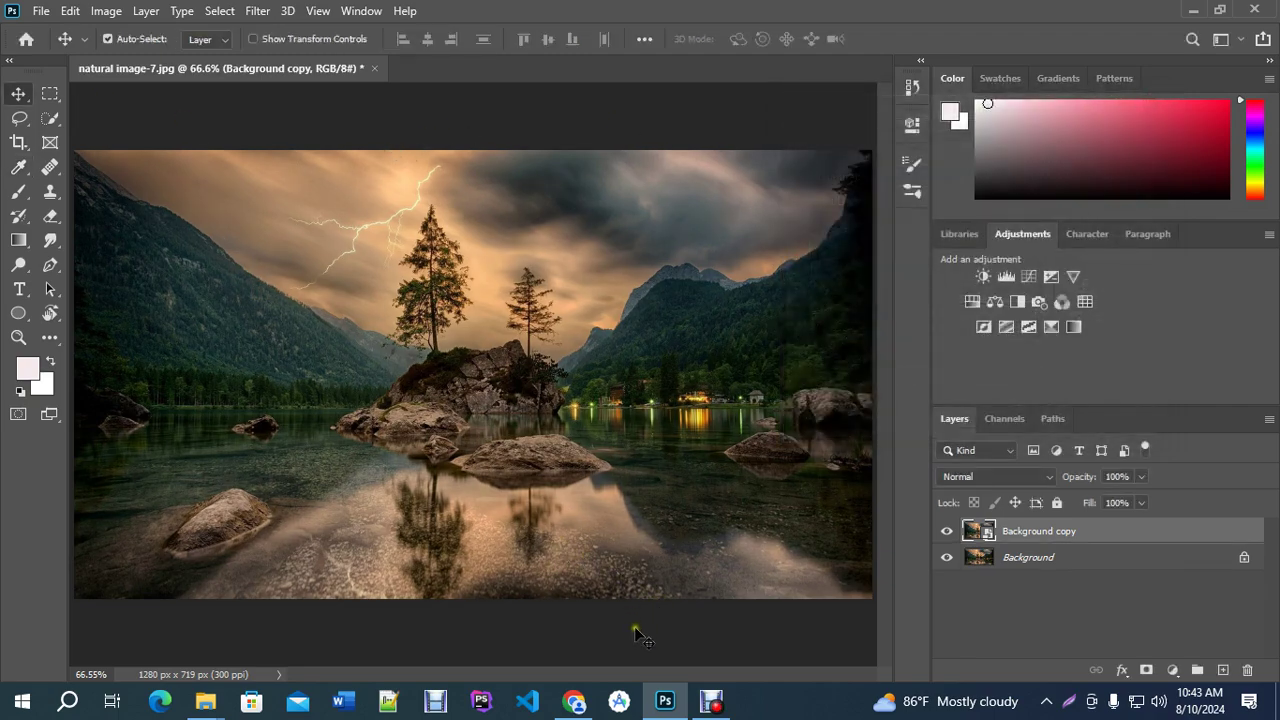
{"action": "left_click", "coordinate": [711, 700]}
{"action": "left_click", "coordinate": [462, 545]}
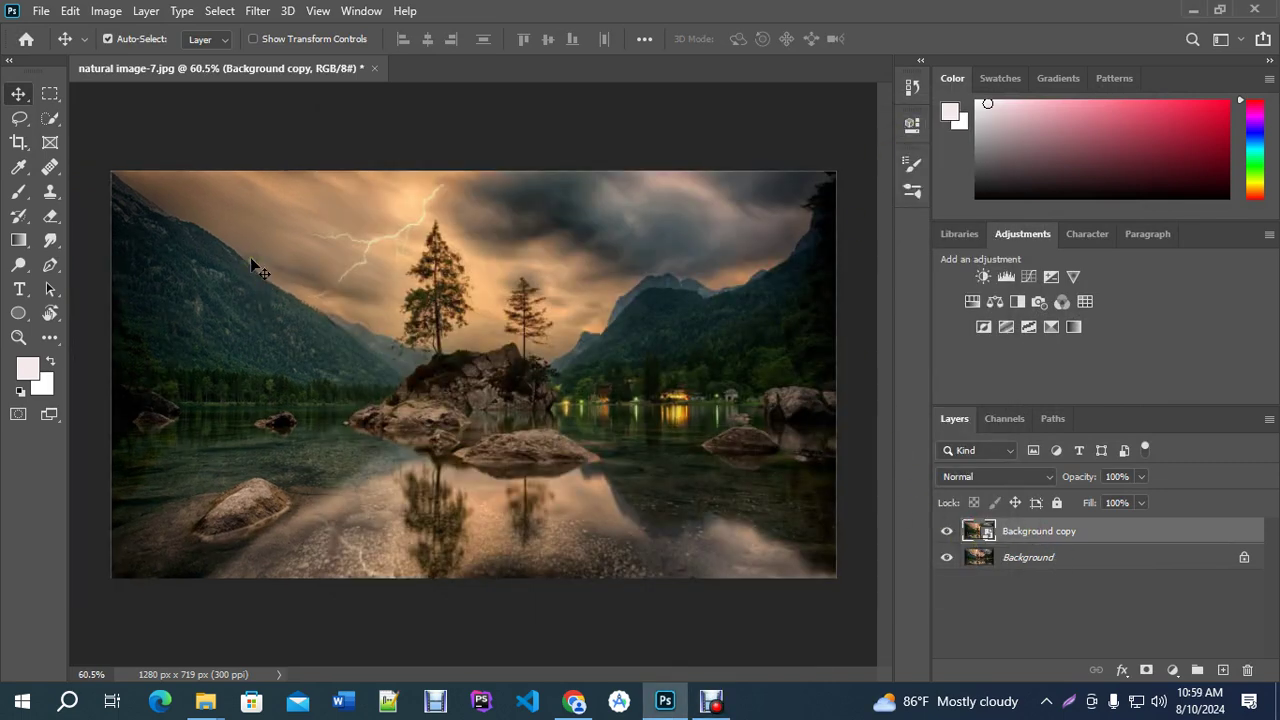
Switch to the image folder in File Explorer, open "fairness cream ad model.png" in Photoshop as its own document, and fit it on screen.
{"action": "mouse_move", "coordinate": [204, 700]}
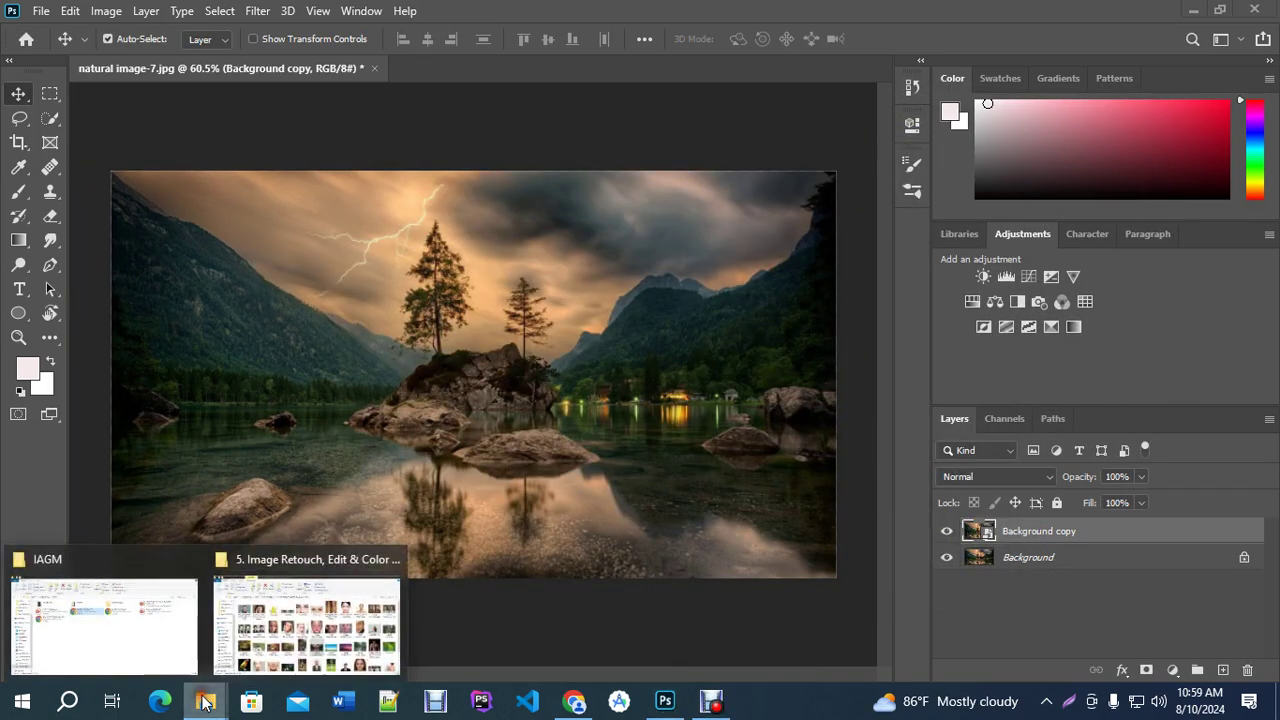
{"action": "left_click", "coordinate": [280, 655]}
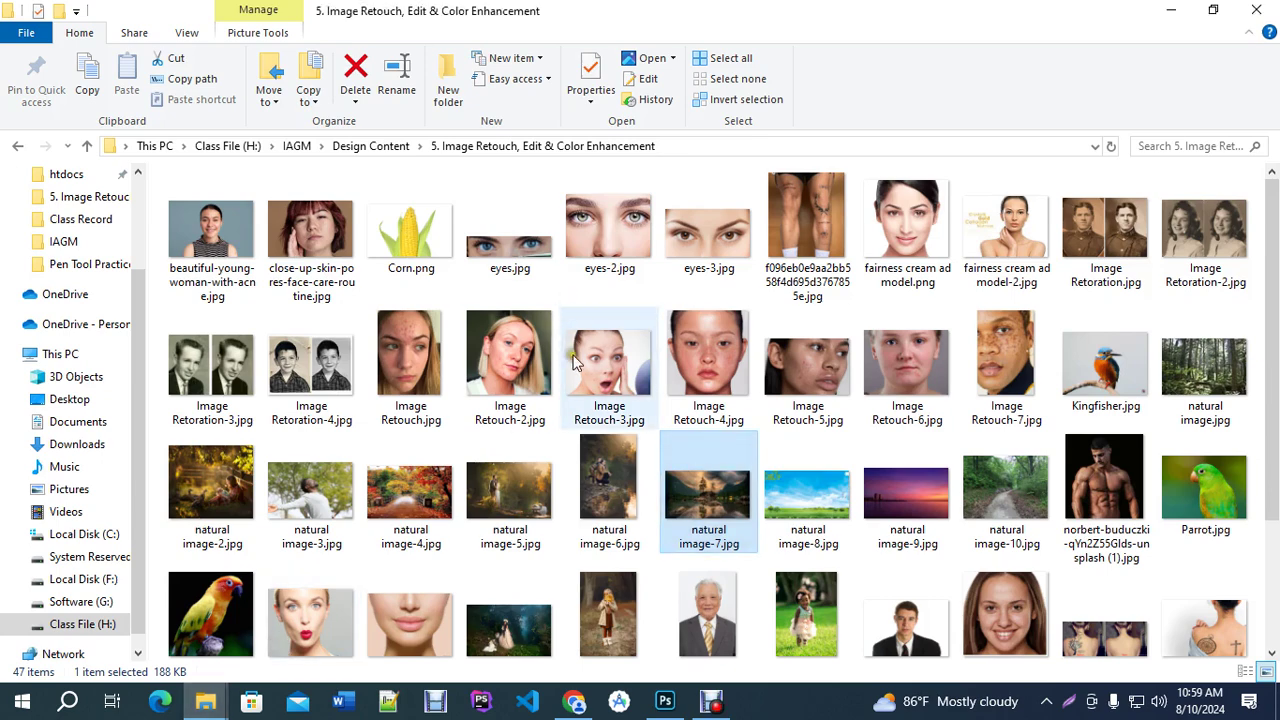
{"action": "scroll", "coordinate": [700, 378], "scroll_direction": "down", "scroll_amount": 2}
{"action": "scroll", "coordinate": [700, 368], "scroll_direction": "up", "scroll_amount": 2}
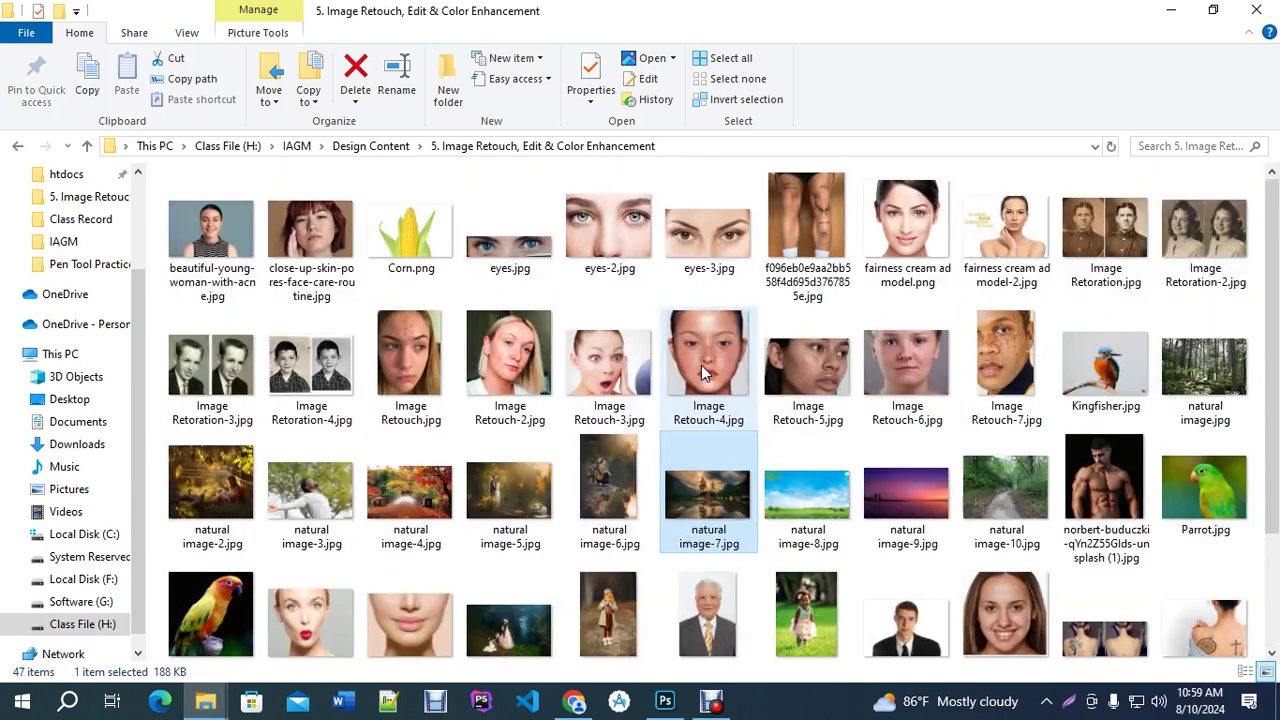
{"action": "left_click_drag", "start_coordinate": [907, 230], "coordinate": [365, 12]}
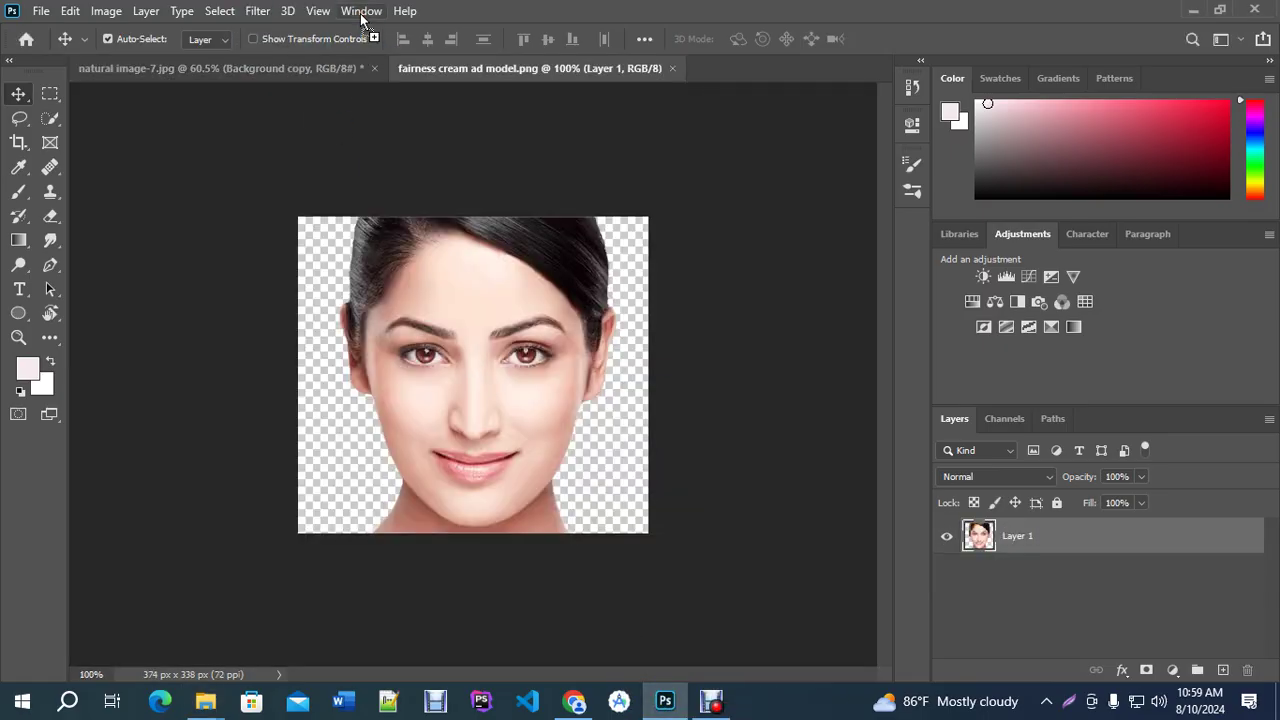
{"action": "key", "text": "ctrl+0"}
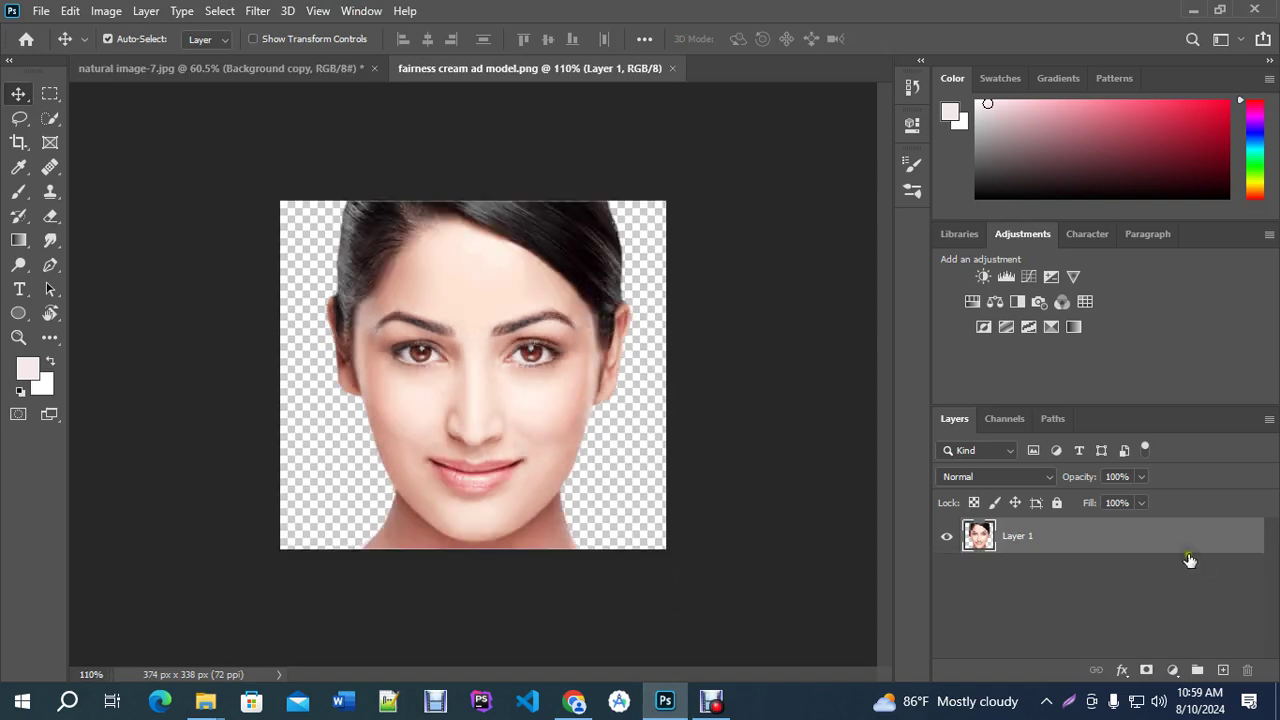
Add a new layer beneath Layer 1 and fill it with the pale pink foreground color.
{"action": "left_click", "coordinate": [1222, 669]}
{"action": "left_click_drag", "start_coordinate": [1108, 545], "coordinate": [1107, 604]}
{"action": "key", "text": "alt+BackSpace"}
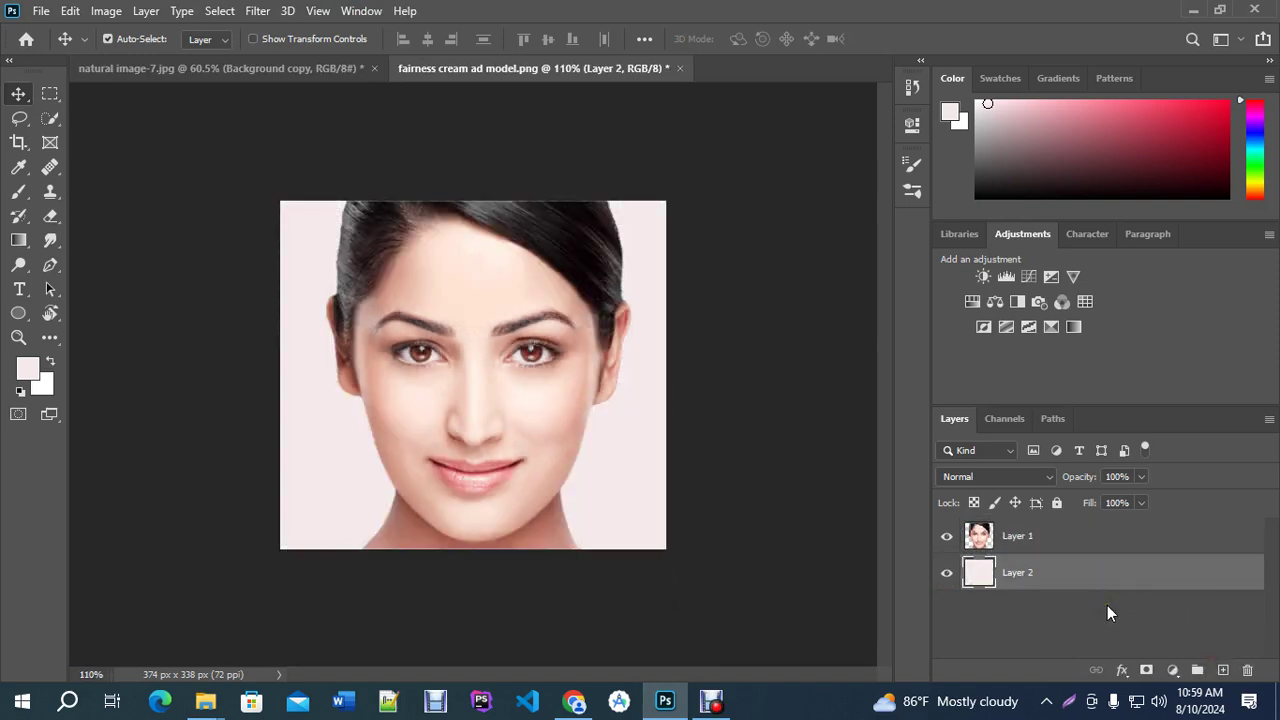
{"action": "scroll", "coordinate": [601, 472], "scroll_direction": "up", "scroll_amount": 4}
Select the right half of the portrait on Layer 1 with the Rectangular Marquee Tool, splitting the face at the nose.
{"action": "left_click", "coordinate": [990, 538]}
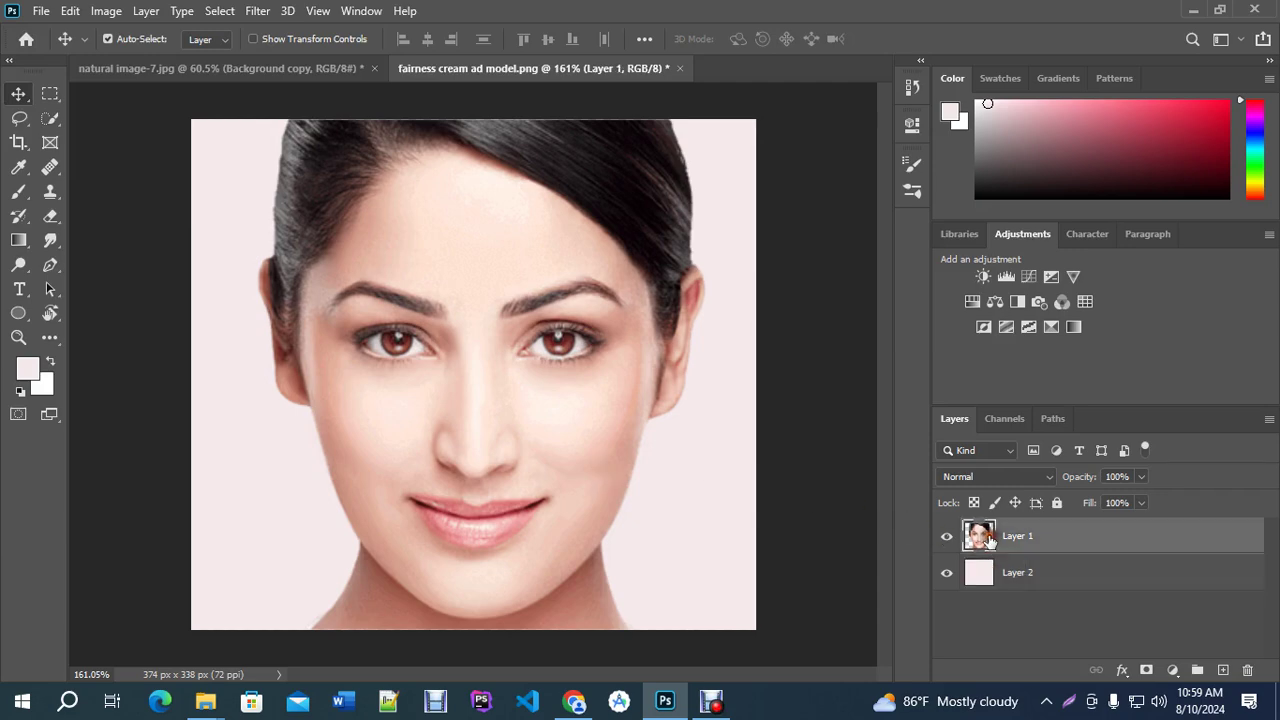
{"action": "scroll", "coordinate": [565, 428], "scroll_direction": "down", "scroll_amount": 1}
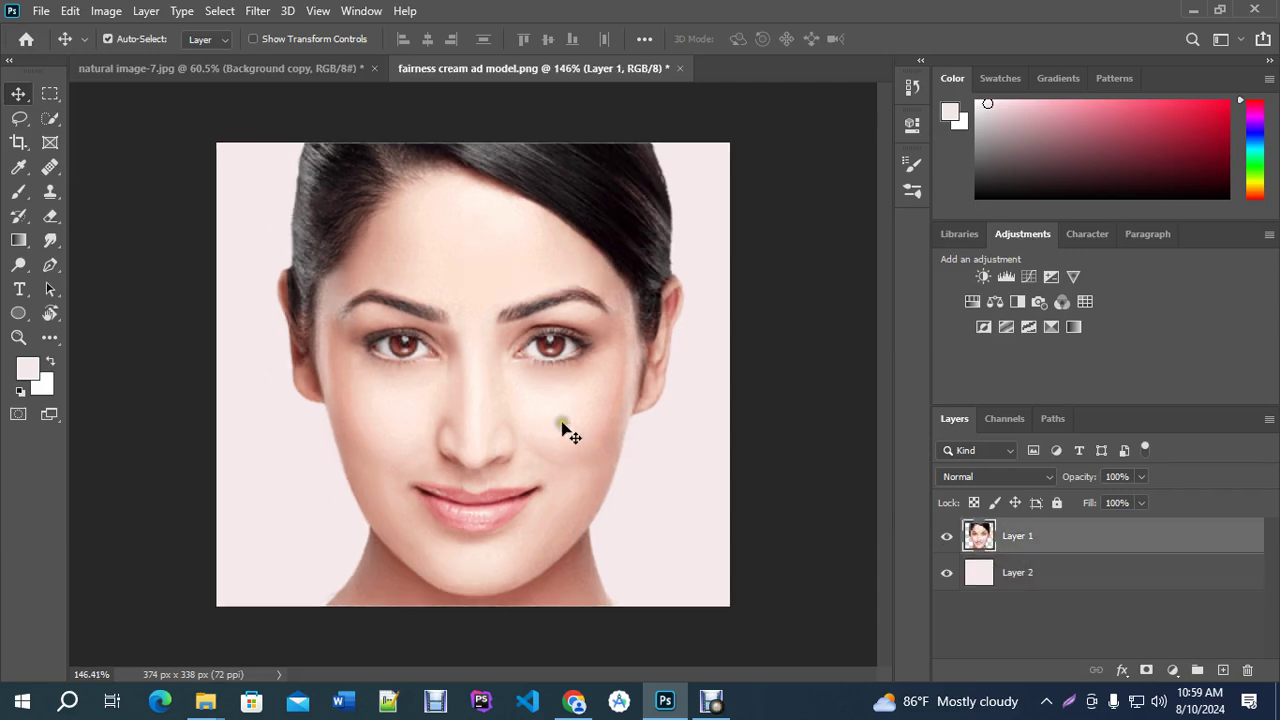
{"action": "left_click", "coordinate": [50, 93]}
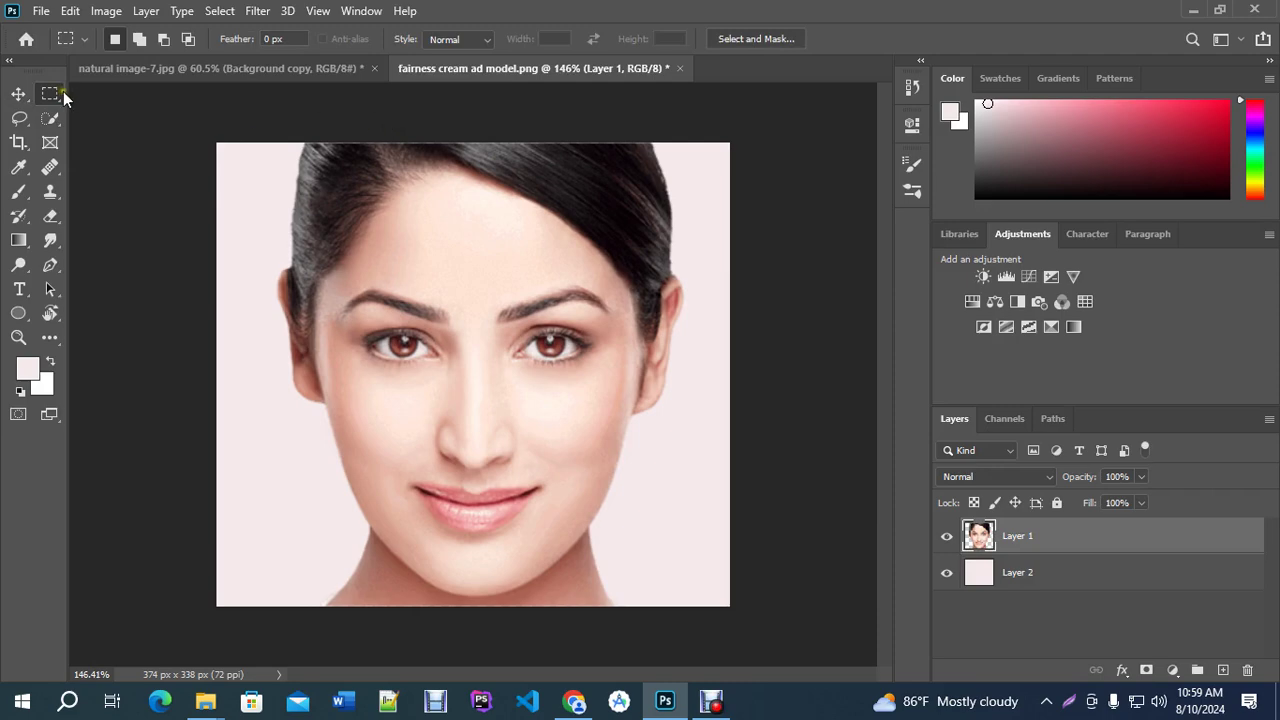
{"action": "right_click", "coordinate": [60, 95]}
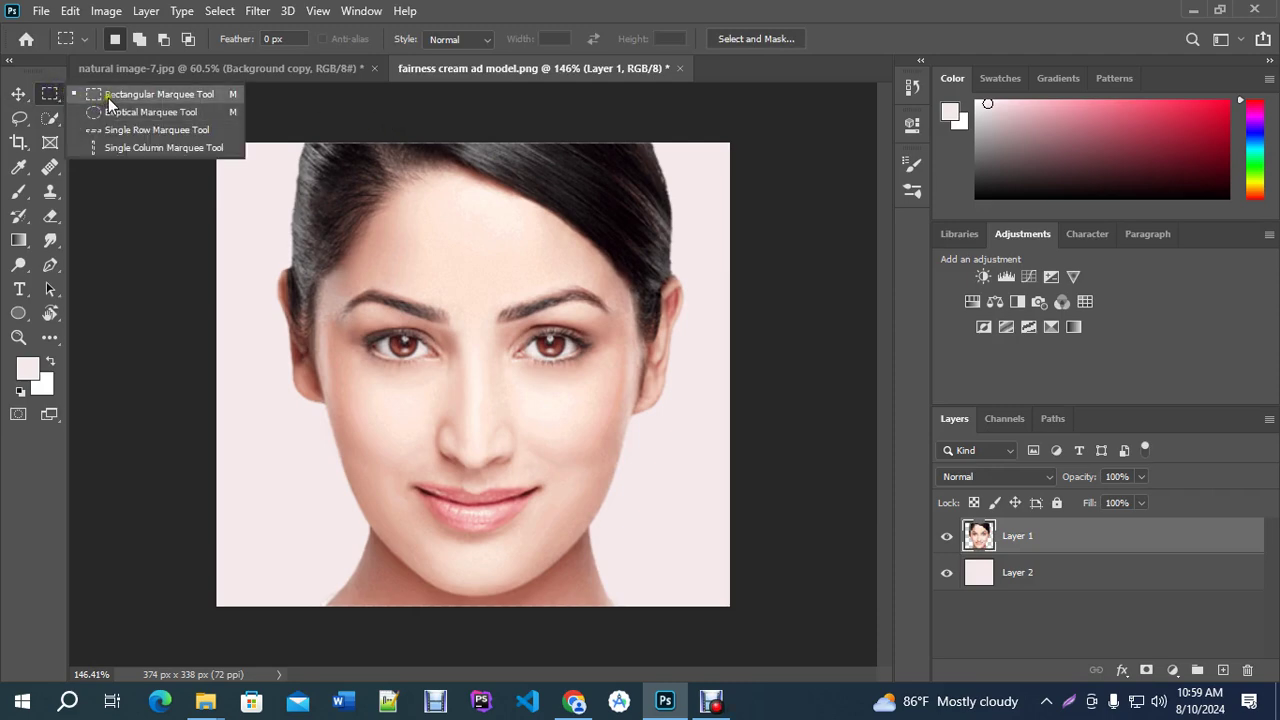
{"action": "left_click", "coordinate": [120, 93]}
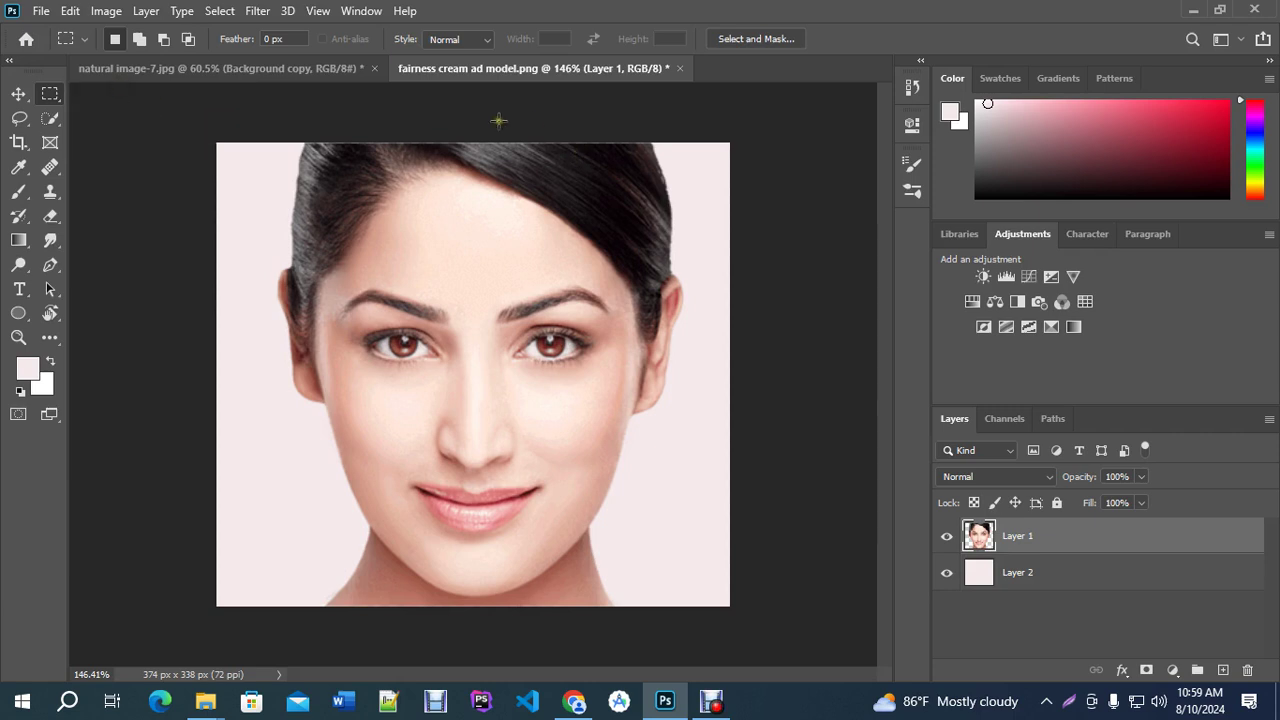
{"action": "left_click_drag", "start_coordinate": [477, 115], "coordinate": [795, 635]}
{"action": "scroll", "coordinate": [705, 385], "scroll_direction": "up", "scroll_amount": 1}
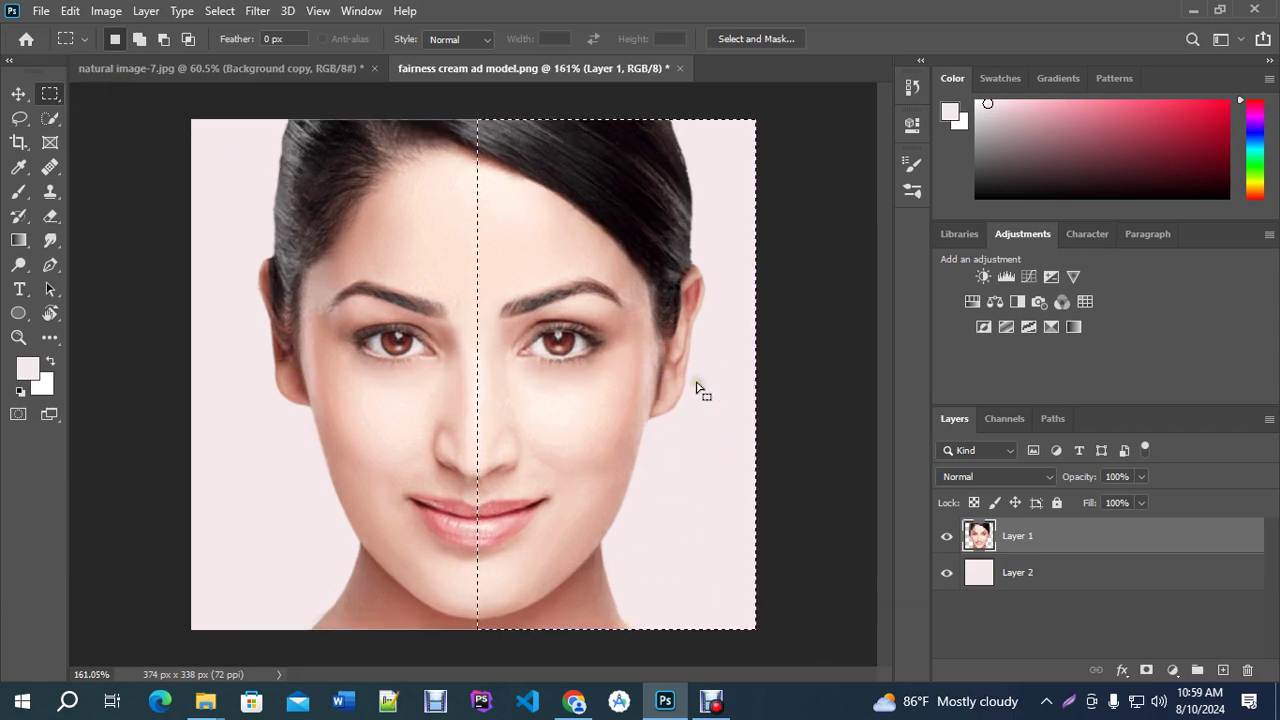
Open Curves for the selected half of the portrait and sample a black point at the edge of the eye.
{"action": "left_click", "coordinate": [106, 11]}
{"action": "mouse_move", "coordinate": [130, 62]}
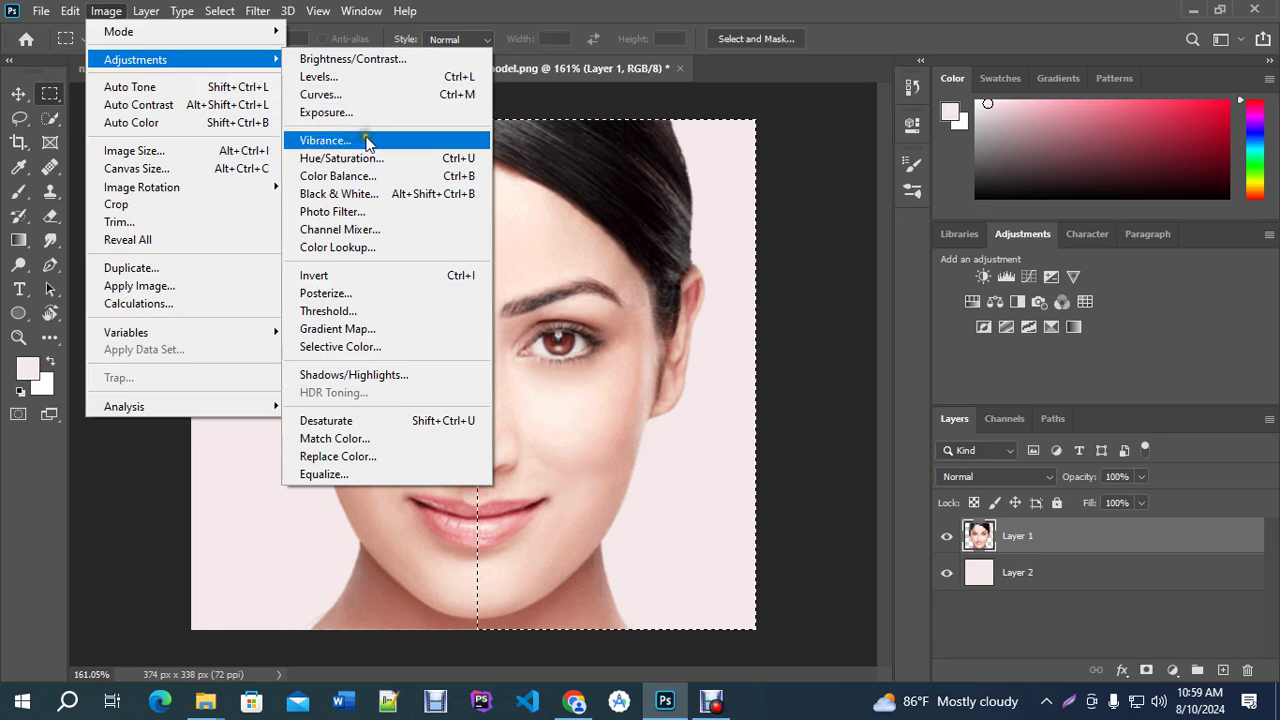
{"action": "left_click", "coordinate": [342, 97]}
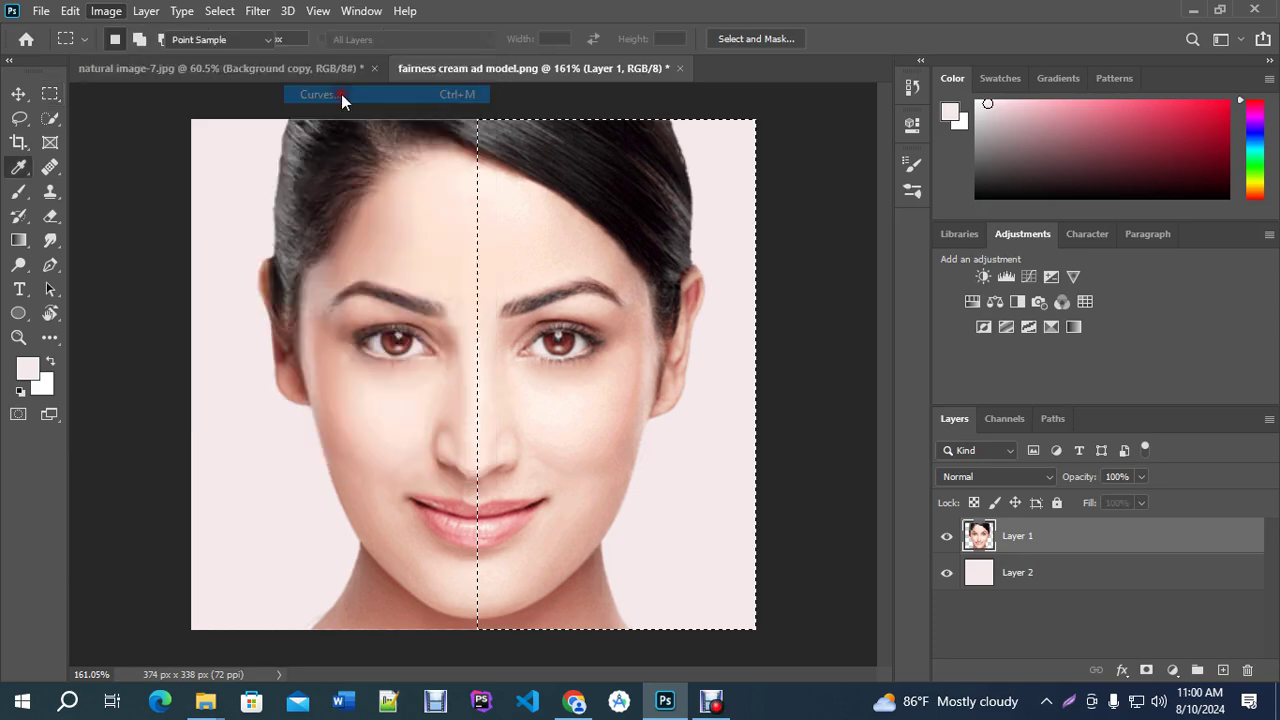
{"action": "left_click_drag", "start_coordinate": [450, 72], "coordinate": [665, 65]}
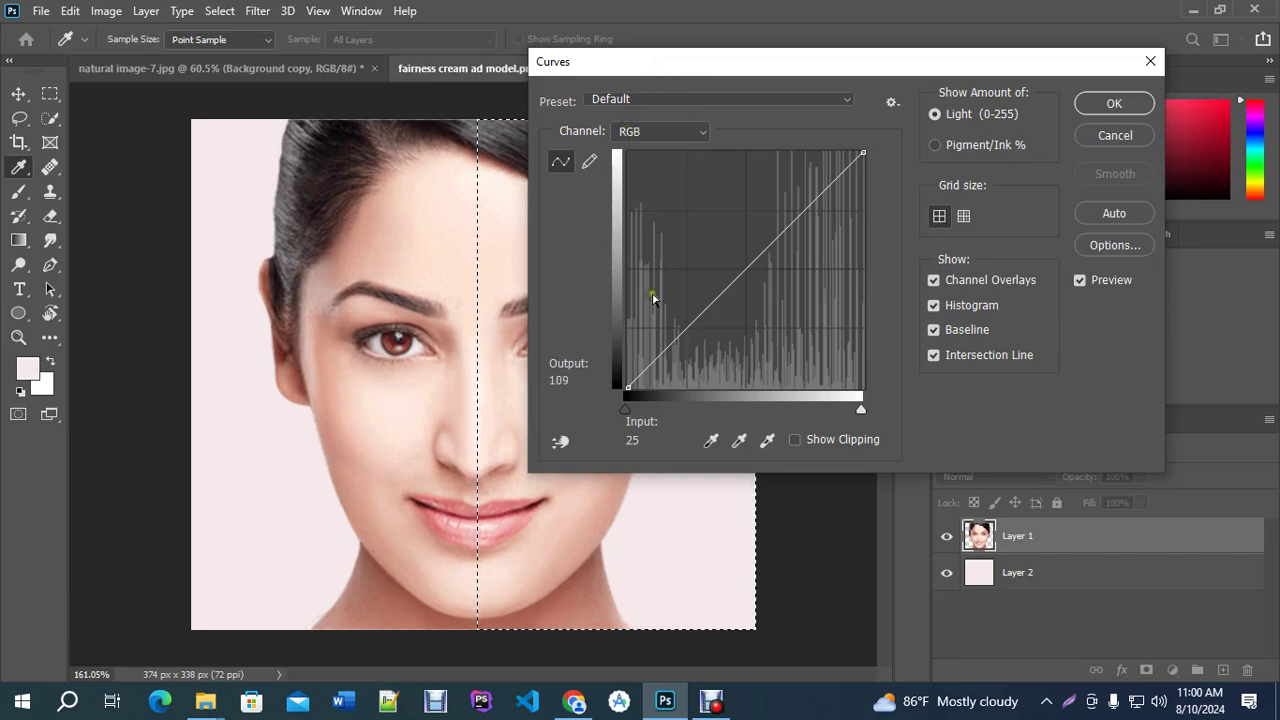
{"action": "left_click_drag", "start_coordinate": [836, 62], "coordinate": [928, 56]}
{"action": "left_click", "coordinate": [802, 434]}
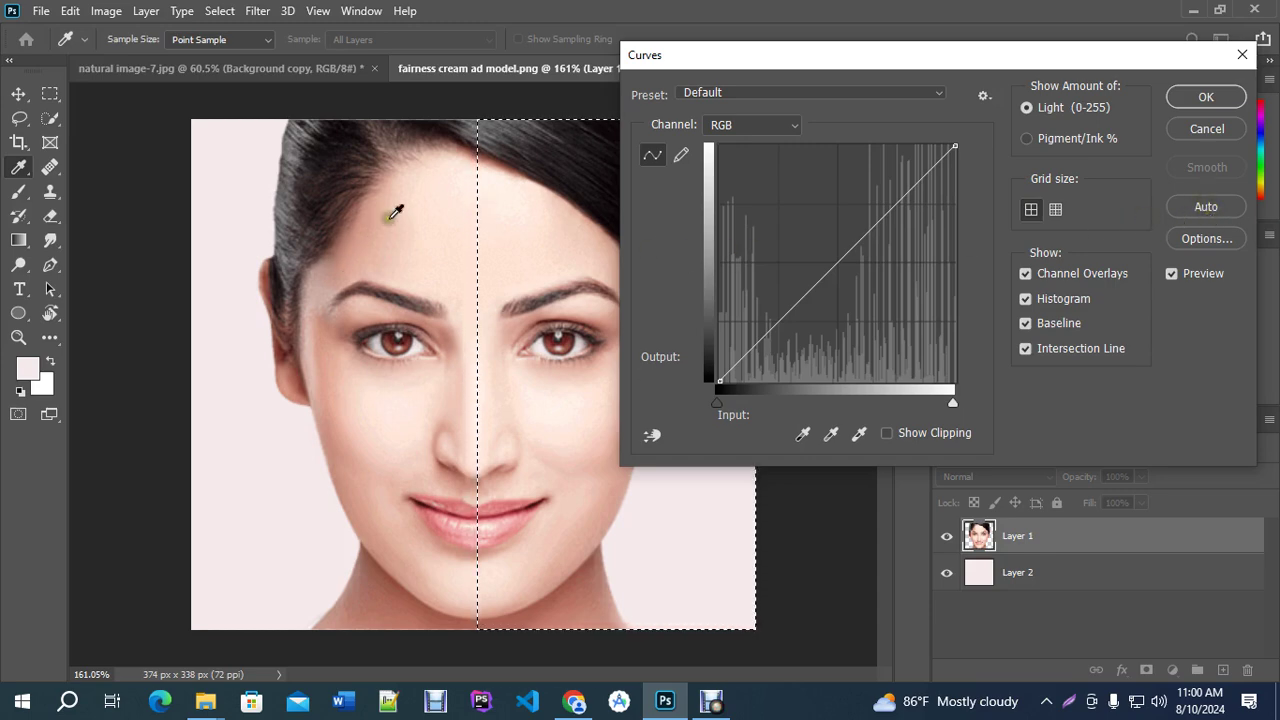
{"action": "left_click", "coordinate": [803, 435]}
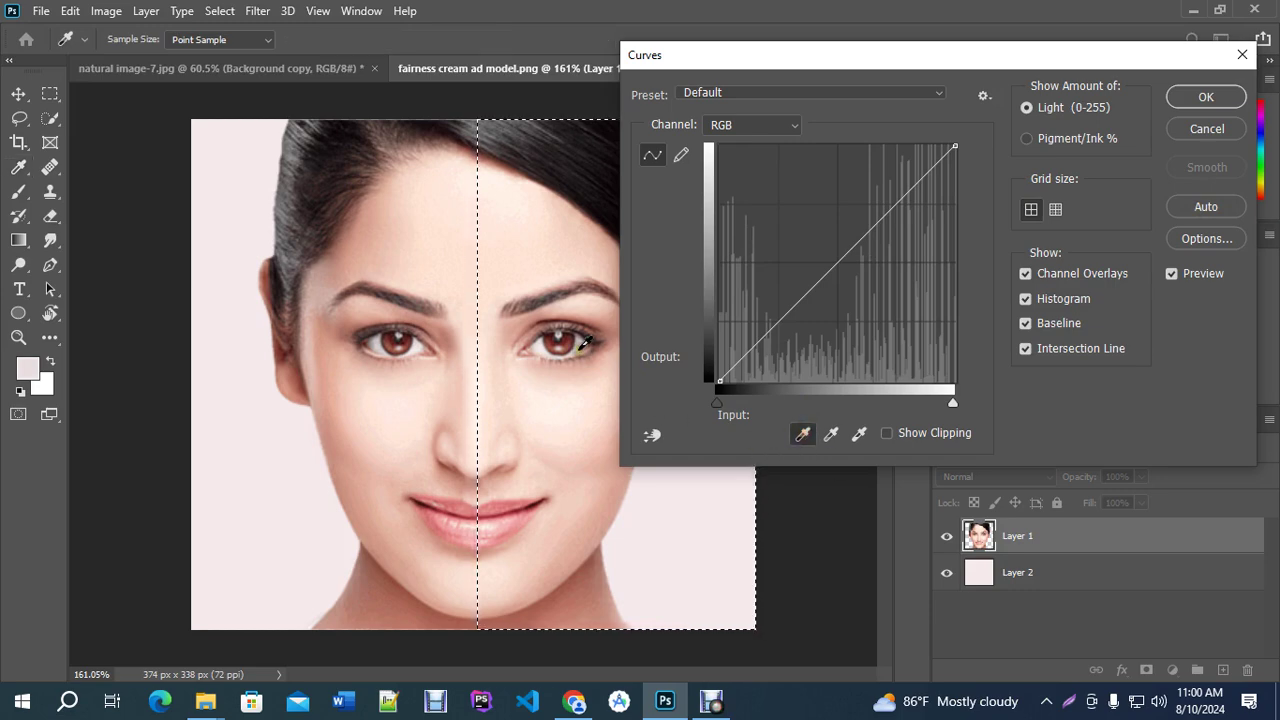
{"action": "left_click", "coordinate": [588, 350]}
Sample further black points on the forehead, eyebrow and cheek, move the RGB curve's black endpoint to input 91, and cancel Curves.
{"action": "left_click", "coordinate": [401, 246]}
{"action": "left_click", "coordinate": [374, 290]}
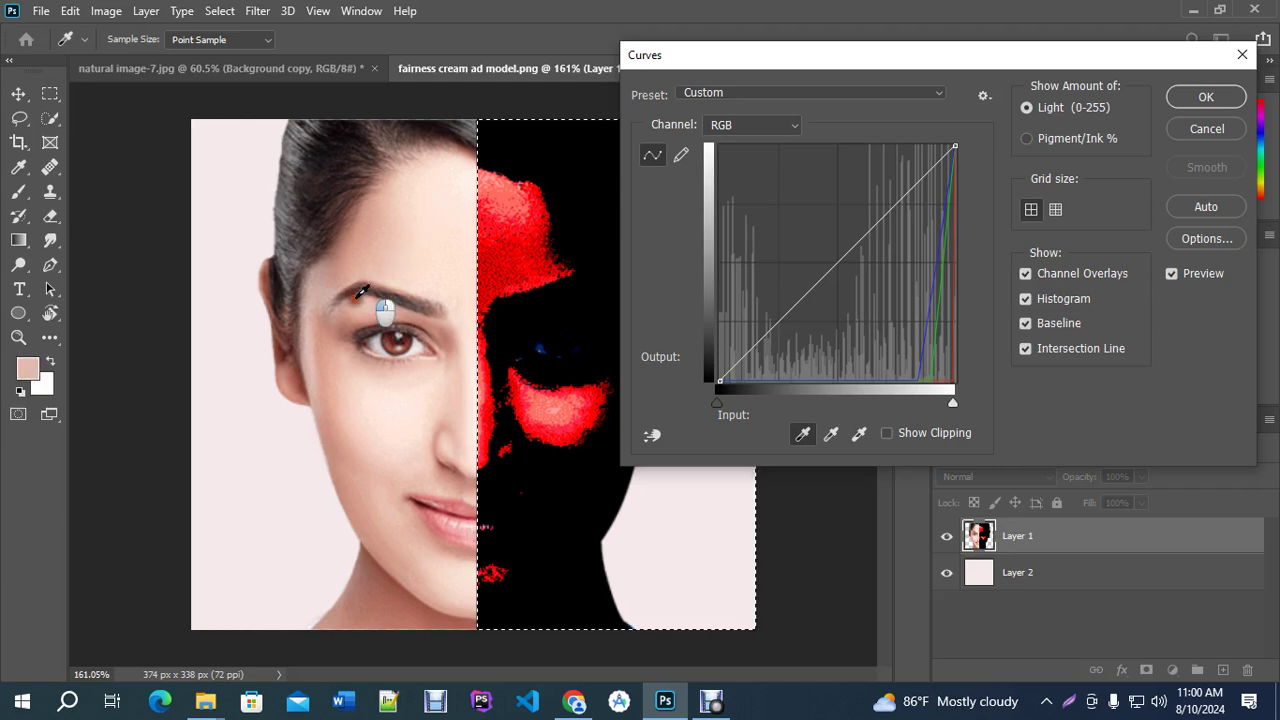
{"action": "left_click", "coordinate": [378, 400]}
{"action": "left_click_drag", "start_coordinate": [720, 381], "coordinate": [807, 381]}
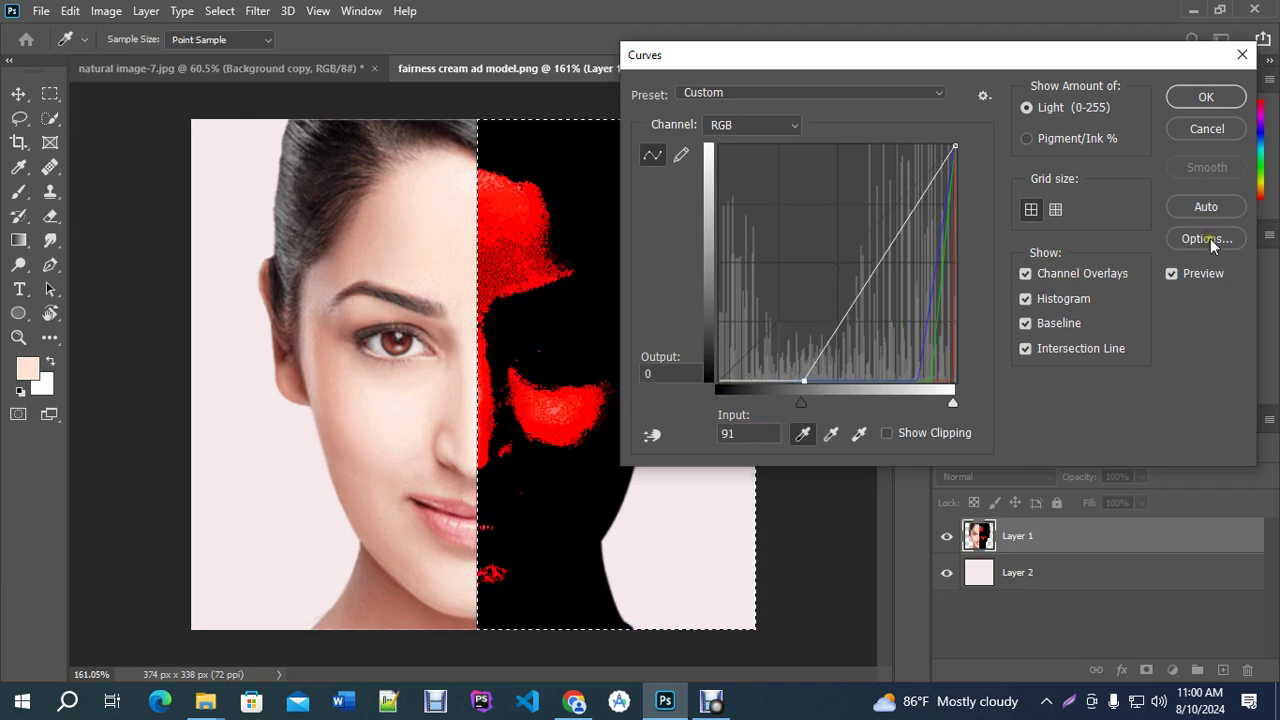
{"action": "left_click", "coordinate": [1207, 140]}
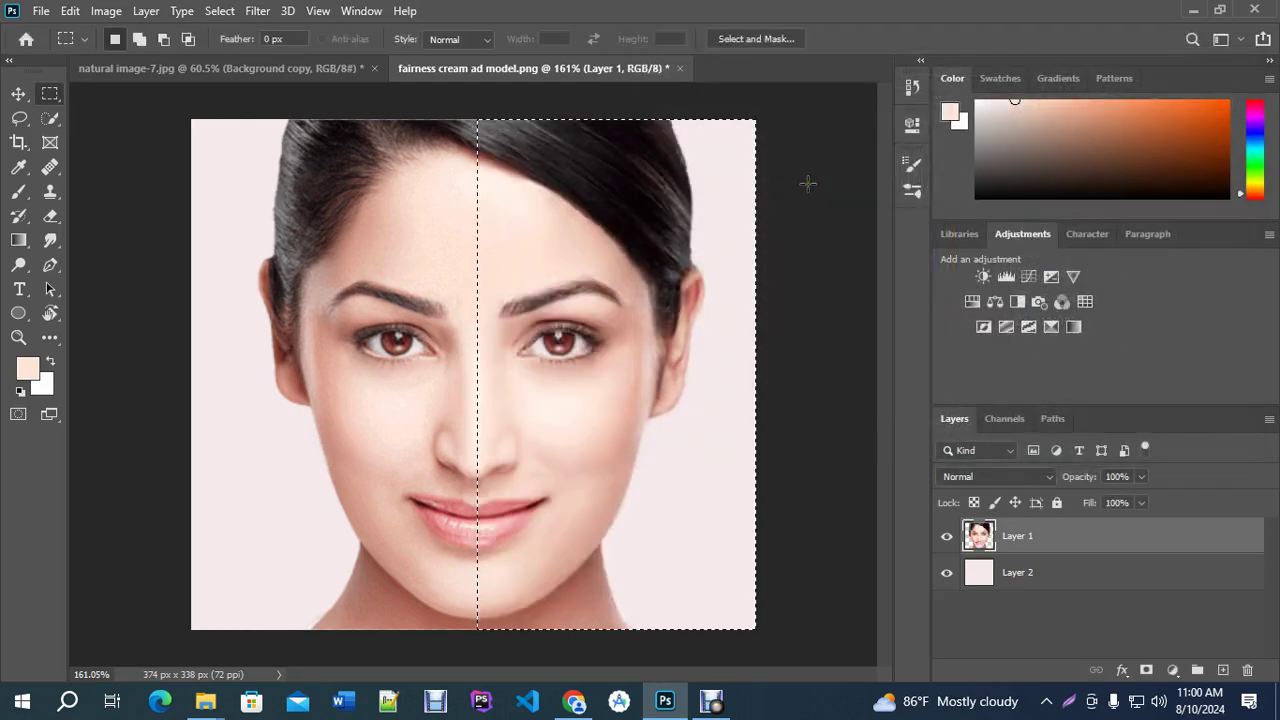
Open Curves for the selected half of the portrait and add RGB curve points at about input 28, 65, 94, 127 and 191.
{"action": "key", "text": "ctrl+m"}
{"action": "left_click_drag", "start_coordinate": [741, 60], "coordinate": [818, 47]}
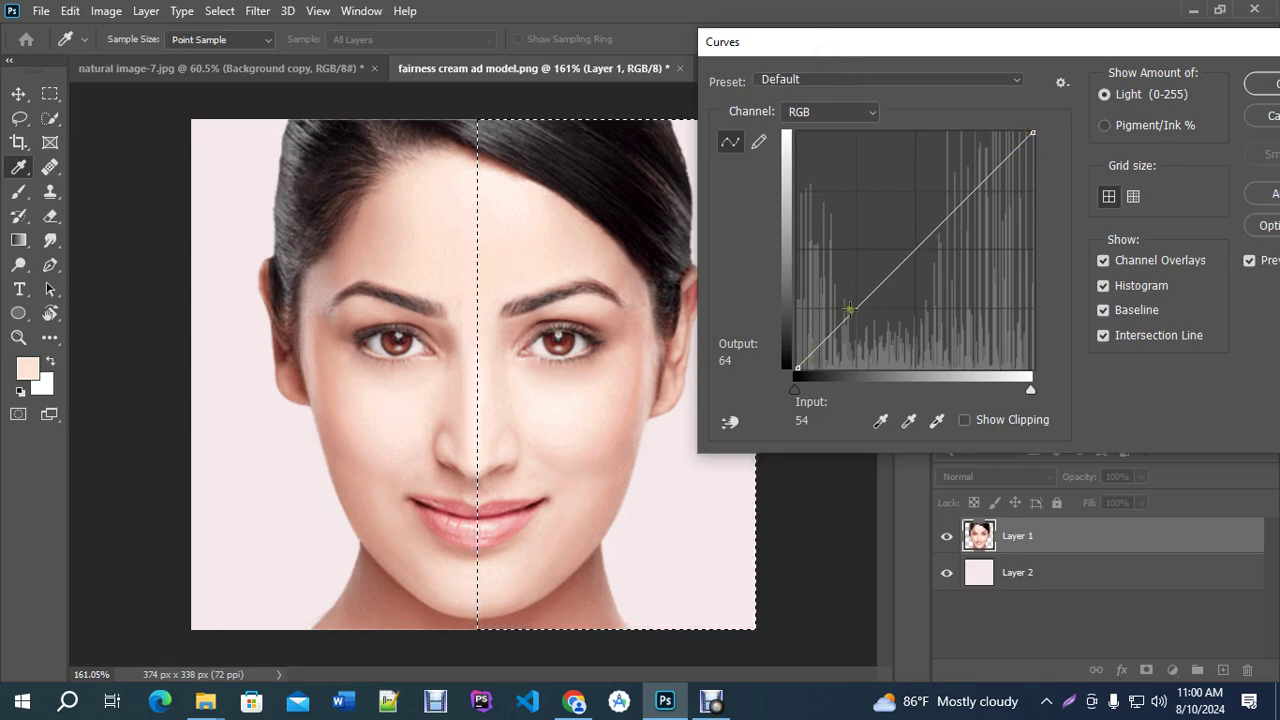
{"action": "left_click_drag", "start_coordinate": [799, 372], "coordinate": [800, 360]}
{"action": "left_click", "coordinate": [914, 247]}
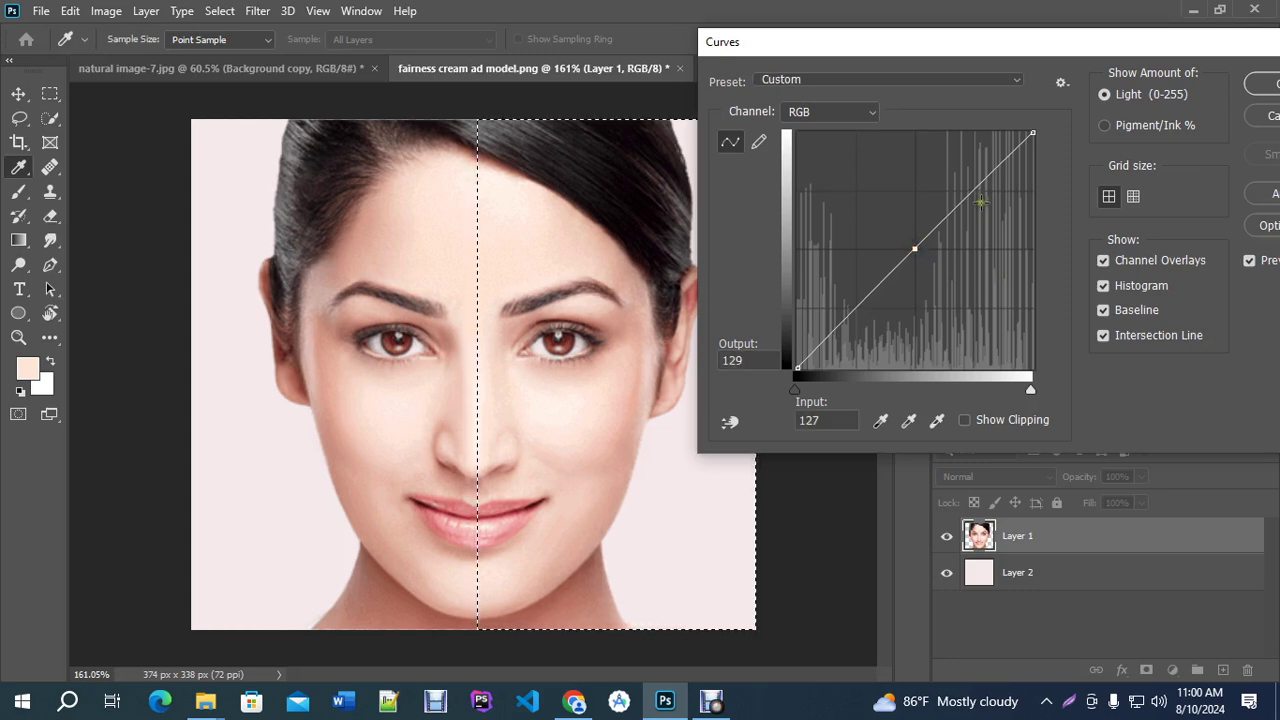
{"action": "left_click", "coordinate": [973, 187]}
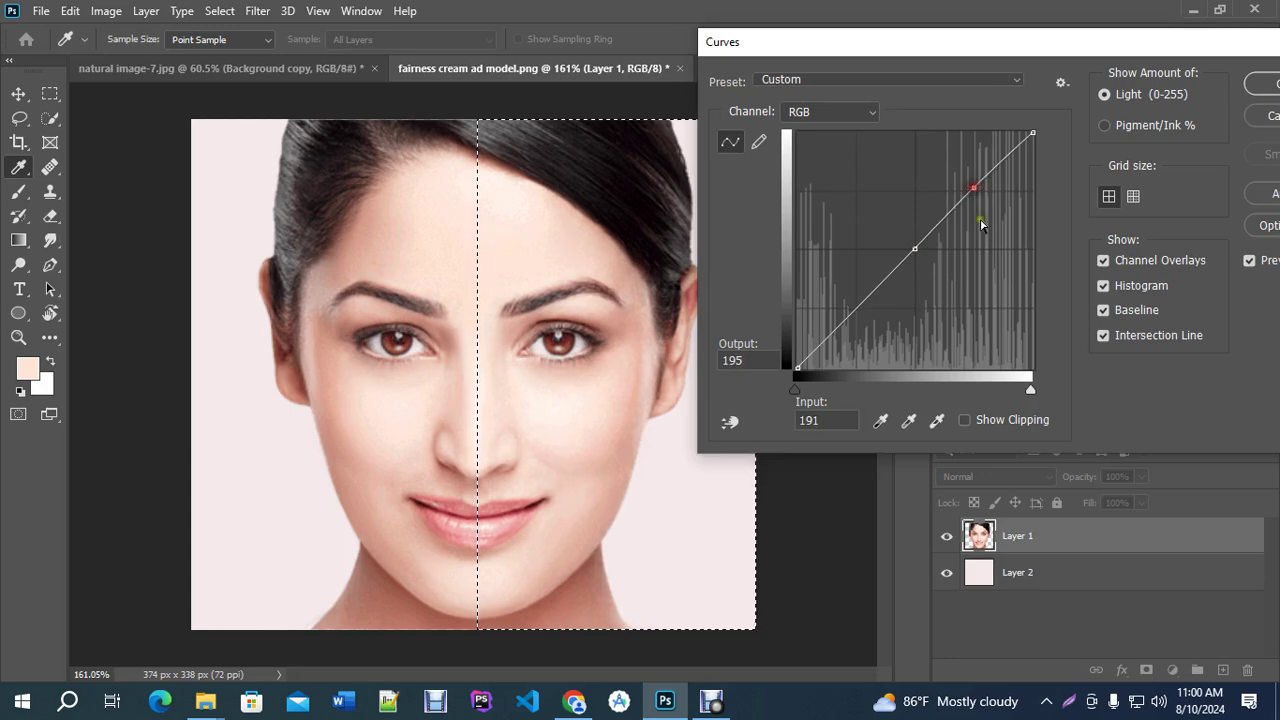
{"action": "left_click", "coordinate": [857, 305]}
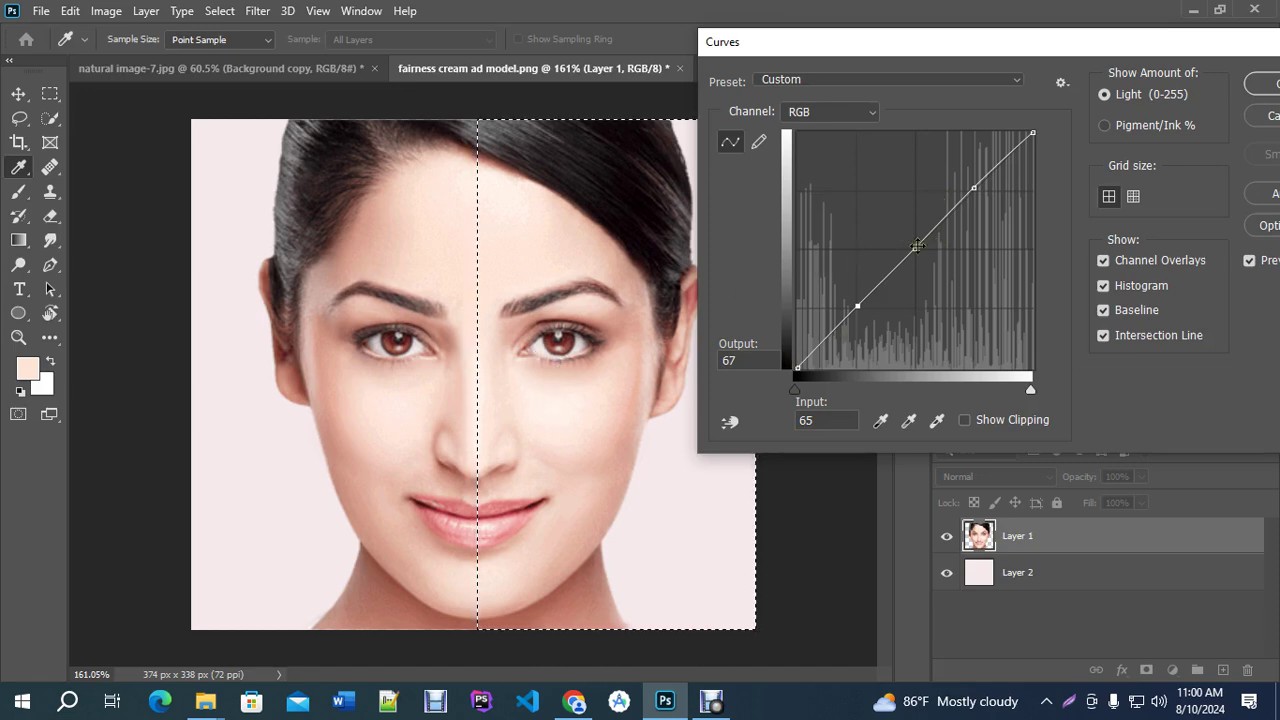
{"action": "left_click", "coordinate": [885, 279]}
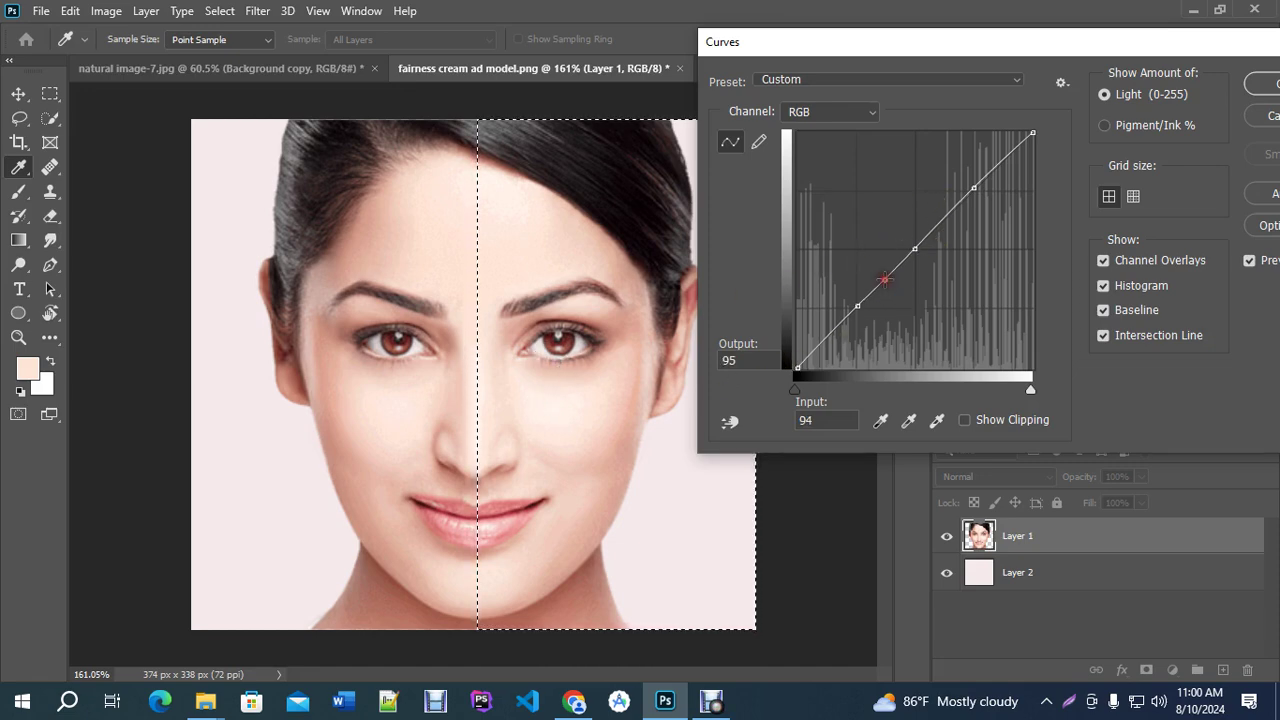
{"action": "left_click", "coordinate": [824, 336]}
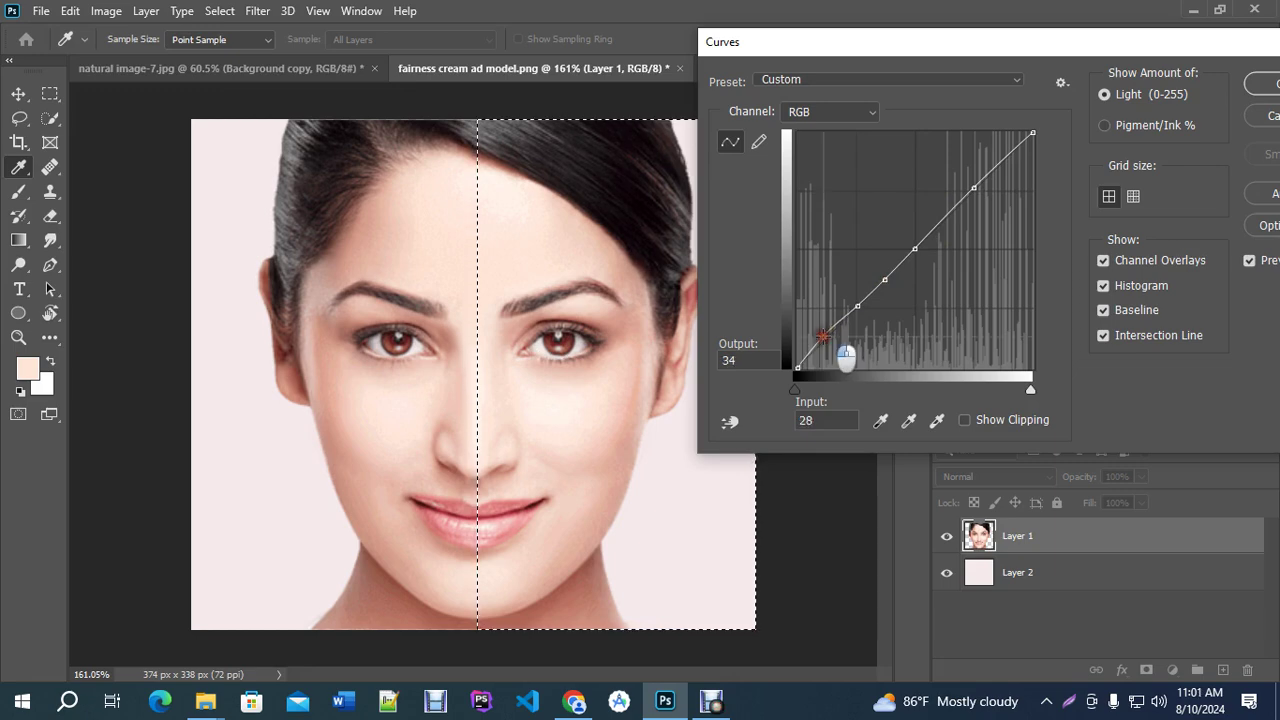
Move the RGB curve's highlight point to input 204, output 185, and remove the midtone and shadow points.
{"action": "mouse_move", "coordinate": [979, 185]}
{"action": "left_mouse_down"}
{"action": "mouse_move", "coordinate": [986, 194]}
{"action": "mouse_move", "coordinate": [957, 177]}
{"action": "mouse_move", "coordinate": [985, 196]}
{"action": "left_mouse_up"}
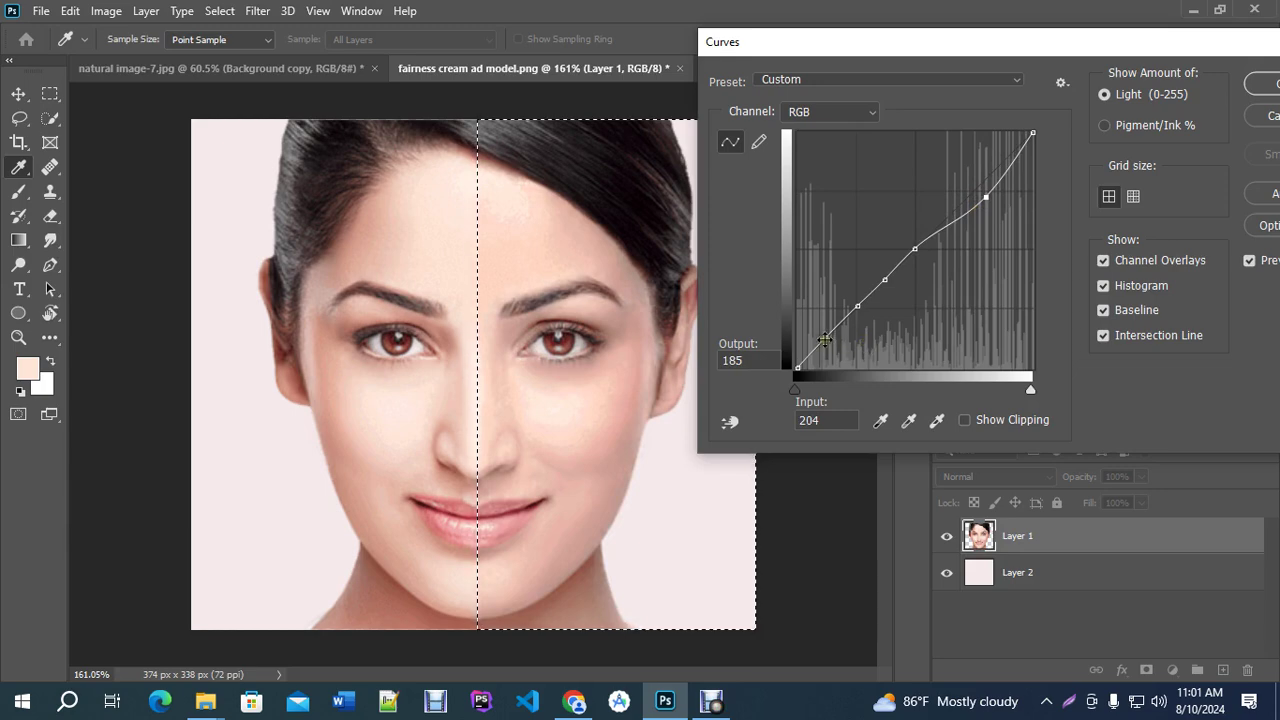
{"action": "left_click_drag", "start_coordinate": [856, 305], "coordinate": [766, 300]}
{"action": "left_click_drag", "start_coordinate": [885, 281], "coordinate": [815, 280]}
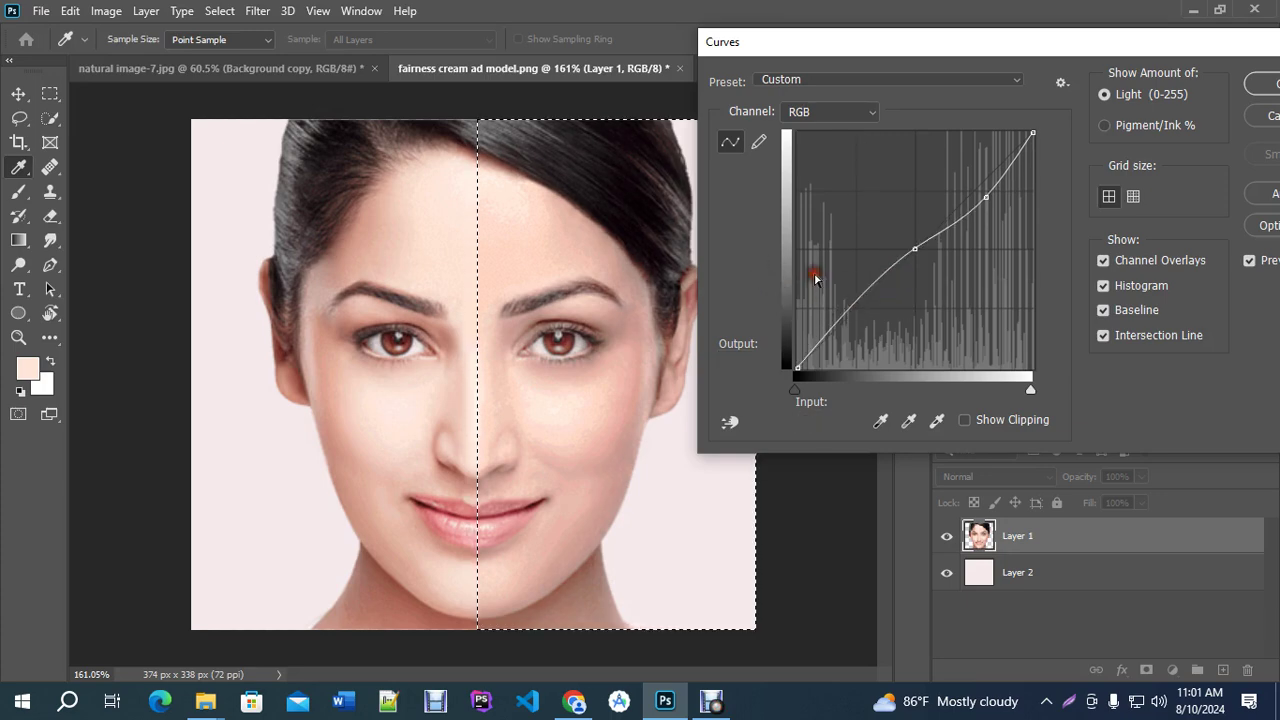
{"action": "left_click_drag", "start_coordinate": [914, 248], "coordinate": [735, 250]}
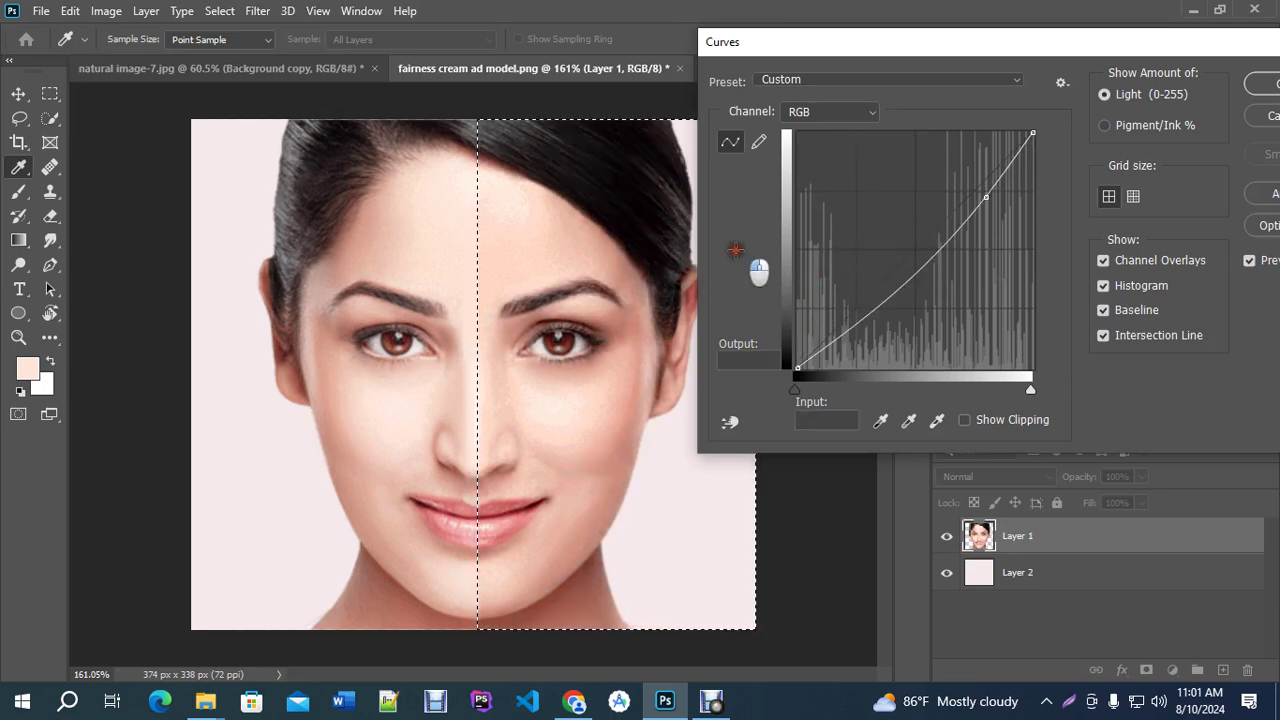
Return the highlight point to the diagonal and add a midtone point plus shadow points at input 63, output 62 and input 28, output 26.
{"action": "left_click_drag", "start_coordinate": [986, 200], "coordinate": [960, 202]}
{"action": "left_click", "coordinate": [914, 252]}
{"action": "left_click", "coordinate": [856, 311]}
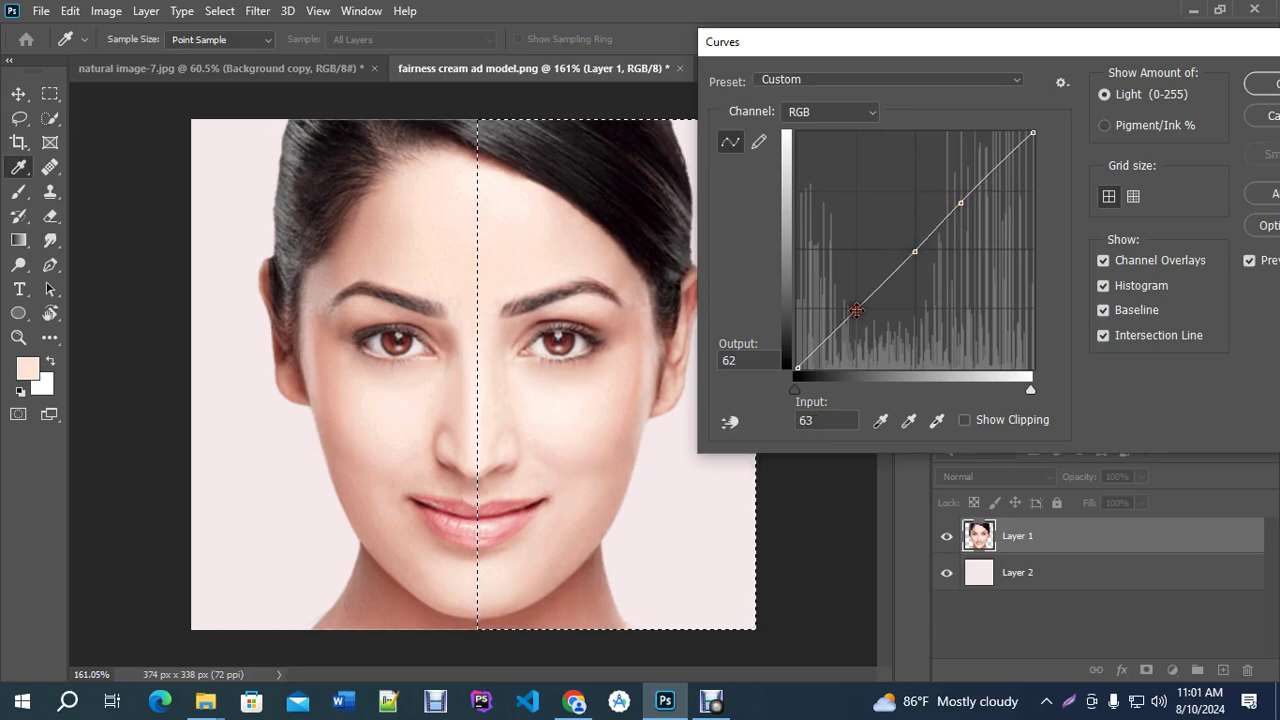
{"action": "left_click", "coordinate": [818, 347]}
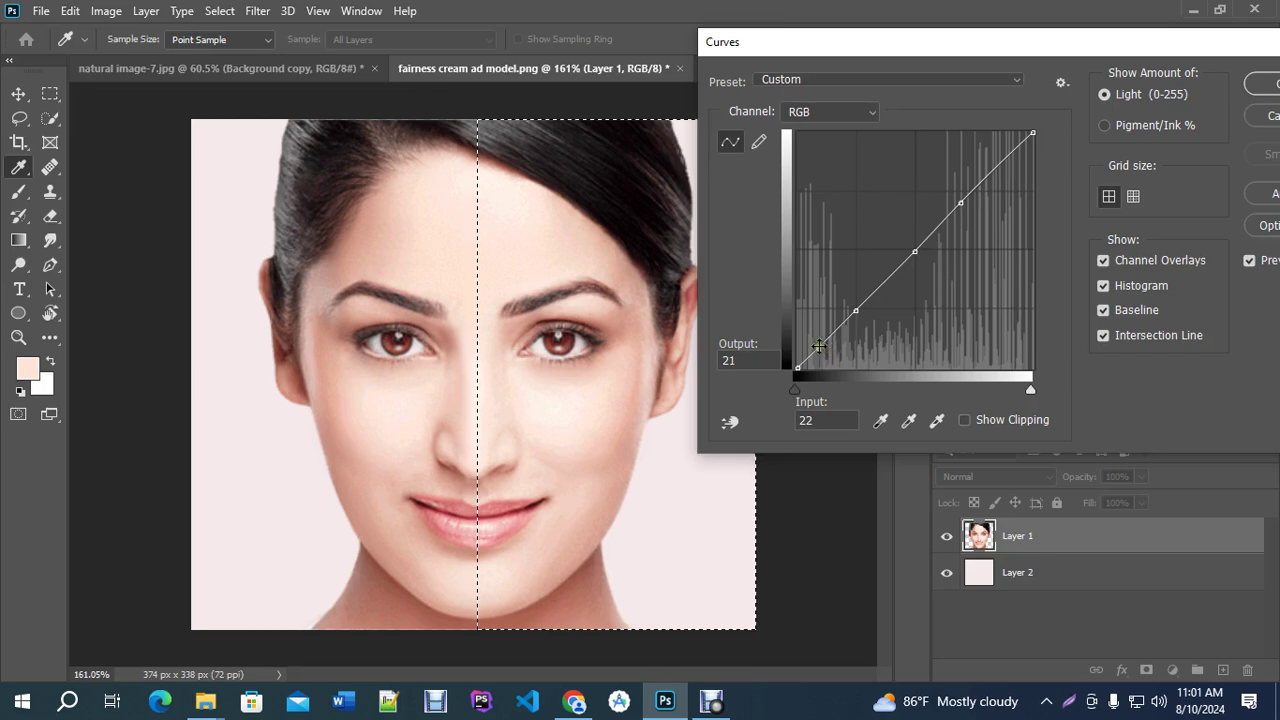
{"action": "mouse_move", "coordinate": [818, 347]}
{"action": "left_mouse_down"}
{"action": "mouse_move", "coordinate": [848, 360]}
{"action": "mouse_move", "coordinate": [824, 346]}
{"action": "left_mouse_up"}
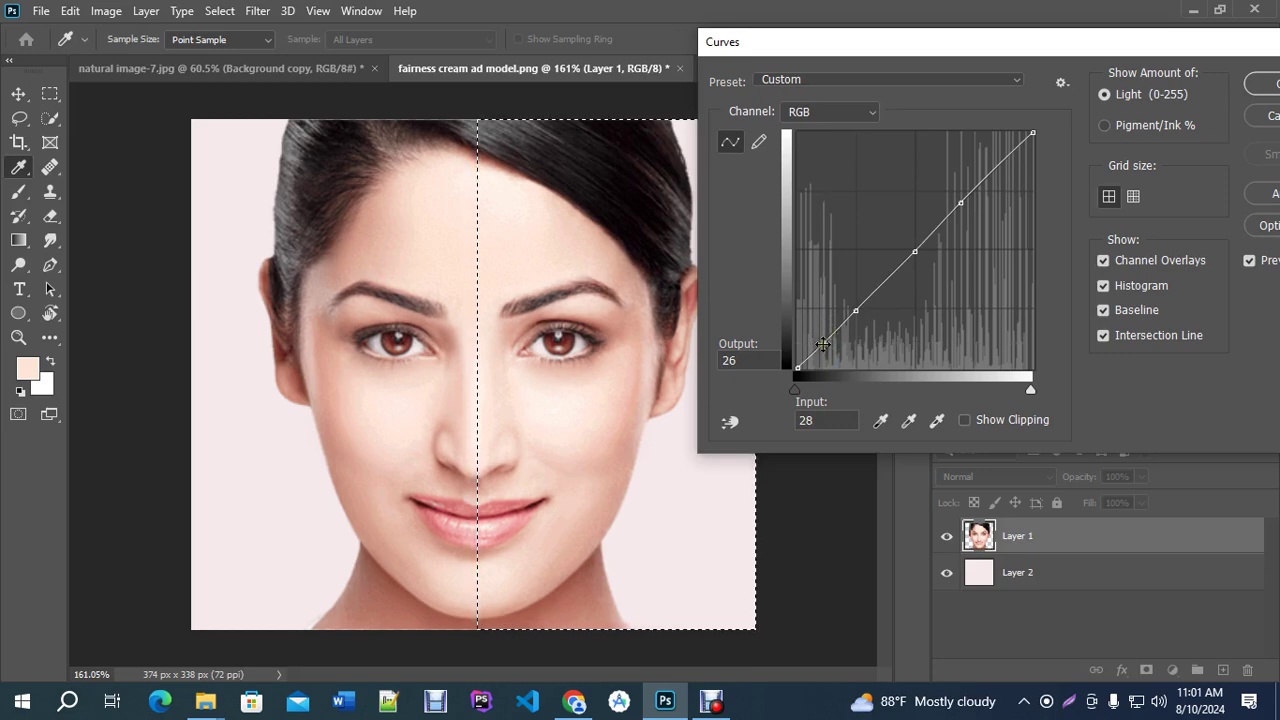
Remove all but the midtone point, move it to input 149, output 92, set the black point to input 48, and apply Curves.
{"action": "left_click_drag", "start_coordinate": [822, 345], "coordinate": [683, 352]}
{"action": "left_click_drag", "start_coordinate": [961, 203], "coordinate": [851, 95]}
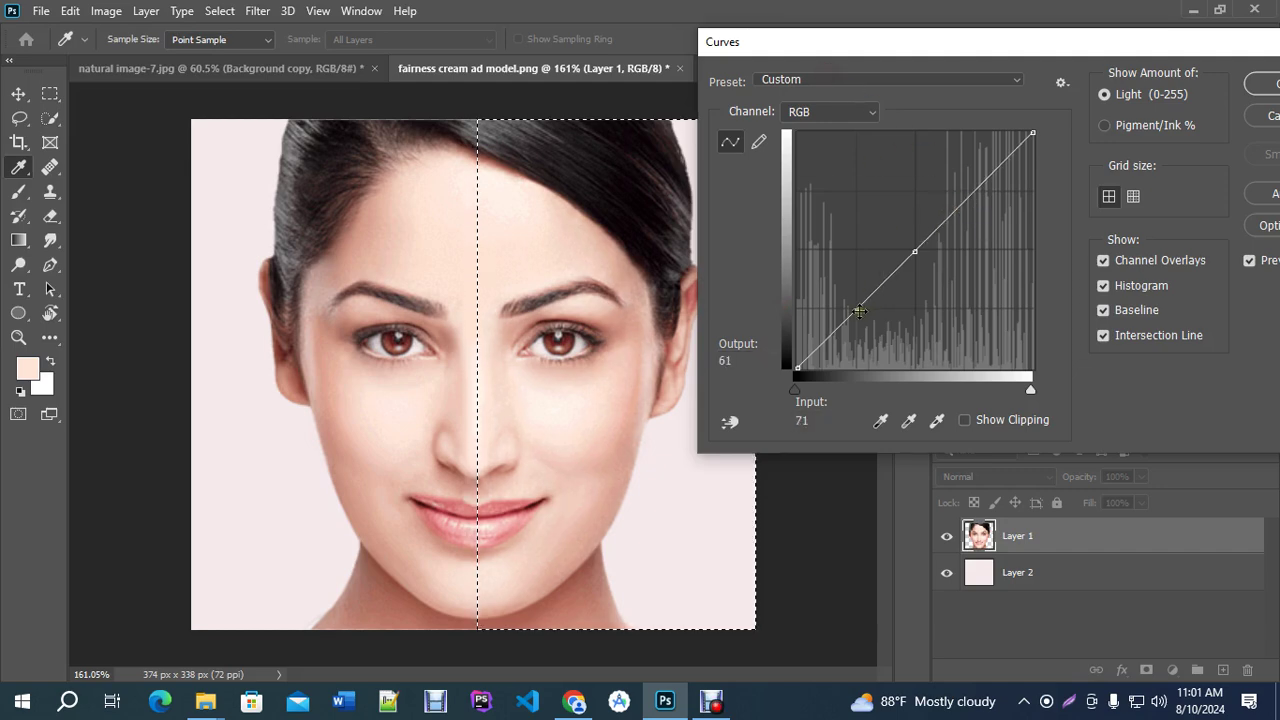
{"action": "left_click_drag", "start_coordinate": [914, 251], "coordinate": [935, 283]}
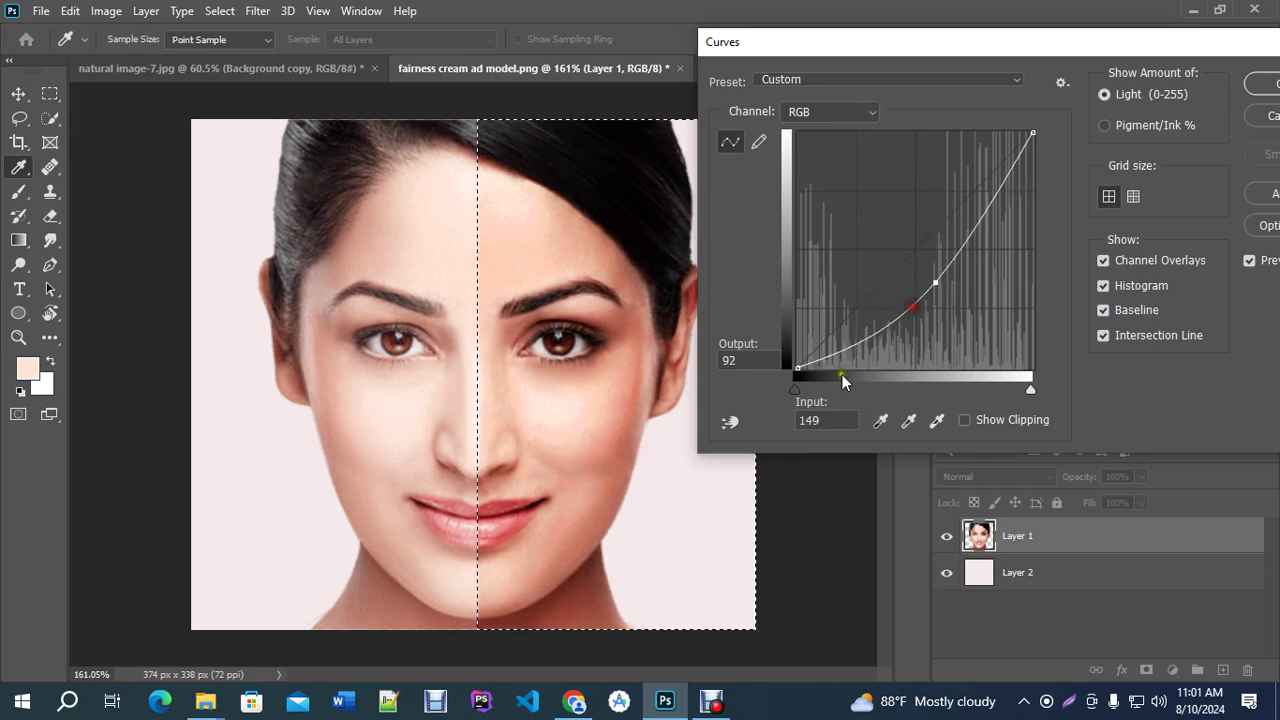
{"action": "left_click_drag", "start_coordinate": [797, 388], "coordinate": [840, 387]}
{"action": "left_click", "coordinate": [1262, 84]}
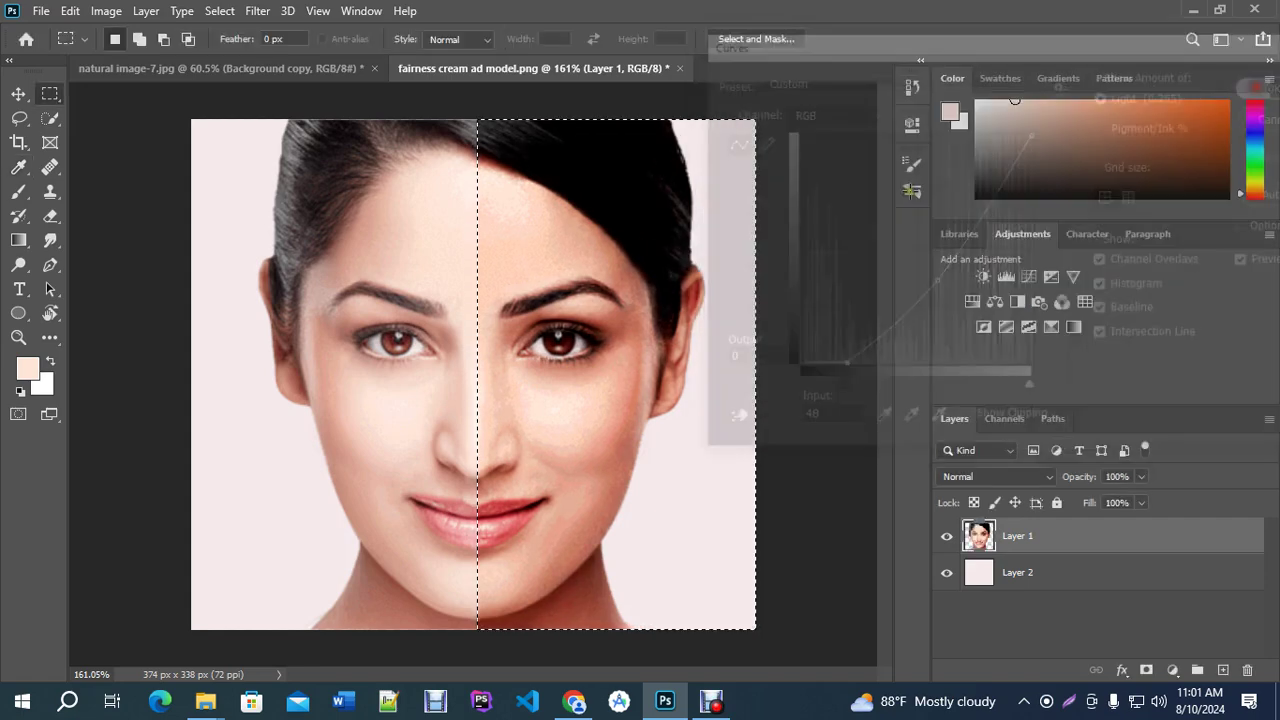
Deselect the adjusted half, shift the portrait sideways with the Move tool, and place an offset duplicate of Layer 1 over it.
{"action": "key", "text": "ctrl+d"}
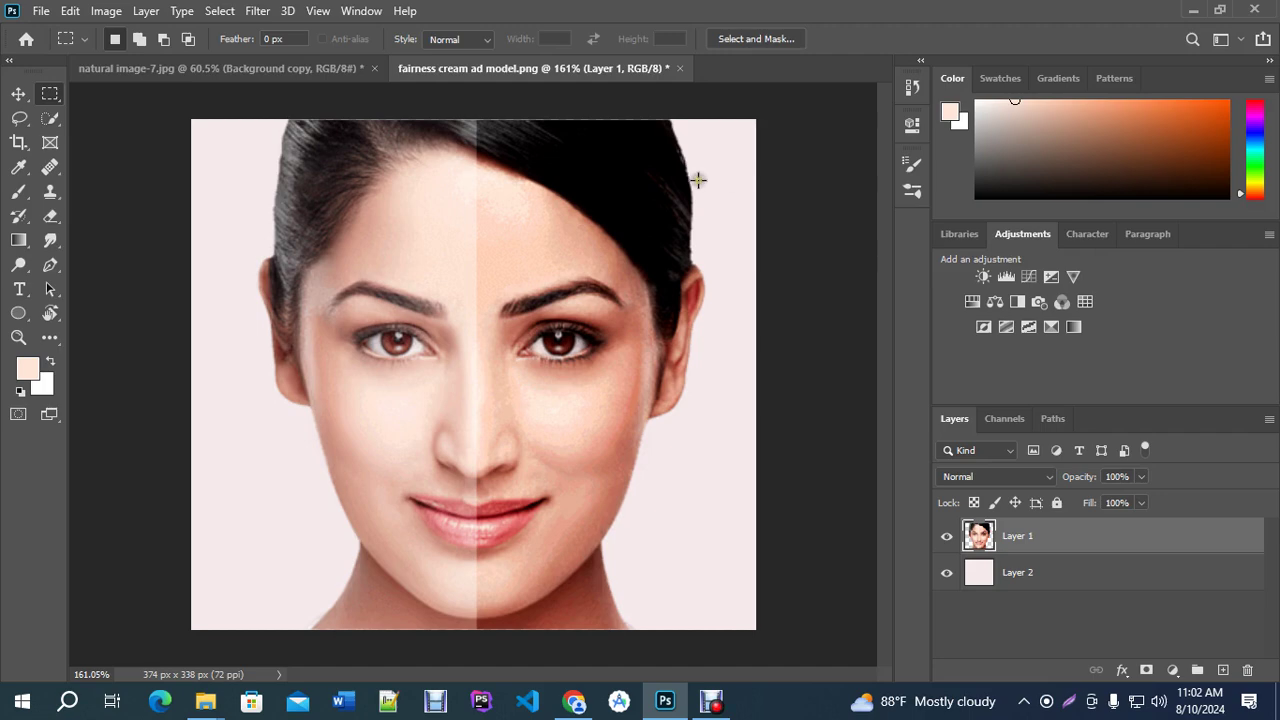
{"action": "scroll", "coordinate": [374, 287], "scroll_direction": "down", "scroll_amount": 1}
{"action": "left_click", "coordinate": [18, 93]}
{"action": "left_click_drag", "start_coordinate": [579, 318], "coordinate": [544, 300]}
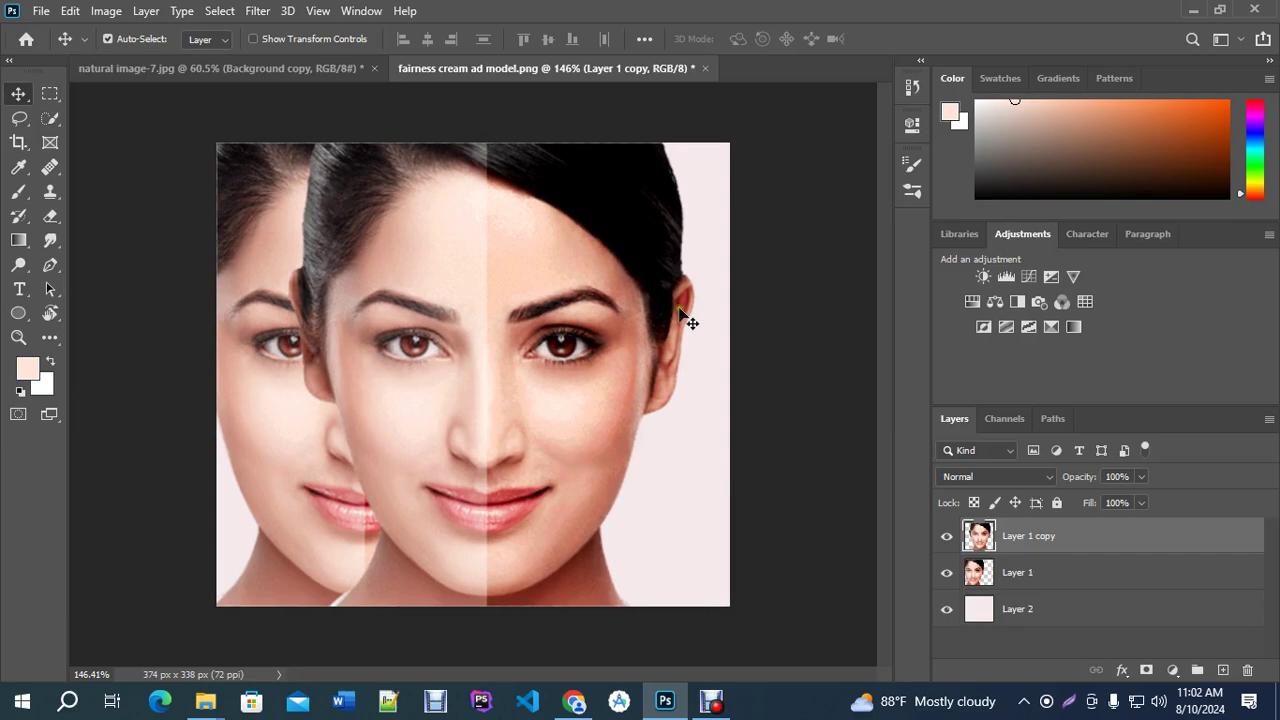
Undo the portrait layer's duplication and move, and close the portrait document without saving its changes.
{"action": "key", "text": "ctrl+z"}
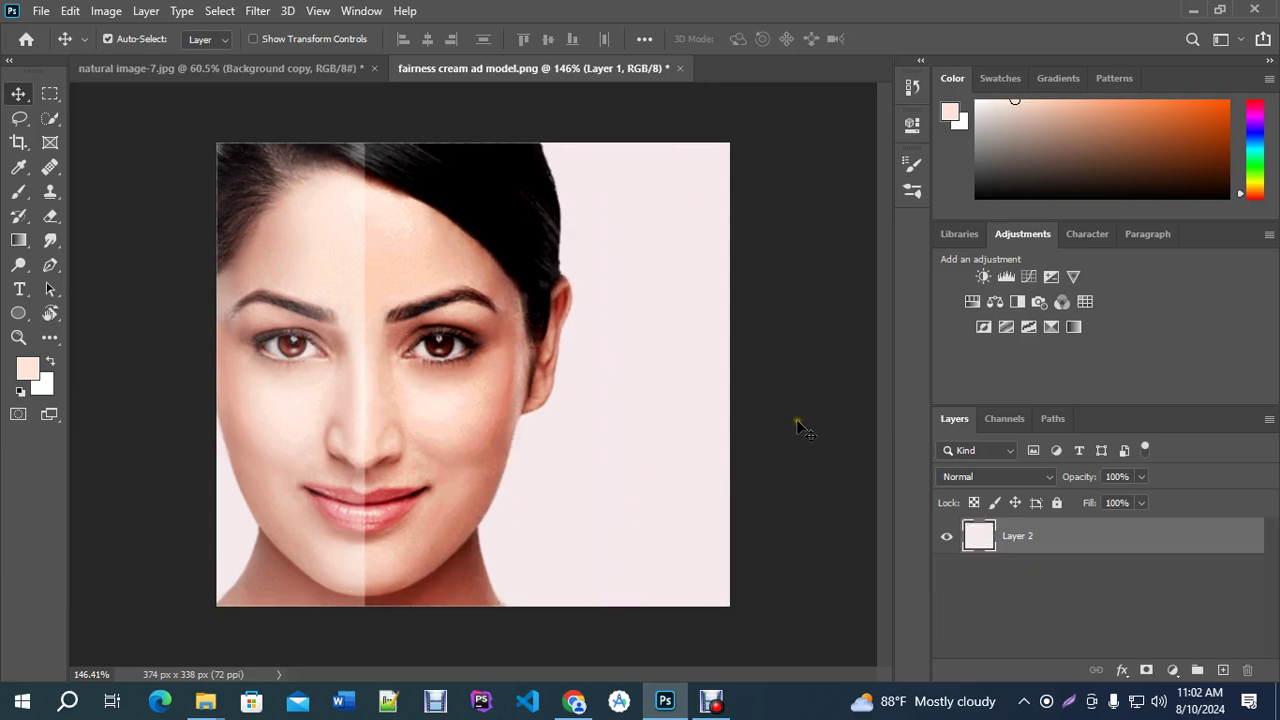
{"action": "key", "text": "ctrl+z"}
{"action": "key", "text": "ctrl+0"}
{"action": "left_click", "coordinate": [679, 71]}
{"action": "left_click", "coordinate": [631, 271]}
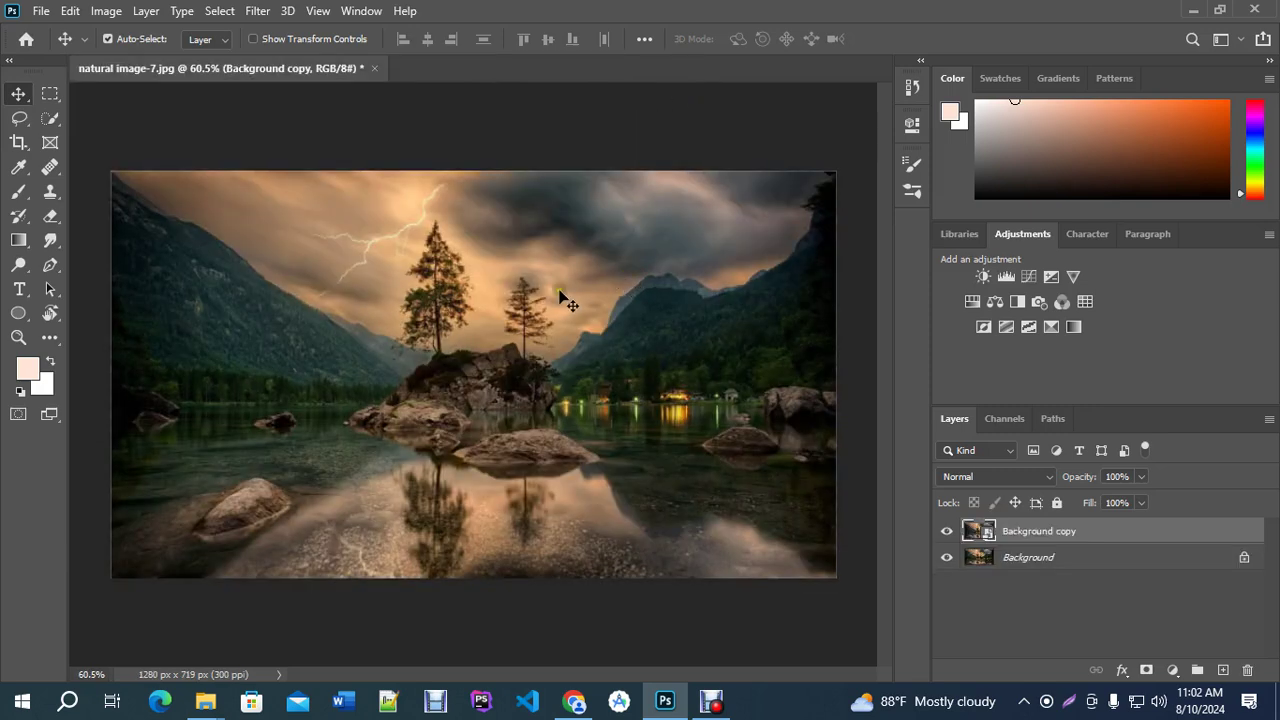
Open natural image-4.jpg and the forest photo of the woman in a gown from the image retouch folder in Photoshop.
{"action": "mouse_move", "coordinate": [207, 702]}
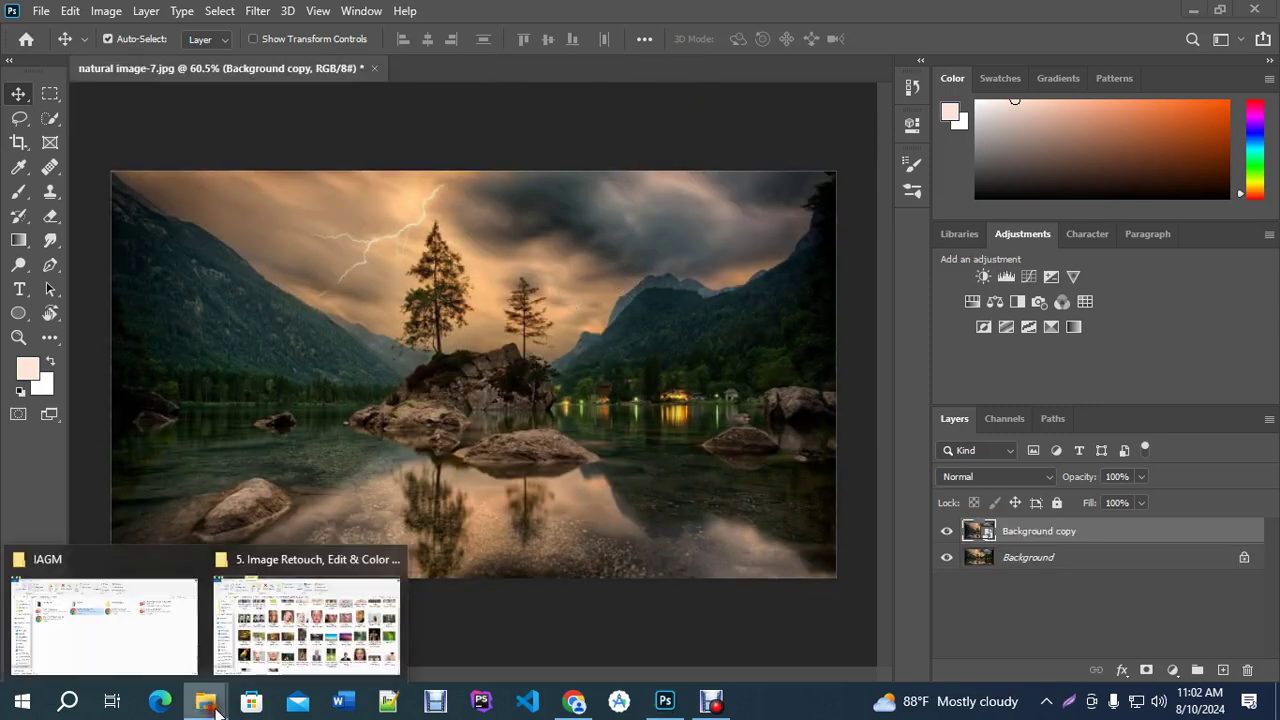
{"action": "left_click", "coordinate": [265, 632]}
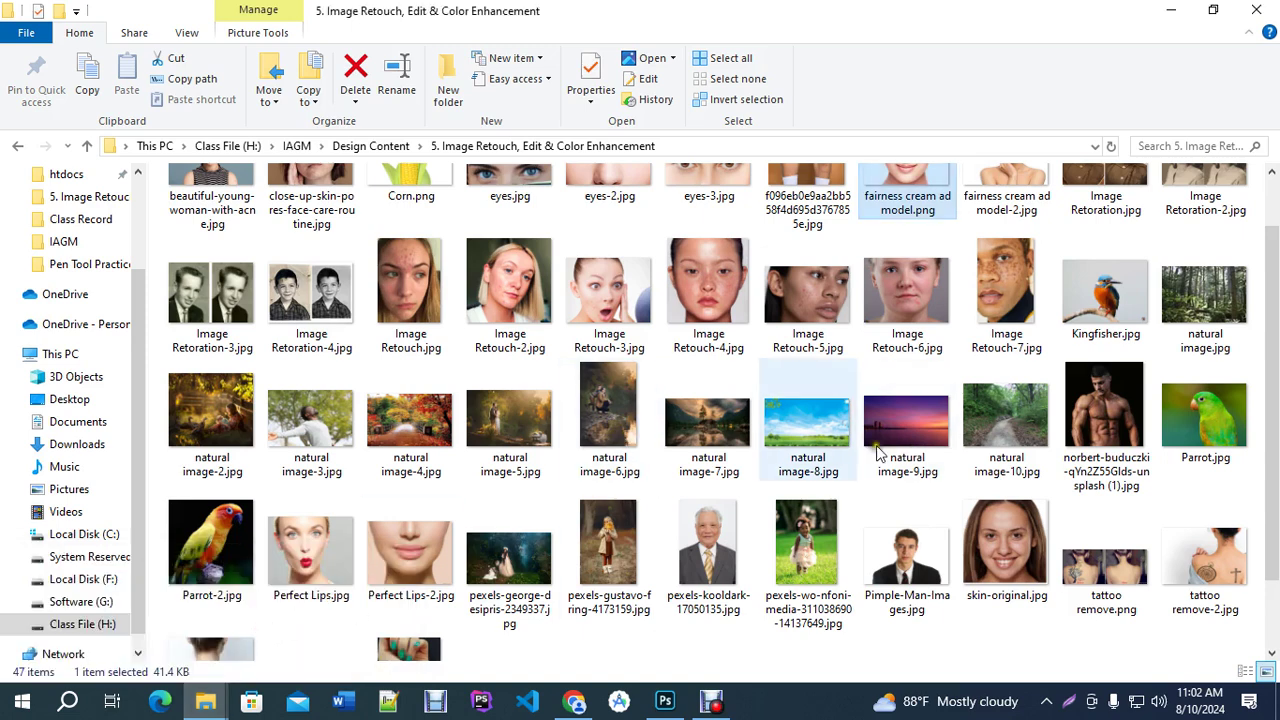
{"action": "left_click", "coordinate": [412, 458]}
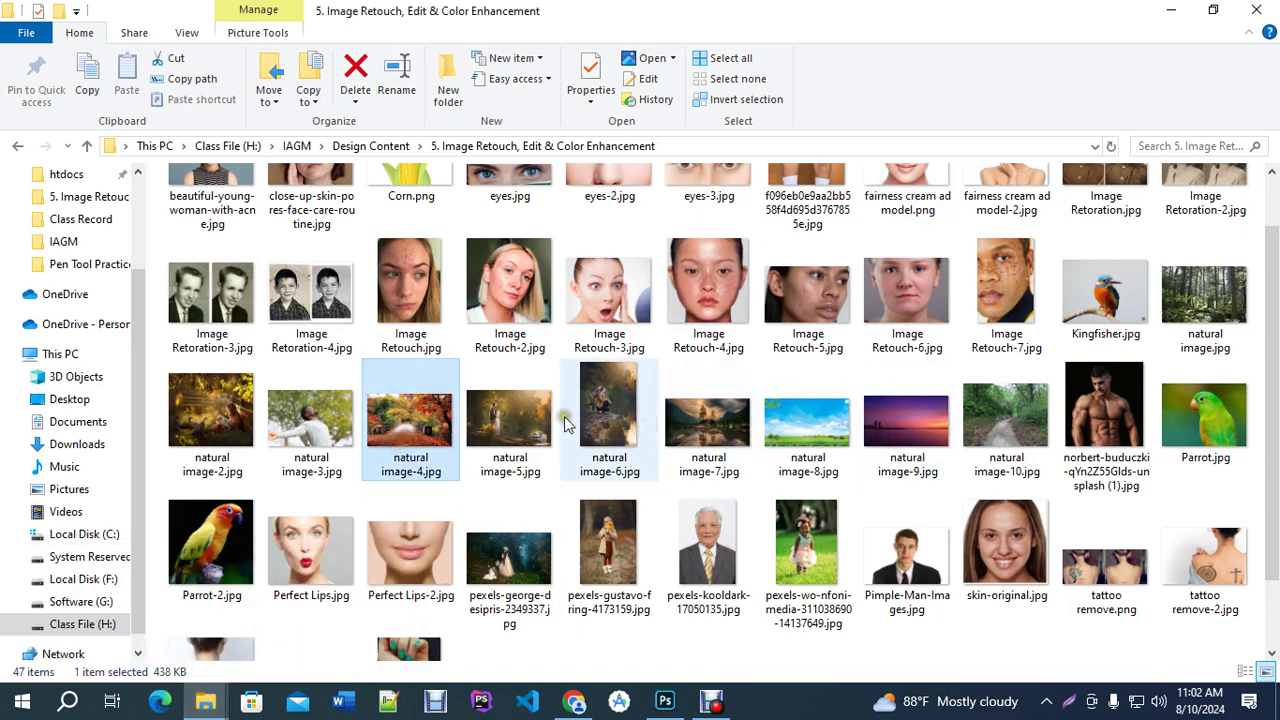
{"action": "left_click", "coordinate": [515, 570], "text": "ctrl"}
{"action": "left_click_drag", "start_coordinate": [520, 575], "coordinate": [372, 16]}
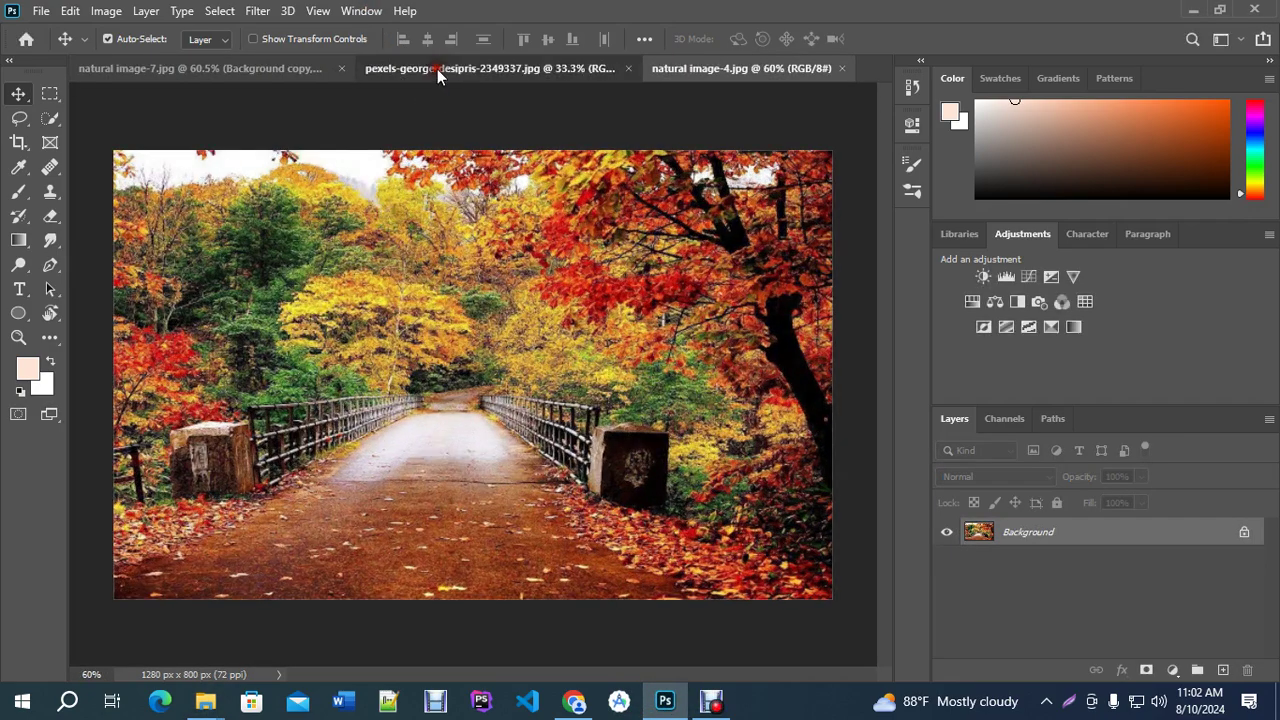
Show the forest photo of the woman, duplicate its Background layer, and convert the copy to a Smart Object.
{"action": "left_click", "coordinate": [437, 69]}
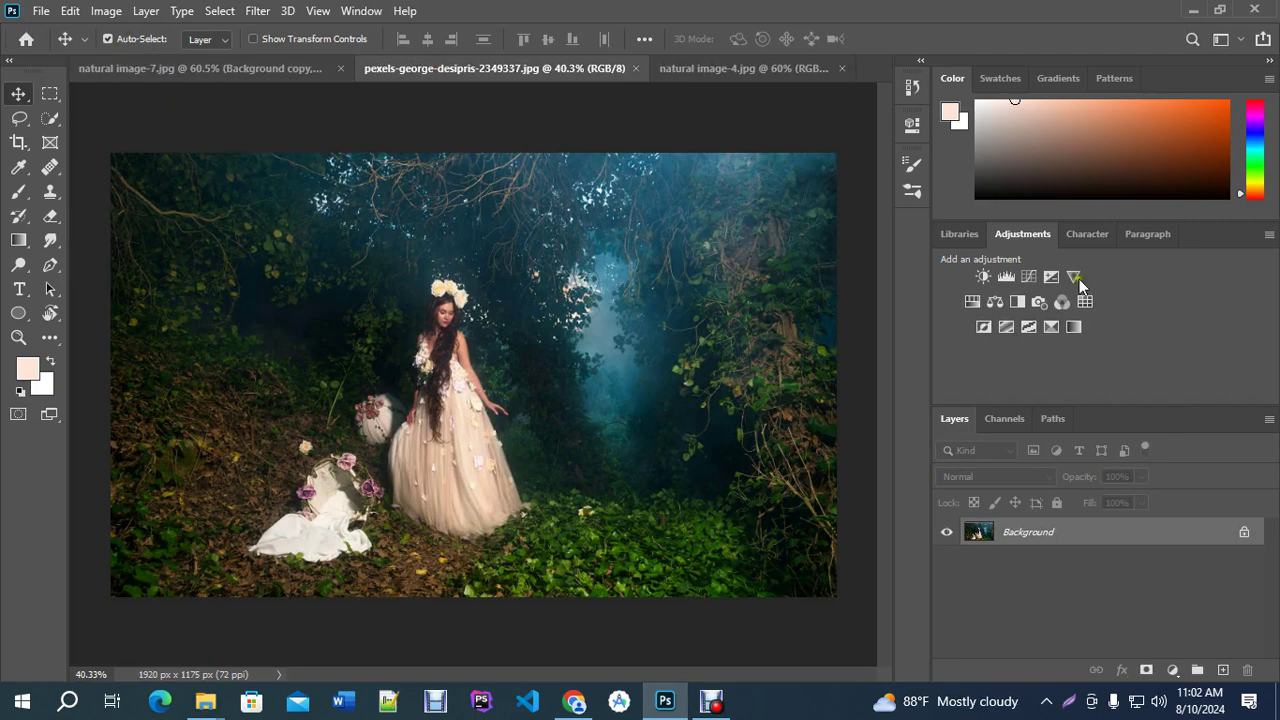
{"action": "left_click_drag", "start_coordinate": [1134, 545], "coordinate": [1222, 670]}
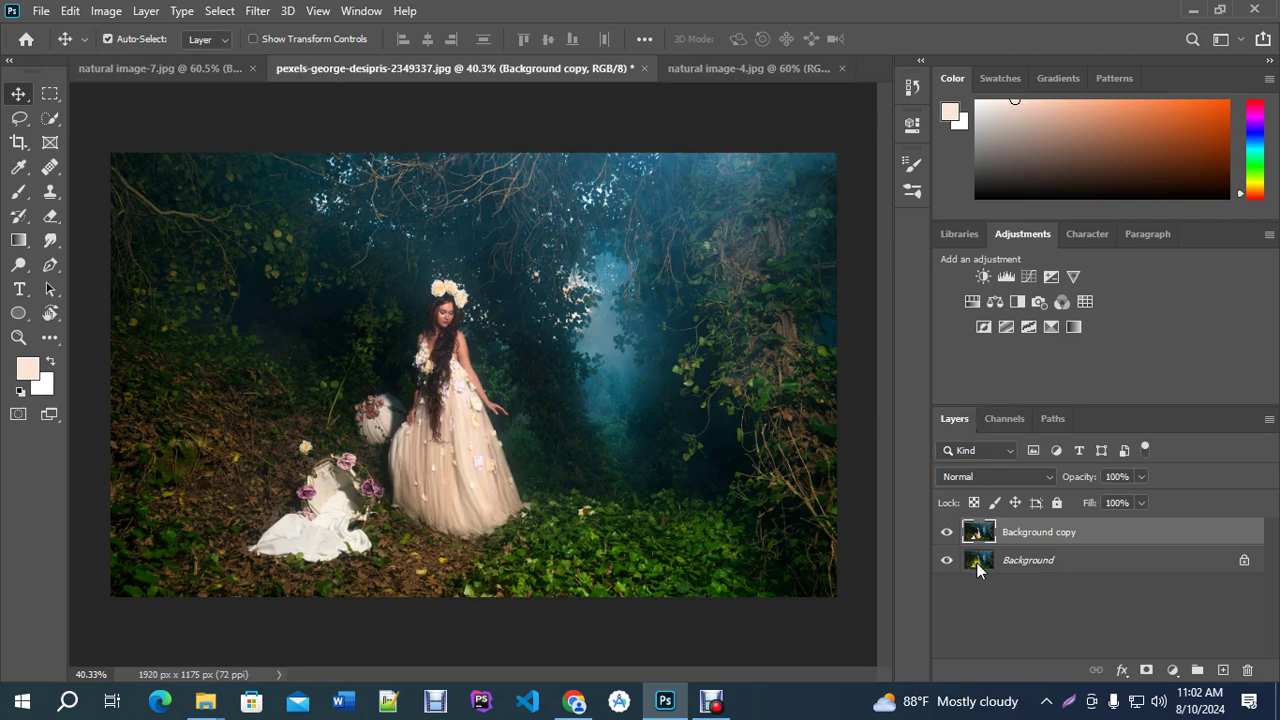
{"action": "right_click", "coordinate": [1040, 540]}
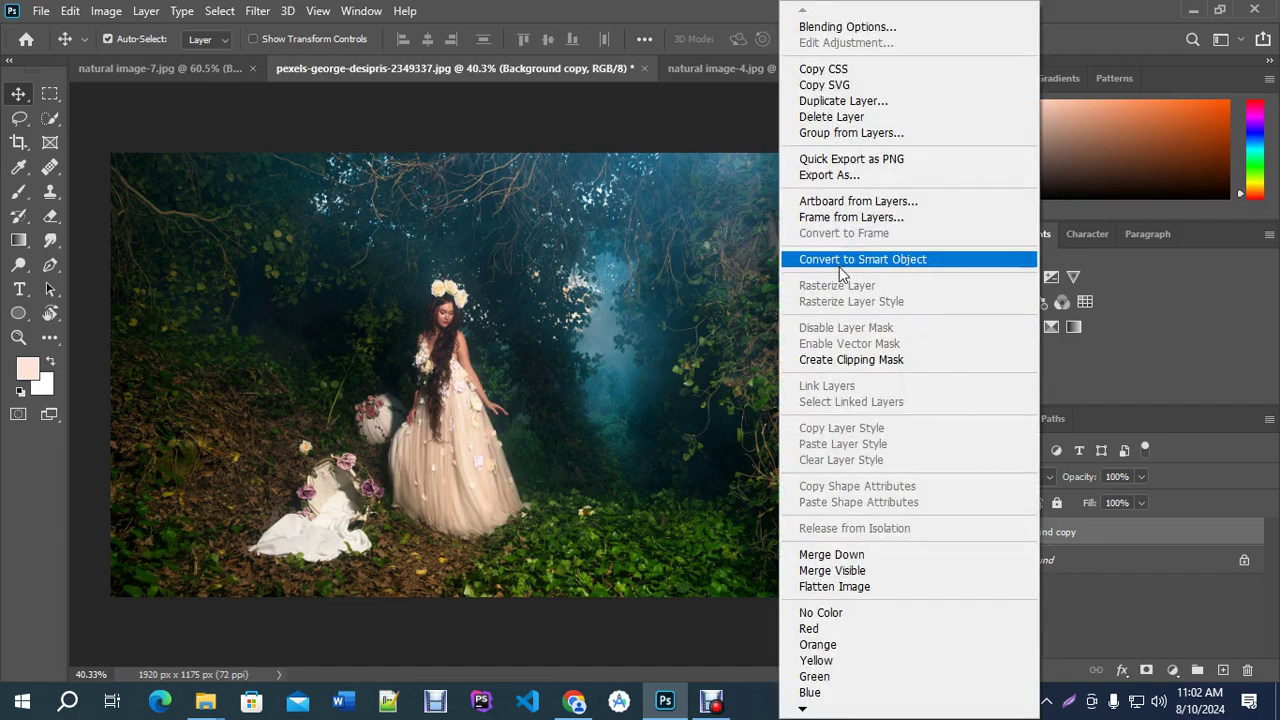
{"action": "left_click", "coordinate": [839, 264]}
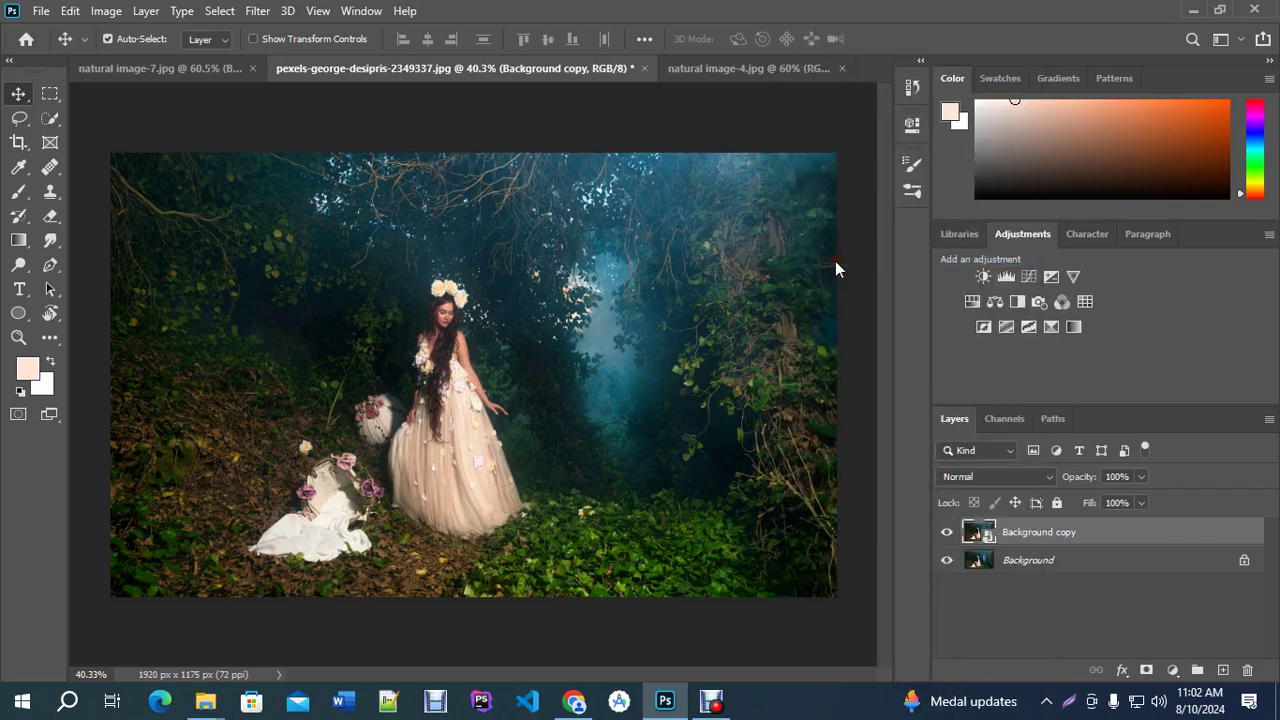
Apply Hue/Saturation with default settings to the Background copy Smart Object, reopen the smart filter's settings, and cancel them.
{"action": "left_click", "coordinate": [106, 10]}
{"action": "mouse_move", "coordinate": [113, 64]}
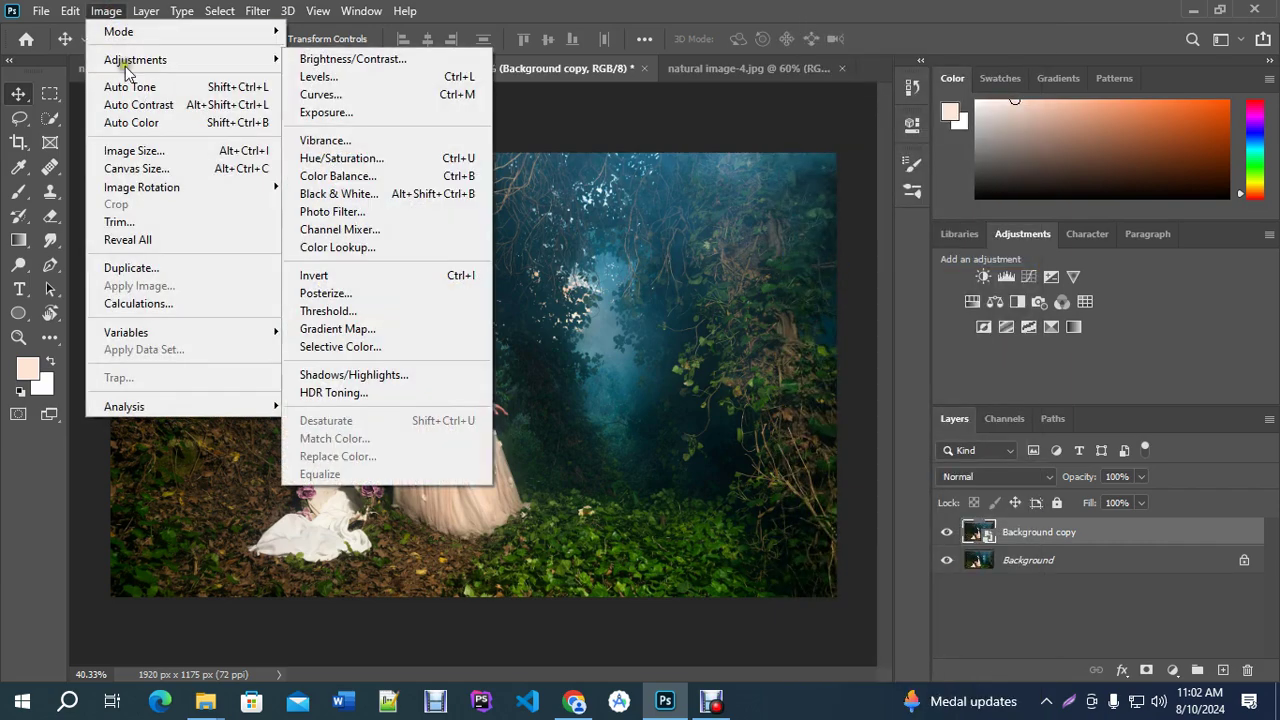
{"action": "left_click", "coordinate": [383, 160]}
{"action": "left_click", "coordinate": [799, 132]}
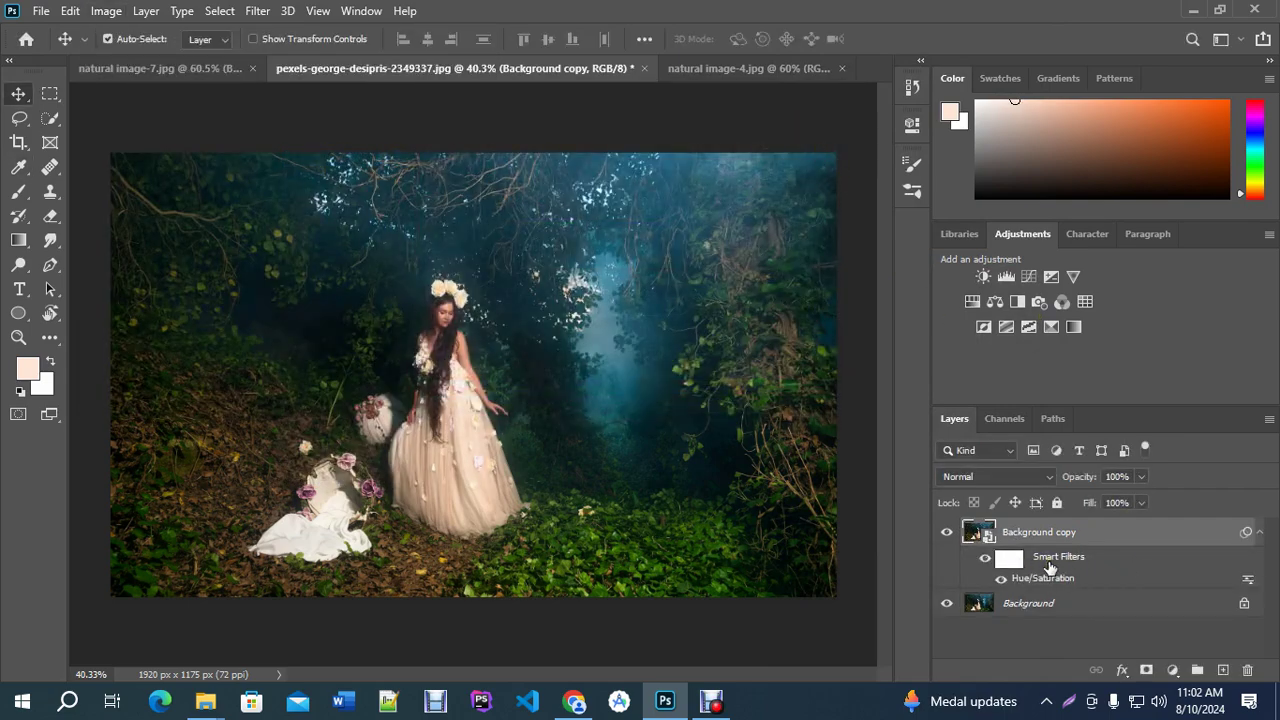
{"action": "double_click", "coordinate": [1028, 582]}
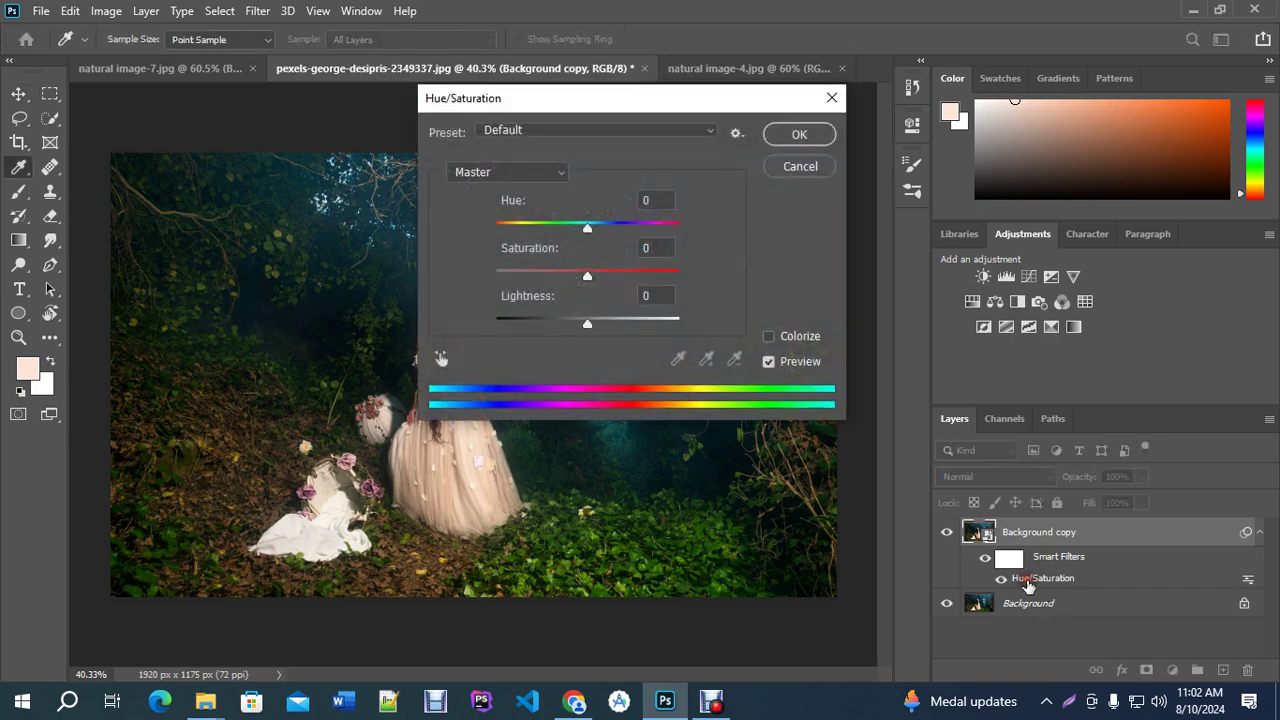
{"action": "left_click", "coordinate": [790, 168]}
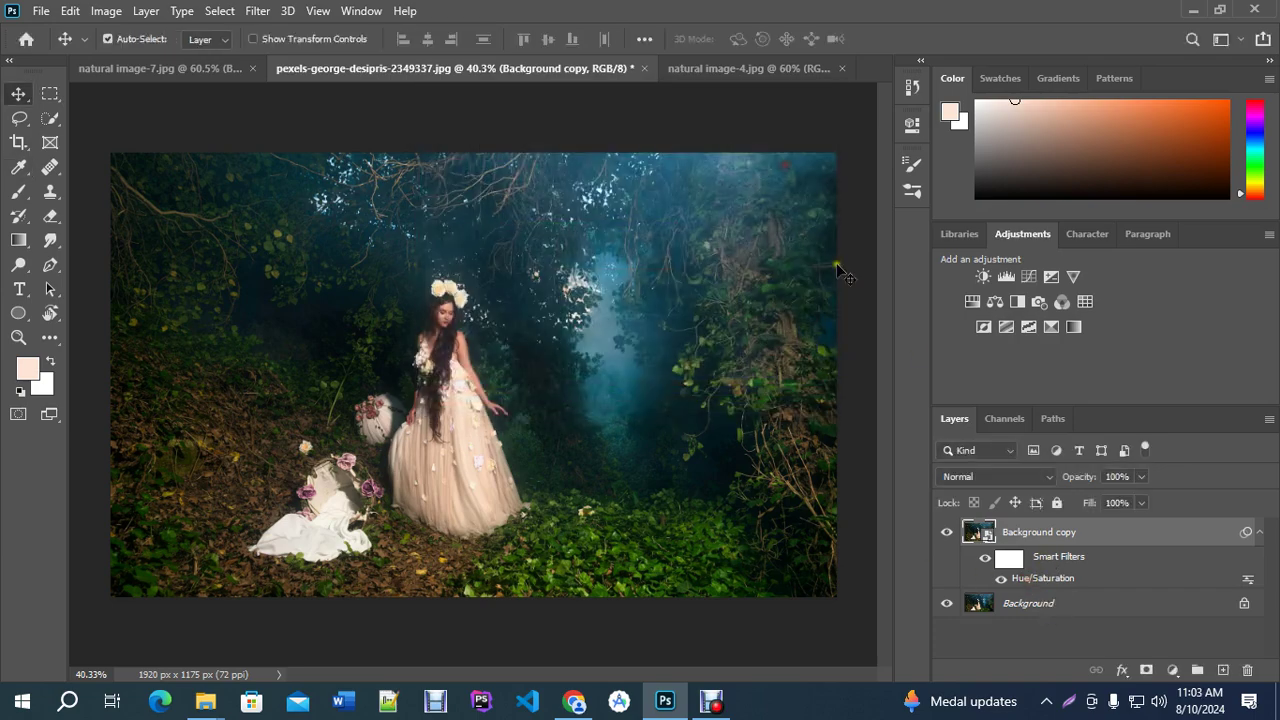
Undo the Hue/Saturation filter and the Smart Object conversion, and convert Background copy to a Smart Object again.
{"action": "key", "text": "ctrl+z"}
{"action": "key", "text": "ctrl+z"}
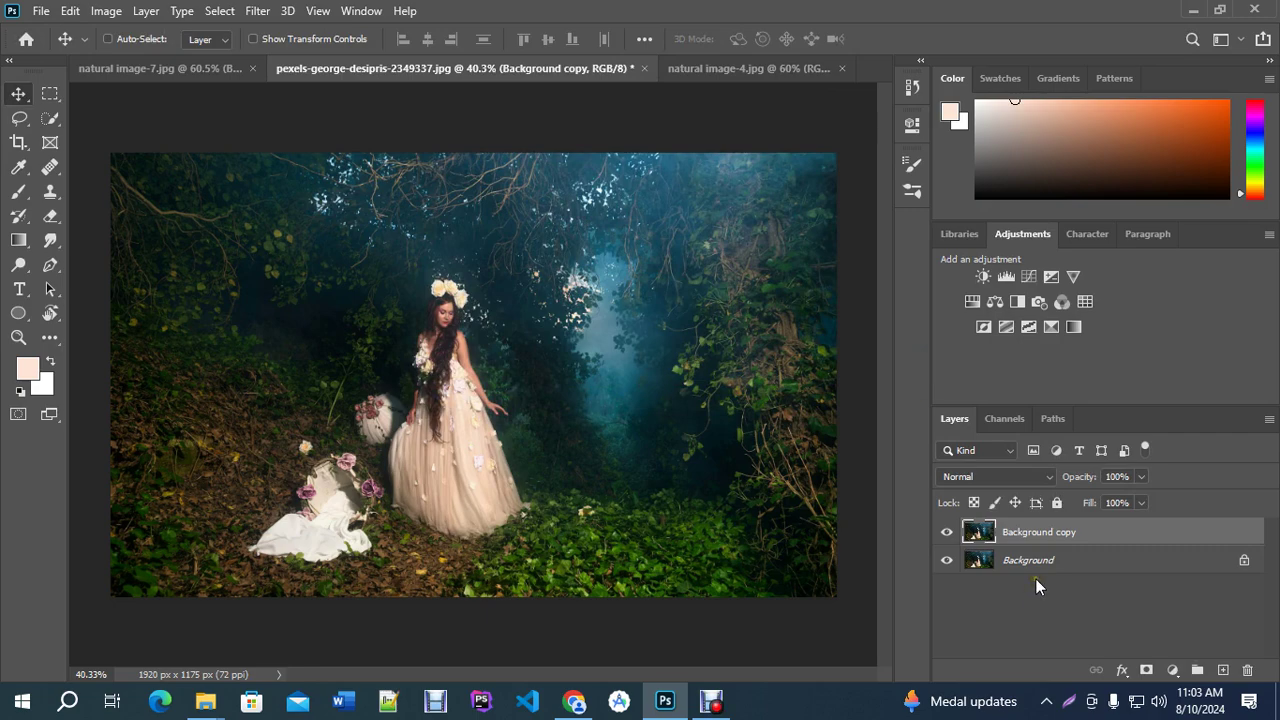
{"action": "right_click", "coordinate": [1050, 533]}
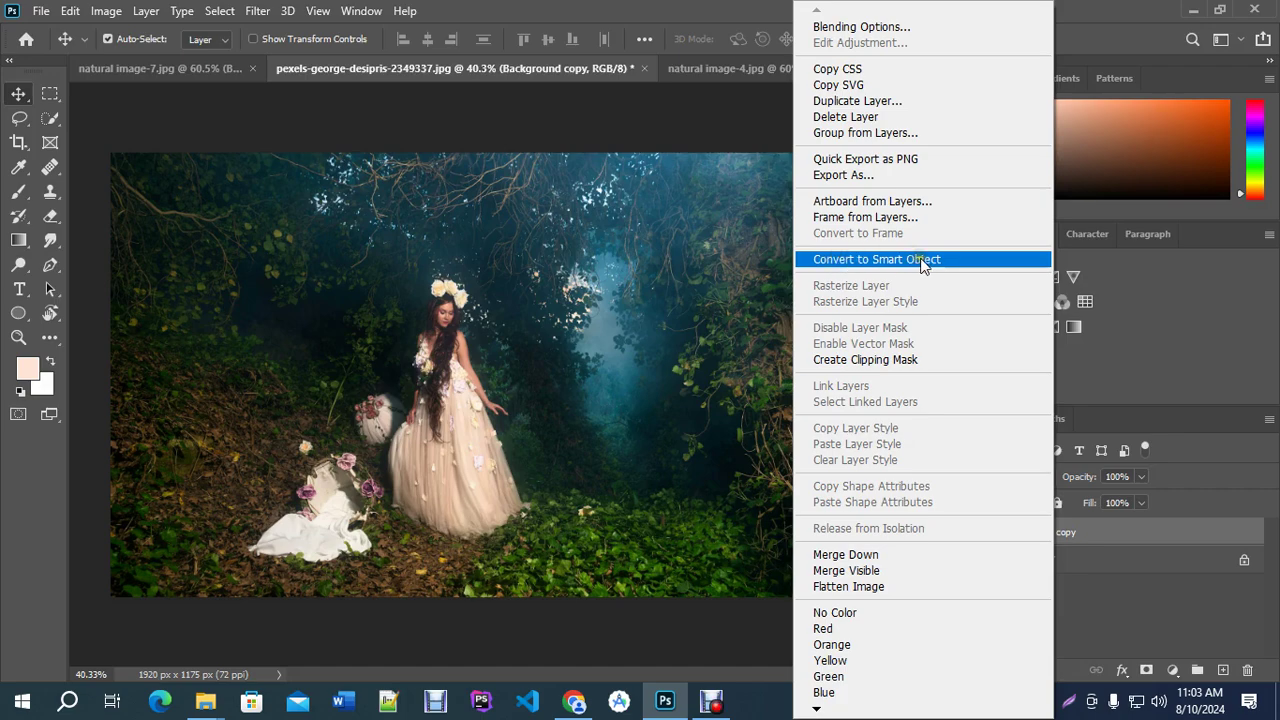
{"action": "left_click", "coordinate": [916, 261]}
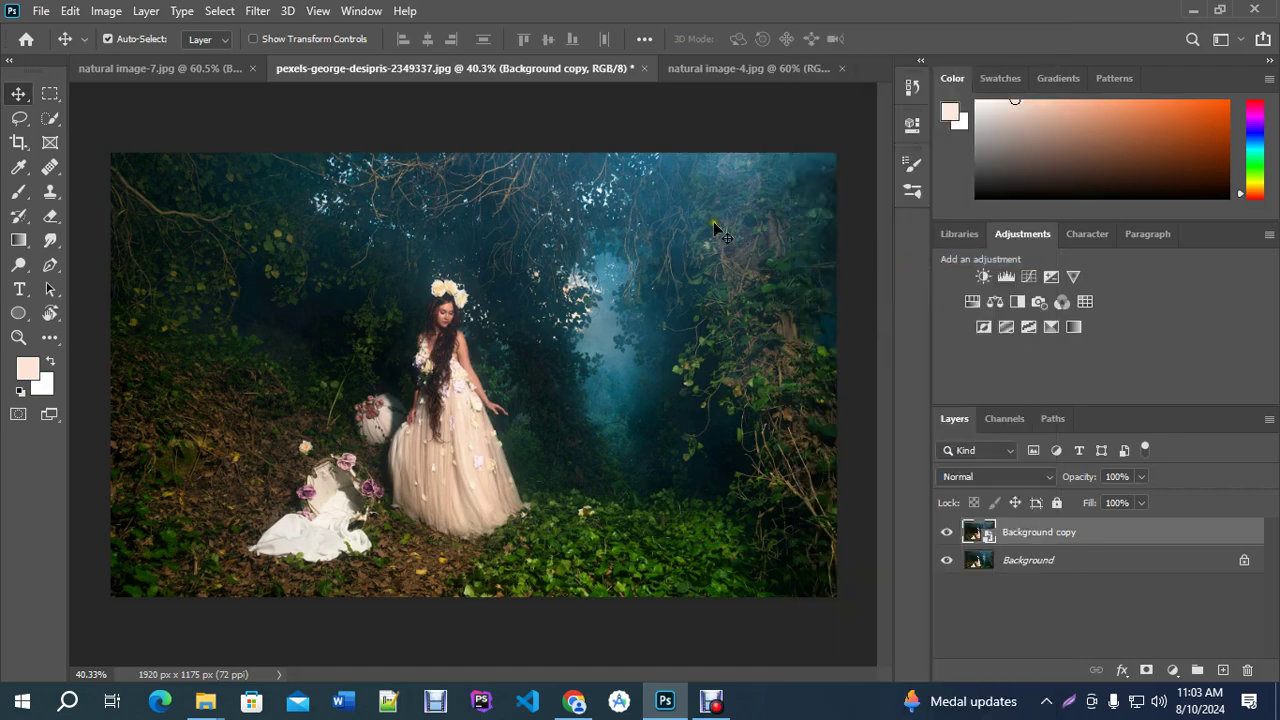
{"action": "left_click", "coordinate": [104, 12]}
{"action": "mouse_move", "coordinate": [112, 60]}
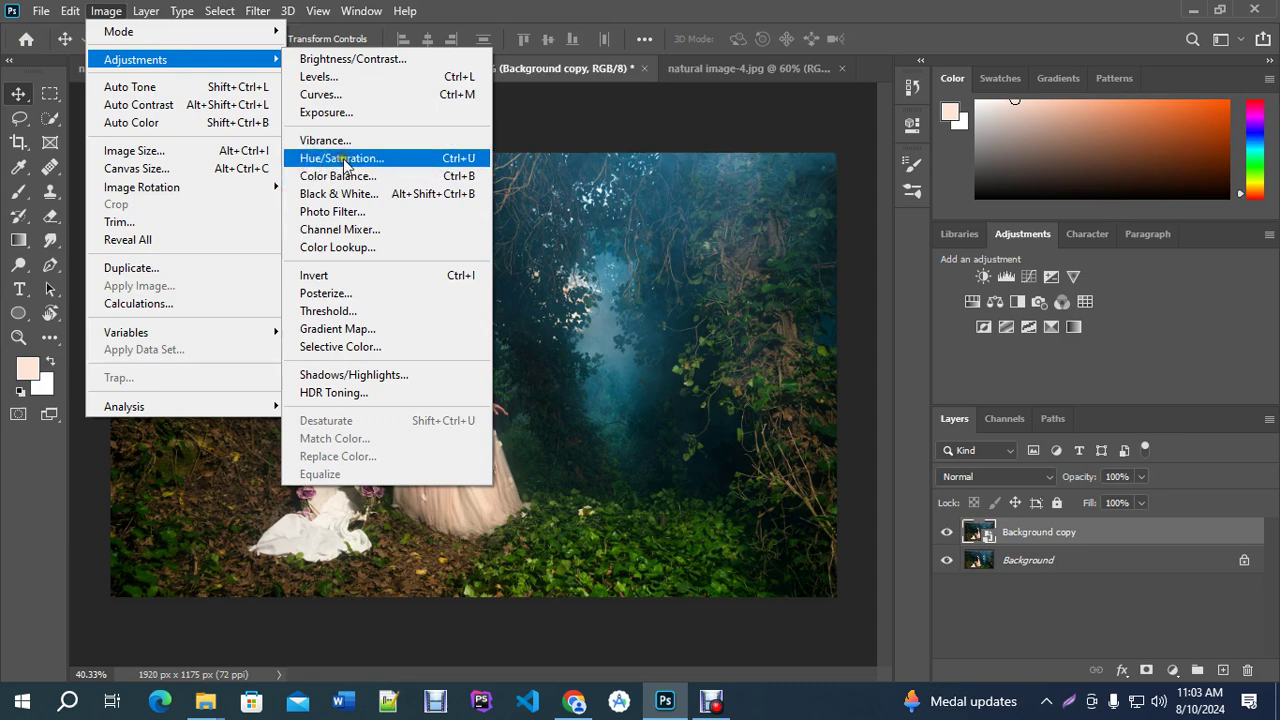
{"action": "left_click", "coordinate": [376, 166]}
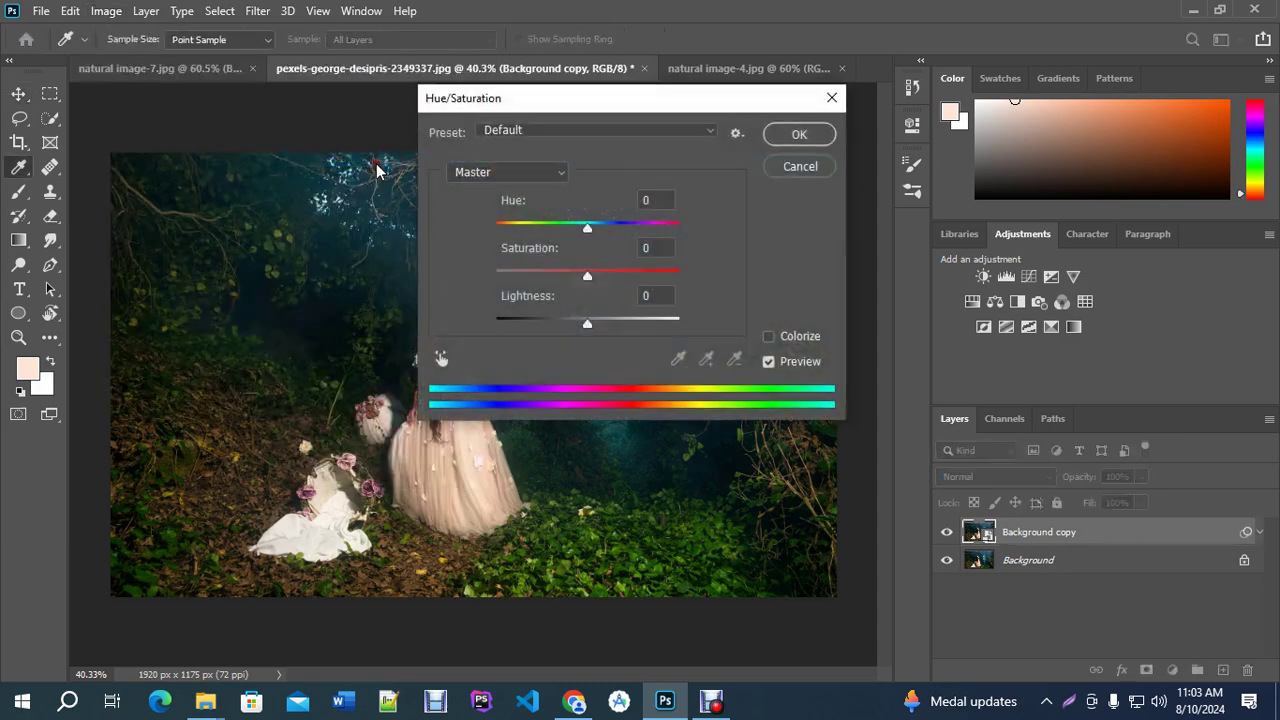
{"action": "left_click_drag", "start_coordinate": [540, 114], "coordinate": [661, 116]}
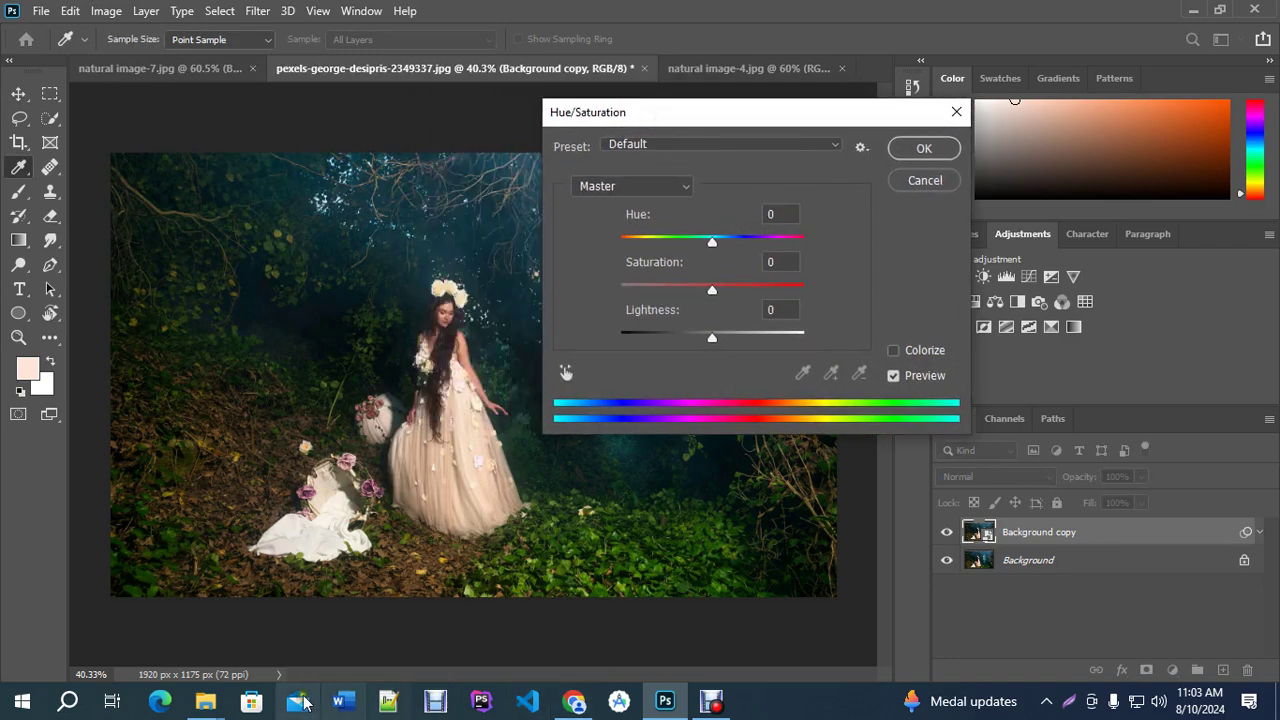
{"action": "mouse_move", "coordinate": [206, 697]}
{"action": "left_click", "coordinate": [284, 651]}
{"action": "mouse_move", "coordinate": [211, 545]}
{"action": "left_mouse_down"}
{"action": "mouse_move", "coordinate": [505, 700]}
{"action": "mouse_move", "coordinate": [664, 702]}
{"action": "left_mouse_up"}
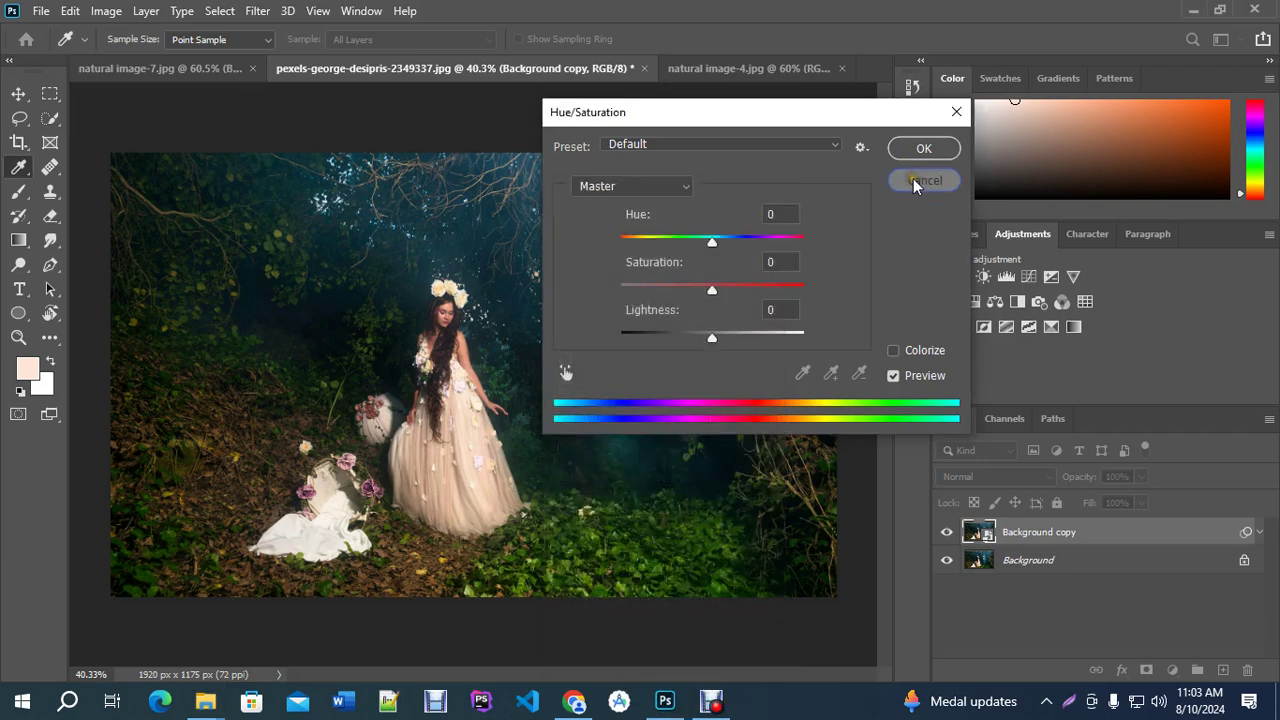
{"action": "left_click", "coordinate": [924, 180]}
Open Parrot-2.jpg from the image retouch folder in Photoshop and duplicate its Background layer.
{"action": "mouse_move", "coordinate": [201, 704]}
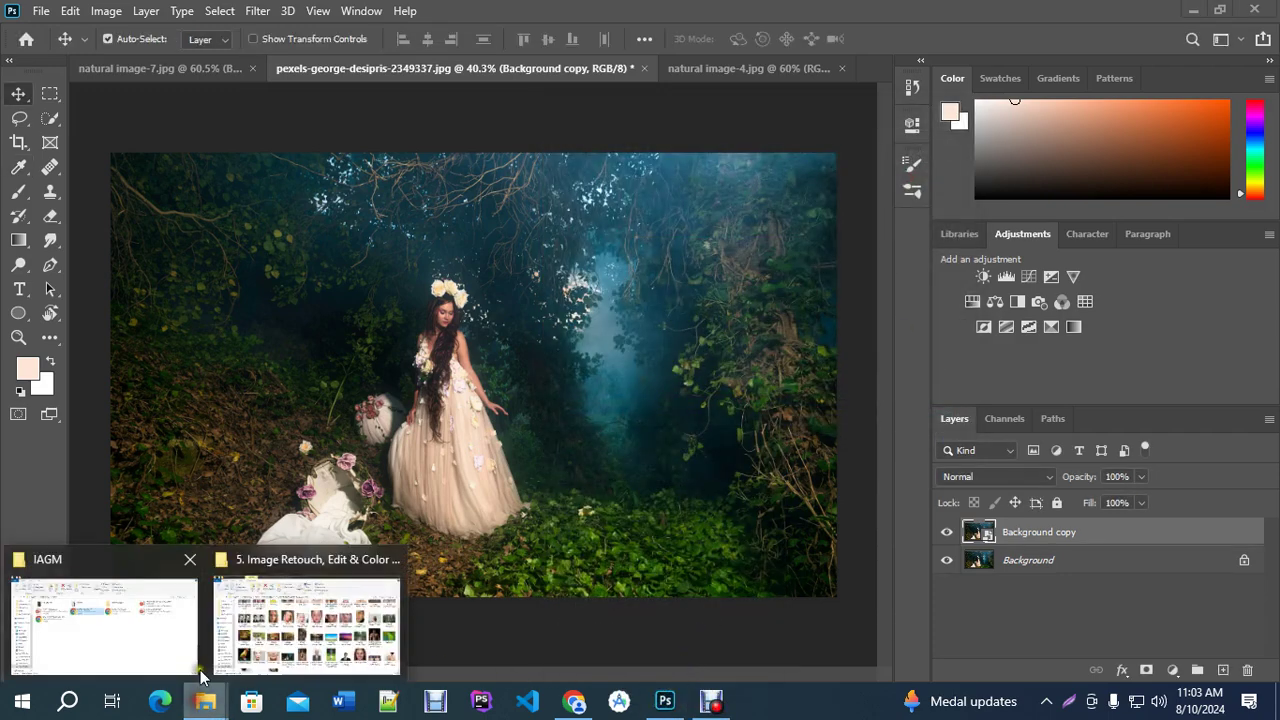
{"action": "left_click", "coordinate": [276, 640]}
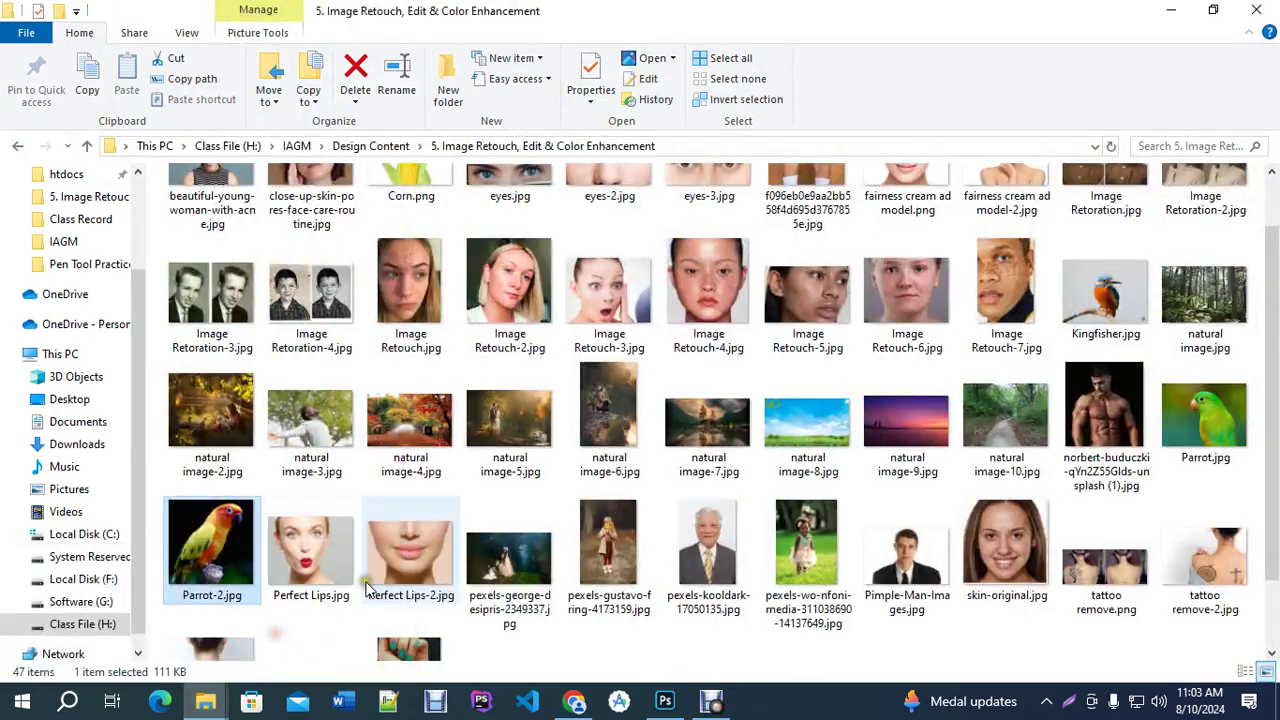
{"action": "left_click_drag", "start_coordinate": [222, 548], "coordinate": [372, 8]}
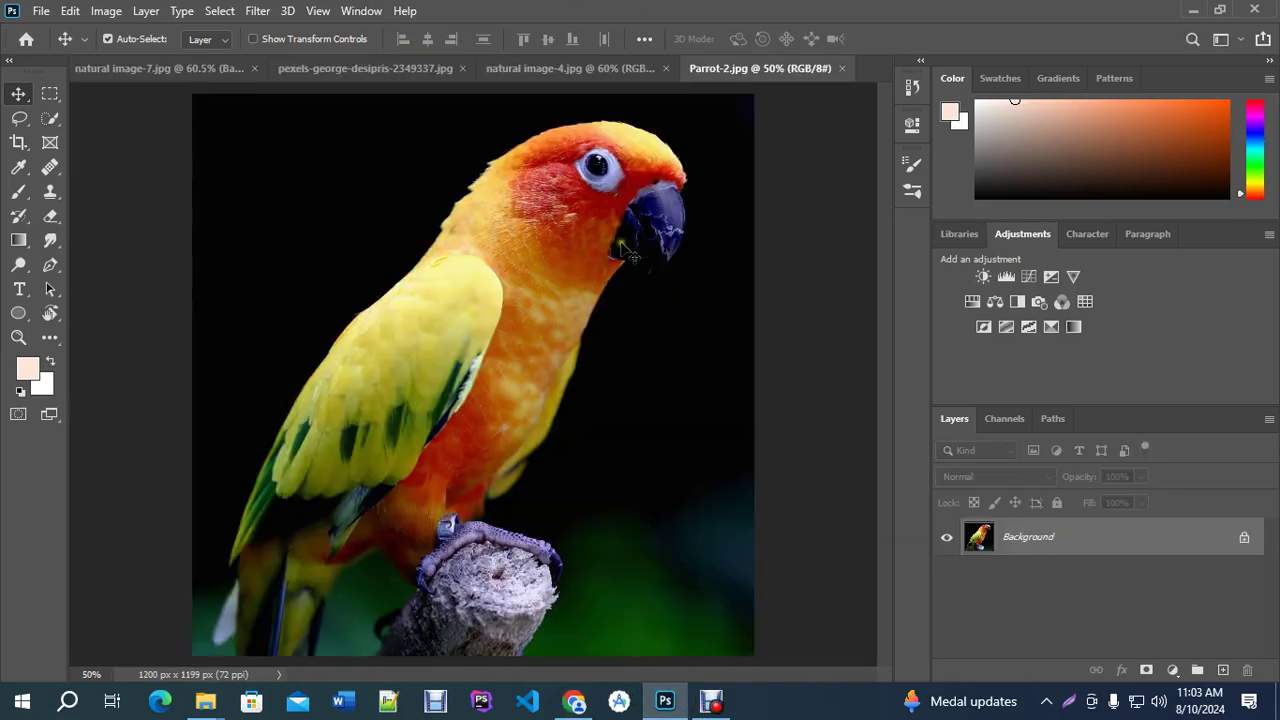
{"action": "scroll", "coordinate": [592, 232], "scroll_direction": "down", "scroll_amount": 1}
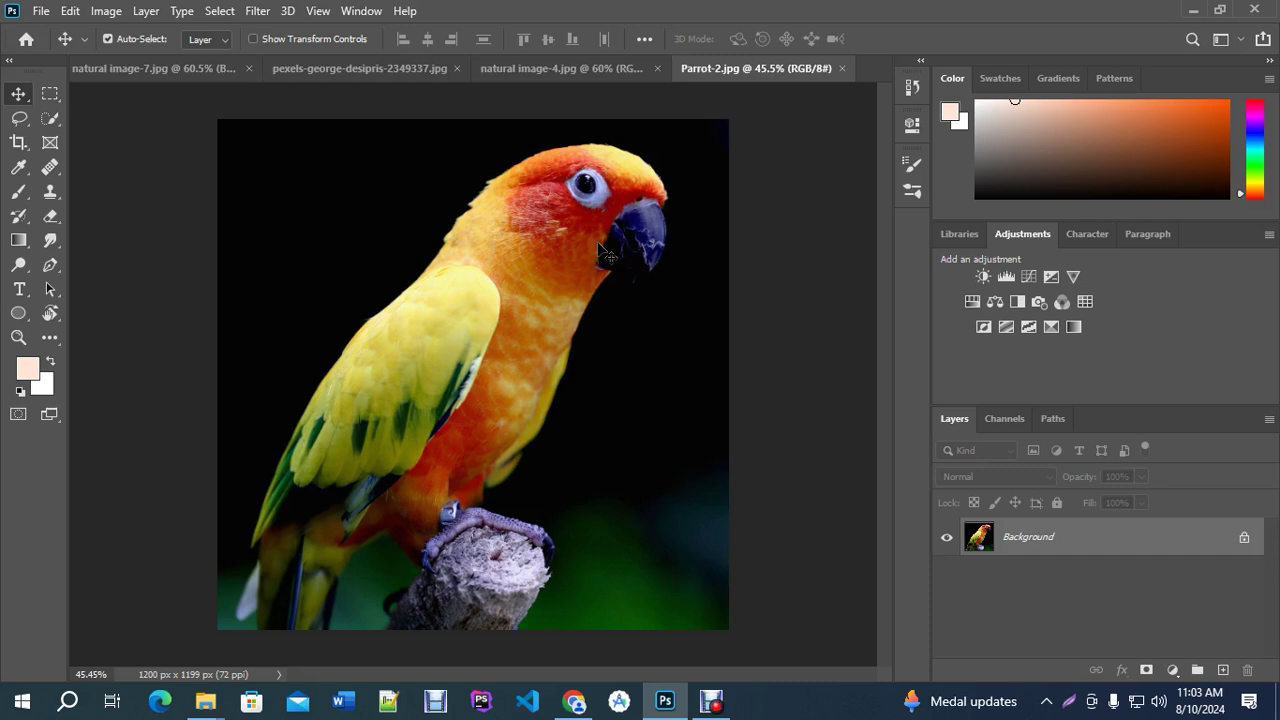
{"action": "left_click_drag", "start_coordinate": [1157, 541], "coordinate": [1223, 669]}
{"action": "key", "text": "ctrl"}
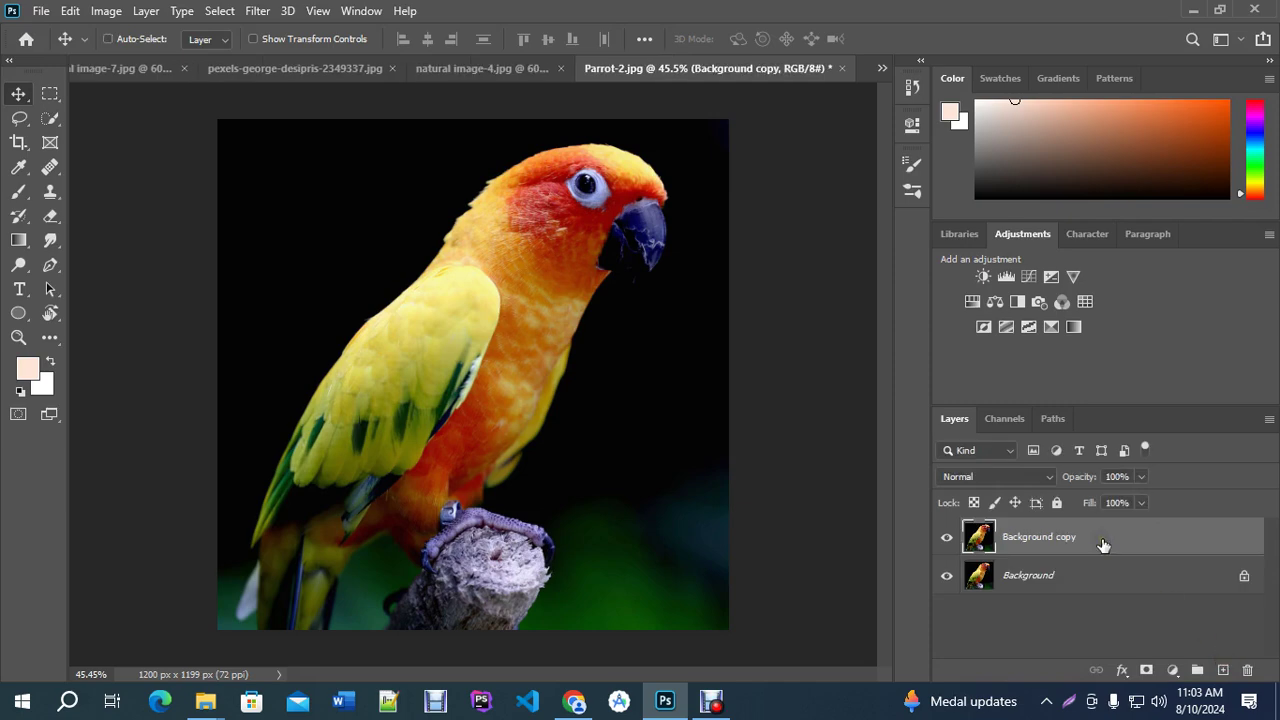
Start Hue/Saturation on the parrot's Background copy, try the master Saturation at +88, and return it to 0.
{"action": "key", "text": "ctrl+u"}
{"action": "left_click_drag", "start_coordinate": [823, 118], "coordinate": [602, 105]}
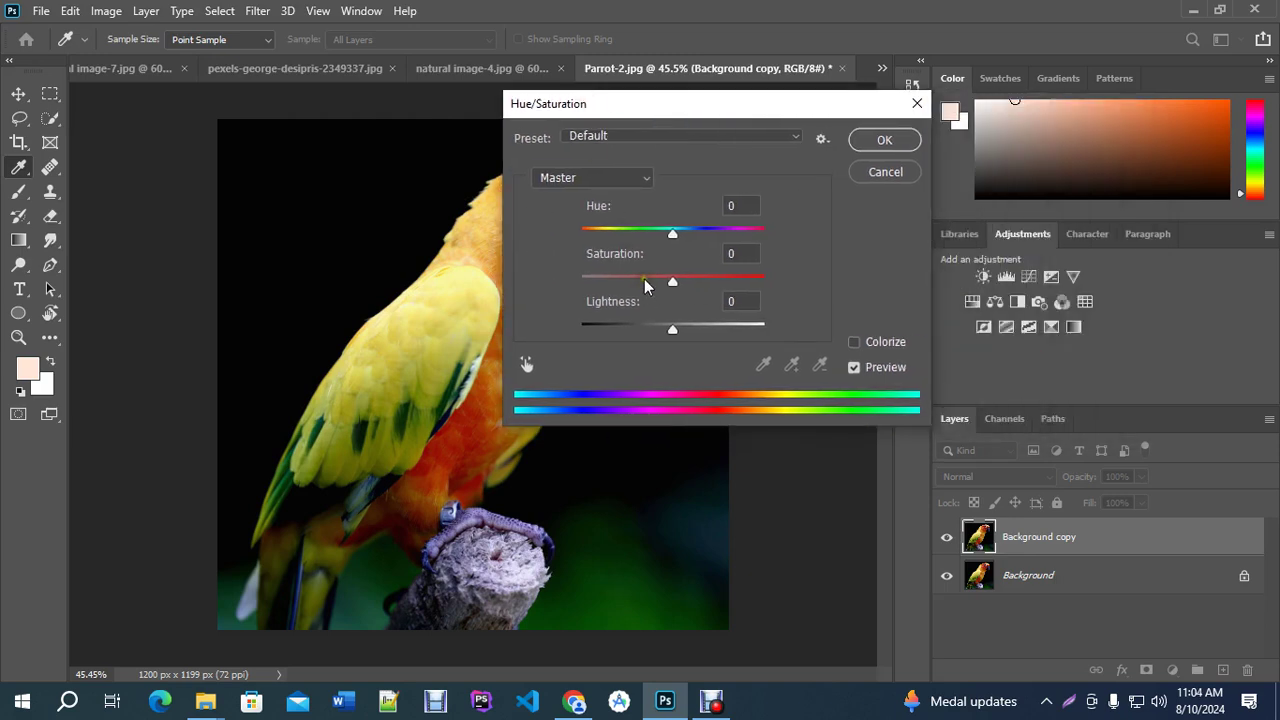
{"action": "left_click_drag", "start_coordinate": [590, 106], "coordinate": [737, 121]}
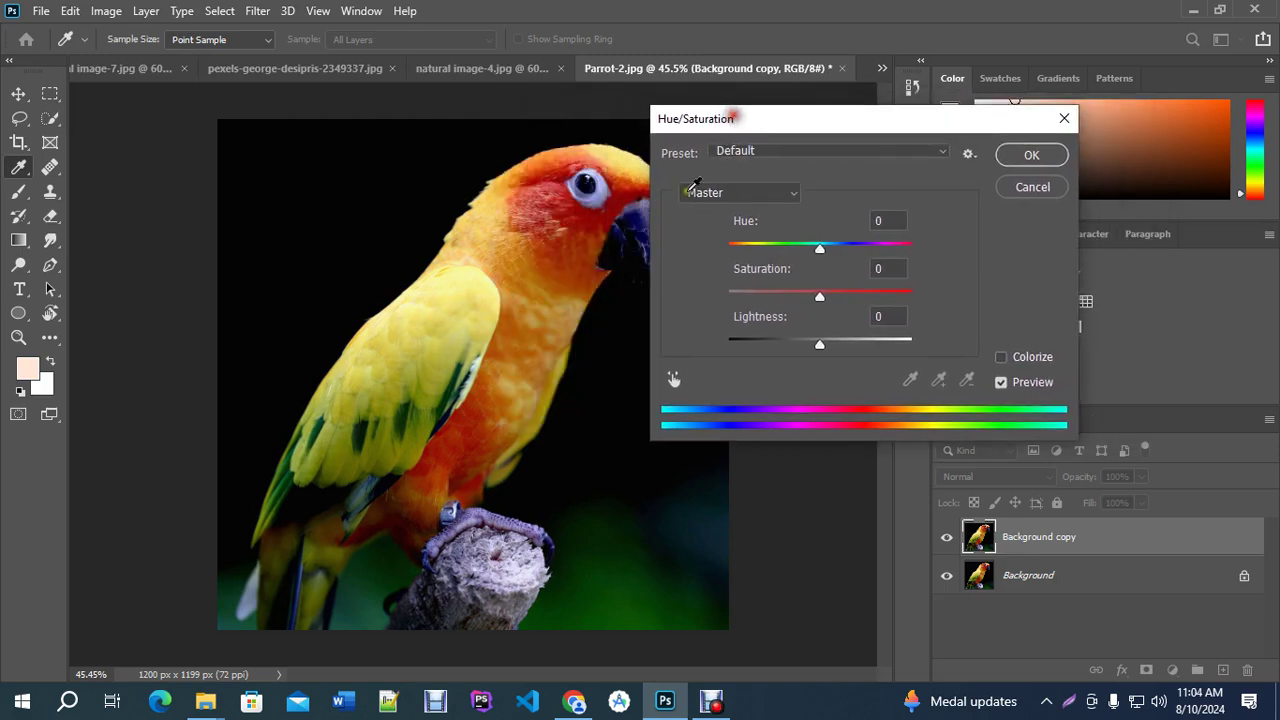
{"action": "left_click_drag", "start_coordinate": [820, 300], "coordinate": [902, 297]}
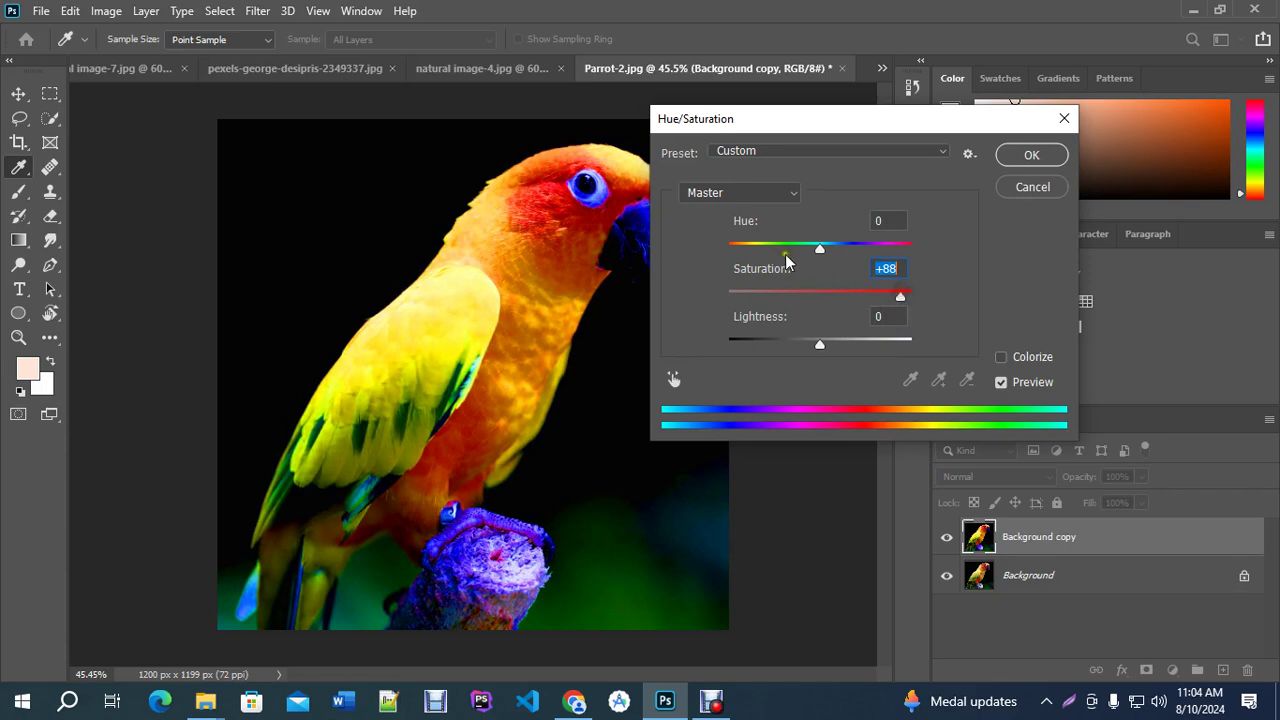
{"action": "left_click_drag", "start_coordinate": [901, 296], "coordinate": [816, 297]}
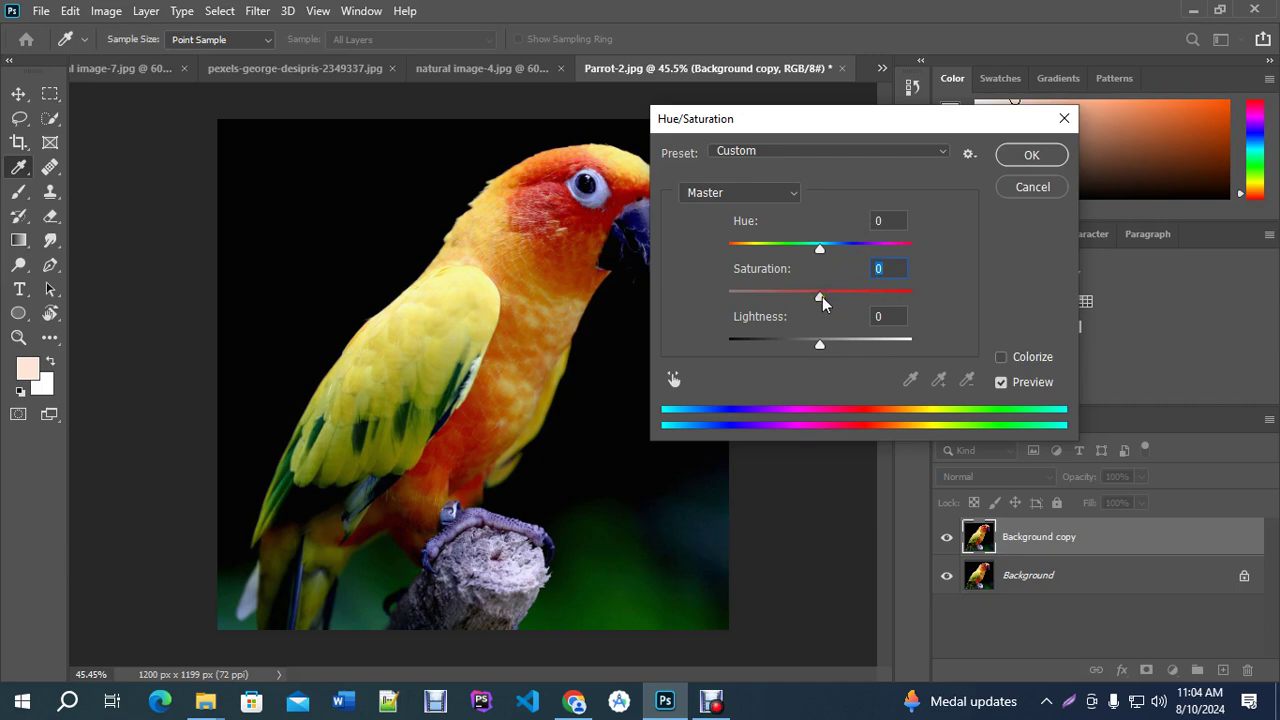
Try the master Hue at -22, +21 and +34, set Saturation to +1, and return Lightness from a trial +5 to 0.
{"action": "left_click_drag", "start_coordinate": [784, 119], "coordinate": [852, 107]}
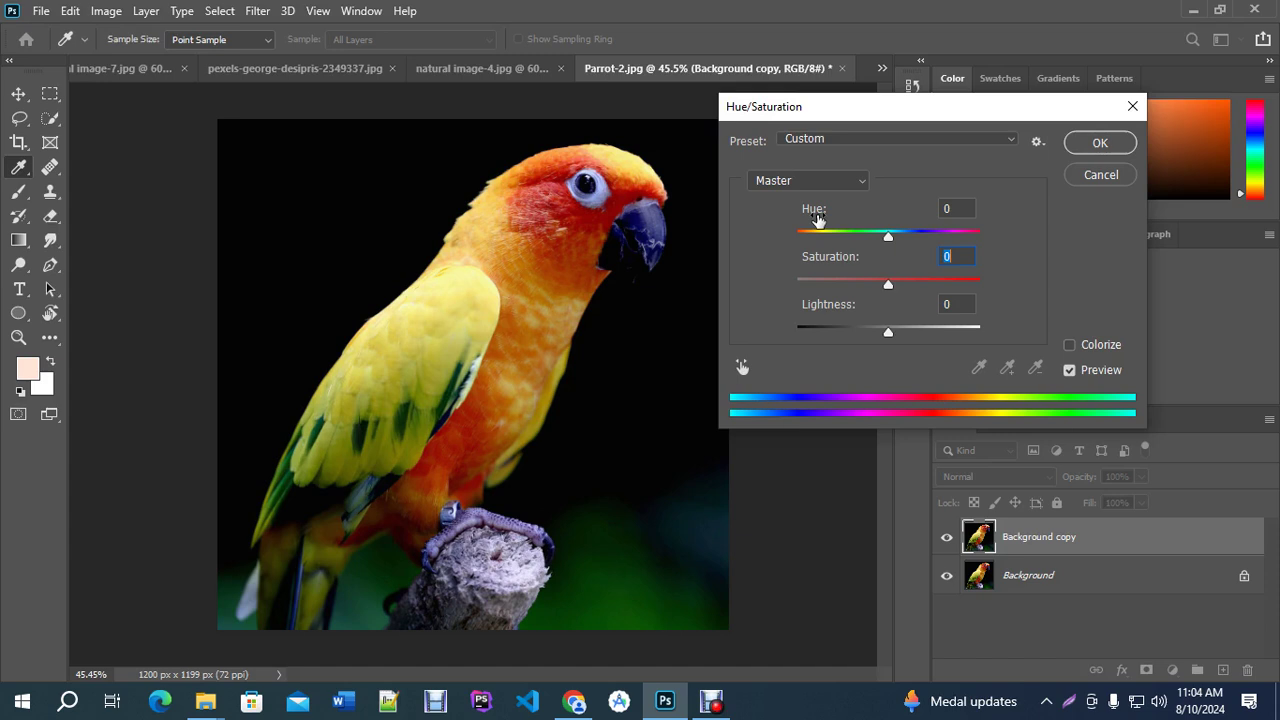
{"action": "left_click", "coordinate": [887, 238]}
{"action": "mouse_move", "coordinate": [888, 243]}
{"action": "left_mouse_down"}
{"action": "mouse_move", "coordinate": [910, 243]}
{"action": "mouse_move", "coordinate": [808, 253]}
{"action": "mouse_move", "coordinate": [870, 242]}
{"action": "left_mouse_up"}
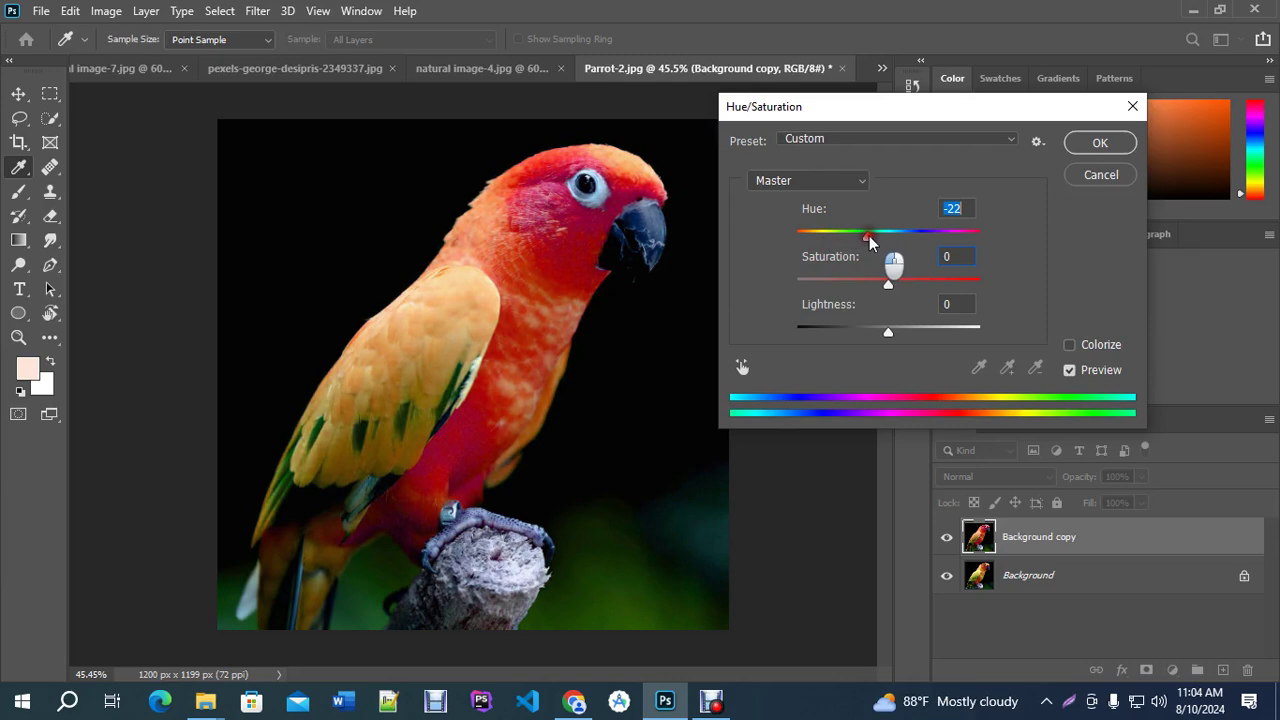
{"action": "left_click_drag", "start_coordinate": [870, 242], "coordinate": [910, 247]}
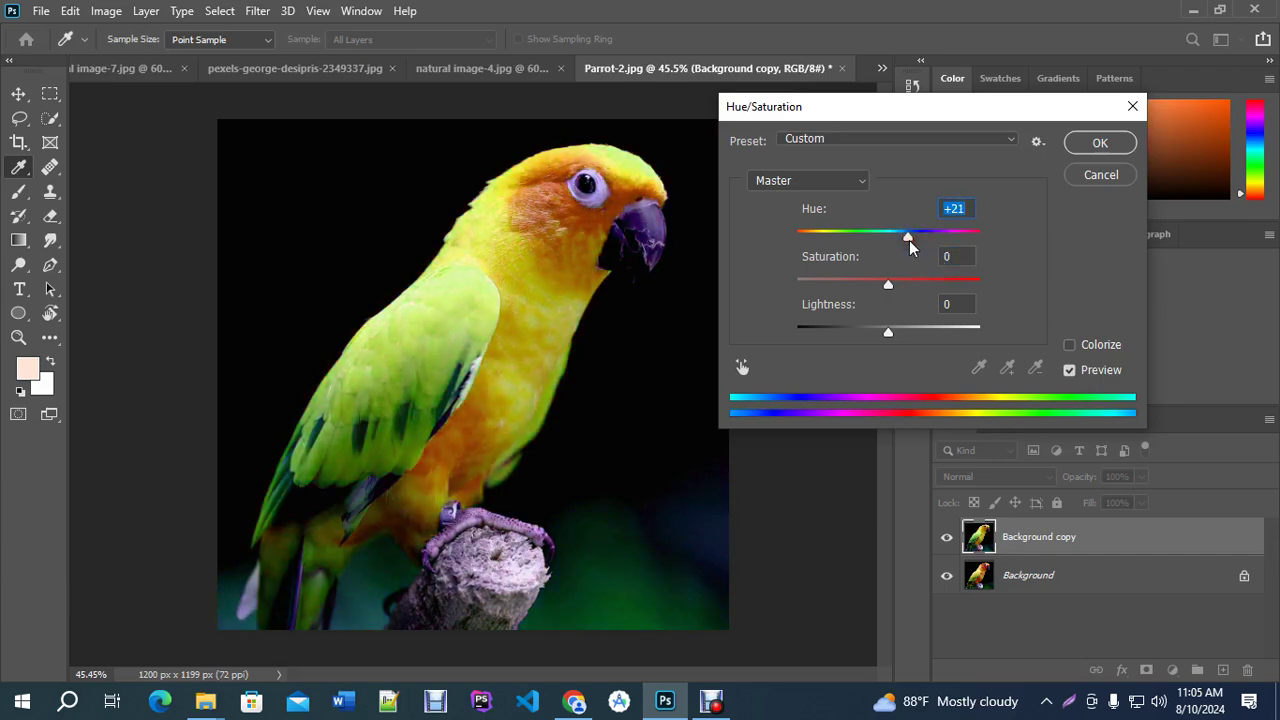
{"action": "mouse_move", "coordinate": [910, 247]}
{"action": "left_mouse_down"}
{"action": "mouse_move", "coordinate": [852, 242]}
{"action": "mouse_move", "coordinate": [965, 232]}
{"action": "mouse_move", "coordinate": [891, 234]}
{"action": "mouse_move", "coordinate": [920, 229]}
{"action": "left_mouse_up"}
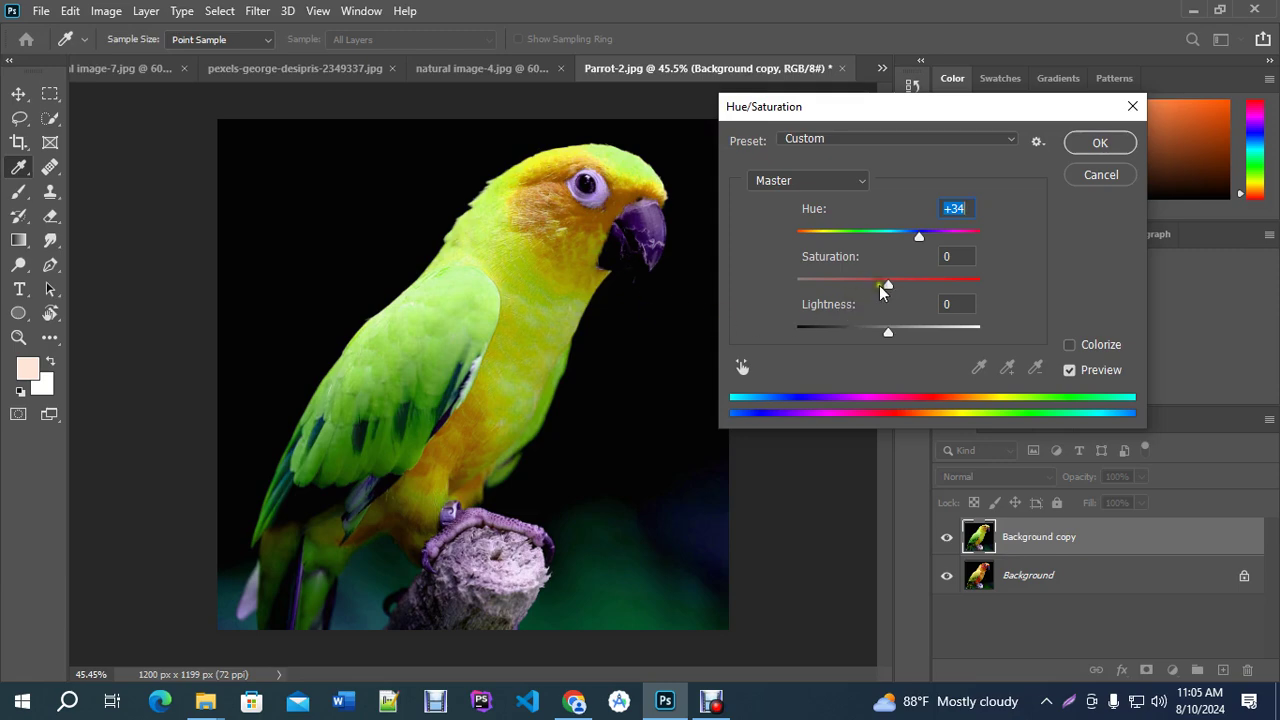
{"action": "mouse_move", "coordinate": [889, 287]}
{"action": "left_mouse_down"}
{"action": "mouse_move", "coordinate": [826, 296]}
{"action": "mouse_move", "coordinate": [889, 286]}
{"action": "left_mouse_up"}
{"action": "mouse_move", "coordinate": [890, 332]}
{"action": "left_mouse_down"}
{"action": "mouse_move", "coordinate": [908, 330]}
{"action": "mouse_move", "coordinate": [894, 334]}
{"action": "left_mouse_up"}
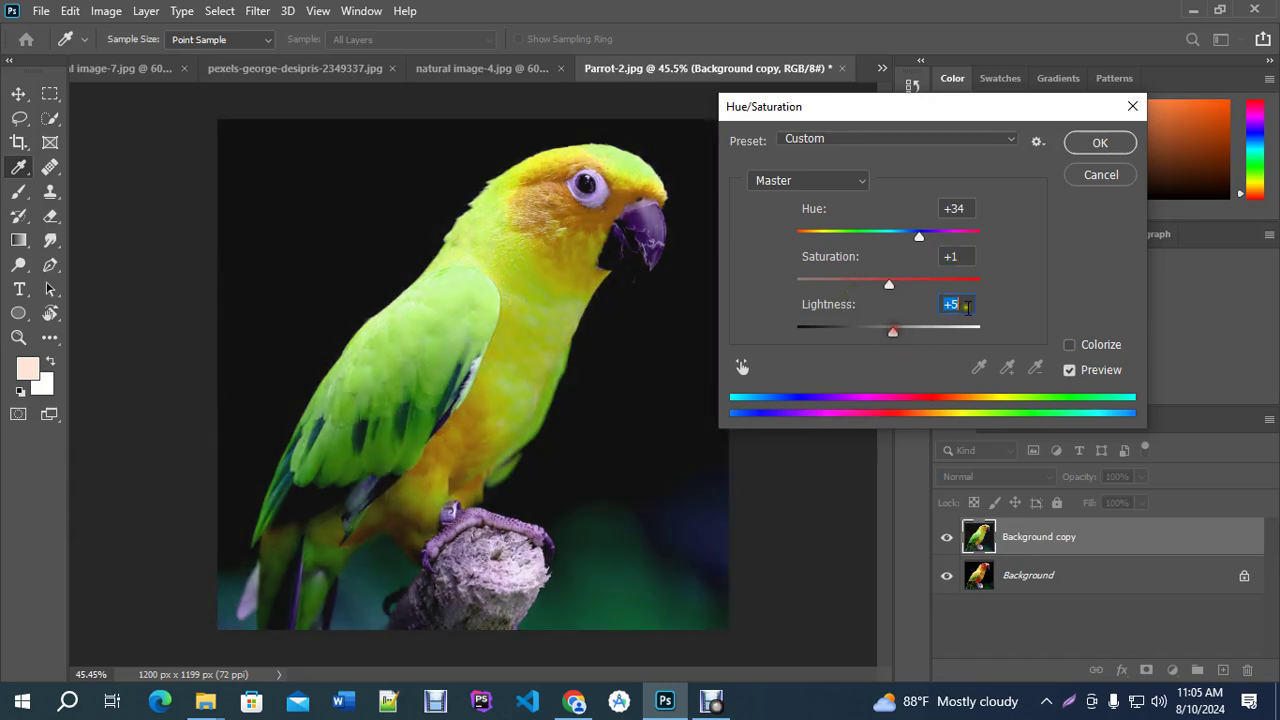
{"action": "type", "text": "0"}
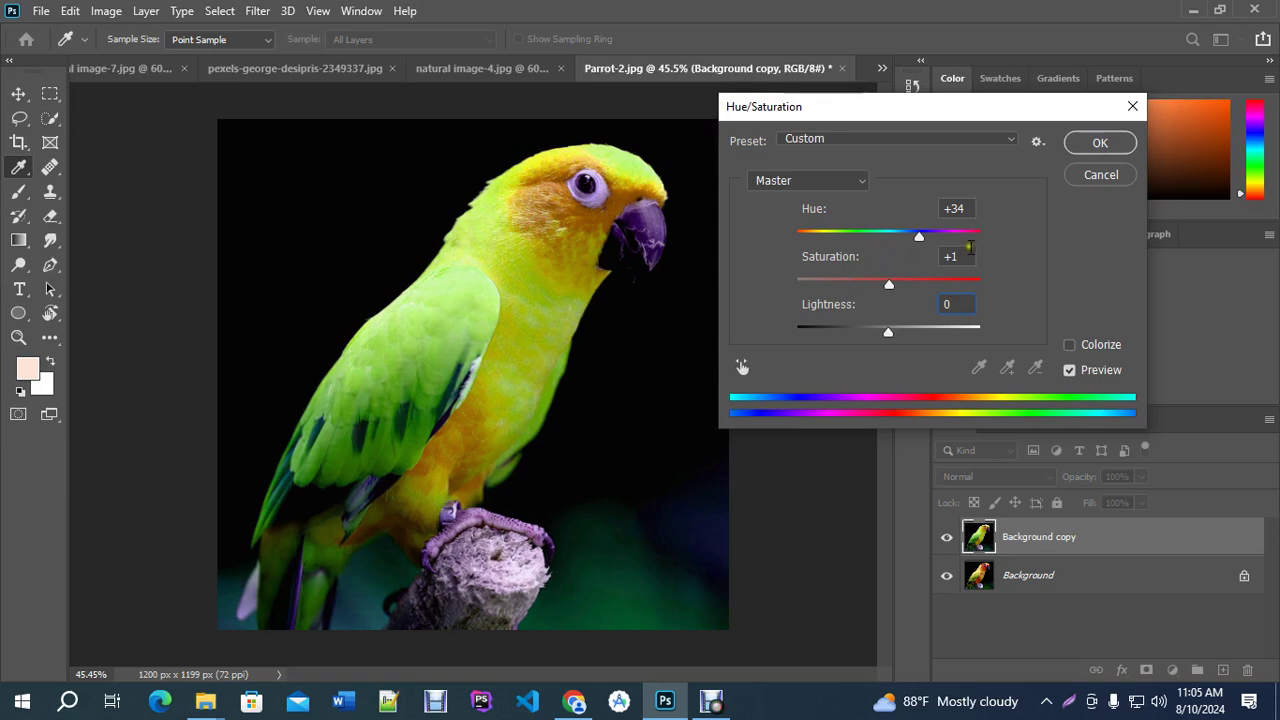
Try the master Hue at -45, -9 and +82, and reset it to 0.
{"action": "left_click", "coordinate": [919, 236]}
{"action": "left_click_drag", "start_coordinate": [919, 236], "coordinate": [848, 251]}
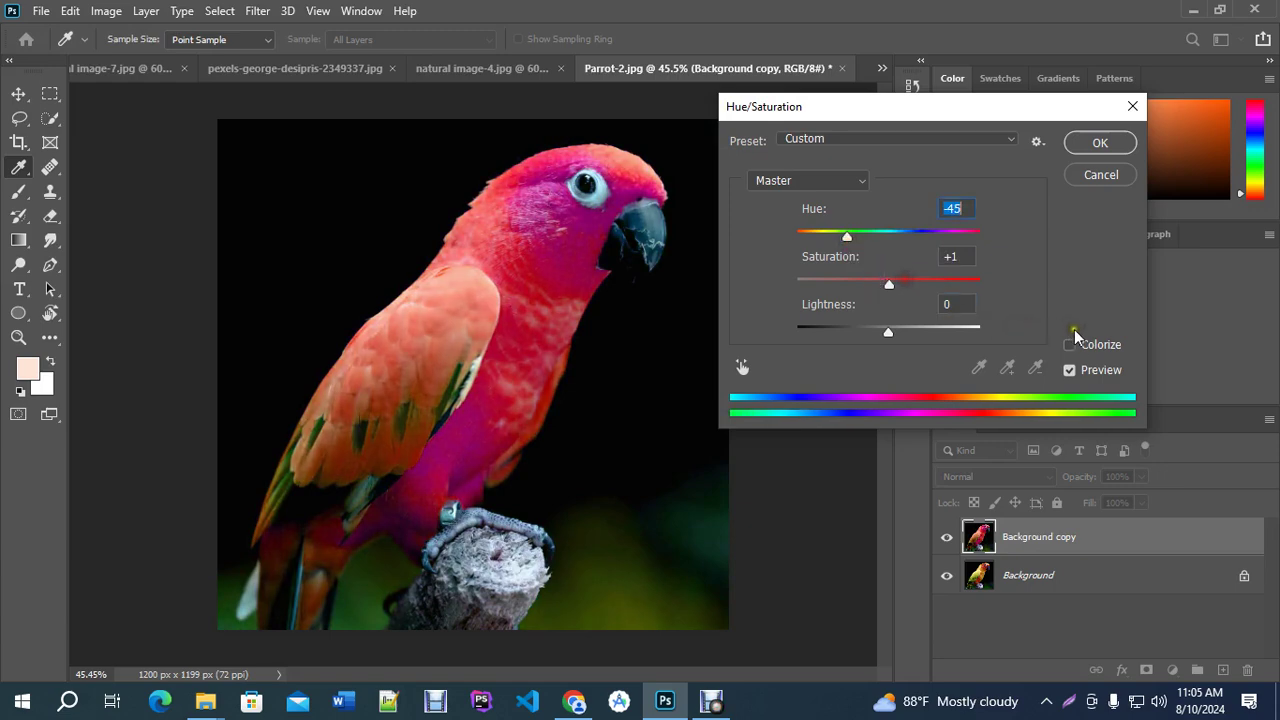
{"action": "left_click_drag", "start_coordinate": [850, 236], "coordinate": [882, 248]}
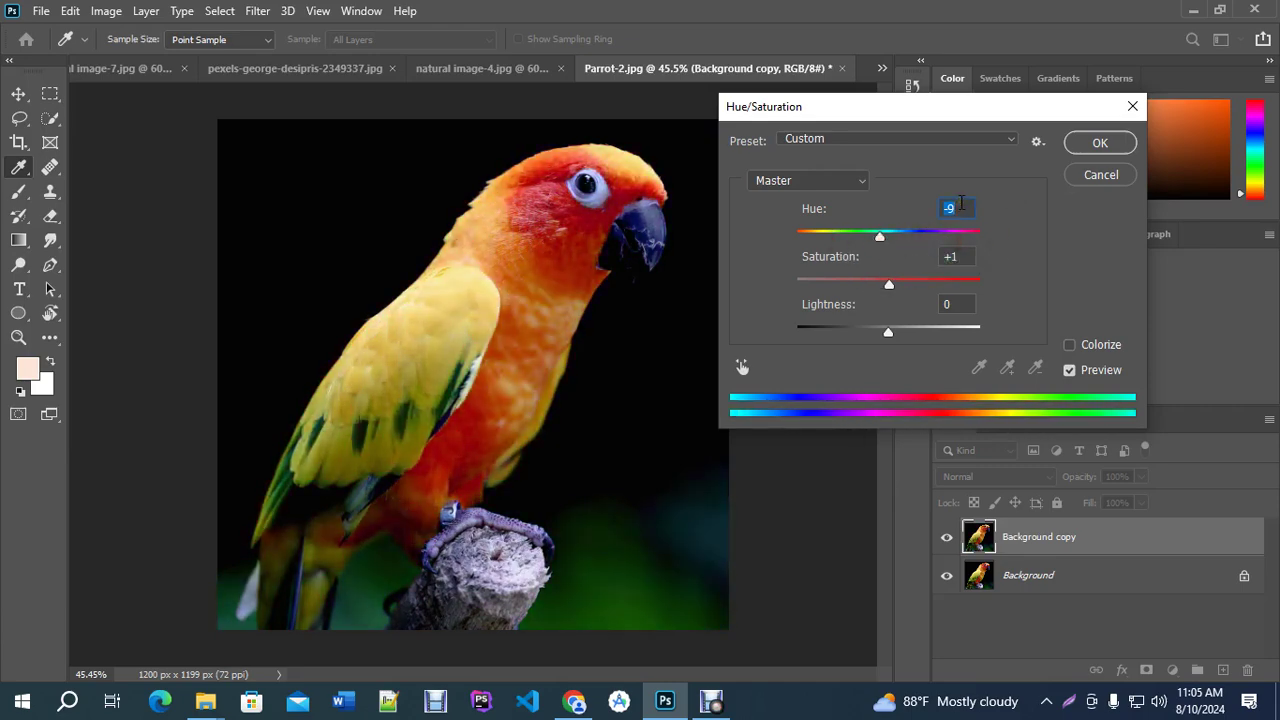
{"action": "type", "text": "0"}
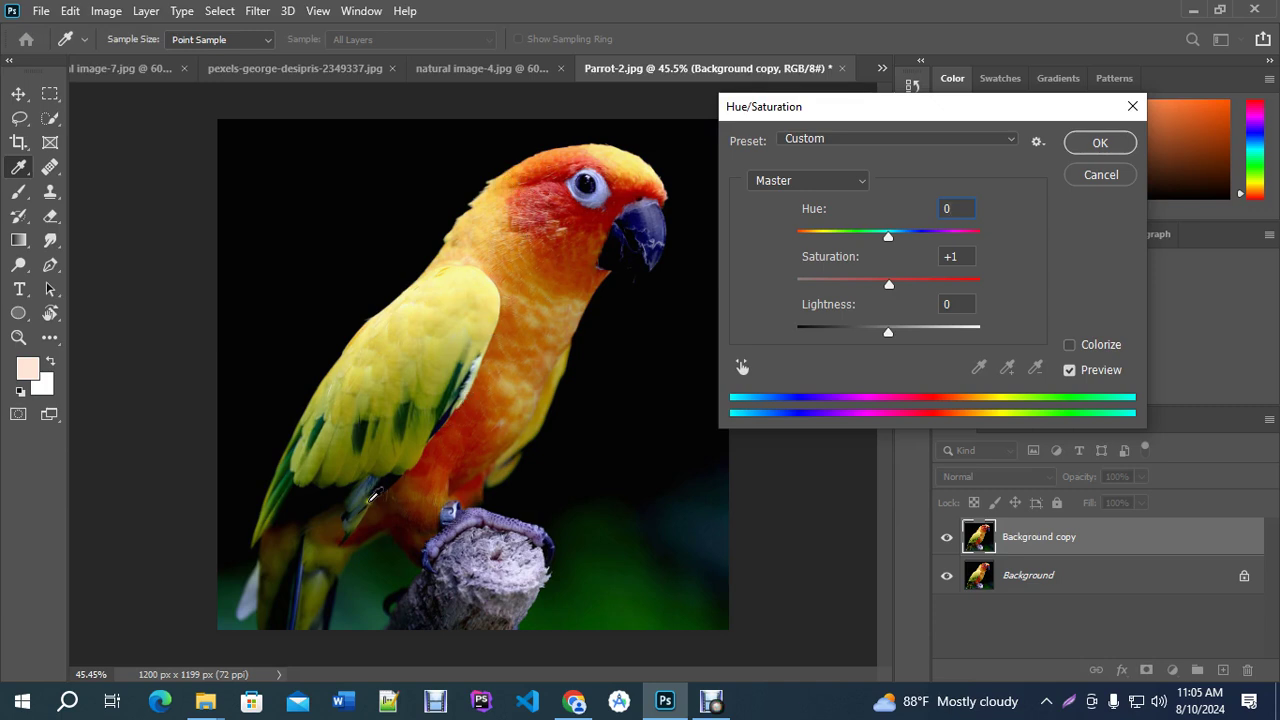
{"action": "left_click_drag", "start_coordinate": [892, 236], "coordinate": [946, 230]}
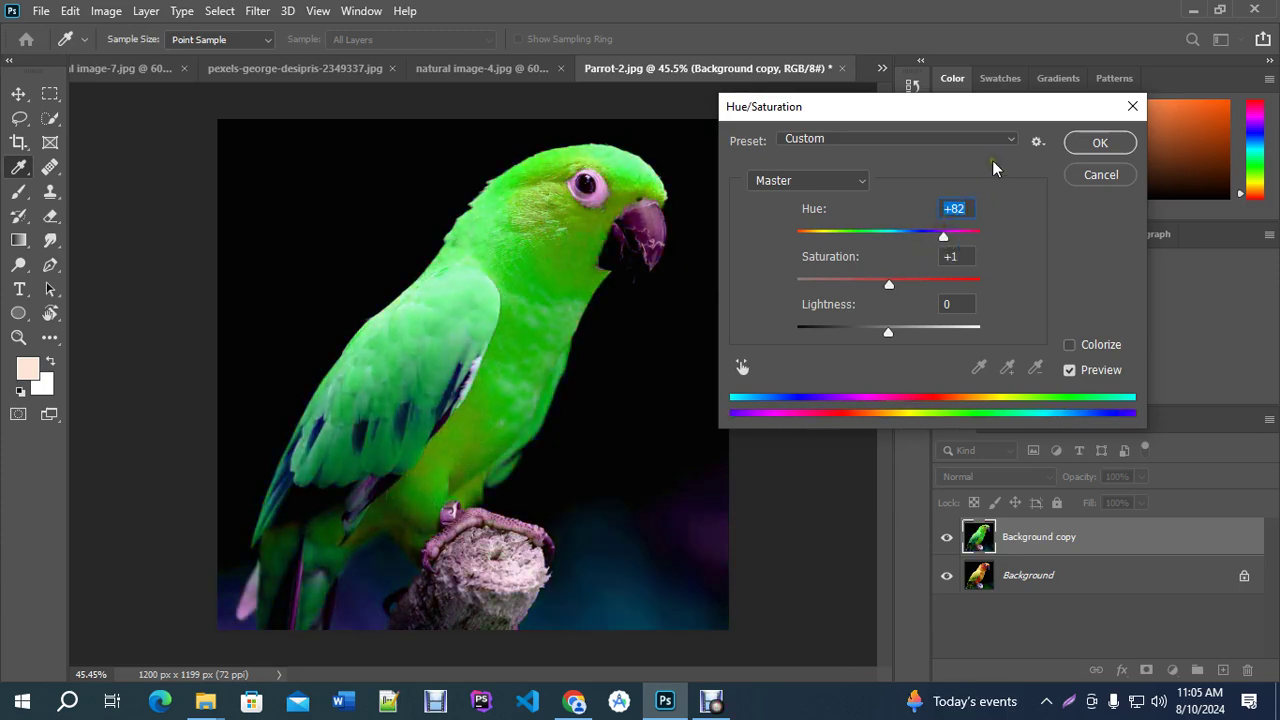
{"action": "type", "text": "0"}
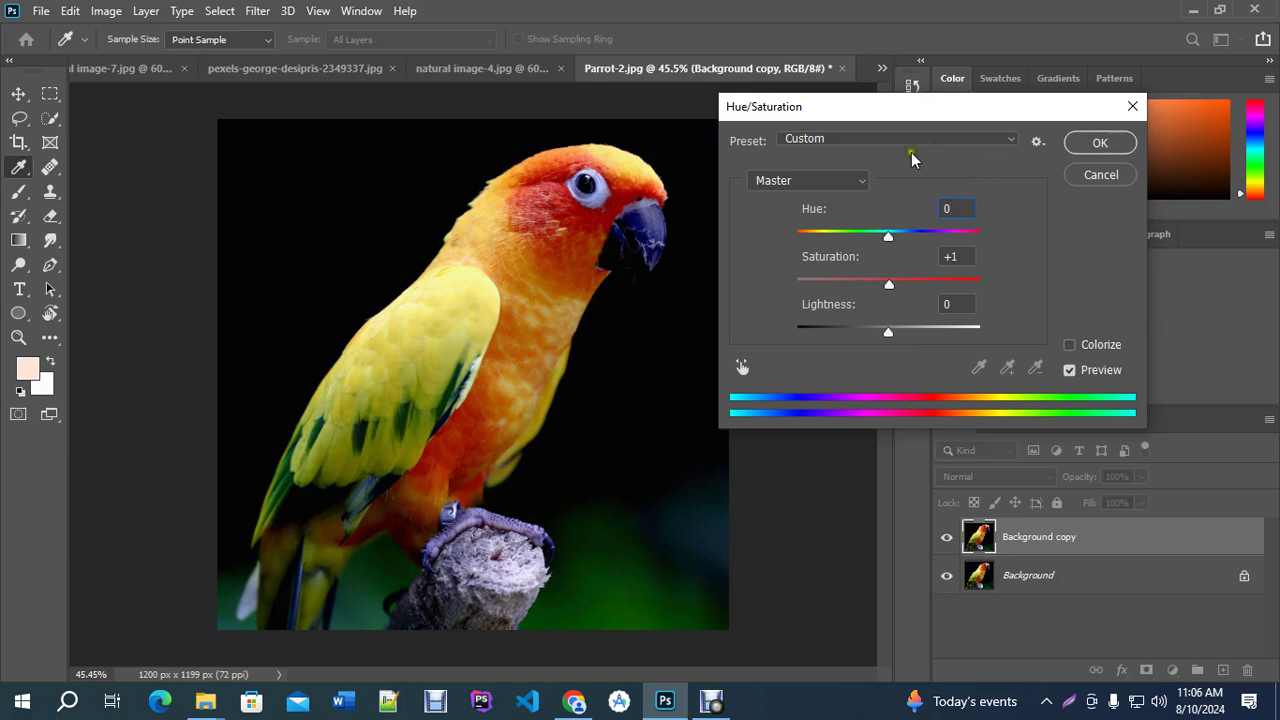
Limit the Hue/Saturation adjustment to Reds and set their Hue to +43.
{"action": "left_click", "coordinate": [797, 183]}
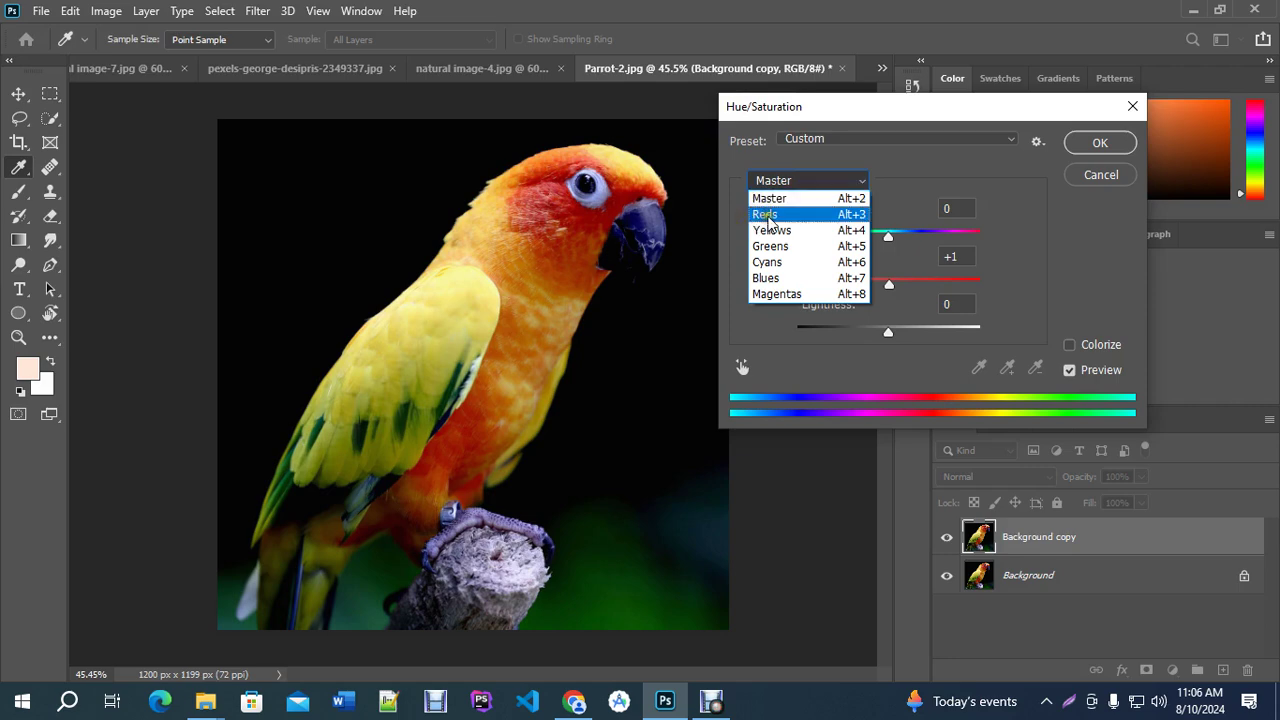
{"action": "left_click", "coordinate": [776, 216]}
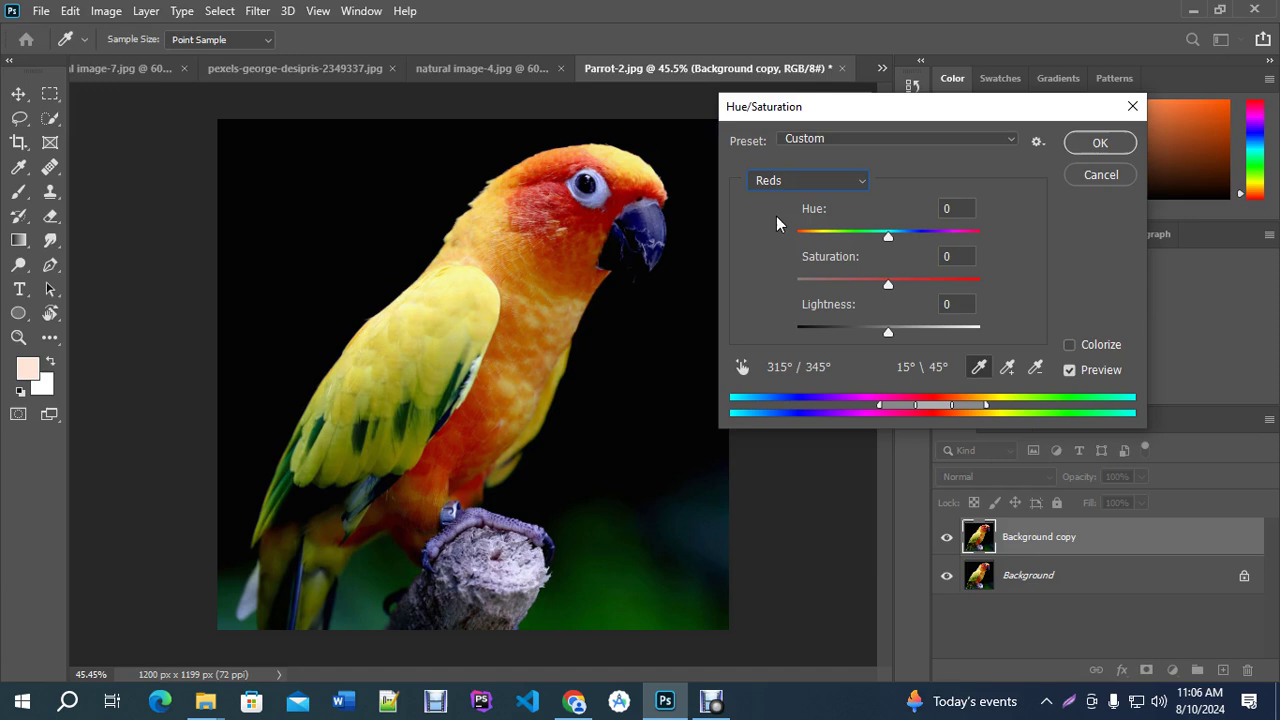
{"action": "left_click_drag", "start_coordinate": [888, 238], "coordinate": [930, 233]}
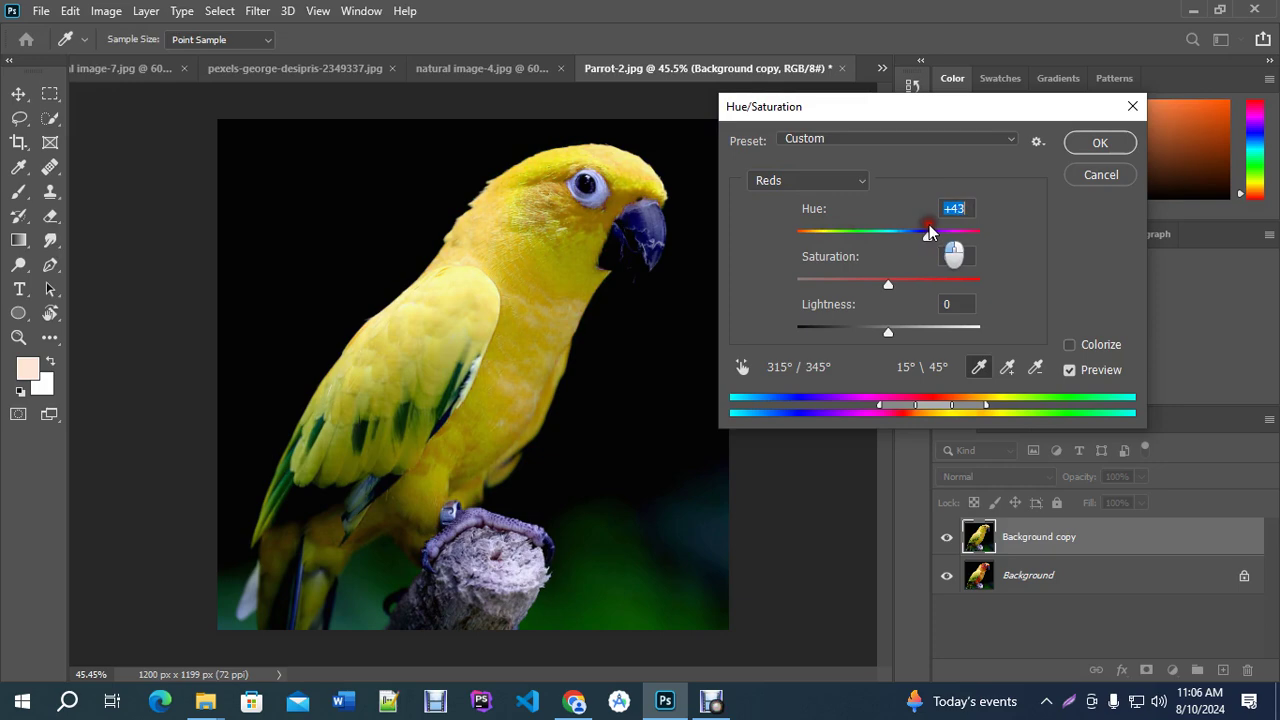
{"action": "left_click_drag", "start_coordinate": [930, 233], "coordinate": [930, 233]}
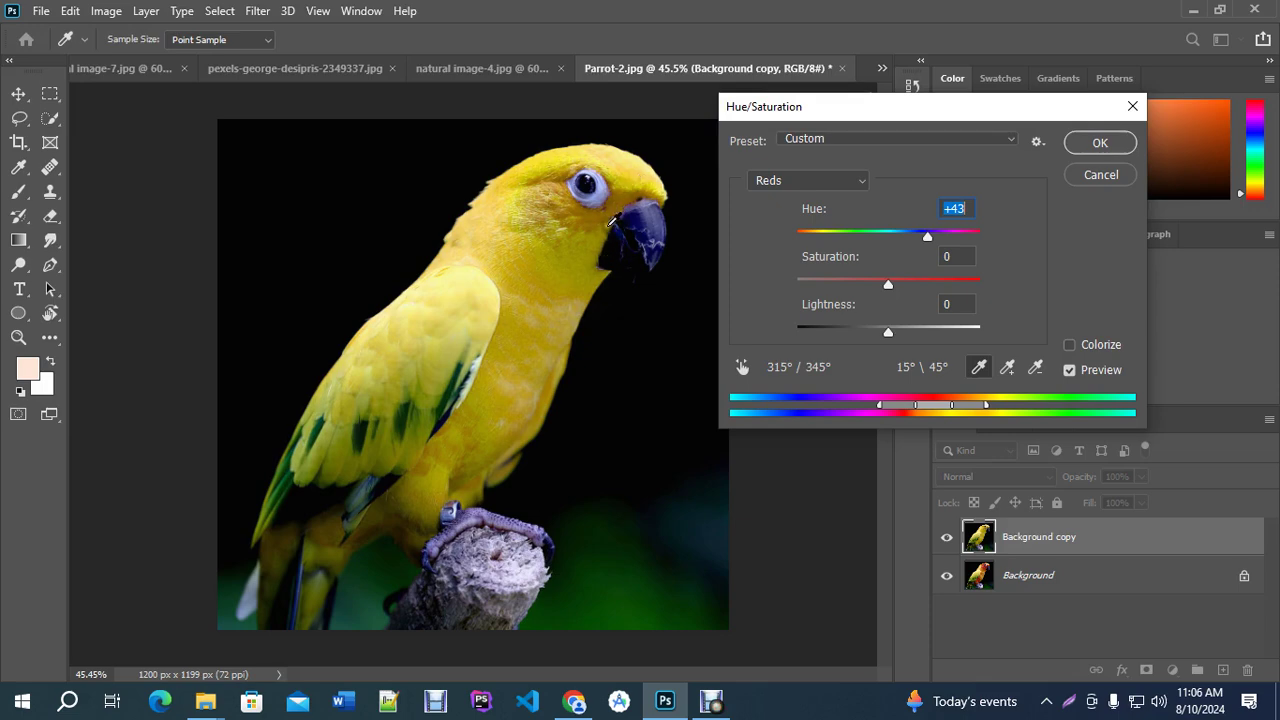
Add samples beside the parrot's beak, behind its head and on its lower belly to the Reds range, and apply Hue/Saturation.
{"action": "left_click", "coordinate": [1007, 370]}
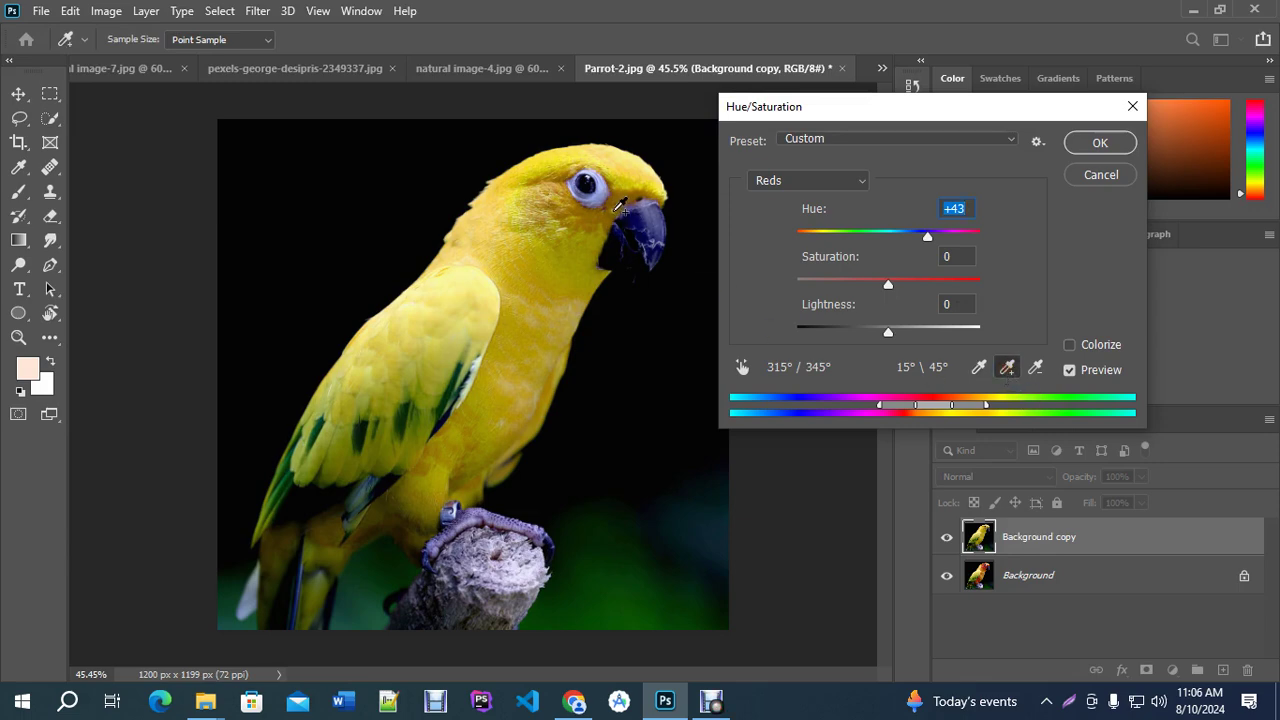
{"action": "left_click", "coordinate": [617, 207]}
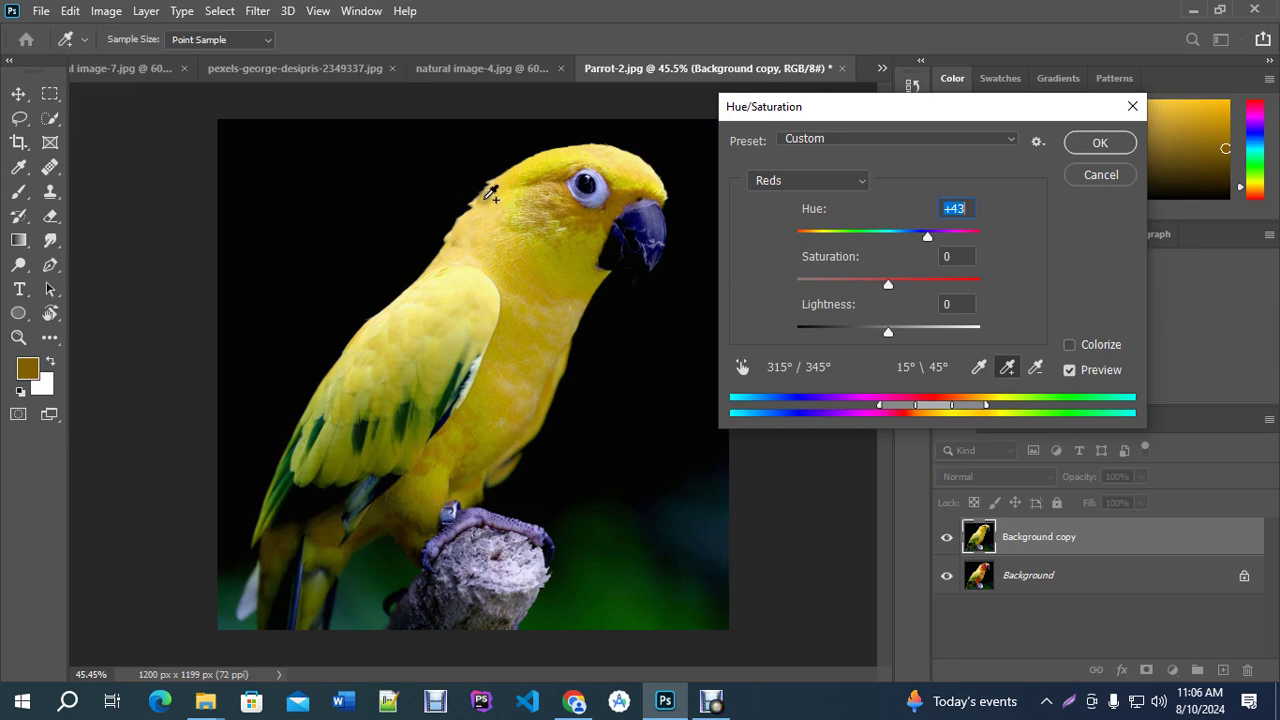
{"action": "left_click", "coordinate": [489, 197]}
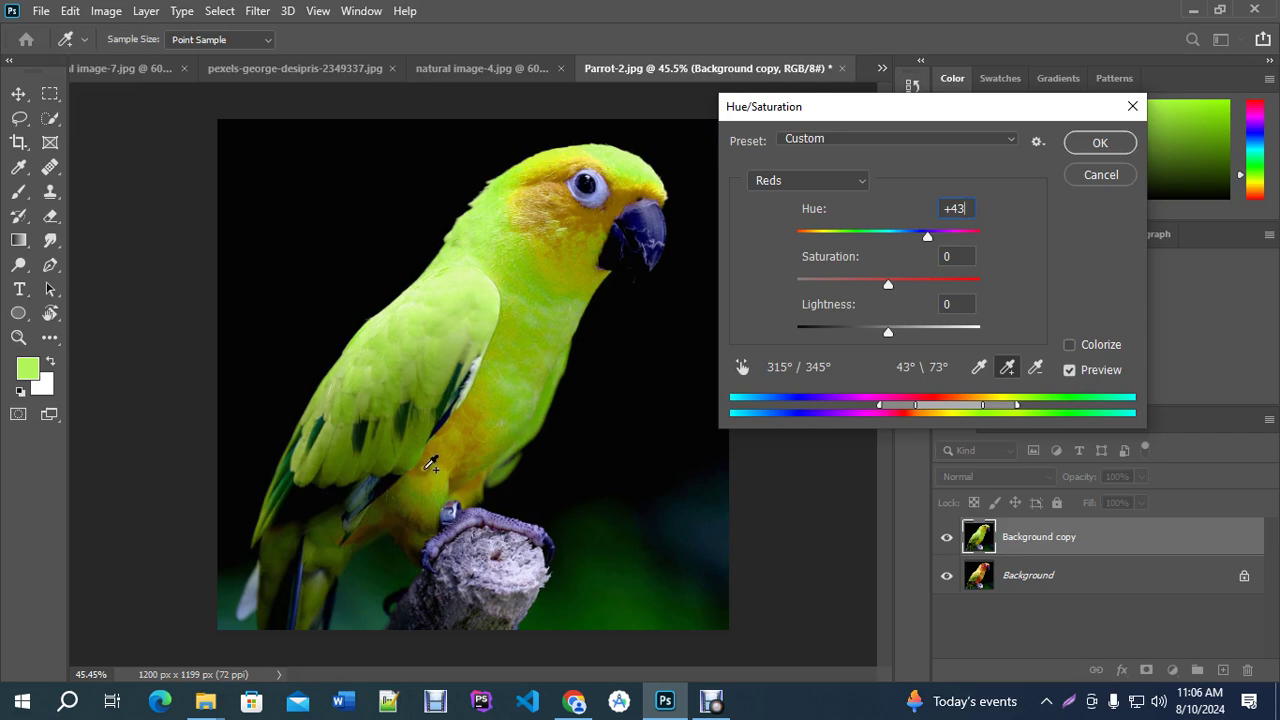
{"action": "left_click", "coordinate": [431, 465]}
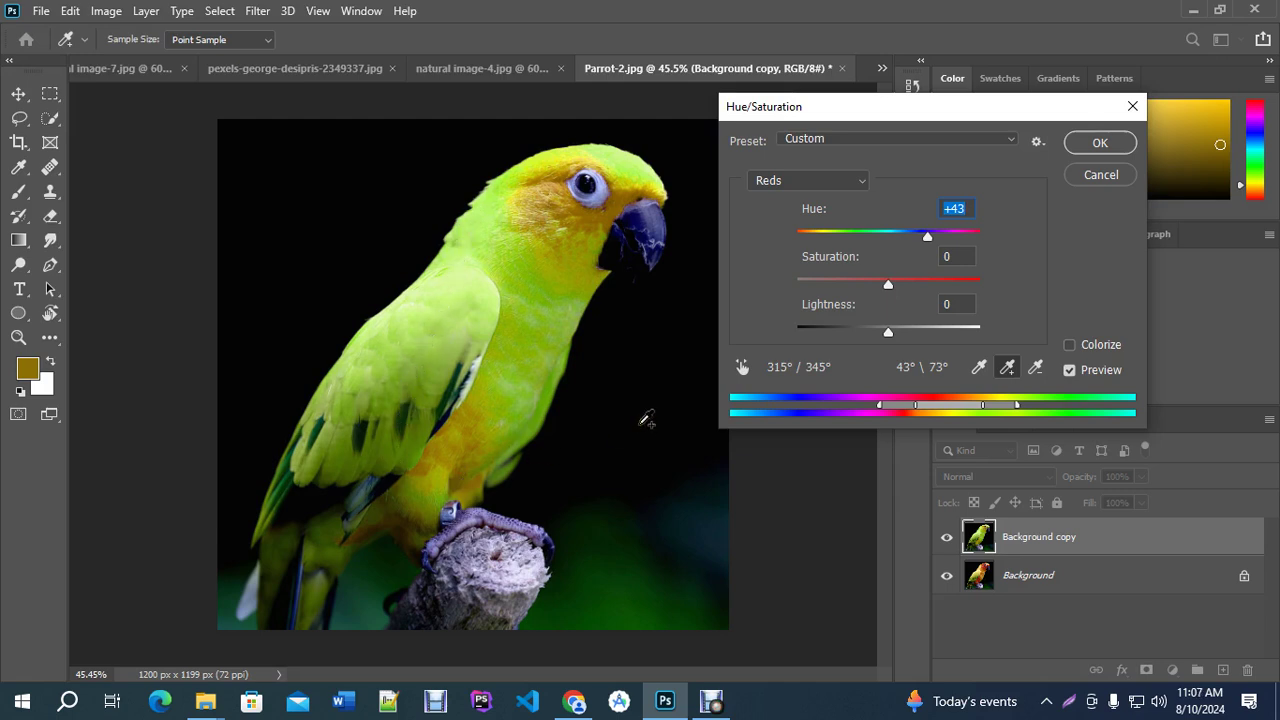
{"action": "left_click", "coordinate": [766, 182]}
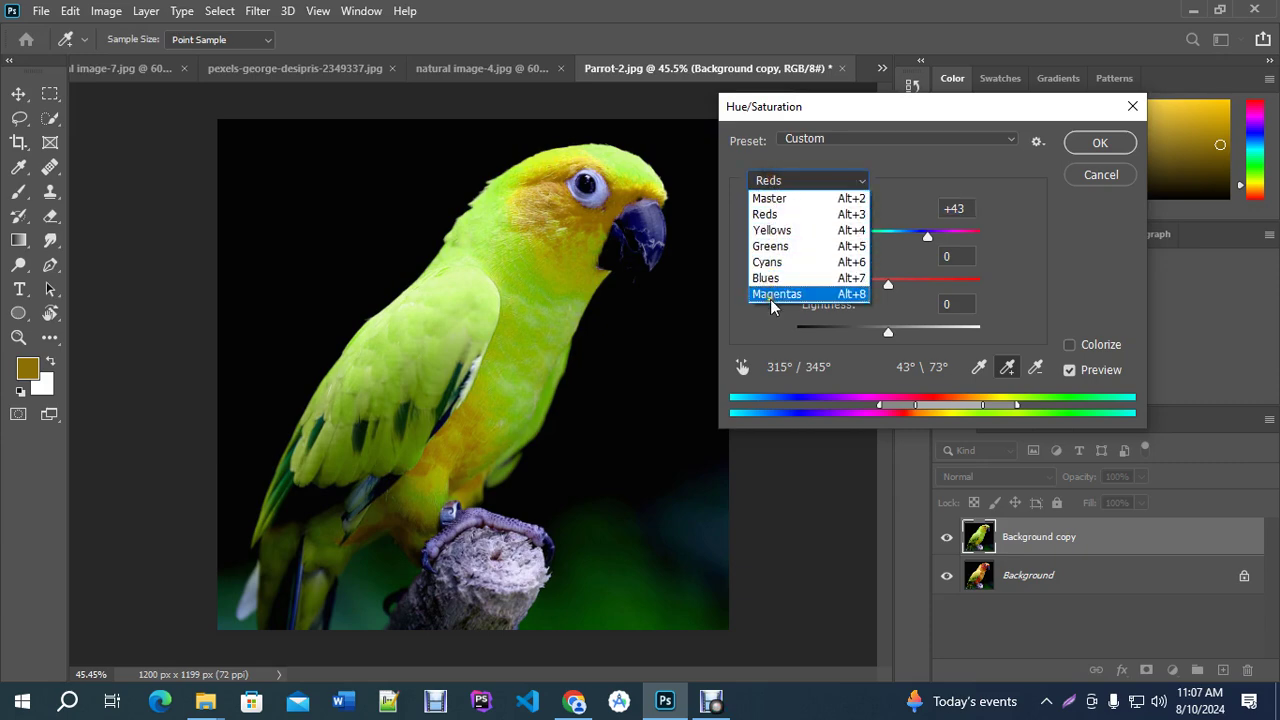
{"action": "left_click", "coordinate": [1100, 153]}
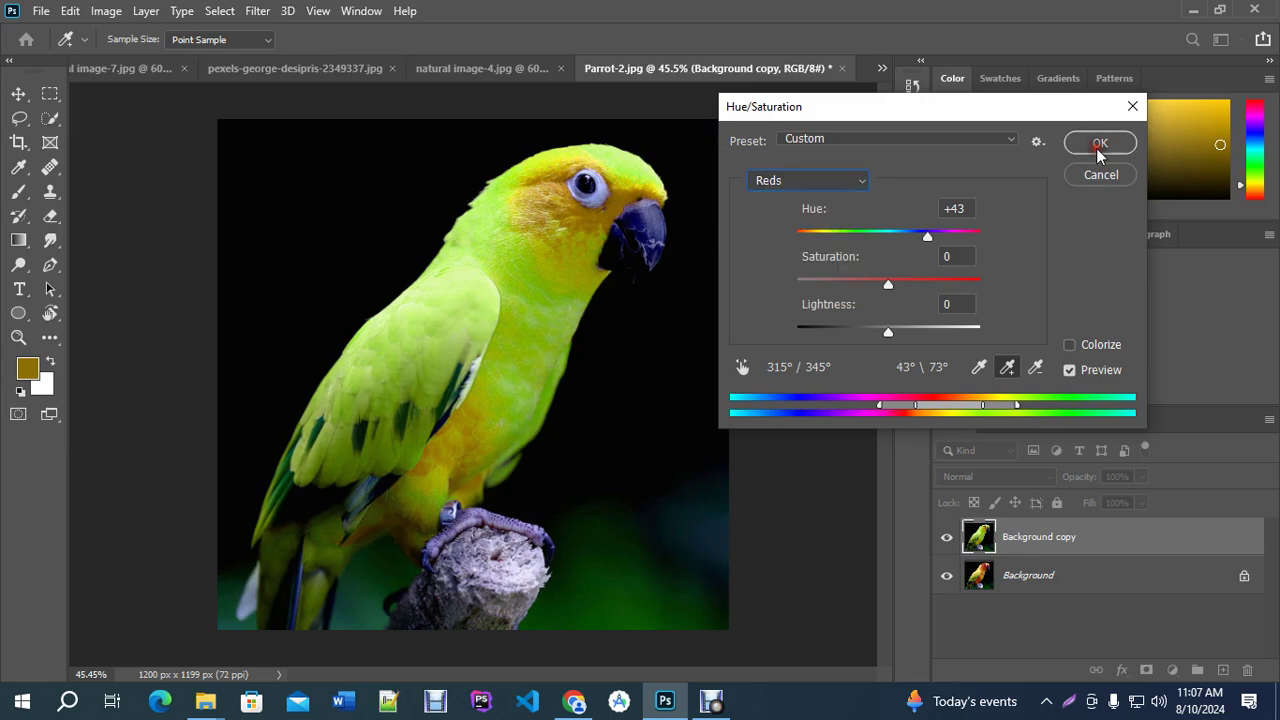
{"action": "left_click", "coordinate": [1100, 146]}
{"action": "key", "text": "ctrl+plus"}
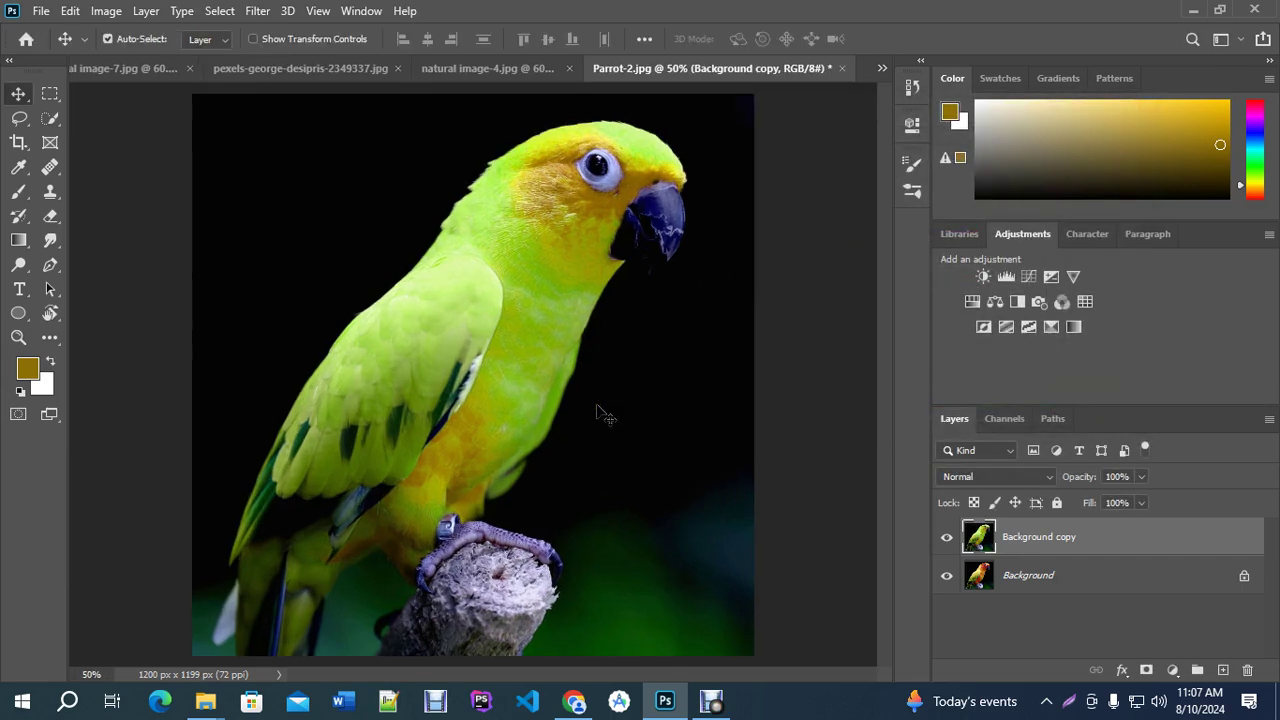
Open pexels-wo-nfoni-media-311038690-14137649.jpg from the image retouch folder in Photoshop and duplicate its Background layer.
{"action": "scroll", "coordinate": [598, 402], "scroll_direction": "down", "scroll_amount": 1}
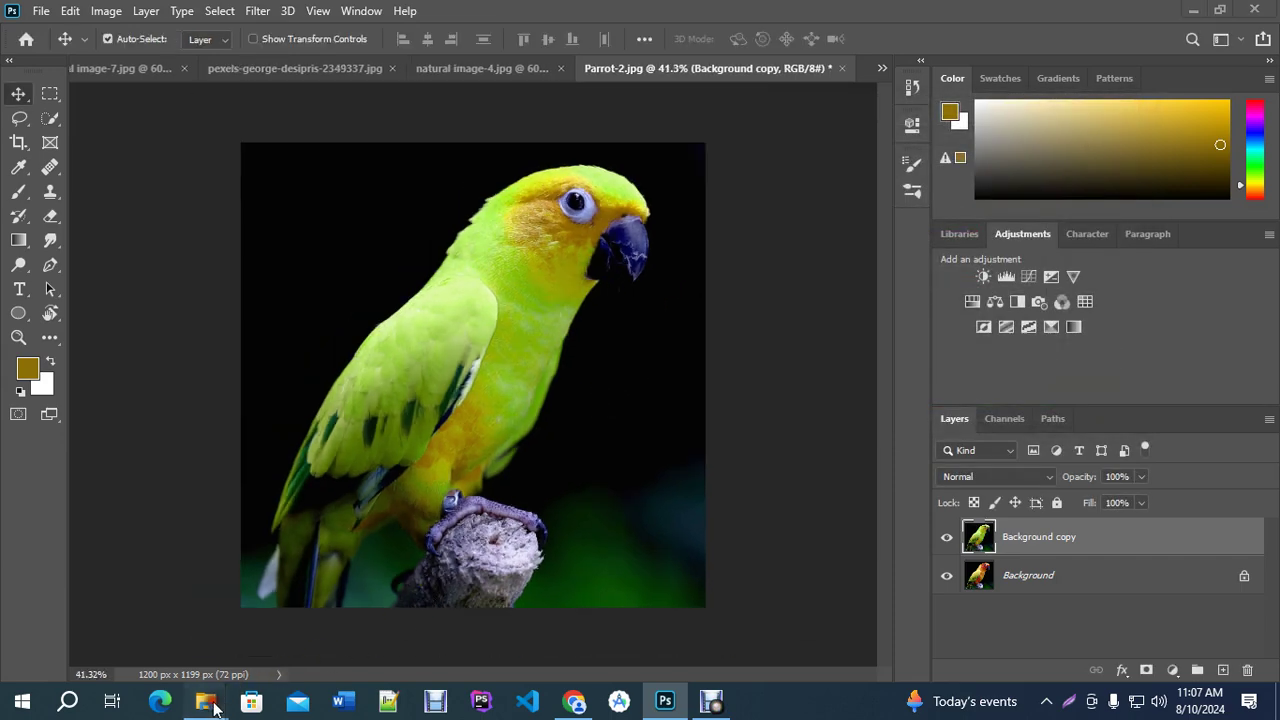
{"action": "mouse_move", "coordinate": [205, 700]}
{"action": "left_click", "coordinate": [279, 656]}
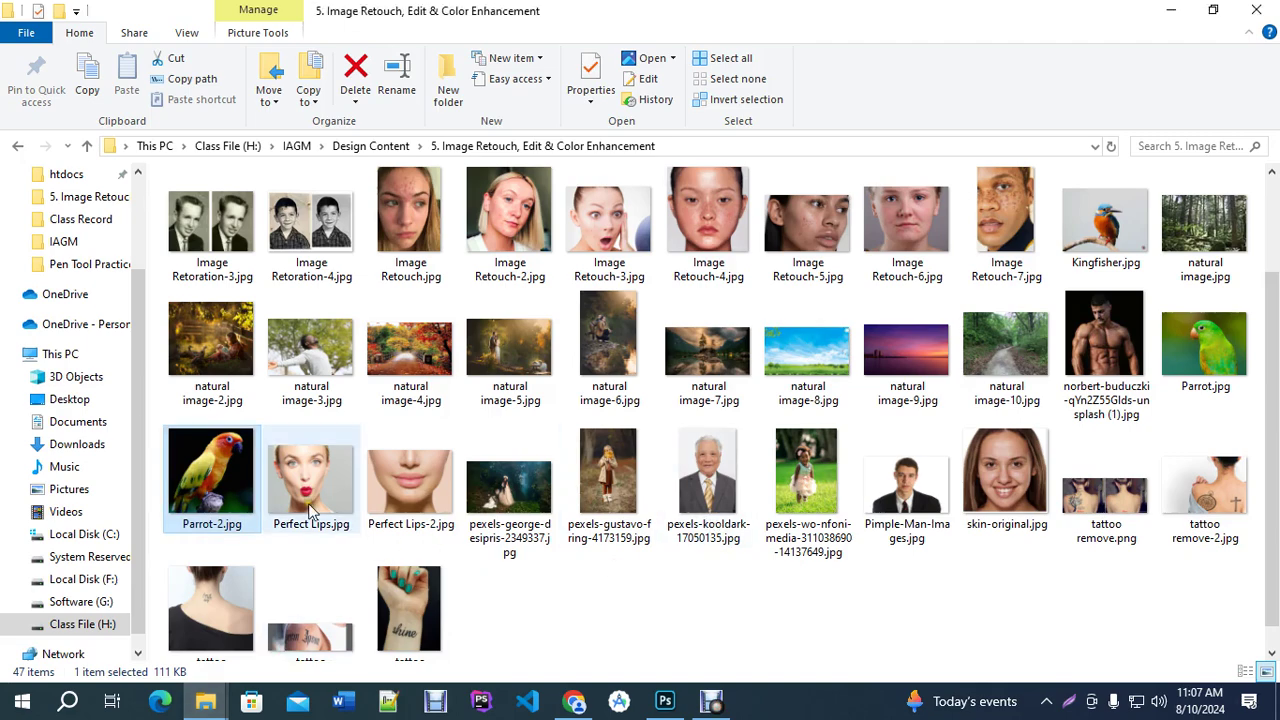
{"action": "scroll", "coordinate": [663, 586], "scroll_direction": "up", "scroll_amount": 2}
{"action": "scroll", "coordinate": [668, 583], "scroll_direction": "down", "scroll_amount": 3}
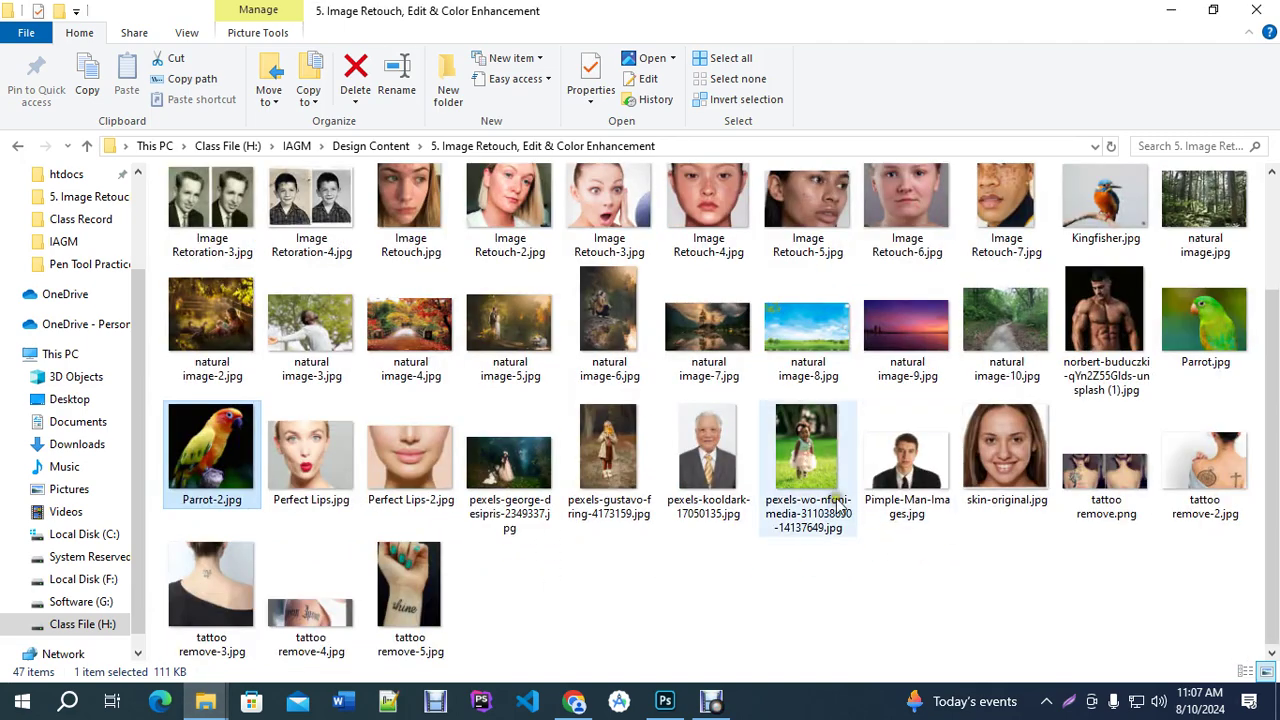
{"action": "left_click_drag", "start_coordinate": [808, 468], "coordinate": [590, 333]}
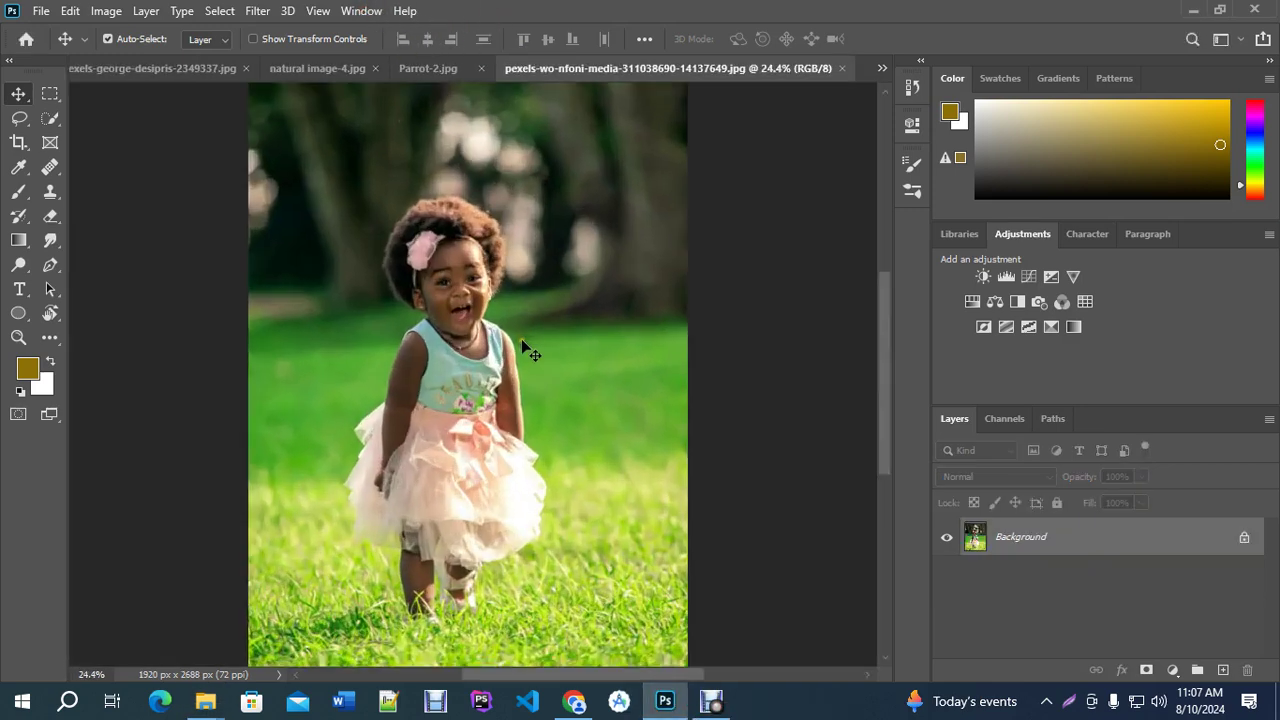
{"action": "left_click_drag", "start_coordinate": [1100, 537], "coordinate": [1222, 669]}
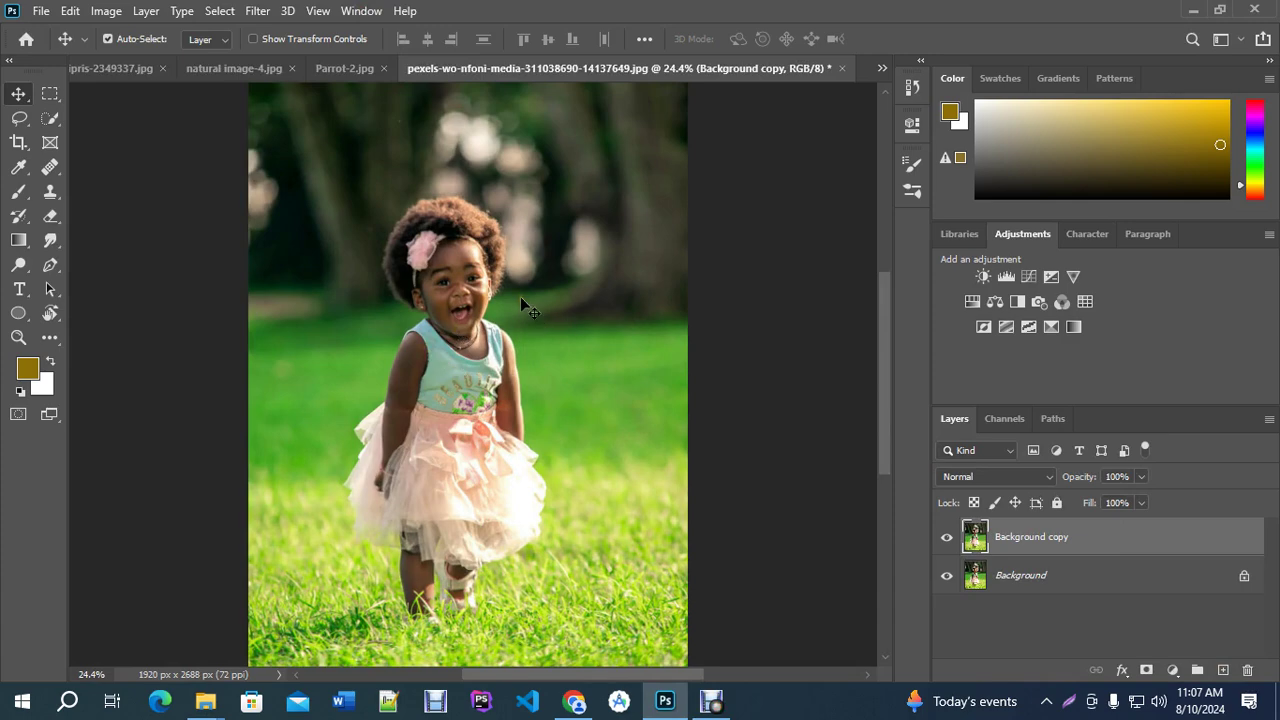
Convert the Background copy layer of the girl photo to a smart object.
{"action": "left_click", "coordinate": [106, 10]}
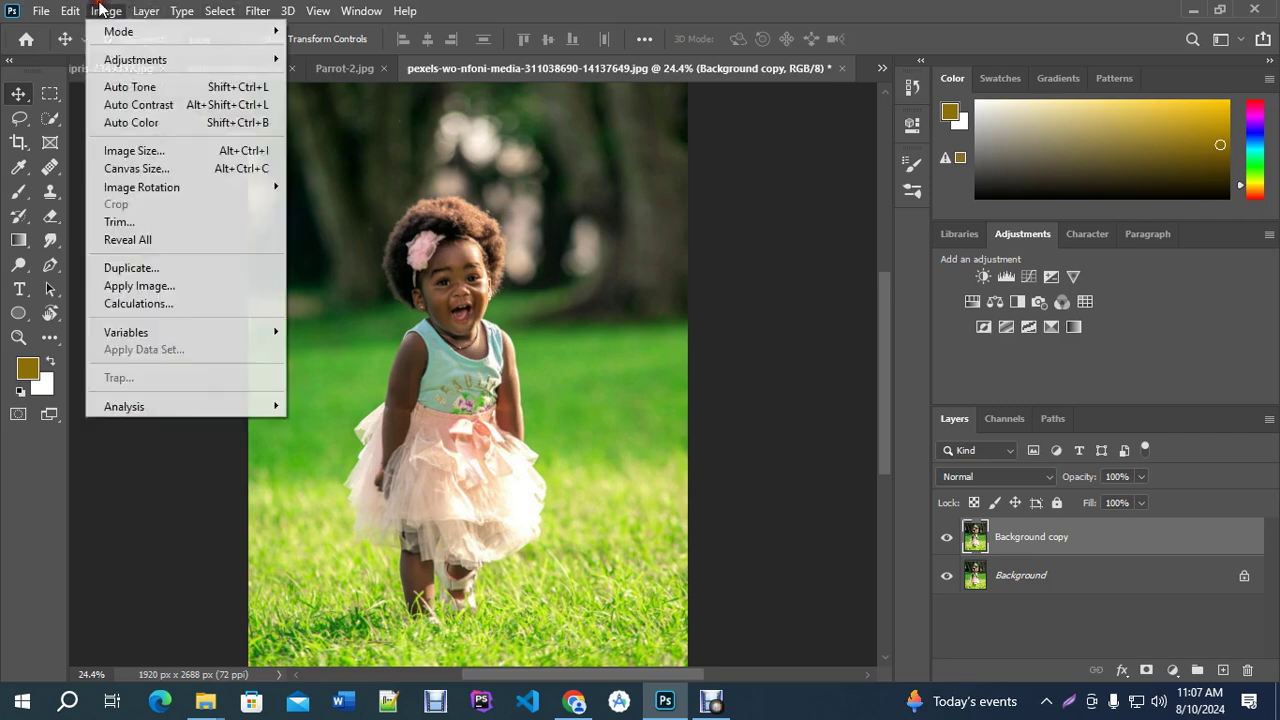
{"action": "mouse_move", "coordinate": [128, 60]}
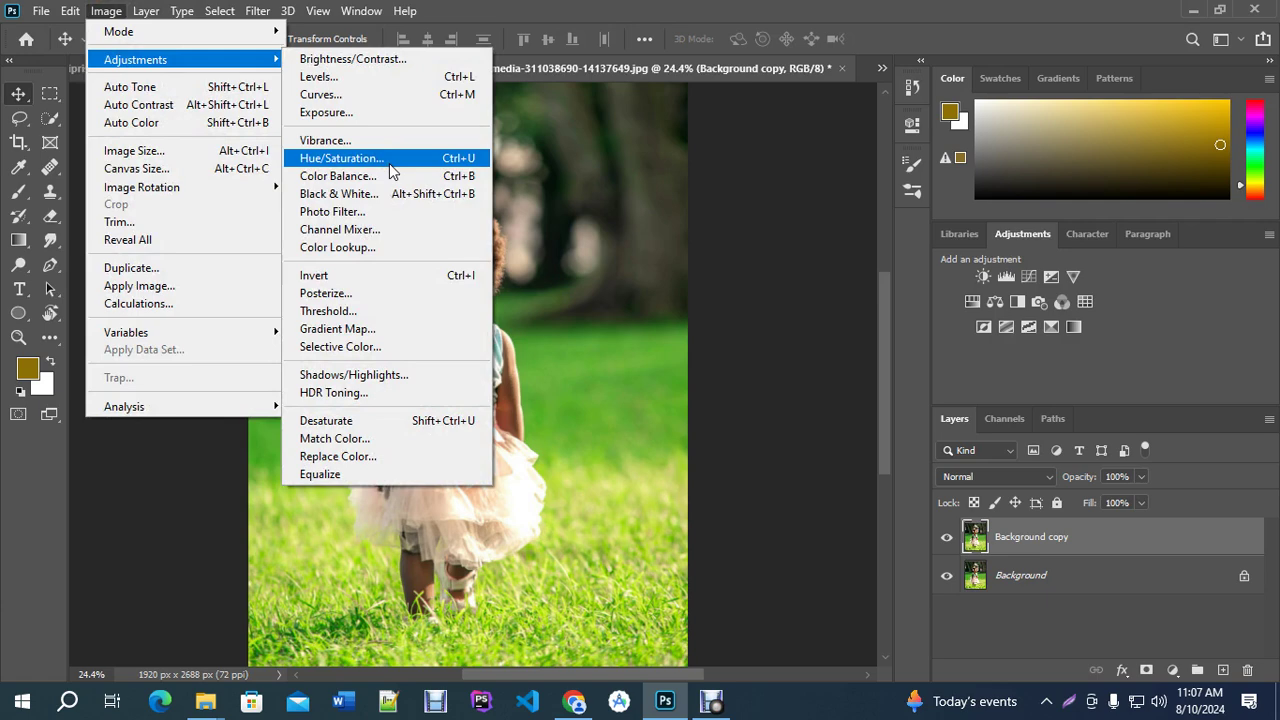
{"action": "left_click", "coordinate": [1046, 560]}
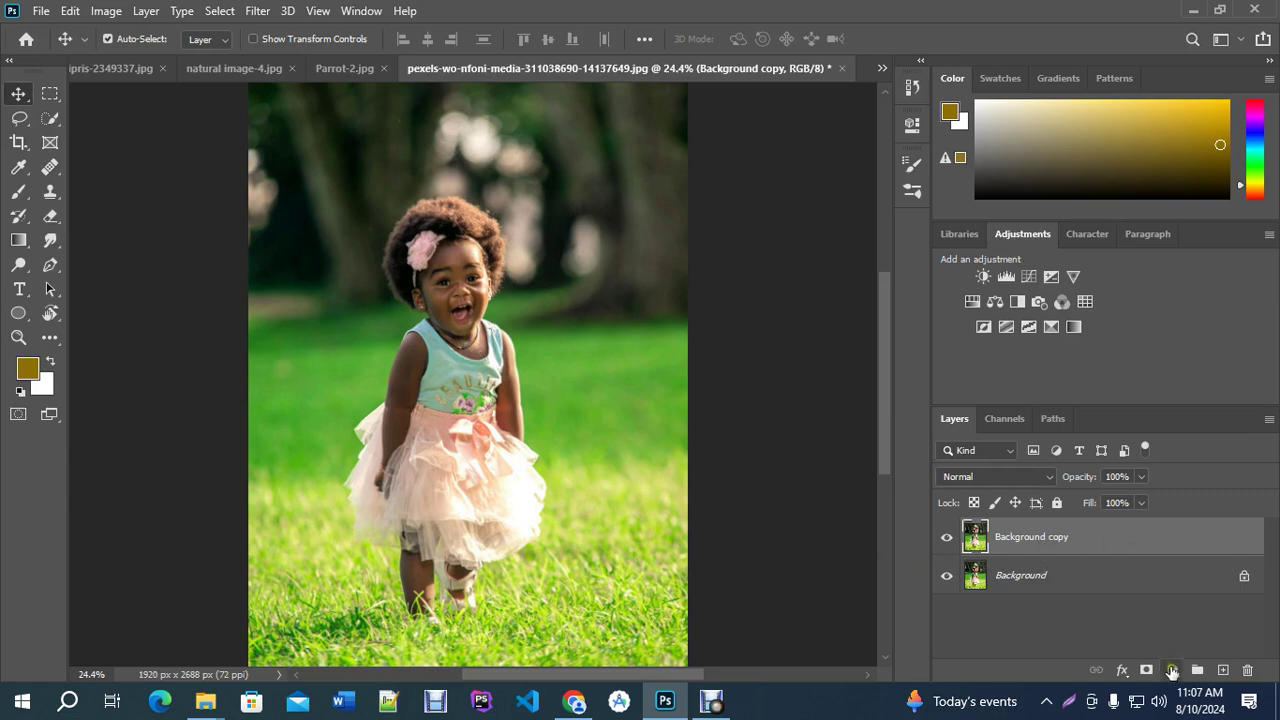
{"action": "left_click", "coordinate": [1172, 670]}
{"action": "right_click", "coordinate": [1030, 538]}
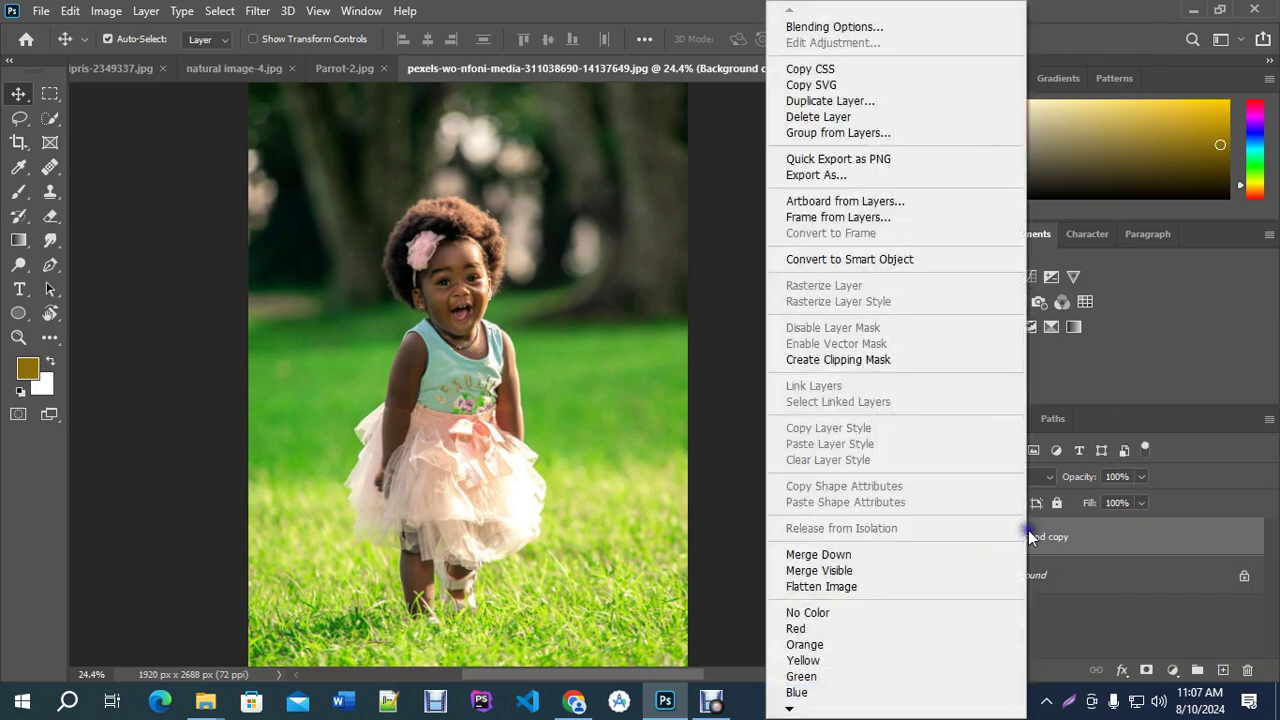
{"action": "left_click", "coordinate": [856, 260]}
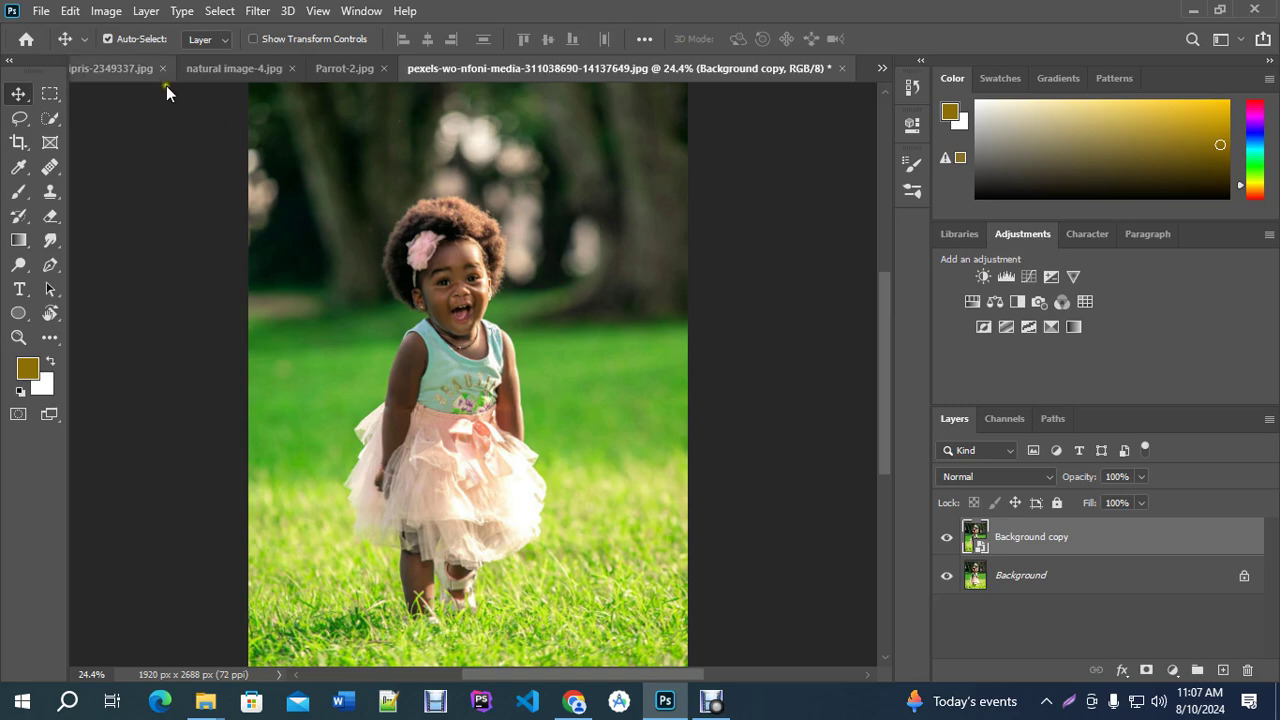
Start a Hue/Saturation adjustment on the smart object, limit it to Greens, and set Hue to -55 and Saturation to +76.
{"action": "left_click", "coordinate": [106, 11]}
{"action": "mouse_move", "coordinate": [127, 62]}
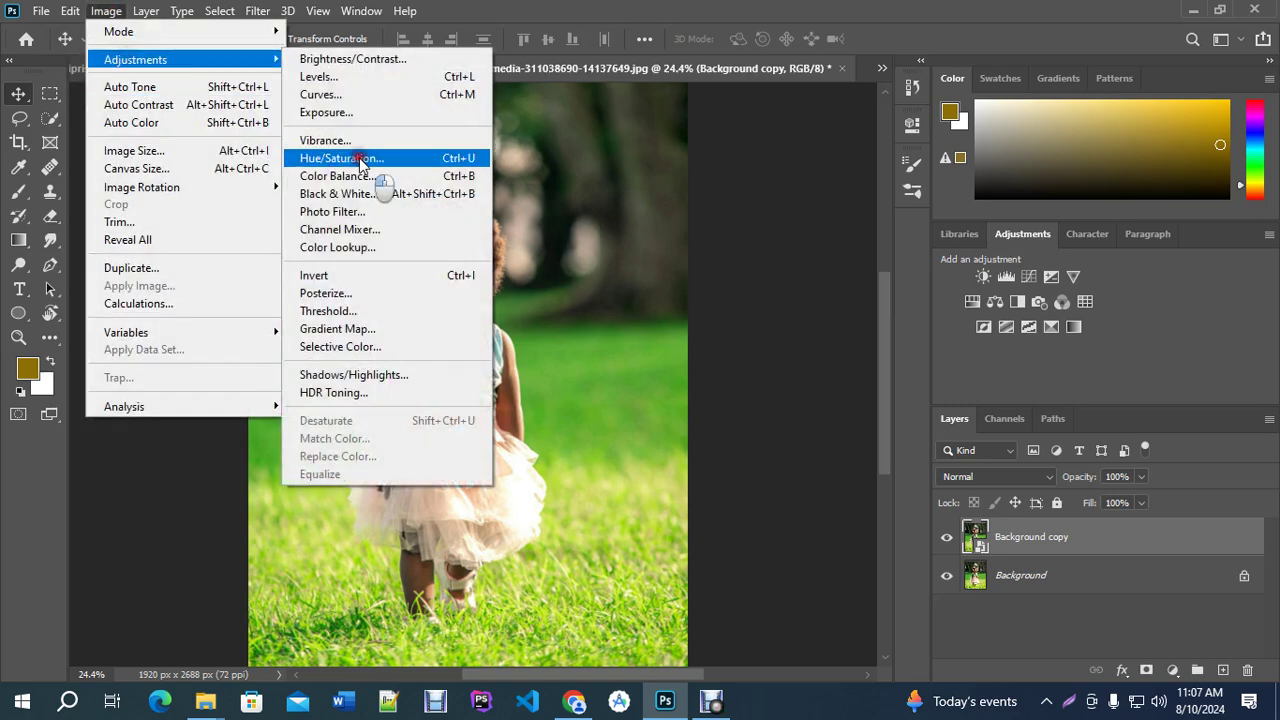
{"action": "left_click", "coordinate": [360, 160]}
{"action": "left_click_drag", "start_coordinate": [654, 118], "coordinate": [873, 131]}
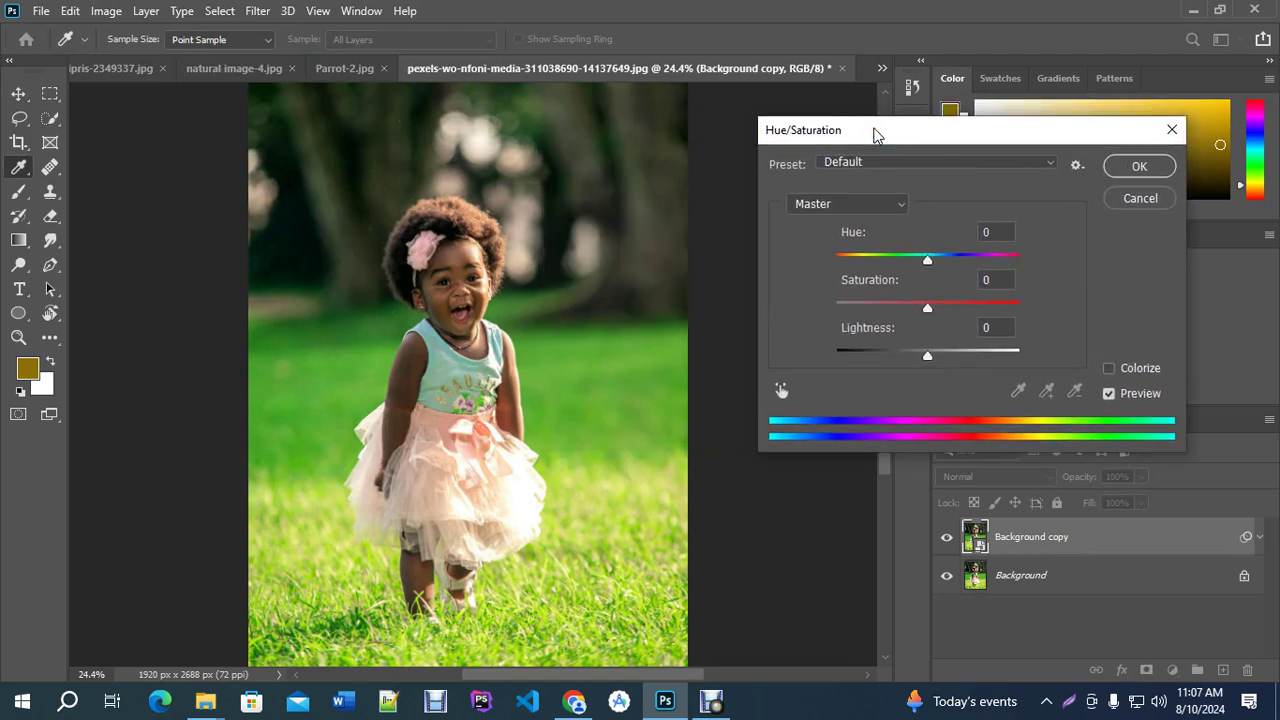
{"action": "left_click", "coordinate": [828, 204]}
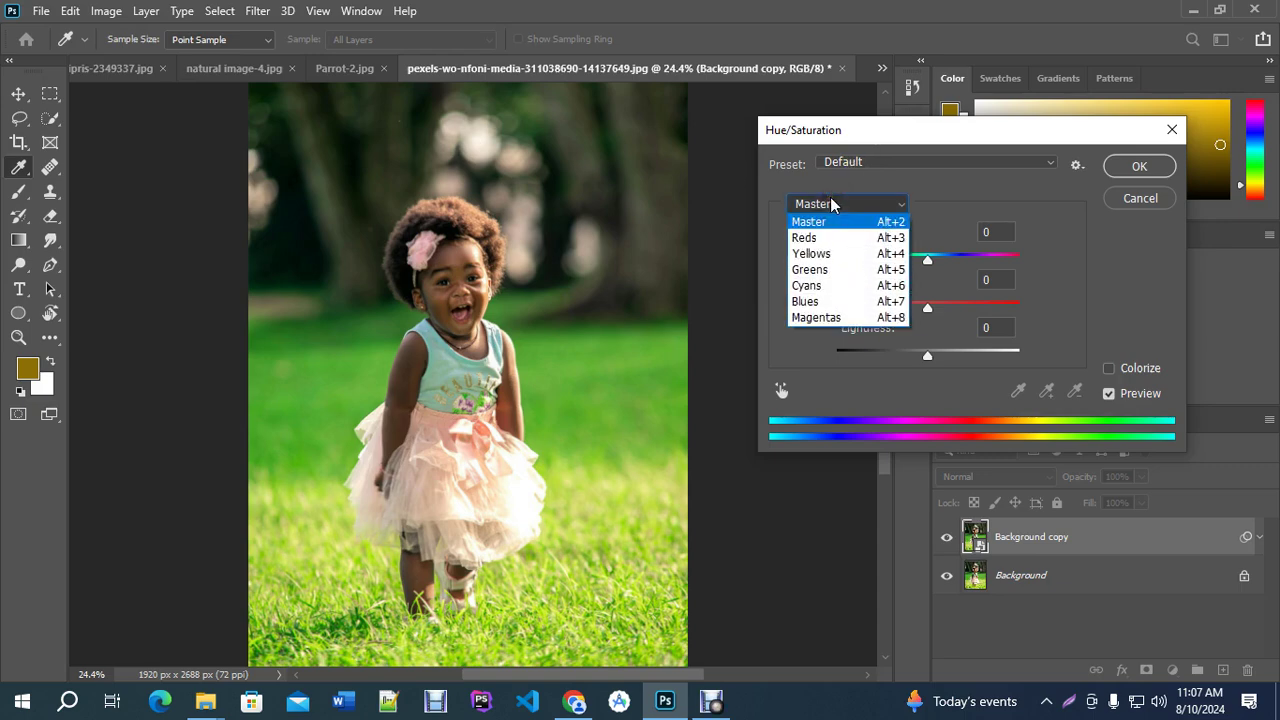
{"action": "left_click", "coordinate": [810, 269]}
{"action": "left_click_drag", "start_coordinate": [924, 259], "coordinate": [884, 272]}
{"action": "left_click_drag", "start_coordinate": [932, 308], "coordinate": [998, 302]}
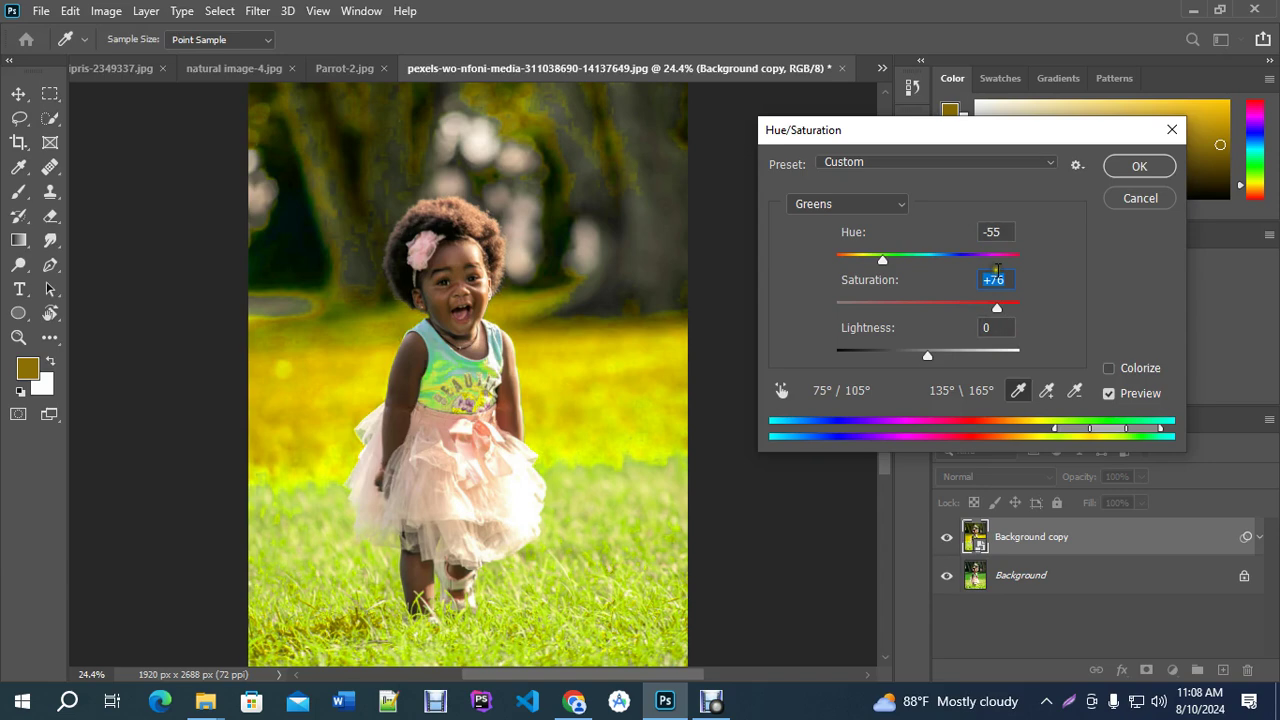
Refine the Greens range to Hue -62 and Saturation +41 after trying a Saturation of 80.
{"action": "type", "text": "80"}
{"action": "left_click", "coordinate": [1004, 287]}
{"action": "left_click_drag", "start_coordinate": [999, 308], "coordinate": [960, 316]}
{"action": "left_click_drag", "start_coordinate": [885, 260], "coordinate": [880, 263]}
{"action": "mouse_move", "coordinate": [951, 309]}
{"action": "left_mouse_down"}
{"action": "mouse_move", "coordinate": [940, 316]}
{"action": "mouse_move", "coordinate": [967, 319]}
{"action": "left_mouse_up"}
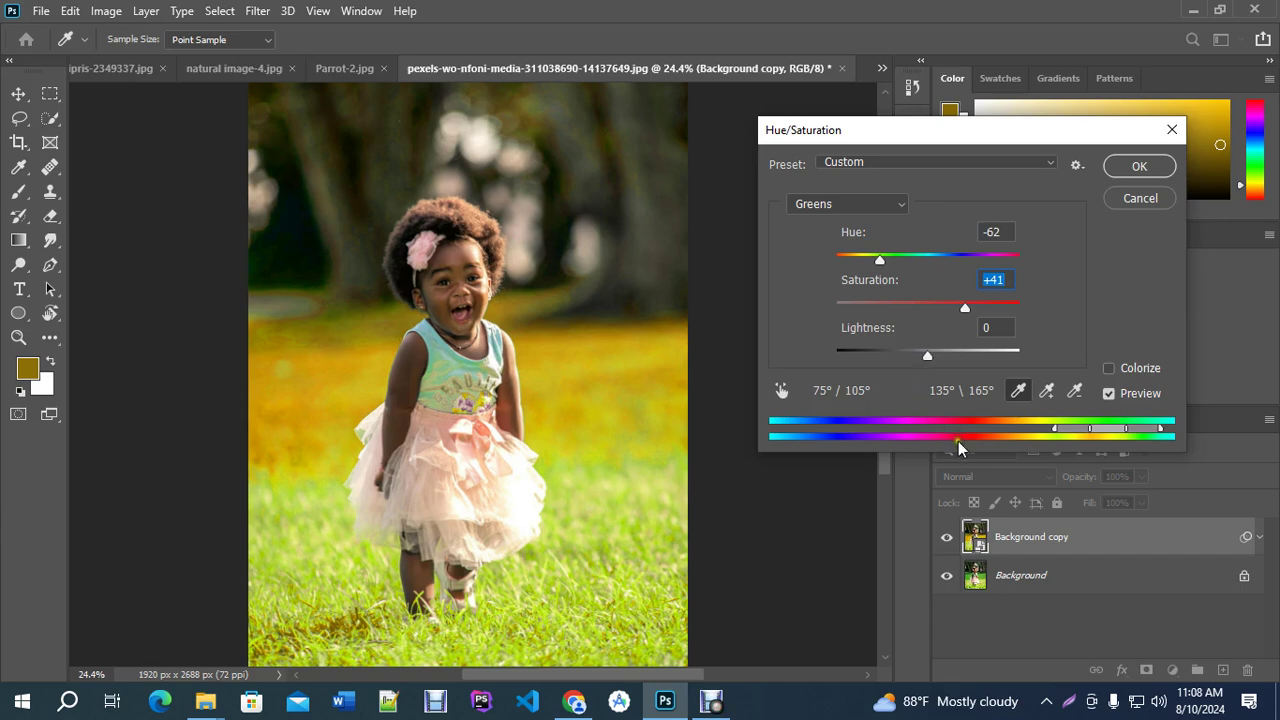
Add the foreground grass color to the Greens range, lower the Saturation slightly, and apply Hue/Saturation.
{"action": "left_click", "coordinate": [1045, 393]}
{"action": "left_click", "coordinate": [579, 595]}
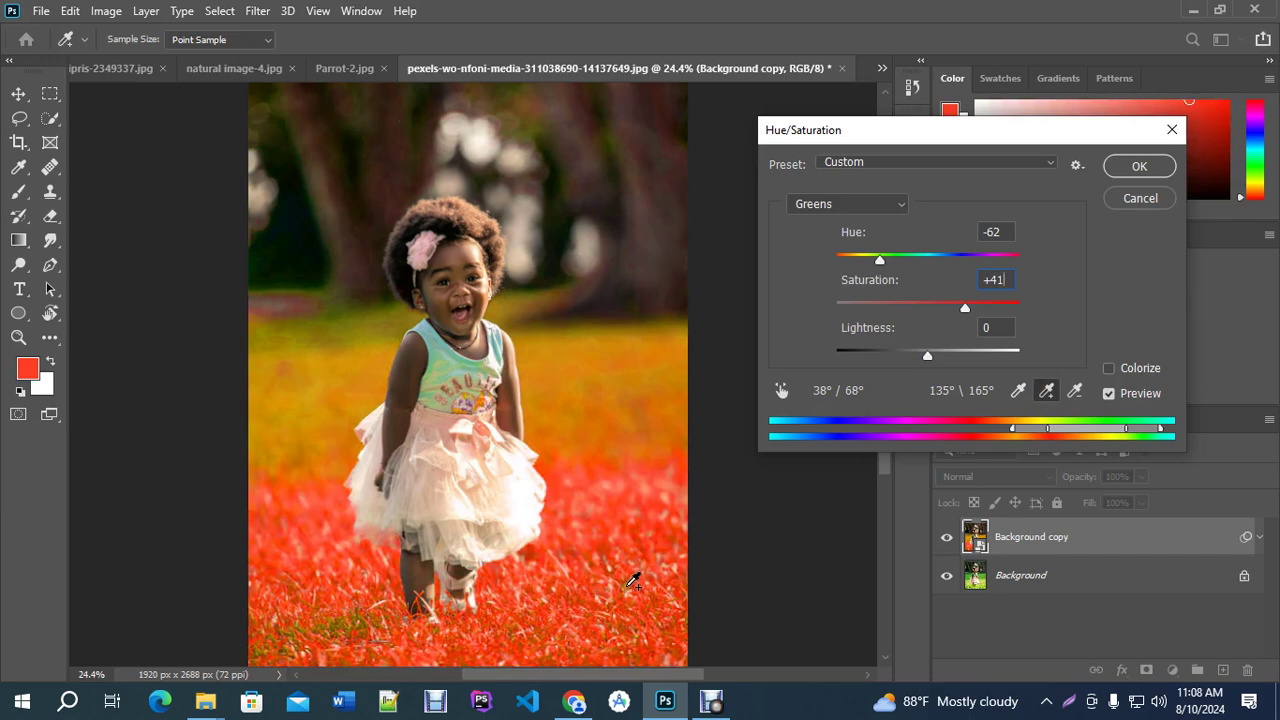
{"action": "mouse_move", "coordinate": [966, 307]}
{"action": "left_mouse_down"}
{"action": "mouse_move", "coordinate": [941, 313]}
{"action": "mouse_move", "coordinate": [953, 307]}
{"action": "left_mouse_up"}
{"action": "left_click", "coordinate": [1122, 171]}
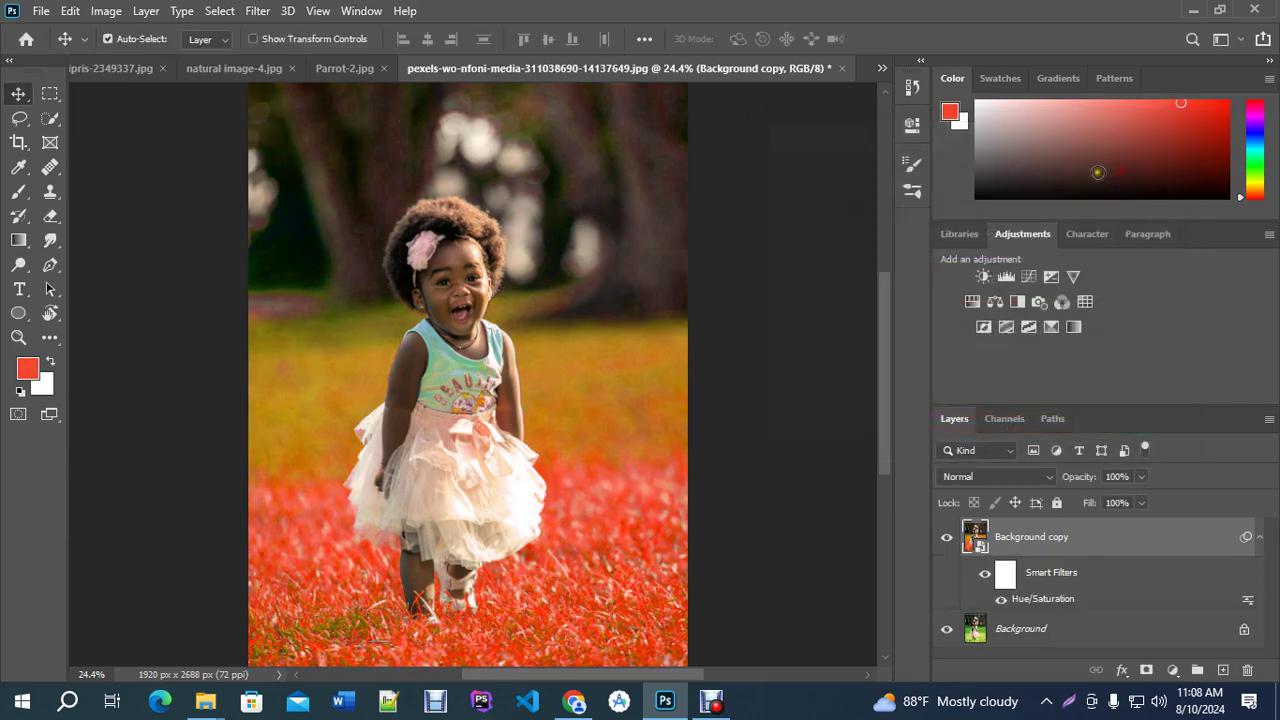
Target the Hue/Saturation smart filter mask and enlarge the Brush tool to 500 px.
{"action": "scroll", "coordinate": [570, 345], "scroll_direction": "up", "scroll_amount": 3}
{"action": "scroll", "coordinate": [575, 337], "scroll_direction": "down", "scroll_amount": 3}
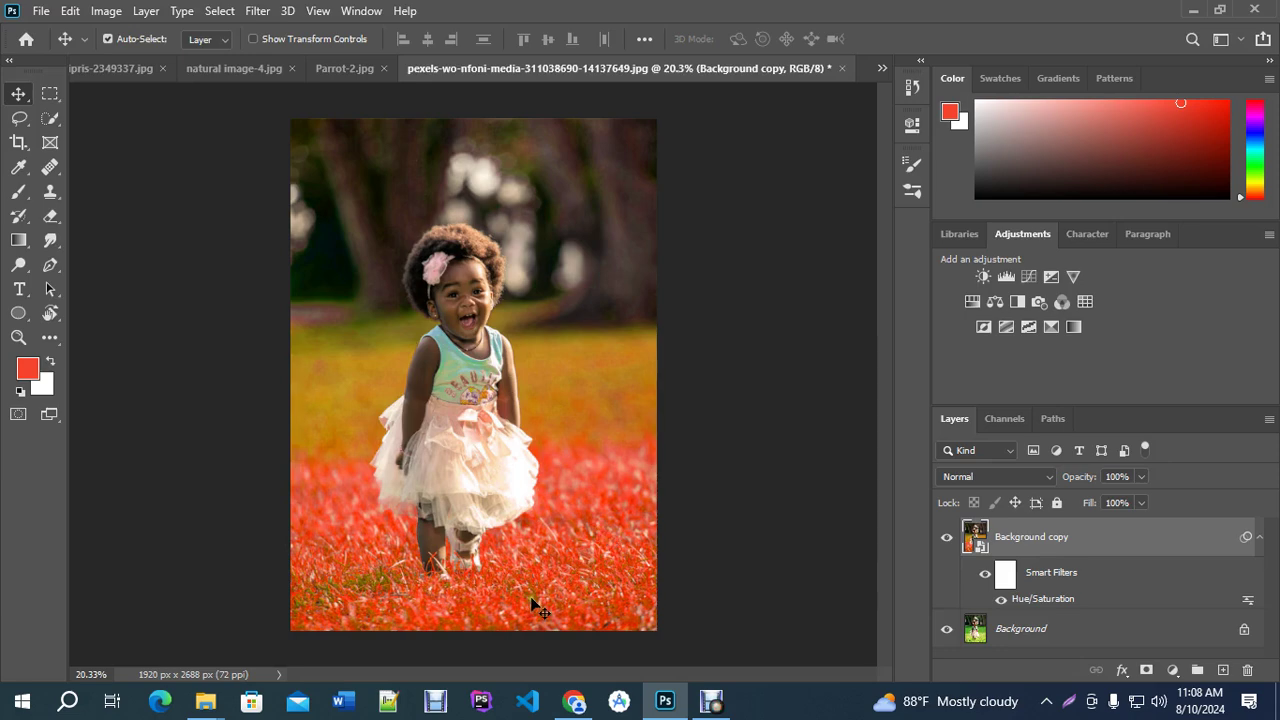
{"action": "scroll", "coordinate": [594, 512], "scroll_direction": "up", "scroll_amount": 1}
{"action": "scroll", "coordinate": [598, 517], "scroll_direction": "up", "scroll_amount": 1}
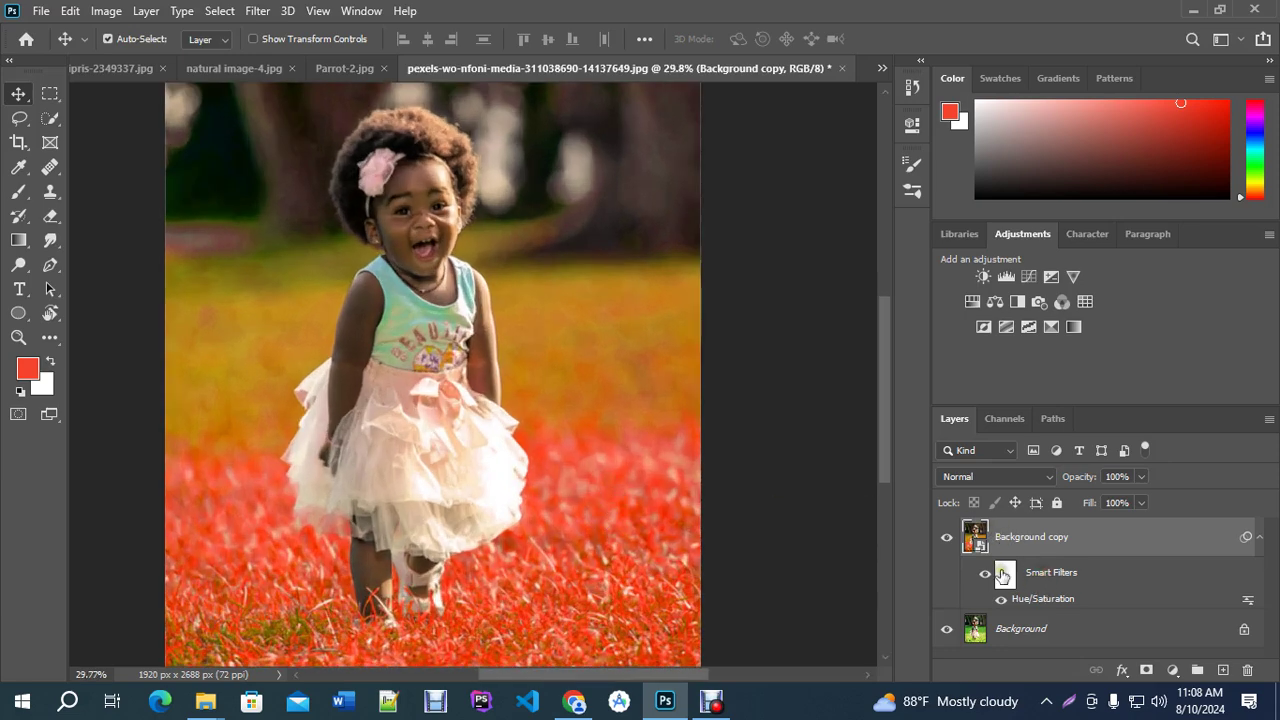
{"action": "left_click", "coordinate": [1002, 573]}
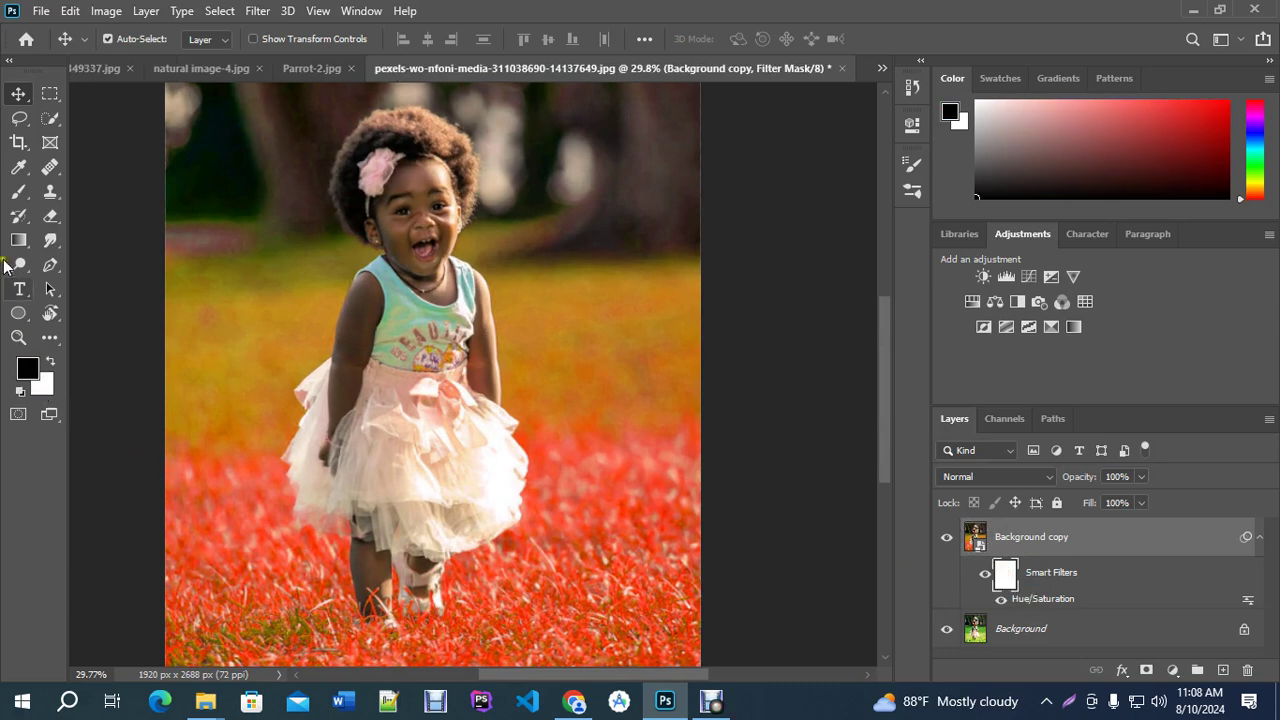
{"action": "left_click", "coordinate": [19, 191]}
{"action": "left_click", "coordinate": [78, 193]}
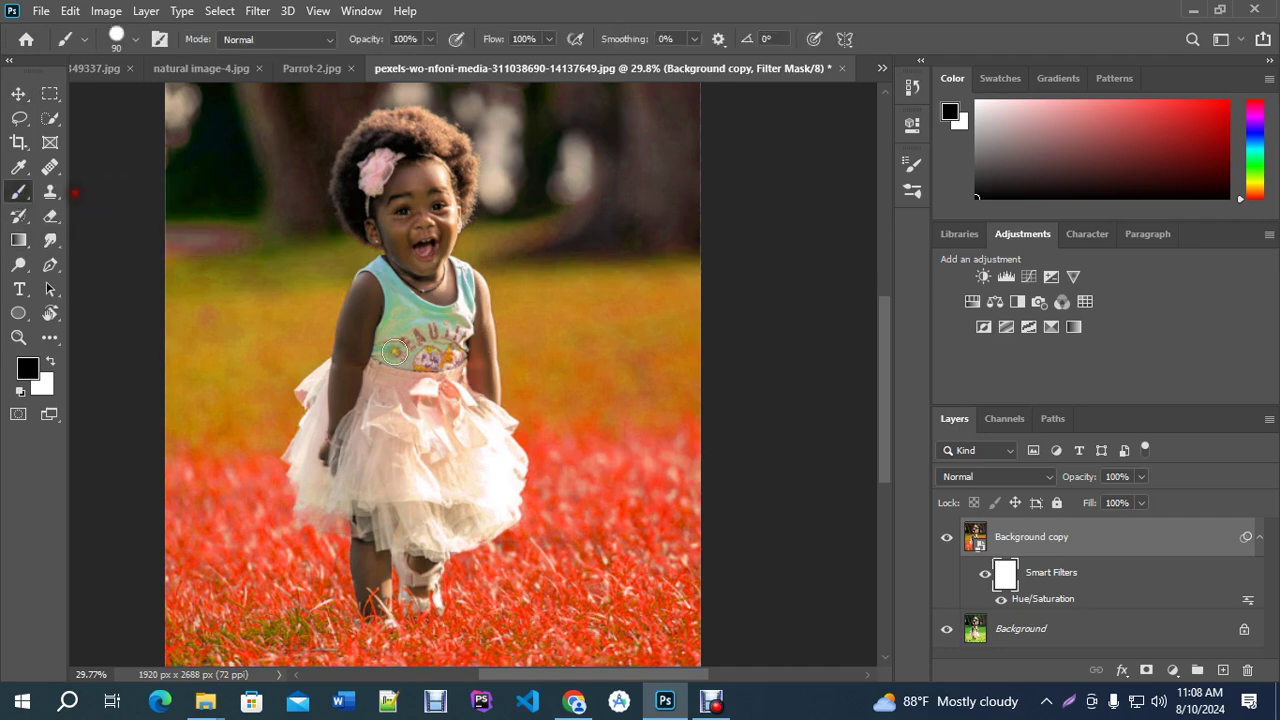
{"action": "key", "text": "bracketright"}
{"action": "key", "text": "bracketright"}
{"action": "key", "text": "bracketright"}
{"action": "key", "text": "bracketright"}
{"action": "scroll", "coordinate": [580, 346], "scroll_direction": "down", "scroll_amount": 5}
{"action": "key", "text": "bracketright"}
{"action": "key", "text": "bracketright"}
{"action": "key", "text": "bracketright"}
{"action": "key", "text": "bracketright"}
{"action": "scroll", "coordinate": [597, 266], "scroll_direction": "up", "scroll_amount": 3}
Undo a trial hard-brush stroke, choose the Soft Round brush, and paint black on the filter mask over the background trees.
{"action": "mouse_move", "coordinate": [598, 178]}
{"action": "left_mouse_down"}
{"action": "mouse_move", "coordinate": [620, 214]}
{"action": "mouse_move", "coordinate": [644, 212]}
{"action": "mouse_move", "coordinate": [640, 292]}
{"action": "left_mouse_up"}
{"action": "key", "text": "ctrl+z"}
{"action": "right_click", "coordinate": [670, 298]}
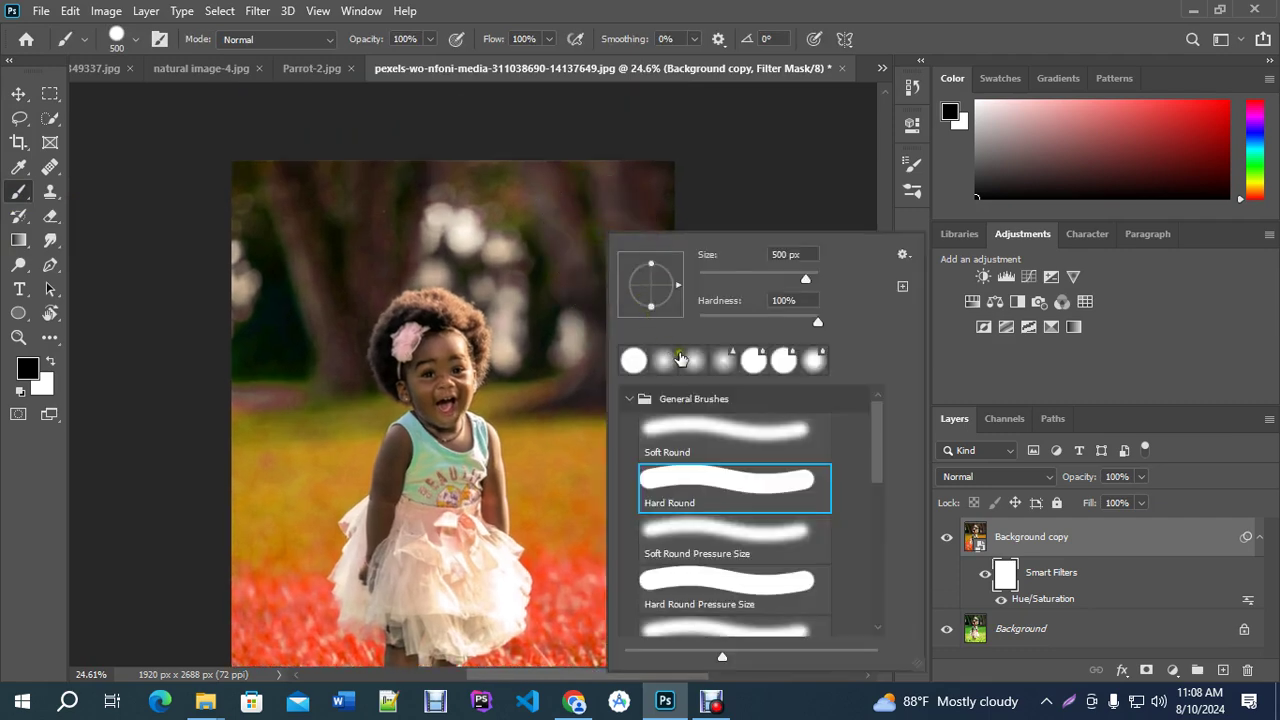
{"action": "double_click", "coordinate": [684, 419]}
{"action": "mouse_move", "coordinate": [670, 286]}
{"action": "left_mouse_down"}
{"action": "mouse_move", "coordinate": [637, 156]}
{"action": "mouse_move", "coordinate": [644, 338]}
{"action": "mouse_move", "coordinate": [599, 361]}
{"action": "mouse_move", "coordinate": [588, 222]}
{"action": "mouse_move", "coordinate": [512, 177]}
{"action": "mouse_move", "coordinate": [462, 182]}
{"action": "mouse_move", "coordinate": [378, 217]}
{"action": "mouse_move", "coordinate": [322, 327]}
{"action": "mouse_move", "coordinate": [268, 323]}
{"action": "mouse_move", "coordinate": [252, 180]}
{"action": "mouse_move", "coordinate": [318, 181]}
{"action": "mouse_move", "coordinate": [407, 212]}
{"action": "mouse_move", "coordinate": [359, 262]}
{"action": "mouse_move", "coordinate": [326, 337]}
{"action": "mouse_move", "coordinate": [348, 288]}
{"action": "mouse_move", "coordinate": [455, 250]}
{"action": "mouse_move", "coordinate": [513, 267]}
{"action": "mouse_move", "coordinate": [535, 325]}
{"action": "mouse_move", "coordinate": [545, 319]}
{"action": "mouse_move", "coordinate": [475, 197]}
{"action": "mouse_move", "coordinate": [353, 326]}
{"action": "left_mouse_up"}
Reduce the brush to 150 px and paint black on the filter mask over the girl's face and hair.
{"action": "scroll", "coordinate": [450, 375], "scroll_direction": "up", "scroll_amount": 3}
{"action": "scroll", "coordinate": [471, 414], "scroll_direction": "up", "scroll_amount": 2}
{"action": "key", "text": "bracketleft"}
{"action": "key", "text": "bracketleft"}
{"action": "key", "text": "bracketleft"}
{"action": "key", "text": "bracketleft"}
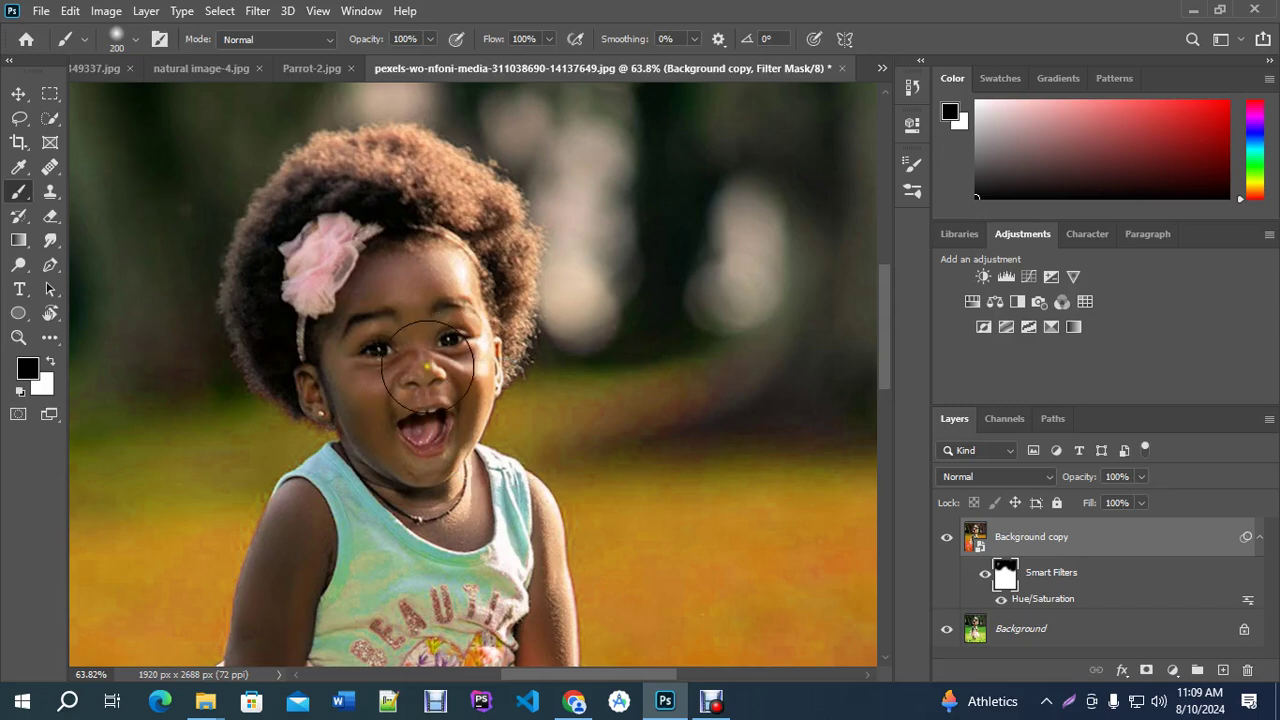
{"action": "scroll", "coordinate": [420, 345], "scroll_direction": "up", "scroll_amount": 2}
{"action": "mouse_move", "coordinate": [418, 344]}
{"action": "left_mouse_down"}
{"action": "mouse_move", "coordinate": [443, 337]}
{"action": "mouse_move", "coordinate": [412, 245]}
{"action": "mouse_move", "coordinate": [329, 366]}
{"action": "mouse_move", "coordinate": [488, 543]}
{"action": "mouse_move", "coordinate": [380, 423]}
{"action": "mouse_move", "coordinate": [423, 309]}
{"action": "left_mouse_up"}
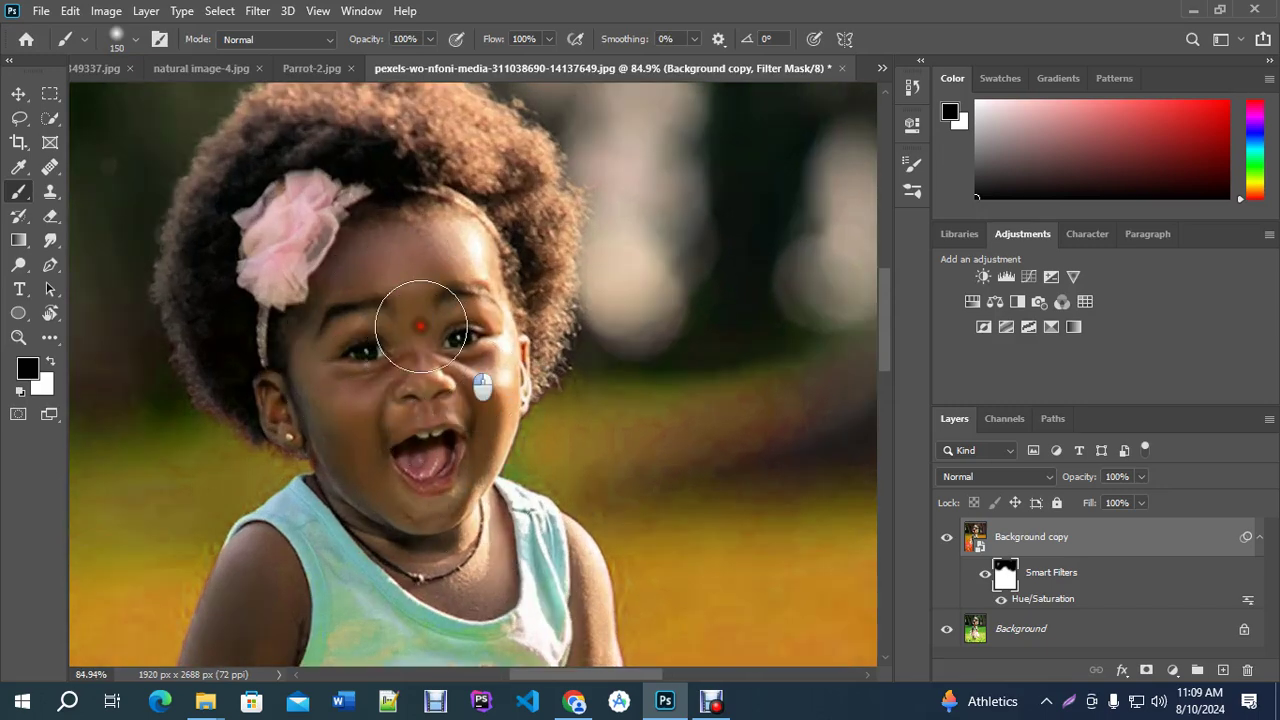
{"action": "scroll", "coordinate": [550, 474], "scroll_direction": "down", "scroll_amount": 5}
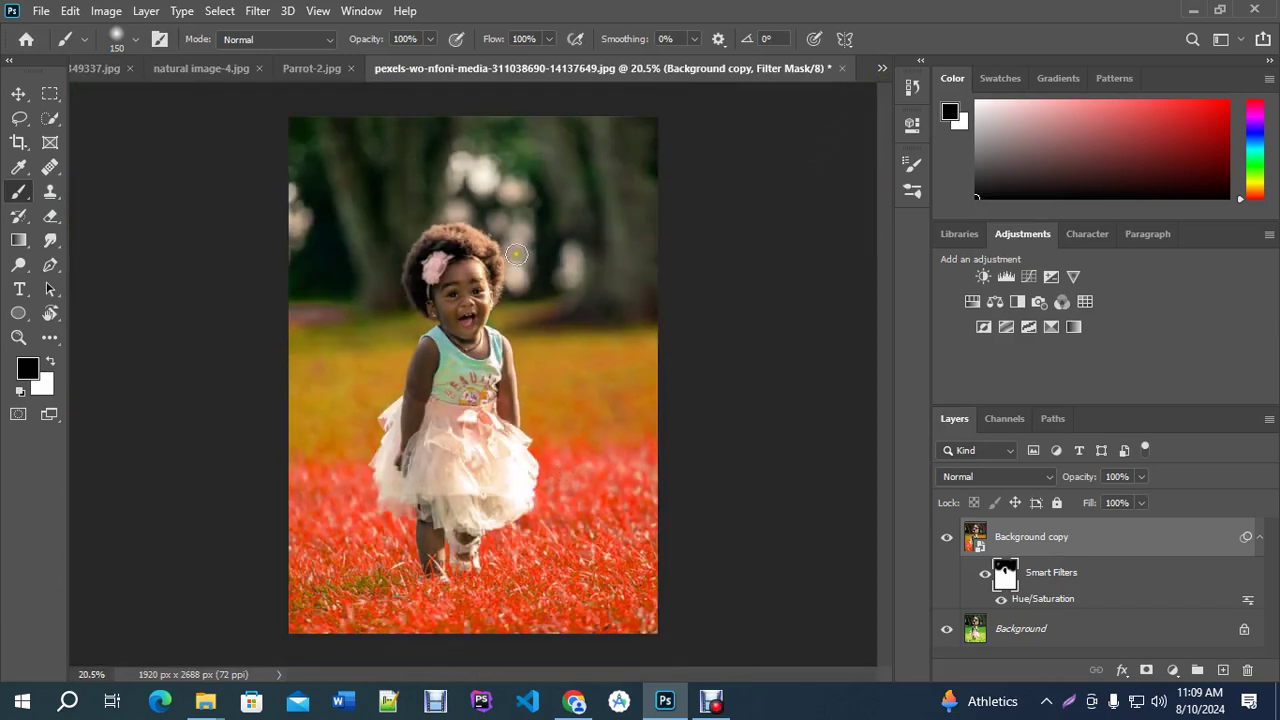
{"action": "scroll", "coordinate": [460, 253], "scroll_direction": "up", "scroll_amount": 5}
{"action": "mouse_move", "coordinate": [460, 253]}
{"action": "left_mouse_down"}
{"action": "mouse_move", "coordinate": [384, 287]}
{"action": "mouse_move", "coordinate": [524, 257]}
{"action": "mouse_move", "coordinate": [583, 299]}
{"action": "mouse_move", "coordinate": [584, 269]}
{"action": "mouse_move", "coordinate": [625, 349]}
{"action": "mouse_move", "coordinate": [543, 363]}
{"action": "mouse_move", "coordinate": [390, 351]}
{"action": "mouse_move", "coordinate": [357, 400]}
{"action": "mouse_move", "coordinate": [468, 325]}
{"action": "left_mouse_up"}
{"action": "scroll", "coordinate": [468, 325], "scroll_direction": "down", "scroll_amount": 3}
Switch to the Parrot-2.jpg document and view the recolored parrot at 50%.
{"action": "left_click", "coordinate": [882, 68]}
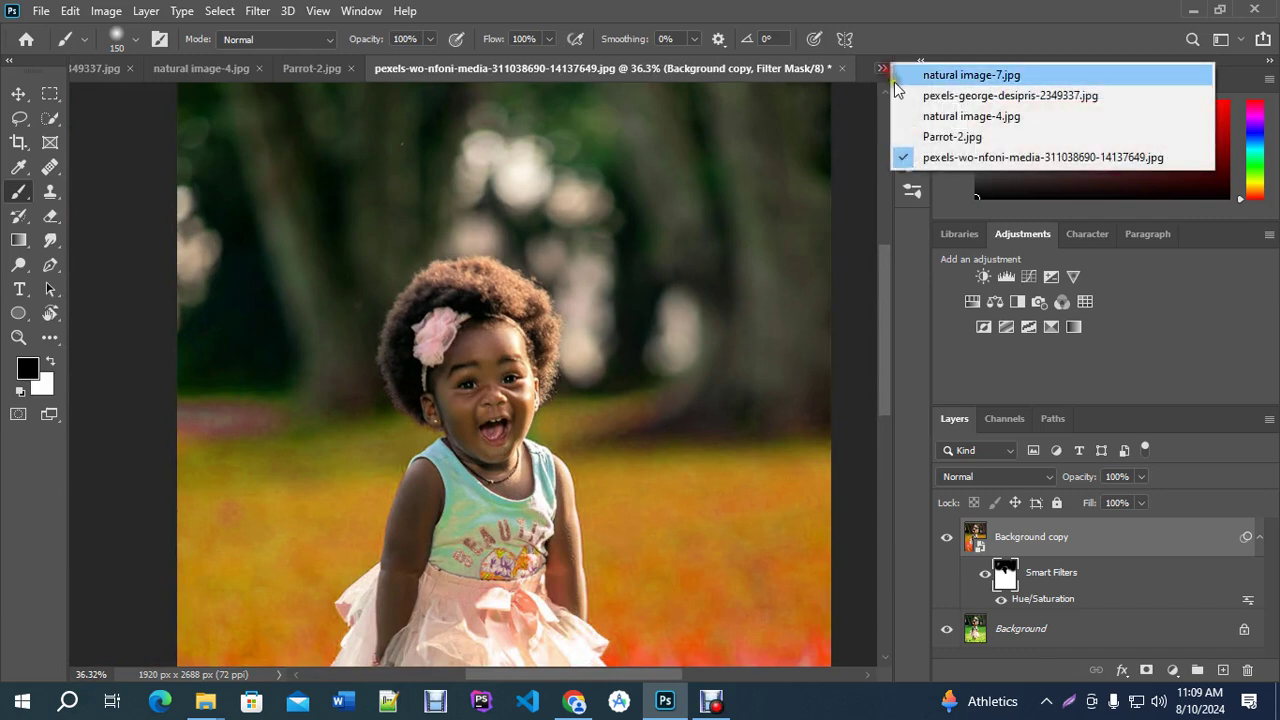
{"action": "left_click", "coordinate": [945, 136]}
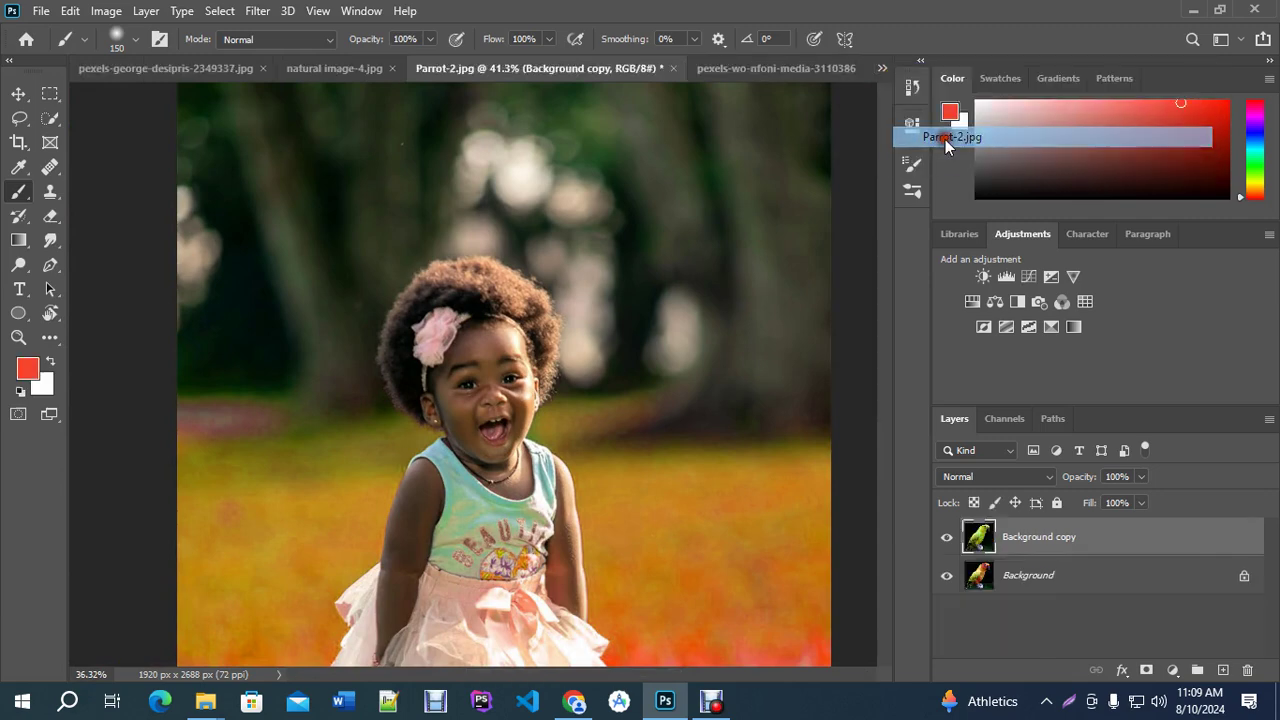
{"action": "key", "text": "ctrl+plus"}
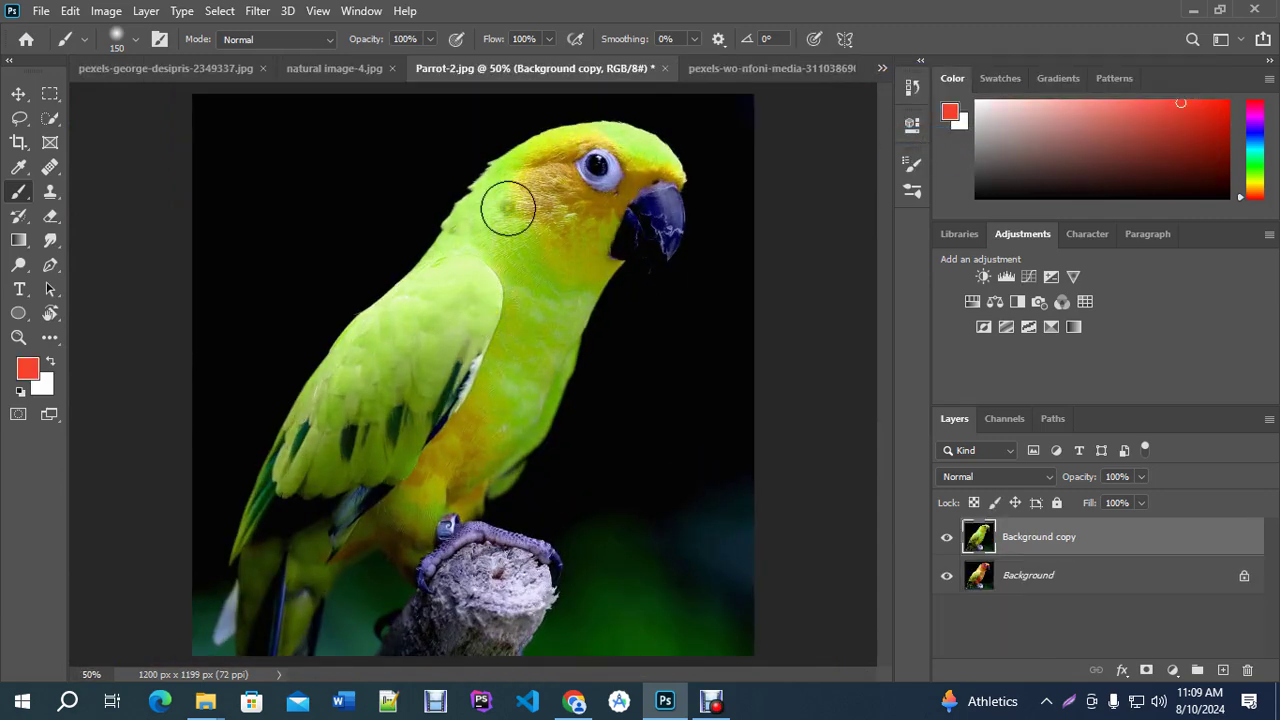
Open Perfect Lips.jpg from the image folder in Photoshop, and duplicate its Background layer as a smart object.
{"action": "mouse_move", "coordinate": [212, 700]}
{"action": "left_click", "coordinate": [271, 640]}
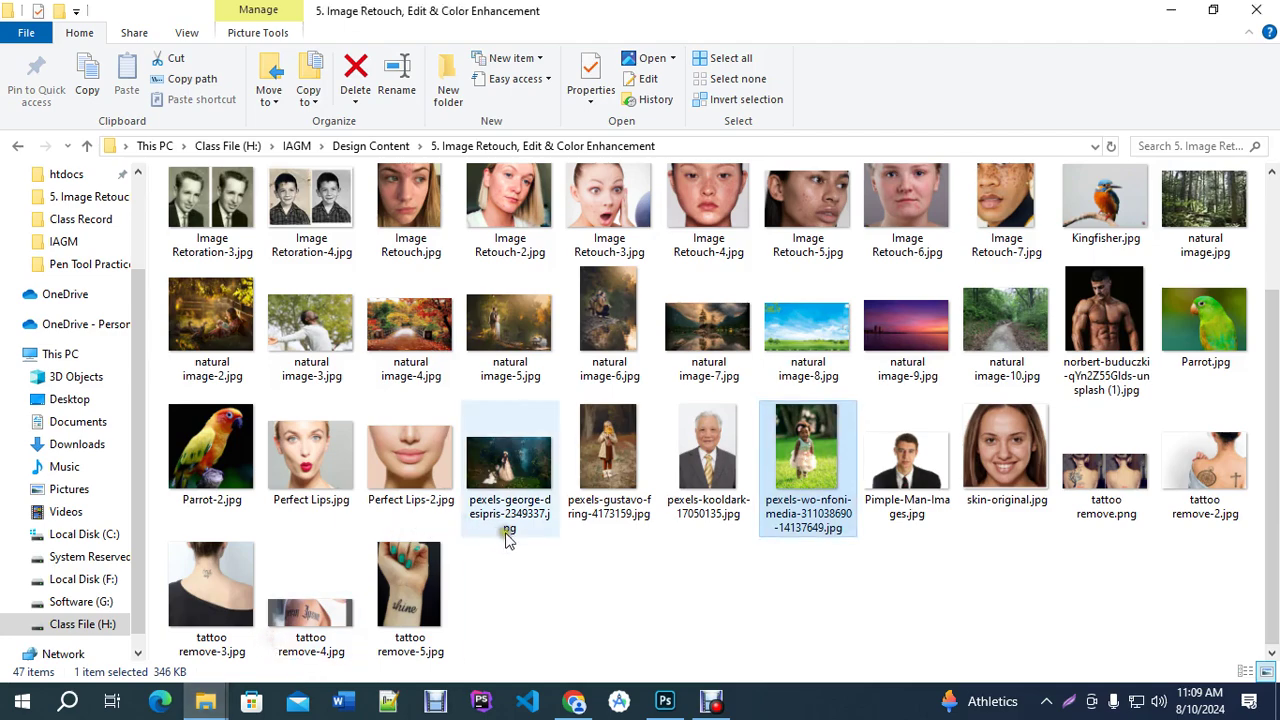
{"action": "left_click_drag", "start_coordinate": [309, 463], "coordinate": [374, 102]}
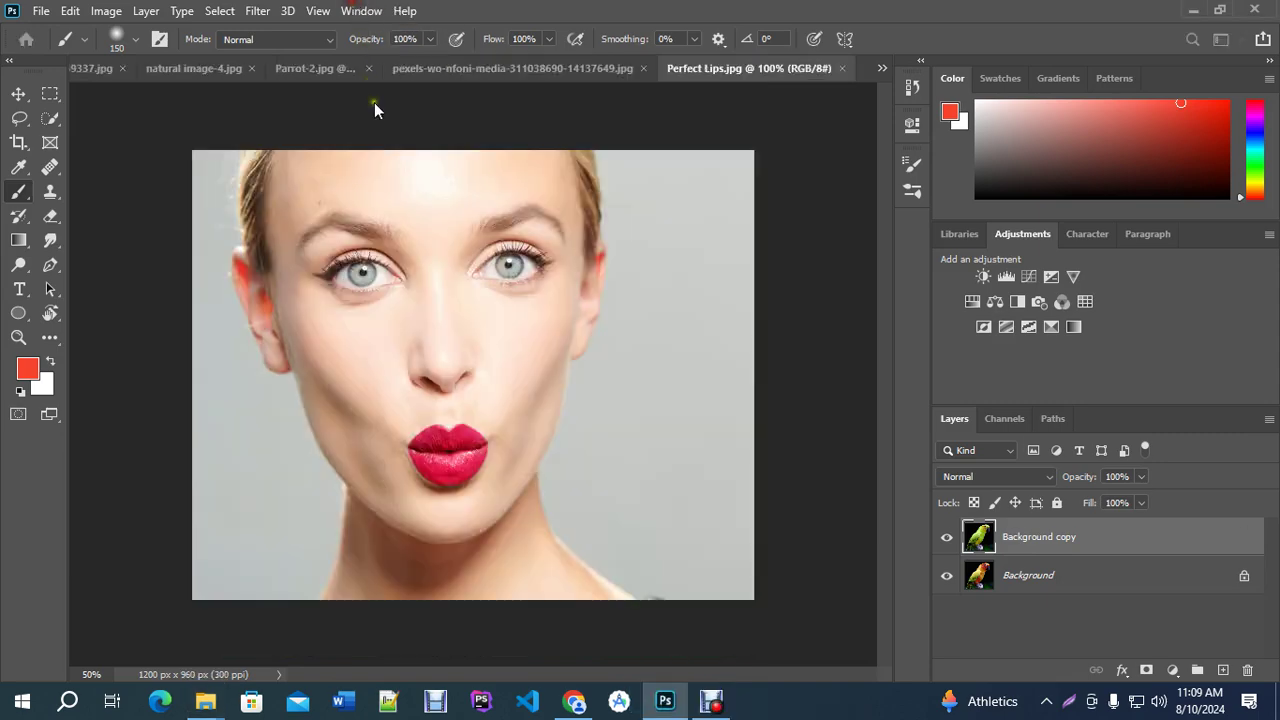
{"action": "left_click_drag", "start_coordinate": [1158, 534], "coordinate": [1222, 669]}
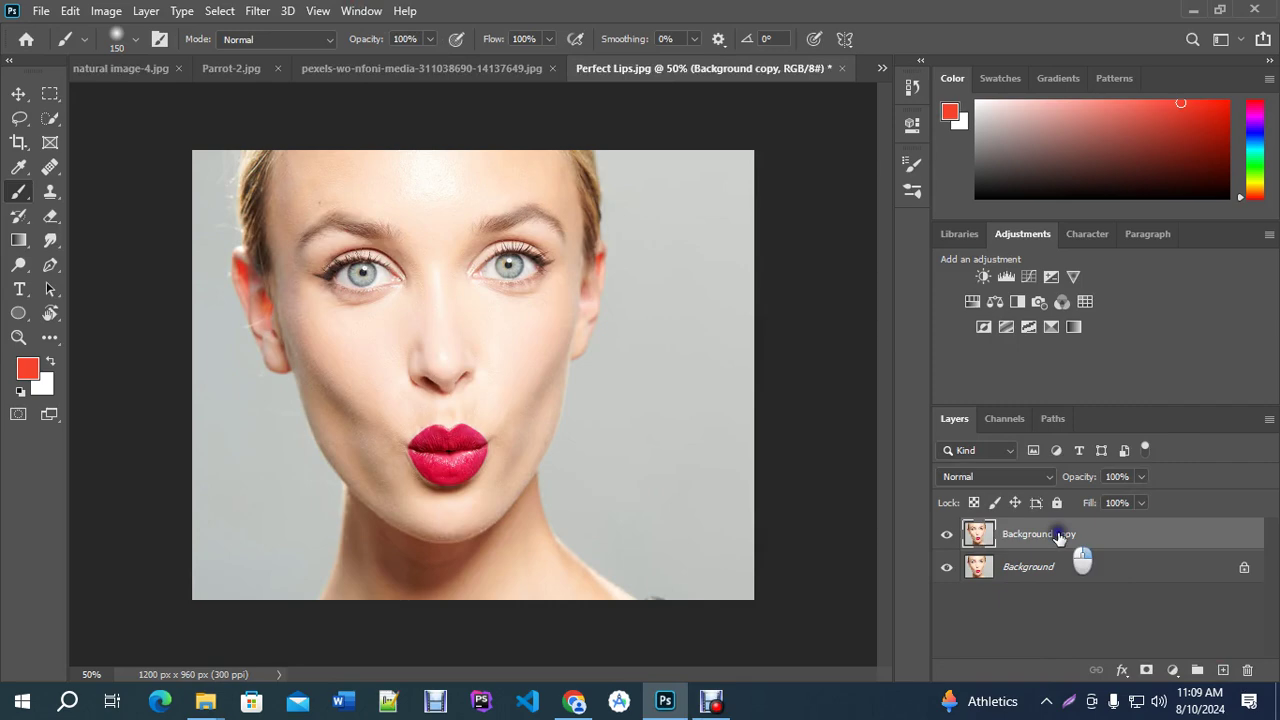
{"action": "right_click", "coordinate": [1059, 537]}
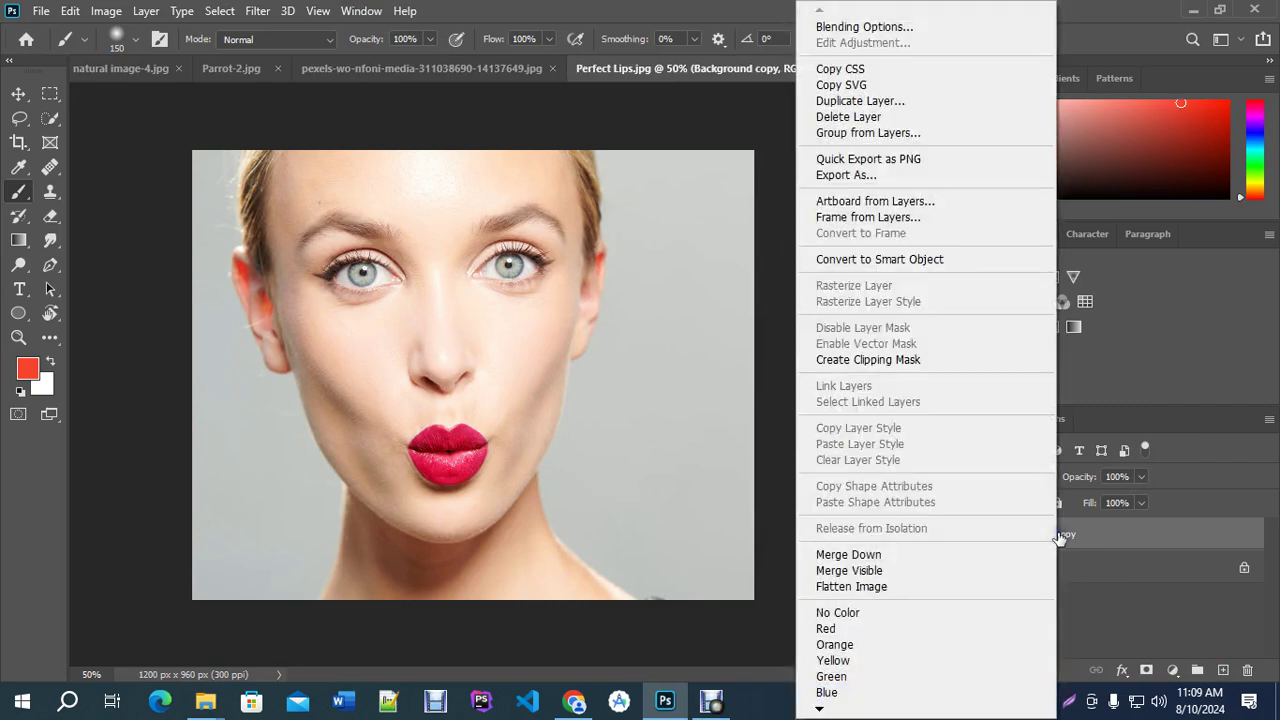
{"action": "left_click", "coordinate": [865, 261]}
Open Hue/Saturation for the Background copy layer, try a Master Hue of -42, and reset the Hue to 0.
{"action": "scroll", "coordinate": [543, 534], "scroll_direction": "up", "scroll_amount": 1}
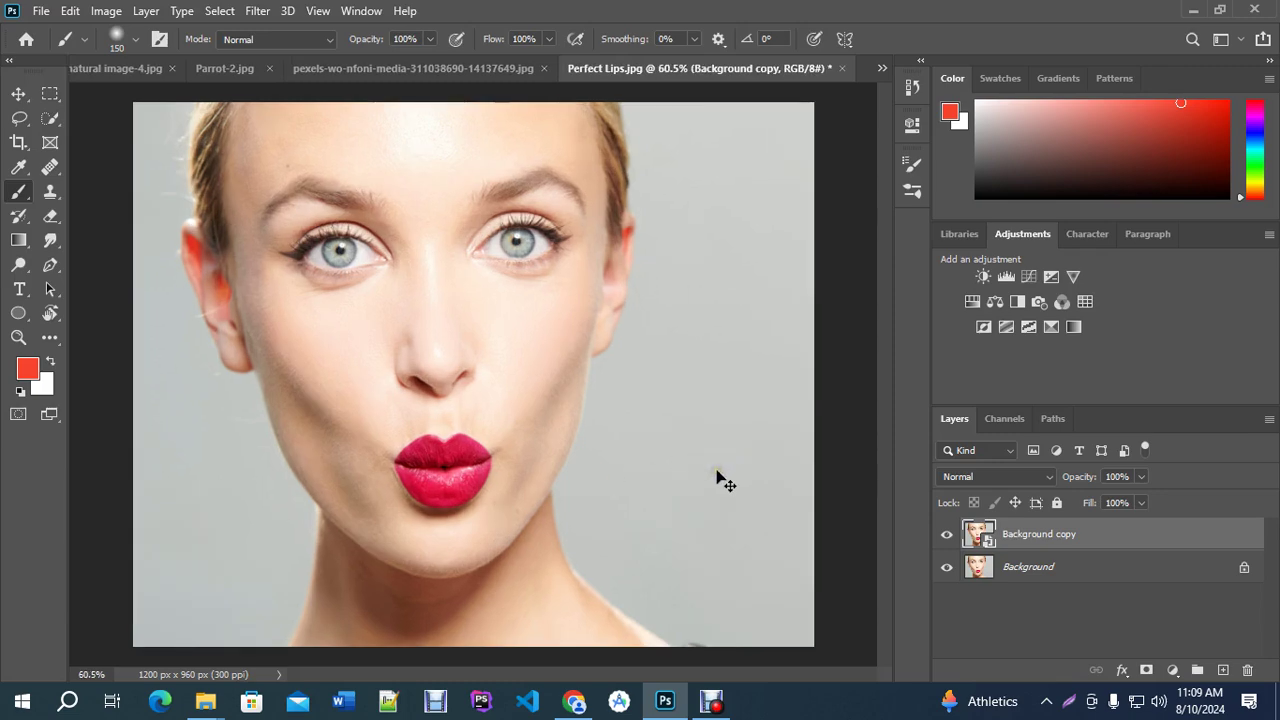
{"action": "left_click", "coordinate": [106, 11]}
{"action": "mouse_move", "coordinate": [135, 60]}
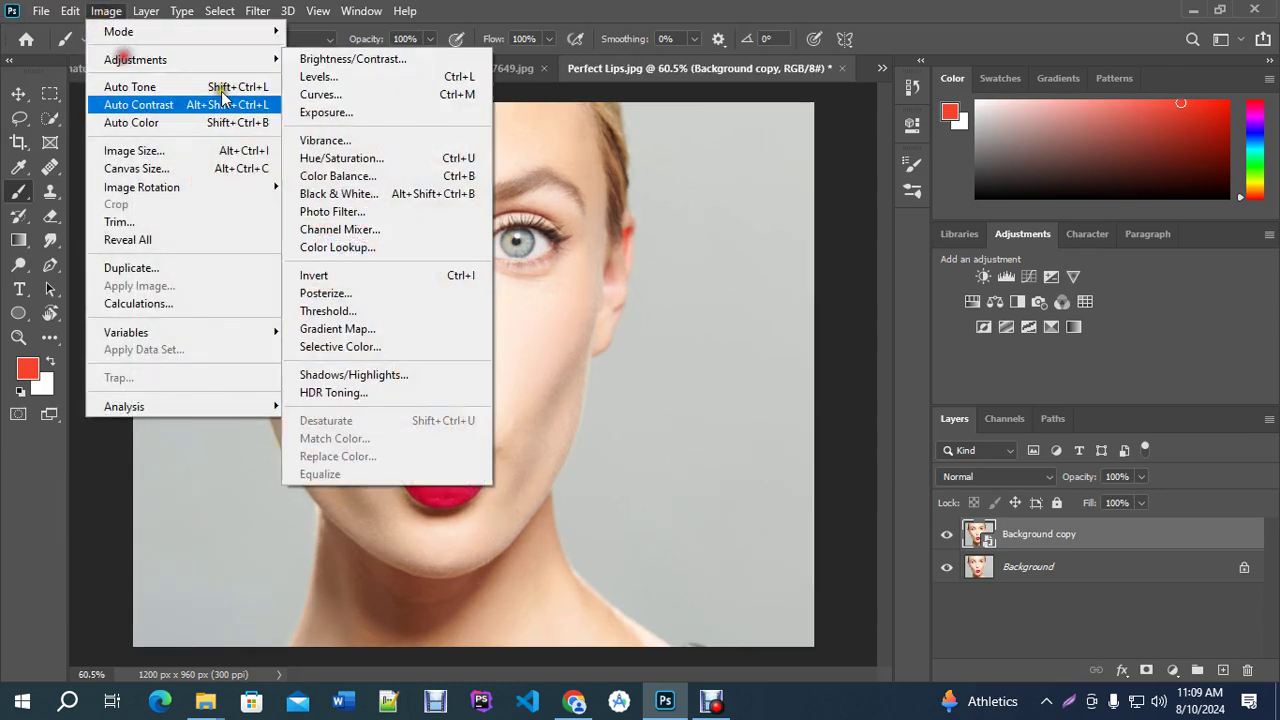
{"action": "left_click", "coordinate": [360, 158]}
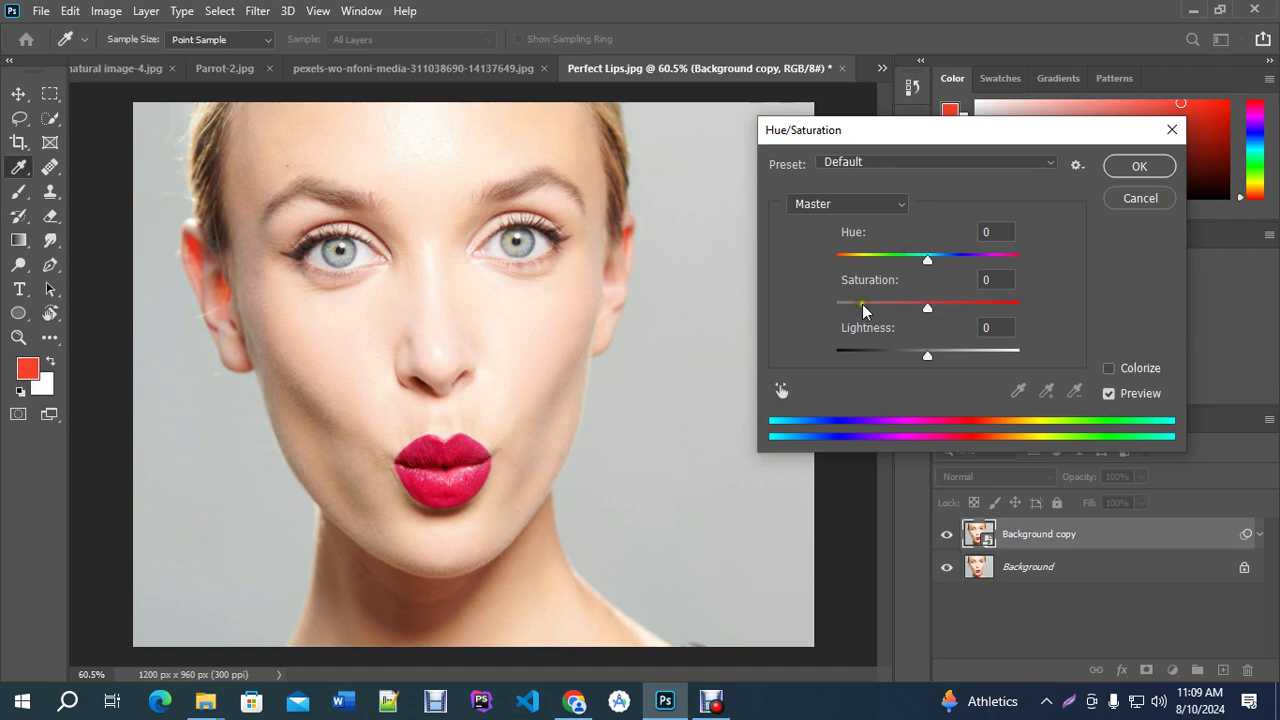
{"action": "left_click_drag", "start_coordinate": [929, 262], "coordinate": [891, 256]}
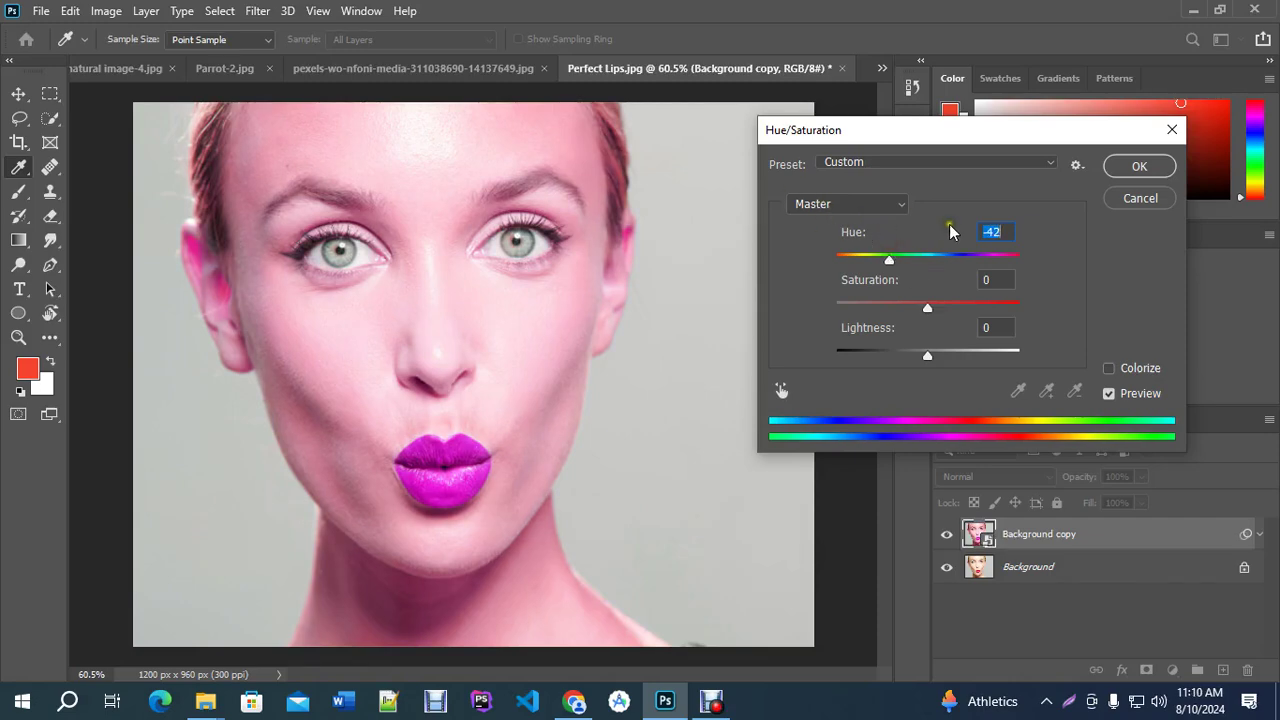
{"action": "type", "text": "0"}
Switch the Hue/Saturation color range to Reds and set its Hue to +4.
{"action": "left_click", "coordinate": [834, 205]}
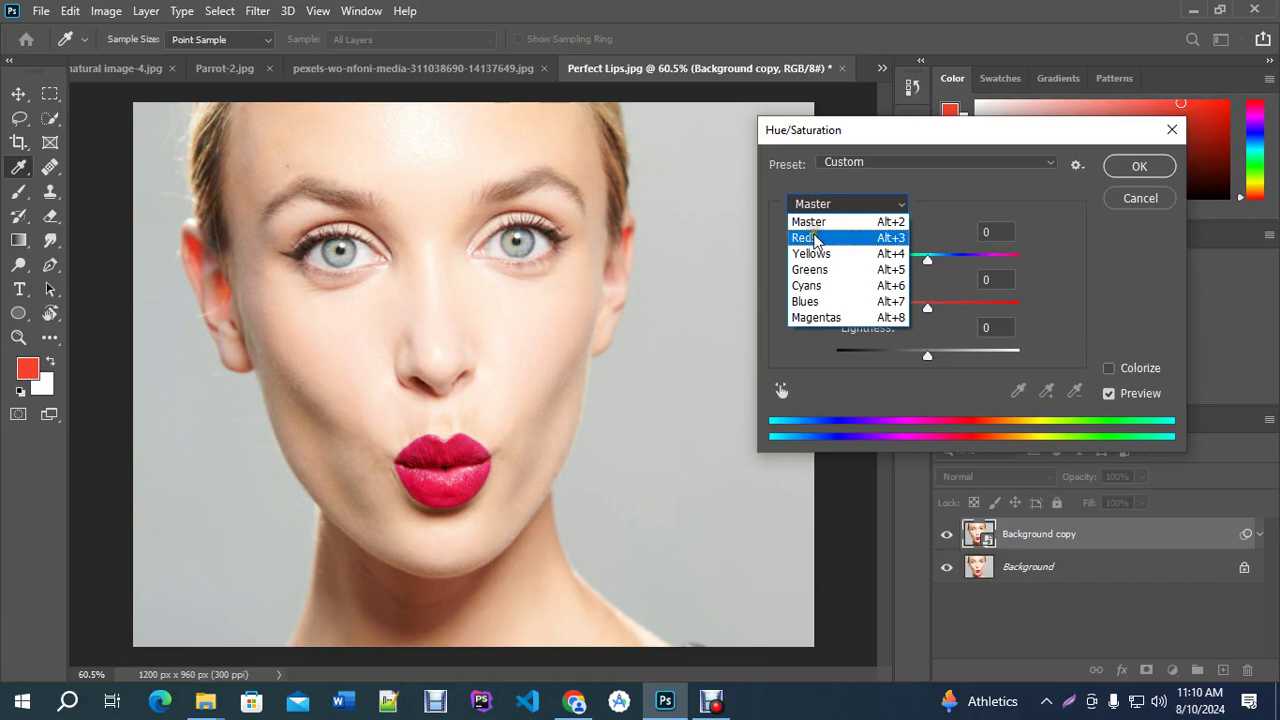
{"action": "left_click", "coordinate": [815, 238]}
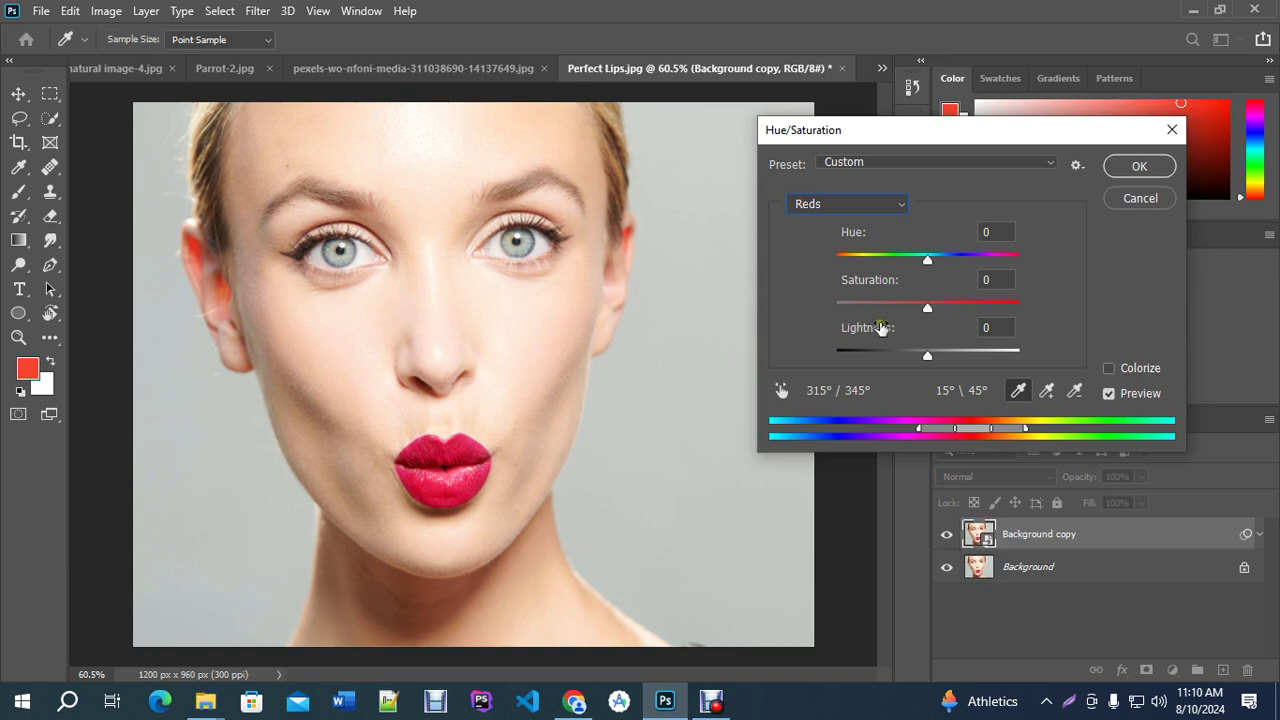
{"action": "mouse_move", "coordinate": [925, 262]}
{"action": "left_mouse_down"}
{"action": "mouse_move", "coordinate": [960, 263]}
{"action": "mouse_move", "coordinate": [898, 256]}
{"action": "mouse_move", "coordinate": [931, 259]}
{"action": "left_mouse_up"}
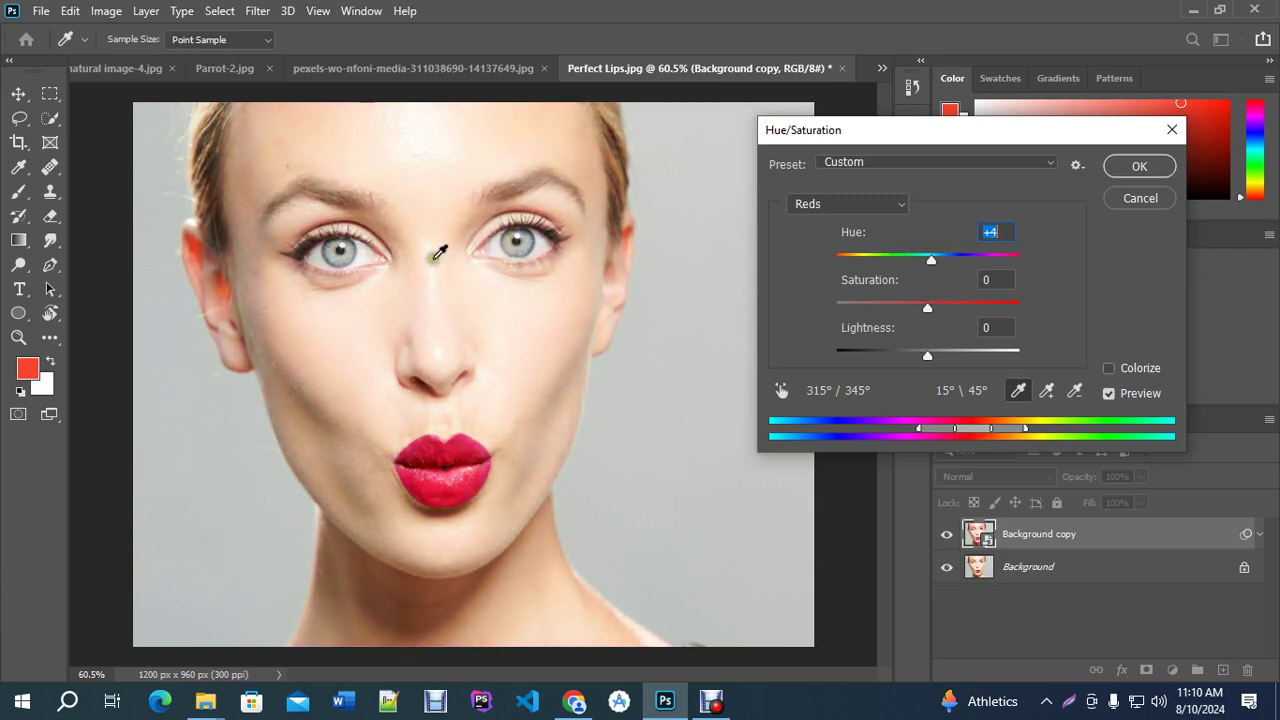
Return to the Master range, set the Hue to +22, and apply the Hue/Saturation adjustment as a smart filter.
{"action": "left_click", "coordinate": [848, 204]}
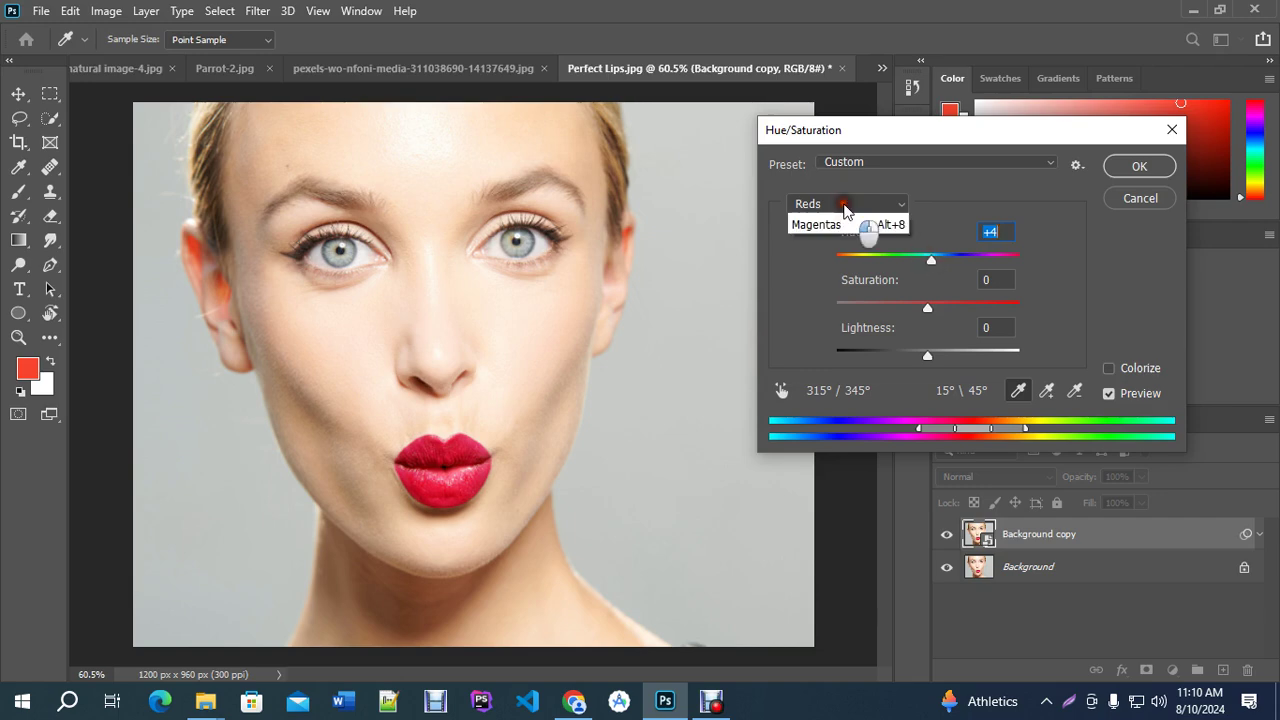
{"action": "left_click", "coordinate": [815, 206]}
{"action": "left_click_drag", "start_coordinate": [927, 258], "coordinate": [950, 277]}
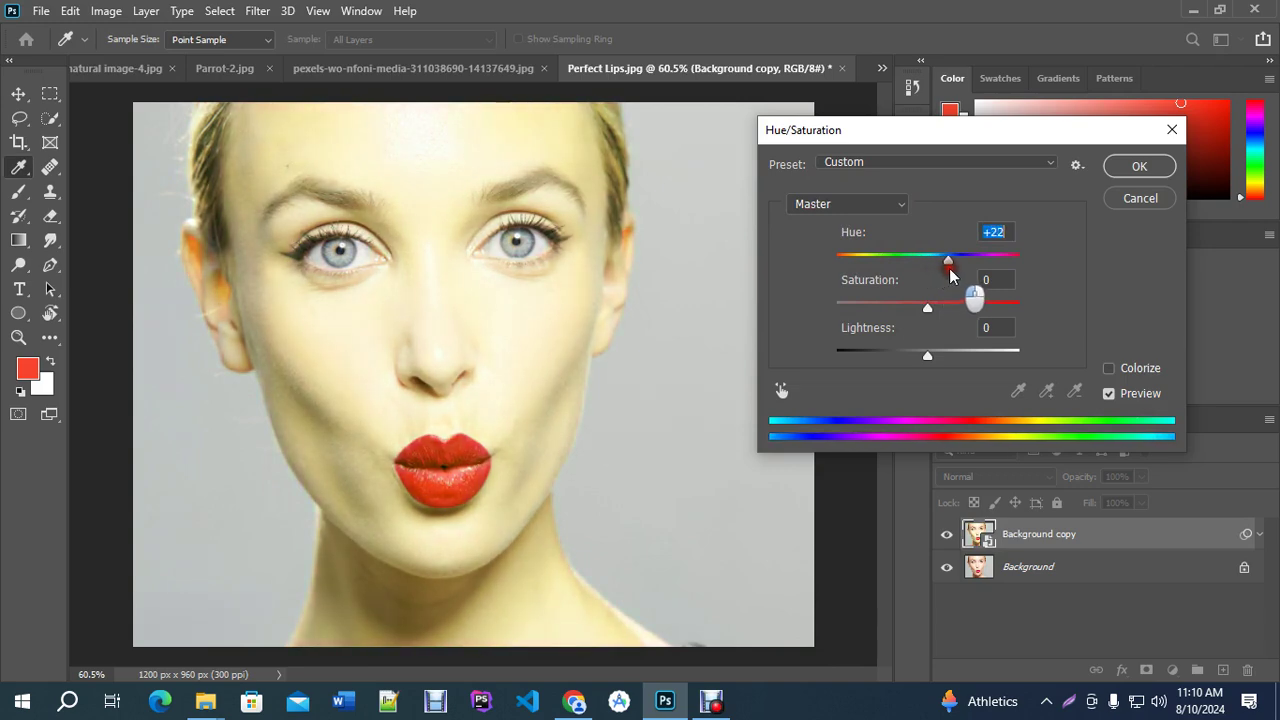
{"action": "left_click", "coordinate": [1157, 173]}
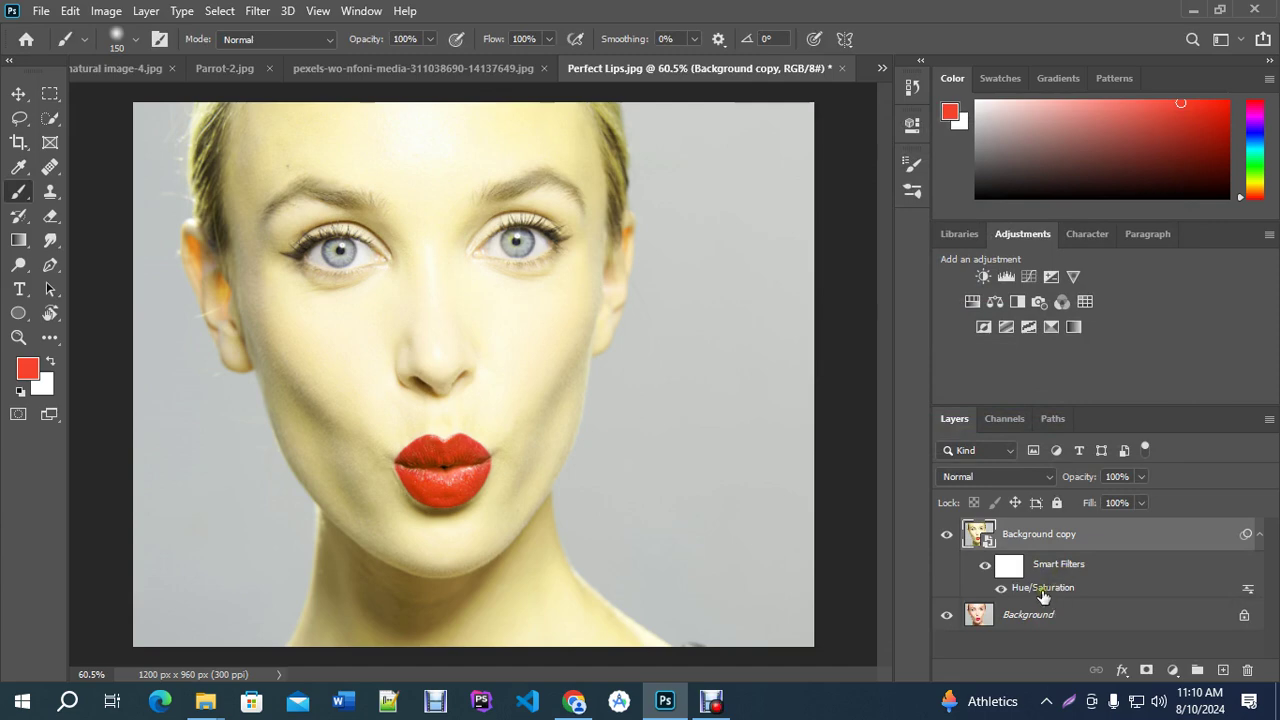
Toggle the visibility of the Background copy layer and its Hue/Saturation filter to compare the recolored photo with the original.
{"action": "left_click", "coordinate": [1013, 566]}
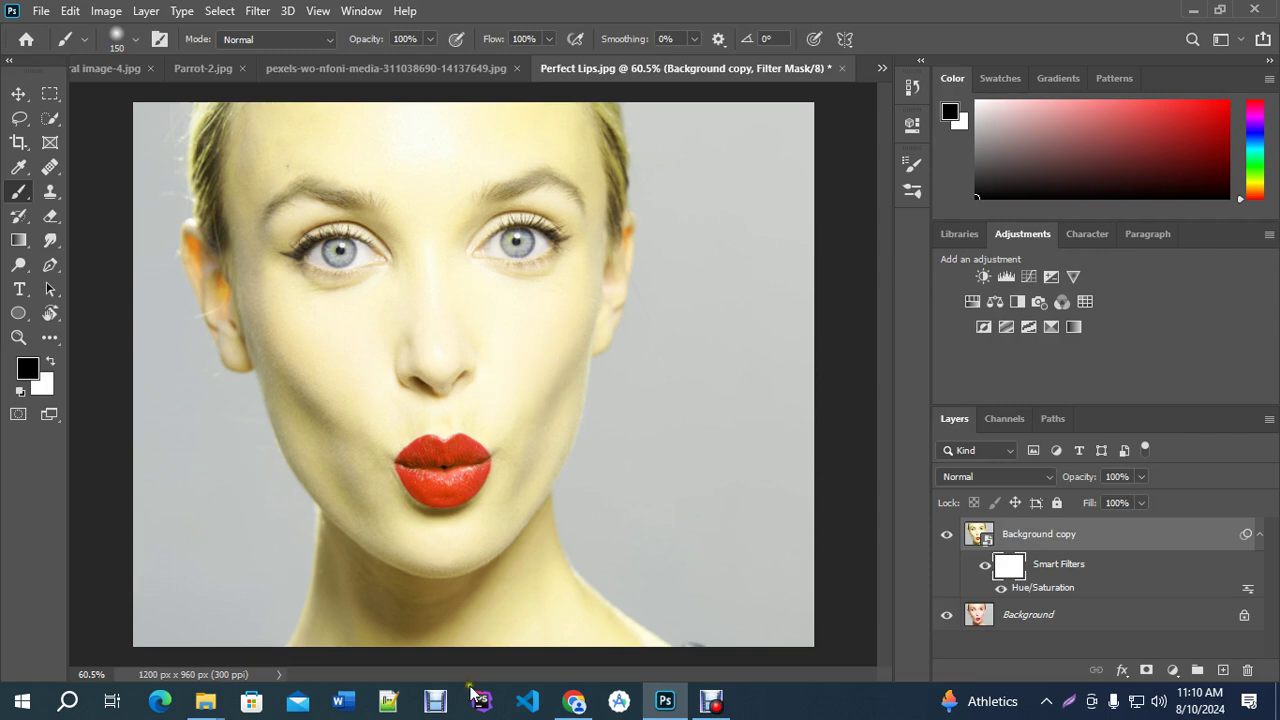
{"action": "left_click", "coordinate": [947, 537]}
{"action": "left_click", "coordinate": [947, 537]}
{"action": "left_click", "coordinate": [947, 537]}
{"action": "left_click", "coordinate": [947, 537]}
{"action": "left_click", "coordinate": [947, 537]}
{"action": "left_click", "coordinate": [947, 537]}
{"action": "left_click", "coordinate": [947, 539]}
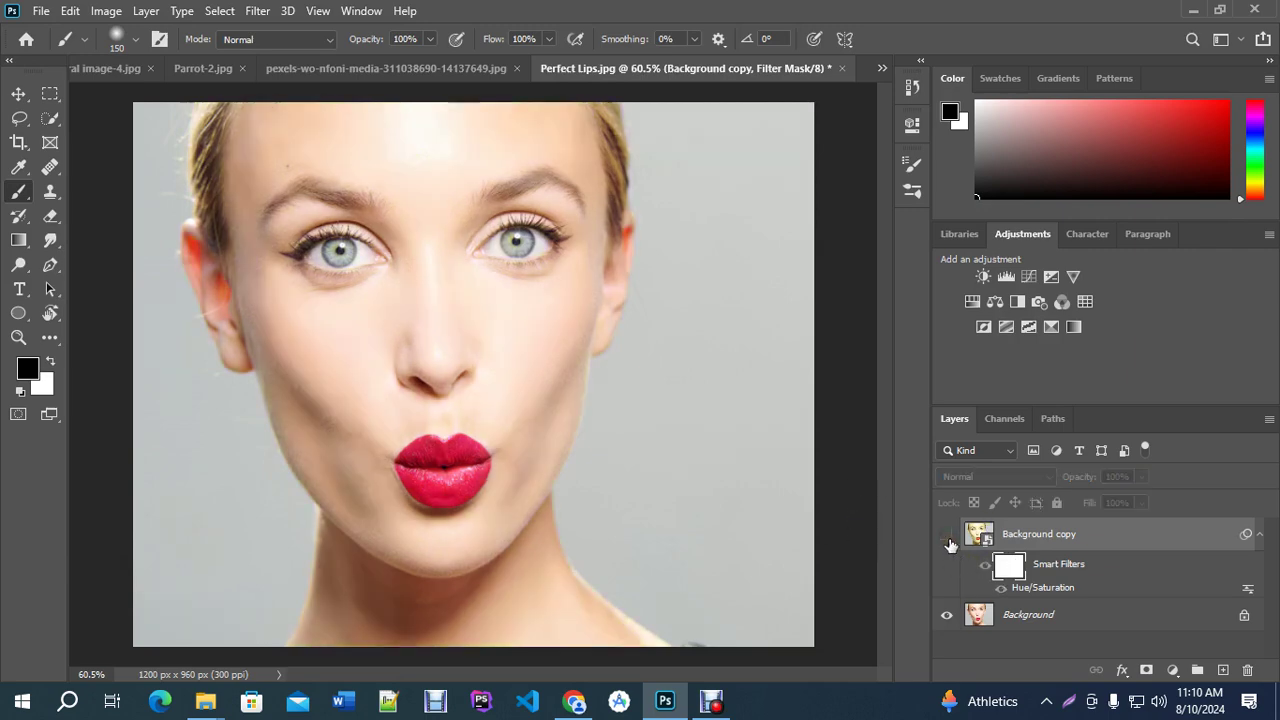
{"action": "left_click", "coordinate": [948, 539]}
{"action": "double_click", "coordinate": [1009, 567]}
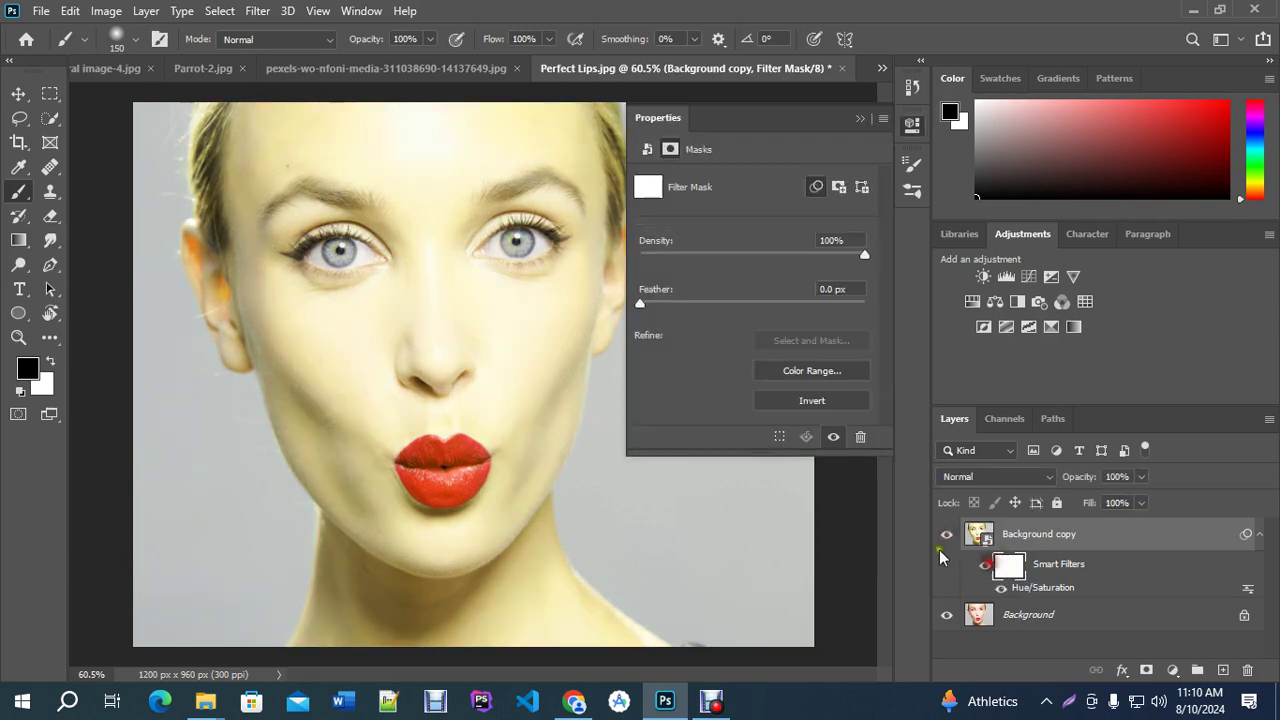
{"action": "left_click", "coordinate": [860, 118]}
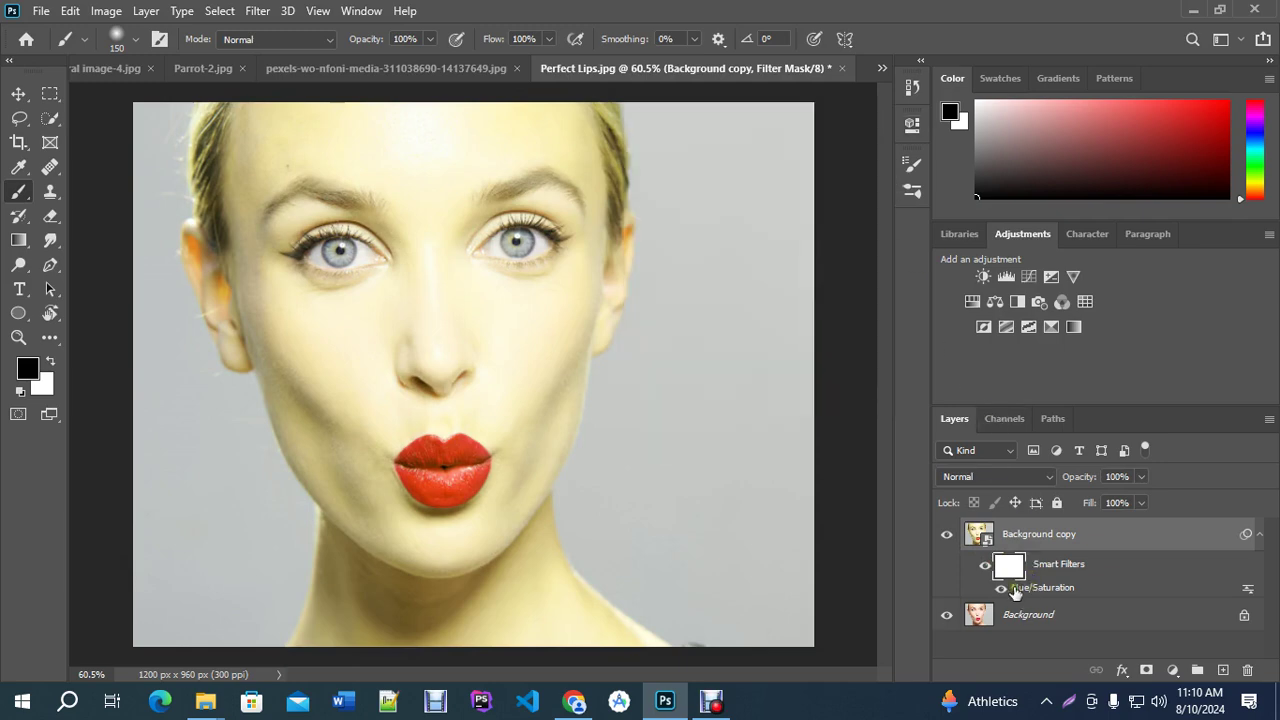
{"action": "left_click", "coordinate": [1005, 588]}
{"action": "left_click", "coordinate": [998, 590]}
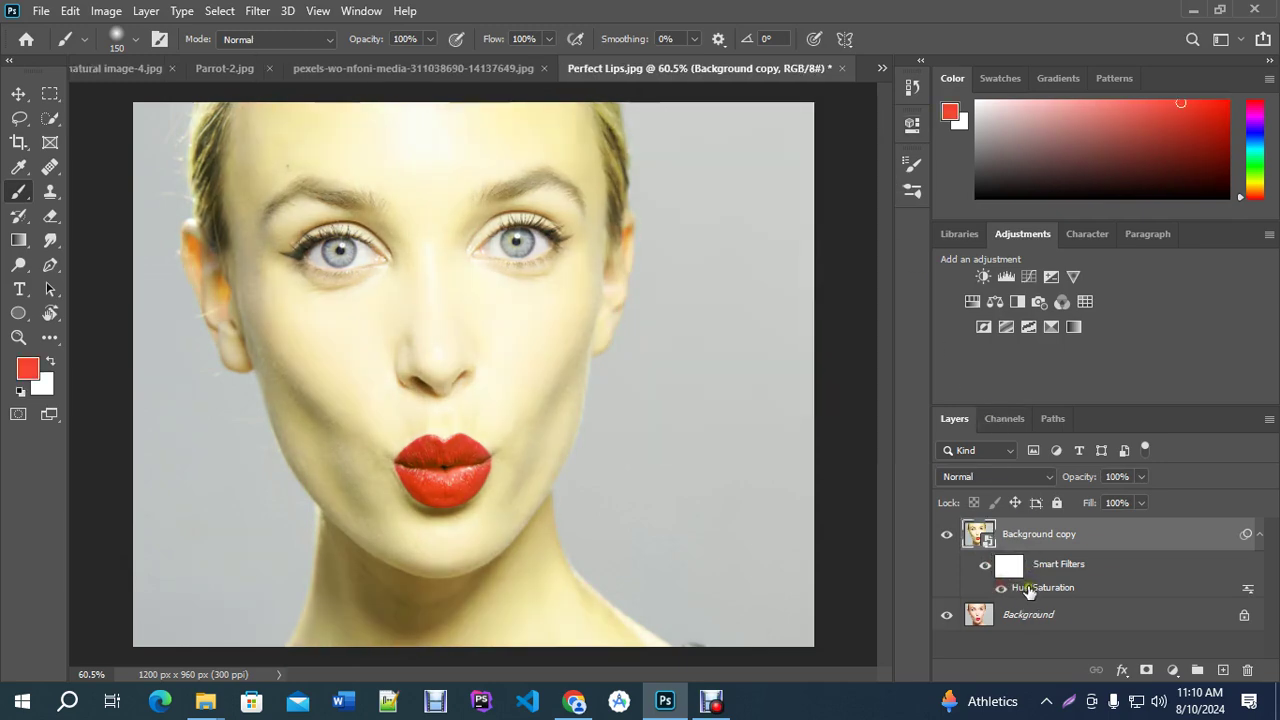
Reopen the Hue/Saturation smart filter on the Background copy layer and set its Hue to -55.
{"action": "double_click", "coordinate": [1043, 587]}
{"action": "left_click_drag", "start_coordinate": [948, 258], "coordinate": [882, 258]}
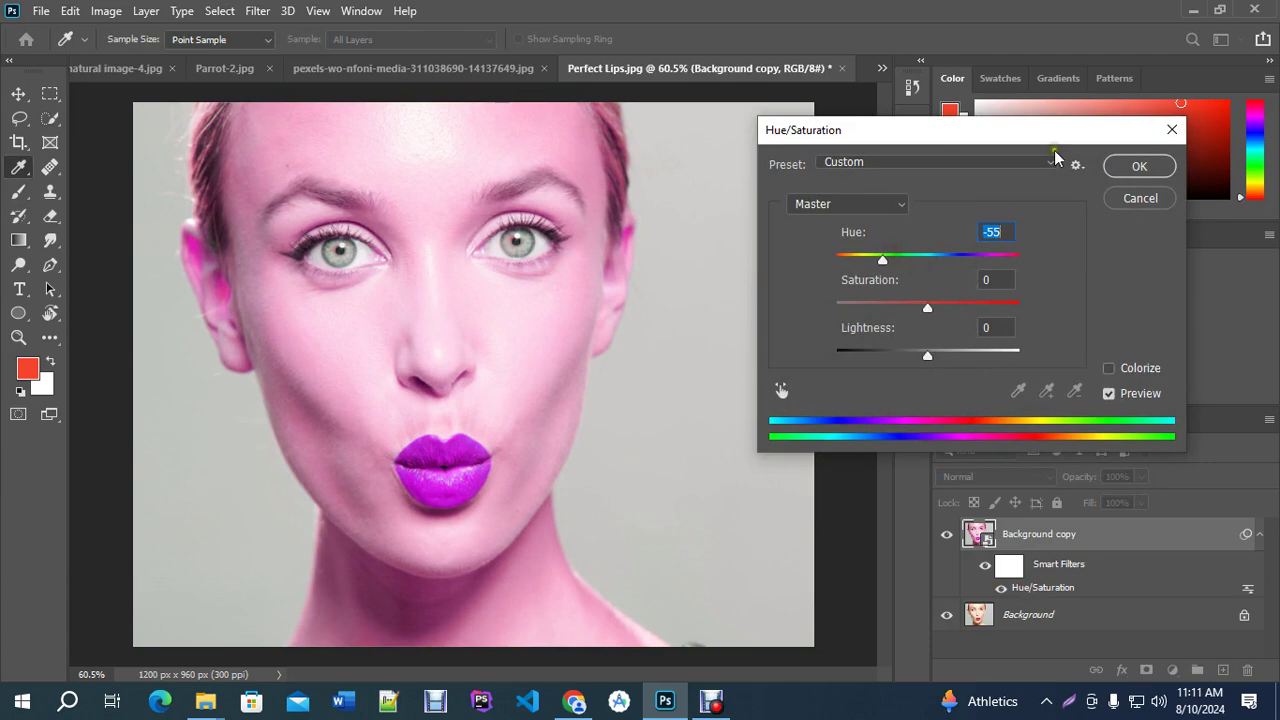
{"action": "left_click", "coordinate": [1125, 170]}
Invert the smart filter mask to black, and get the Brush tool ready with white as the foreground color.
{"action": "left_click", "coordinate": [1009, 572]}
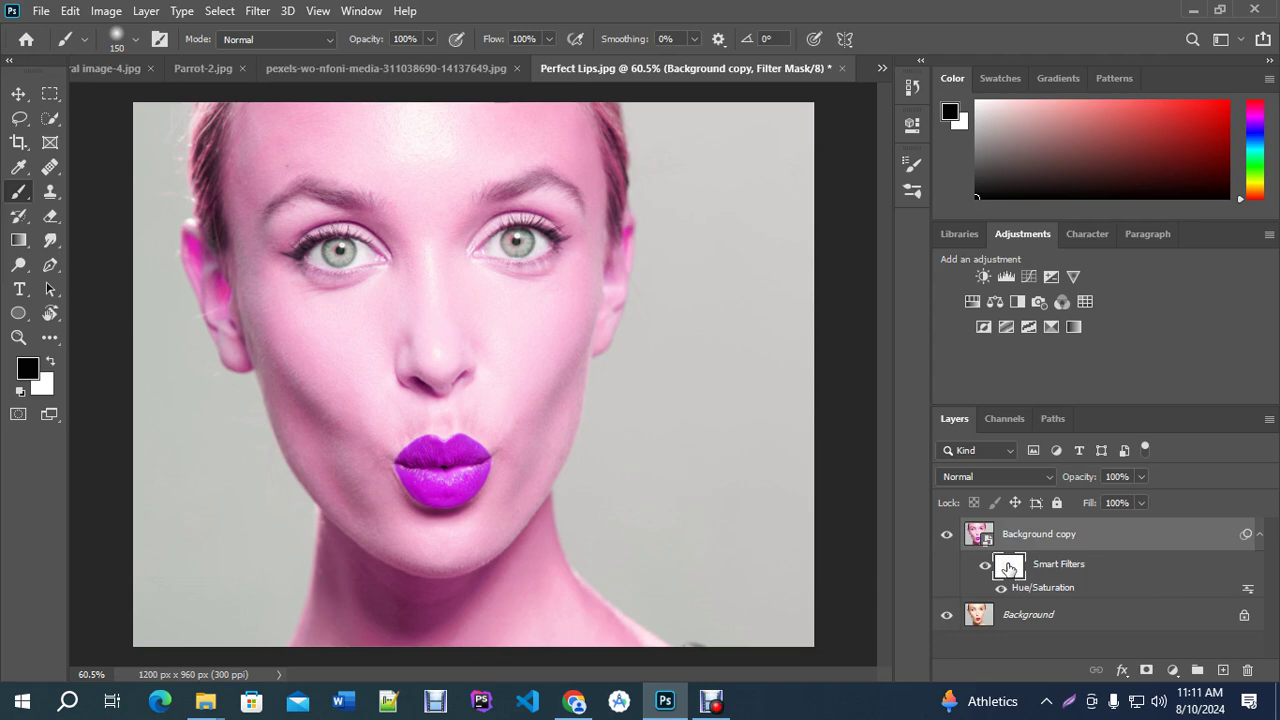
{"action": "key", "text": "ctrl+i"}
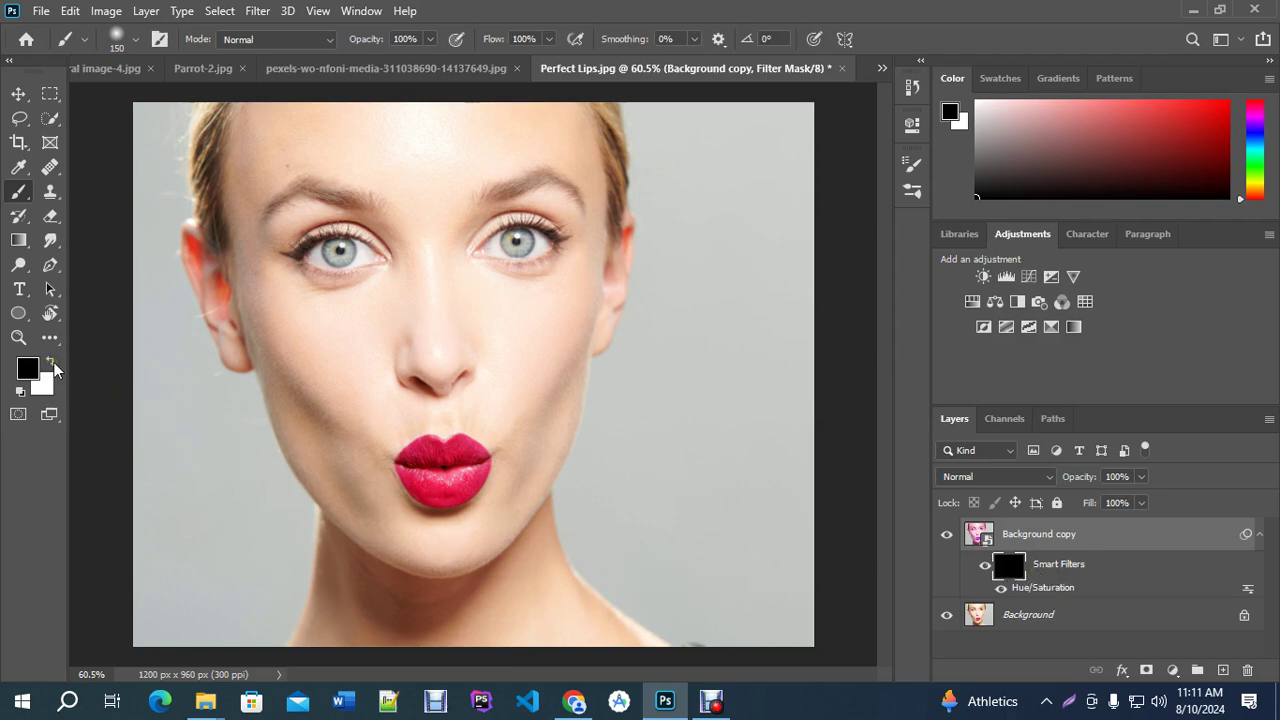
{"action": "left_click", "coordinate": [50, 362]}
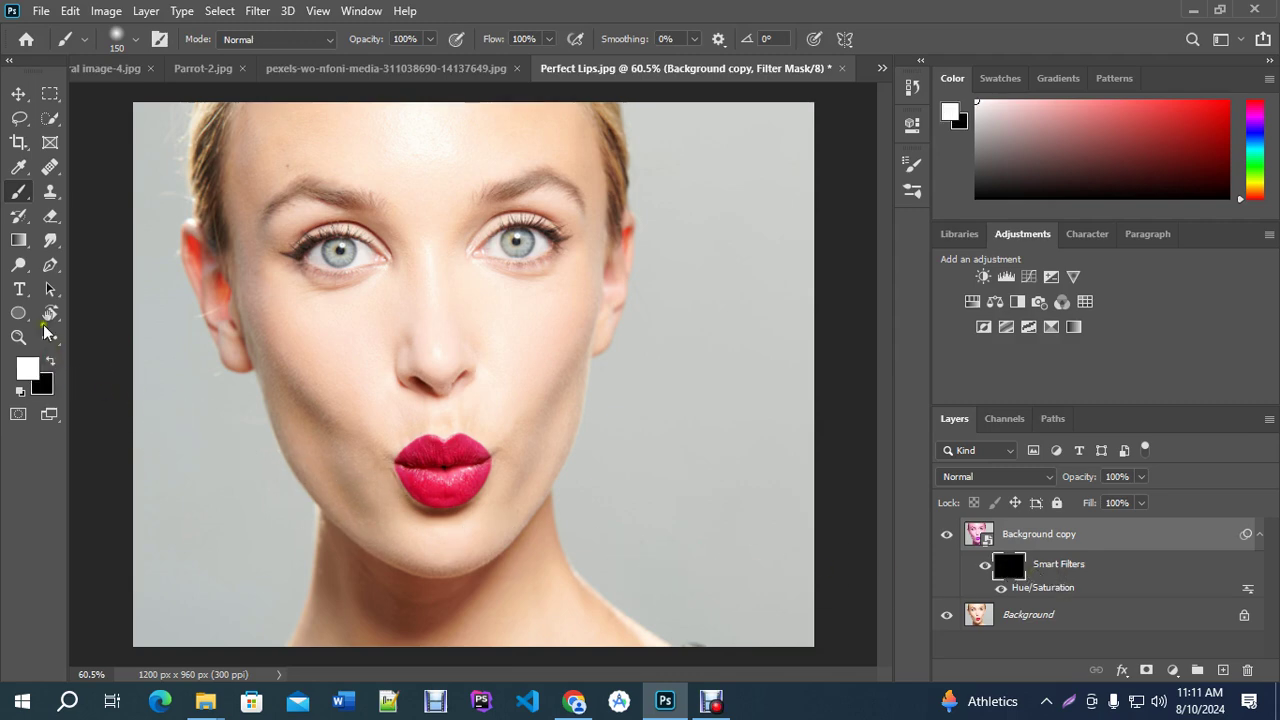
{"action": "right_click", "coordinate": [17, 185]}
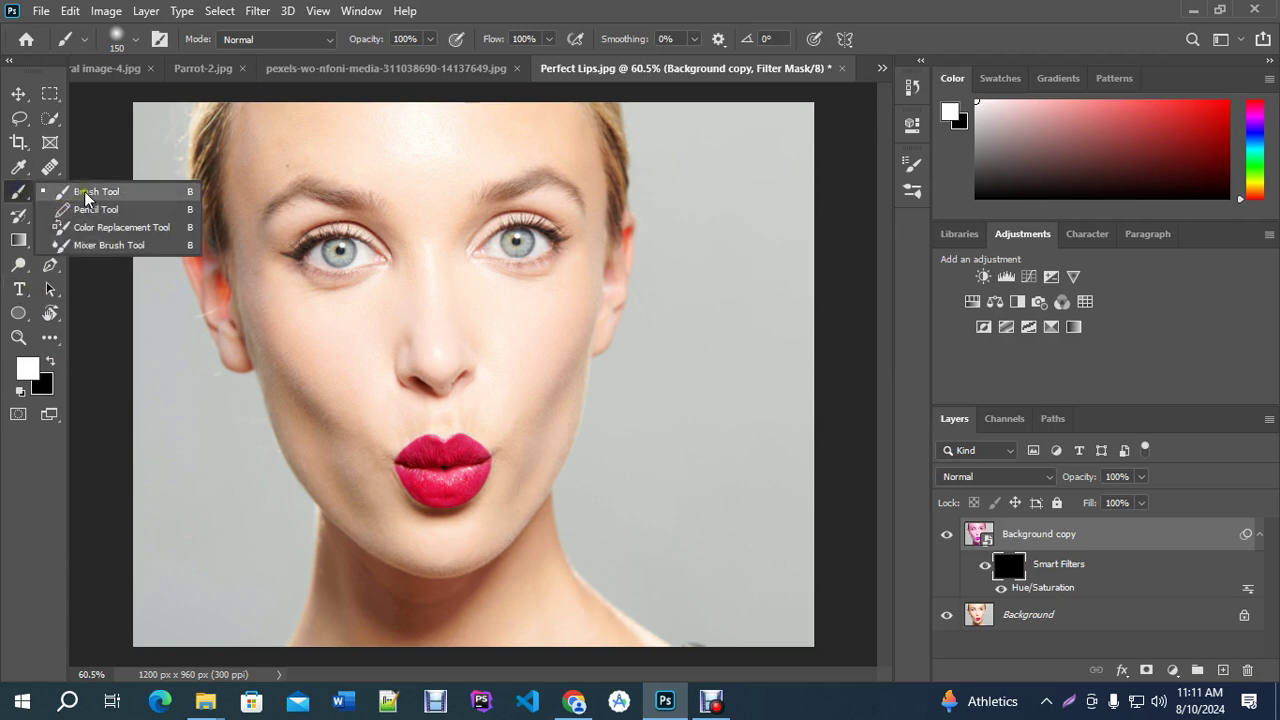
{"action": "left_click", "coordinate": [86, 191]}
Reduce the brush to 60 px and paint white on the filter mask over the lips.
{"action": "scroll", "coordinate": [450, 468], "scroll_direction": "up", "scroll_amount": 5}
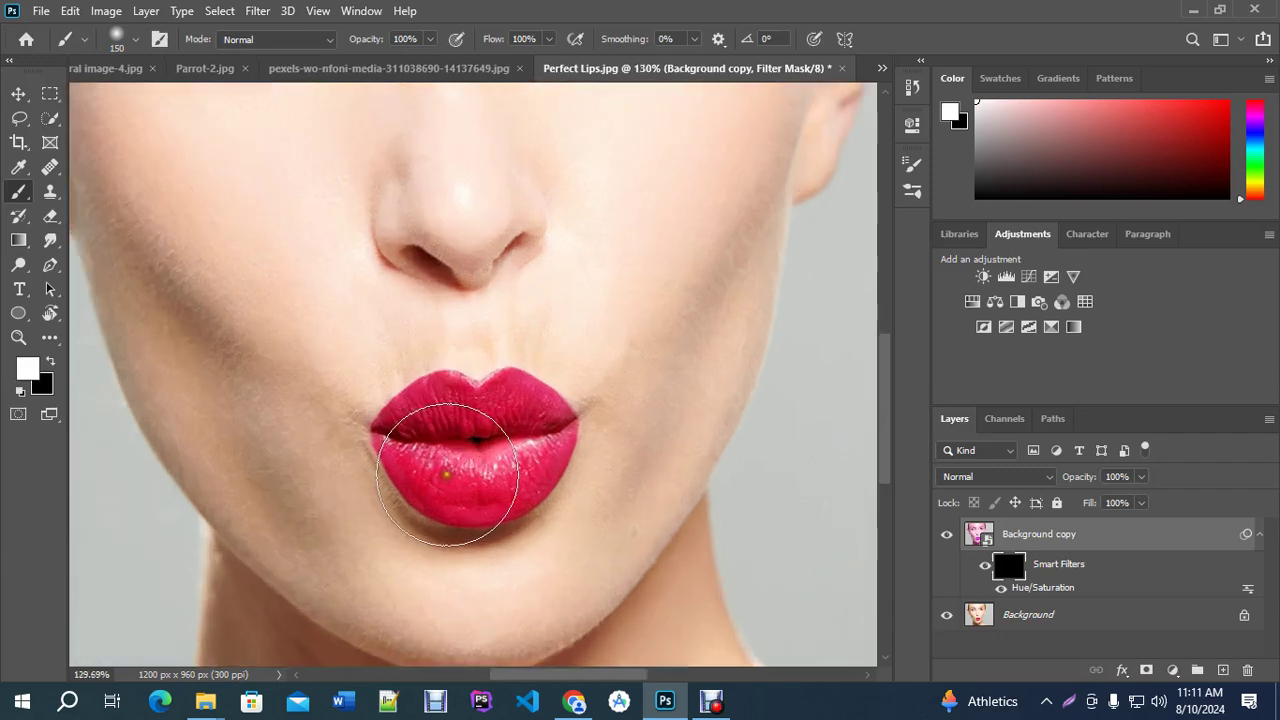
{"action": "key", "text": "bracketleft"}
{"action": "key", "text": "bracketleft"}
{"action": "key", "text": "bracketleft"}
{"action": "key", "text": "bracketleft"}
{"action": "key", "text": "bracketleft"}
{"action": "key", "text": "bracketleft"}
{"action": "key", "text": "bracketleft"}
{"action": "key", "text": "bracketleft"}
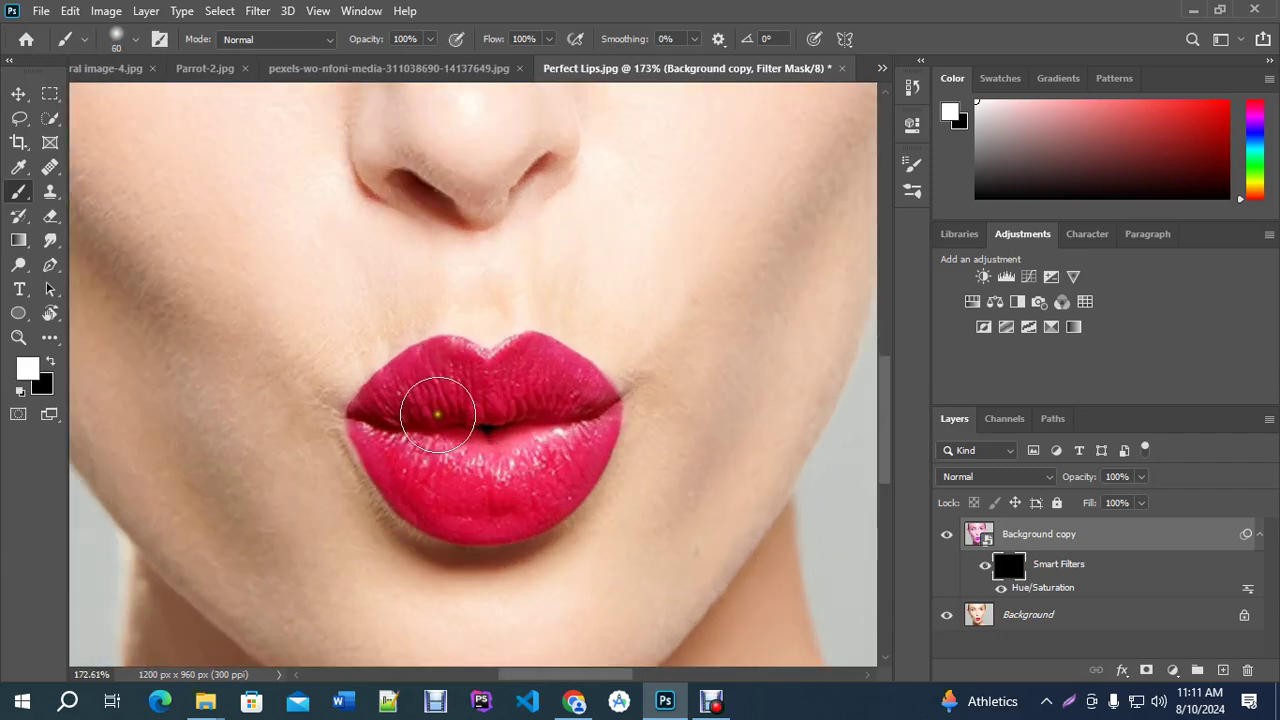
{"action": "mouse_move", "coordinate": [392, 410]}
{"action": "left_mouse_down"}
{"action": "mouse_move", "coordinate": [451, 360]}
{"action": "mouse_move", "coordinate": [493, 392]}
{"action": "mouse_move", "coordinate": [532, 359]}
{"action": "mouse_move", "coordinate": [570, 376]}
{"action": "mouse_move", "coordinate": [593, 403]}
{"action": "mouse_move", "coordinate": [595, 449]}
{"action": "mouse_move", "coordinate": [570, 492]}
{"action": "mouse_move", "coordinate": [520, 509]}
{"action": "mouse_move", "coordinate": [474, 511]}
{"action": "mouse_move", "coordinate": [427, 488]}
{"action": "mouse_move", "coordinate": [370, 415]}
{"action": "mouse_move", "coordinate": [452, 415]}
{"action": "mouse_move", "coordinate": [544, 443]}
{"action": "mouse_move", "coordinate": [474, 438]}
{"action": "mouse_move", "coordinate": [545, 425]}
{"action": "mouse_move", "coordinate": [443, 457]}
{"action": "mouse_move", "coordinate": [494, 472]}
{"action": "left_mouse_up"}
Reduce the brush to 25 px and paint white on the filter mask along the remaining lip edges.
{"action": "key", "text": "bracketleft"}
{"action": "key", "text": "bracketleft"}
{"action": "scroll", "coordinate": [437, 505], "scroll_direction": "up", "scroll_amount": 2}
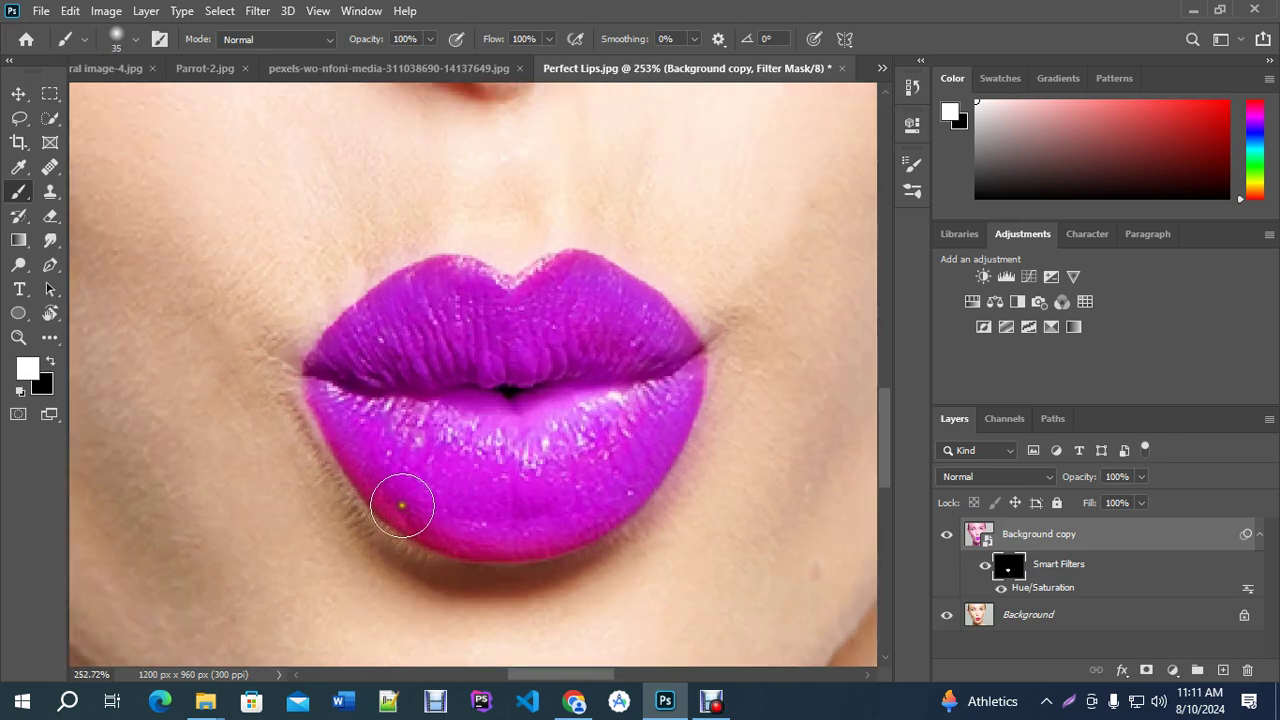
{"action": "mouse_move", "coordinate": [357, 449]}
{"action": "left_mouse_down"}
{"action": "mouse_move", "coordinate": [408, 509]}
{"action": "mouse_move", "coordinate": [520, 538]}
{"action": "mouse_move", "coordinate": [566, 523]}
{"action": "mouse_move", "coordinate": [597, 491]}
{"action": "mouse_move", "coordinate": [640, 393]}
{"action": "left_mouse_up"}
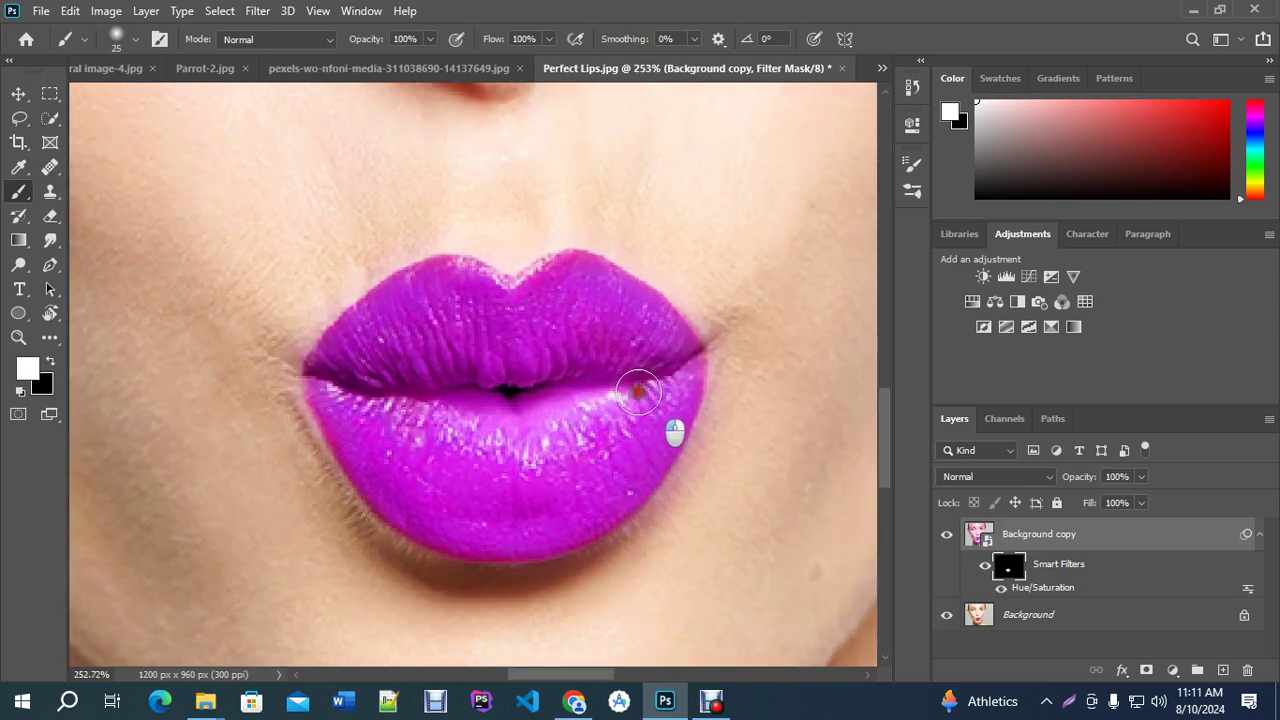
Toggle the Background copy layer's visibility to compare the lip colors, and inspect the face up close and as a whole.
{"action": "scroll", "coordinate": [606, 490], "scroll_direction": "down", "scroll_amount": 5}
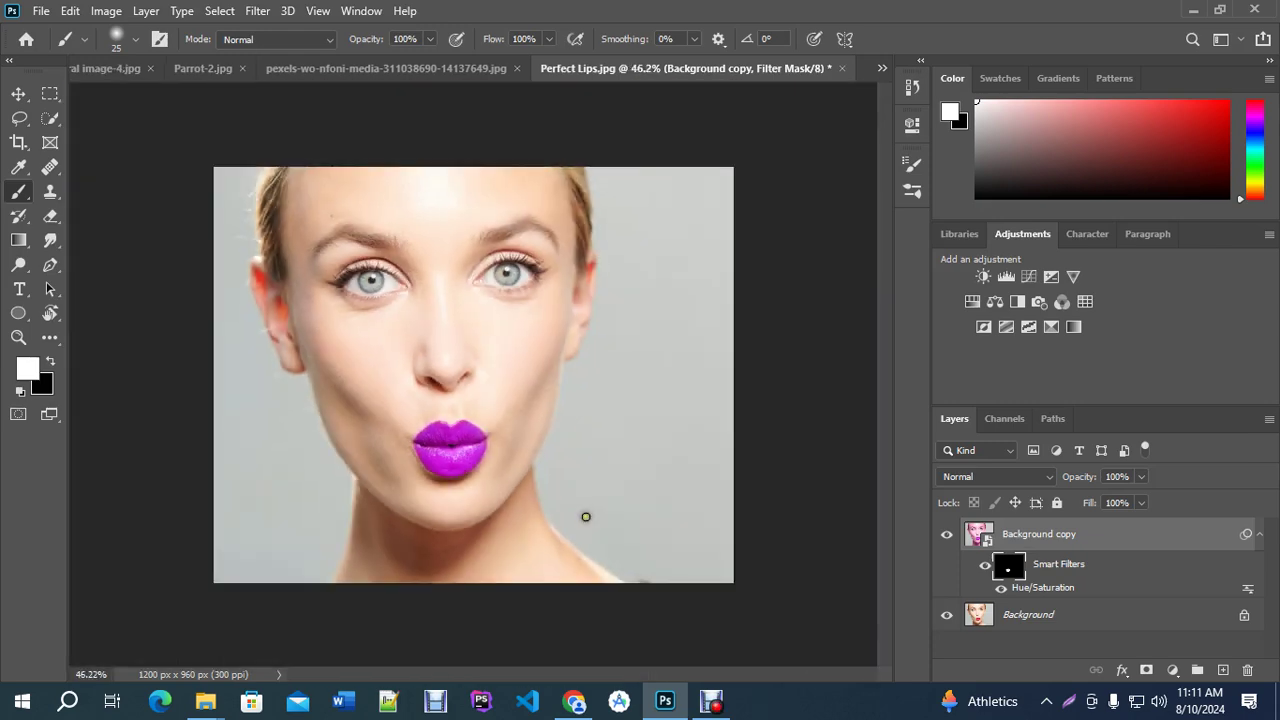
{"action": "left_click", "coordinate": [945, 538]}
{"action": "left_click", "coordinate": [945, 538]}
{"action": "left_click", "coordinate": [945, 538]}
{"action": "left_click", "coordinate": [945, 538]}
{"action": "scroll", "coordinate": [543, 251], "scroll_direction": "up", "scroll_amount": 5}
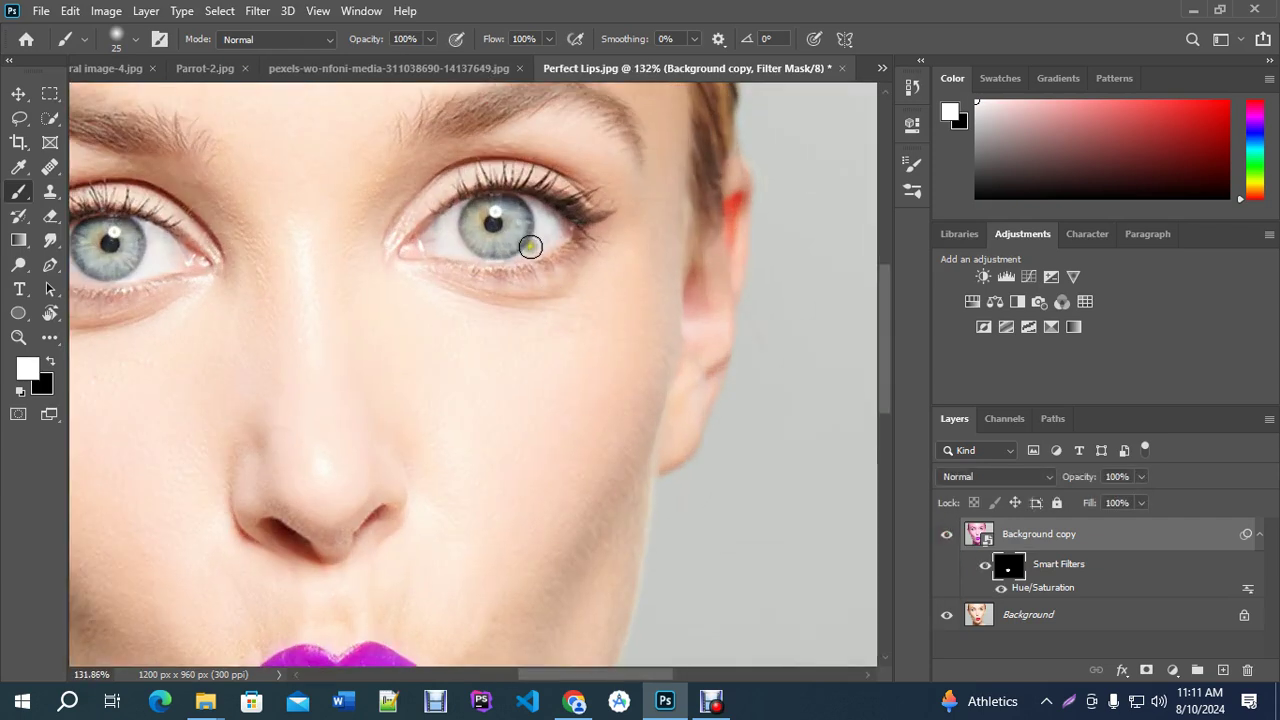
{"action": "scroll", "coordinate": [519, 350], "scroll_direction": "down", "scroll_amount": 6}
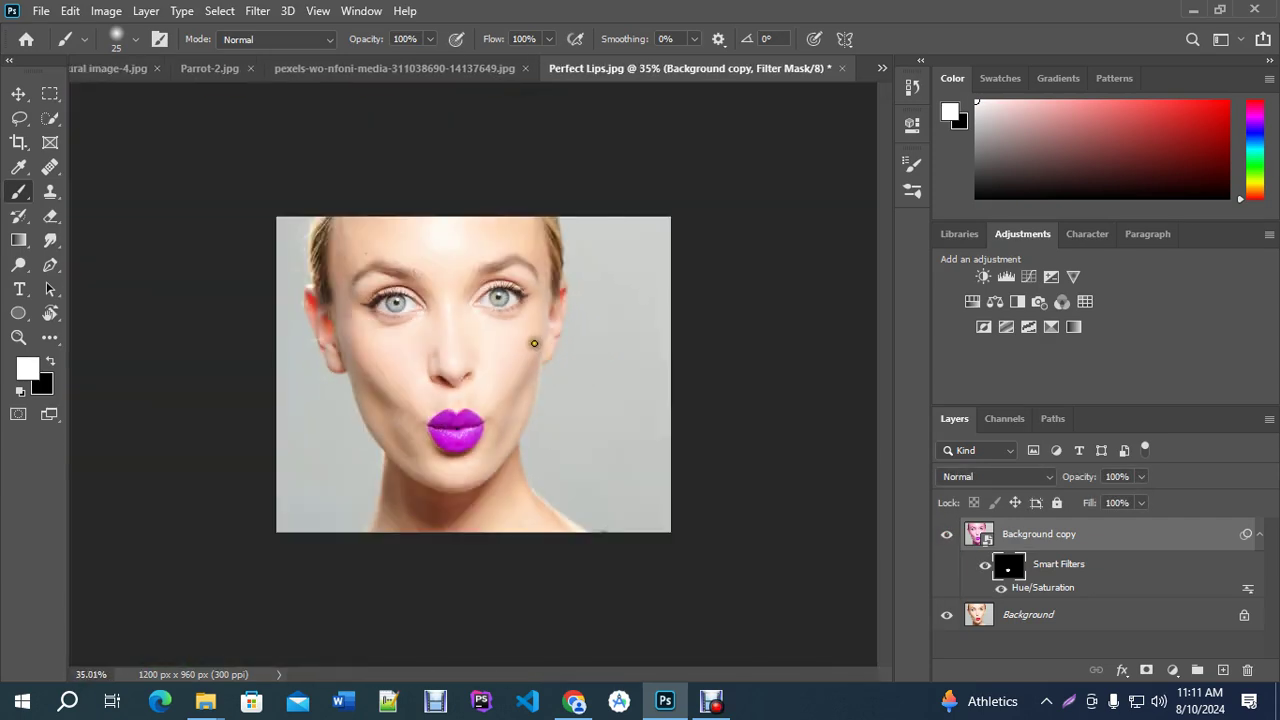
{"action": "scroll", "coordinate": [605, 241], "scroll_direction": "up", "scroll_amount": 2}
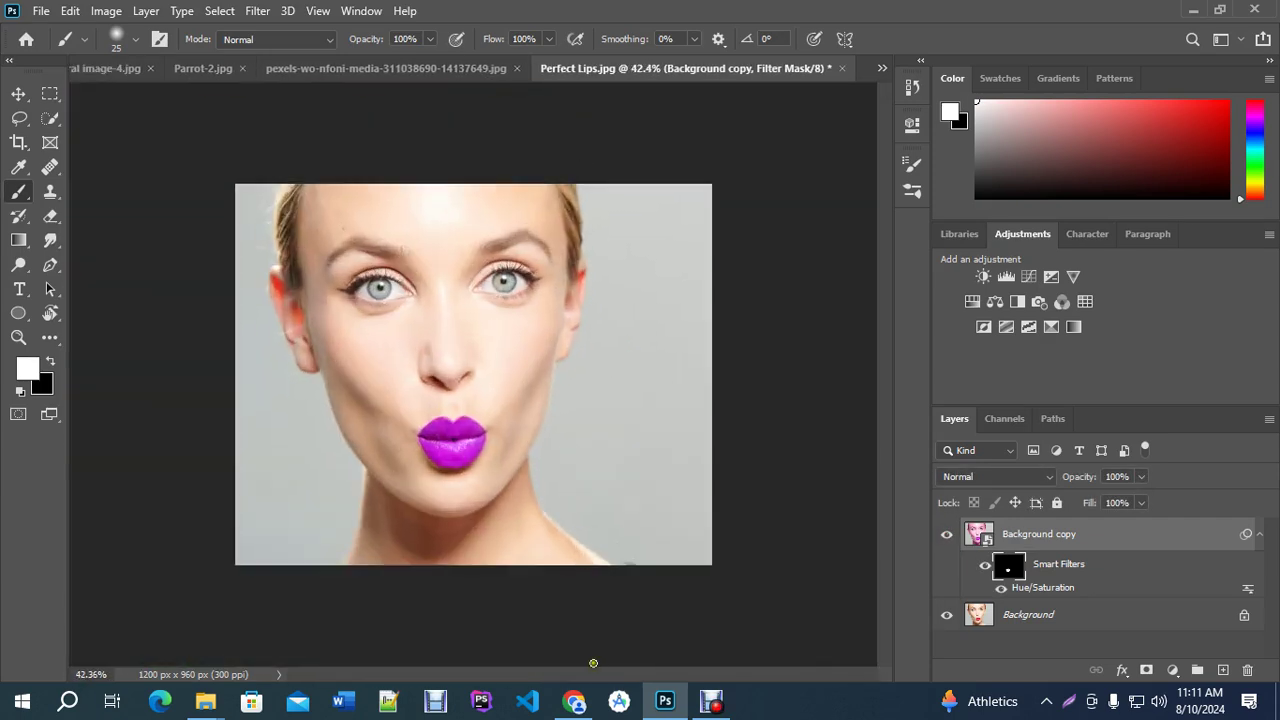
Open Corn.png from the "5. Image Retouch, Edit & Color Enhancement" folder in Photoshop.
{"action": "left_click", "coordinate": [574, 701]}
{"action": "mouse_move", "coordinate": [203, 705]}
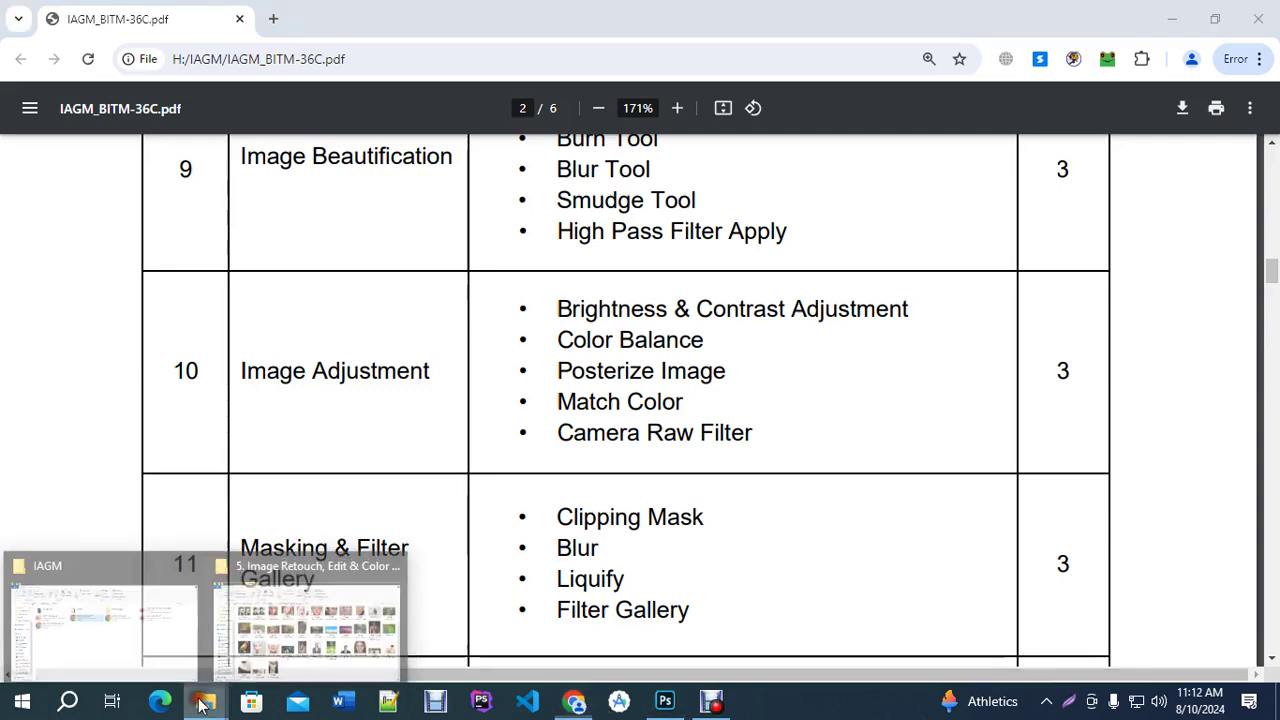
{"action": "left_click", "coordinate": [305, 620]}
{"action": "scroll", "coordinate": [880, 545], "scroll_direction": "up", "scroll_amount": 1}
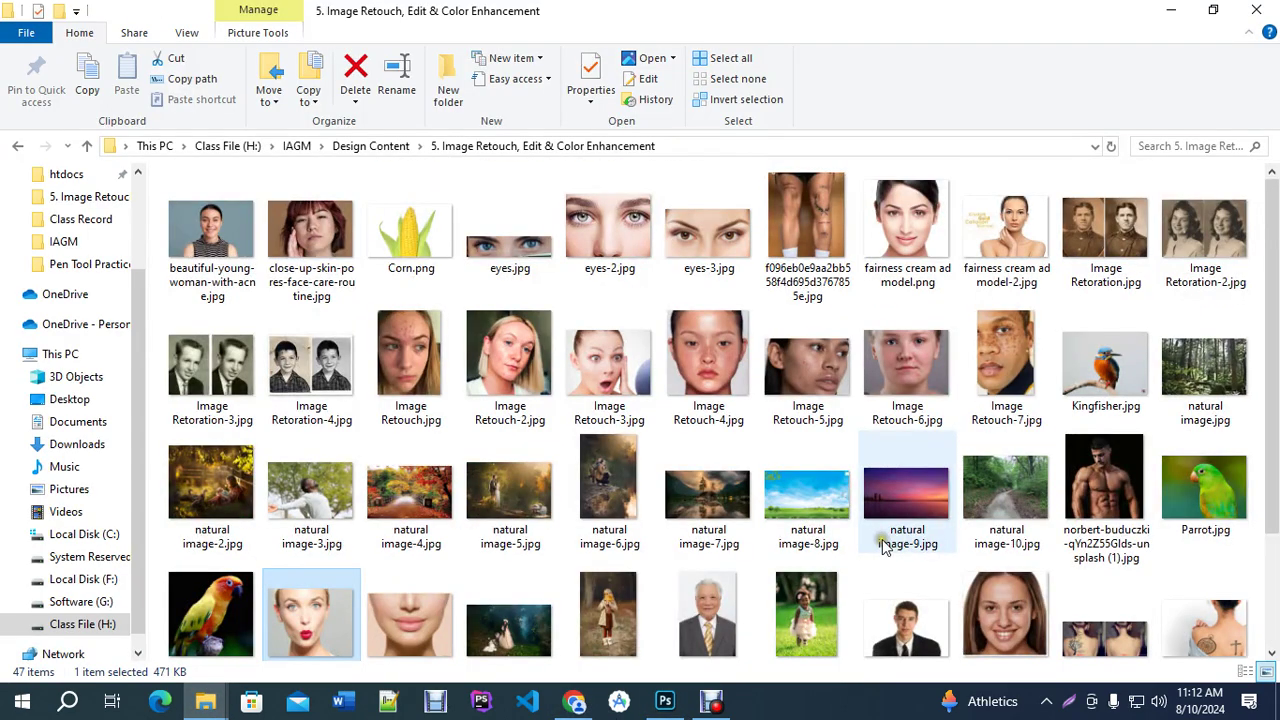
{"action": "double_click", "coordinate": [400, 243]}
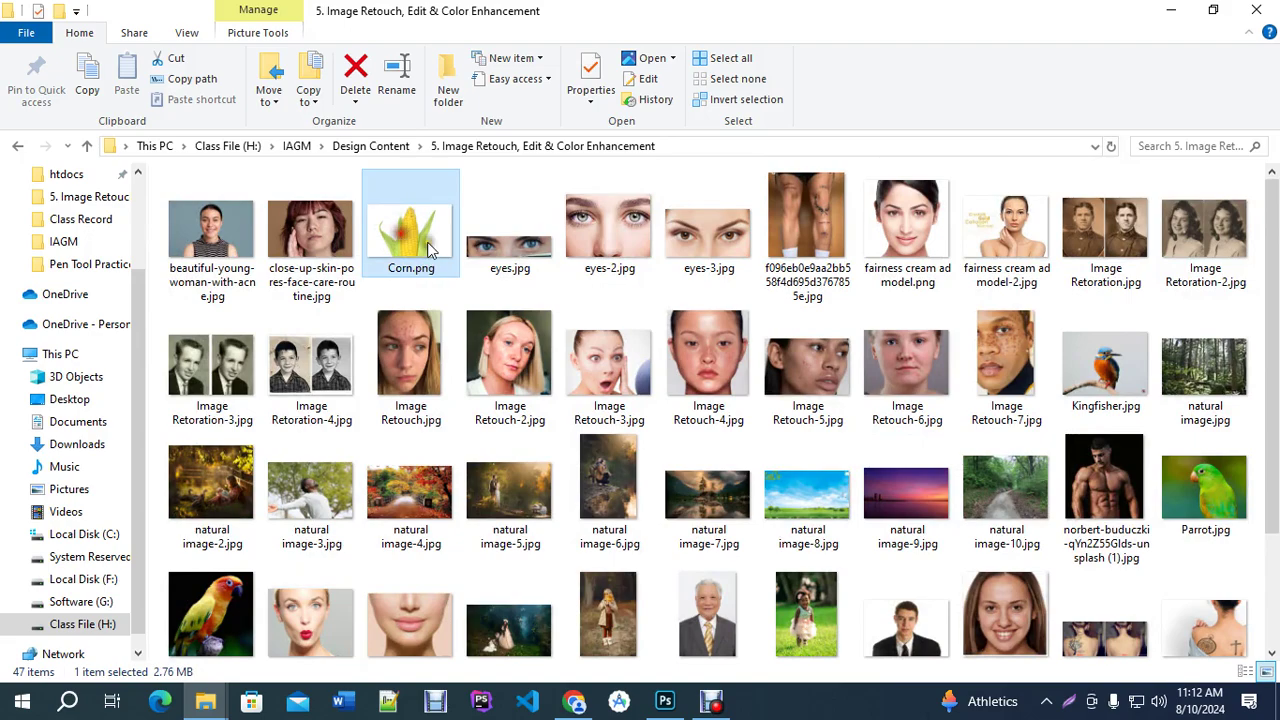
{"action": "left_click", "coordinate": [1276, 20]}
{"action": "left_click_drag", "start_coordinate": [410, 230], "coordinate": [437, 108]}
{"action": "scroll", "coordinate": [486, 284], "scroll_direction": "up", "scroll_amount": 1}
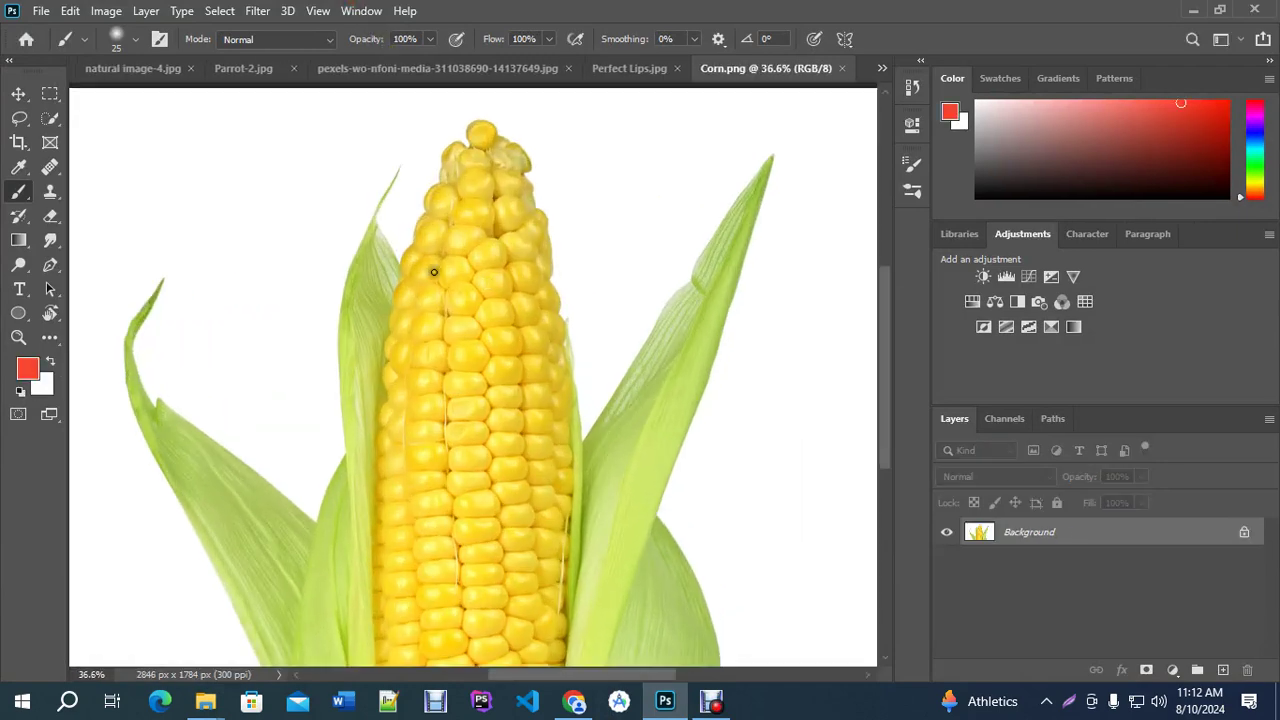
Select a single kernel near the middle of the corn cob with the Quick Selection tool.
{"action": "left_click", "coordinate": [48, 121]}
{"action": "left_click", "coordinate": [126, 137]}
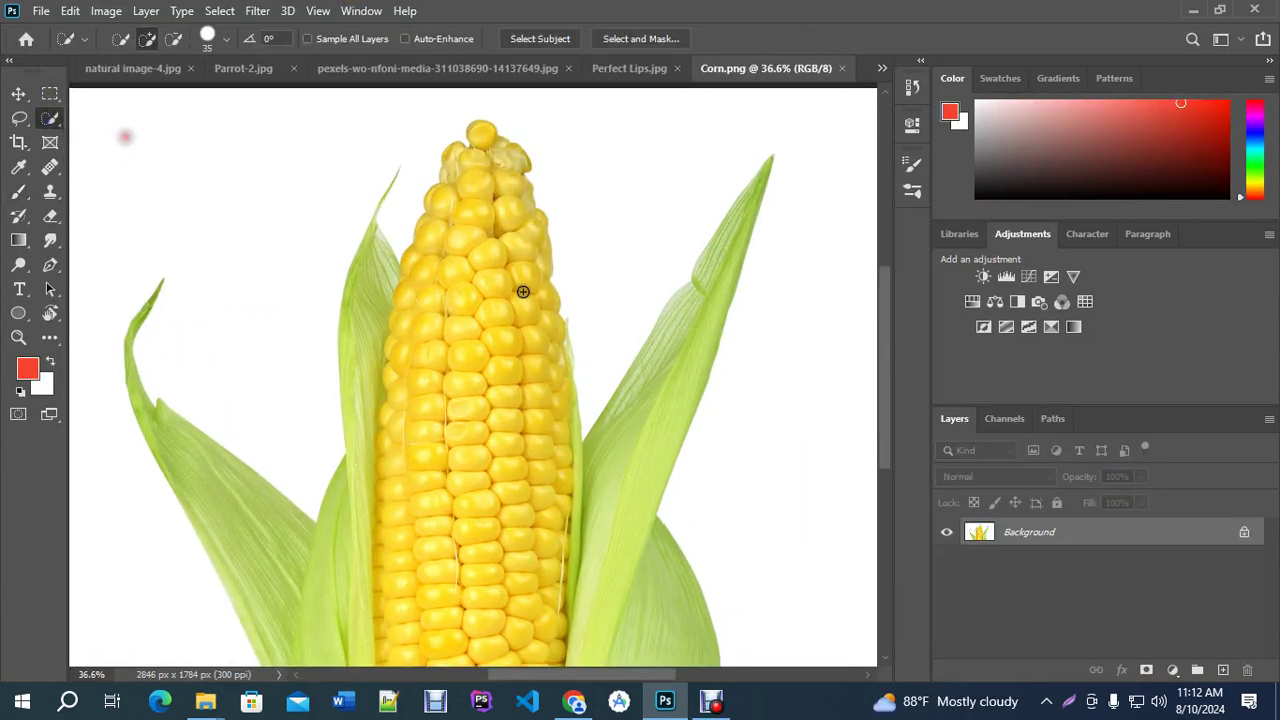
{"action": "scroll", "coordinate": [498, 300], "scroll_direction": "up", "scroll_amount": 2}
{"action": "scroll", "coordinate": [498, 300], "scroll_direction": "up", "scroll_amount": 3}
{"action": "mouse_move", "coordinate": [494, 320]}
{"action": "left_mouse_down"}
{"action": "mouse_move", "coordinate": [477, 320]}
{"action": "mouse_move", "coordinate": [557, 303]}
{"action": "left_mouse_up"}
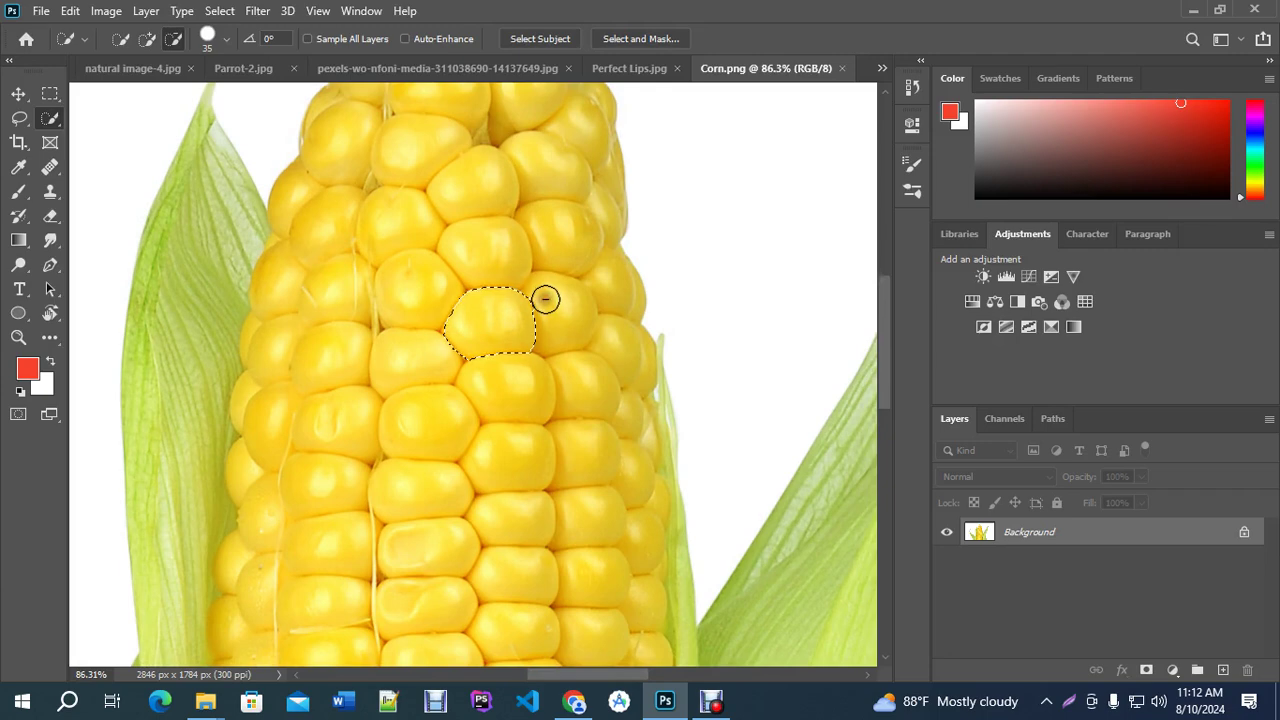
{"action": "scroll", "coordinate": [550, 343], "scroll_direction": "up", "scroll_amount": 5}
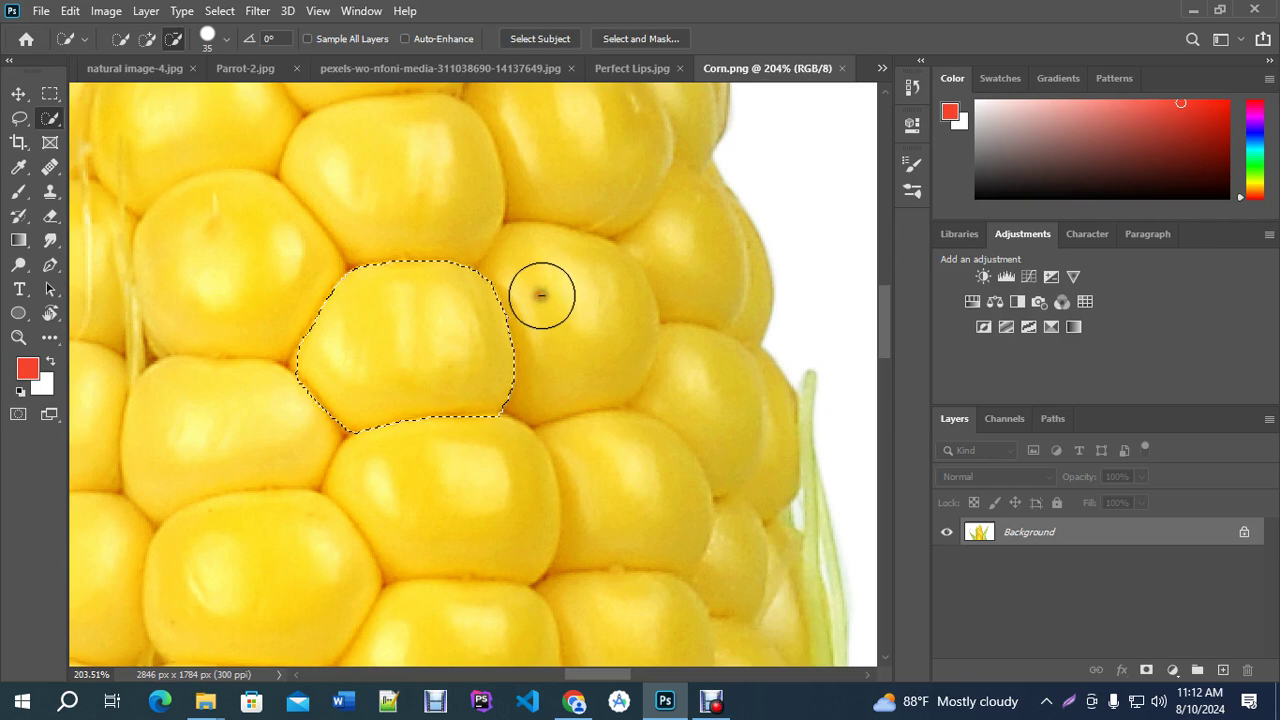
Reduce the Quick Selection brush to 9 px and extend the selection into the middle kernel's pointed left corner.
{"action": "scroll", "coordinate": [305, 358], "scroll_direction": "up", "scroll_amount": 3}
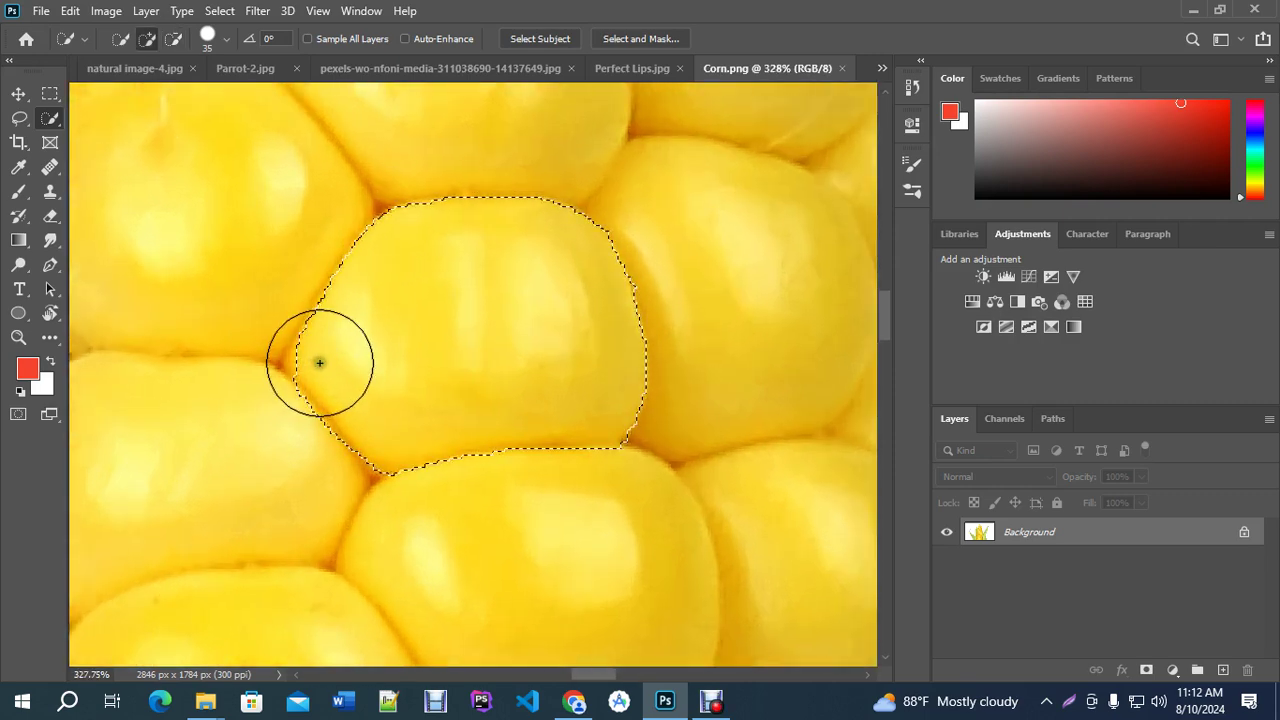
{"action": "key", "text": "bracketleft"}
{"action": "key", "text": "bracketleft"}
{"action": "left_click", "coordinate": [304, 357]}
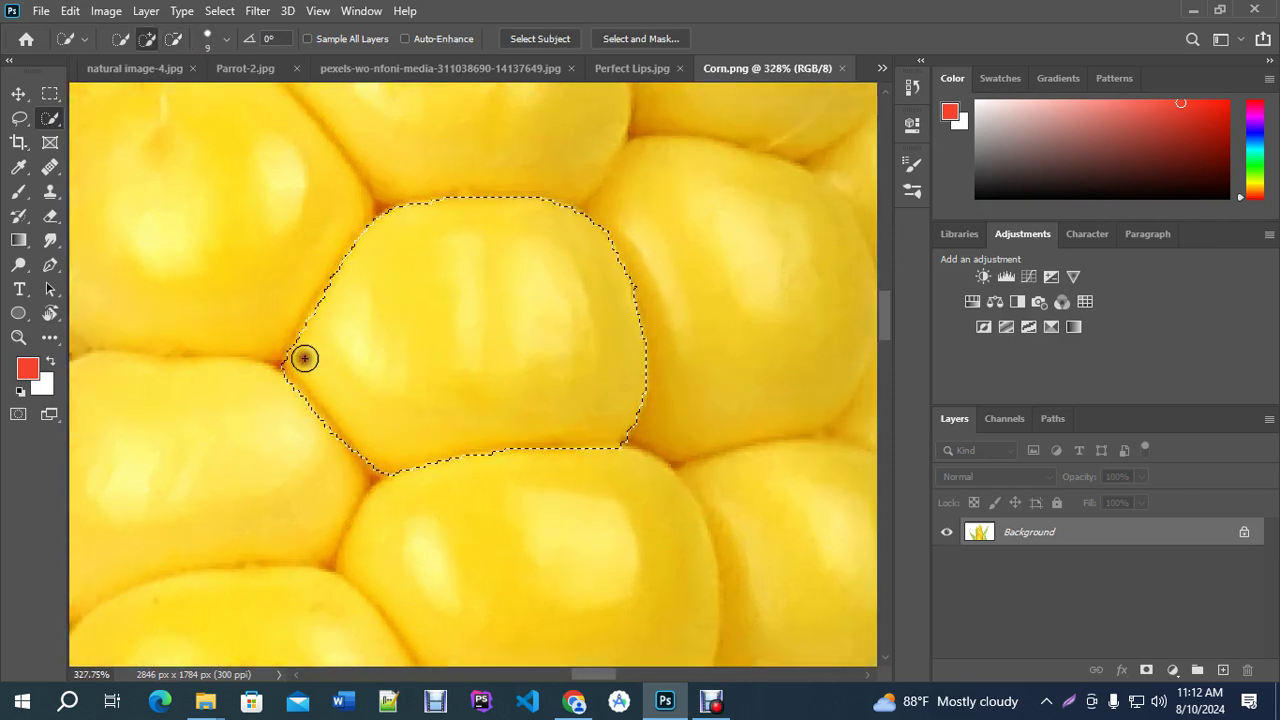
{"action": "scroll", "coordinate": [350, 347], "scroll_direction": "down", "scroll_amount": 4}
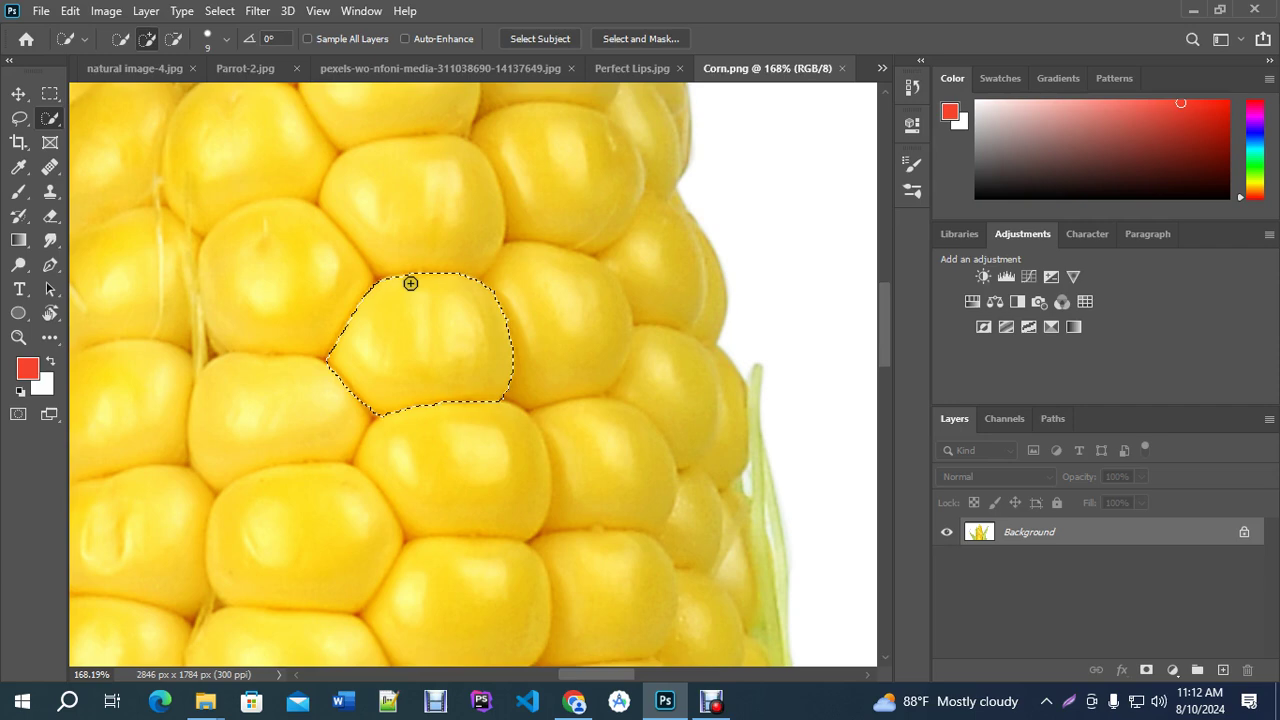
{"action": "scroll", "coordinate": [410, 284], "scroll_direction": "down", "scroll_amount": 1}
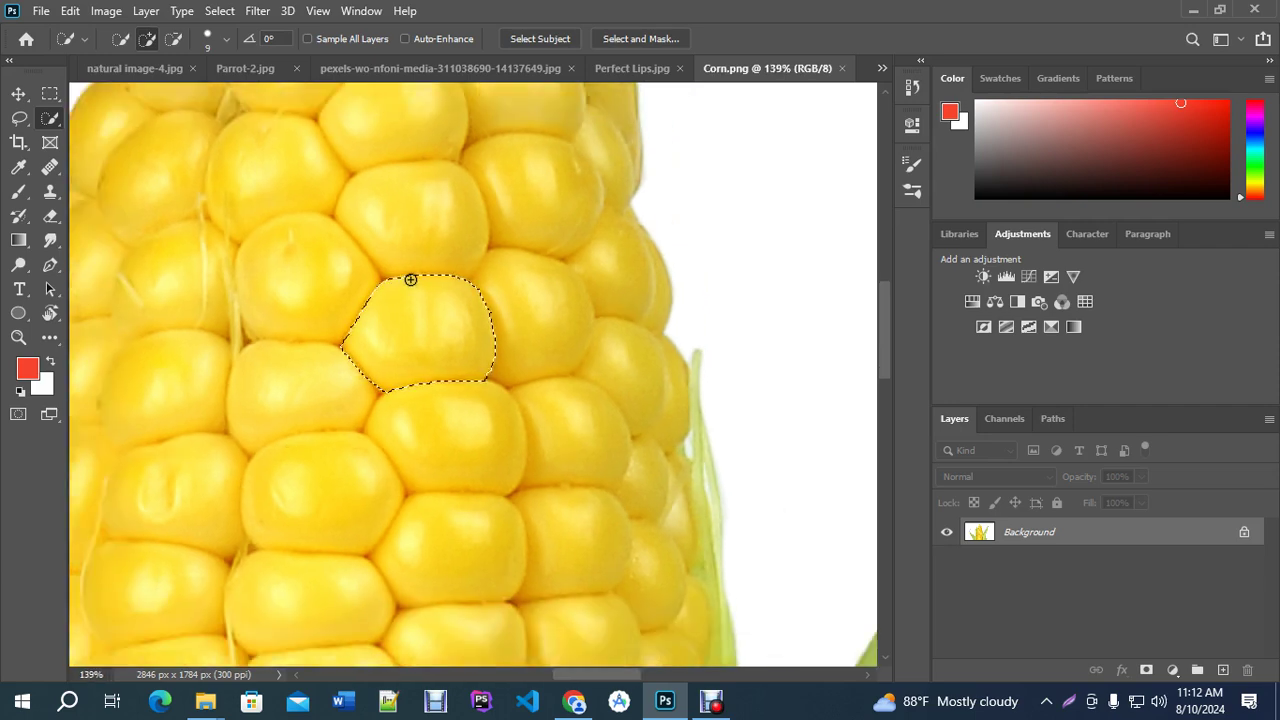
Recolor the selected kernel red with Hue/Saturation by setting Hue to -29, and clear the selection.
{"action": "key", "text": "ctrl+u"}
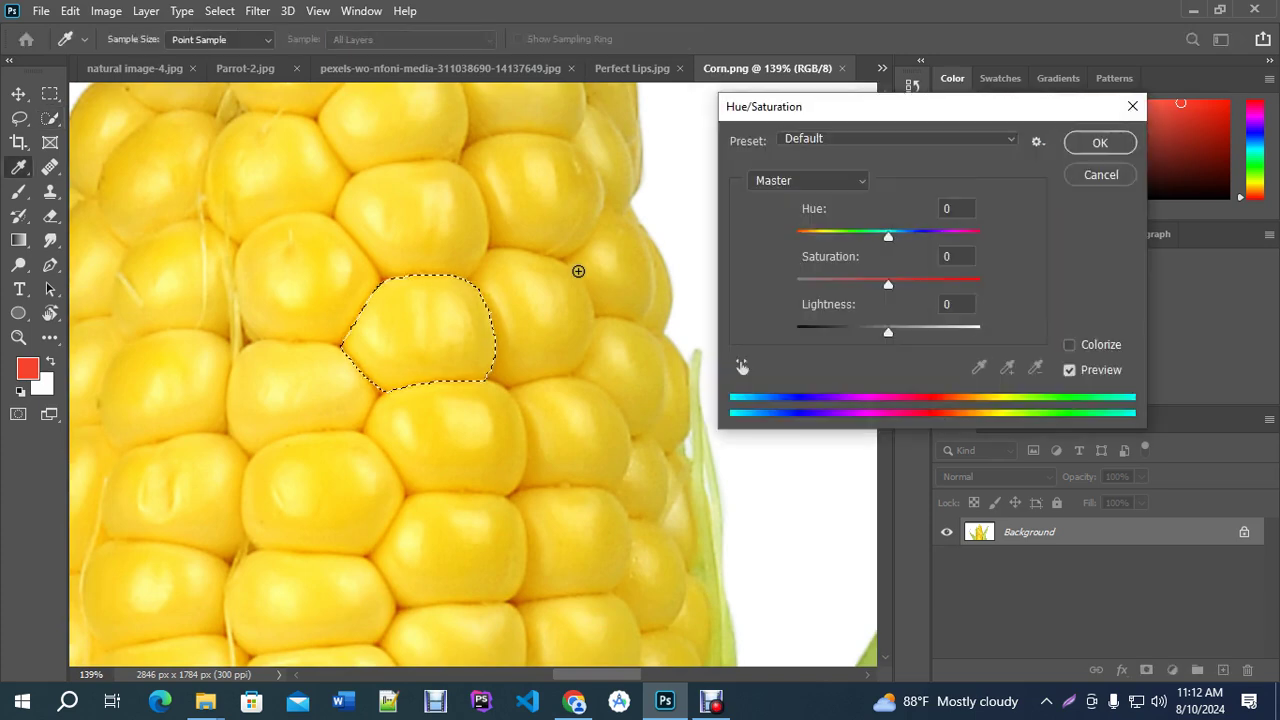
{"action": "left_click_drag", "start_coordinate": [889, 243], "coordinate": [866, 241]}
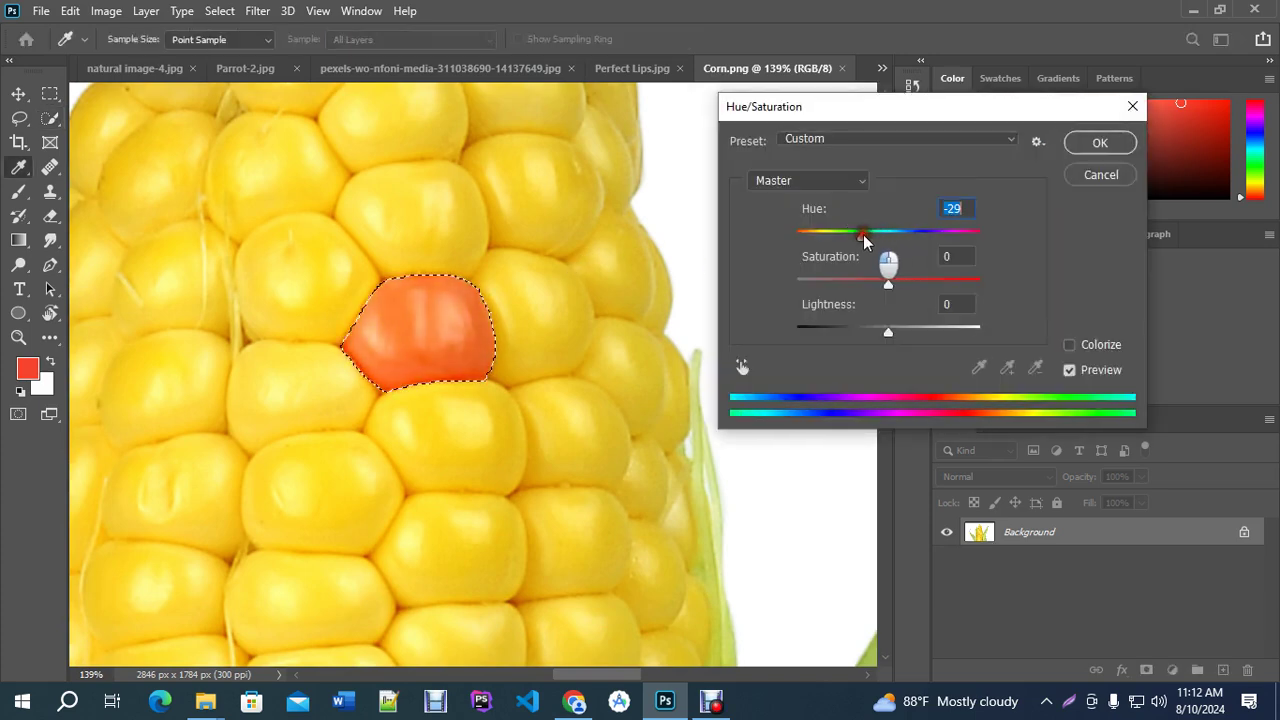
{"action": "key", "text": "w"}
{"action": "left_click", "coordinate": [1086, 141]}
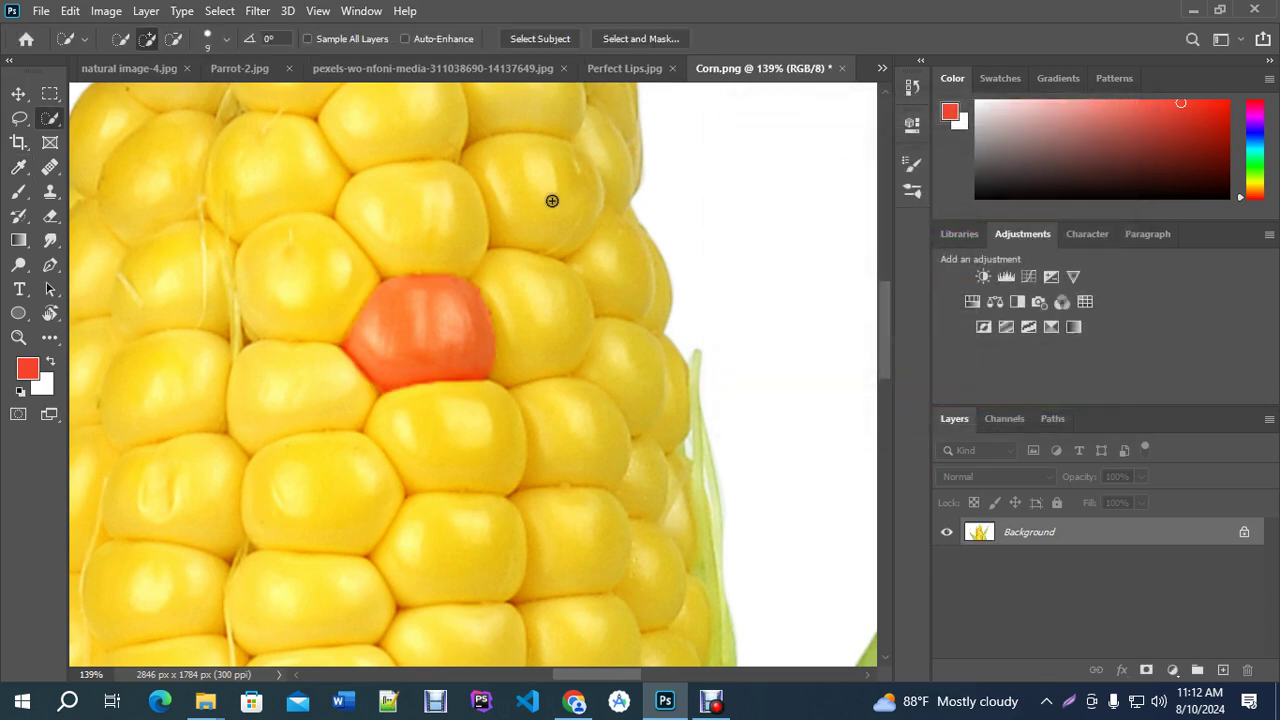
Select another kernel higher on the cob, above the red one, with a 25 px Quick Selection brush.
{"action": "scroll", "coordinate": [351, 271], "scroll_direction": "up", "scroll_amount": 2}
{"action": "mouse_move", "coordinate": [351, 271]}
{"action": "left_mouse_down"}
{"action": "mouse_move", "coordinate": [596, 593]}
{"action": "mouse_move", "coordinate": [555, 448]}
{"action": "left_mouse_up"}
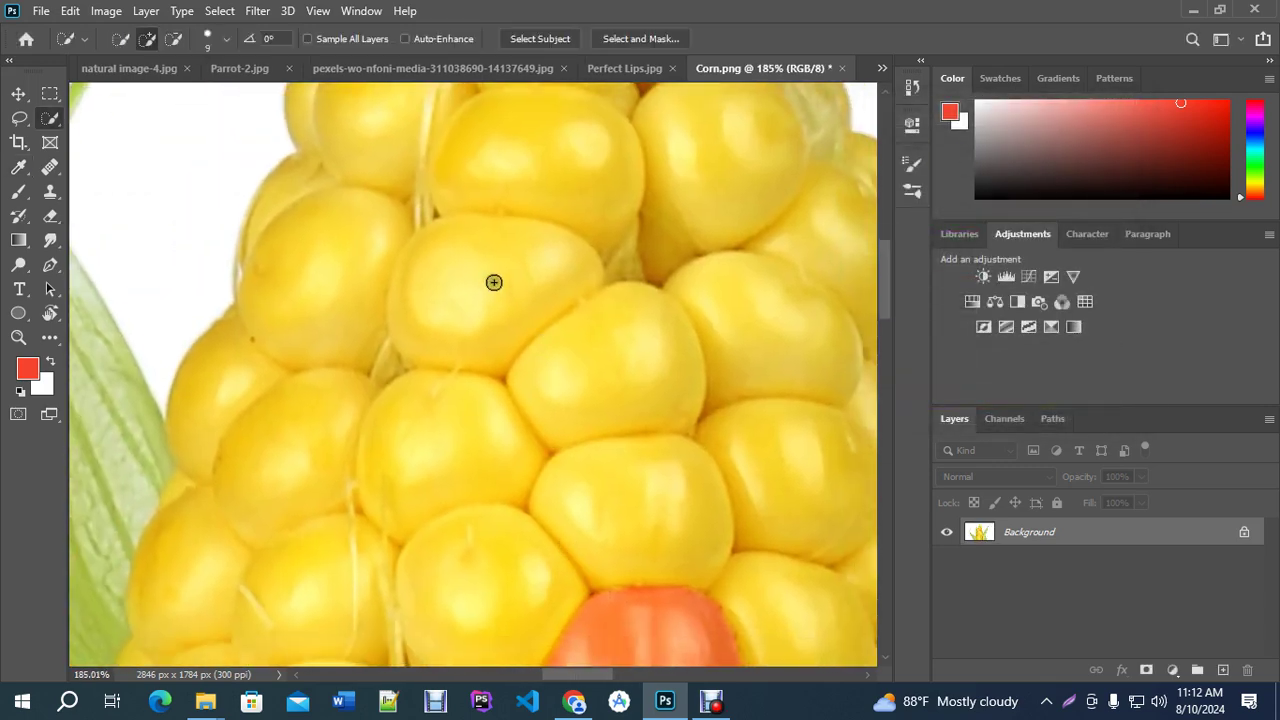
{"action": "mouse_move", "coordinate": [506, 248]}
{"action": "left_mouse_down"}
{"action": "mouse_move", "coordinate": [540, 266]}
{"action": "mouse_move", "coordinate": [497, 282]}
{"action": "left_mouse_up"}
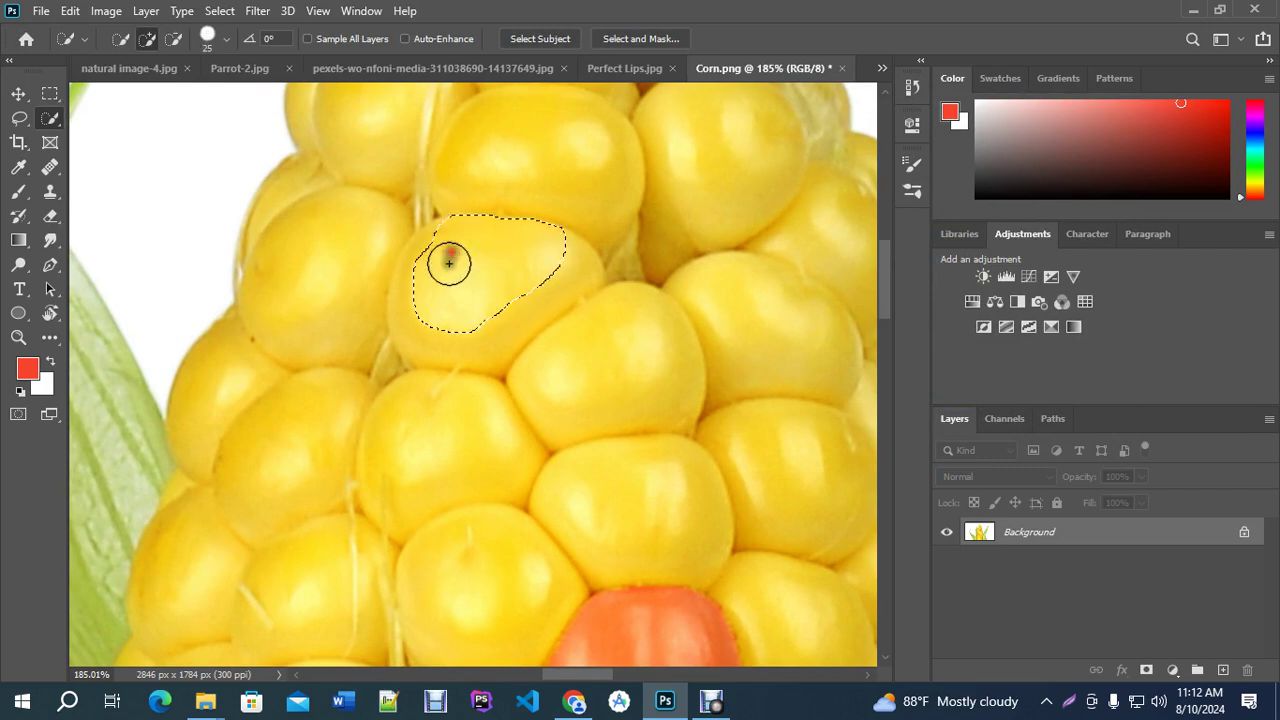
{"action": "mouse_move", "coordinate": [431, 278]}
{"action": "left_mouse_down"}
{"action": "mouse_move", "coordinate": [461, 274]}
{"action": "mouse_move", "coordinate": [566, 263]}
{"action": "left_mouse_up"}
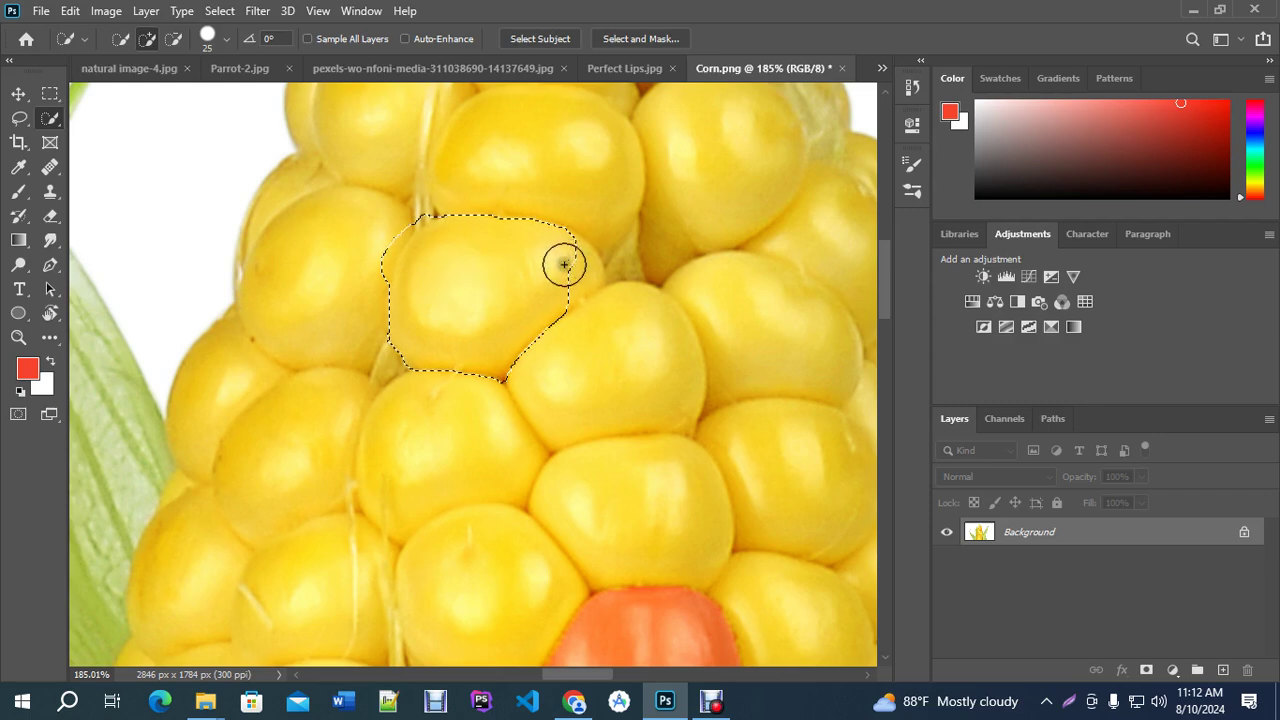
Refine the upper kernel's selection with a 10 px brush, subtracting the overlap into the neighboring kernel and the silk at its upper-left edge.
{"action": "key", "text": "bracketleft"}
{"action": "key", "text": "bracketleft"}
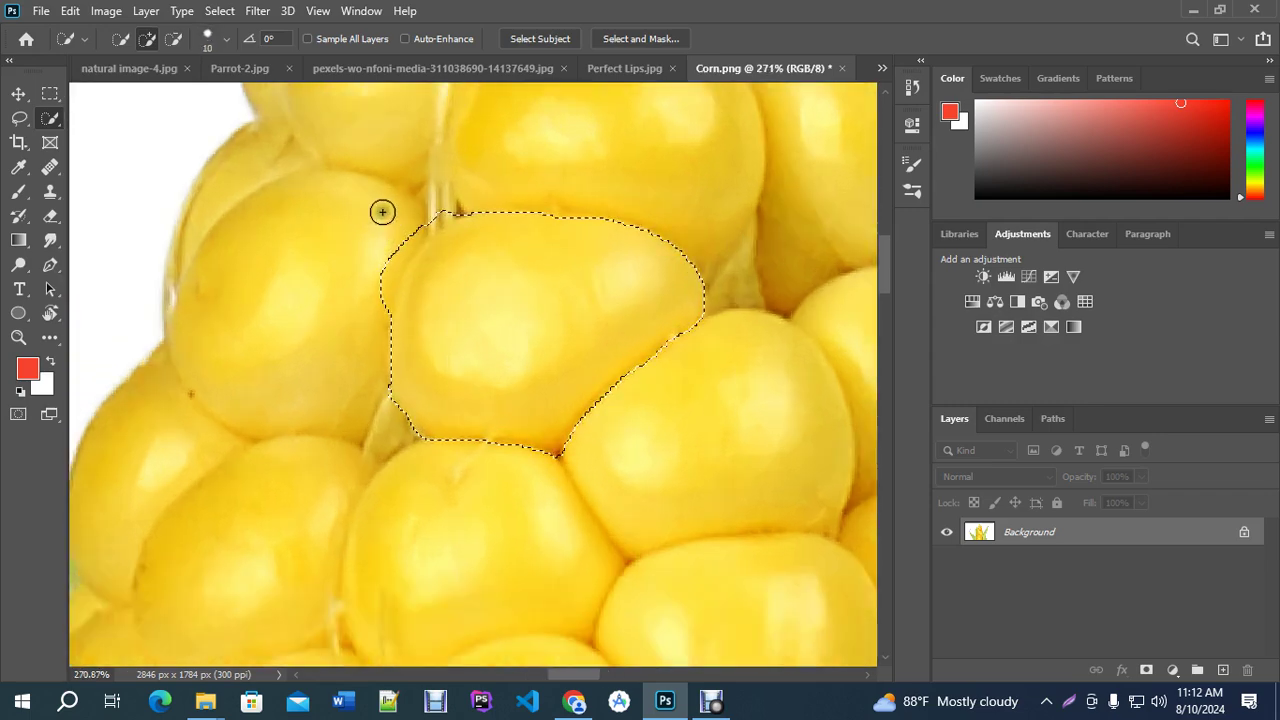
{"action": "left_click", "coordinate": [404, 226]}
{"action": "left_click_drag", "start_coordinate": [404, 226], "coordinate": [371, 314]}
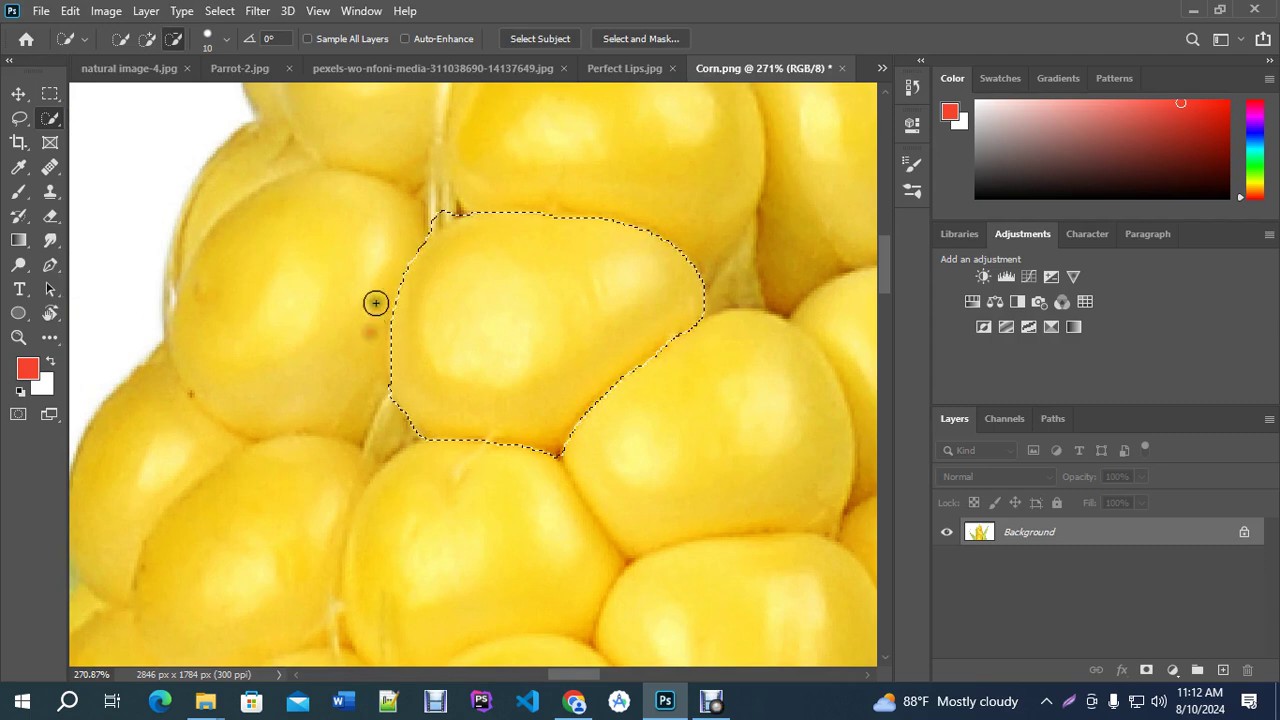
{"action": "mouse_move", "coordinate": [429, 211]}
{"action": "left_mouse_down"}
{"action": "mouse_move", "coordinate": [450, 198]}
{"action": "mouse_move", "coordinate": [460, 209]}
{"action": "left_mouse_up"}
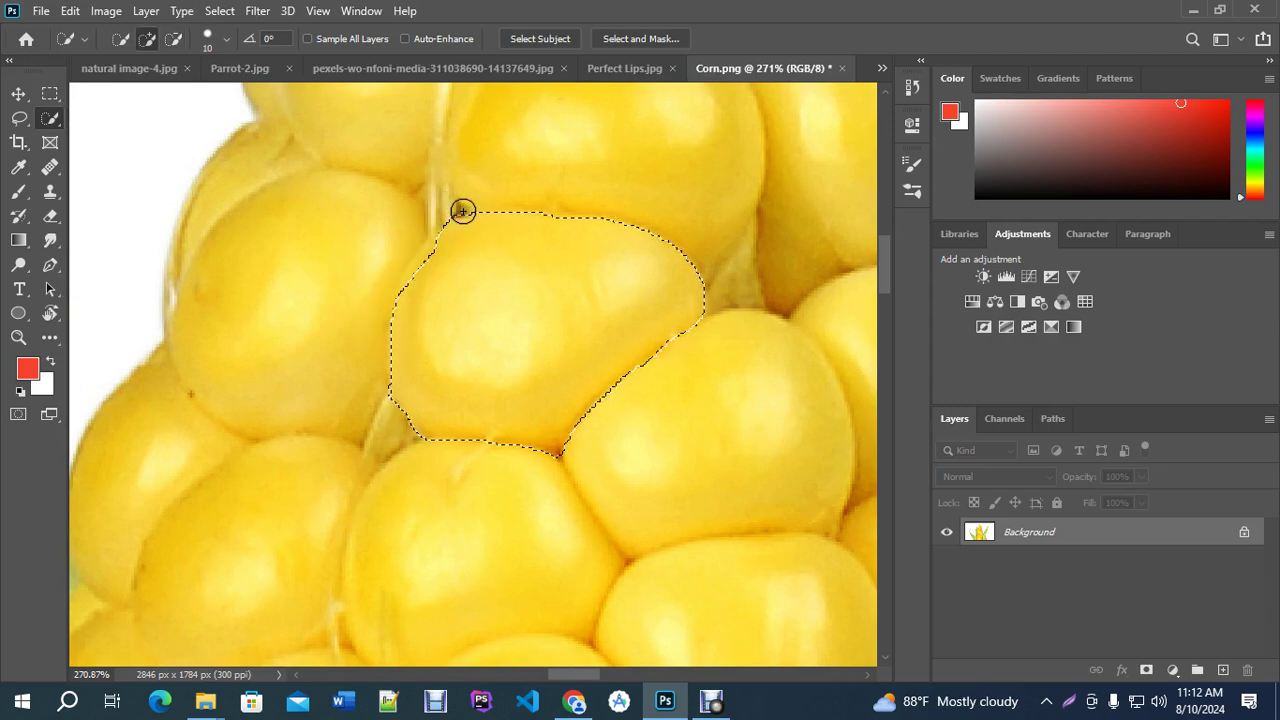
{"action": "scroll", "coordinate": [503, 357], "scroll_direction": "down", "scroll_amount": 3}
Shift the selected upper kernel's hue to bright green with Hue/Saturation, deselect it, and view the whole corn image.
{"action": "key", "text": "ctrl+u"}
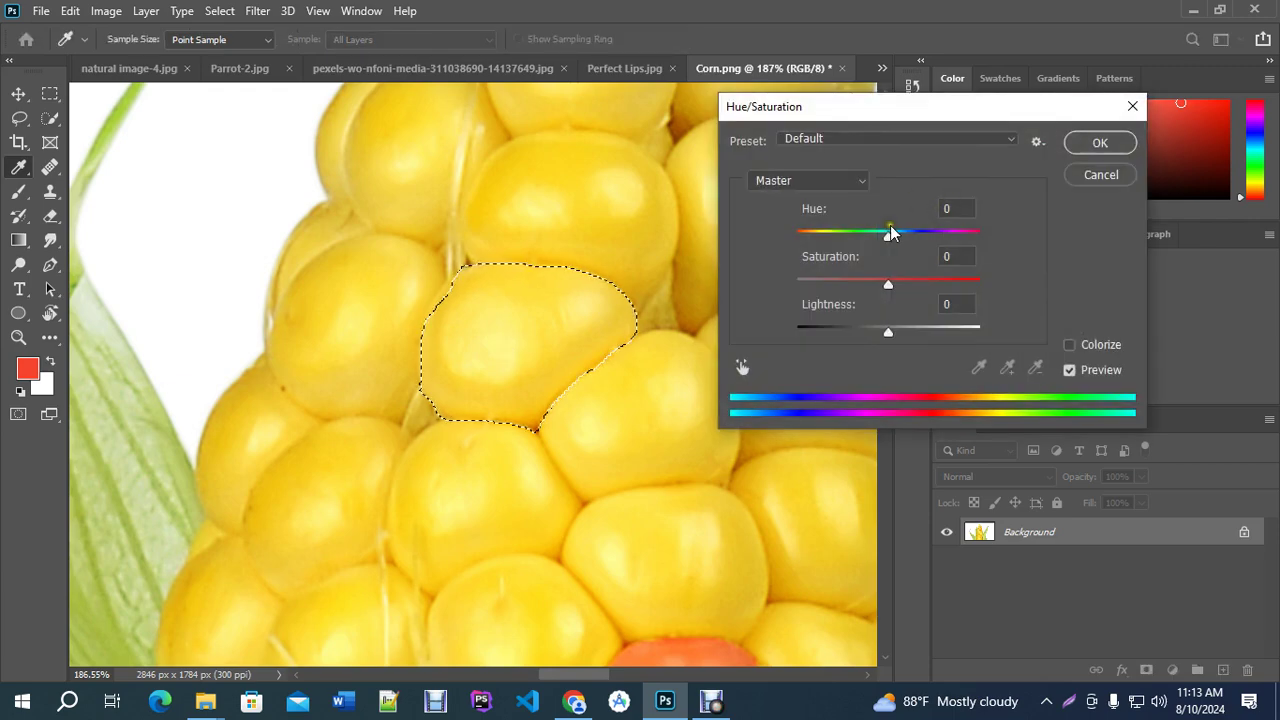
{"action": "left_click_drag", "start_coordinate": [888, 236], "coordinate": [948, 240]}
{"action": "left_click", "coordinate": [1100, 142]}
{"action": "key", "text": "ctrl+d"}
{"action": "scroll", "coordinate": [420, 269], "scroll_direction": "down", "scroll_amount": 3}
{"action": "scroll", "coordinate": [420, 269], "scroll_direction": "down", "scroll_amount": 3}
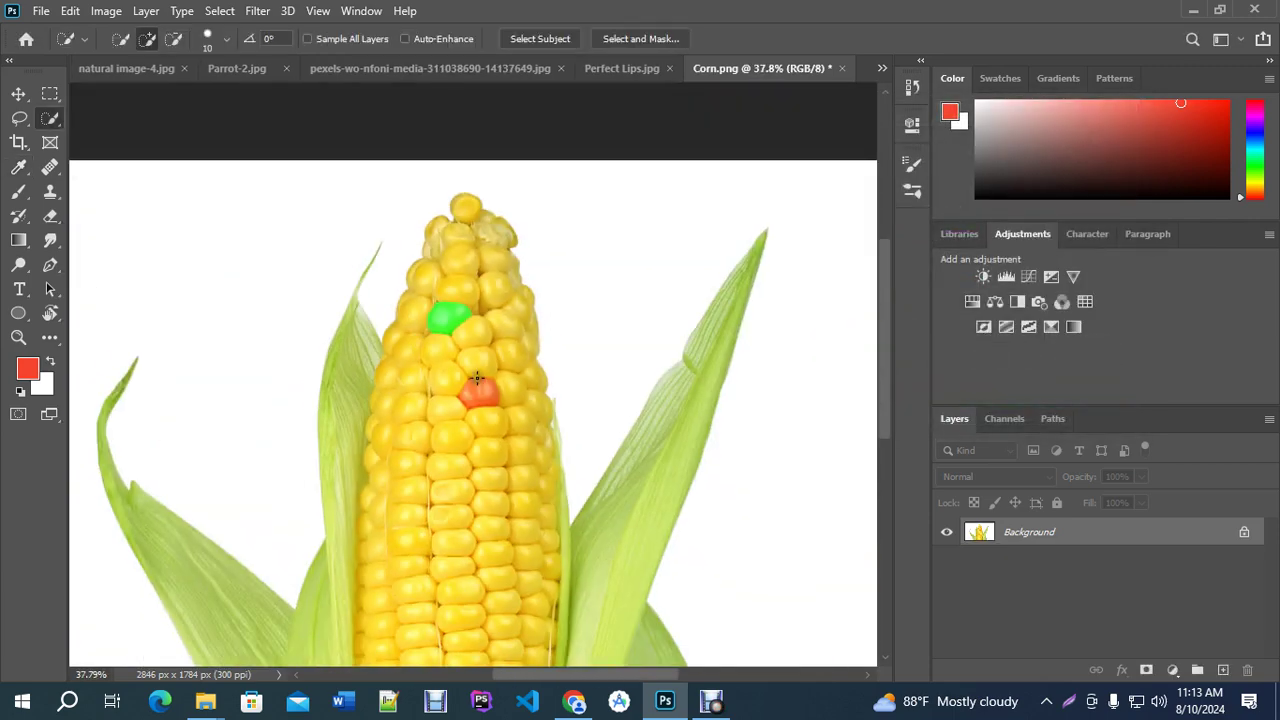
{"action": "scroll", "coordinate": [688, 350], "scroll_direction": "down", "scroll_amount": 3}
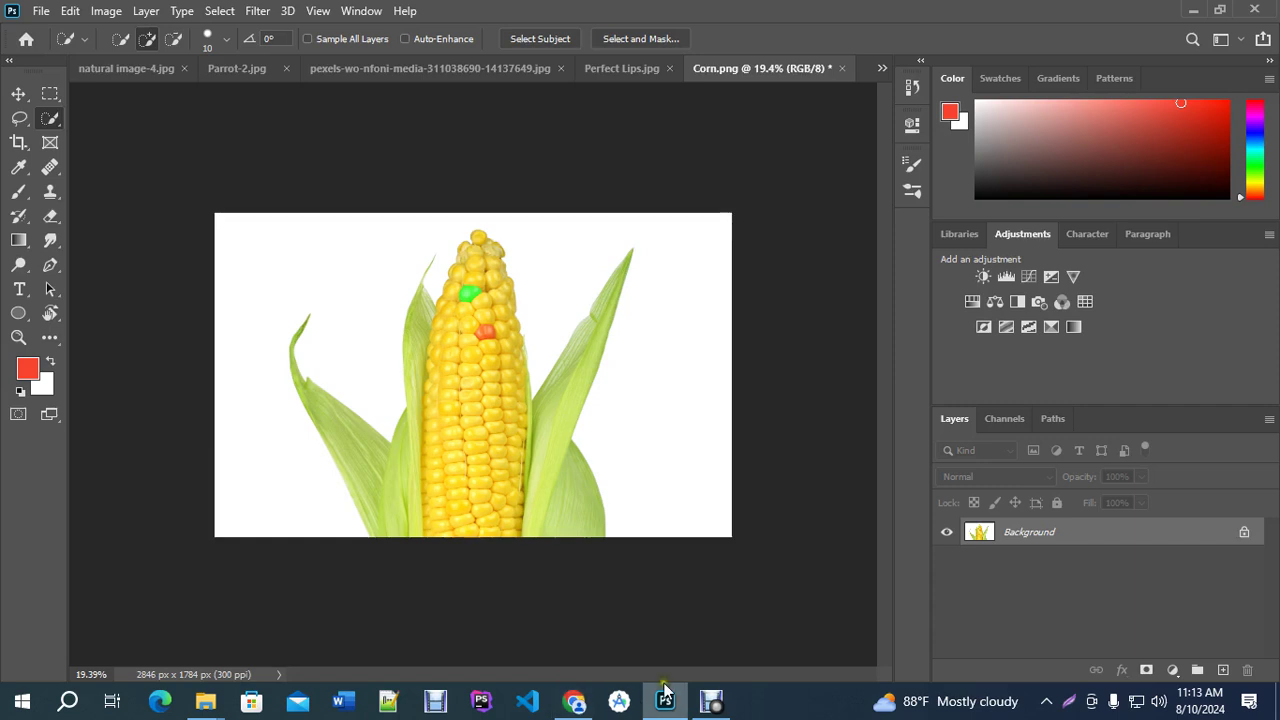
{"action": "left_click", "coordinate": [711, 700]}
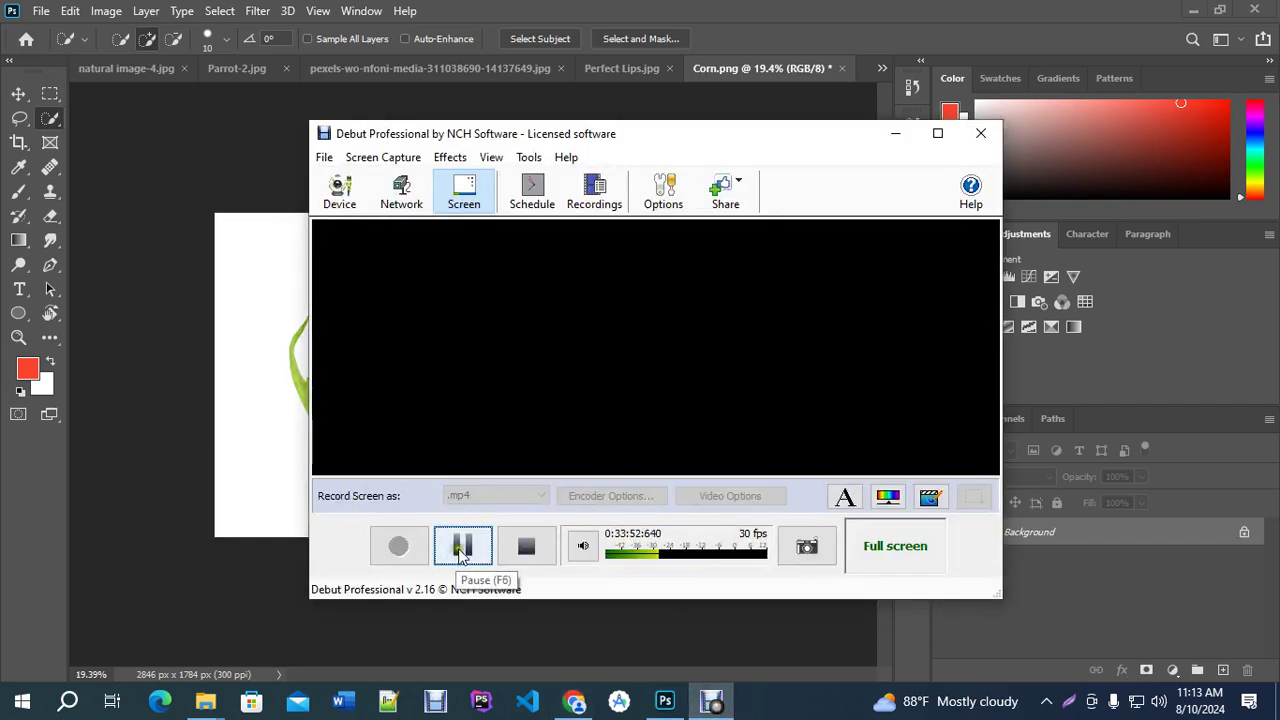
{"action": "left_click", "coordinate": [462, 552]}
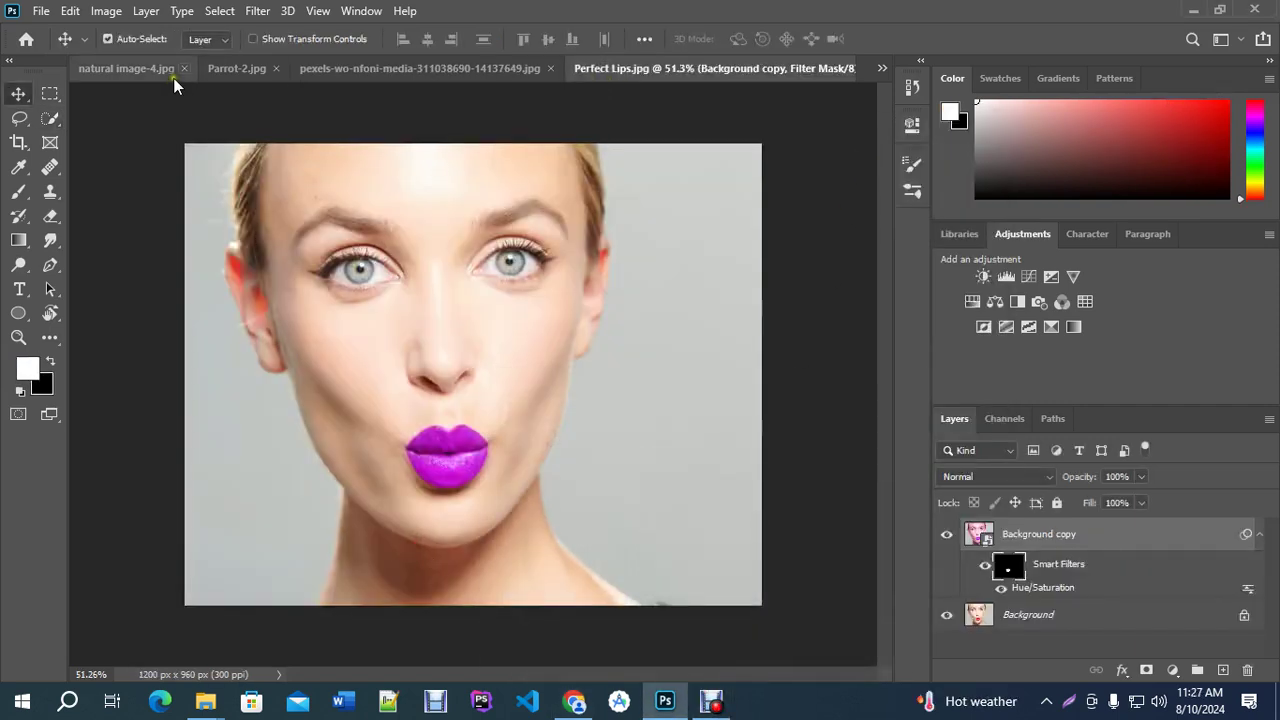
Close natural image-4.jpg, and cancel closing the forest photo of the woman in the flowered dress.
{"action": "left_click", "coordinate": [186, 69]}
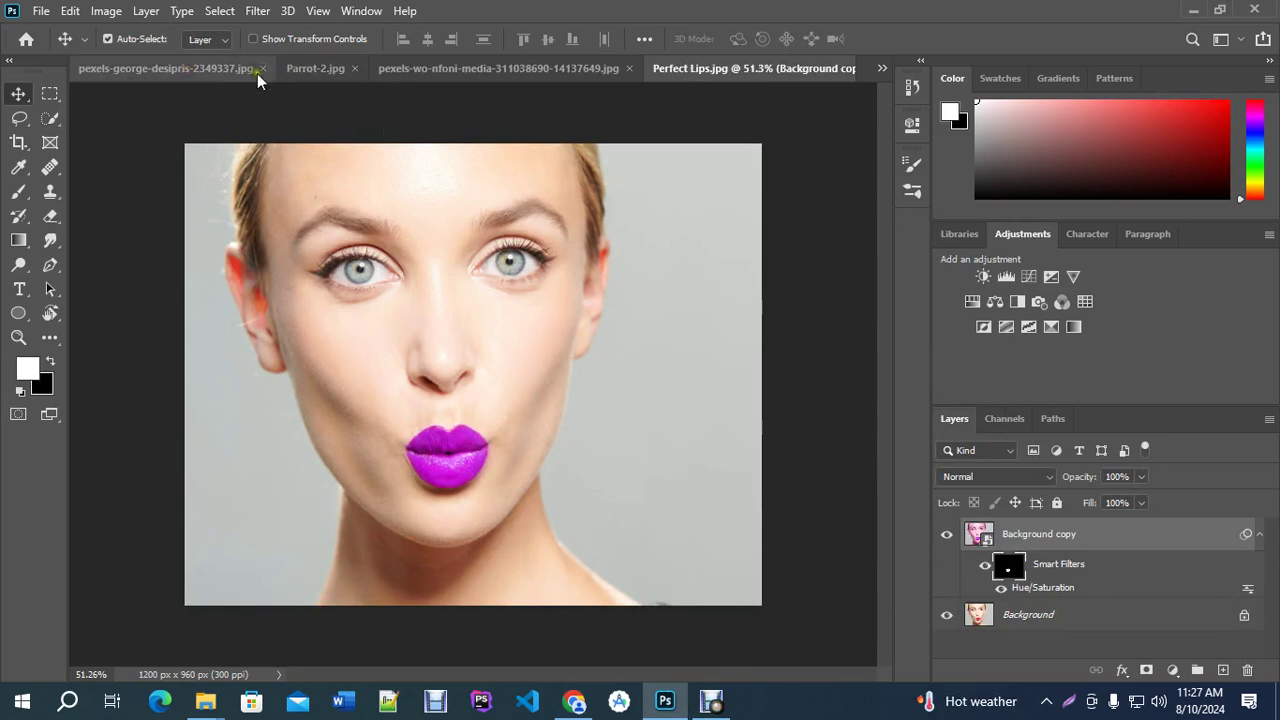
{"action": "left_click", "coordinate": [260, 70]}
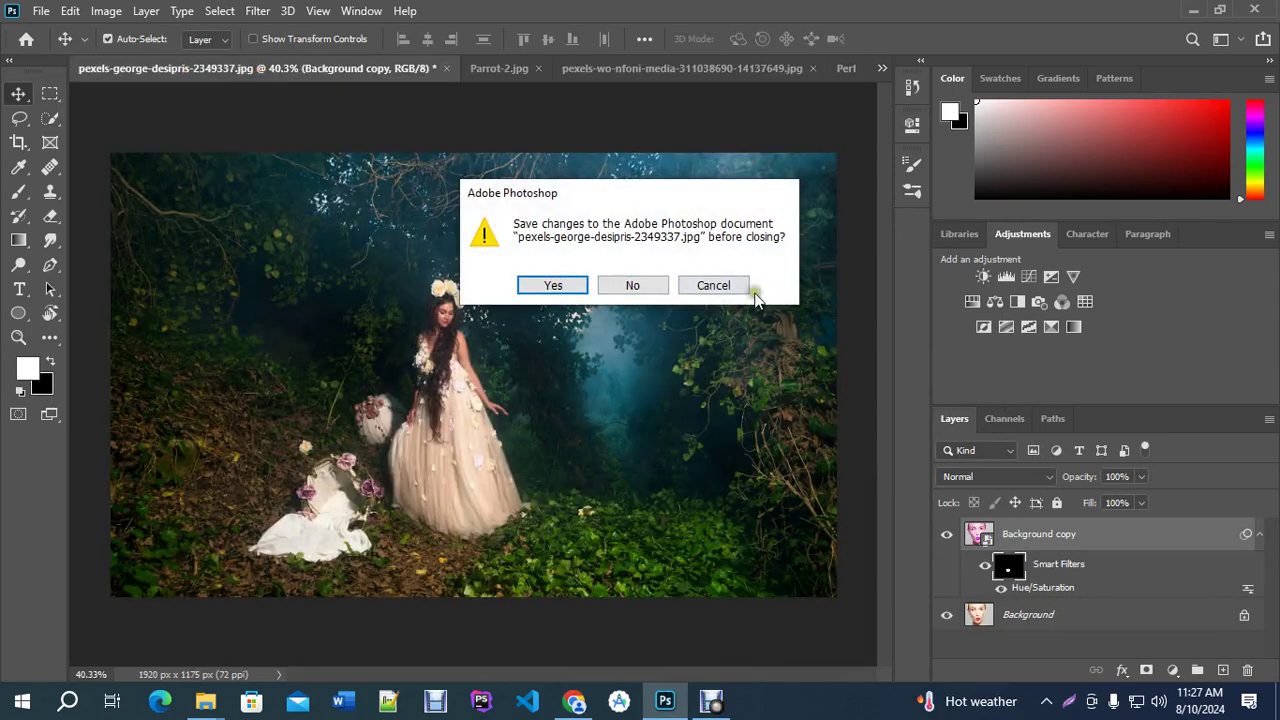
{"action": "left_click", "coordinate": [714, 286]}
Close Parrot-2.jpg and the girl-on-grass photo without saving their changes.
{"action": "left_click", "coordinate": [500, 69]}
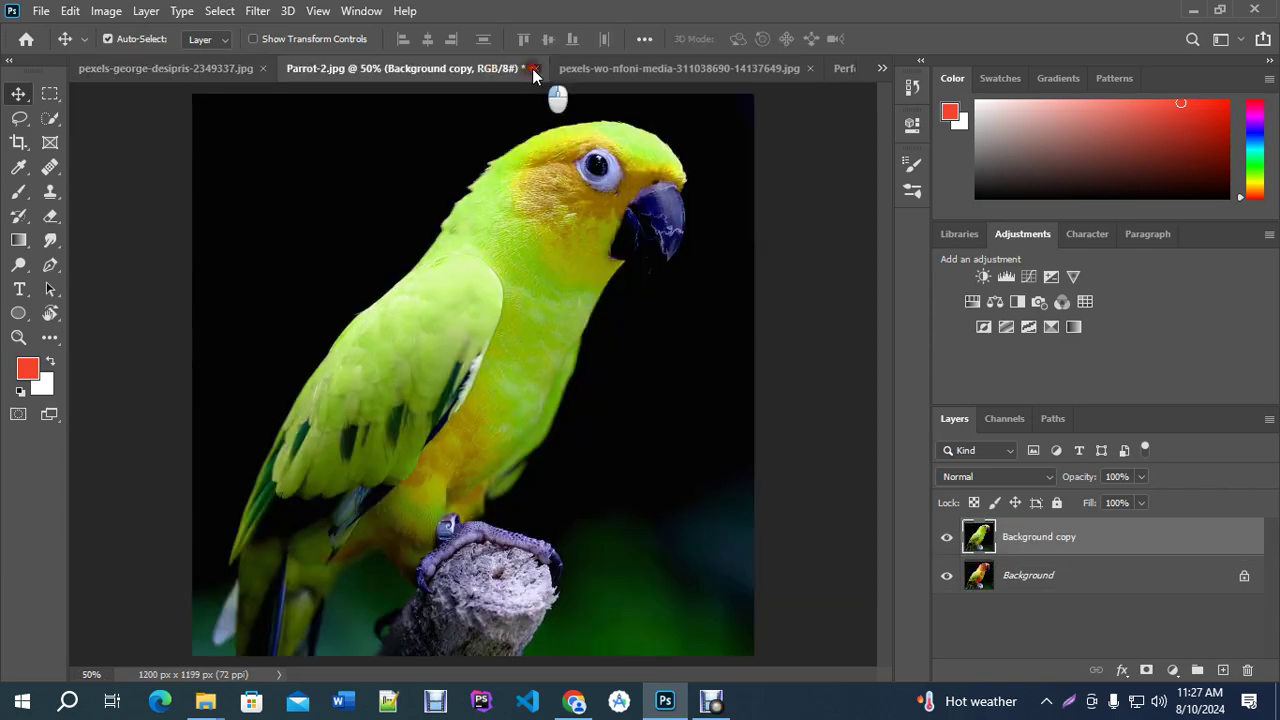
{"action": "left_click", "coordinate": [533, 69]}
{"action": "left_click", "coordinate": [640, 268]}
{"action": "left_click", "coordinate": [578, 70]}
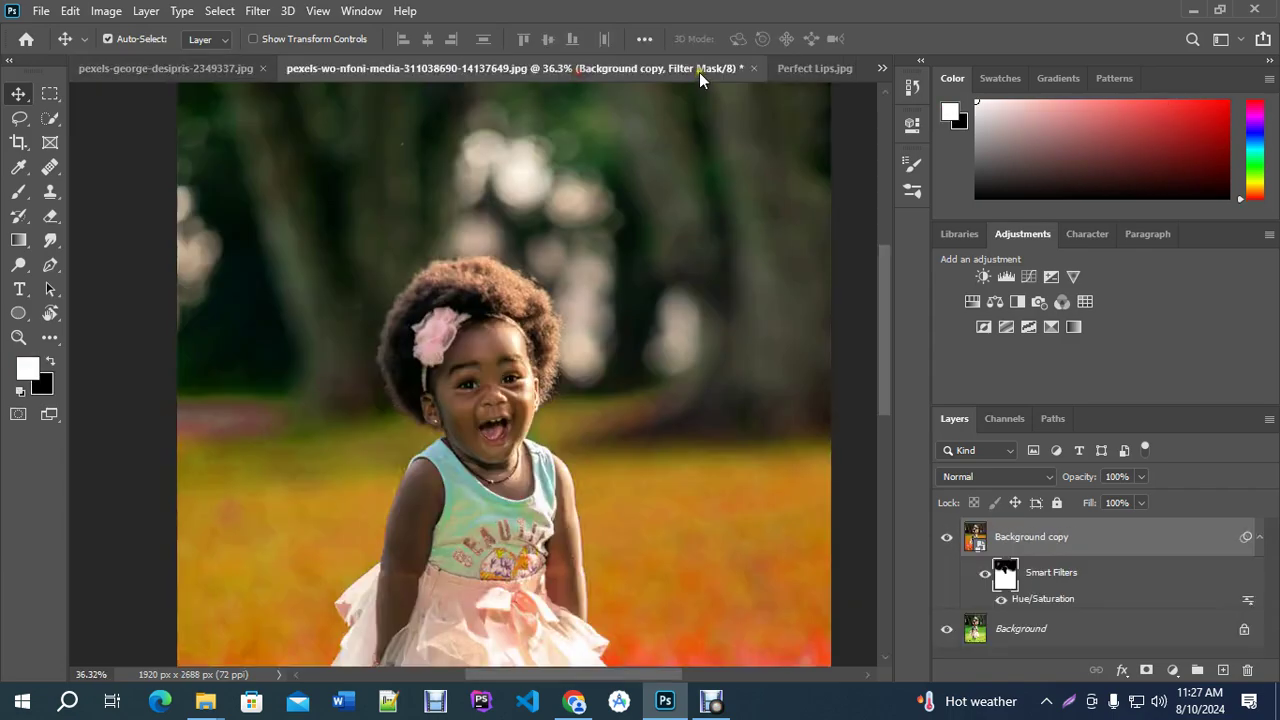
{"action": "left_click", "coordinate": [753, 68]}
{"action": "left_click", "coordinate": [645, 268]}
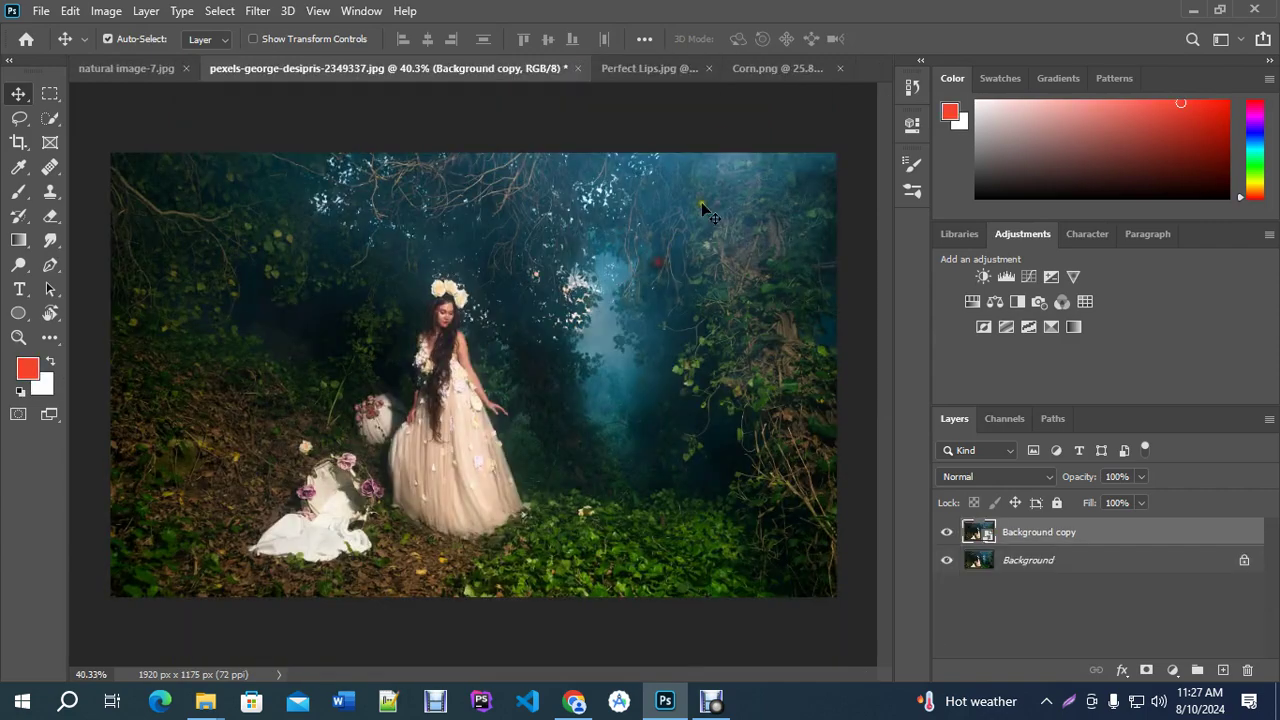
Close Perfect Lips.jpg and Corn.png without saving their changes.
{"action": "left_click", "coordinate": [690, 68]}
{"action": "left_click", "coordinate": [741, 68]}
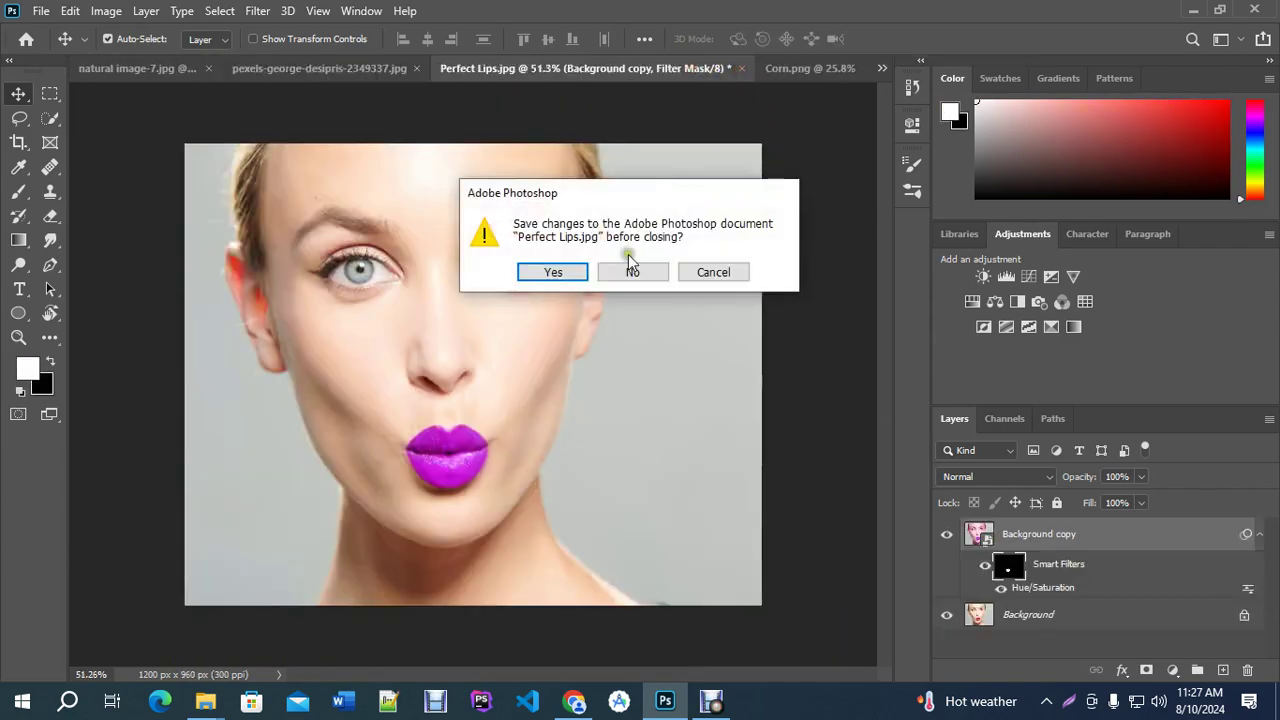
{"action": "left_click", "coordinate": [631, 268]}
{"action": "left_click", "coordinate": [754, 70]}
{"action": "left_click", "coordinate": [842, 68]}
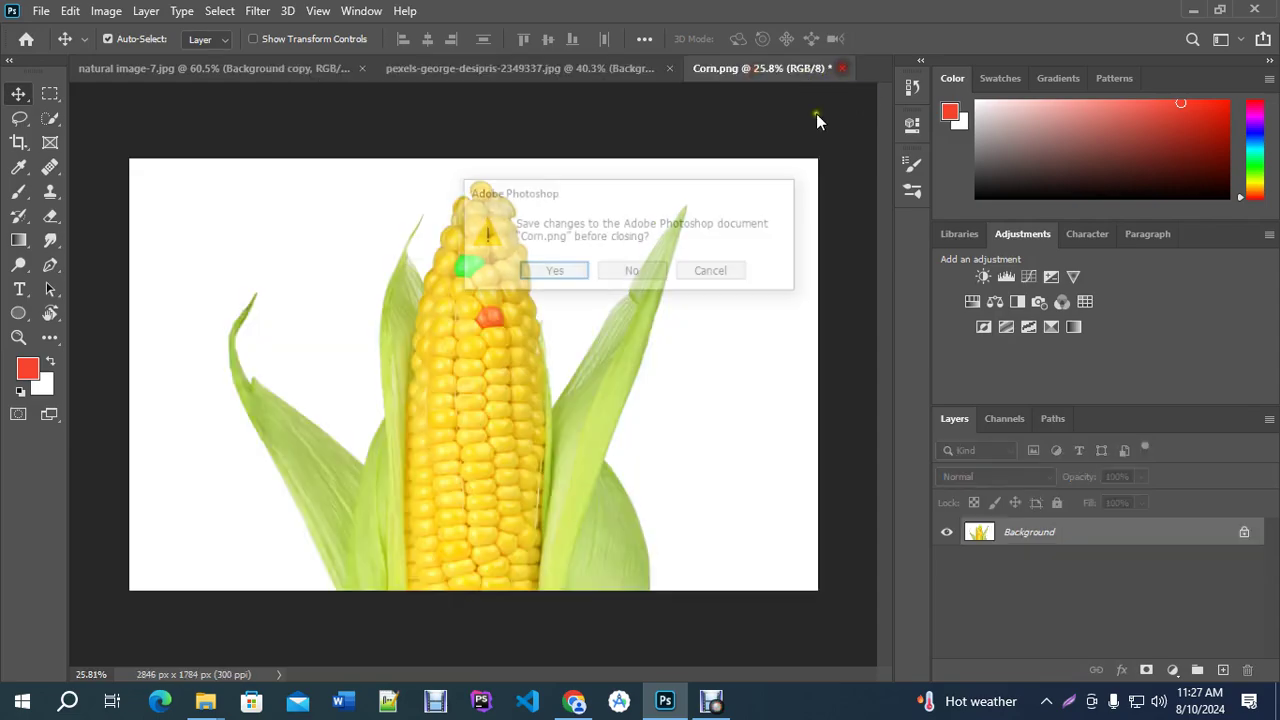
{"action": "left_click", "coordinate": [638, 271]}
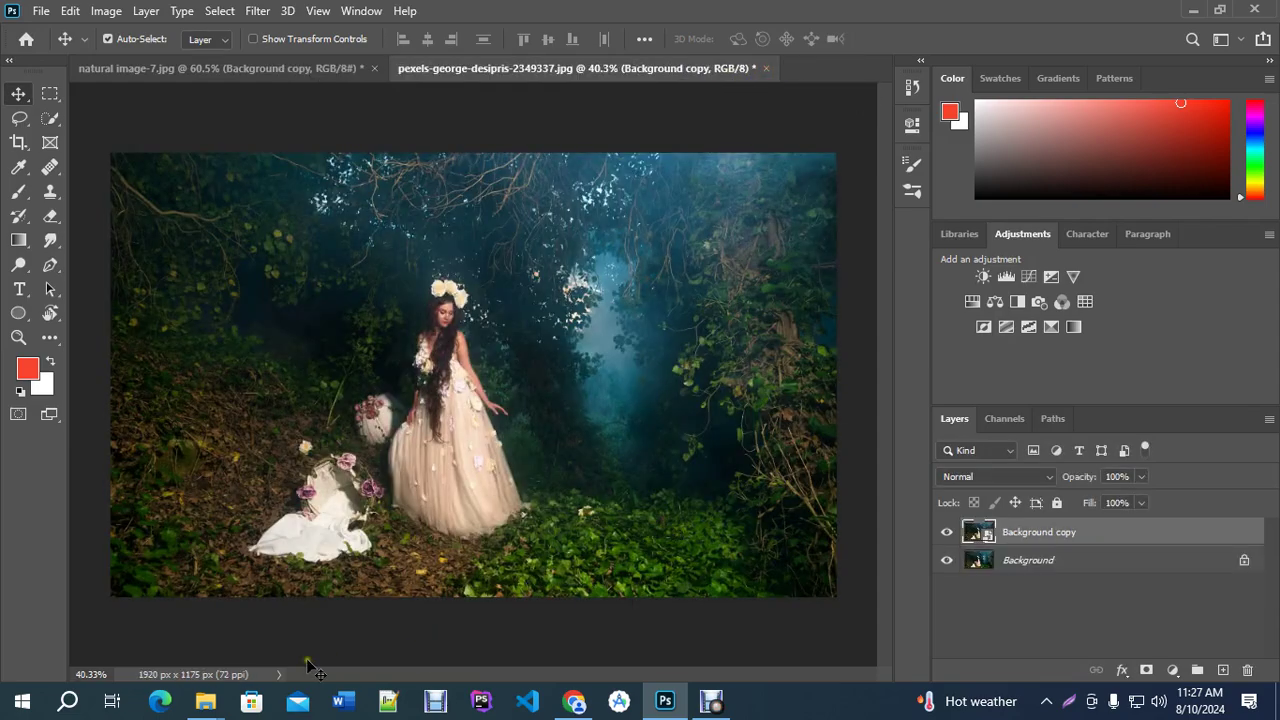
Adjust the forest photo's Background copy with Color Balance, setting the midtones to -43 for Cyan–Red and -10 for Magenta–Green.
{"action": "left_click", "coordinate": [205, 700]}
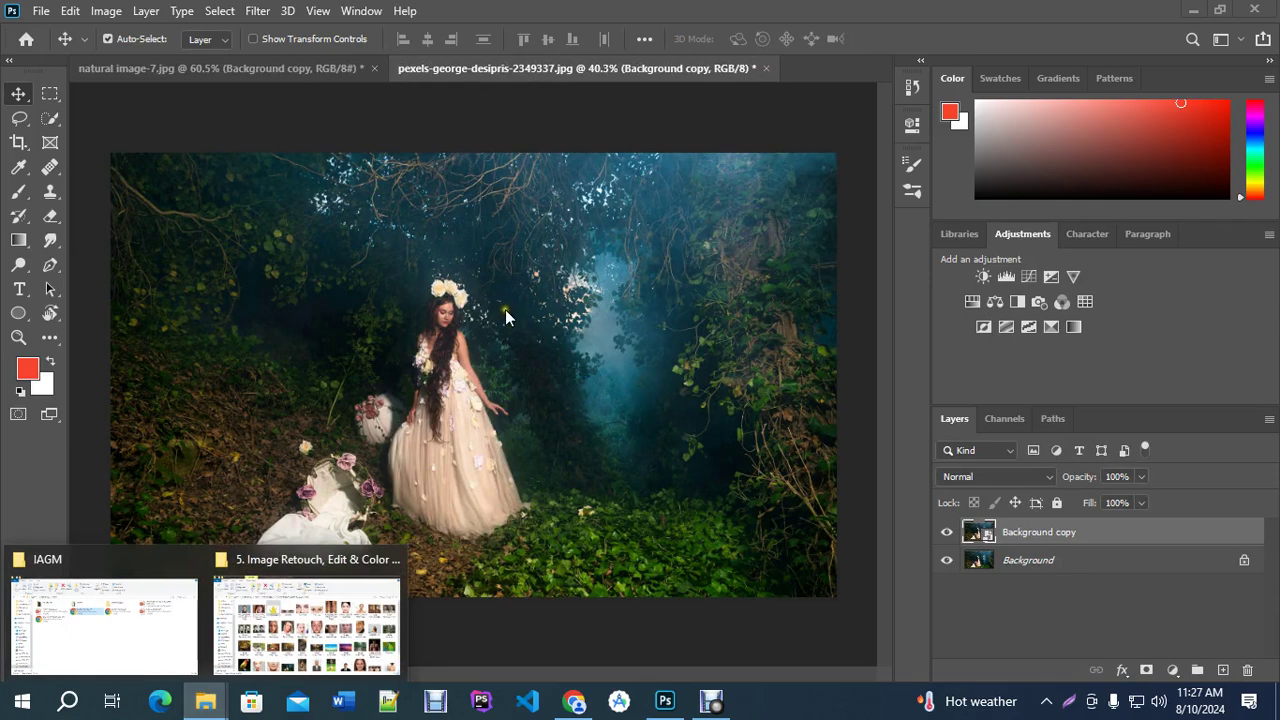
{"action": "scroll", "coordinate": [487, 370], "scroll_direction": "up", "scroll_amount": 1}
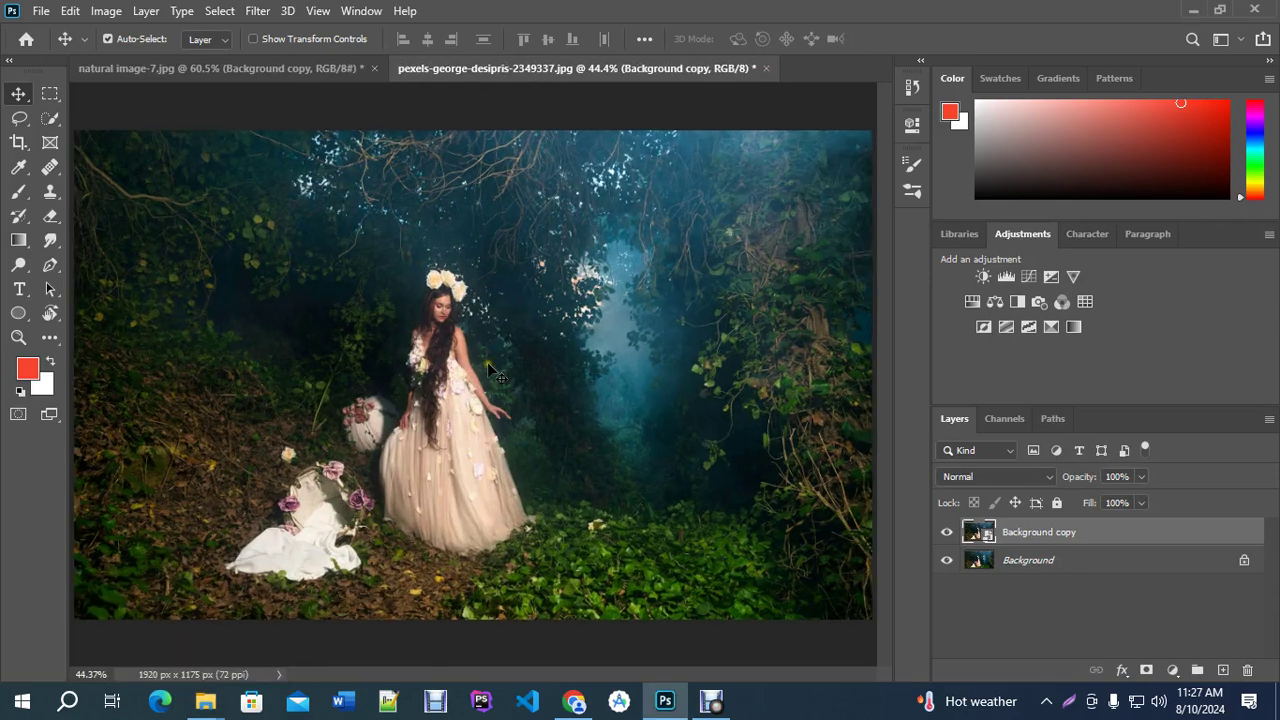
{"action": "left_click", "coordinate": [106, 11]}
{"action": "mouse_move", "coordinate": [163, 12]}
{"action": "mouse_move", "coordinate": [106, 12]}
{"action": "mouse_move", "coordinate": [135, 59]}
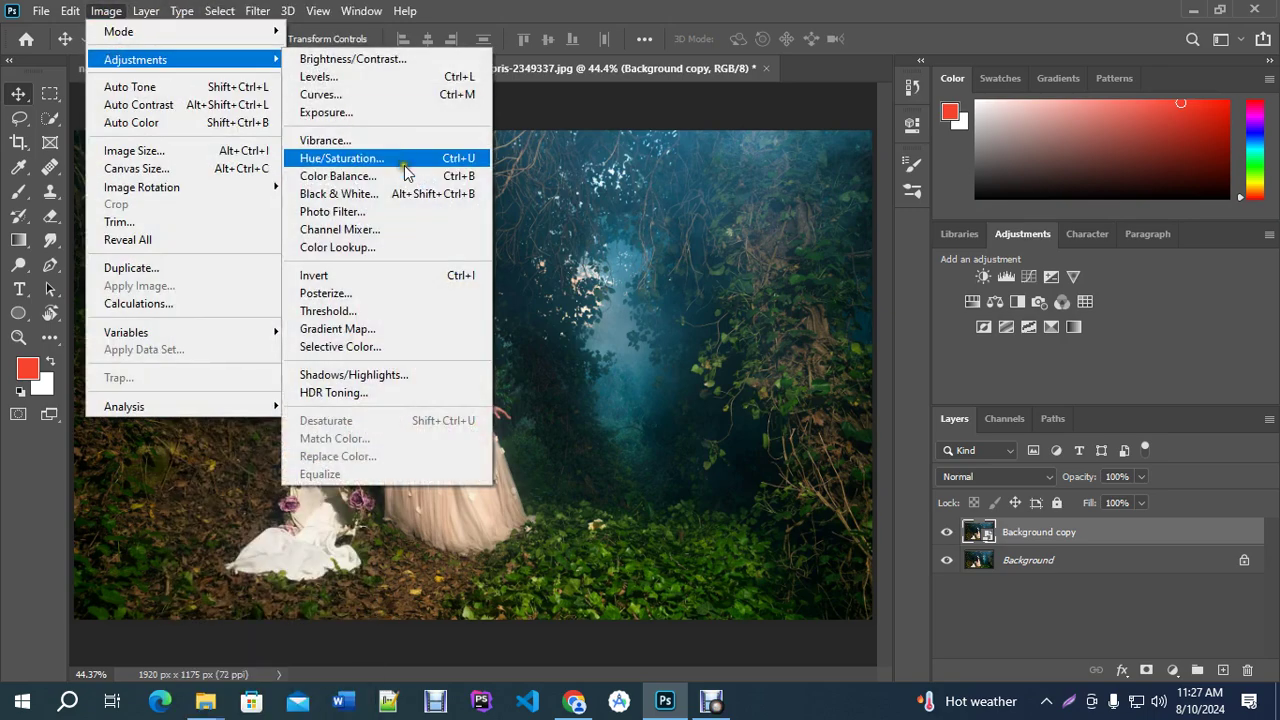
{"action": "left_click", "coordinate": [358, 187]}
{"action": "left_click_drag", "start_coordinate": [517, 134], "coordinate": [743, 124]}
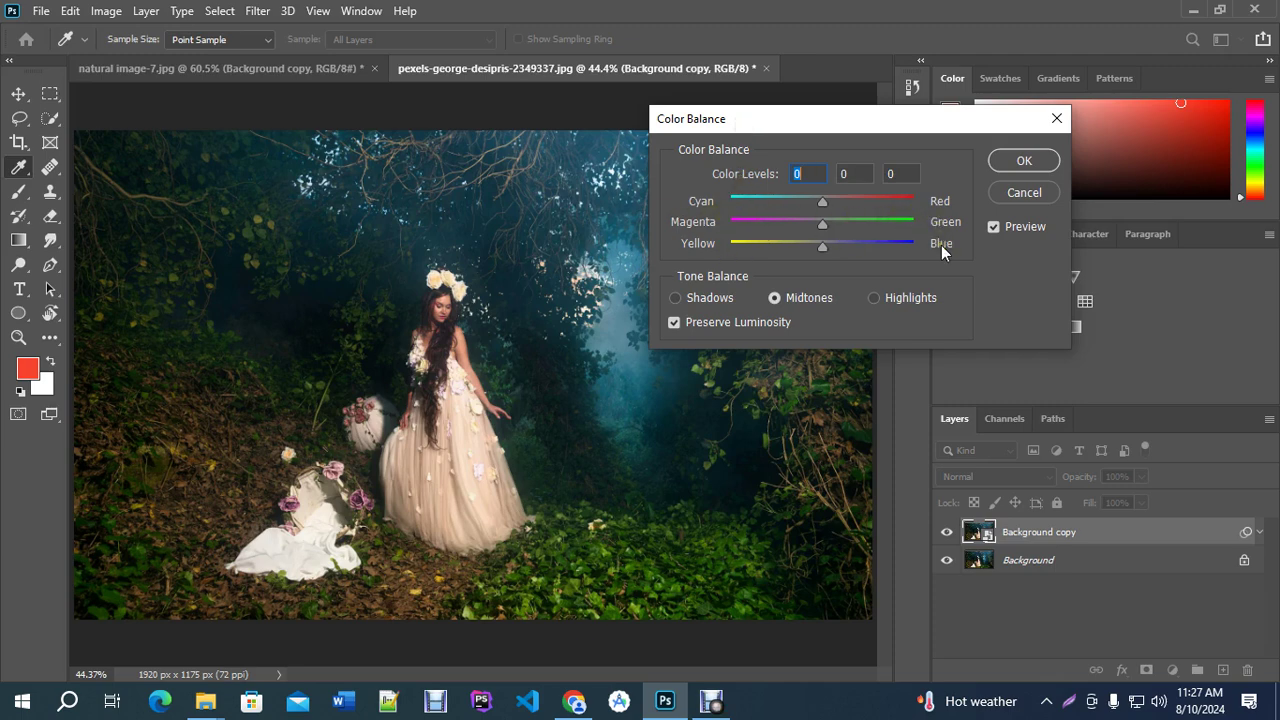
{"action": "left_click_drag", "start_coordinate": [688, 122], "coordinate": [748, 118]}
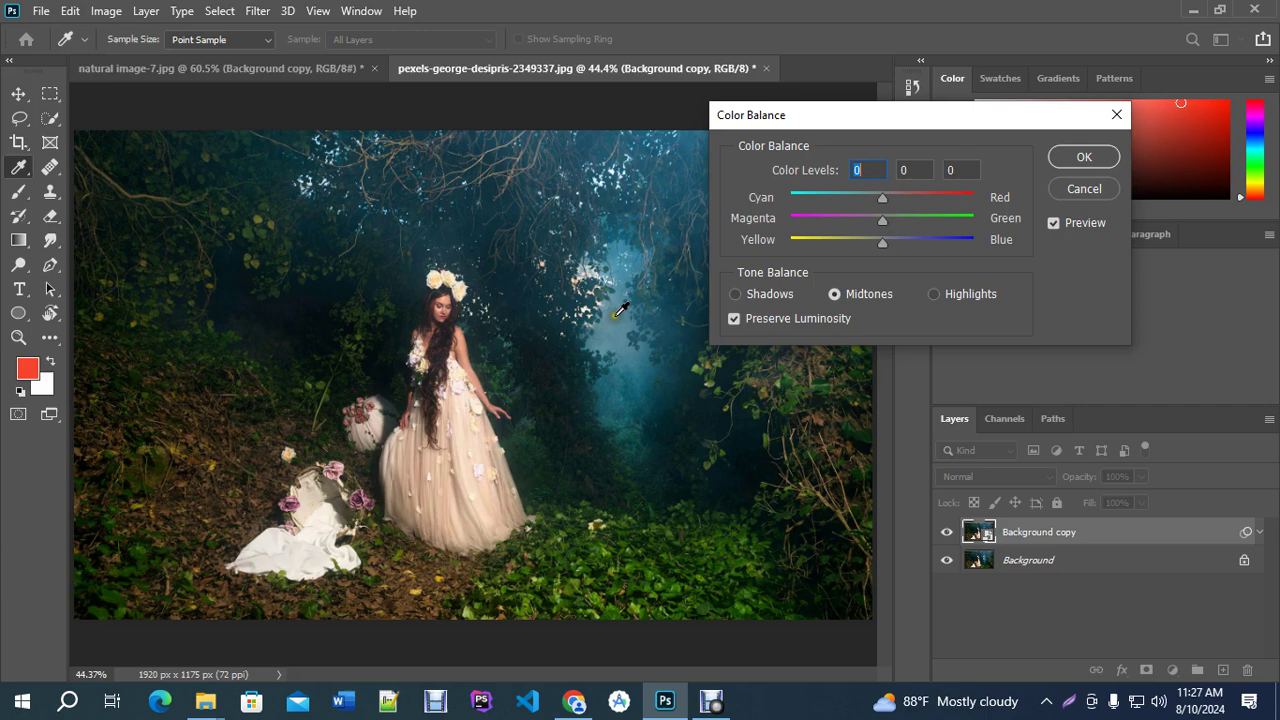
{"action": "left_click", "coordinate": [882, 200]}
{"action": "left_click_drag", "start_coordinate": [882, 200], "coordinate": [878, 228]}
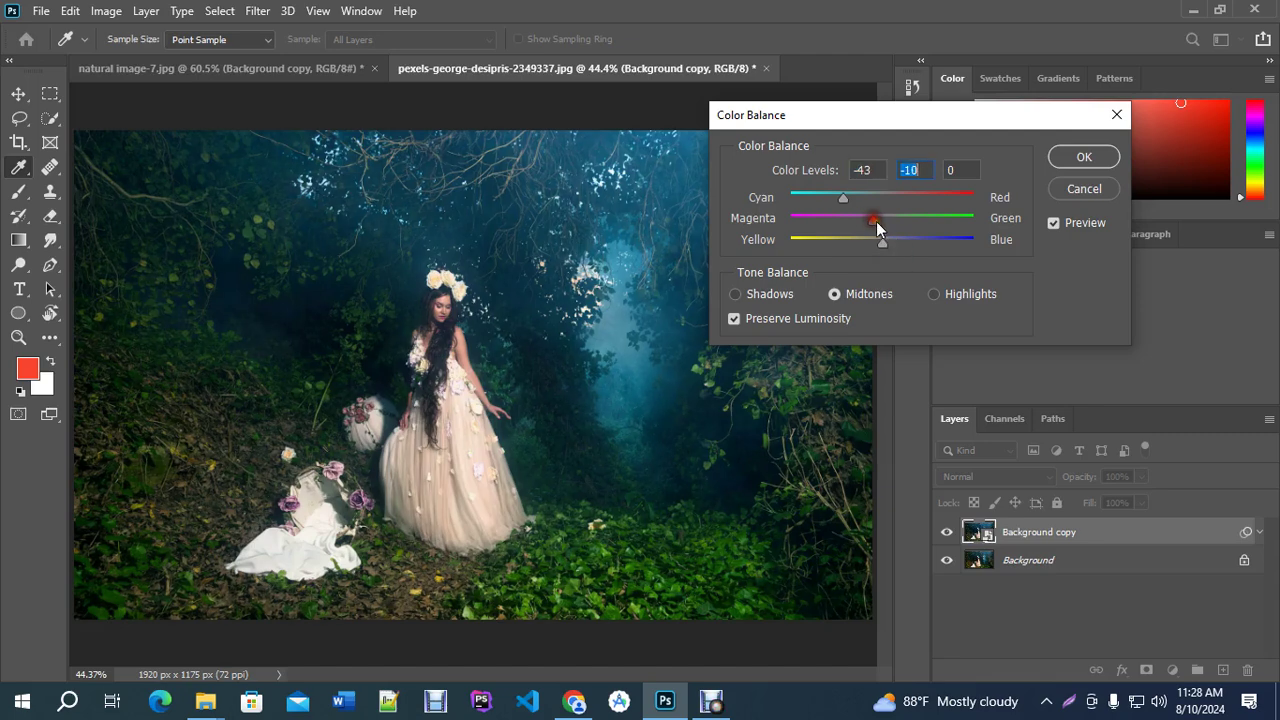
Adjust the midtones' Magenta–Green level in Color Balance and apply the correction to the Background copy layer.
{"action": "left_click_drag", "start_coordinate": [874, 220], "coordinate": [924, 239]}
{"action": "left_click", "coordinate": [1062, 161]}
Toggle the Background copy layer's visibility to compare the image with and without Color Balance, and collapse its smart filter list.
{"action": "scroll", "coordinate": [512, 378], "scroll_direction": "up", "scroll_amount": 5}
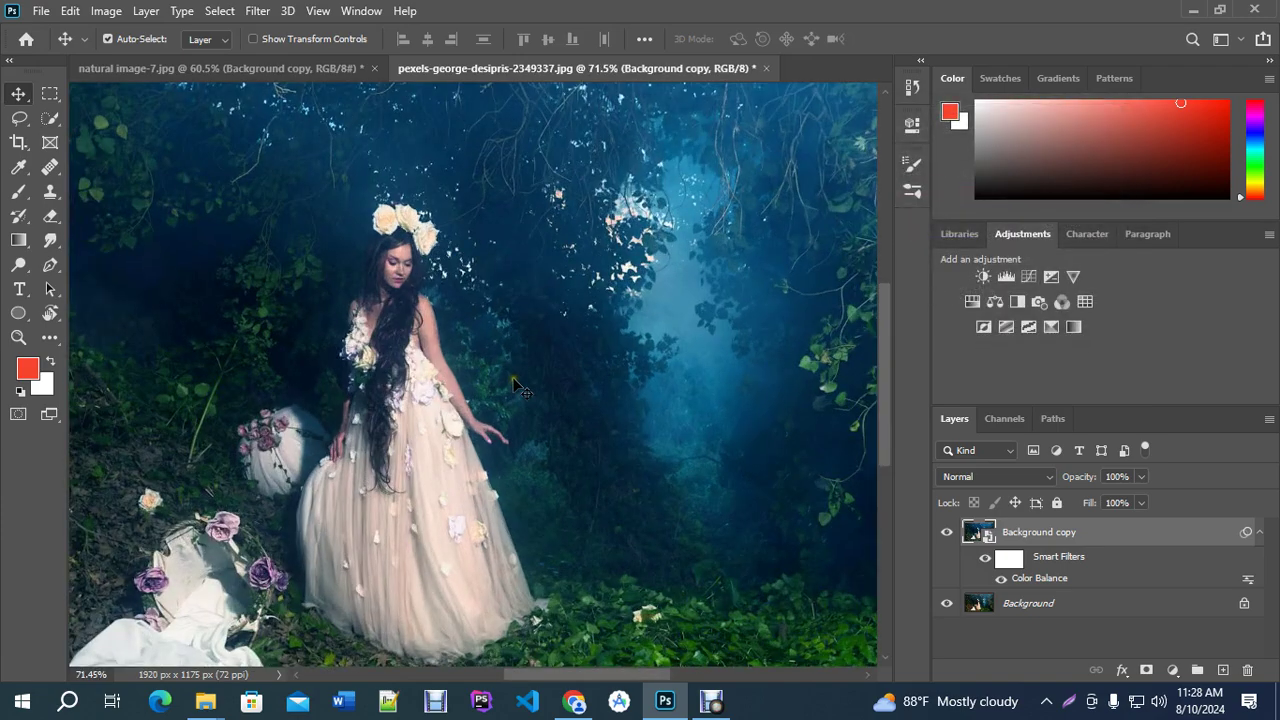
{"action": "left_click", "coordinate": [948, 537]}
{"action": "left_click", "coordinate": [948, 537]}
{"action": "left_click", "coordinate": [948, 537]}
{"action": "left_click", "coordinate": [948, 537]}
{"action": "left_click", "coordinate": [948, 537]}
{"action": "scroll", "coordinate": [806, 462], "scroll_direction": "down", "scroll_amount": 3}
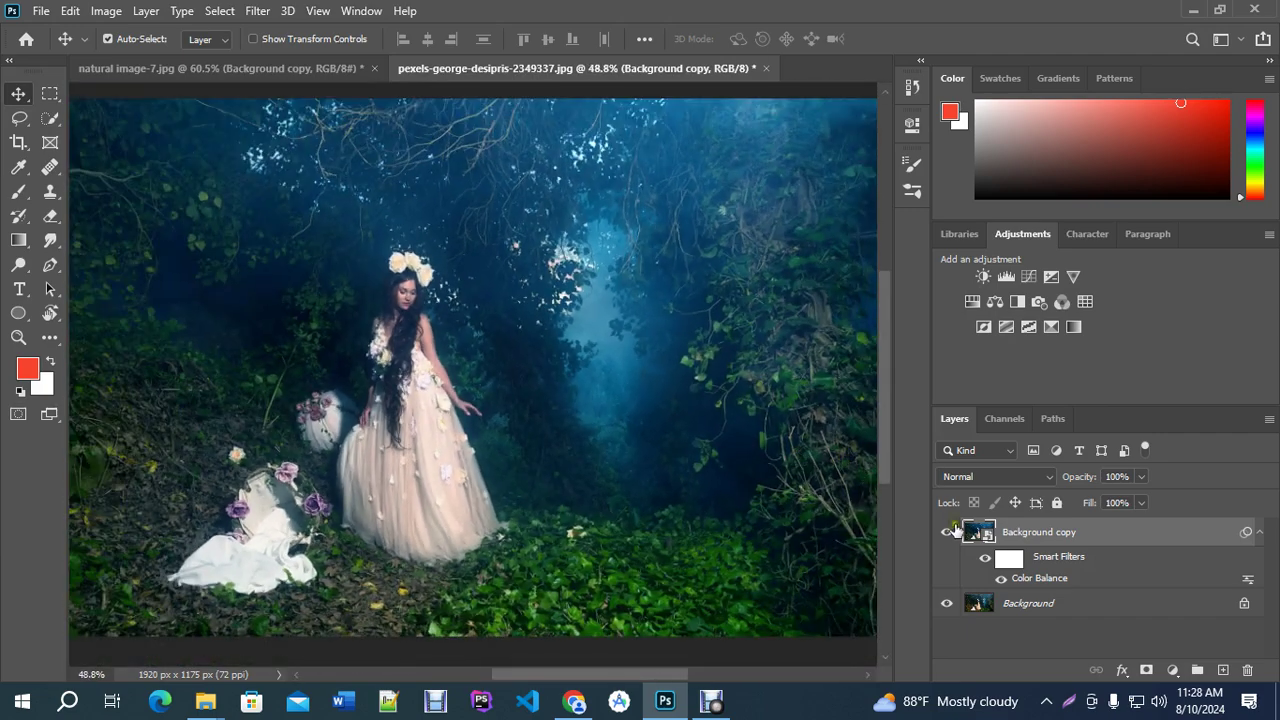
{"action": "left_click", "coordinate": [948, 535]}
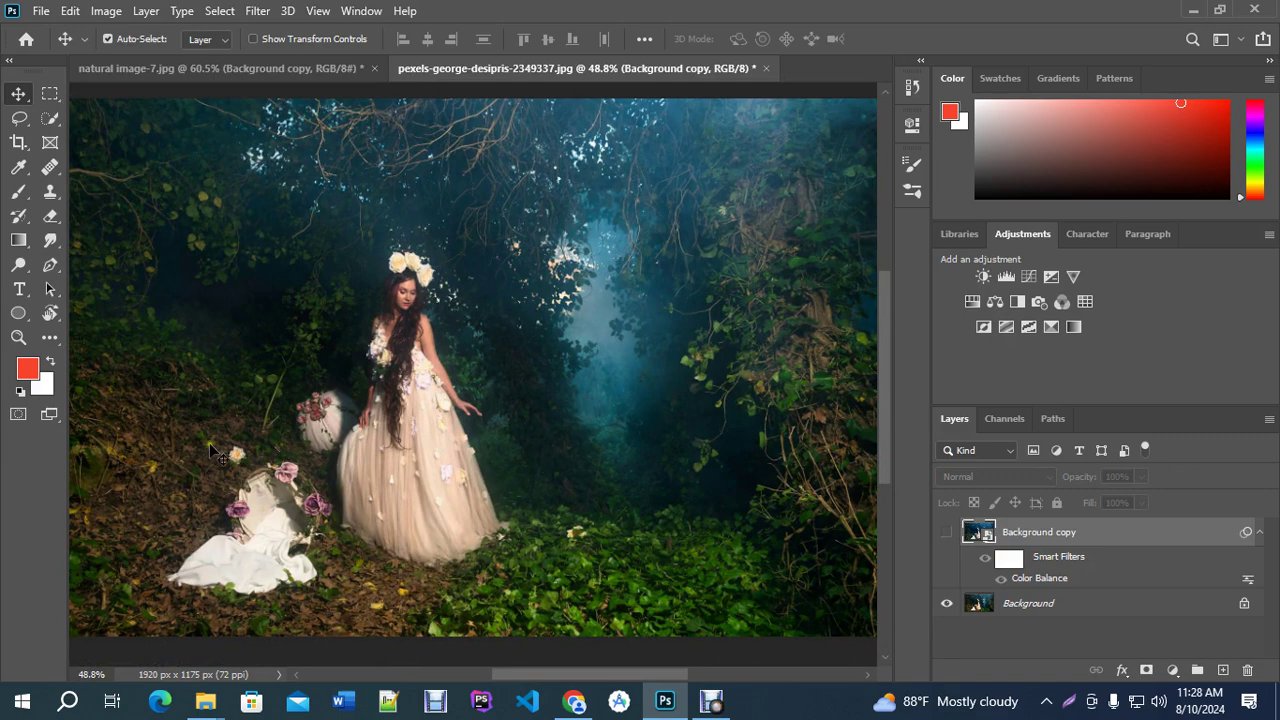
{"action": "left_click", "coordinate": [947, 535]}
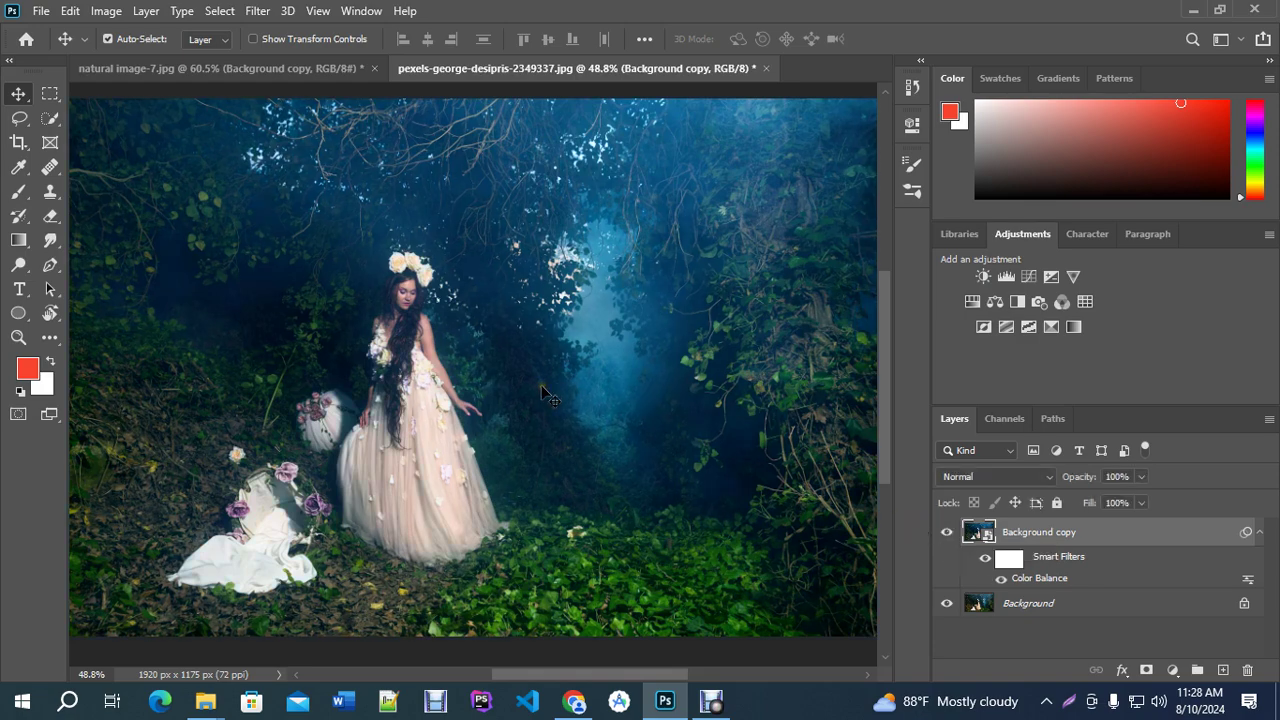
{"action": "scroll", "coordinate": [541, 393], "scroll_direction": "up", "scroll_amount": 2}
{"action": "scroll", "coordinate": [541, 390], "scroll_direction": "down", "scroll_amount": 3}
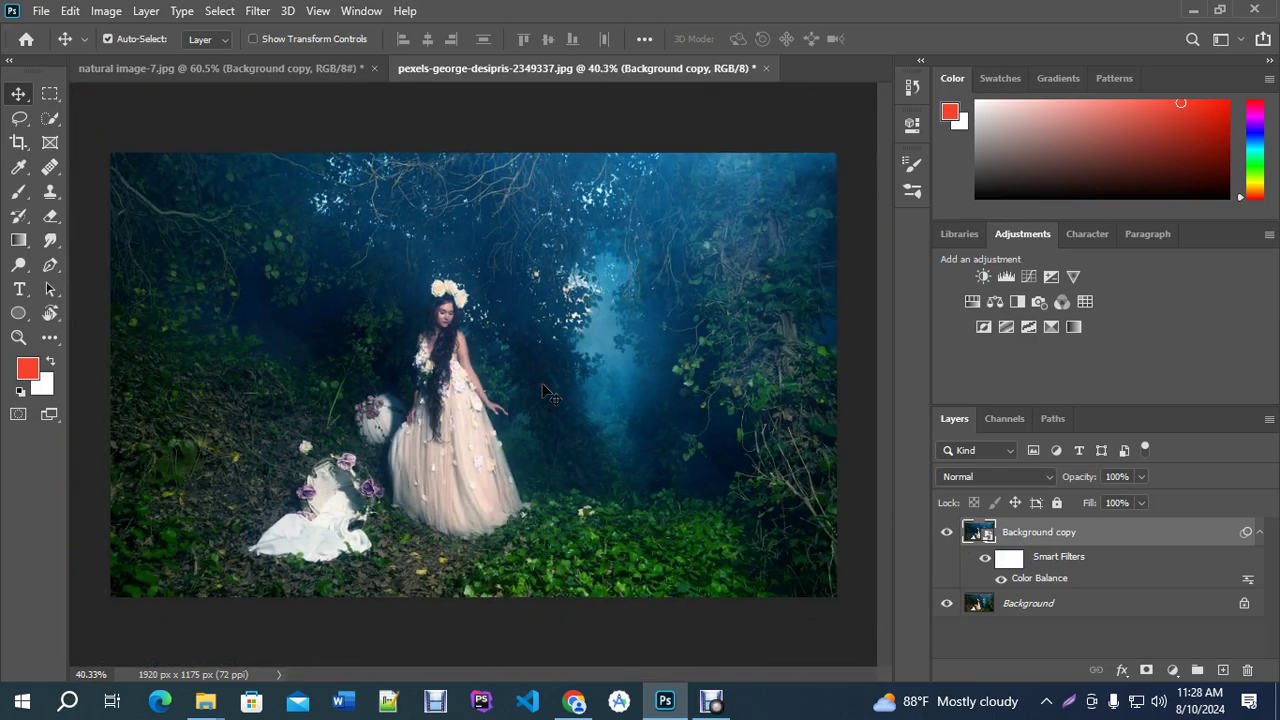
{"action": "left_click", "coordinate": [1263, 537]}
{"action": "left_click", "coordinate": [106, 12]}
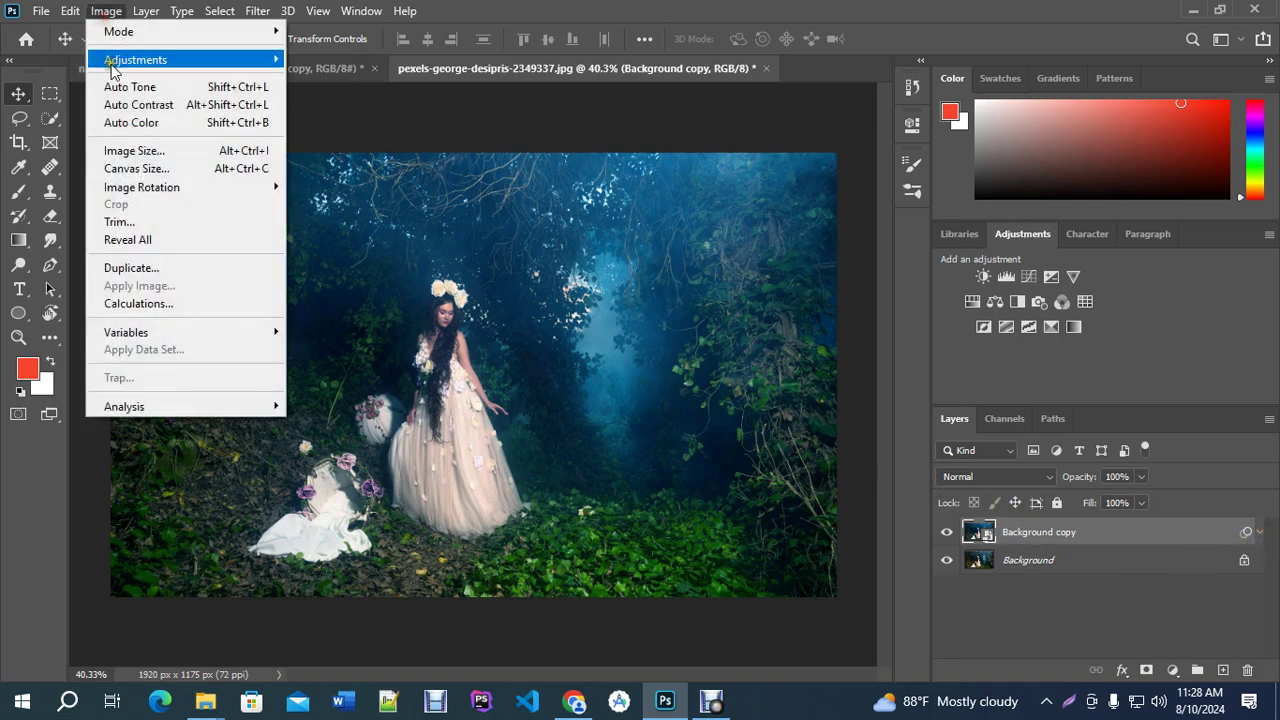
{"action": "mouse_move", "coordinate": [112, 62]}
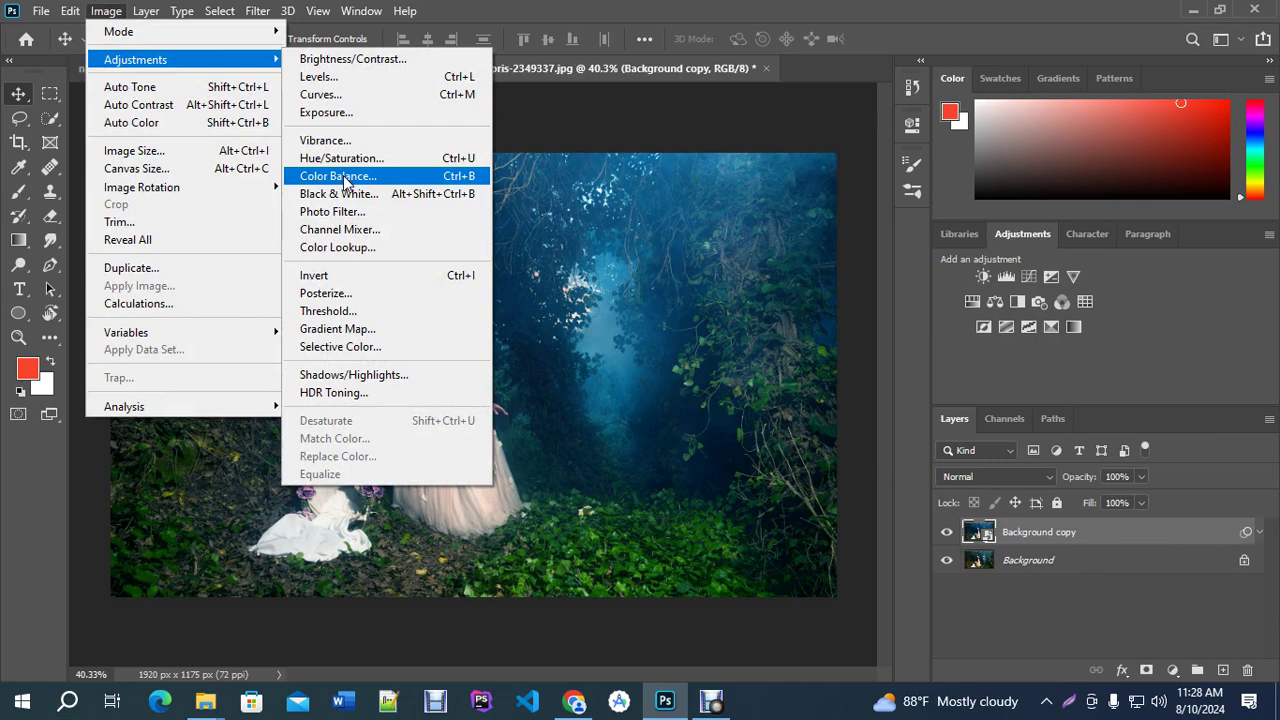
{"action": "left_click", "coordinate": [338, 176]}
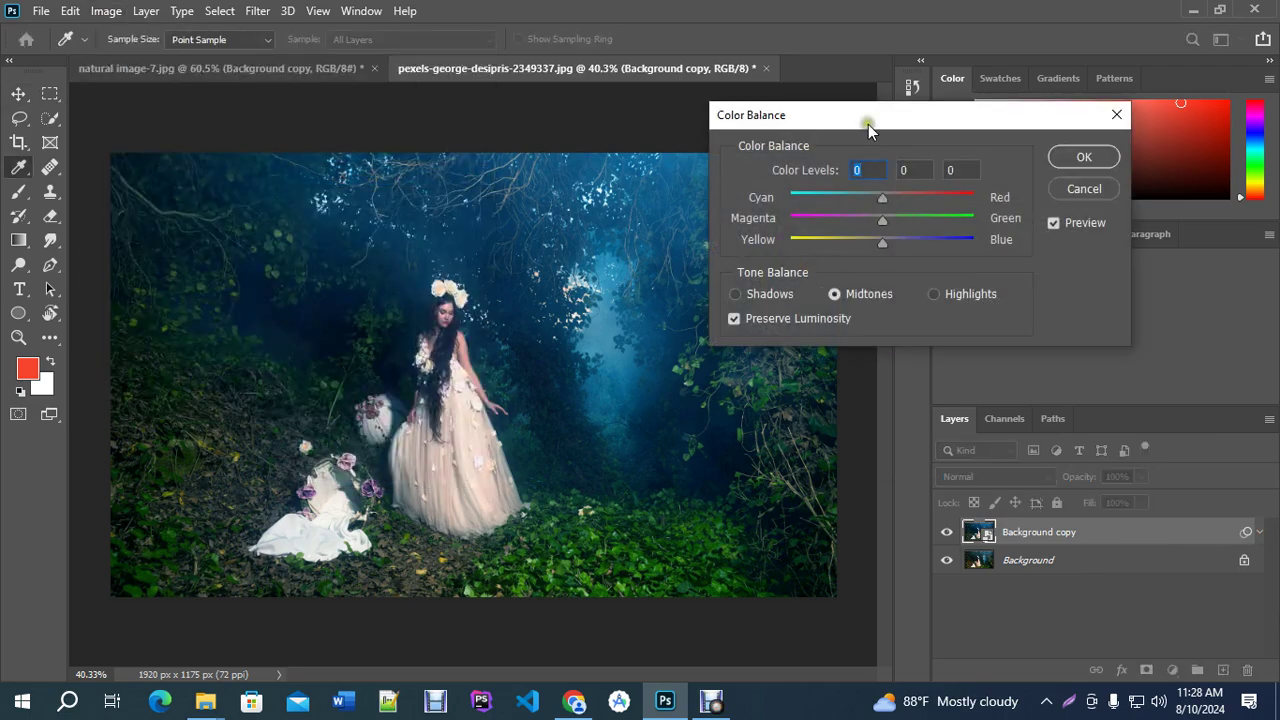
{"action": "left_click_drag", "start_coordinate": [868, 124], "coordinate": [942, 99]}
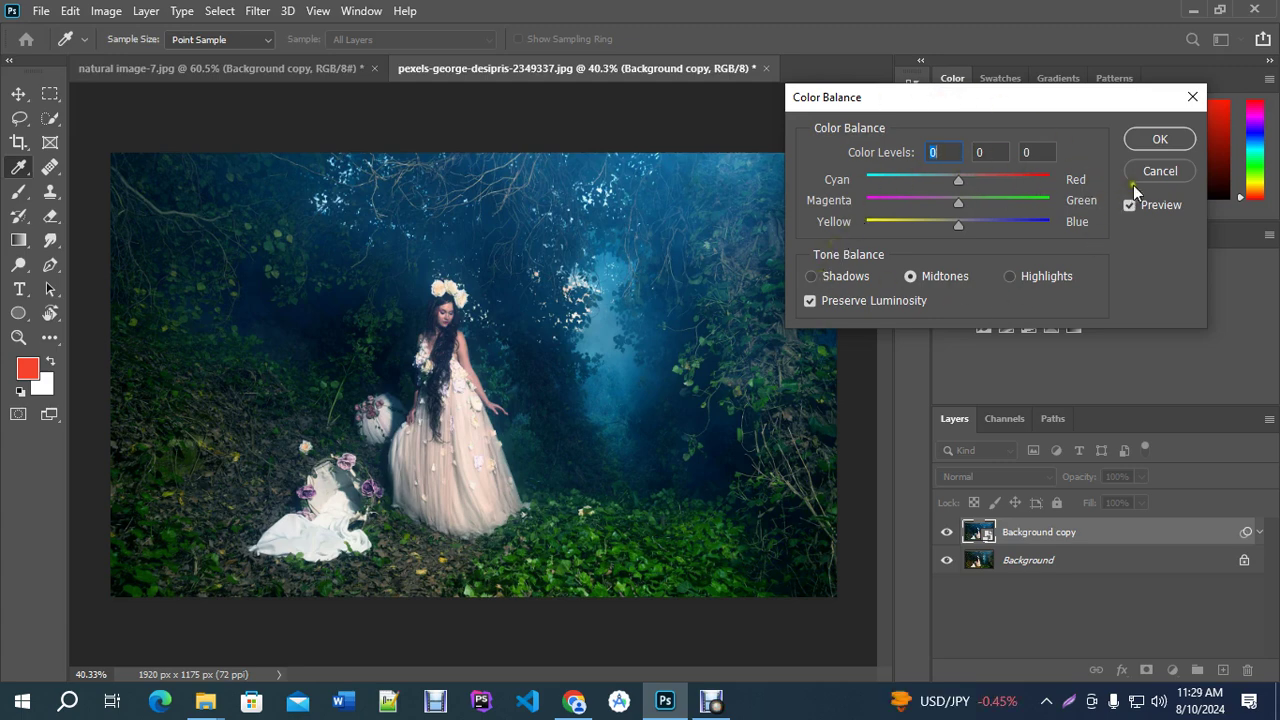
{"action": "left_click", "coordinate": [1165, 171]}
{"action": "key", "text": "v"}
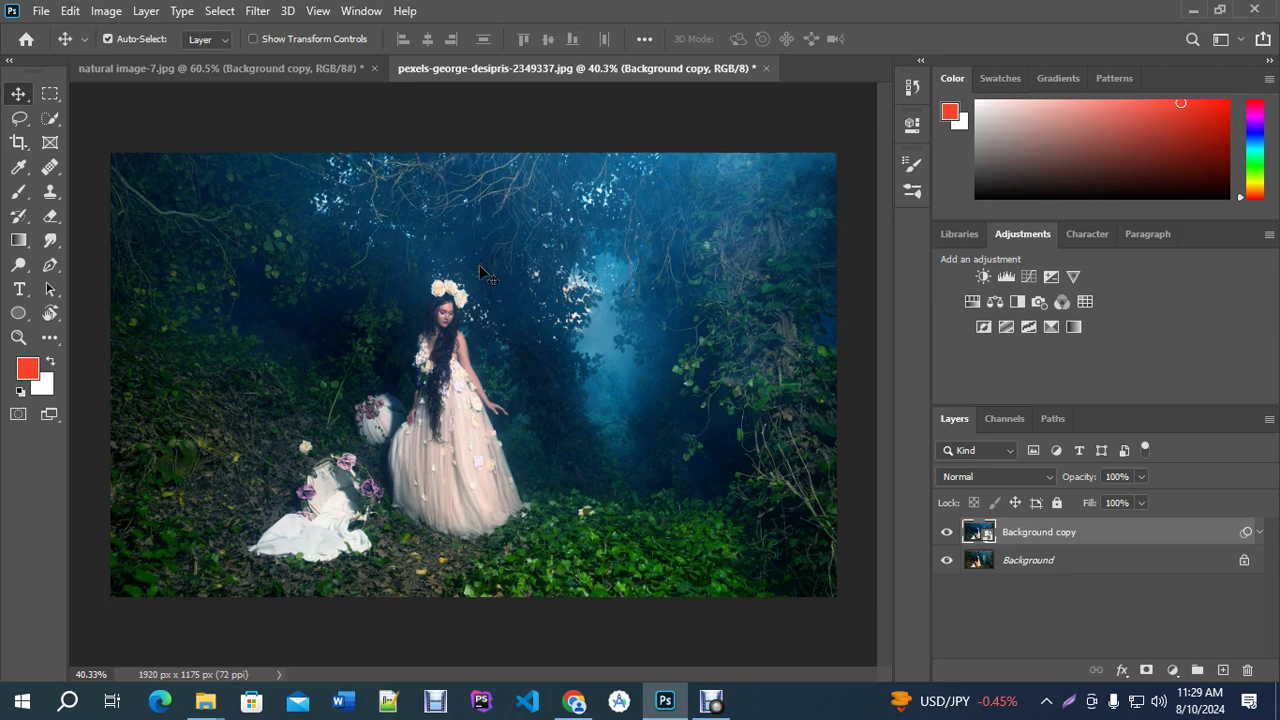
{"action": "left_click", "coordinate": [712, 703]}
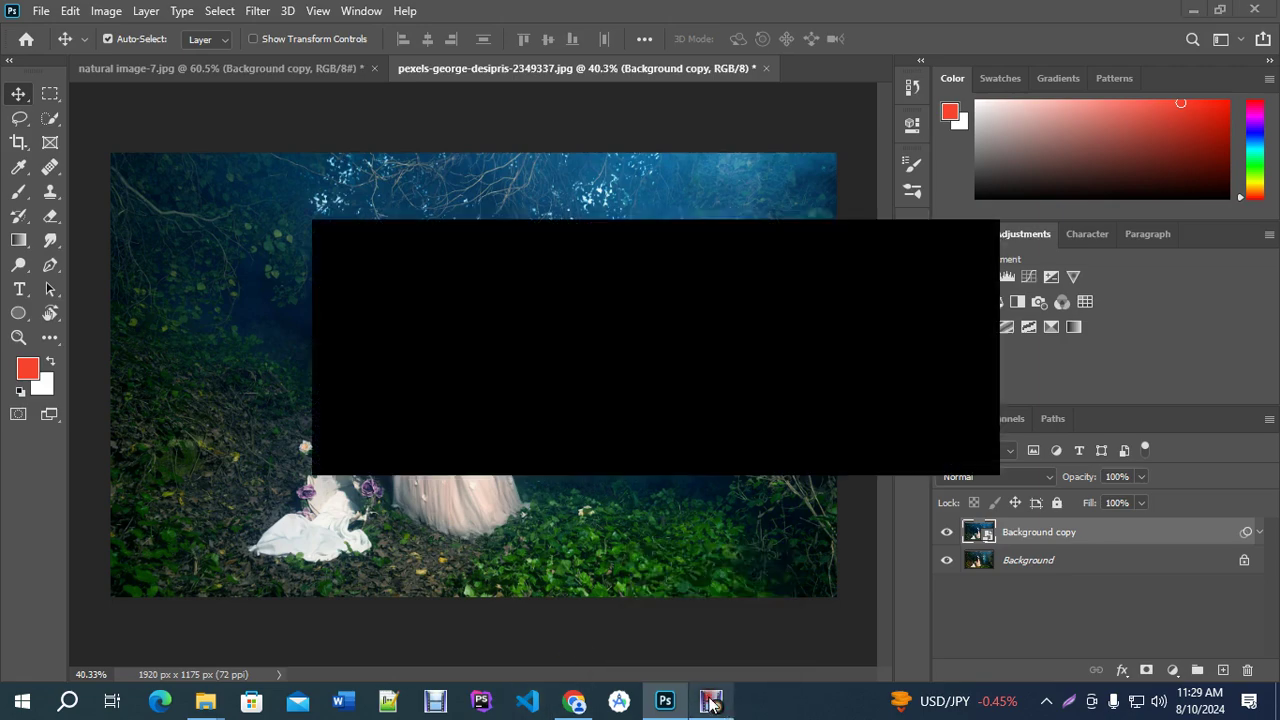
{"action": "left_click", "coordinate": [460, 545]}
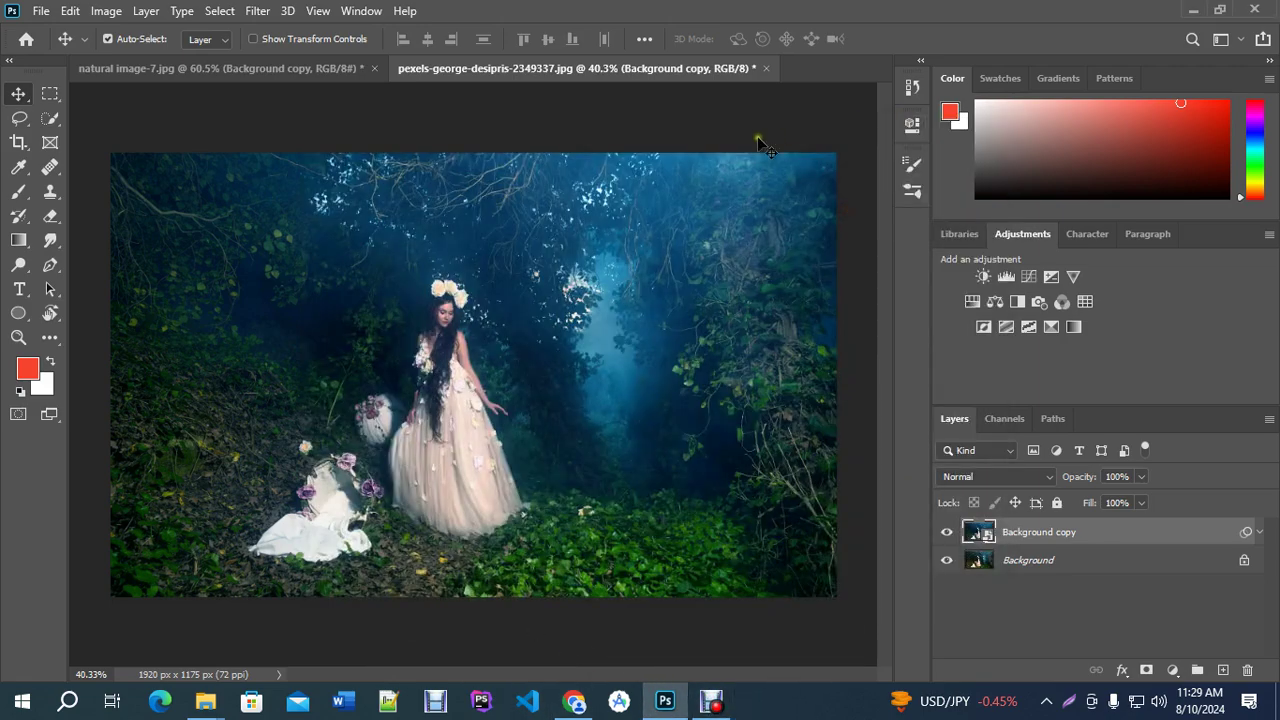
Try Color Balance midtone levels of -44 for Magenta–Green and +66 for Yellow–Blue on the Background copy, without applying them.
{"action": "key", "text": "ctrl+b"}
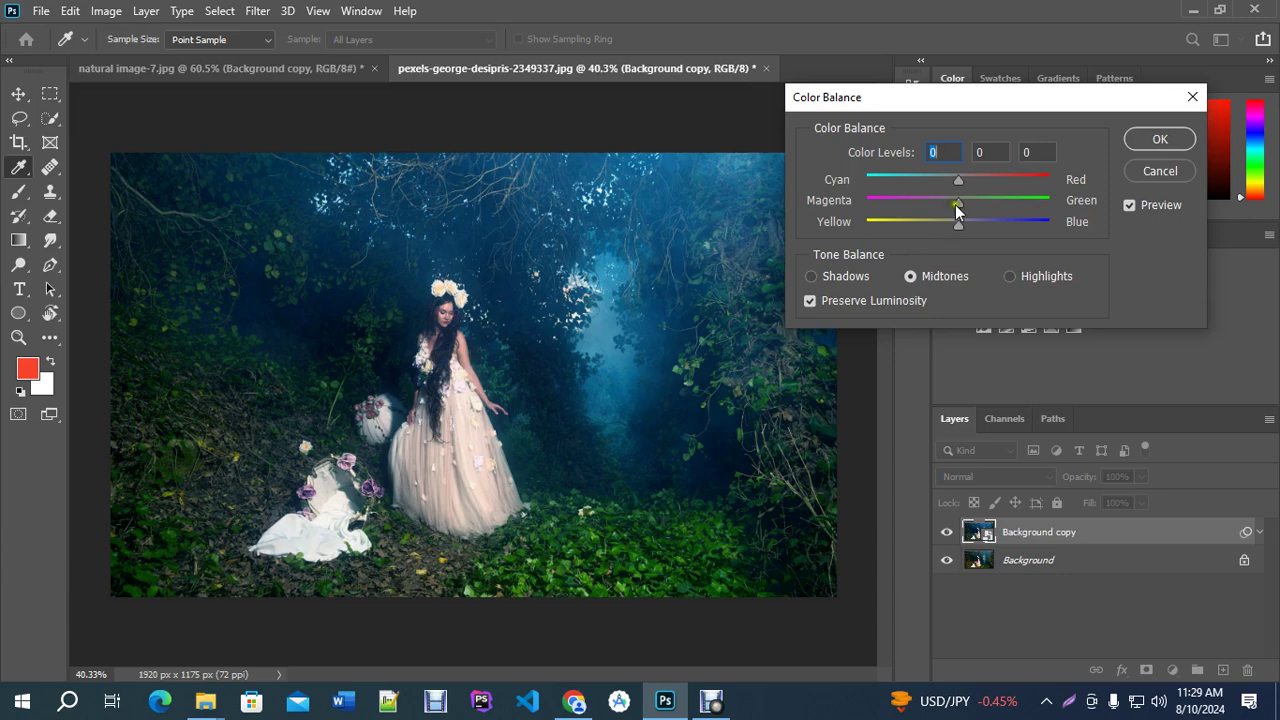
{"action": "left_click_drag", "start_coordinate": [957, 203], "coordinate": [949, 205]}
{"action": "left_click_drag", "start_coordinate": [1007, 201], "coordinate": [1020, 226]}
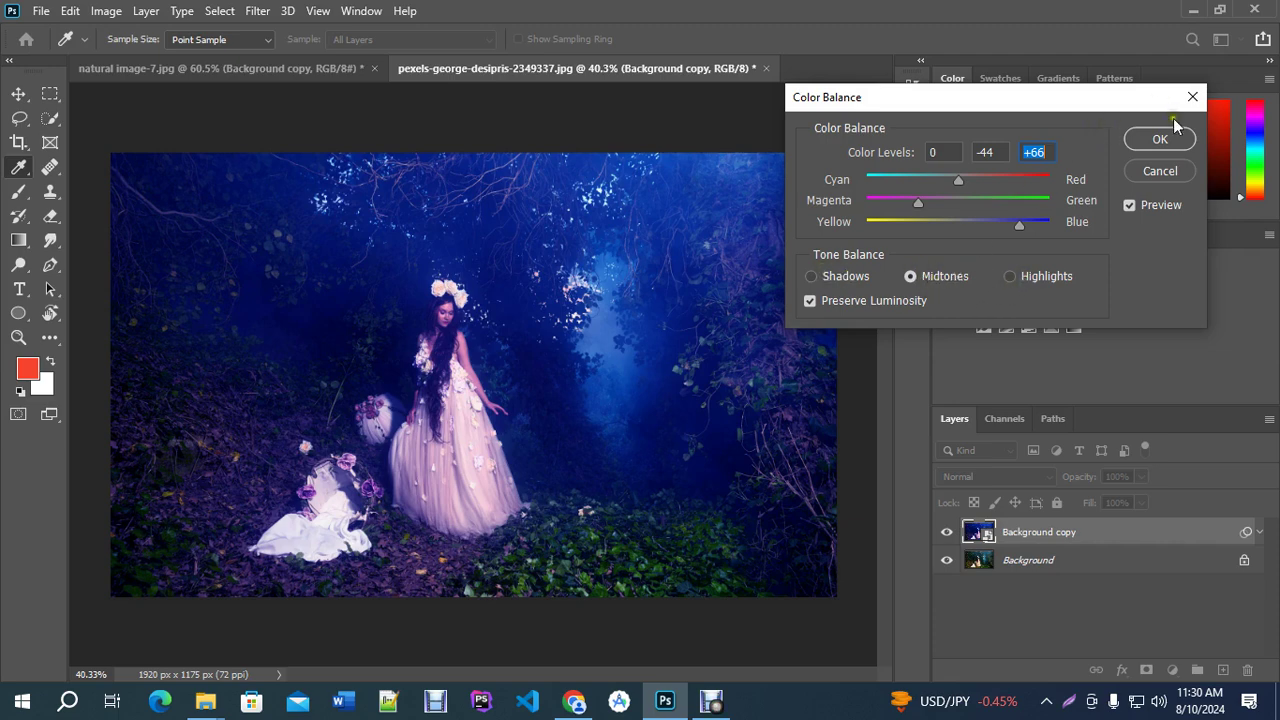
{"action": "left_click", "coordinate": [1160, 171]}
Preview the Black & White adjustment with the Default preset on the Background copy layer, without applying it.
{"action": "scroll", "coordinate": [340, 400], "scroll_direction": "up", "scroll_amount": 2, "text": "alt"}
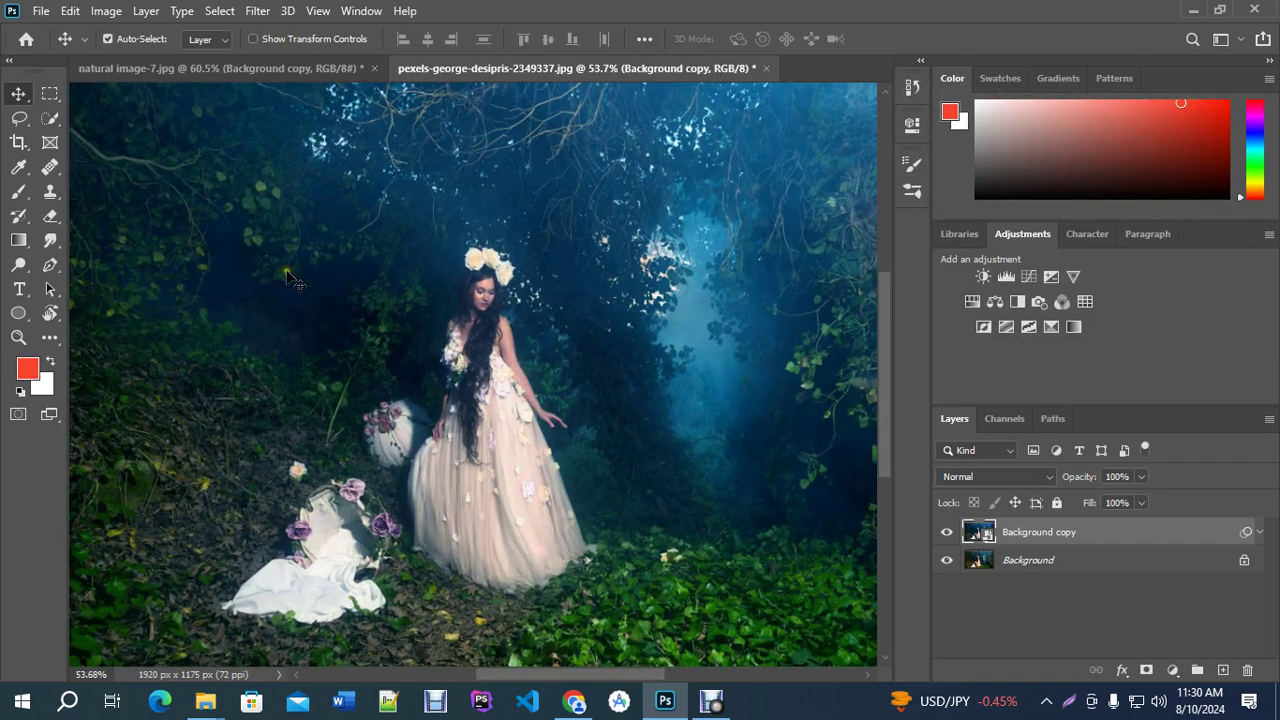
{"action": "left_click", "coordinate": [106, 10]}
{"action": "mouse_move", "coordinate": [138, 59]}
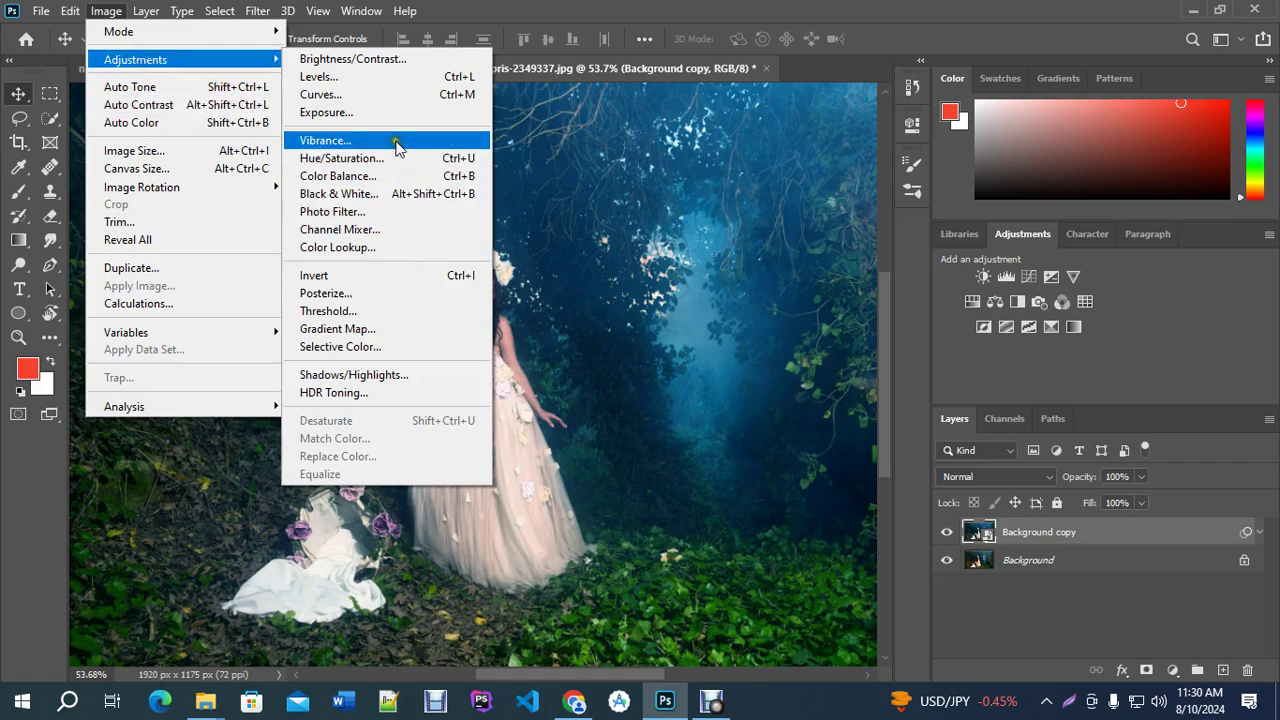
{"action": "left_click", "coordinate": [348, 197]}
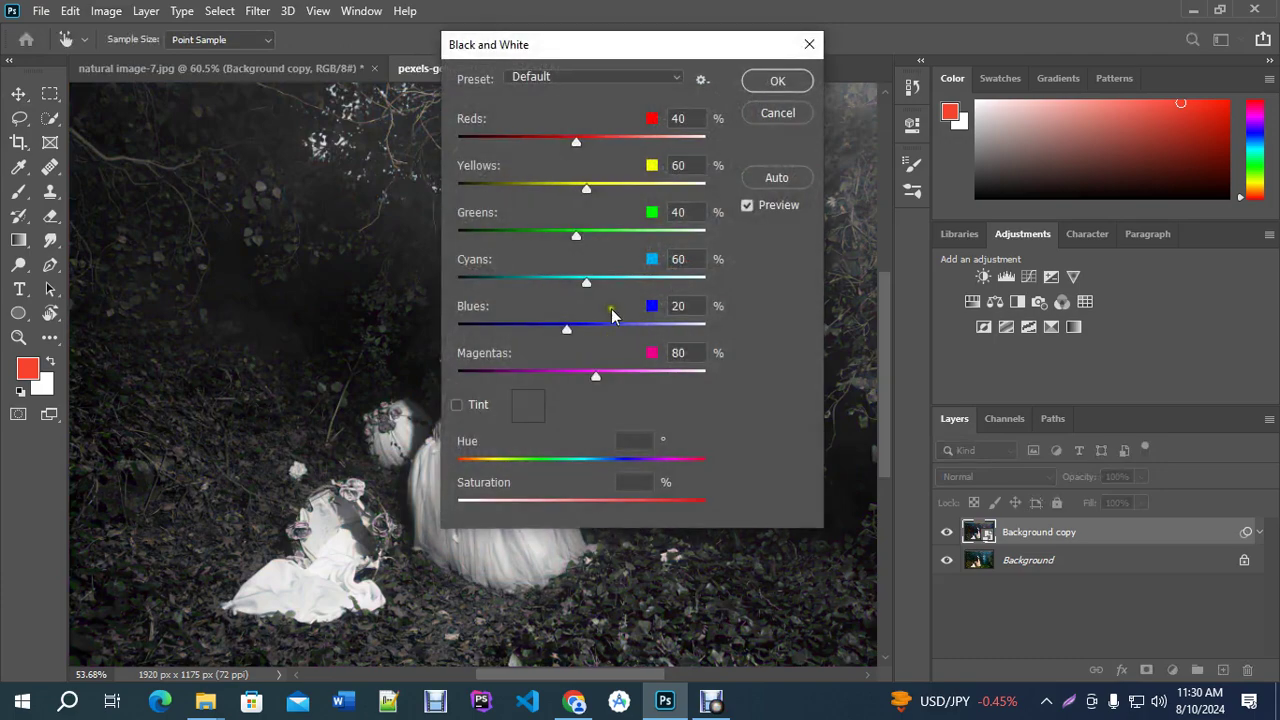
{"action": "left_click_drag", "start_coordinate": [596, 44], "coordinate": [857, 65]}
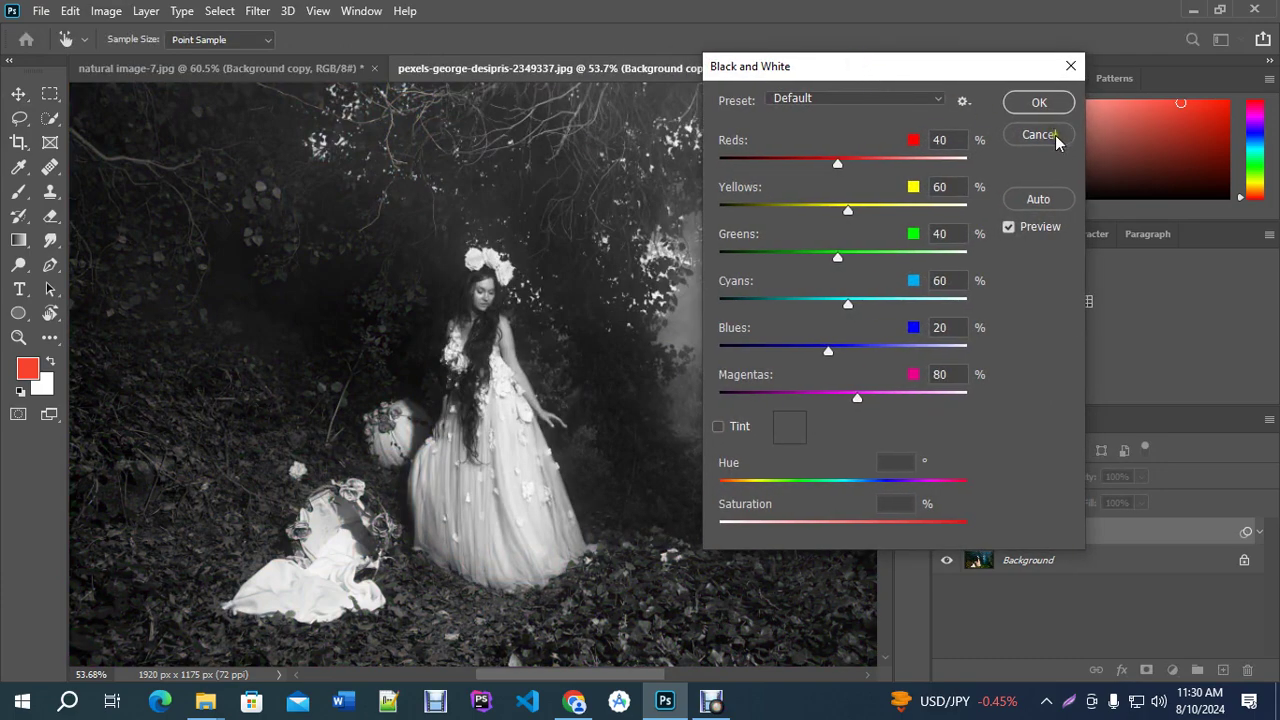
{"action": "left_click", "coordinate": [1038, 134]}
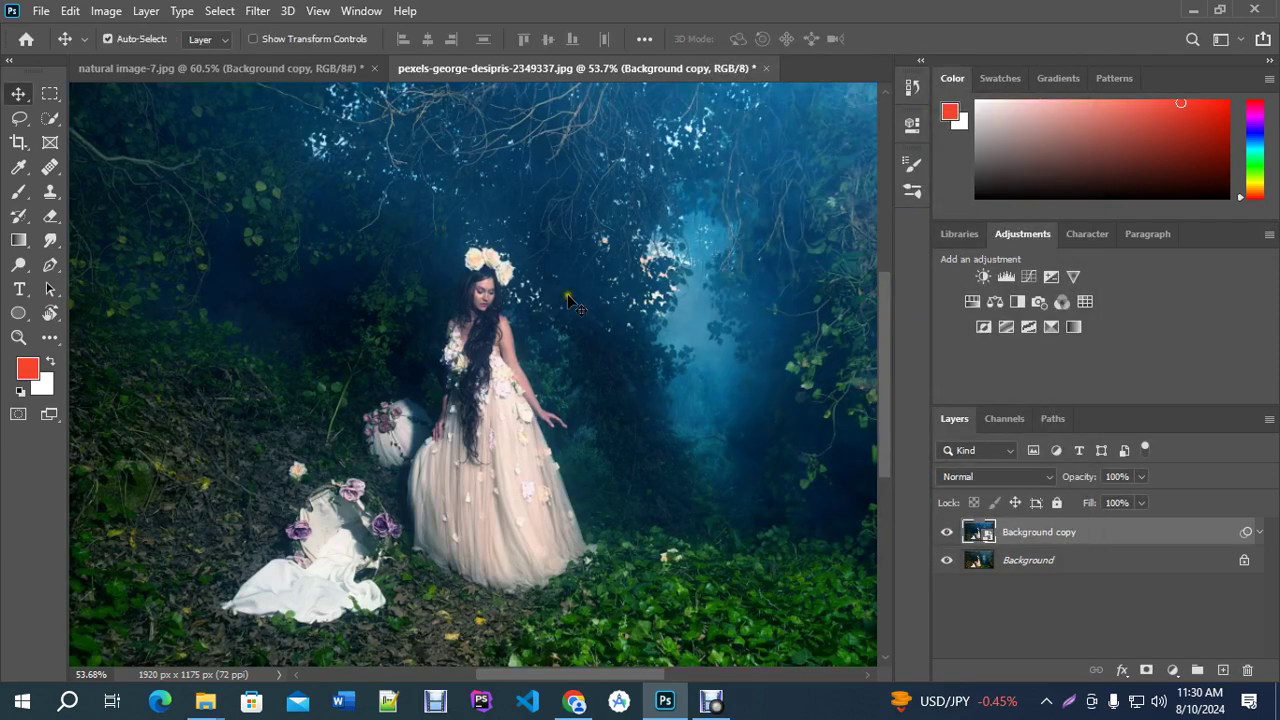
Start a new document setup and display the available color modes.
{"action": "scroll", "coordinate": [540, 355], "scroll_direction": "up", "scroll_amount": 2}
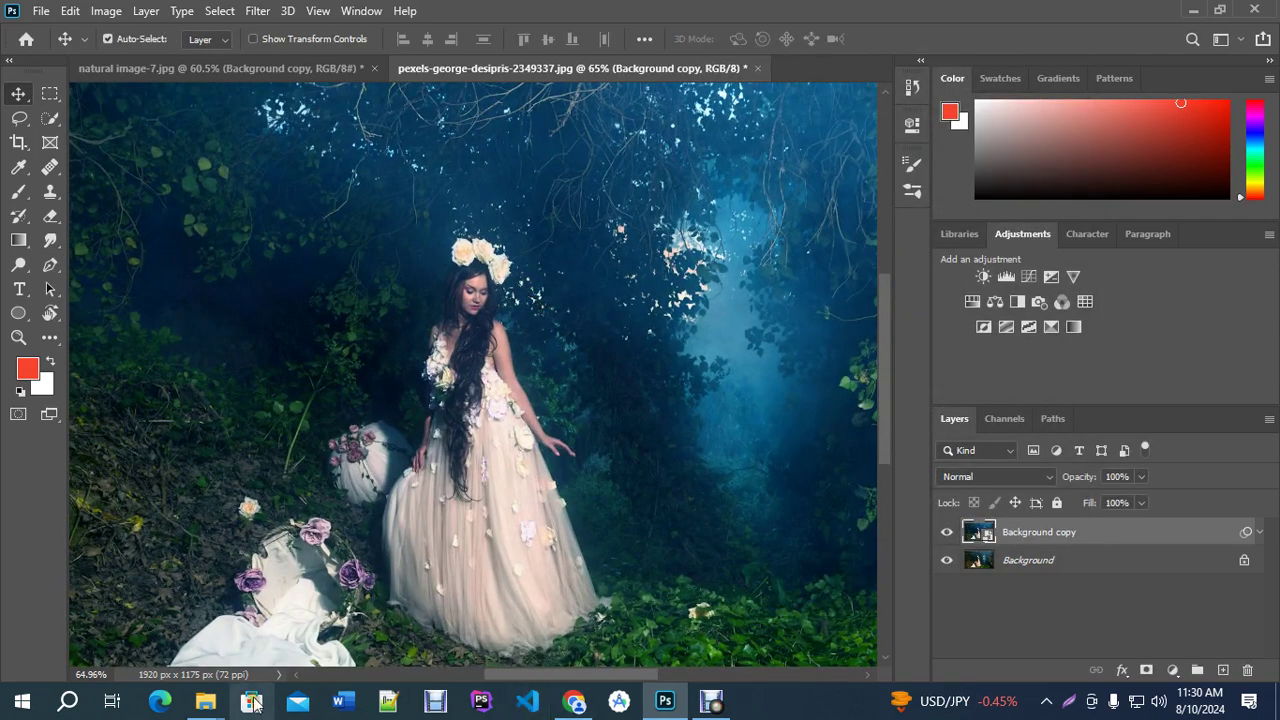
{"action": "key", "text": "ctrl+n"}
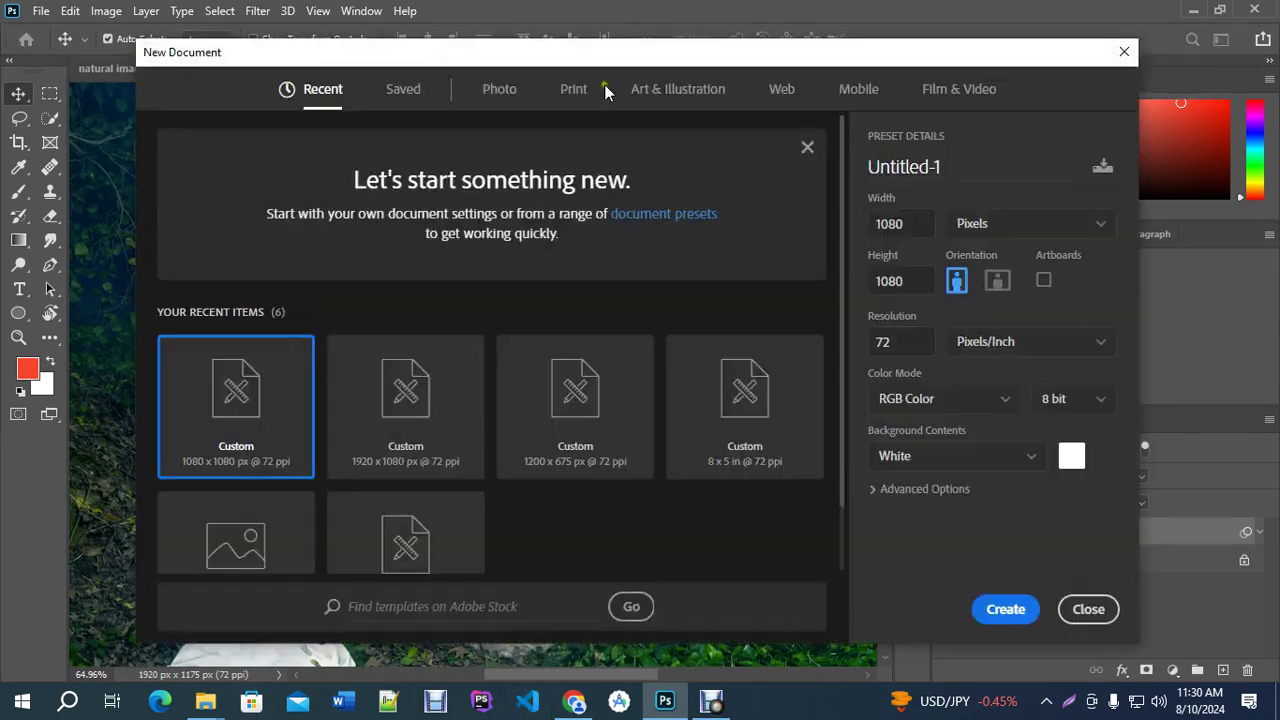
{"action": "left_click", "coordinate": [930, 400]}
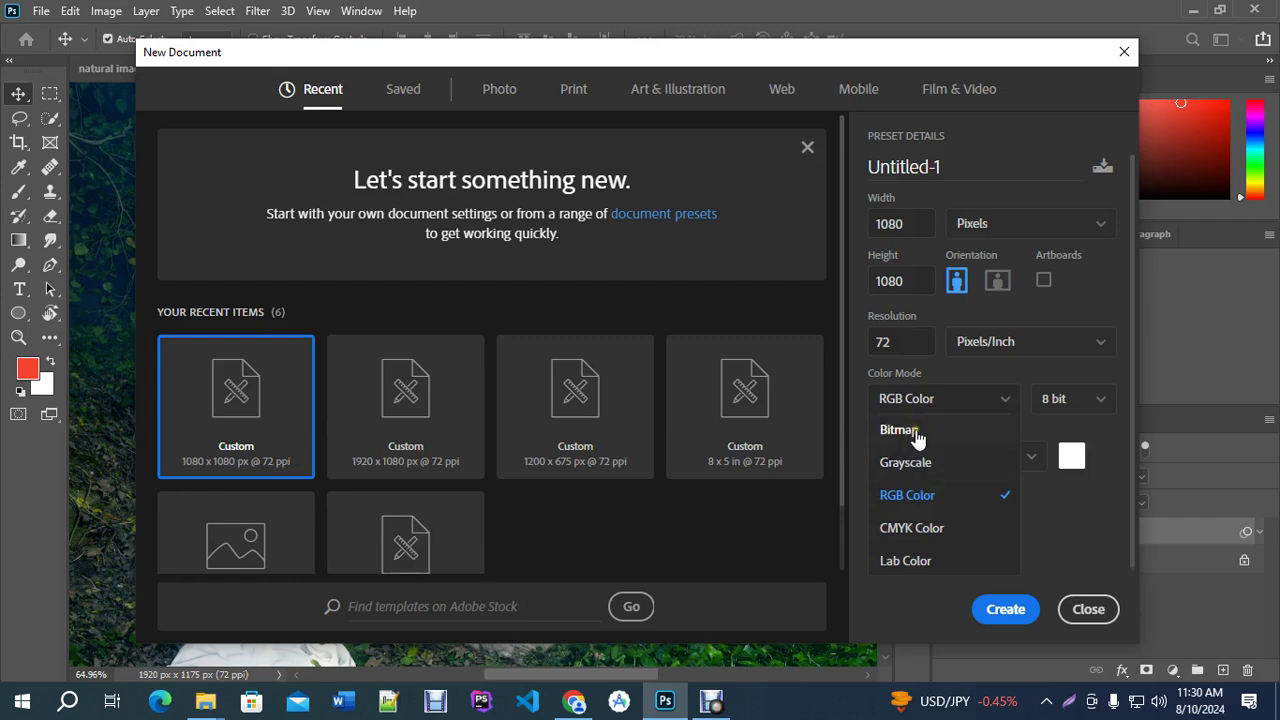
Switch to Chrome, search Google Images for "bitmap image" and open the dotted black-and-white eye picture from Adobe Community.
{"action": "left_click", "coordinate": [574, 701]}
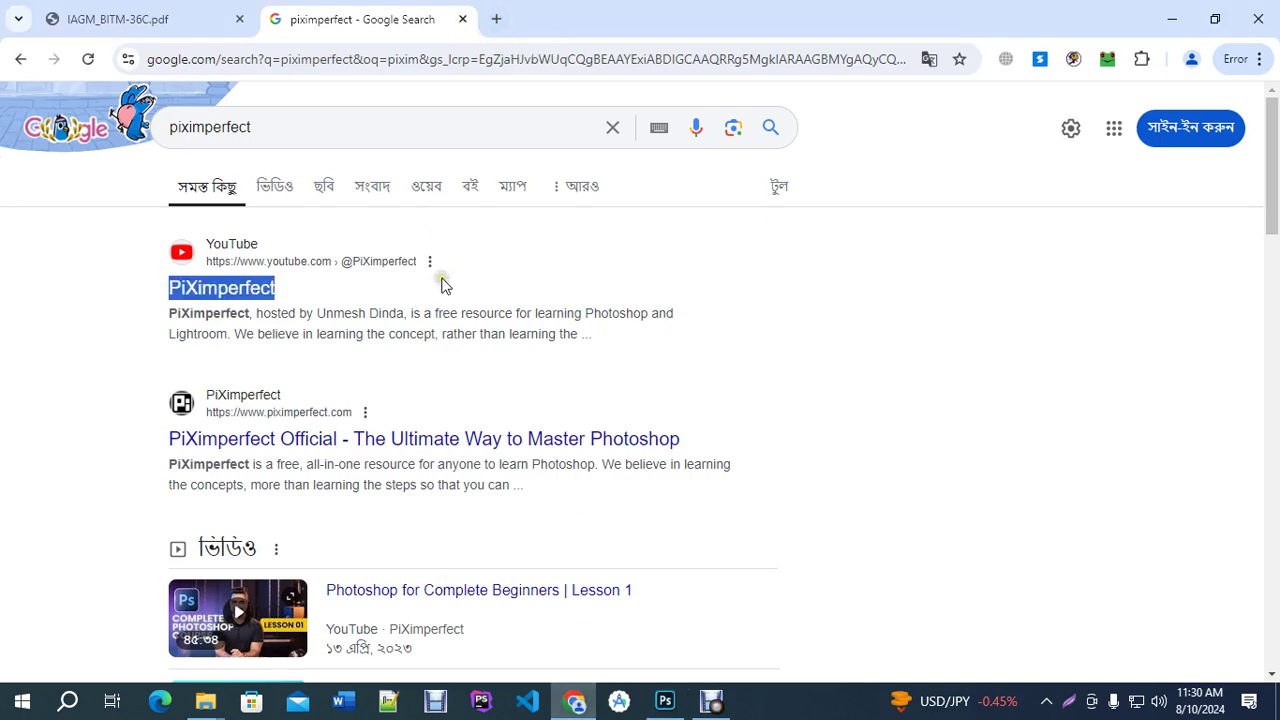
{"action": "left_click", "coordinate": [319, 126]}
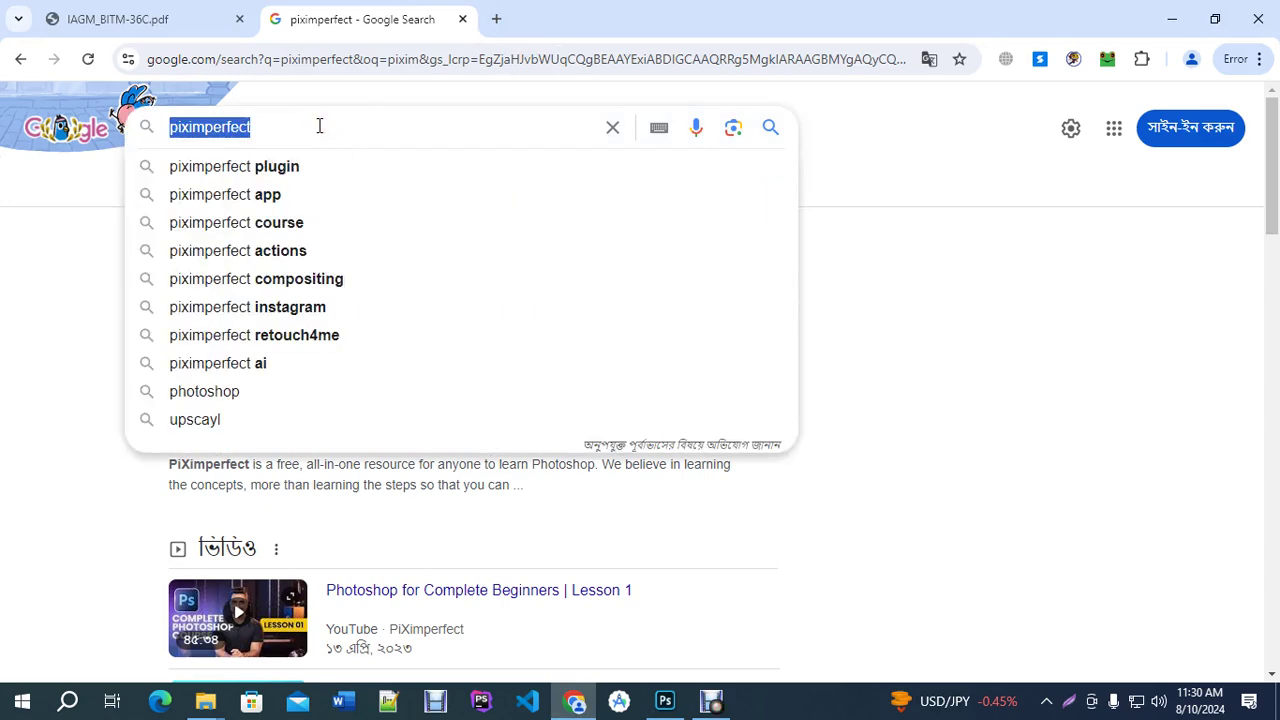
{"action": "type", "text": "bitm"}
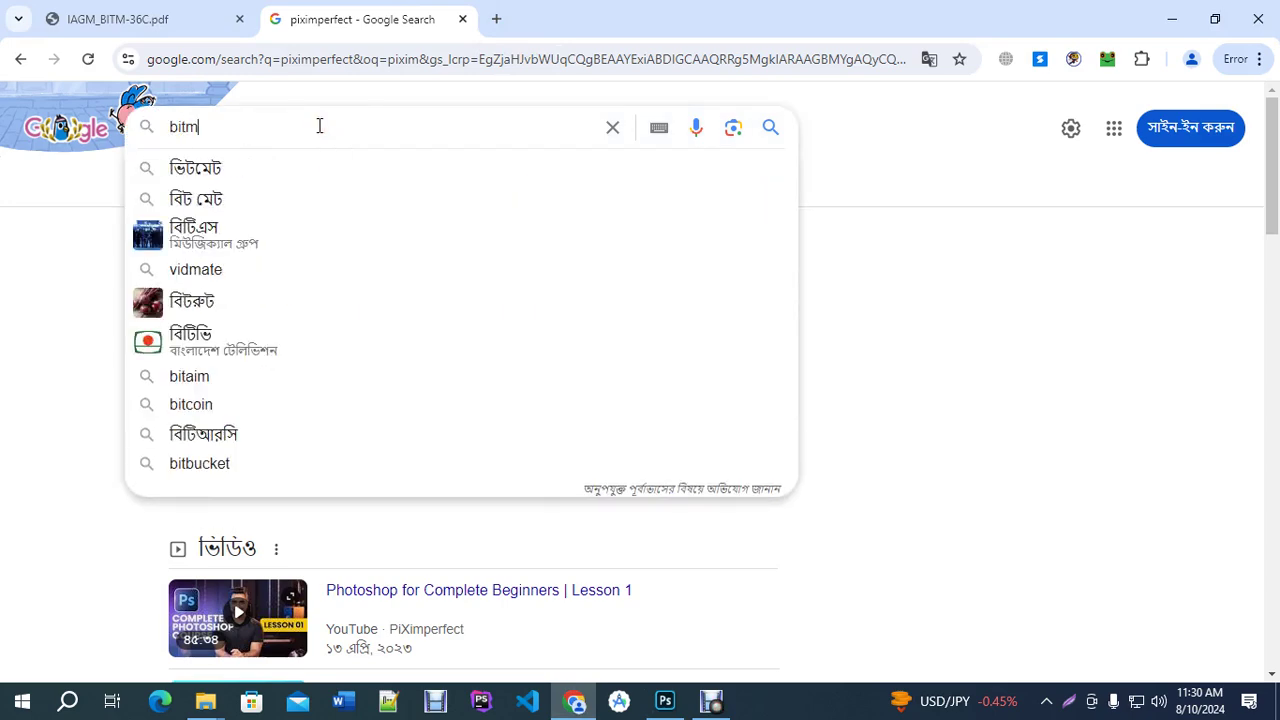
{"action": "type", "text": "ap image"}
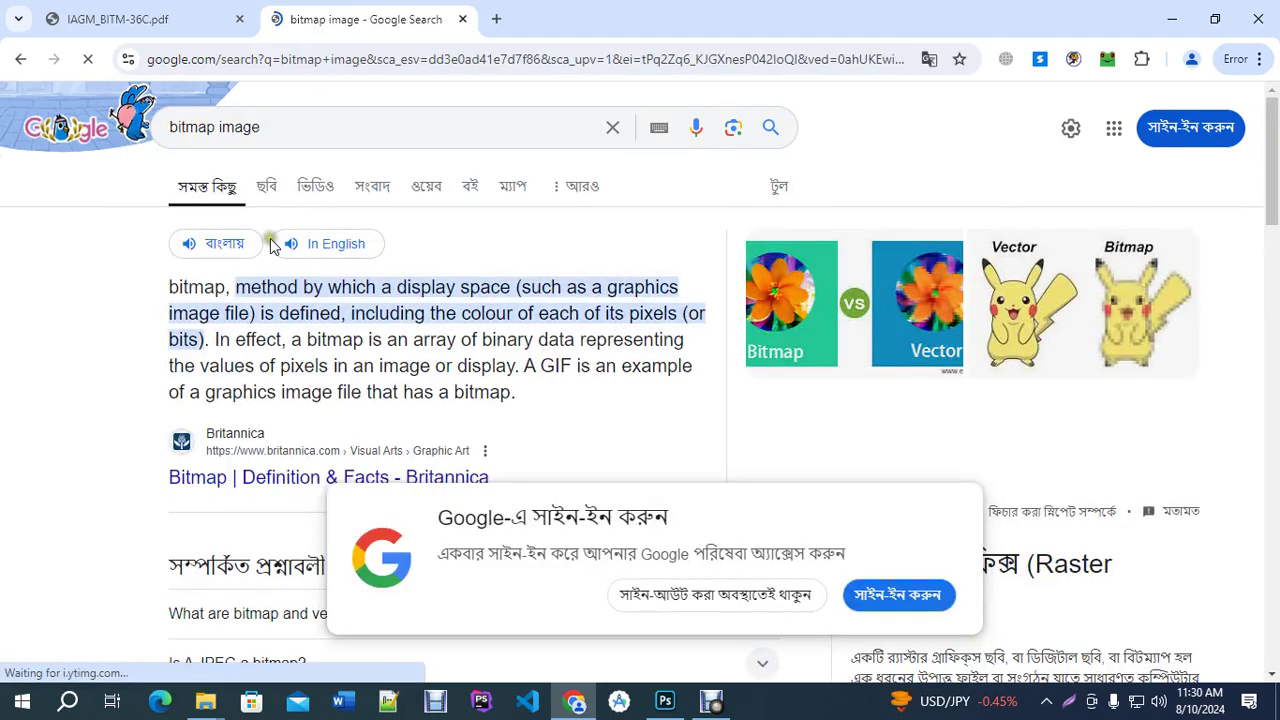
{"action": "left_click", "coordinate": [270, 188]}
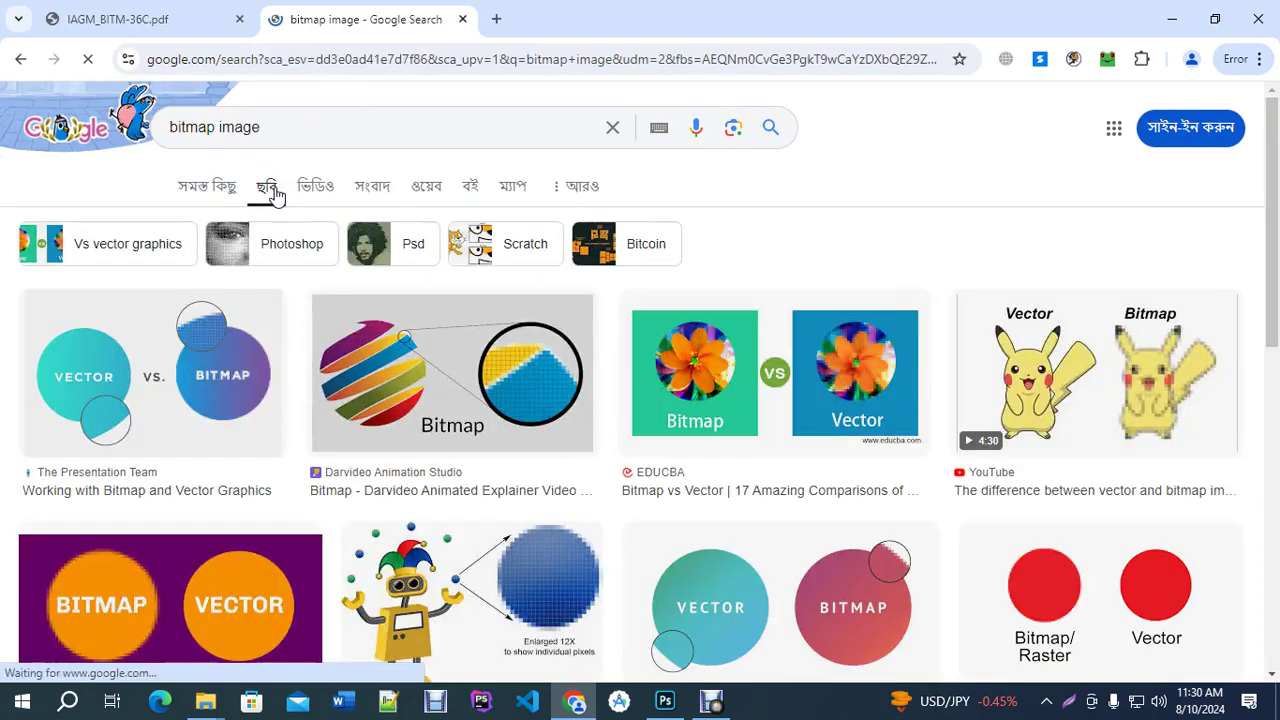
{"action": "scroll", "coordinate": [526, 429], "scroll_direction": "down", "scroll_amount": 9}
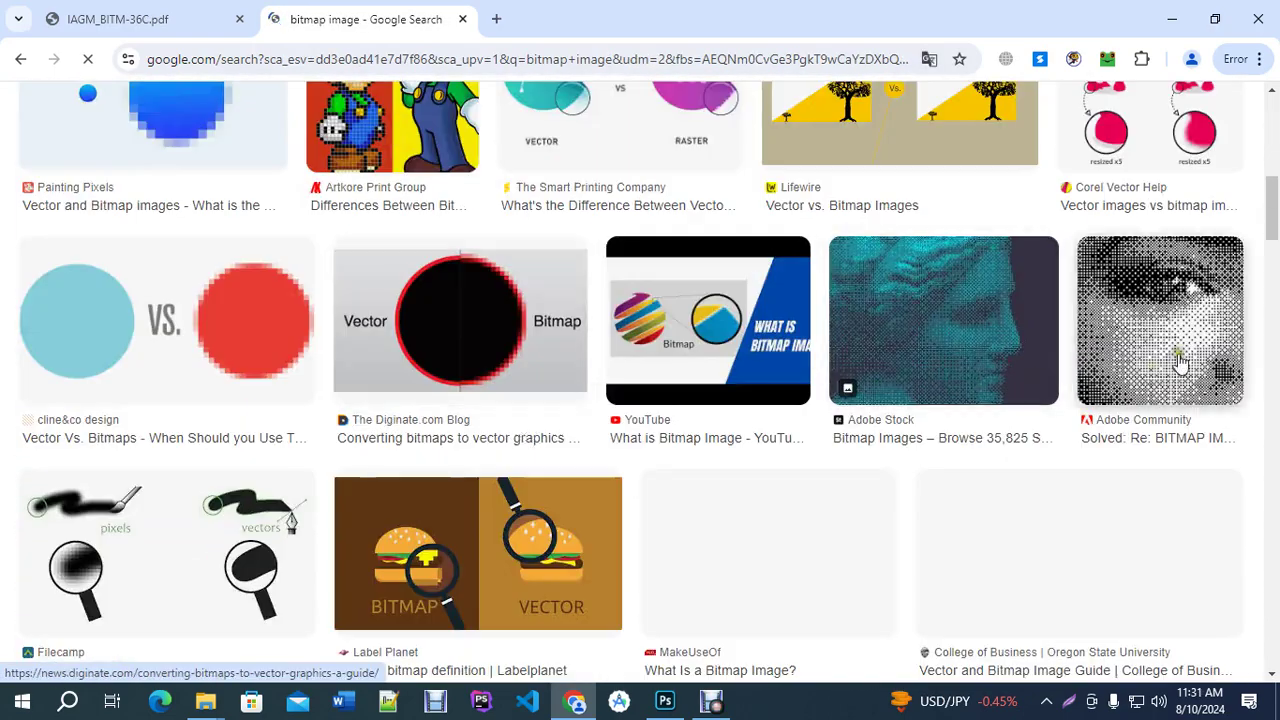
{"action": "left_click", "coordinate": [1177, 352]}
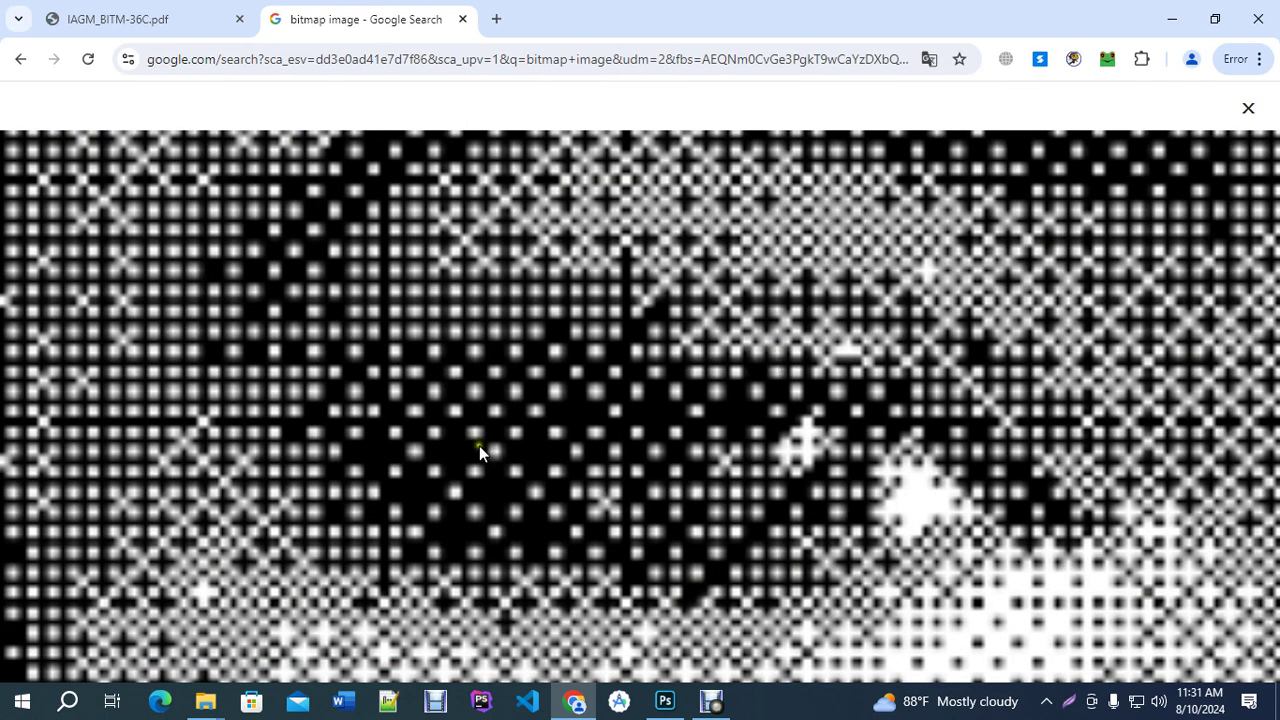
Return to Photoshop and try the Grayscale color mode in the new document setup, closing it without creating a document.
{"action": "left_click", "coordinate": [665, 700]}
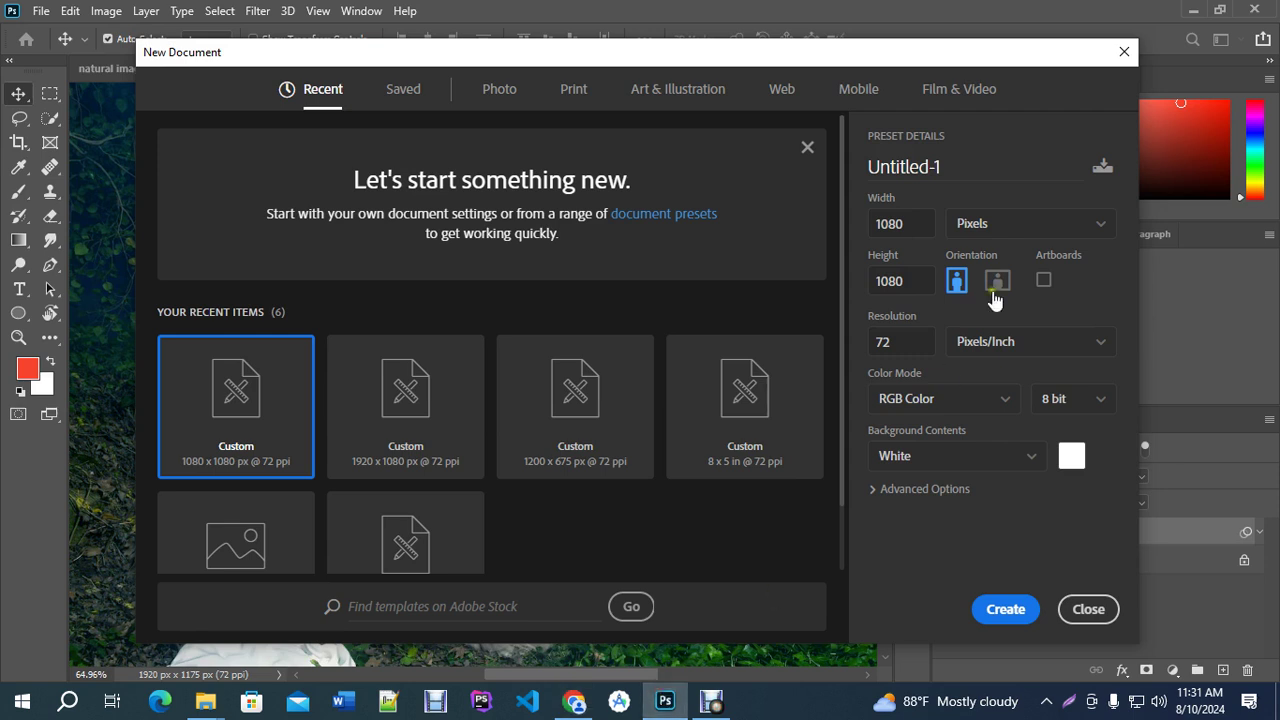
{"action": "left_click", "coordinate": [930, 408]}
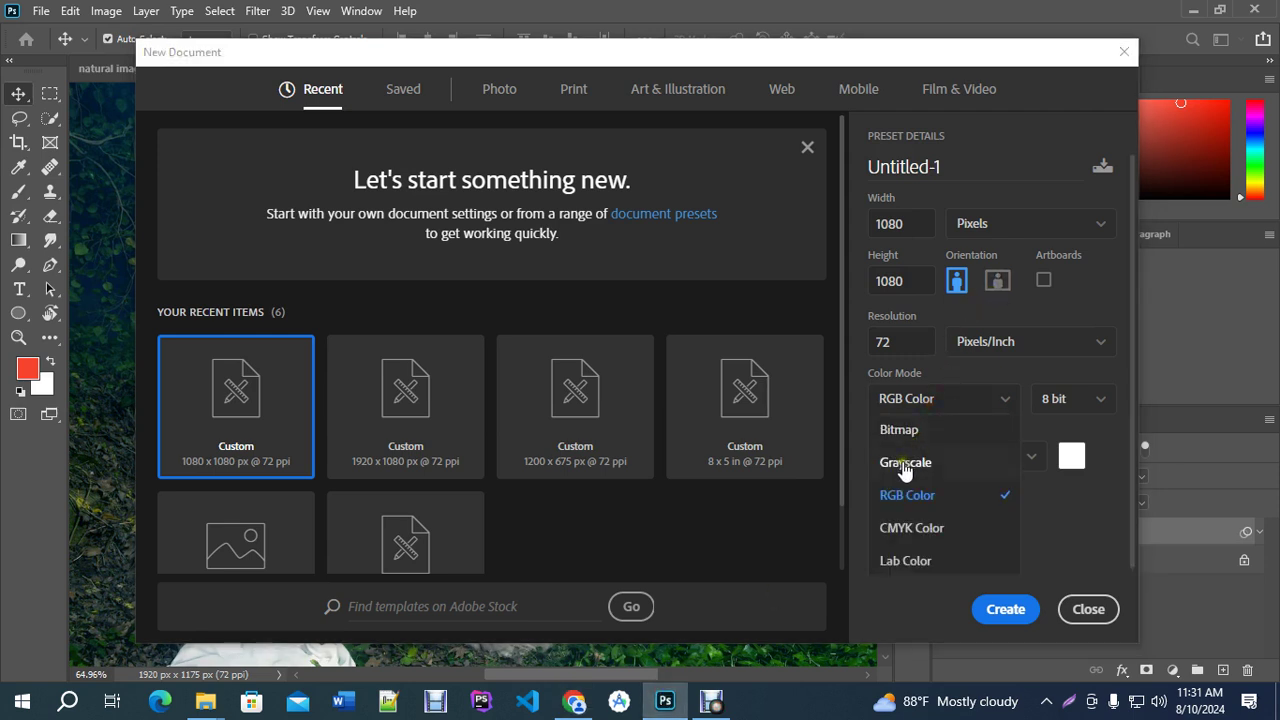
{"action": "left_click", "coordinate": [906, 465]}
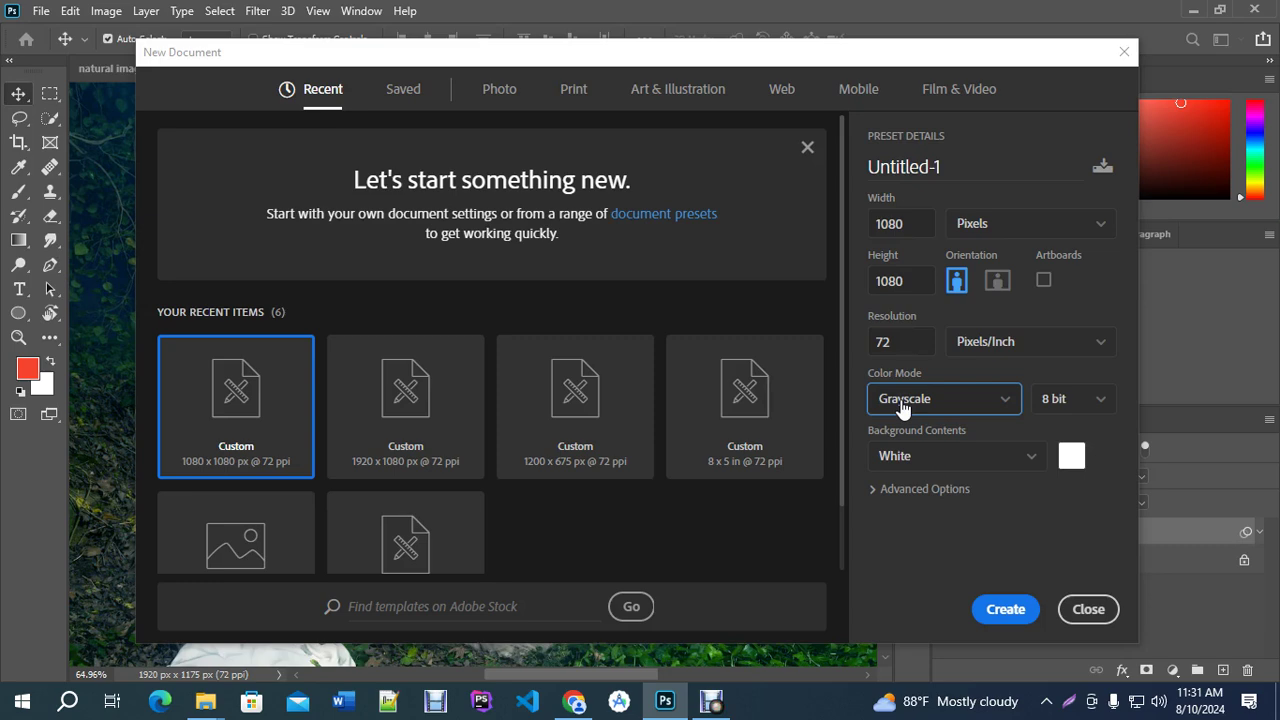
{"action": "left_click", "coordinate": [1088, 609]}
Preview Hue/Saturation with Saturation at -100 on the Background copy layer, without applying it.
{"action": "scroll", "coordinate": [566, 345], "scroll_direction": "down", "scroll_amount": 2}
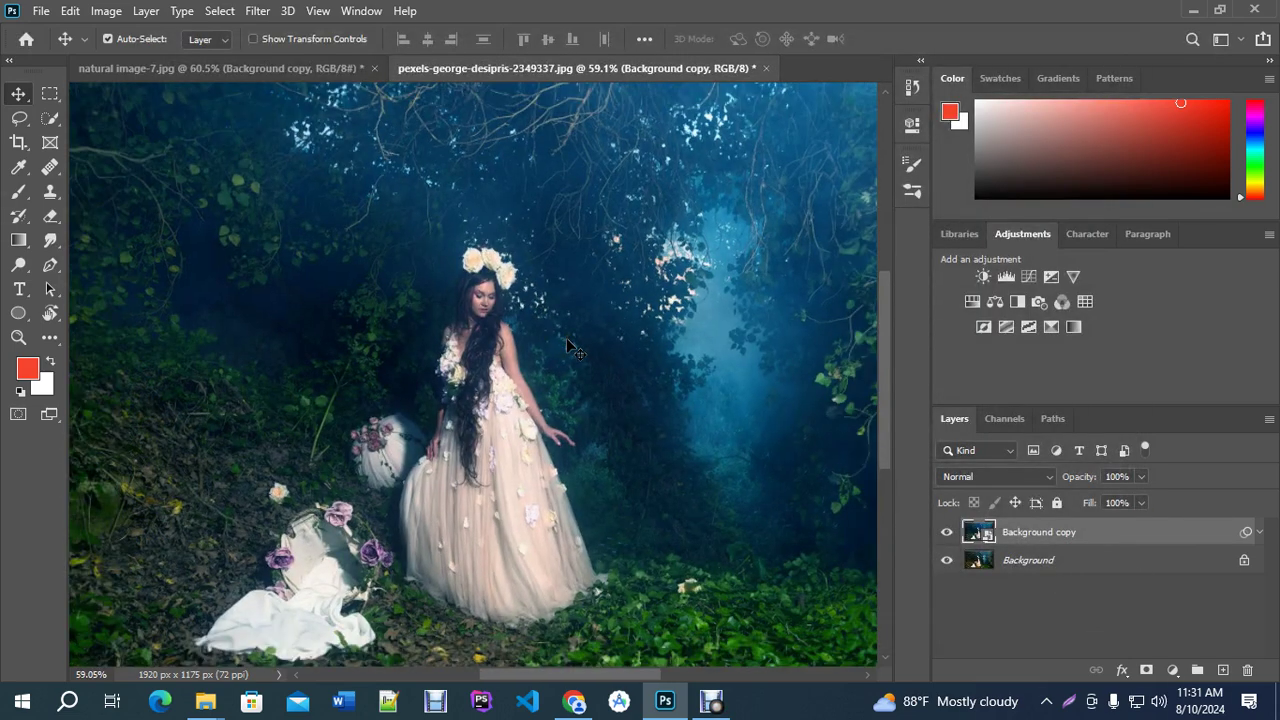
{"action": "key", "text": "ctrl+u"}
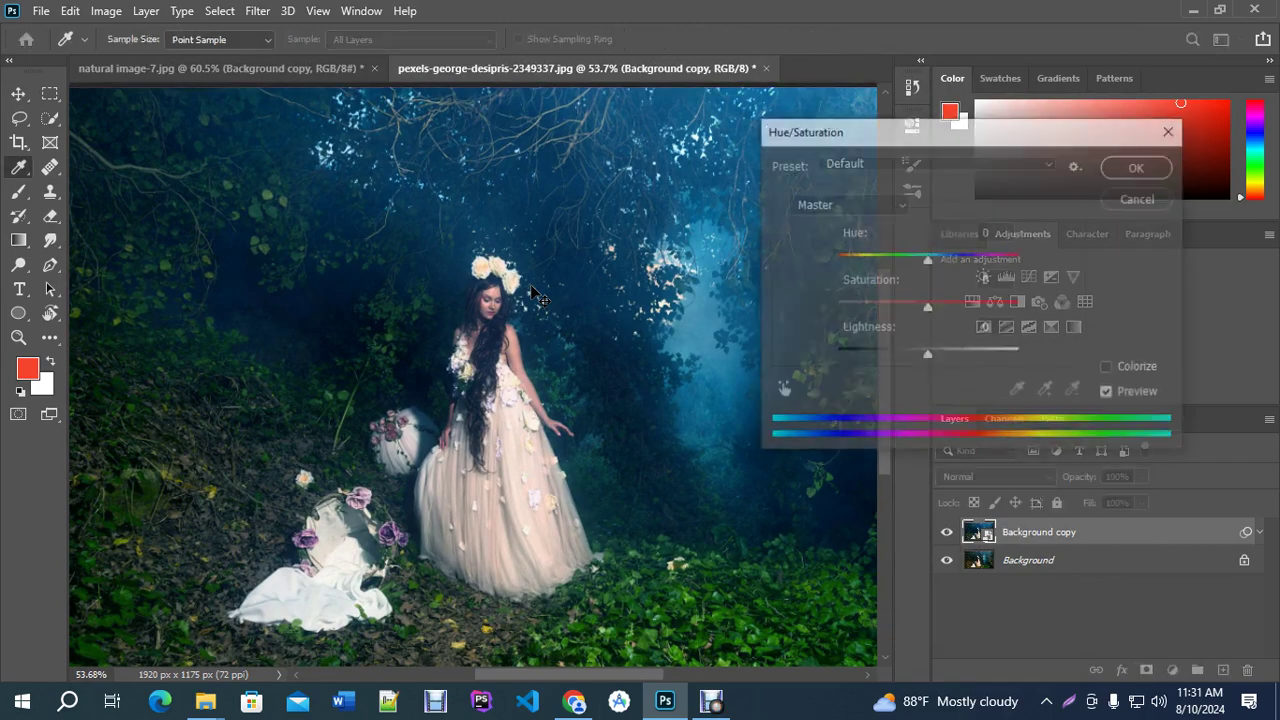
{"action": "left_click_drag", "start_coordinate": [879, 131], "coordinate": [991, 123]}
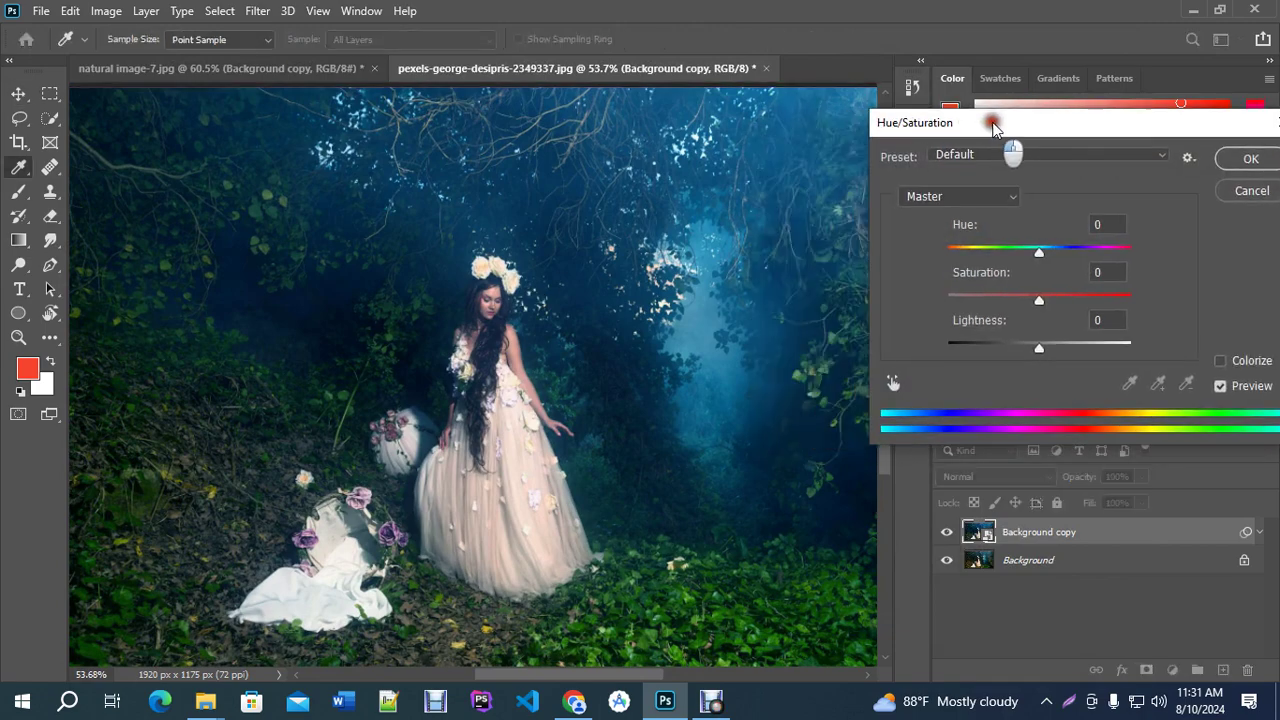
{"action": "left_click_drag", "start_coordinate": [1039, 300], "coordinate": [923, 294]}
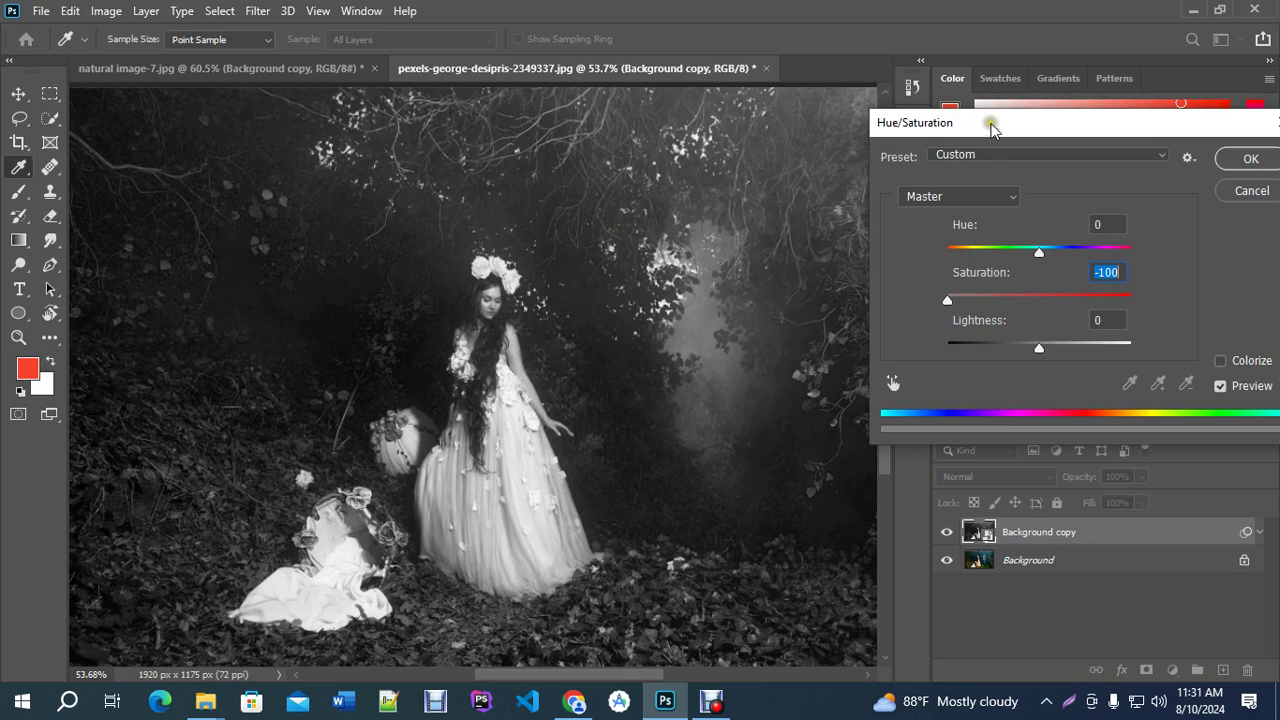
{"action": "left_click_drag", "start_coordinate": [986, 123], "coordinate": [634, 91]}
{"action": "left_click", "coordinate": [906, 162]}
{"action": "key", "text": "v"}
Try the Black & White adjustment with Reds at 104% and Yellows at 209% on the Background copy layer, cancelling it.
{"action": "left_click", "coordinate": [106, 11]}
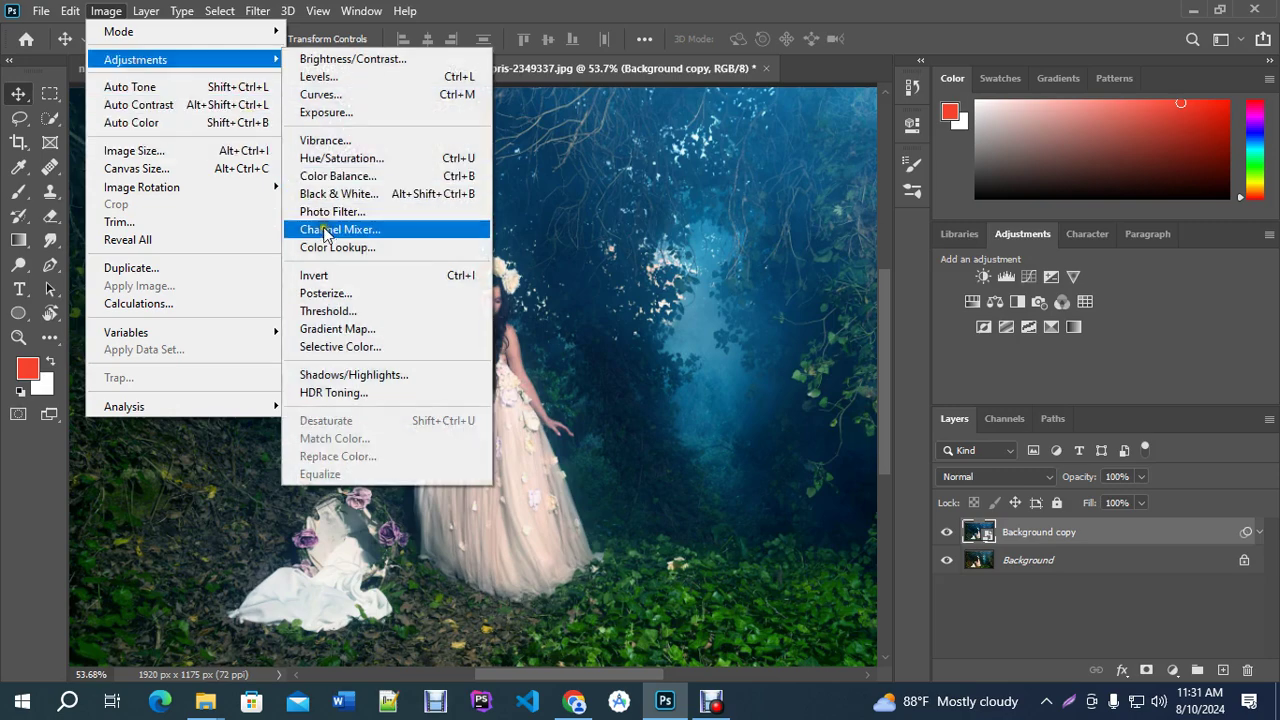
{"action": "left_click", "coordinate": [352, 196]}
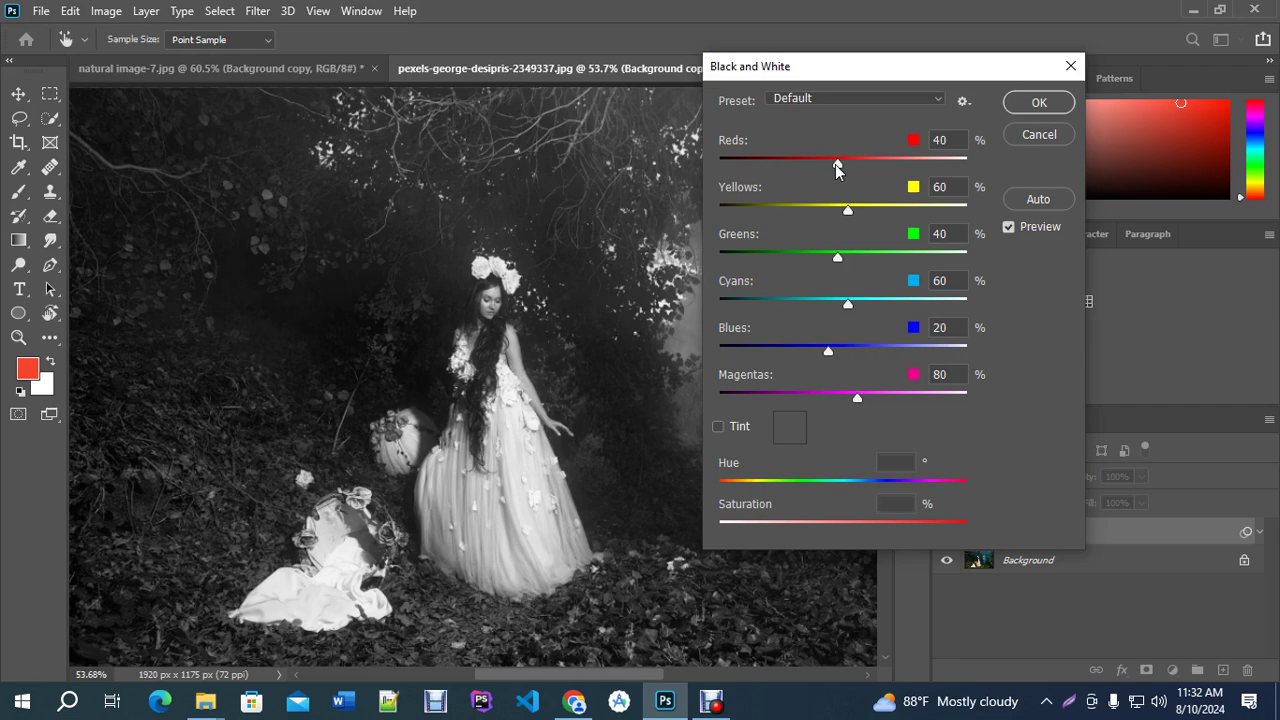
{"action": "left_click_drag", "start_coordinate": [837, 165], "coordinate": [922, 215]}
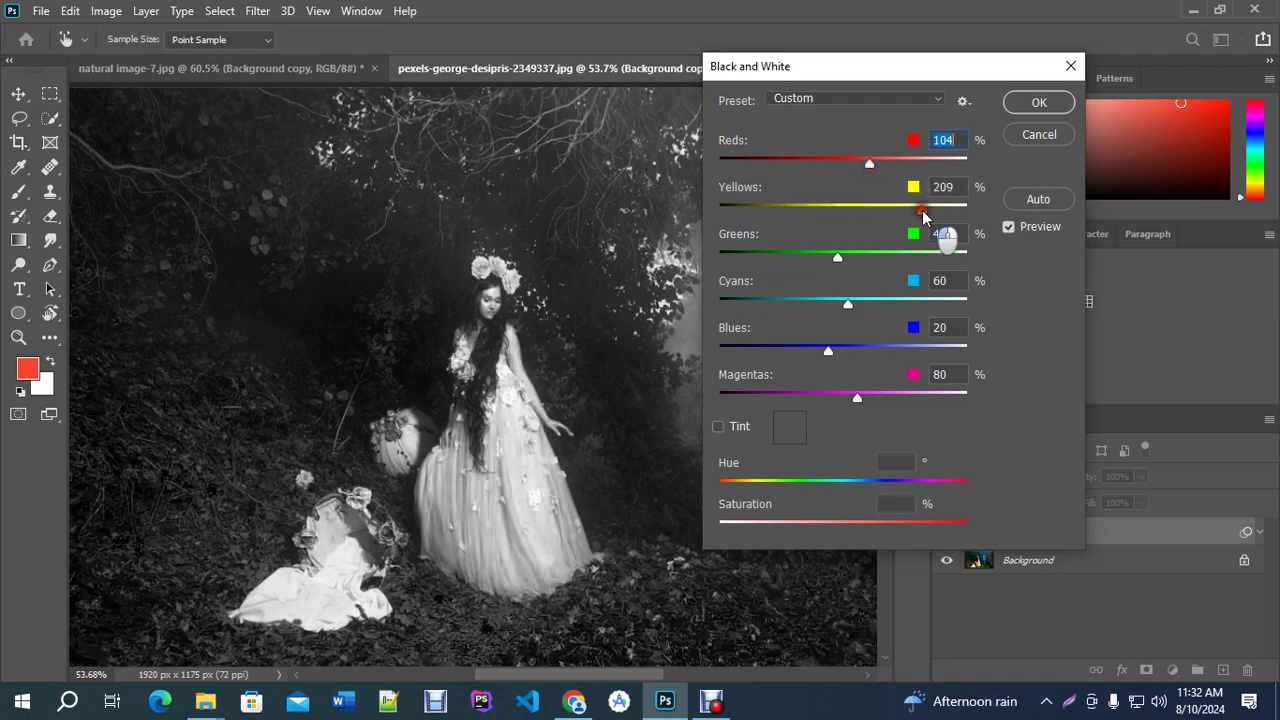
{"action": "left_click", "coordinate": [1050, 137]}
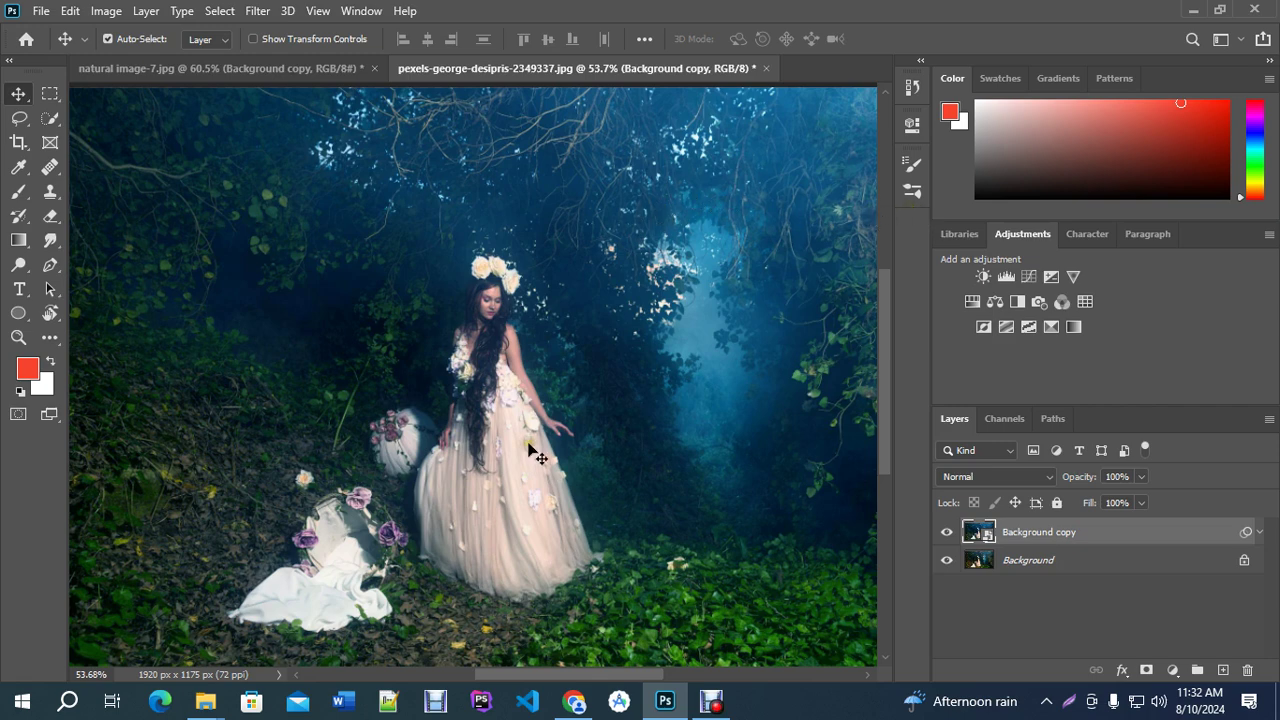
Preview a Photo Filter with a custom magenta color at 100% density on the Background copy layer, without applying it.
{"action": "scroll", "coordinate": [528, 449], "scroll_direction": "up", "scroll_amount": 1}
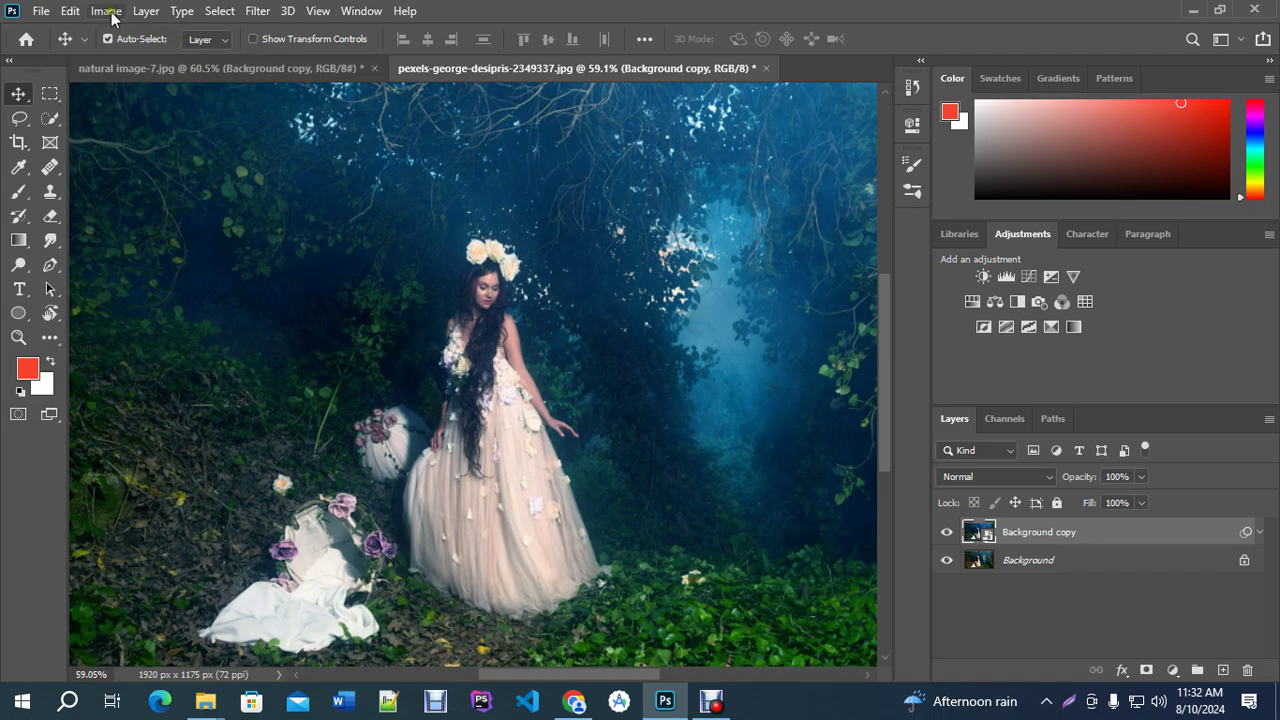
{"action": "left_click", "coordinate": [106, 11]}
{"action": "mouse_move", "coordinate": [128, 59]}
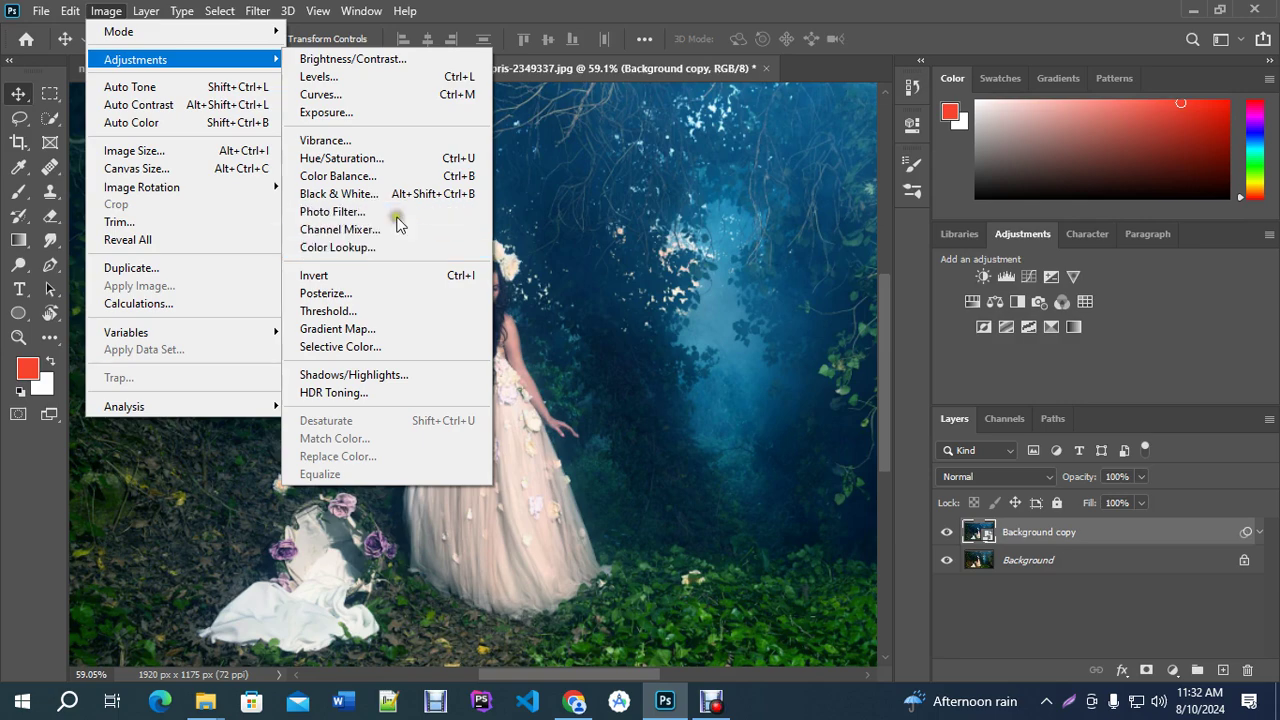
{"action": "left_click", "coordinate": [332, 211]}
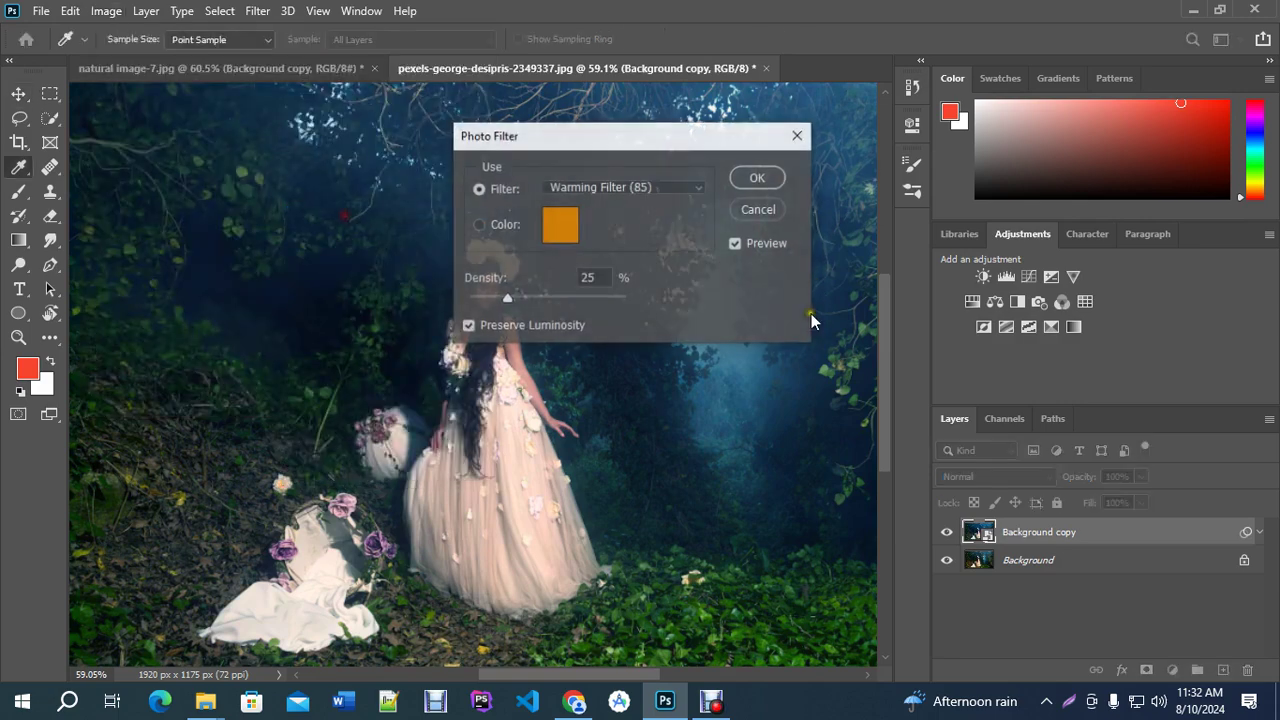
{"action": "left_click_drag", "start_coordinate": [565, 136], "coordinate": [956, 129]}
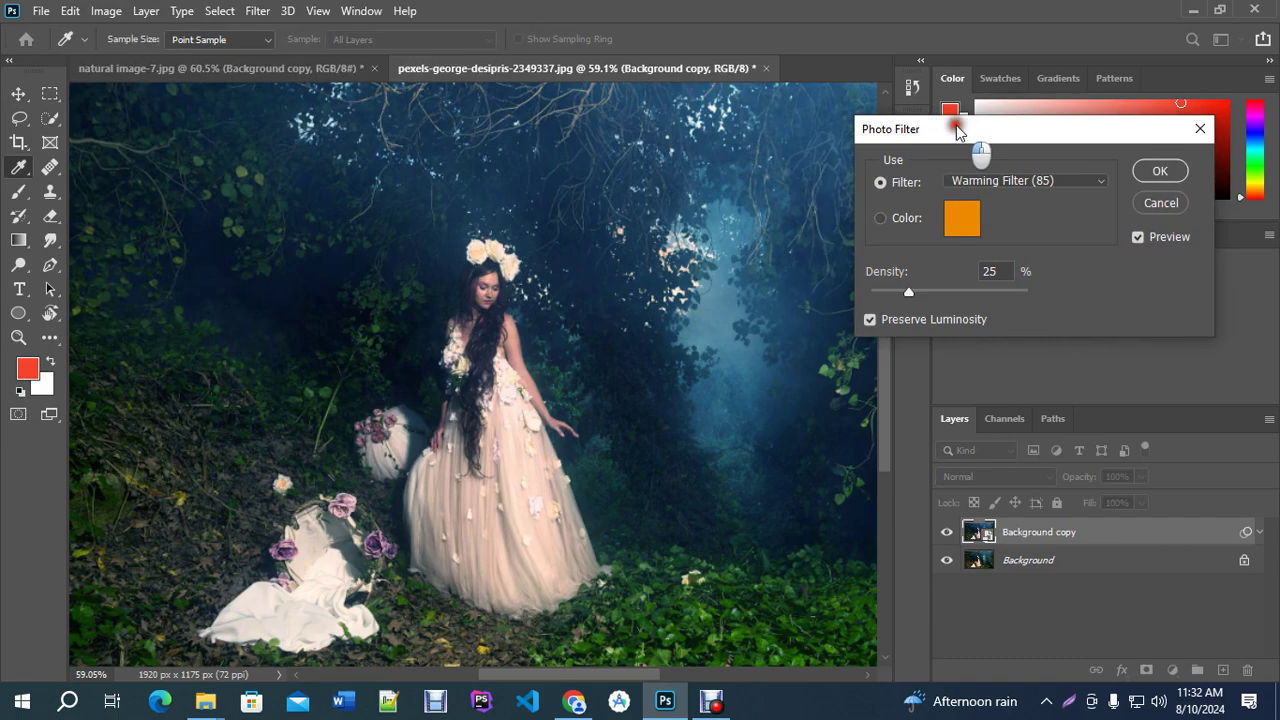
{"action": "left_click", "coordinate": [960, 218]}
{"action": "left_click", "coordinate": [872, 348]}
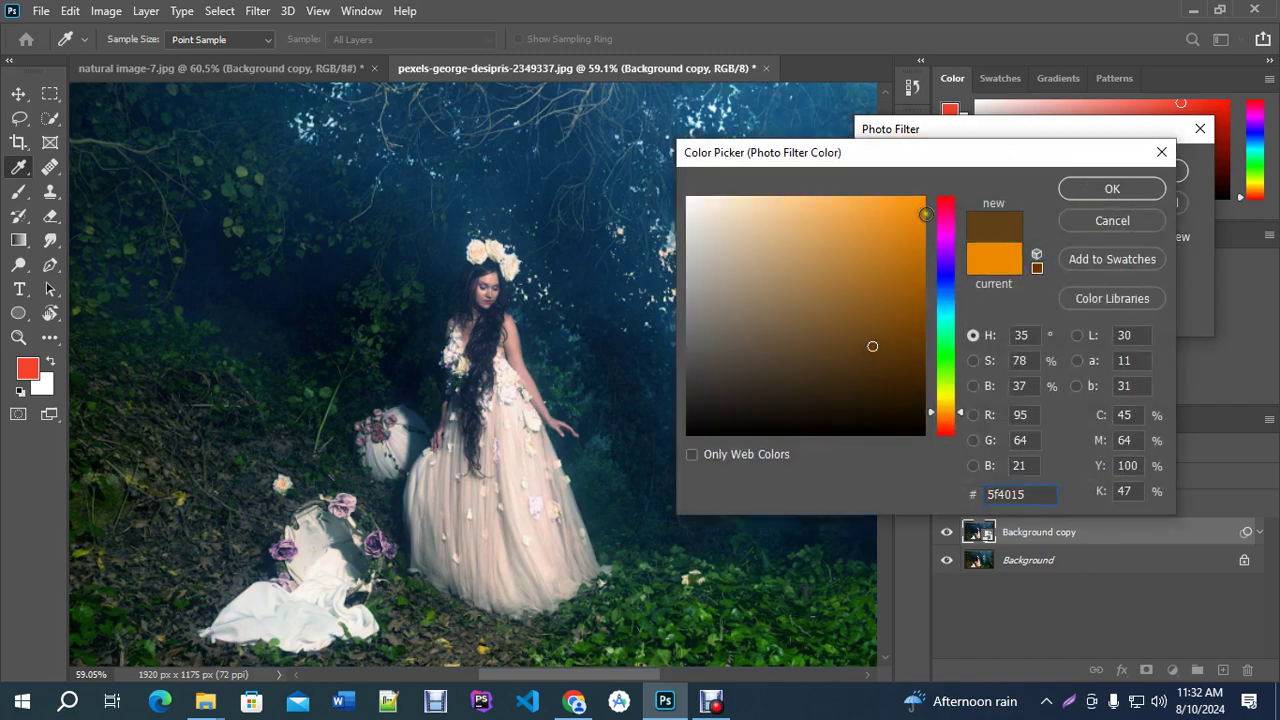
{"action": "left_click", "coordinate": [925, 197]}
{"action": "left_click_drag", "start_coordinate": [946, 285], "coordinate": [945, 236]}
{"action": "left_click", "coordinate": [915, 207]}
{"action": "left_click", "coordinate": [1112, 190]}
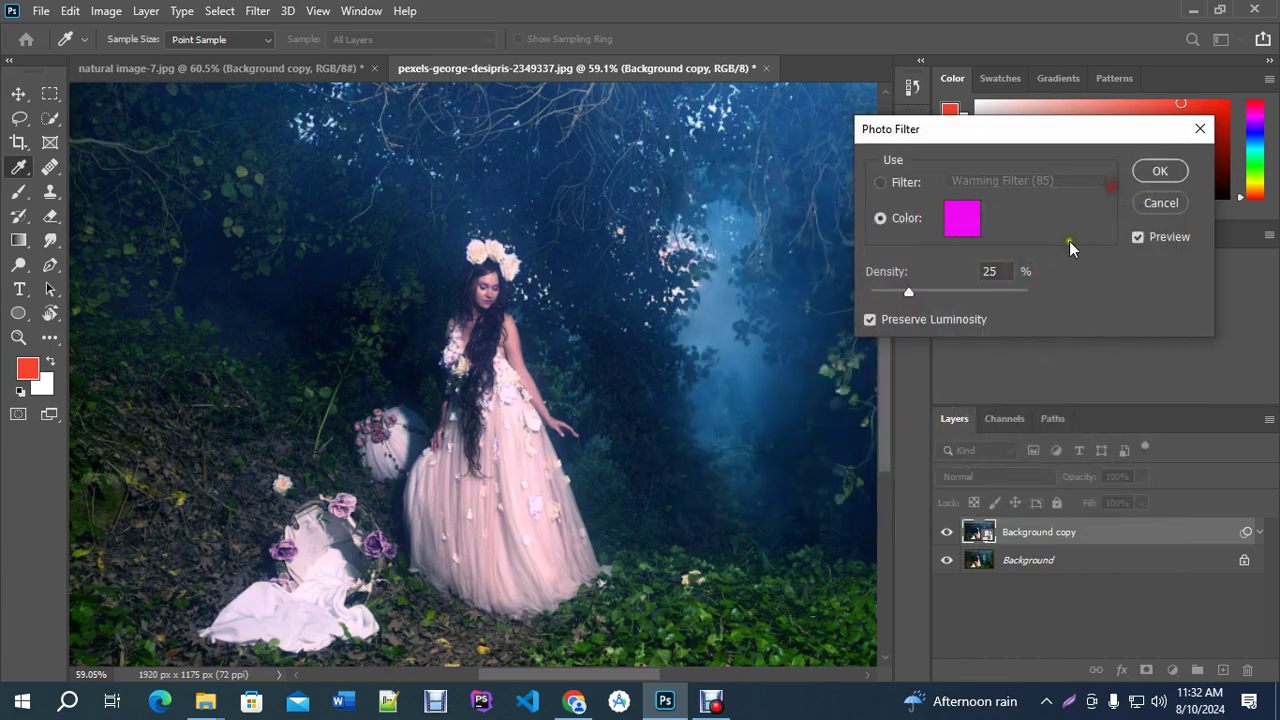
{"action": "left_click_drag", "start_coordinate": [909, 291], "coordinate": [1014, 289]}
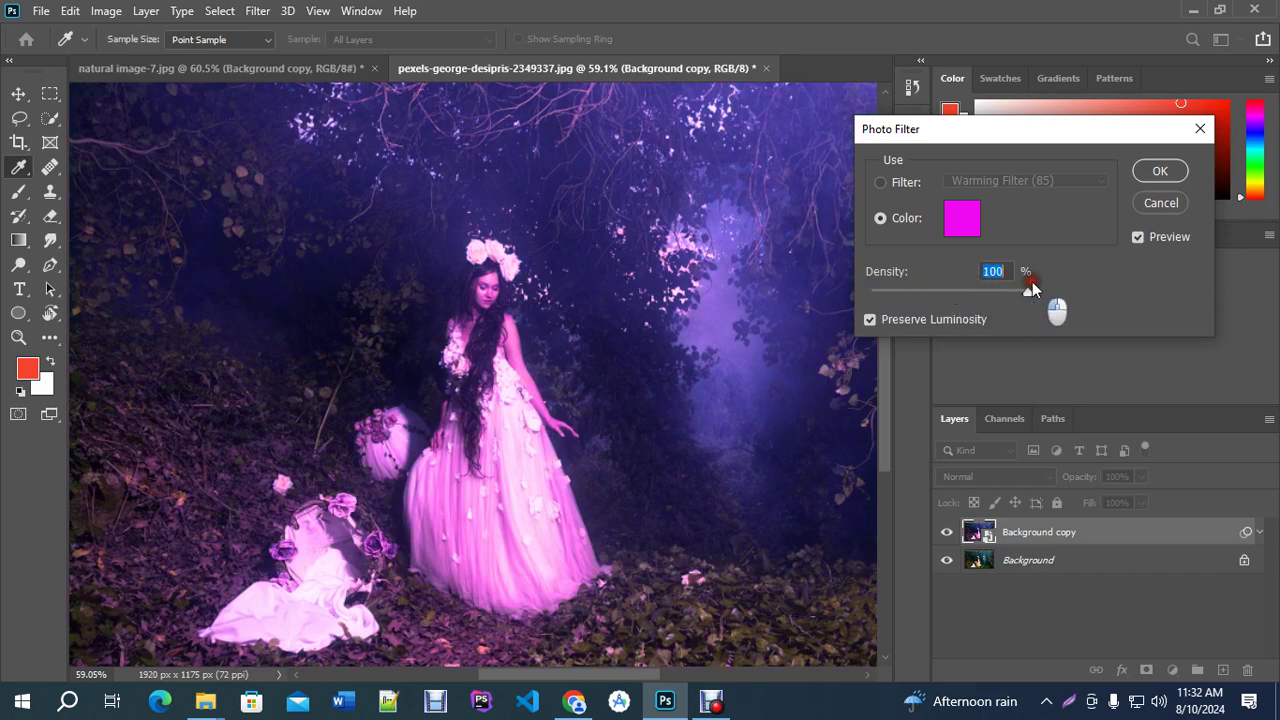
{"action": "left_click", "coordinate": [1163, 203]}
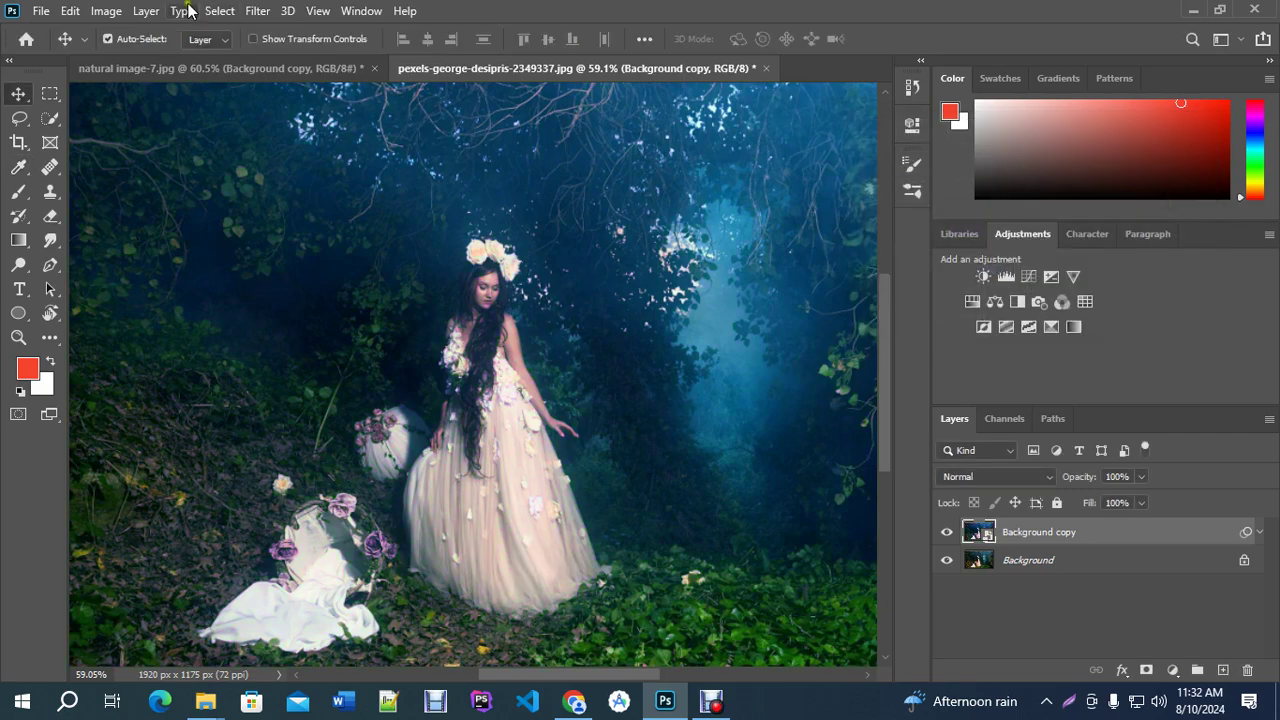
Try the Channel Mixer on the Red output channel with Red -34%, Green -46% and Blue -147%, and undo it.
{"action": "left_click", "coordinate": [106, 11]}
{"action": "mouse_move", "coordinate": [118, 62]}
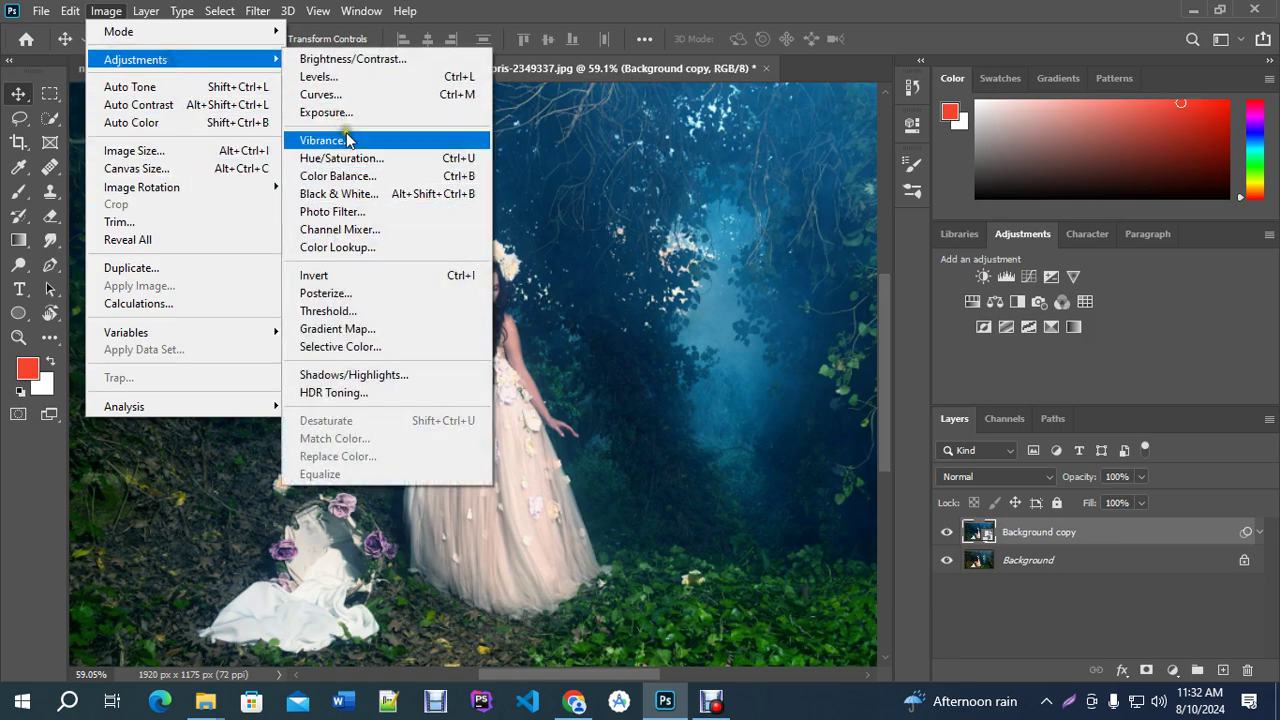
{"action": "left_click", "coordinate": [345, 229]}
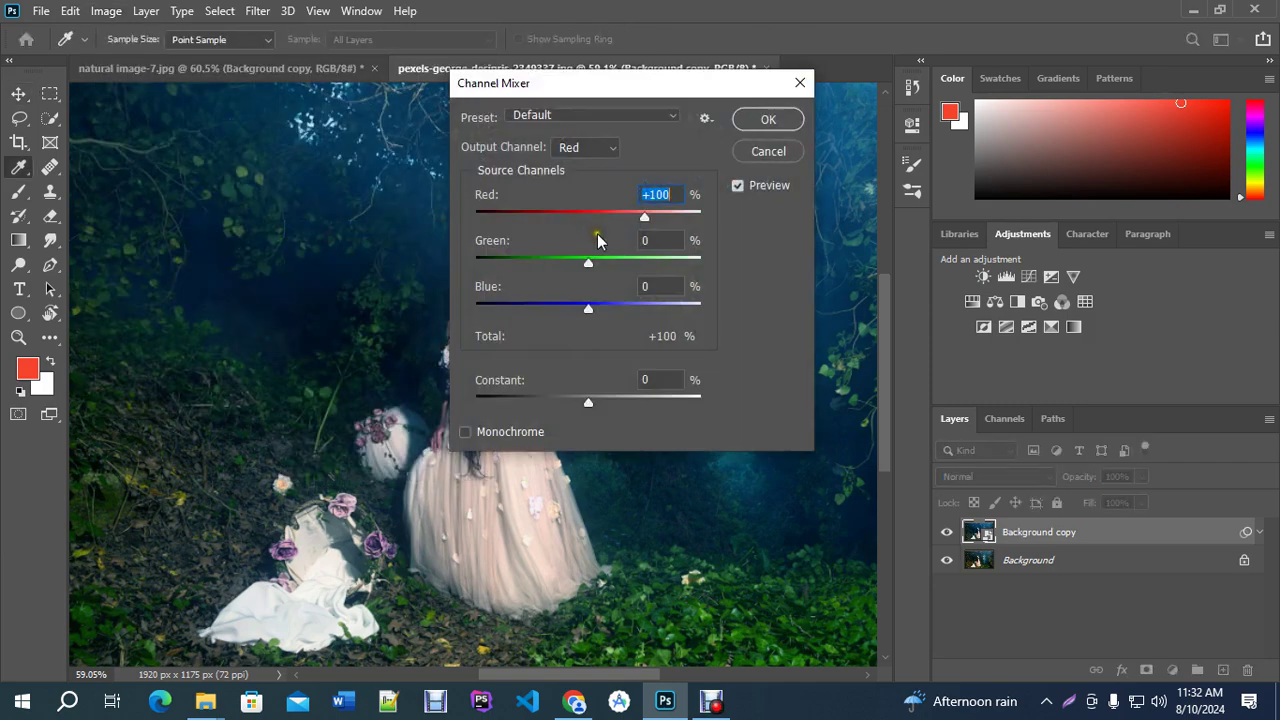
{"action": "left_click_drag", "start_coordinate": [642, 216], "coordinate": [588, 250]}
{"action": "left_click_drag", "start_coordinate": [597, 86], "coordinate": [780, 83]}
{"action": "left_click_drag", "start_coordinate": [771, 260], "coordinate": [745, 262]}
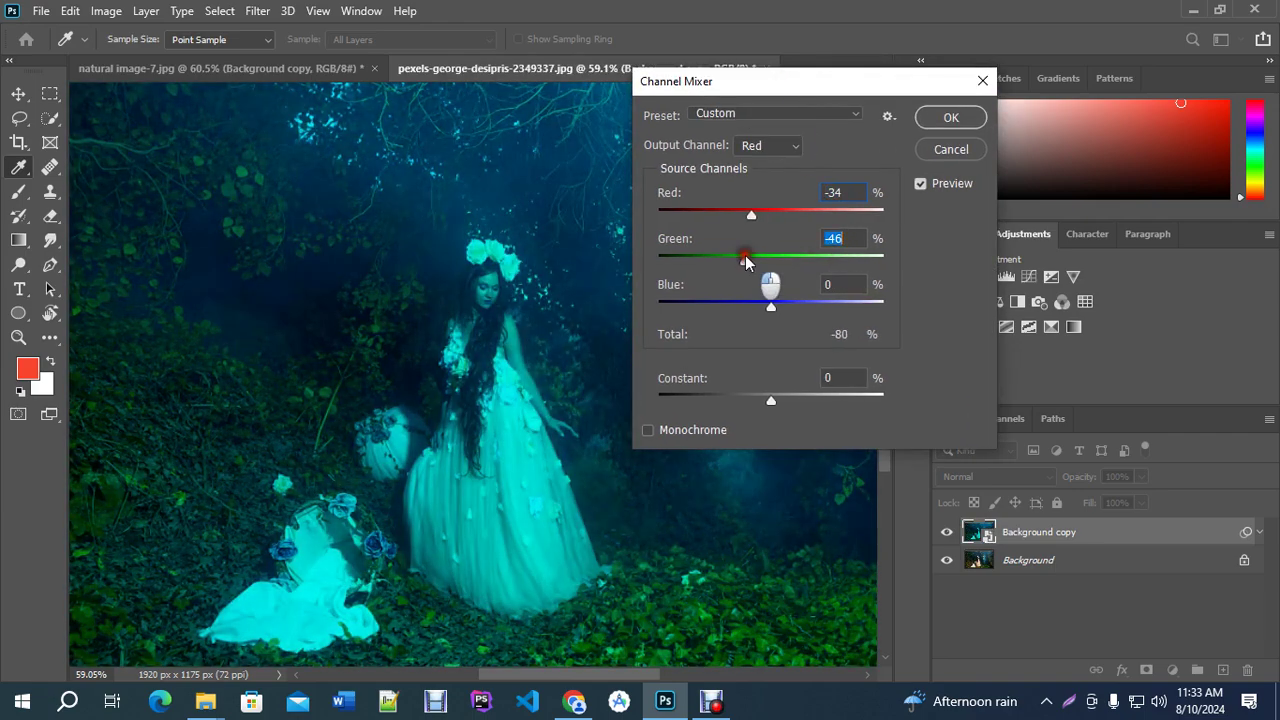
{"action": "left_click_drag", "start_coordinate": [770, 303], "coordinate": [688, 307]}
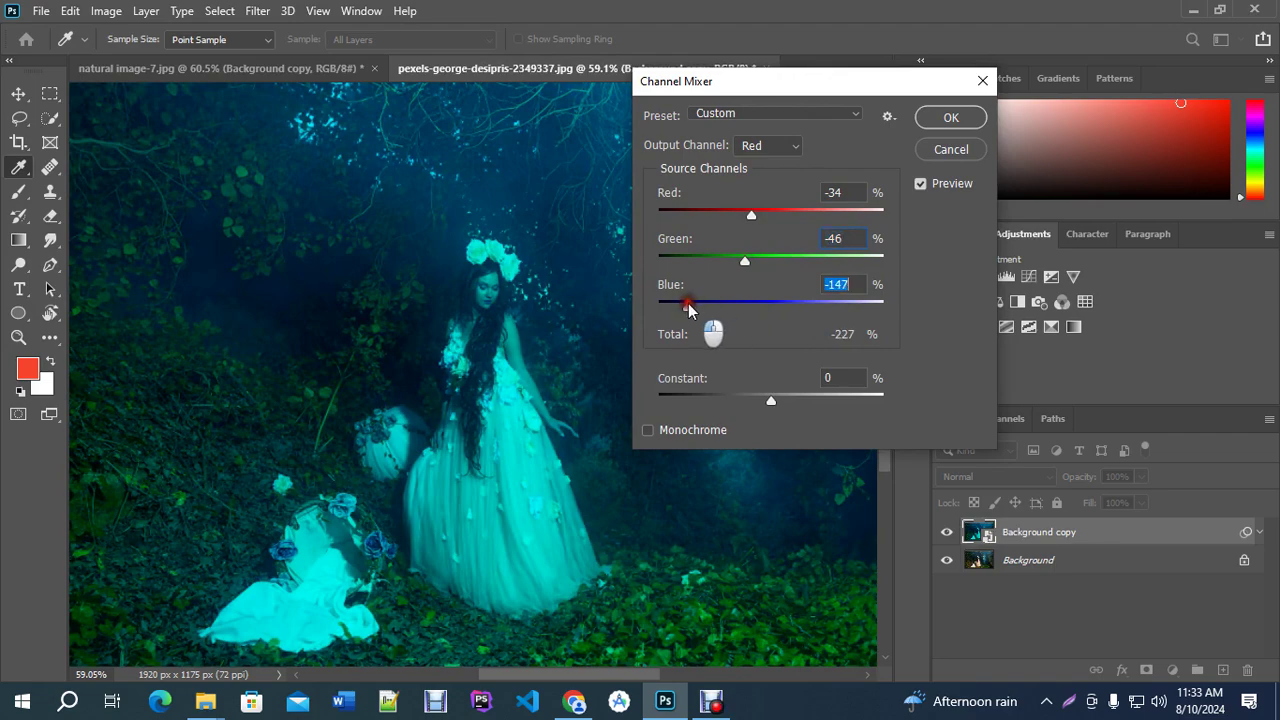
{"action": "left_click", "coordinate": [951, 117]}
{"action": "key", "text": "v"}
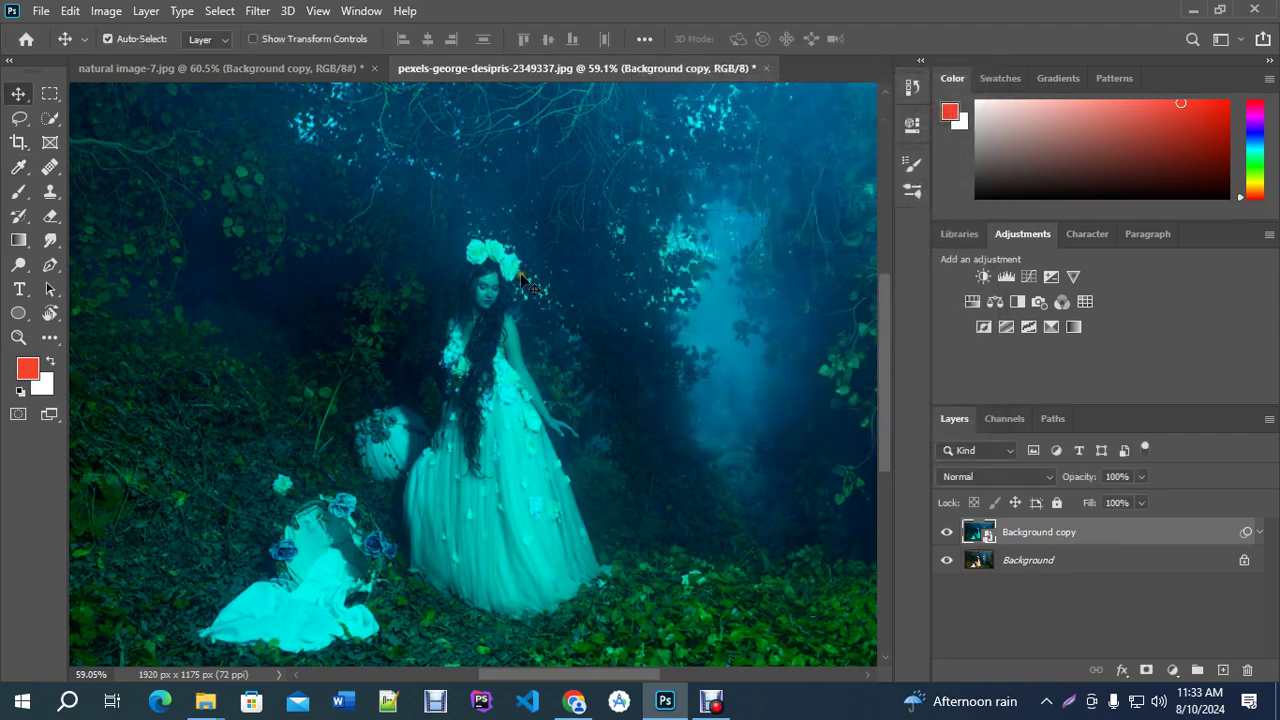
{"action": "key", "text": "ctrl+z"}
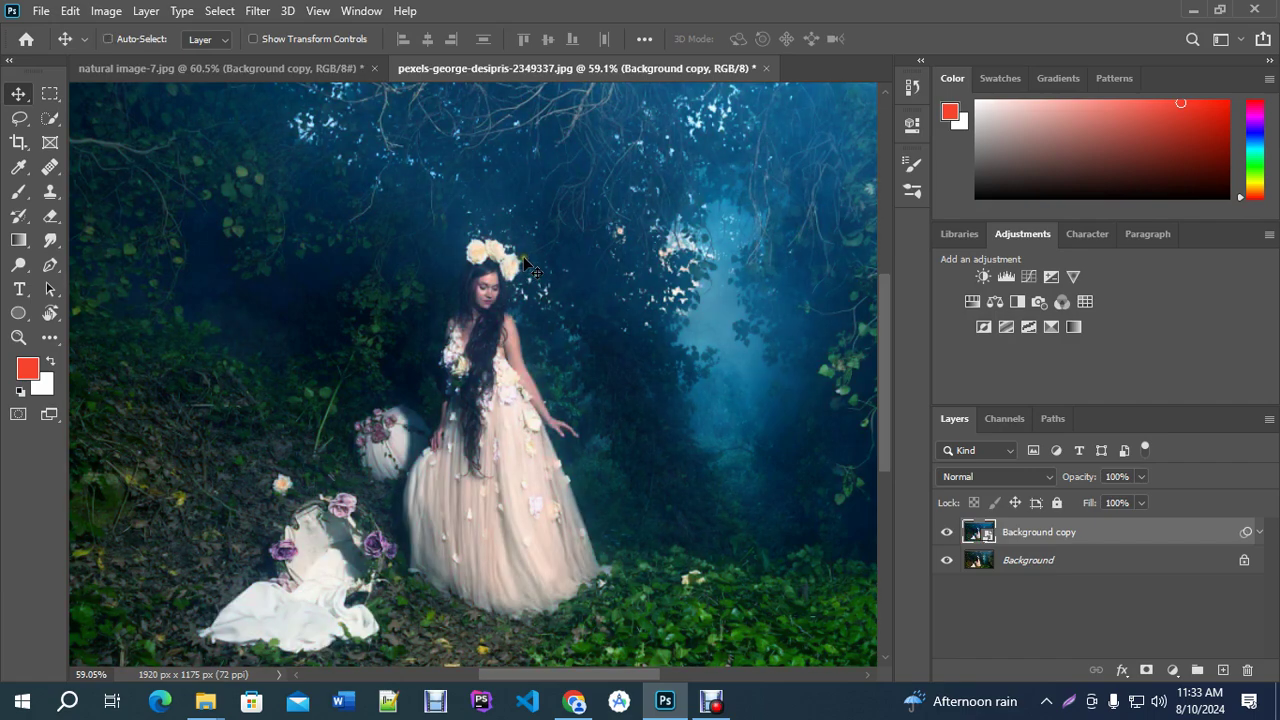
{"action": "left_click", "coordinate": [105, 10]}
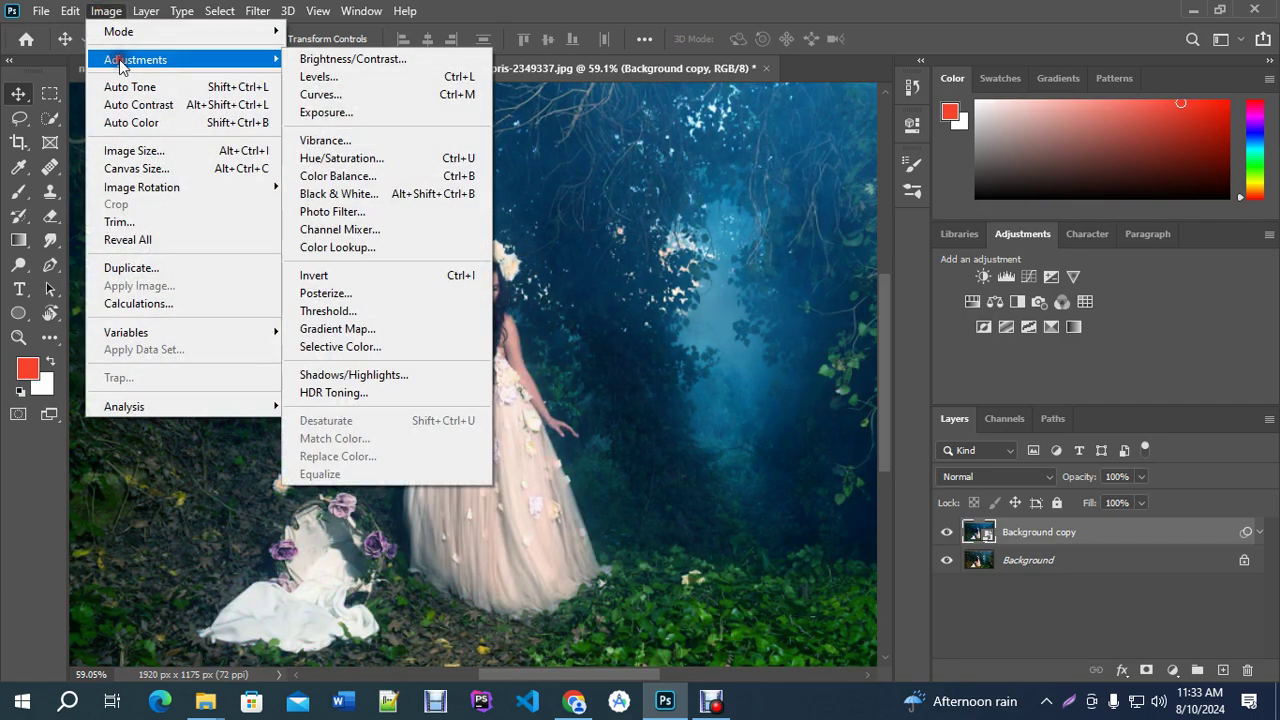
{"action": "left_click", "coordinate": [349, 248]}
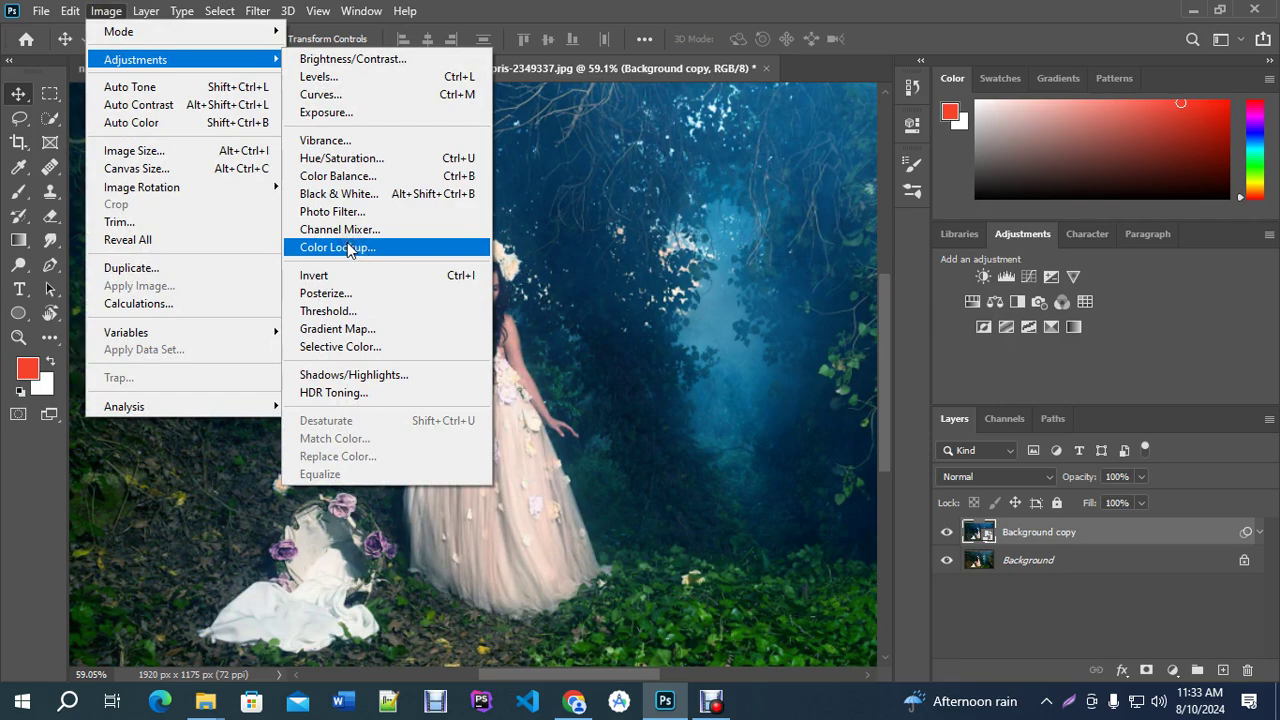
{"action": "left_click", "coordinate": [822, 198]}
Switch to File Explorer and go up from the Image Retouch, Edit & Color Enhancement folder to Design Content.
{"action": "mouse_move", "coordinate": [208, 703]}
{"action": "left_click", "coordinate": [278, 658]}
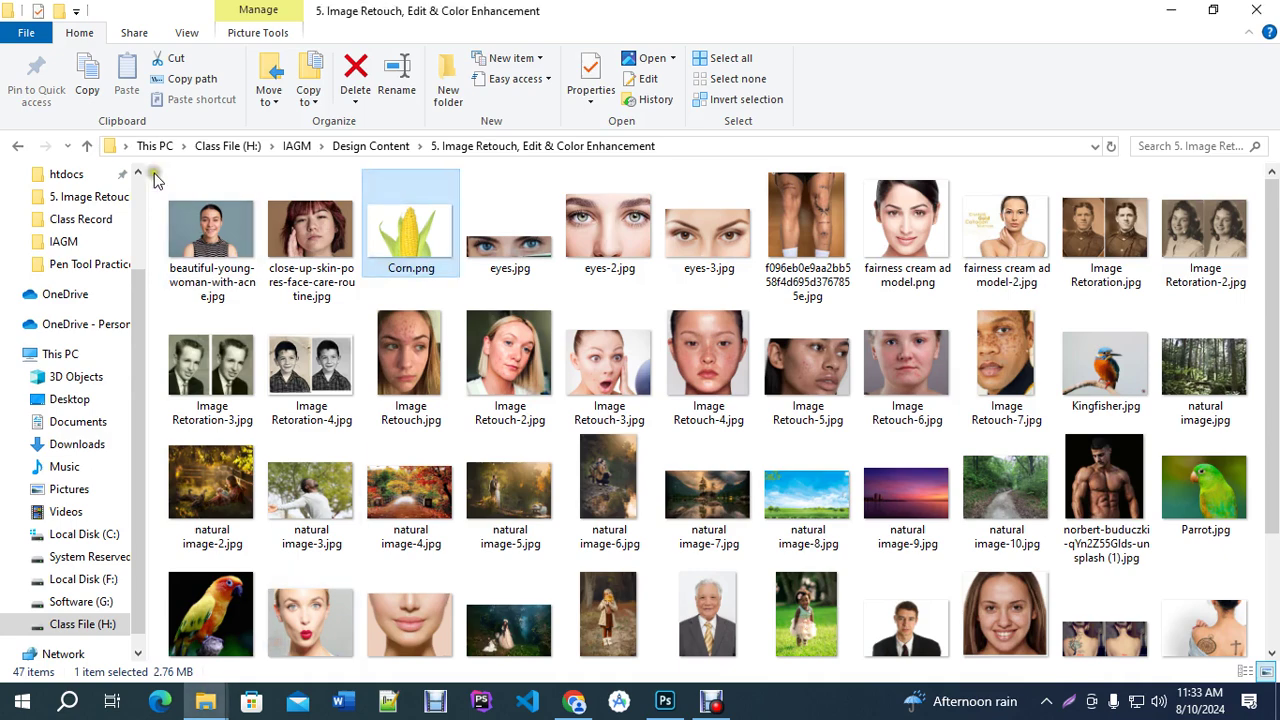
{"action": "left_click", "coordinate": [85, 145]}
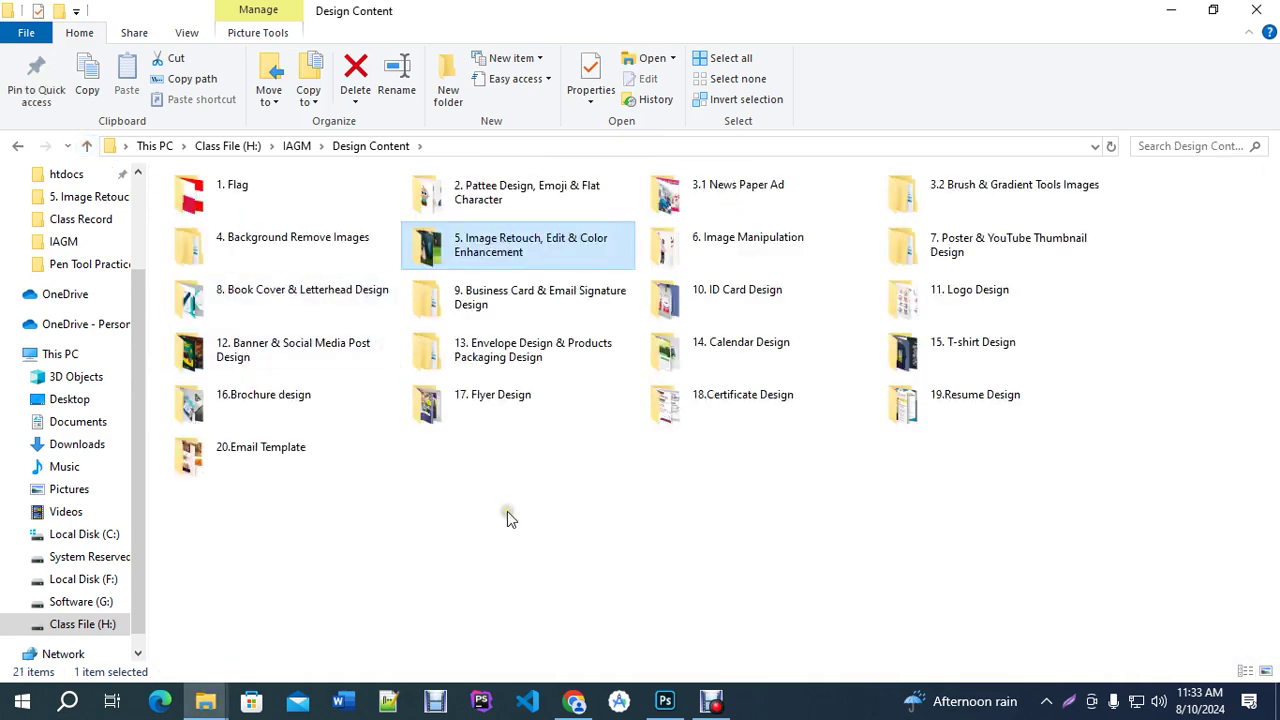
Switch to Chrome, leave the enlarged bitmap picture, reset the page zoom to 100% and search Google for "color lut download".
{"action": "left_click", "coordinate": [593, 700]}
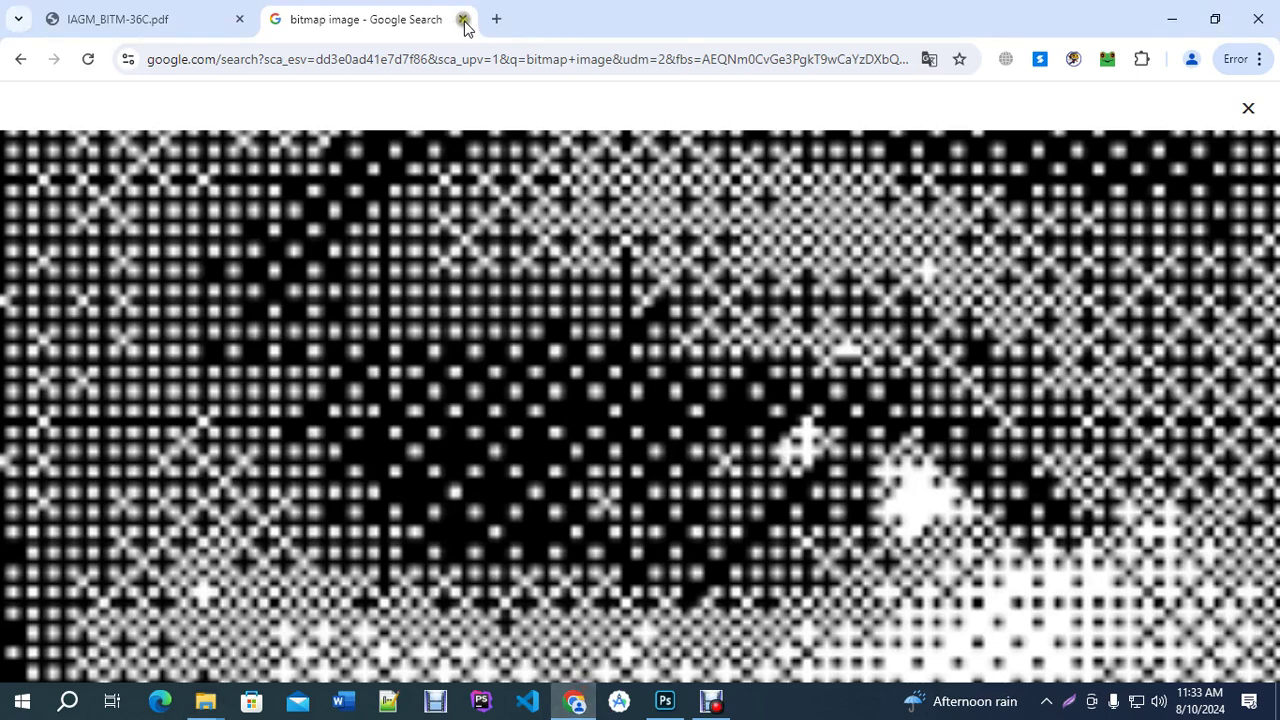
{"action": "key", "text": "ctrl+minus"}
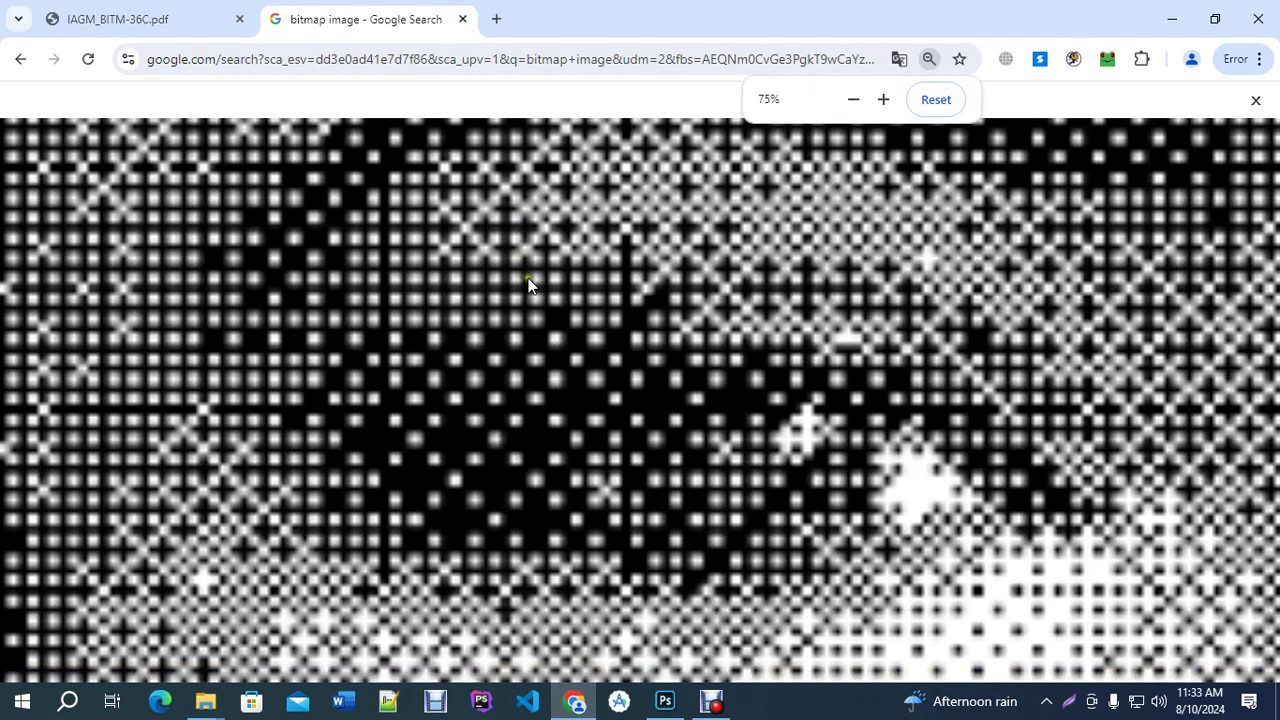
{"action": "key", "text": "ctrl+plus"}
{"action": "left_click", "coordinate": [20, 59]}
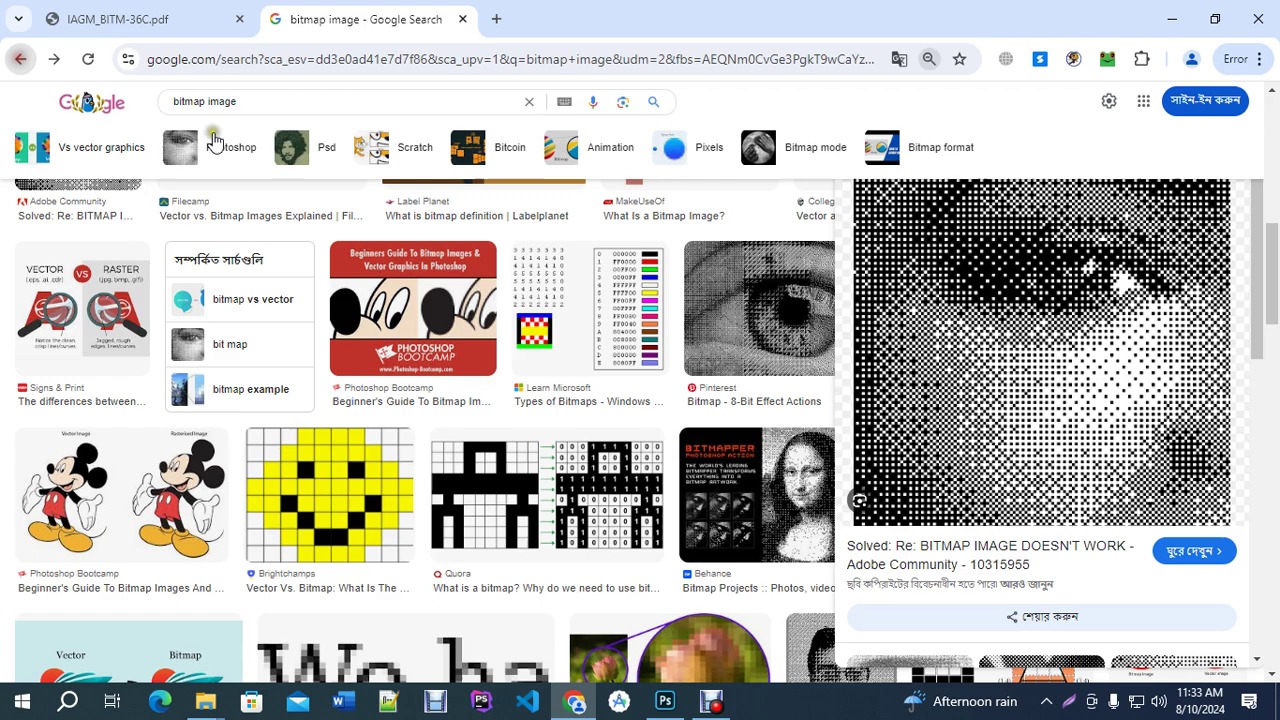
{"action": "triple_click", "coordinate": [286, 101]}
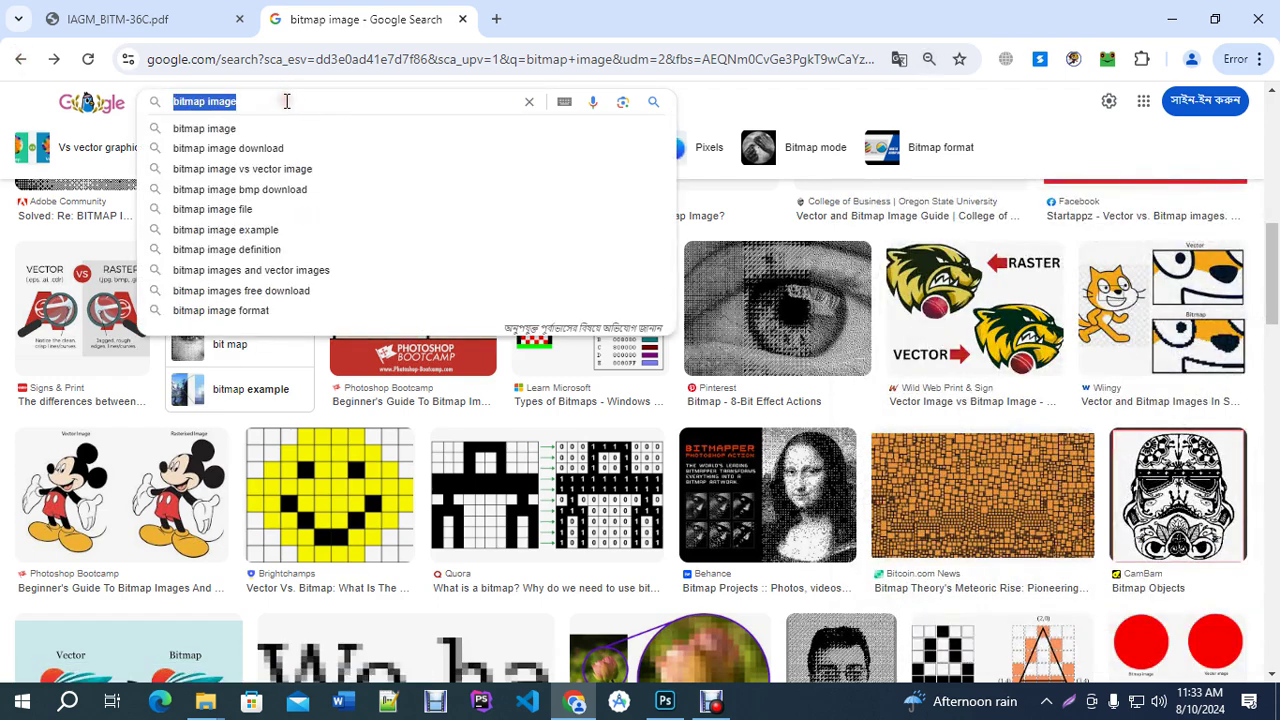
{"action": "key", "text": "ctrl+plus"}
{"action": "key", "text": "ctrl+plus"}
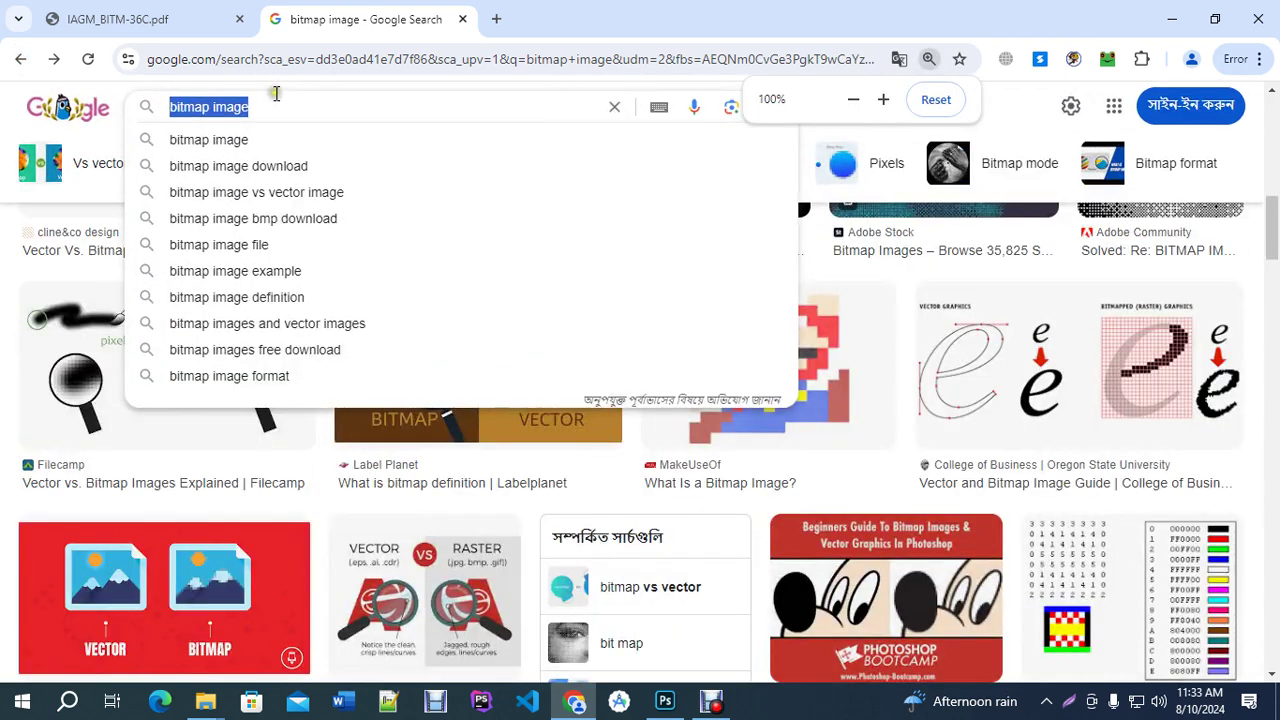
{"action": "type", "text": "color lut"}
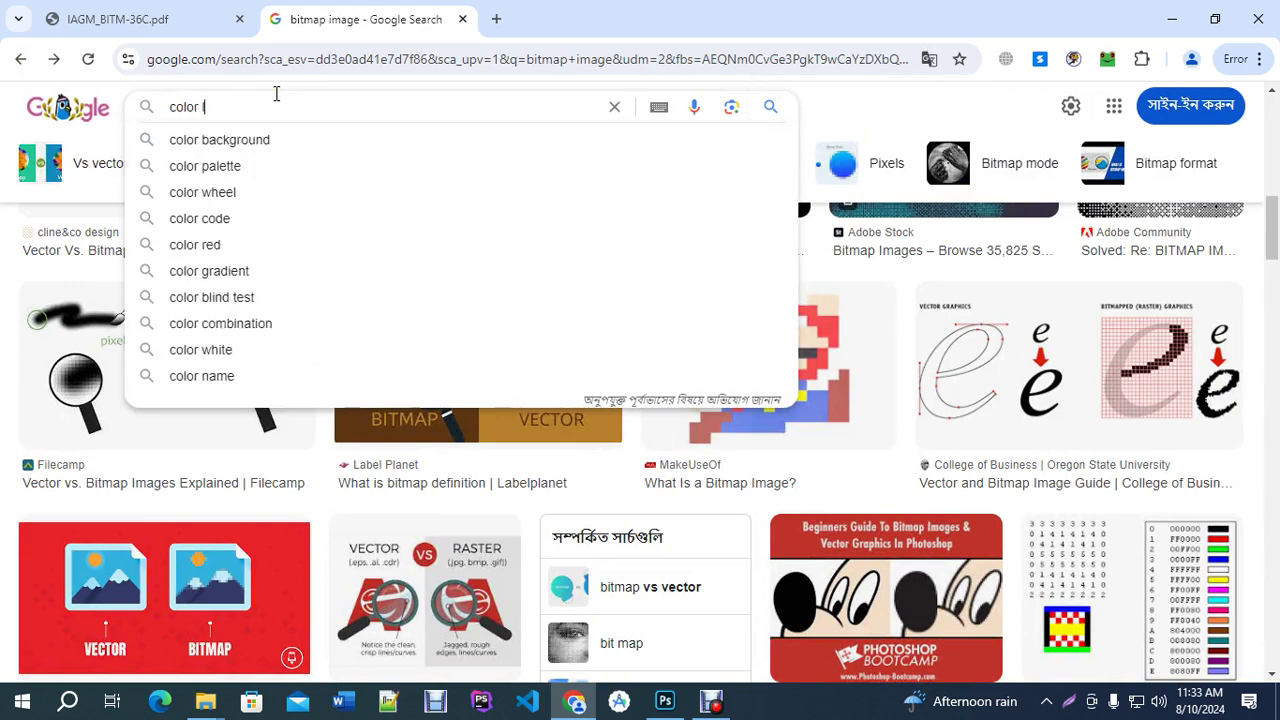
{"action": "key", "text": "Down"}
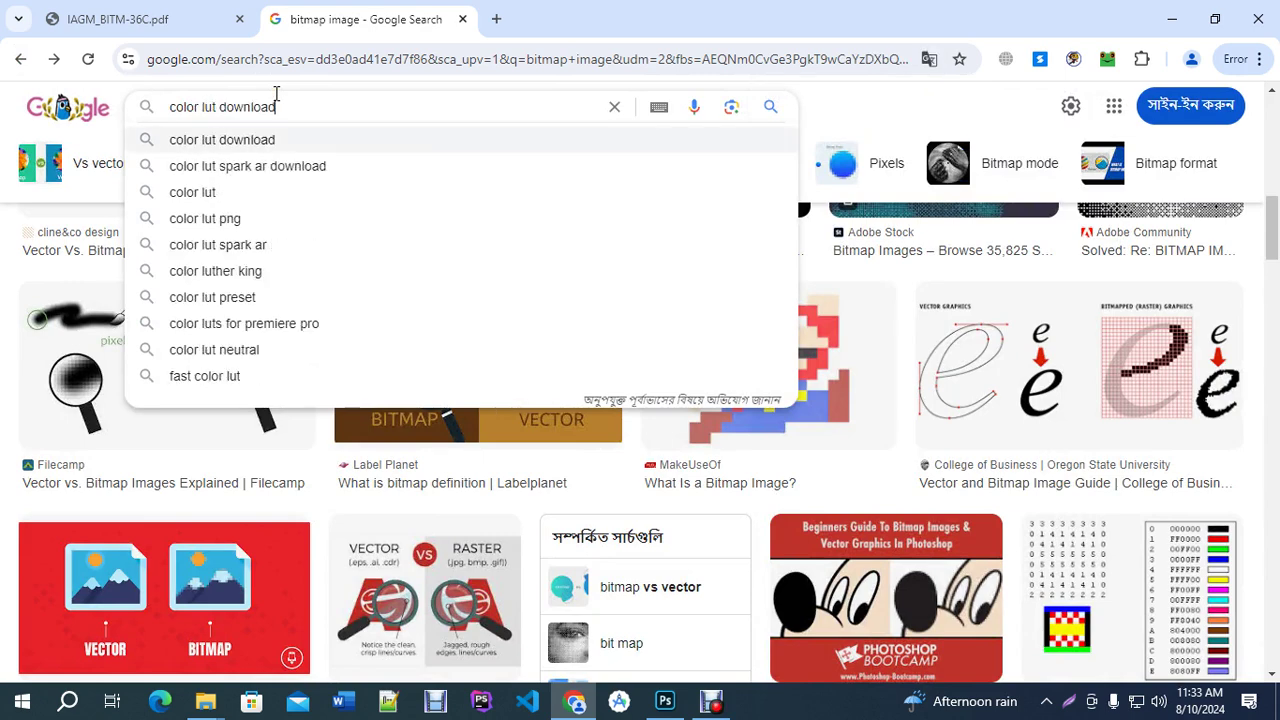
{"action": "key", "text": "Return"}
Show the all-categories web results for "color lut download" and look through the listed LUT download sites.
{"action": "left_click", "coordinate": [195, 194]}
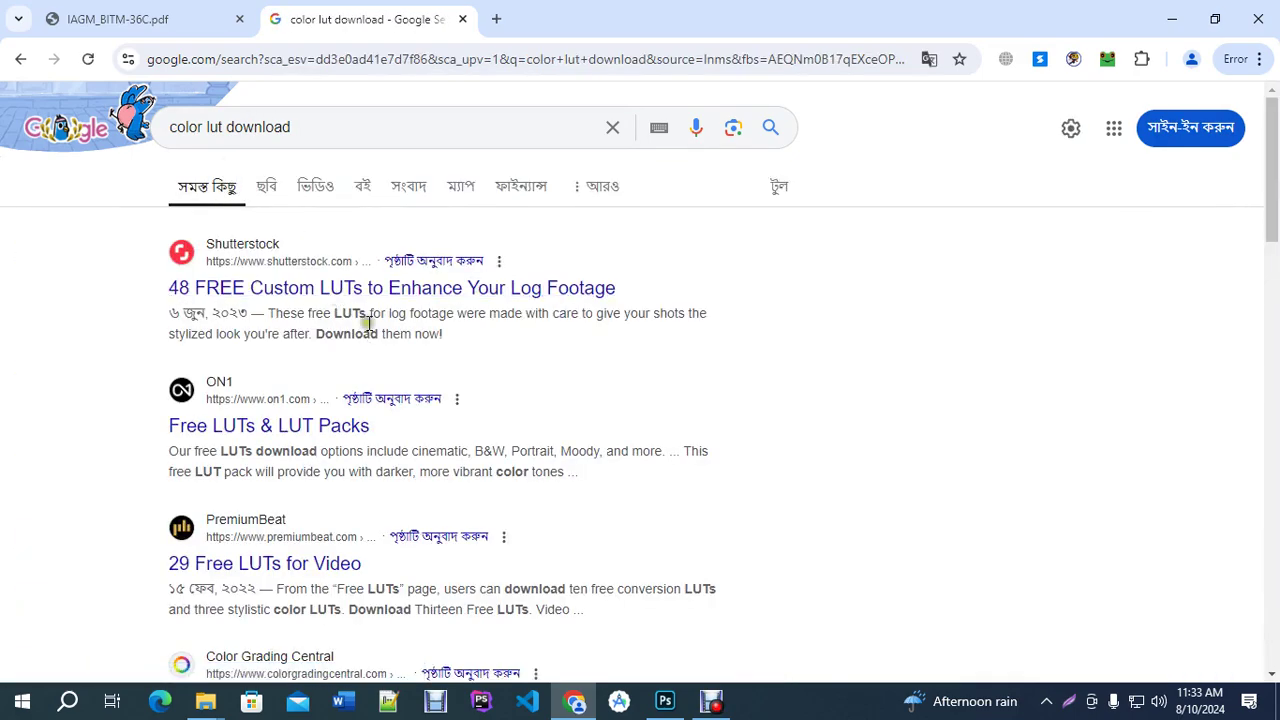
{"action": "scroll", "coordinate": [370, 340], "scroll_direction": "down", "scroll_amount": 1}
{"action": "scroll", "coordinate": [358, 347], "scroll_direction": "down", "scroll_amount": 1}
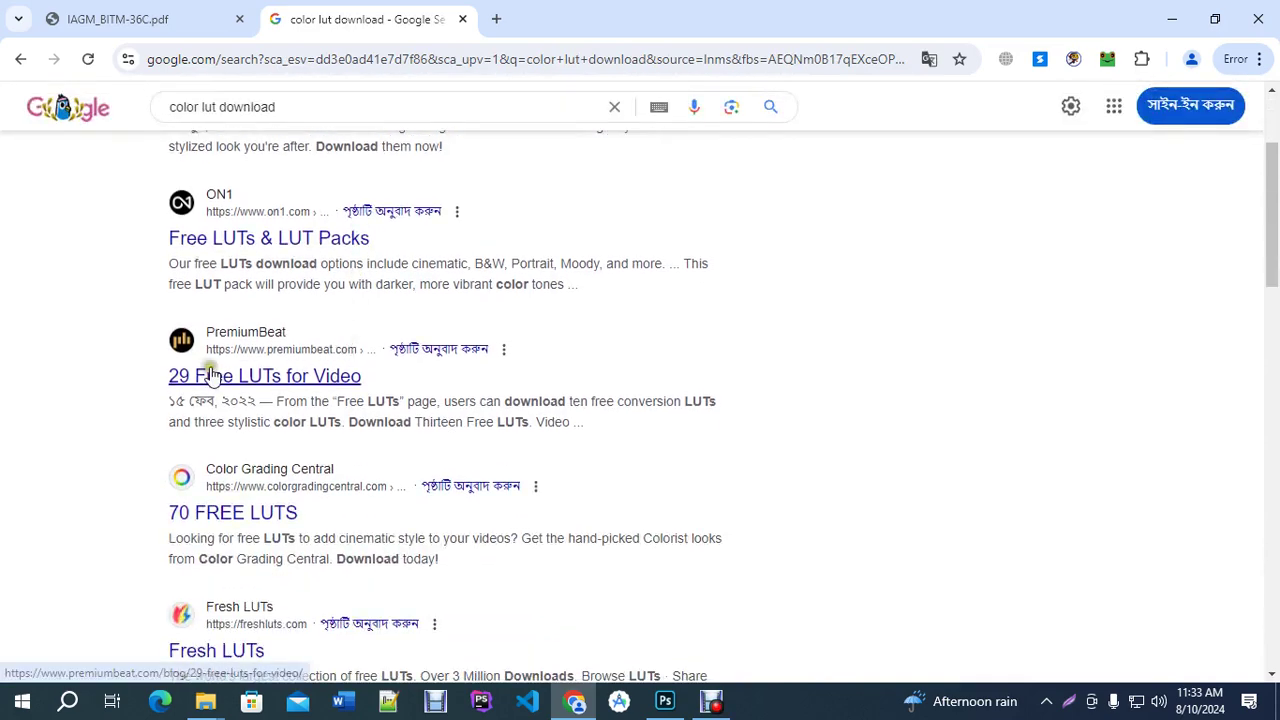
Open the results "29 Free LUTs for Video" and "70 FREE LUTS" in separate background tabs.
{"action": "middle_click", "coordinate": [240, 381]}
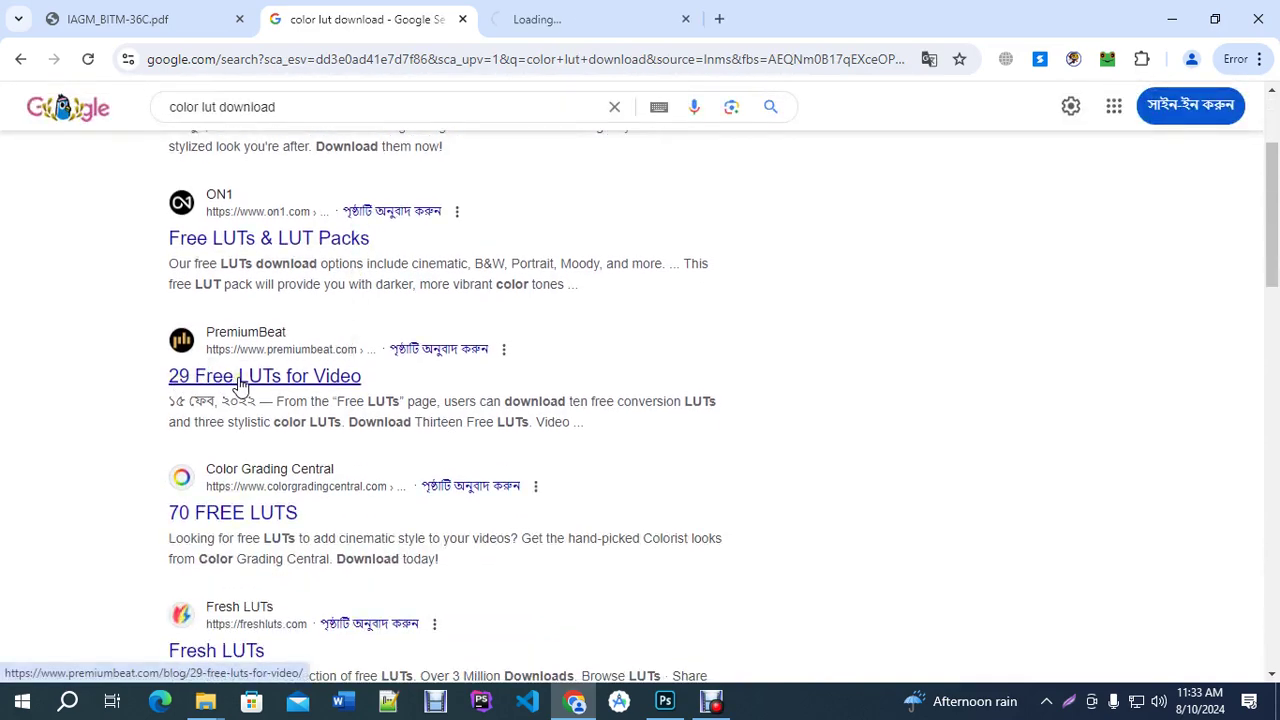
{"action": "middle_click", "coordinate": [251, 514]}
{"action": "scroll", "coordinate": [371, 343], "scroll_direction": "up", "scroll_amount": 2}
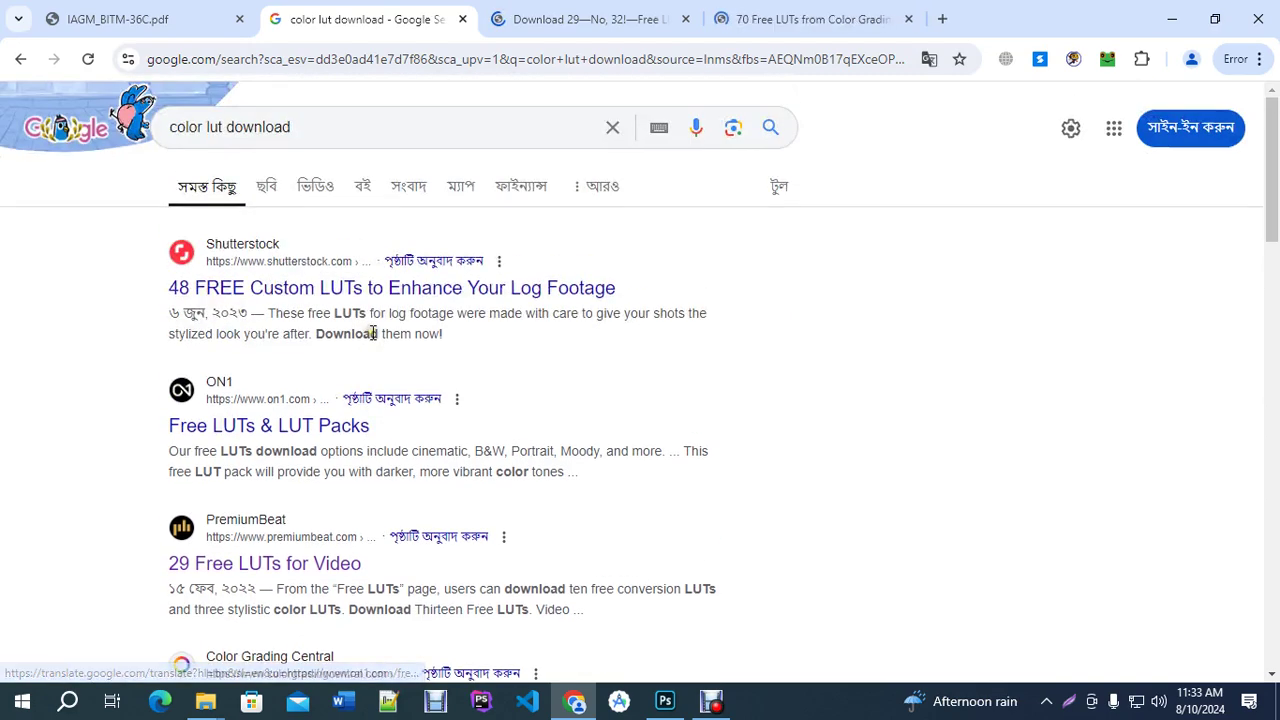
Look through the PremiumBeat "29 Free LUTs for Video" article and open its "Download 4 Free Print LUTs" link.
{"action": "left_click", "coordinate": [615, 10]}
{"action": "scroll", "coordinate": [544, 378], "scroll_direction": "down", "scroll_amount": 2}
{"action": "scroll", "coordinate": [544, 378], "scroll_direction": "down", "scroll_amount": 1}
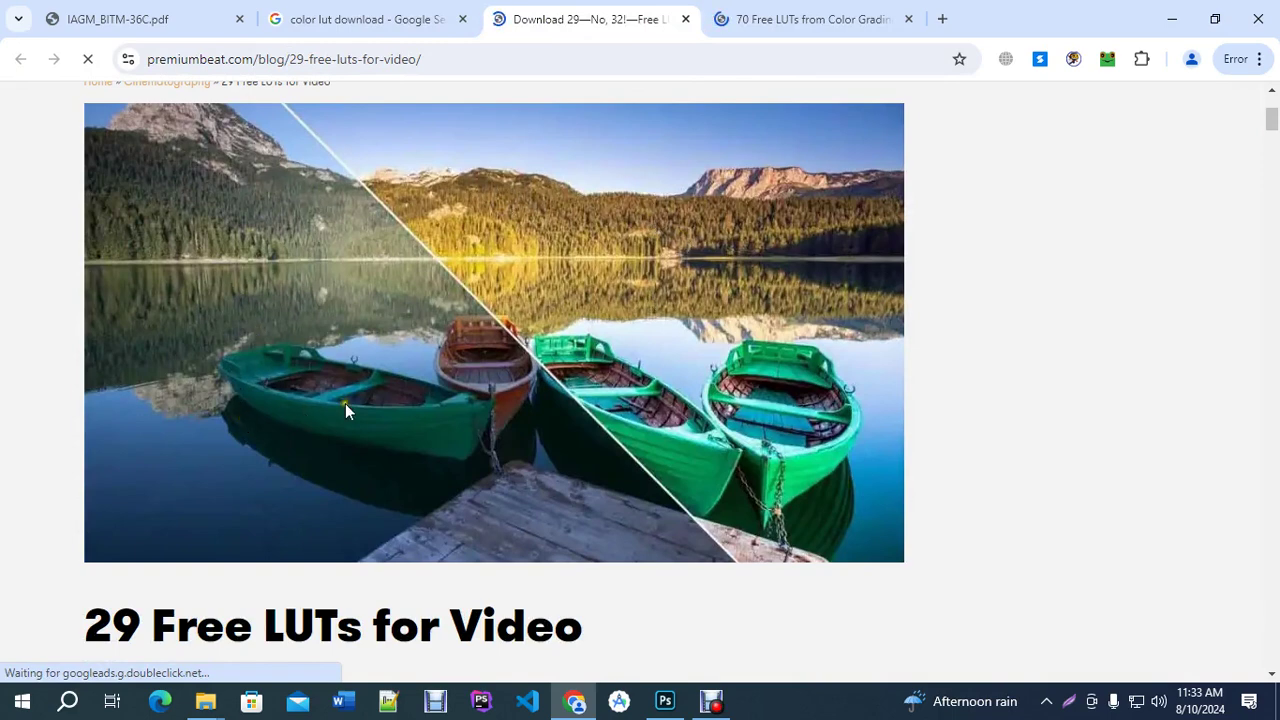
{"action": "scroll", "coordinate": [537, 482], "scroll_direction": "down", "scroll_amount": 15}
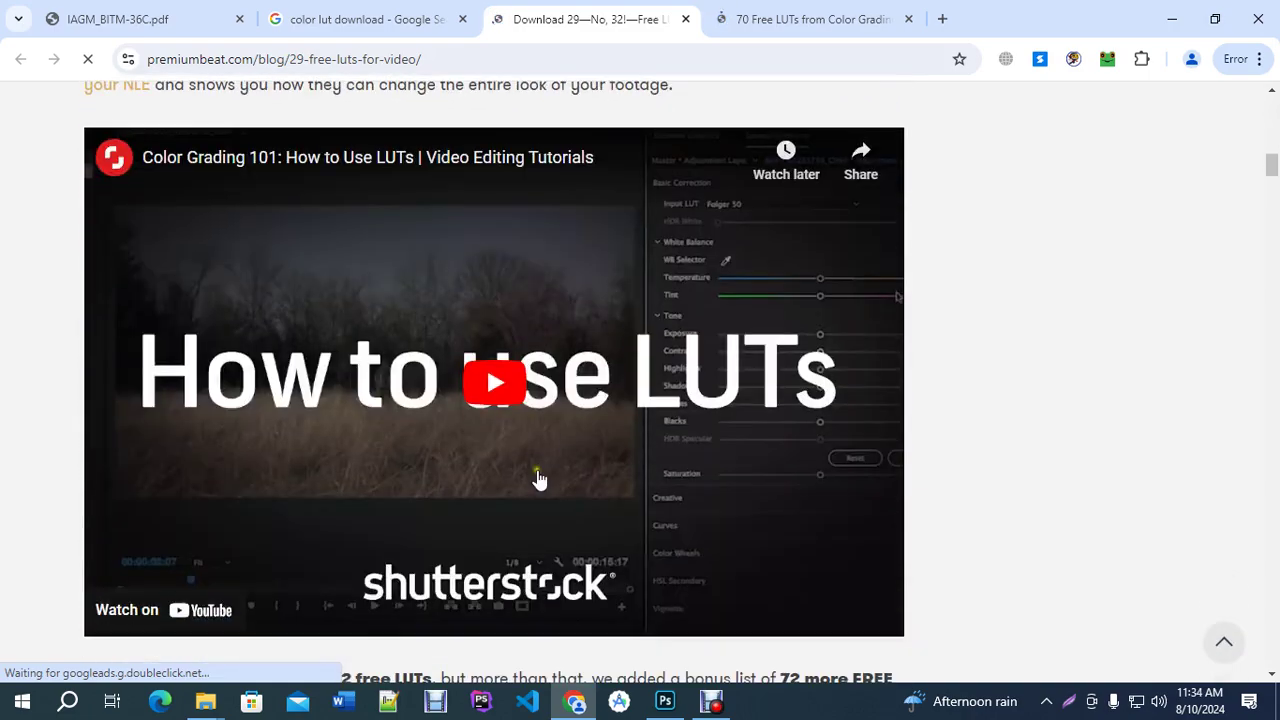
{"action": "scroll", "coordinate": [533, 461], "scroll_direction": "down", "scroll_amount": 5}
{"action": "scroll", "coordinate": [533, 456], "scroll_direction": "up", "scroll_amount": 3}
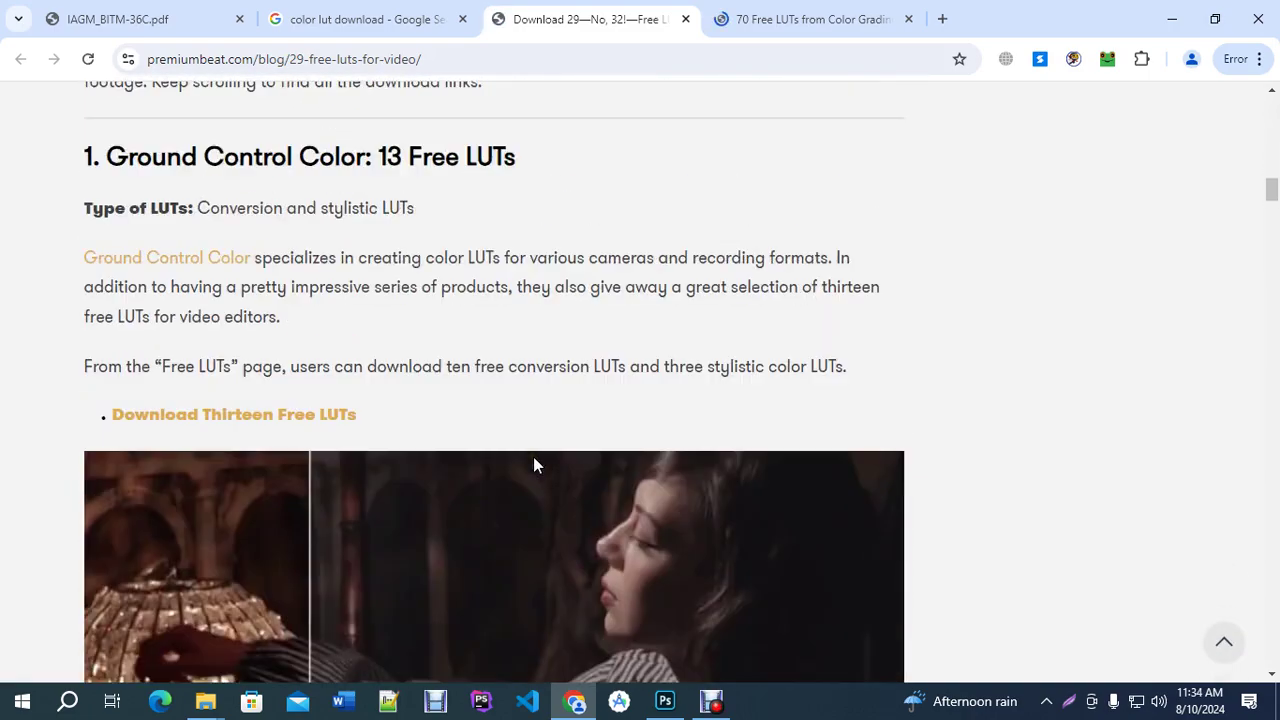
{"action": "scroll", "coordinate": [533, 456], "scroll_direction": "down", "scroll_amount": 2}
{"action": "scroll", "coordinate": [533, 462], "scroll_direction": "down", "scroll_amount": 12}
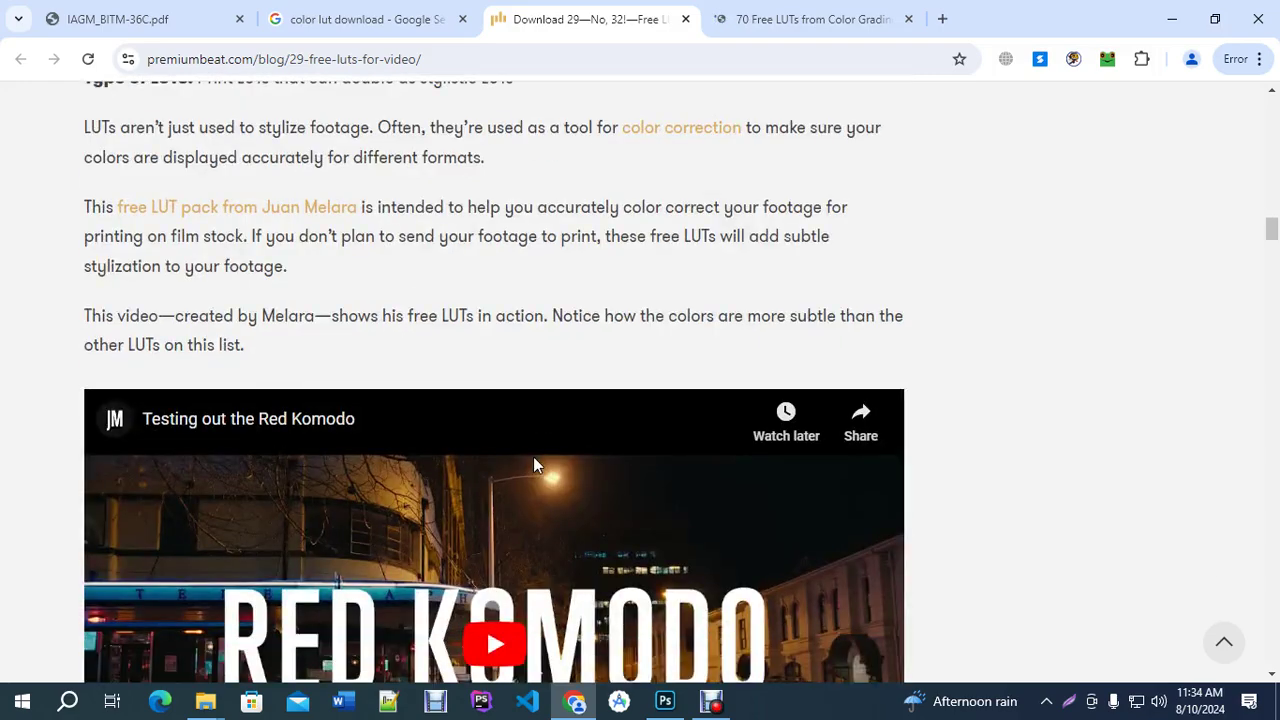
{"action": "scroll", "coordinate": [535, 465], "scroll_direction": "down", "scroll_amount": 5}
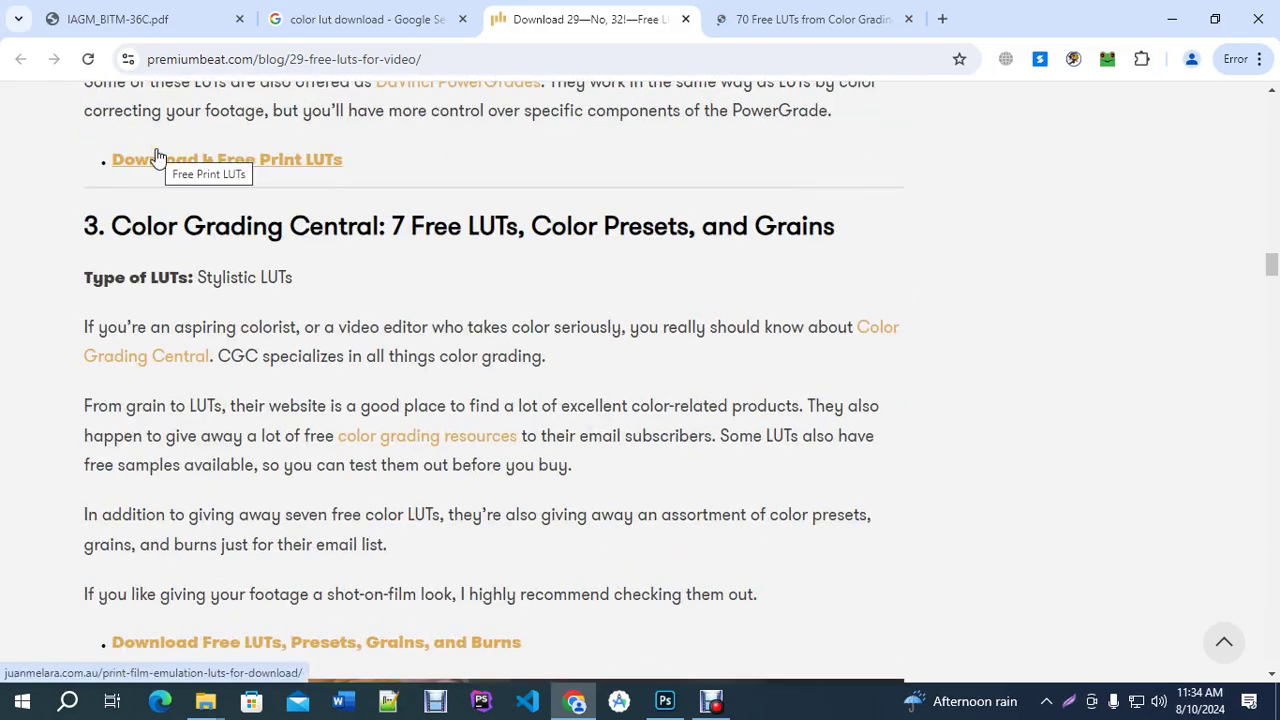
{"action": "left_click", "coordinate": [195, 160]}
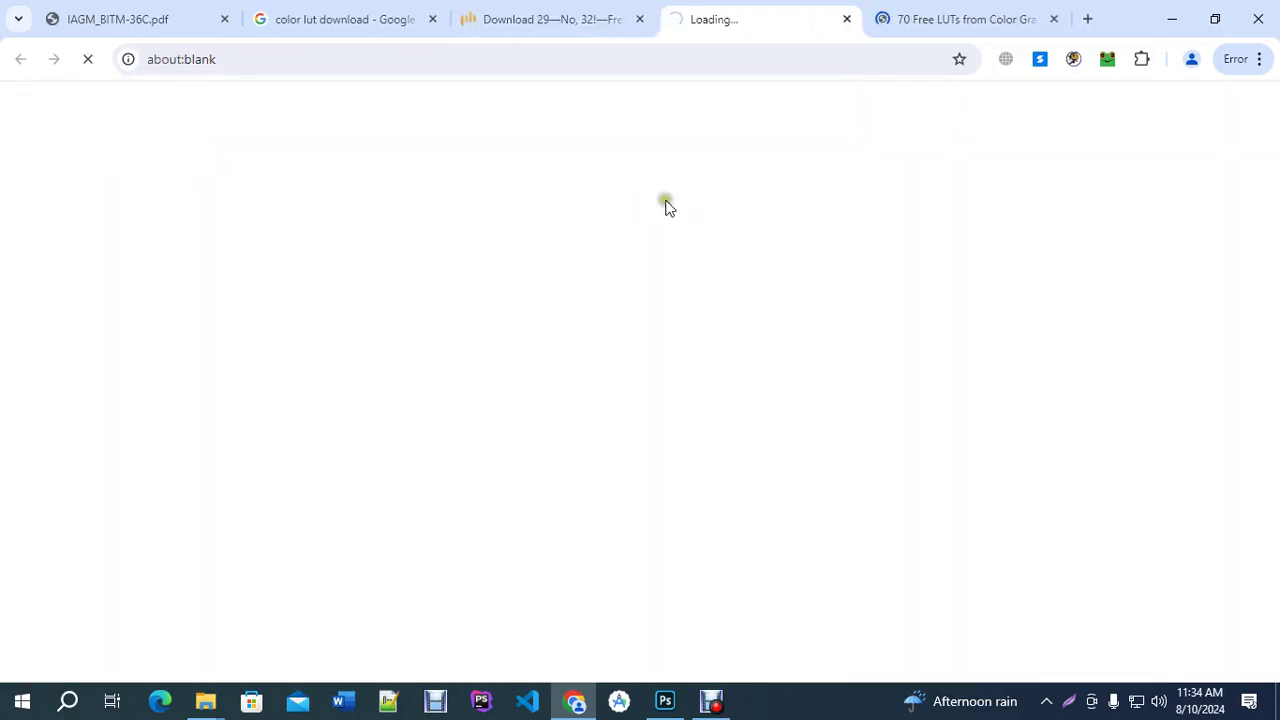
View the Color Grading Central 70 Free LUTs page down to its overview of the premium LUTs.
{"action": "left_click", "coordinate": [930, 18]}
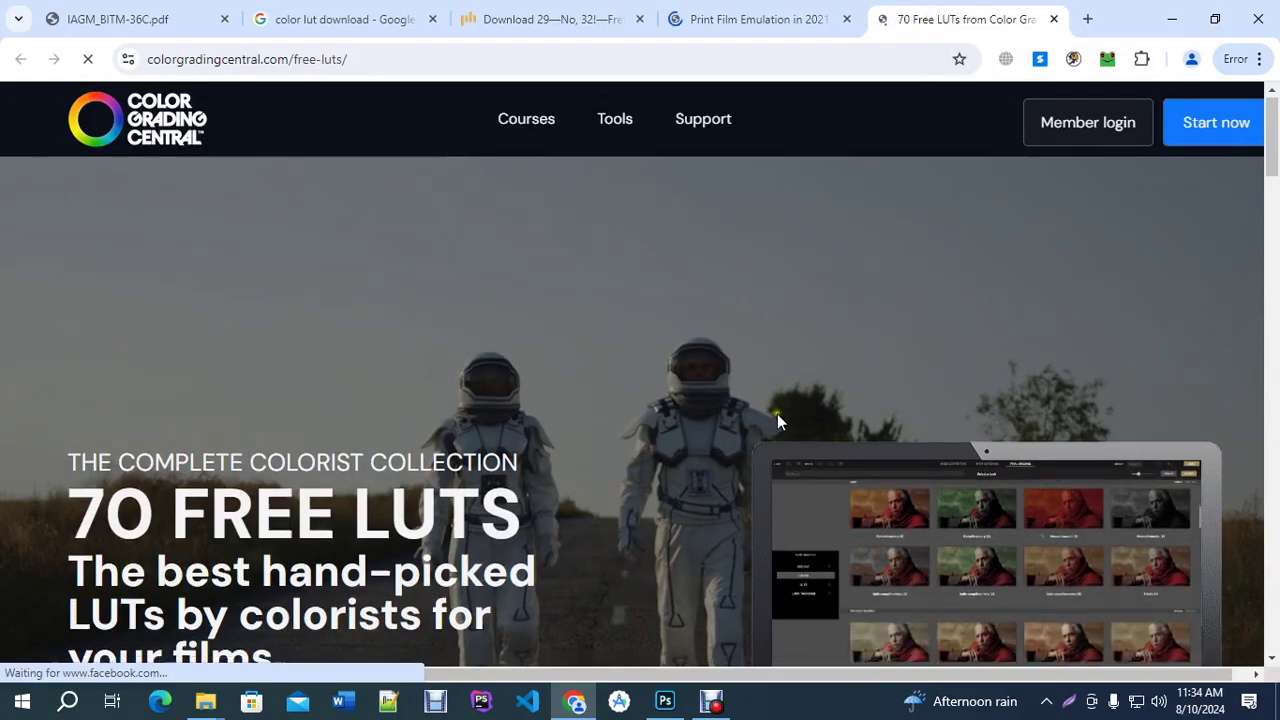
{"action": "scroll", "coordinate": [777, 414], "scroll_direction": "down", "scroll_amount": 15}
{"action": "scroll", "coordinate": [771, 413], "scroll_direction": "up", "scroll_amount": 2}
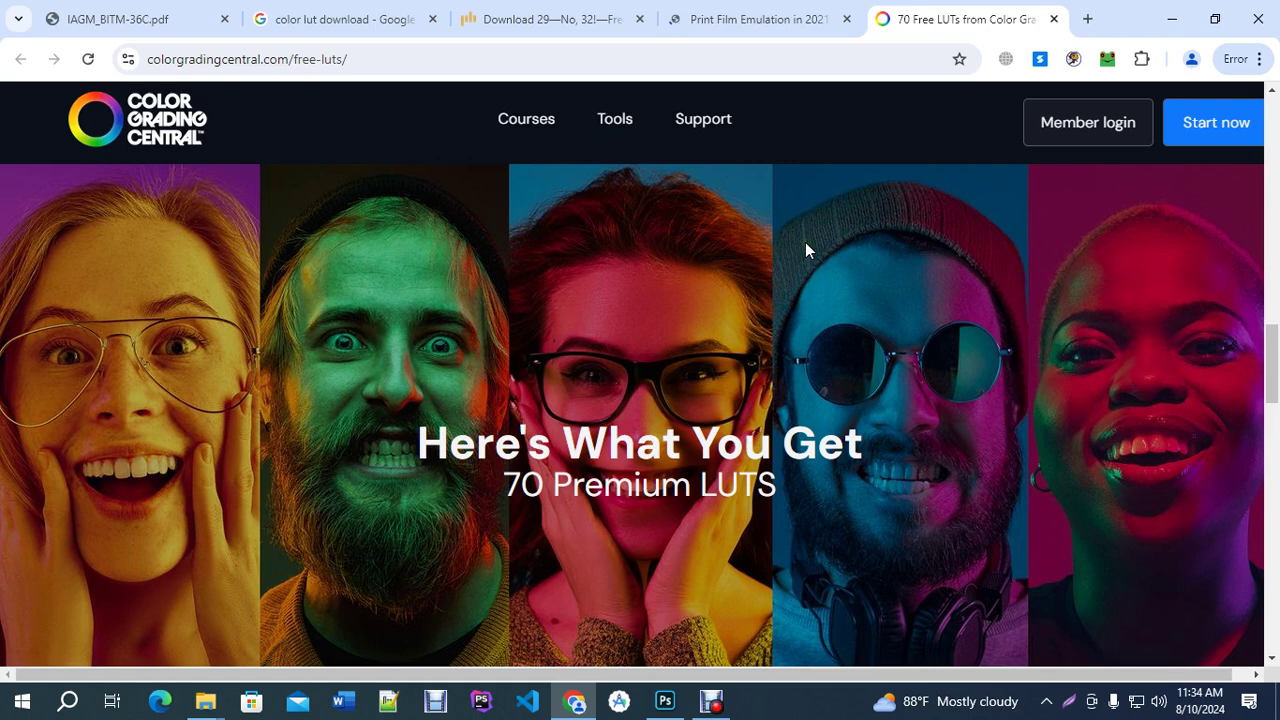
Look through the "Print Film Emulation in 2021" article for LUT downloads and return to its beginning.
{"action": "left_click", "coordinate": [778, 12]}
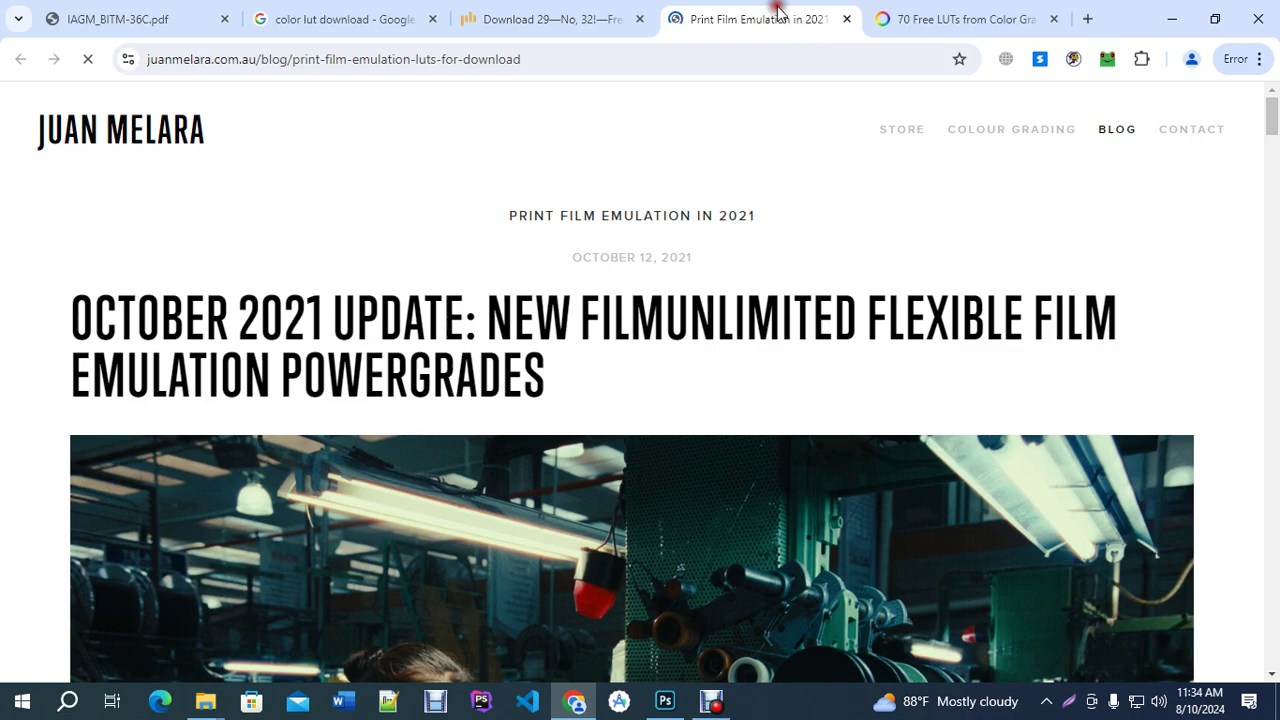
{"action": "scroll", "coordinate": [700, 490], "scroll_direction": "down", "scroll_amount": 15}
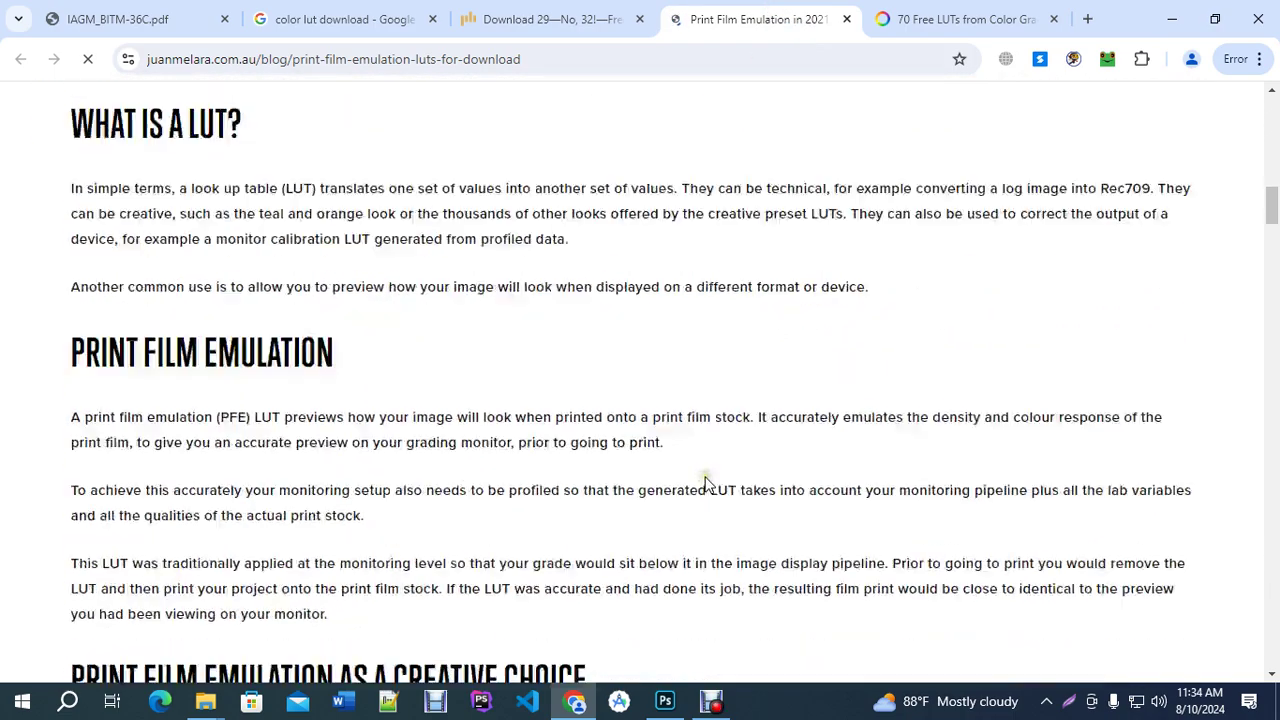
{"action": "scroll", "coordinate": [703, 490], "scroll_direction": "down", "scroll_amount": 20}
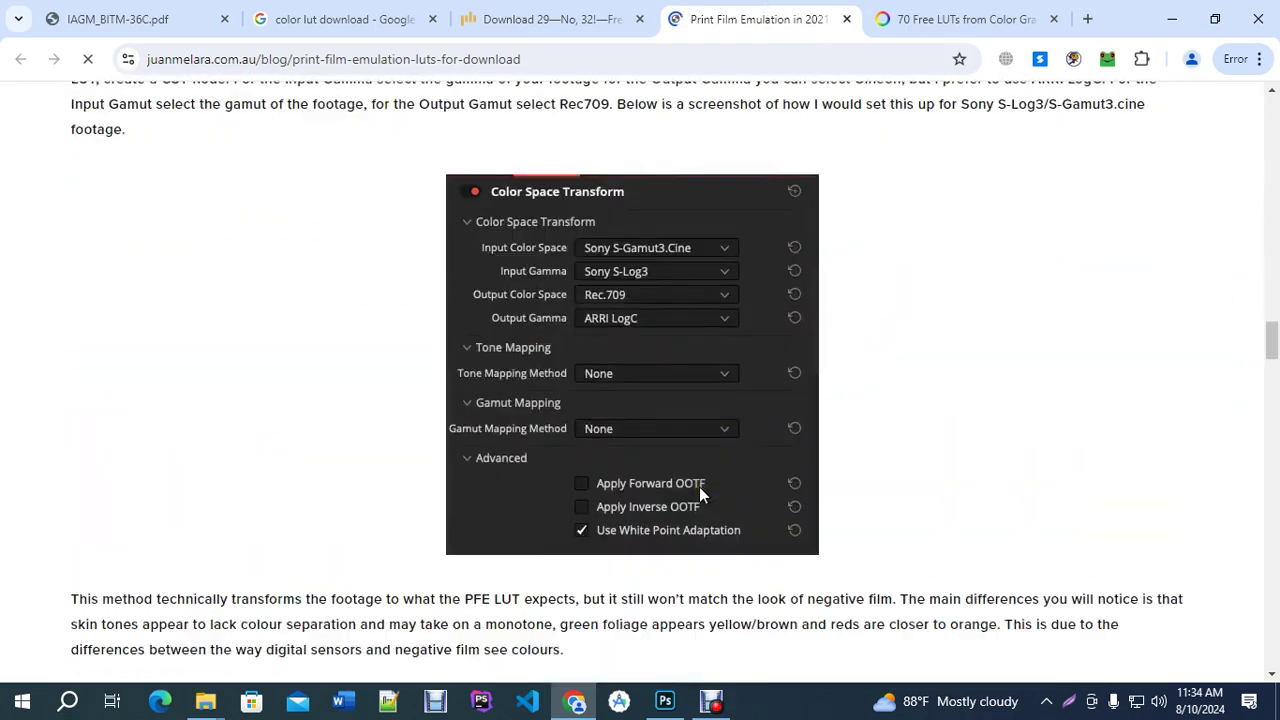
{"action": "scroll", "coordinate": [700, 488], "scroll_direction": "down", "scroll_amount": 20}
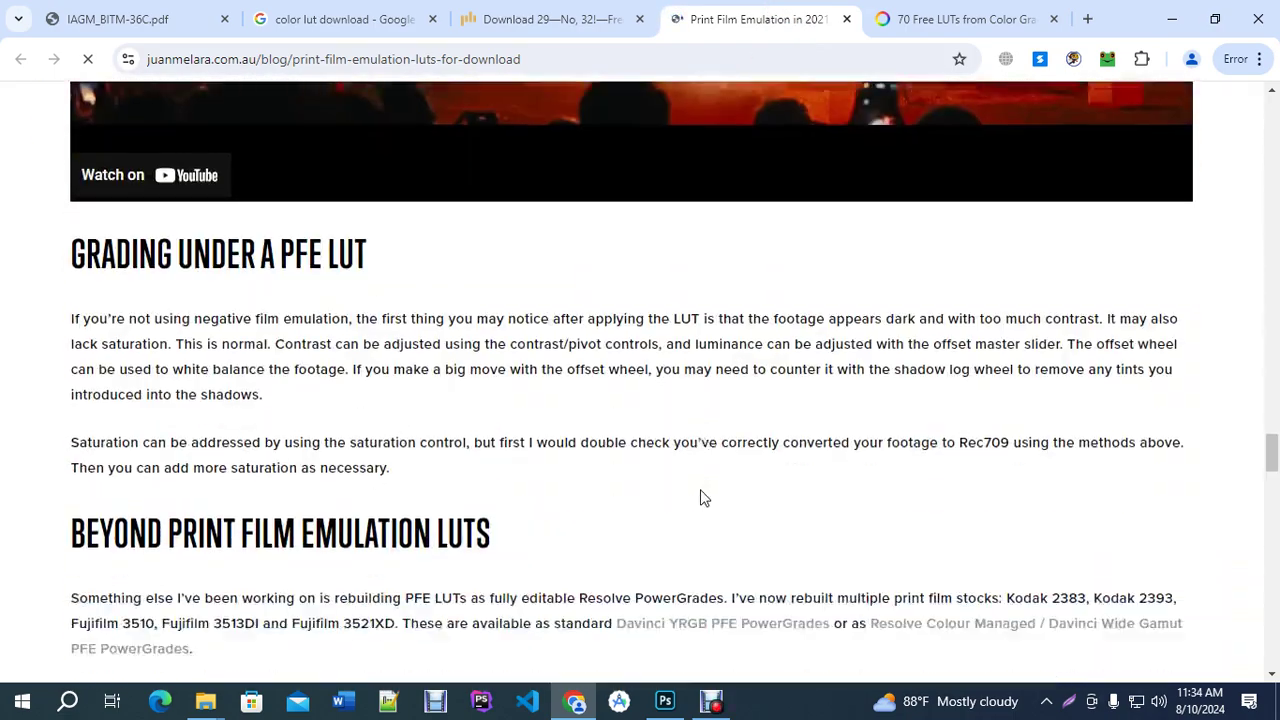
{"action": "scroll", "coordinate": [700, 497], "scroll_direction": "down", "scroll_amount": 5}
{"action": "scroll", "coordinate": [700, 494], "scroll_direction": "up", "scroll_amount": 10}
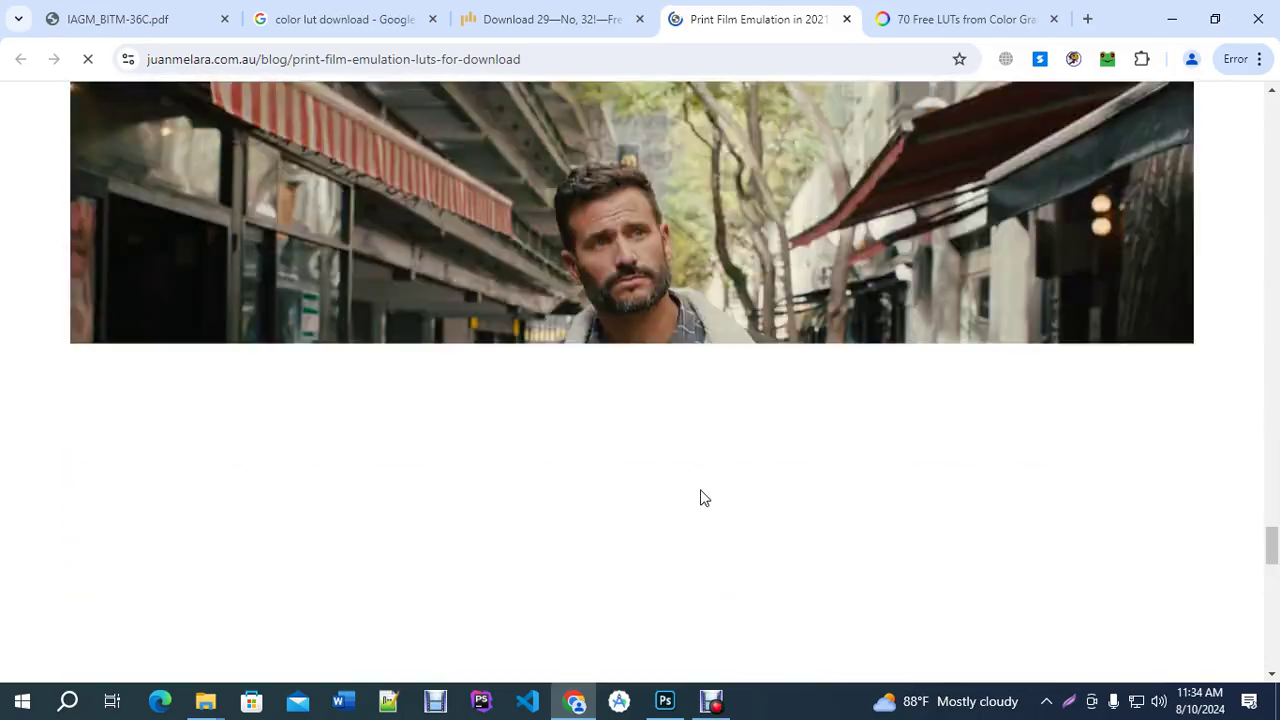
{"action": "left_click_drag", "start_coordinate": [1273, 443], "coordinate": [1272, 115]}
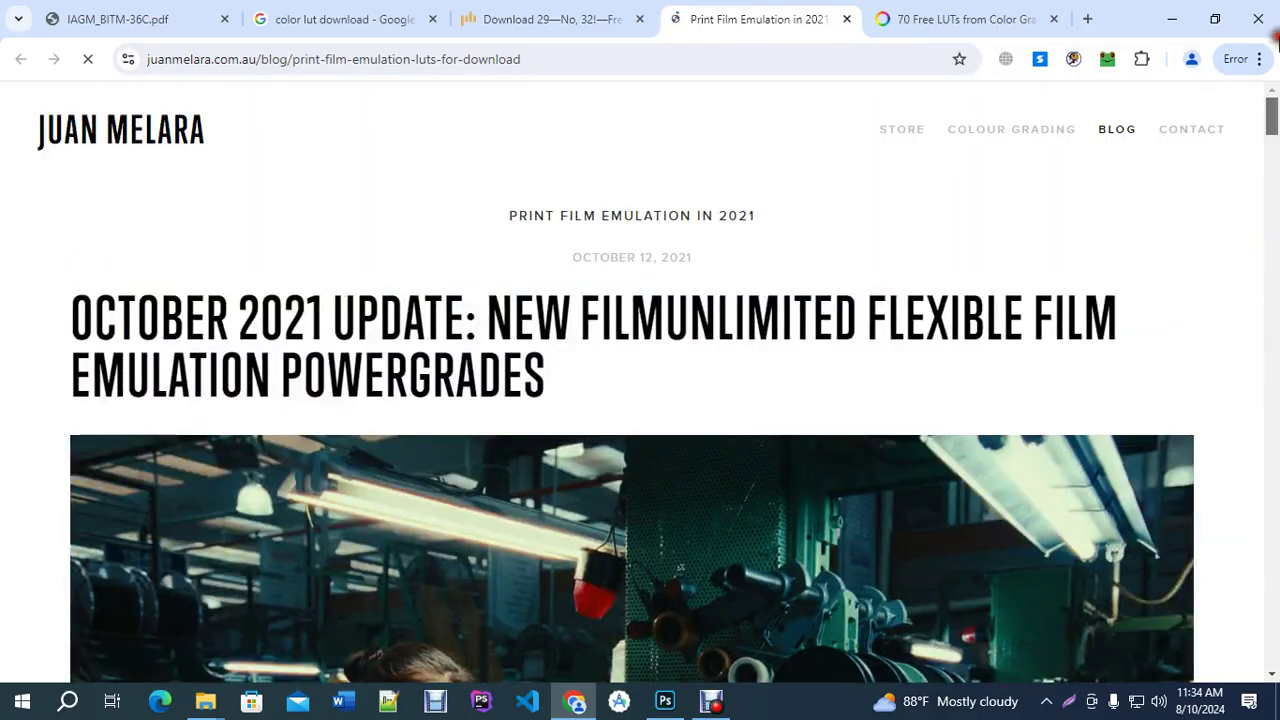
Return to the PremiumBeat article, open its "Download Free LUTs, Presets, Grains, and Burns" link and look over the Color Grading Central home page.
{"action": "left_click", "coordinate": [911, 26]}
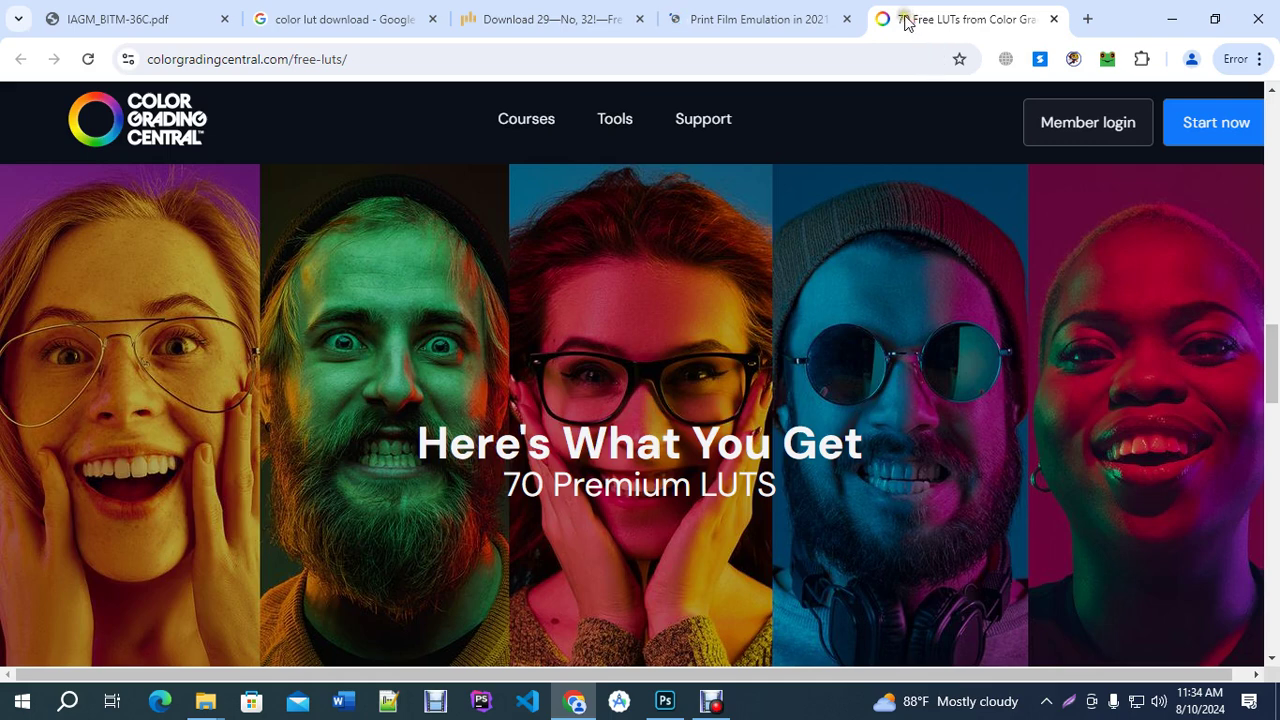
{"action": "left_click", "coordinate": [567, 18]}
{"action": "scroll", "coordinate": [443, 434], "scroll_direction": "down", "scroll_amount": 3}
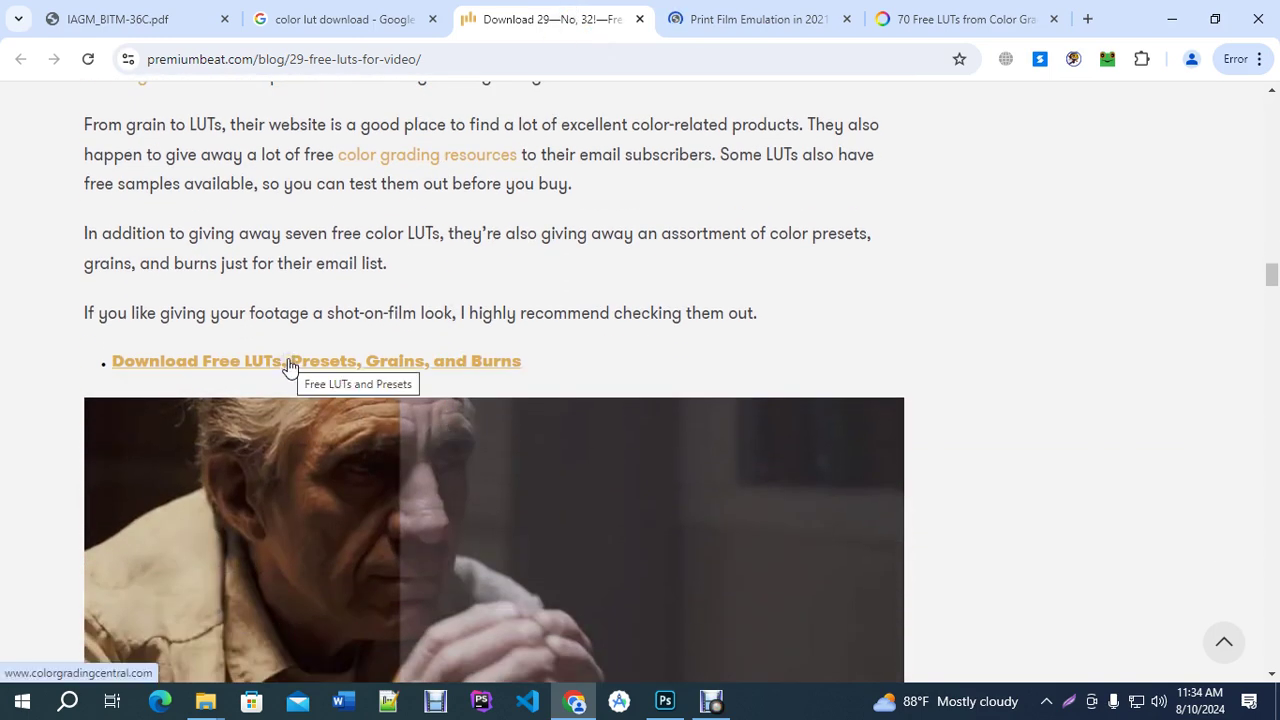
{"action": "left_click", "coordinate": [287, 363]}
{"action": "scroll", "coordinate": [755, 350], "scroll_direction": "down", "scroll_amount": 8}
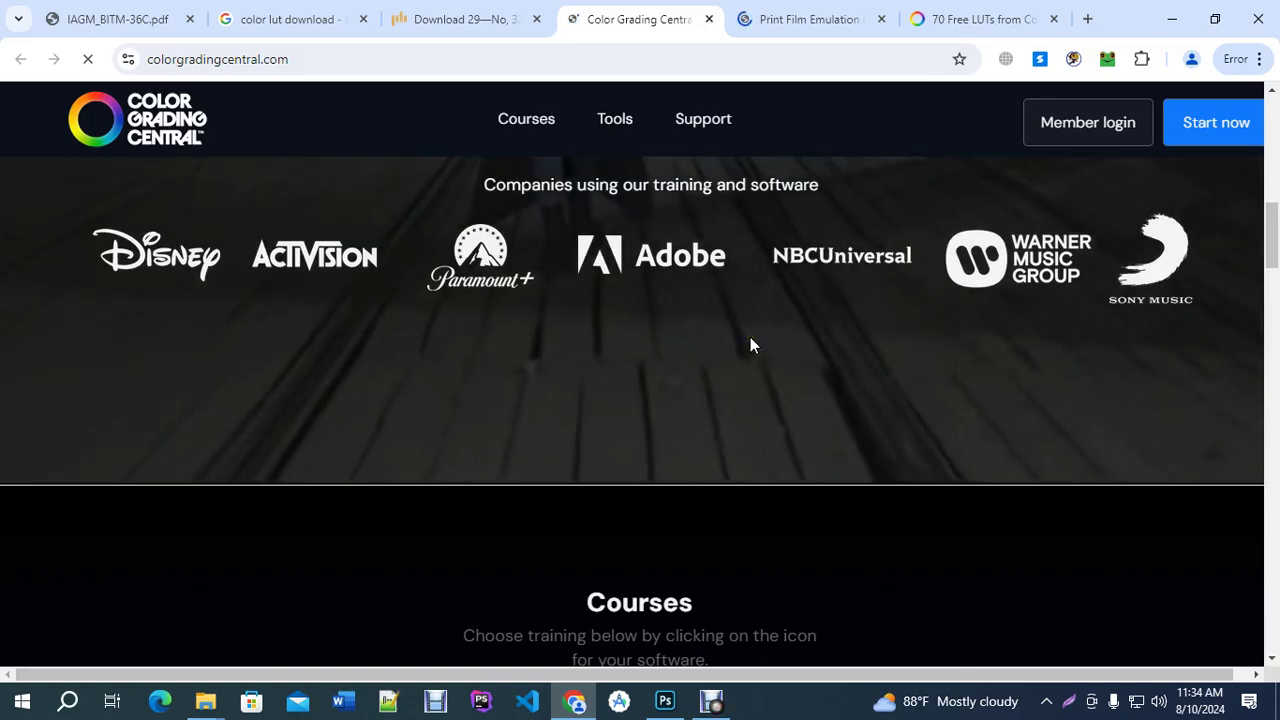
{"action": "scroll", "coordinate": [750, 344], "scroll_direction": "up", "scroll_amount": 8}
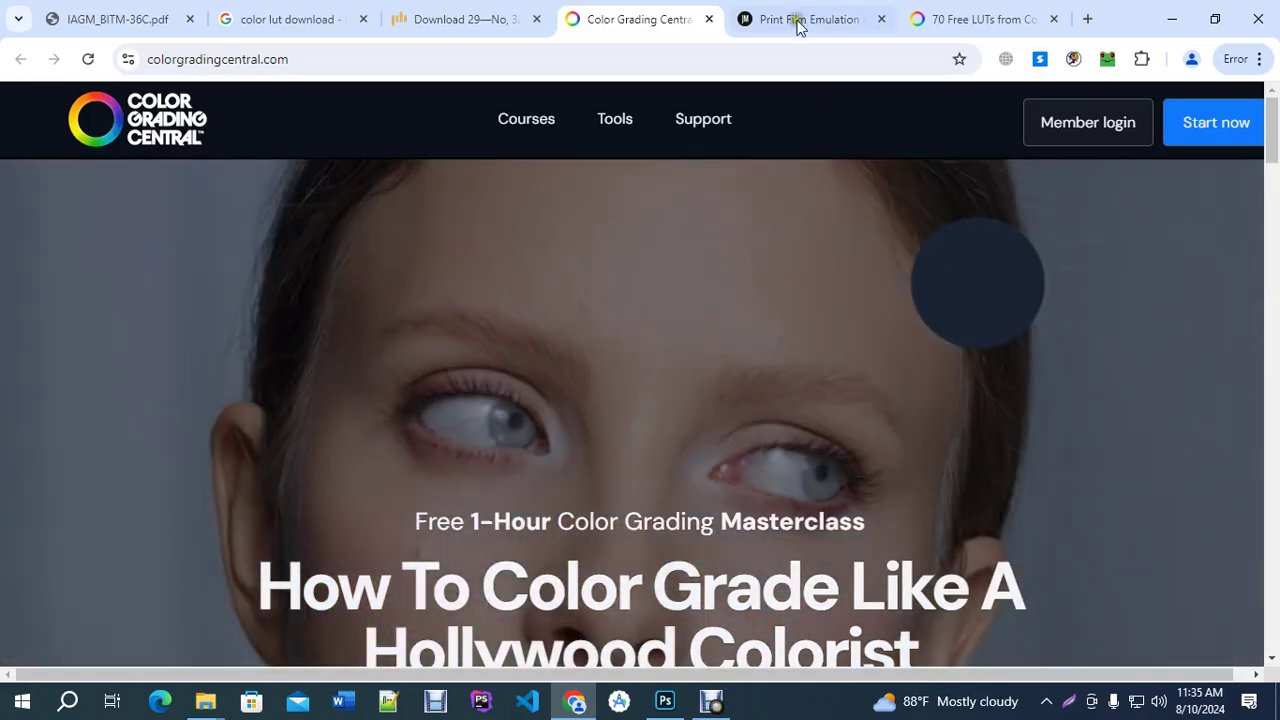
Check the "Print Film Emulation in 2021" article again through to its footer and go back to its title.
{"action": "left_click", "coordinate": [797, 25]}
{"action": "scroll", "coordinate": [891, 586], "scroll_direction": "down", "scroll_amount": 15}
{"action": "scroll", "coordinate": [838, 543], "scroll_direction": "down", "scroll_amount": 20}
{"action": "scroll", "coordinate": [835, 530], "scroll_direction": "down", "scroll_amount": 20}
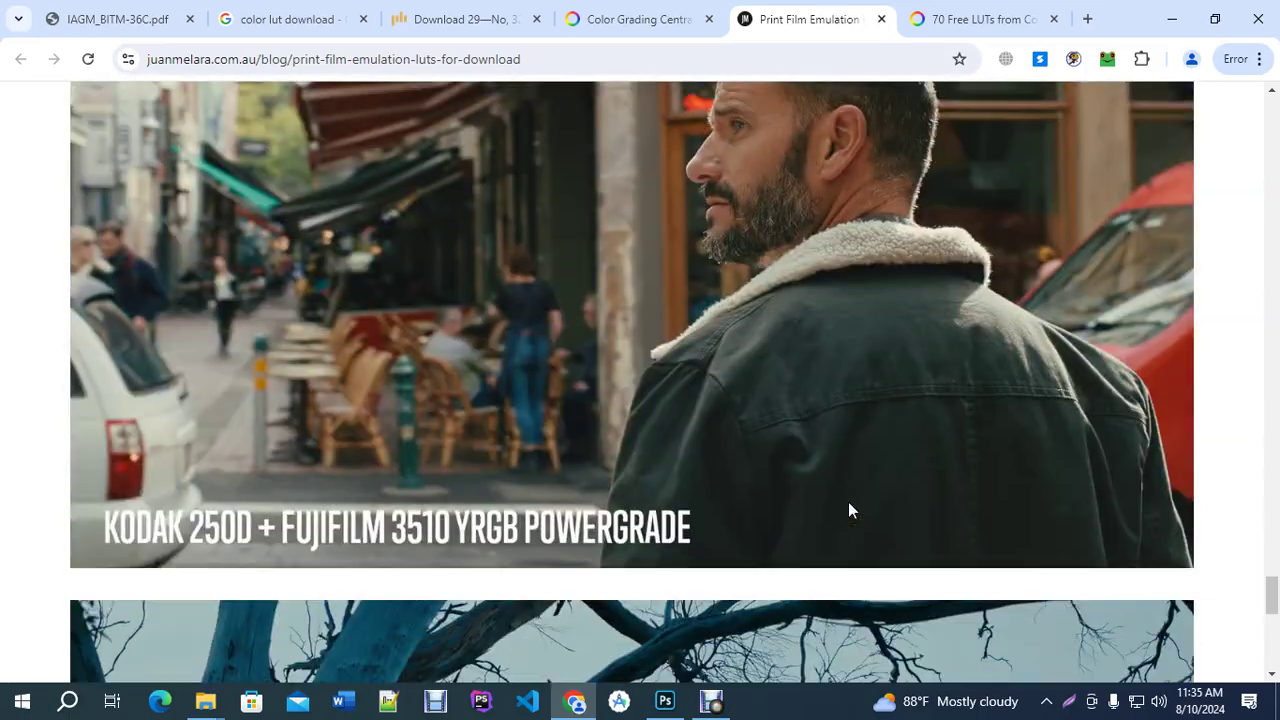
{"action": "scroll", "coordinate": [848, 511], "scroll_direction": "down", "scroll_amount": 7}
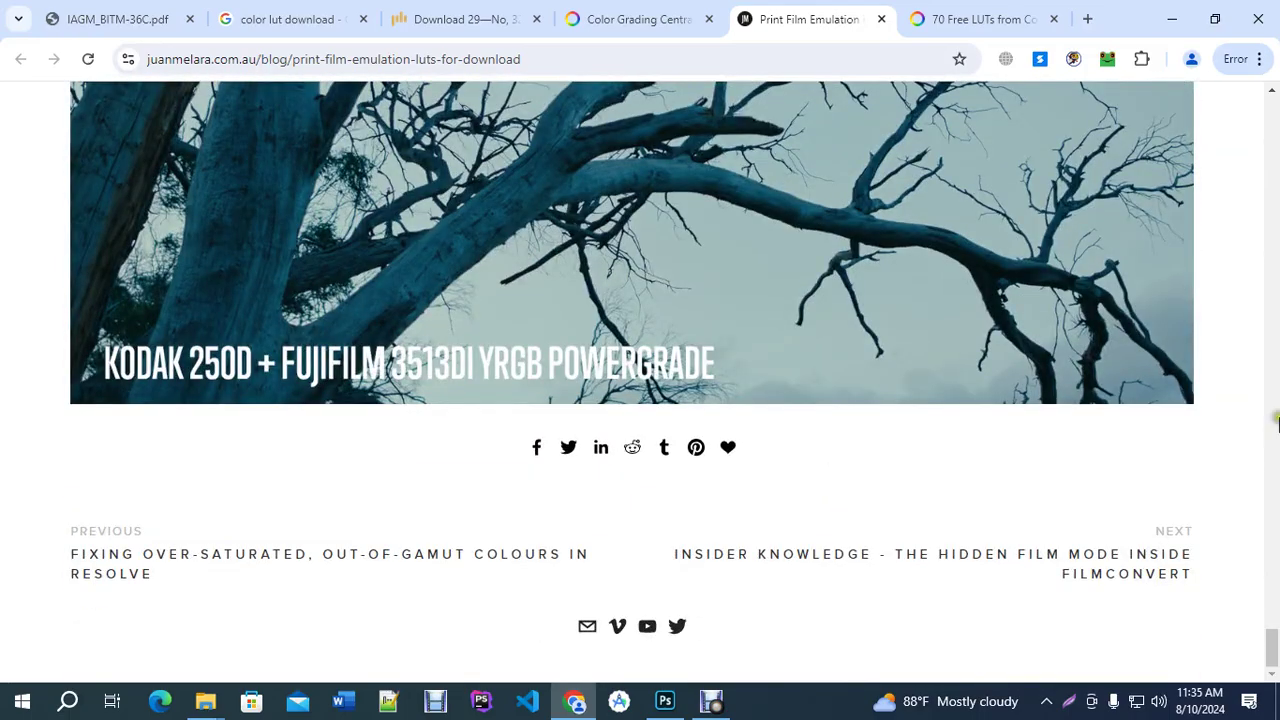
{"action": "left_click_drag", "start_coordinate": [1262, 650], "coordinate": [1262, 100]}
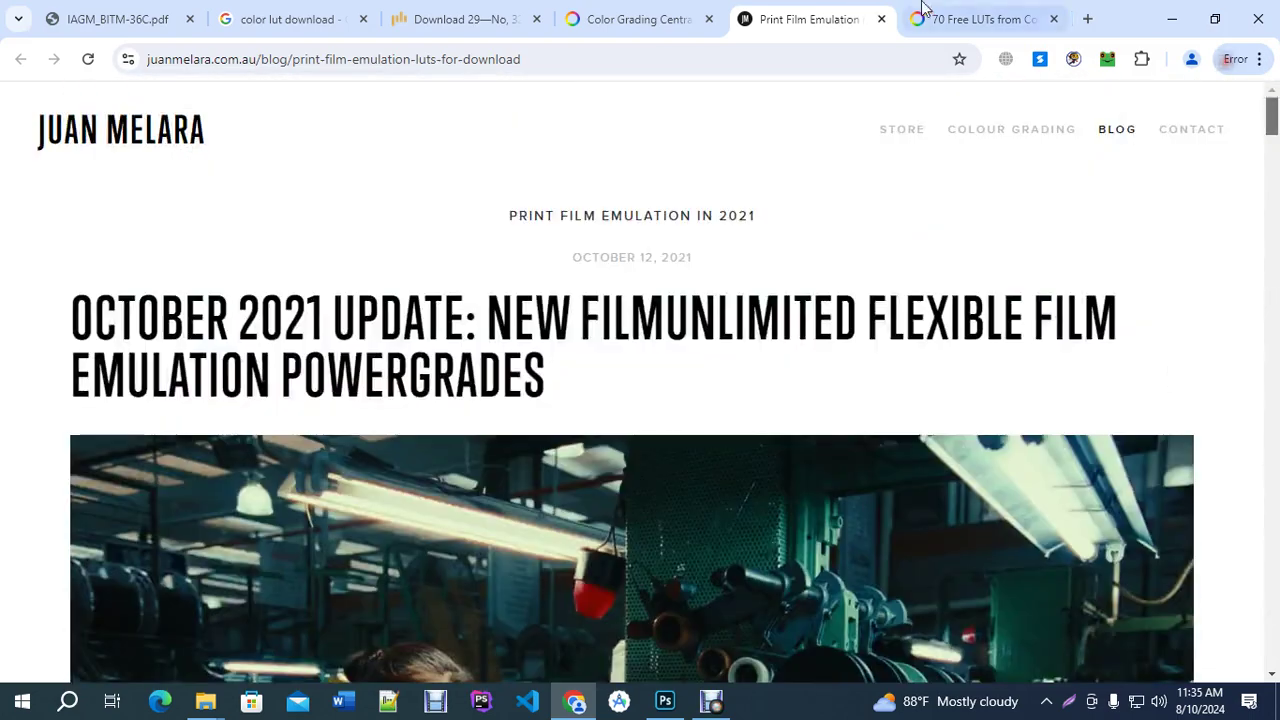
Check the rest of the 70 Free LUTs page and further LUT entries in the PremiumBeat article.
{"action": "left_click", "coordinate": [934, 20]}
{"action": "scroll", "coordinate": [814, 417], "scroll_direction": "down", "scroll_amount": 20}
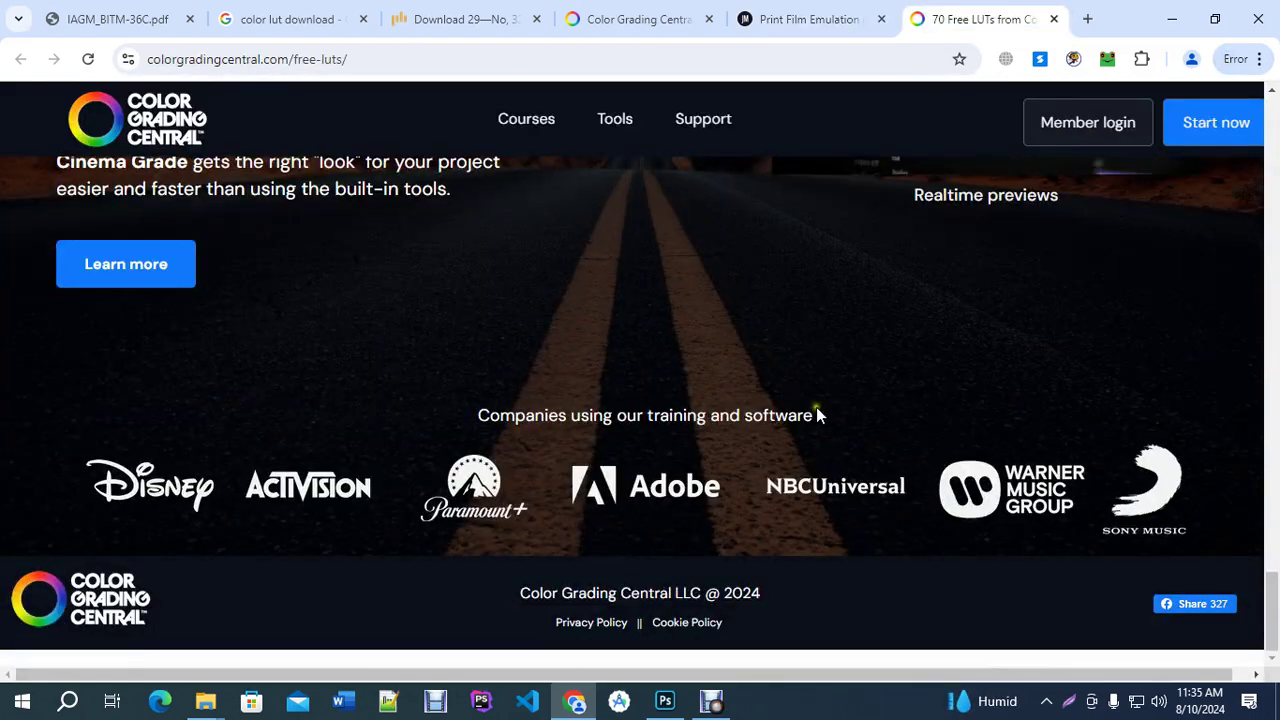
{"action": "left_click", "coordinate": [487, 8]}
{"action": "scroll", "coordinate": [576, 390], "scroll_direction": "down", "scroll_amount": 10}
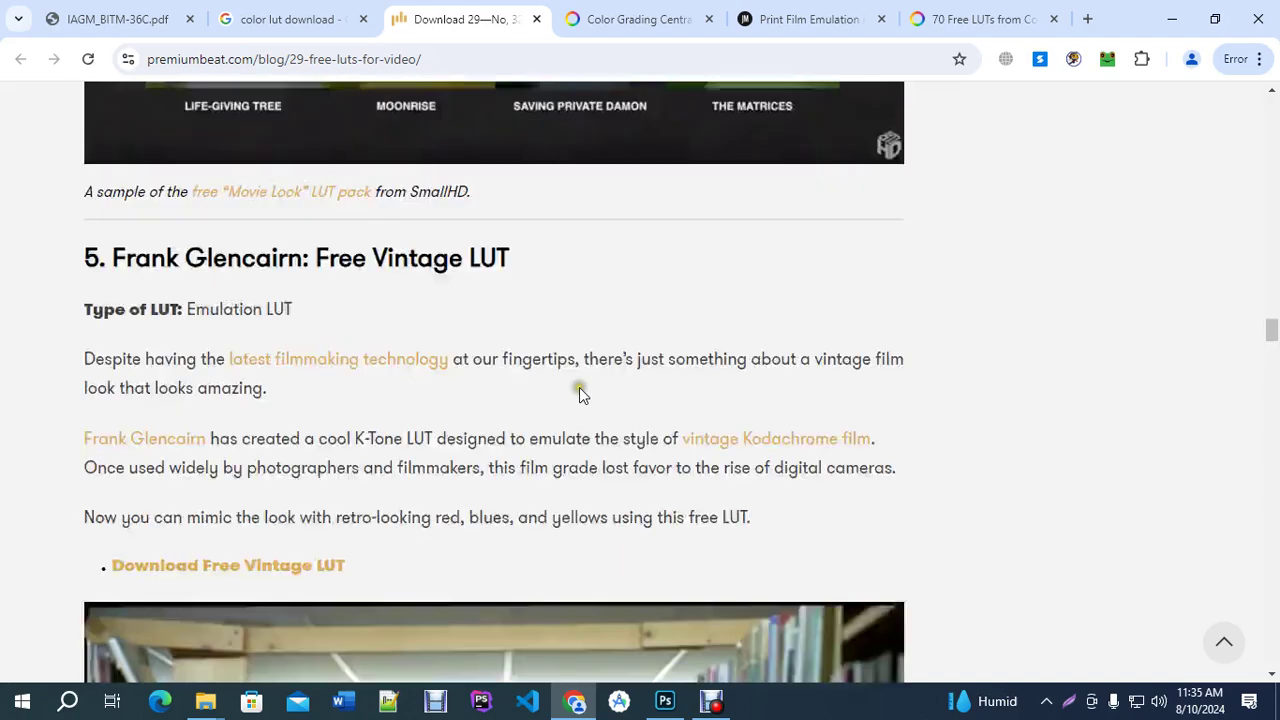
Return to the Google results and refine the search to "photoshop color lut free download".
{"action": "left_click", "coordinate": [270, 19]}
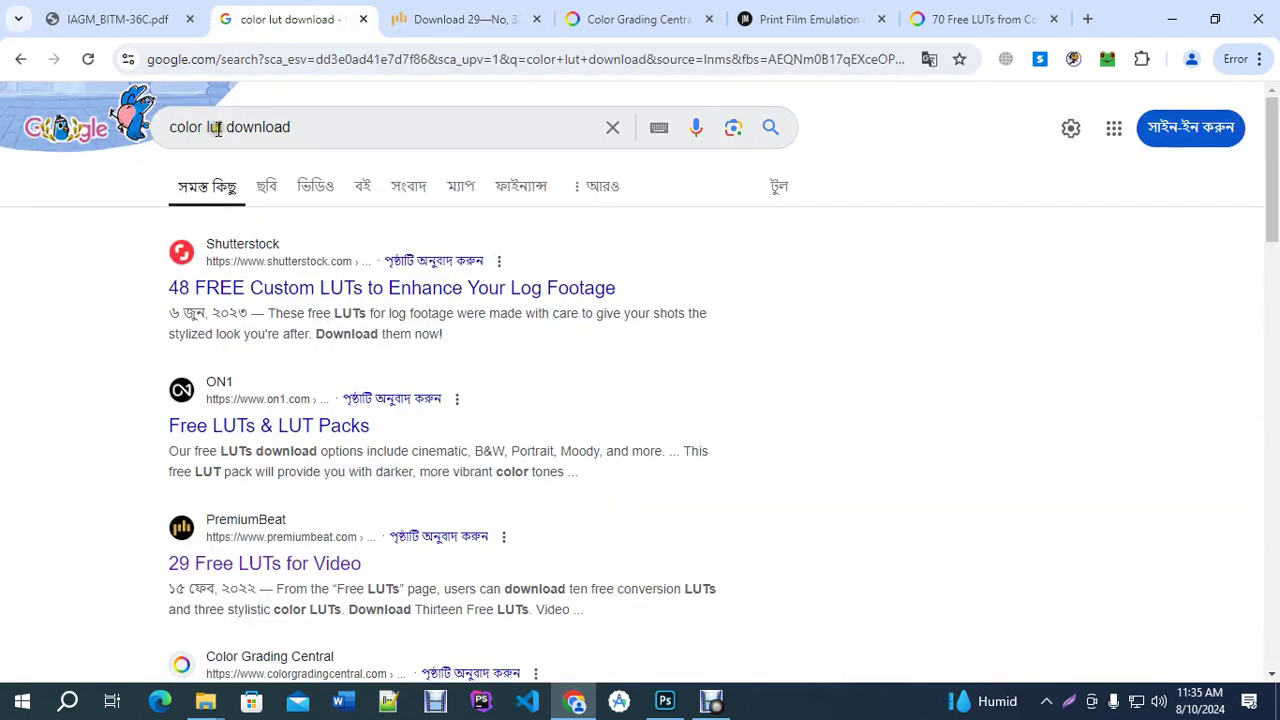
{"action": "left_click", "coordinate": [172, 124]}
{"action": "type", "text": "p"}
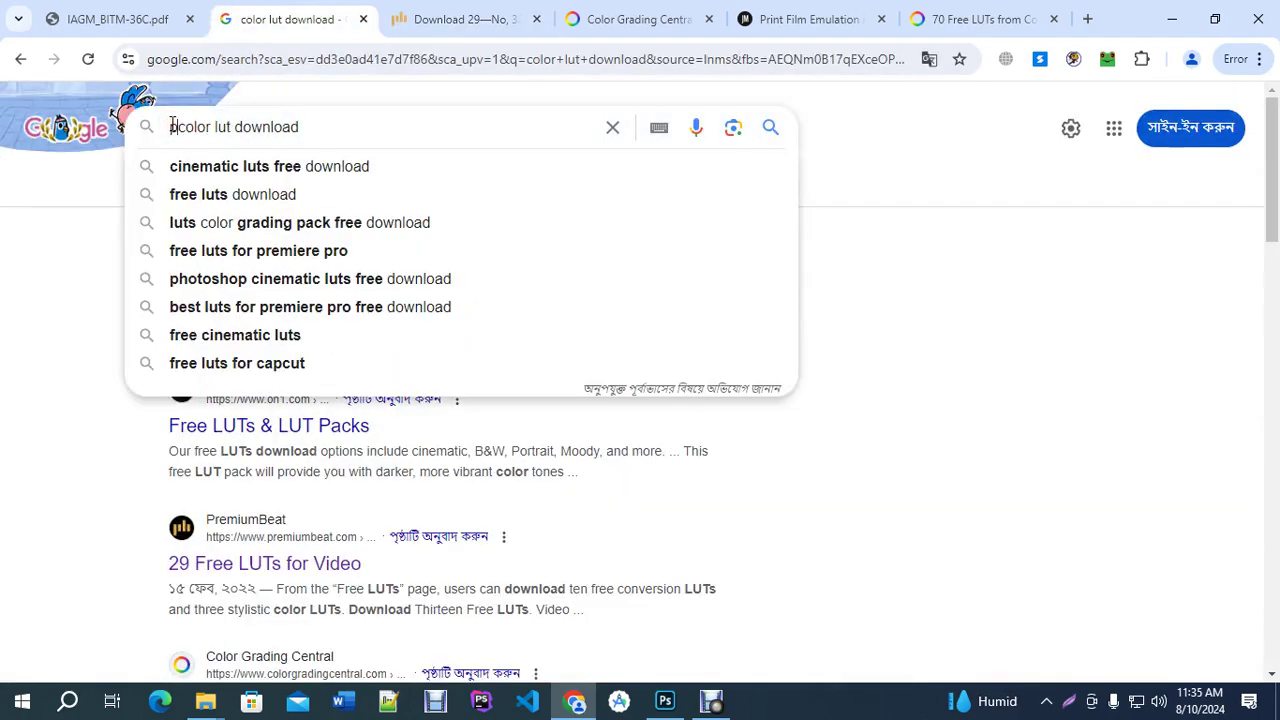
{"action": "type", "text": "hotosho"}
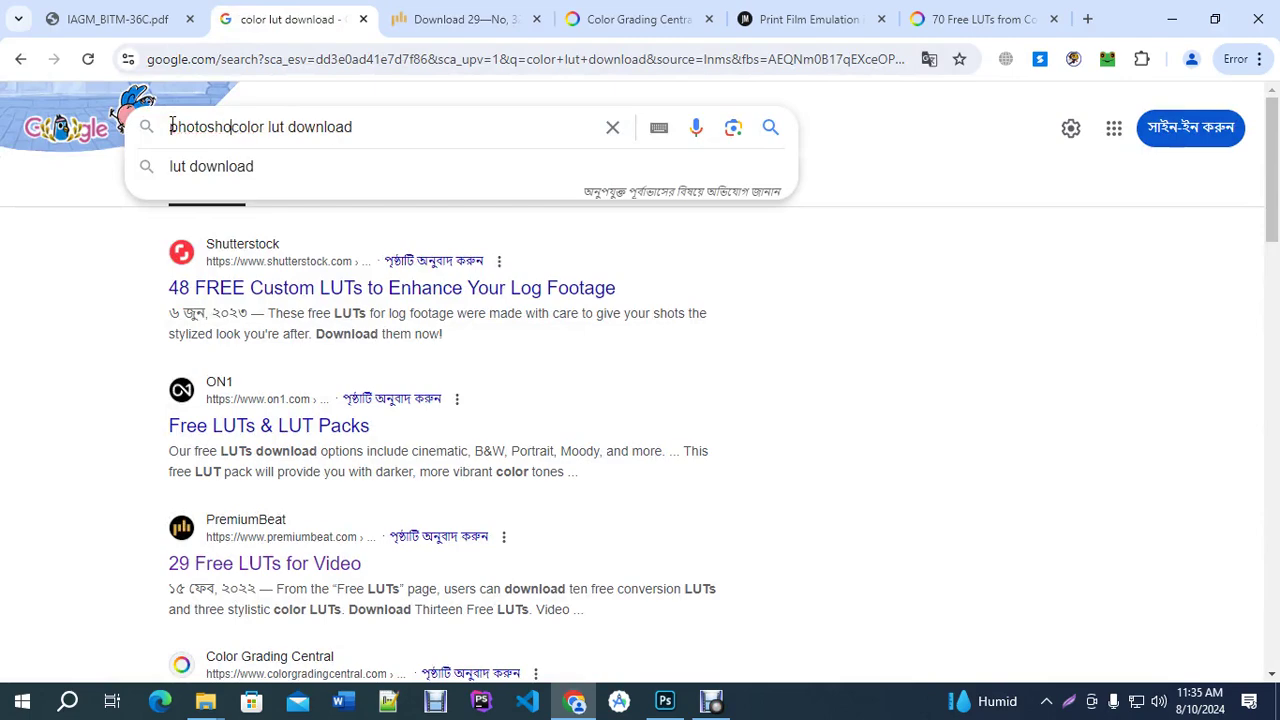
{"action": "type", "text": "p color lut "}
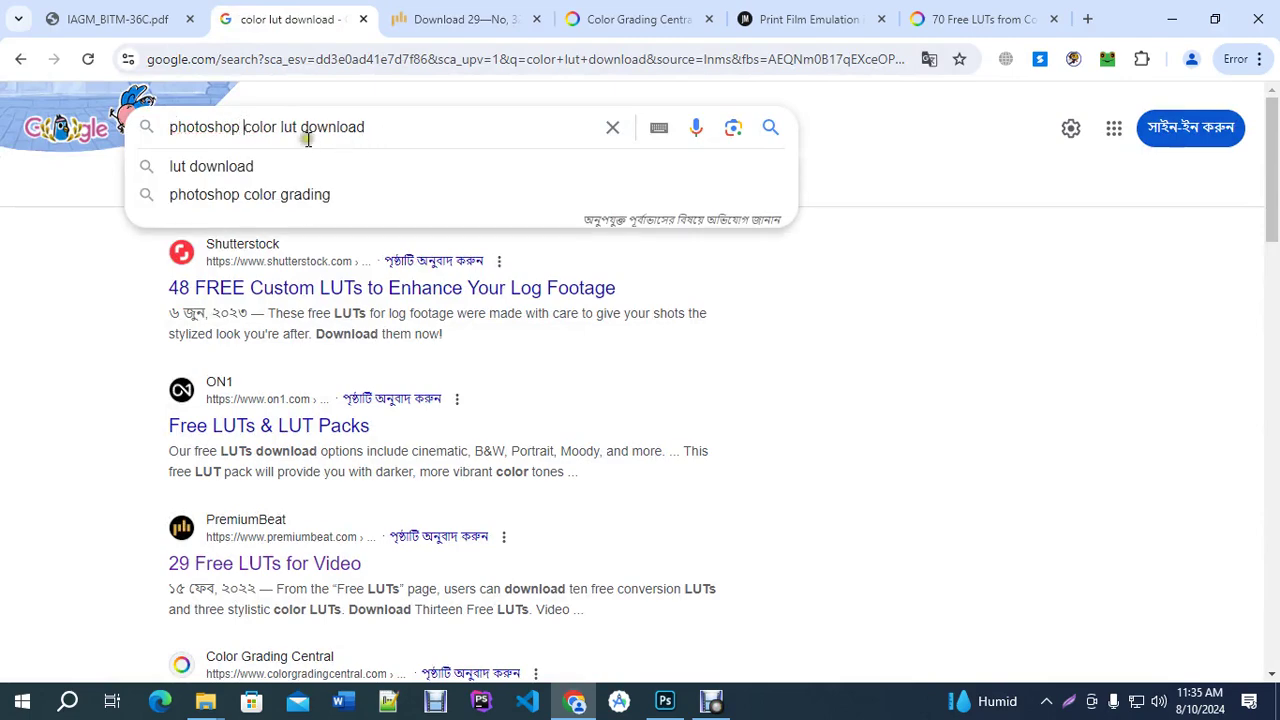
{"action": "type", "text": "free"}
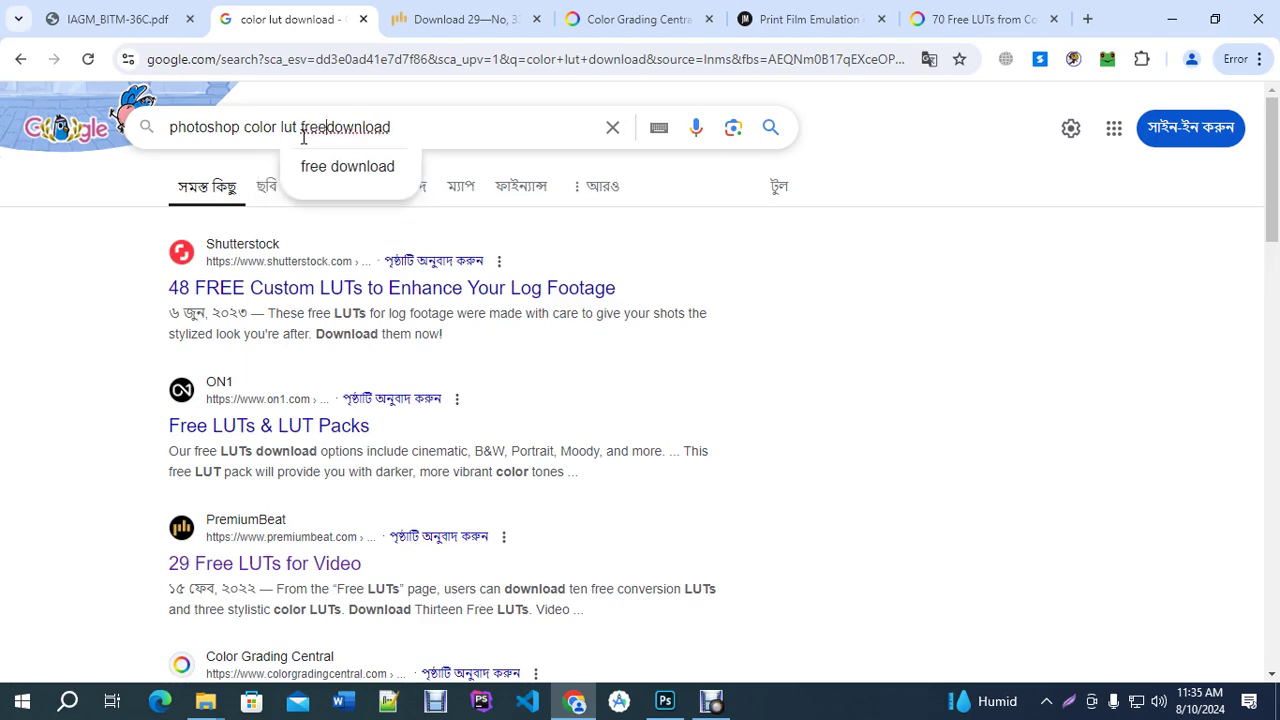
{"action": "key", "text": "Return"}
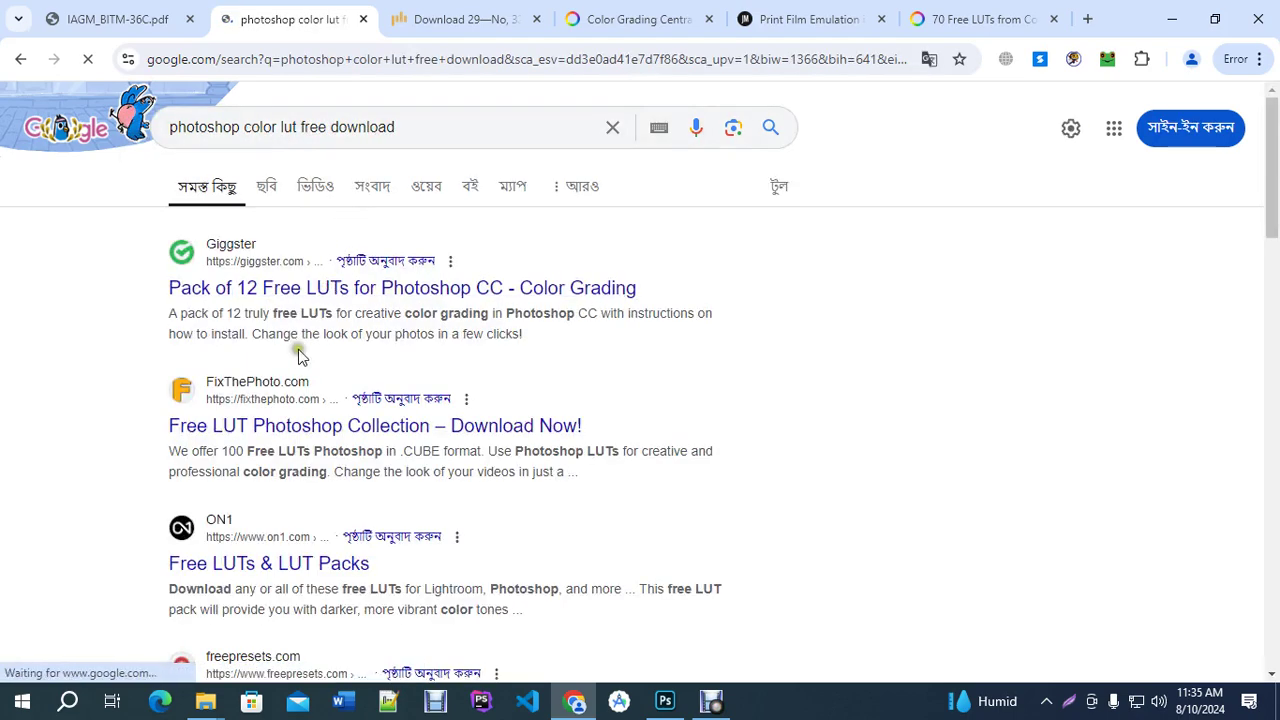
Open the FixThePhoto, freepresets, Freepik and Retouching Labs LUT results in separate background tabs.
{"action": "scroll", "coordinate": [296, 380], "scroll_direction": "down", "scroll_amount": 1}
{"action": "middle_click", "coordinate": [300, 331]}
{"action": "middle_click", "coordinate": [294, 466]}
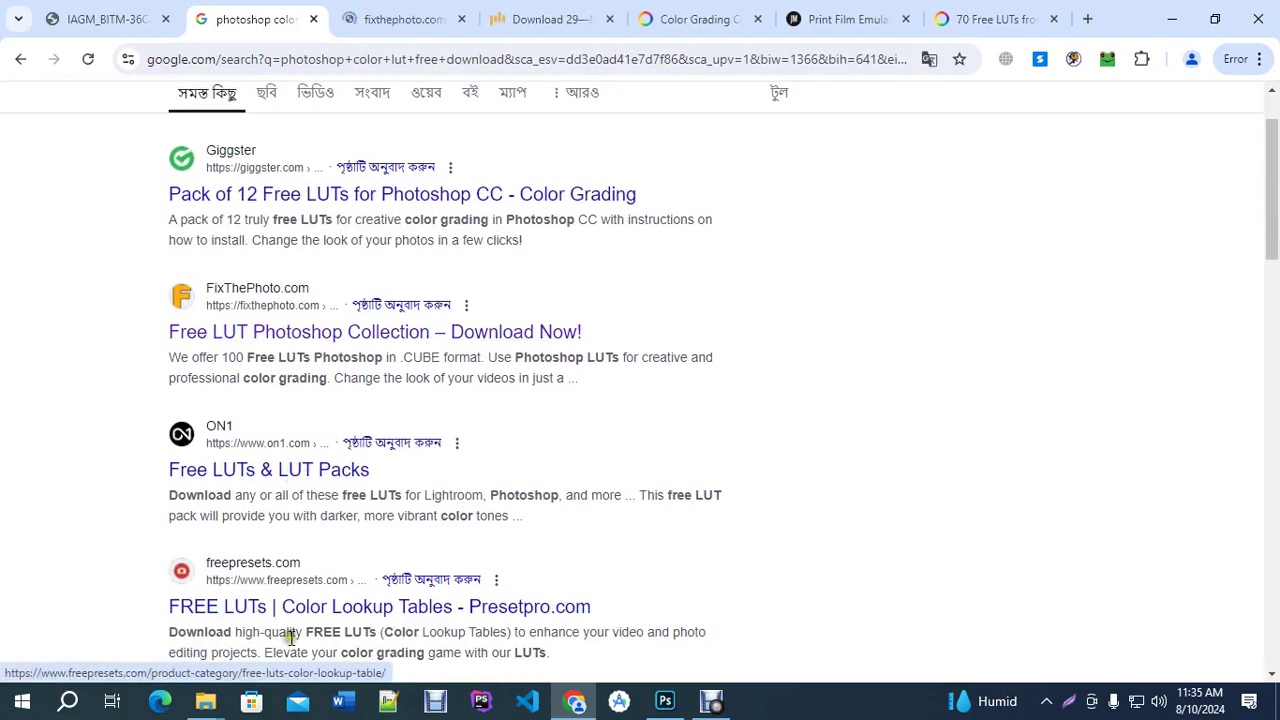
{"action": "scroll", "coordinate": [340, 580], "scroll_direction": "down", "scroll_amount": 5}
{"action": "middle_click", "coordinate": [314, 403]}
{"action": "middle_click", "coordinate": [326, 560]}
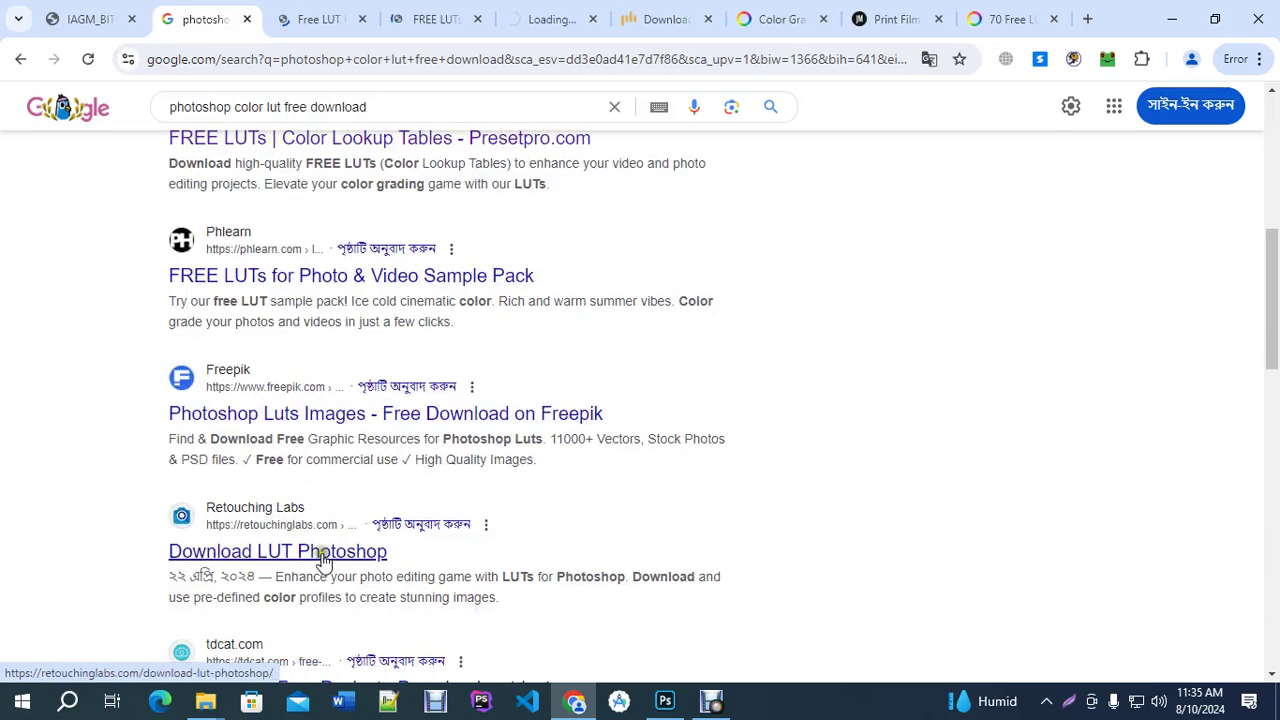
Replace the Google query with "mixkit" and run the search.
{"action": "scroll", "coordinate": [314, 157], "scroll_direction": "up", "scroll_amount": 6}
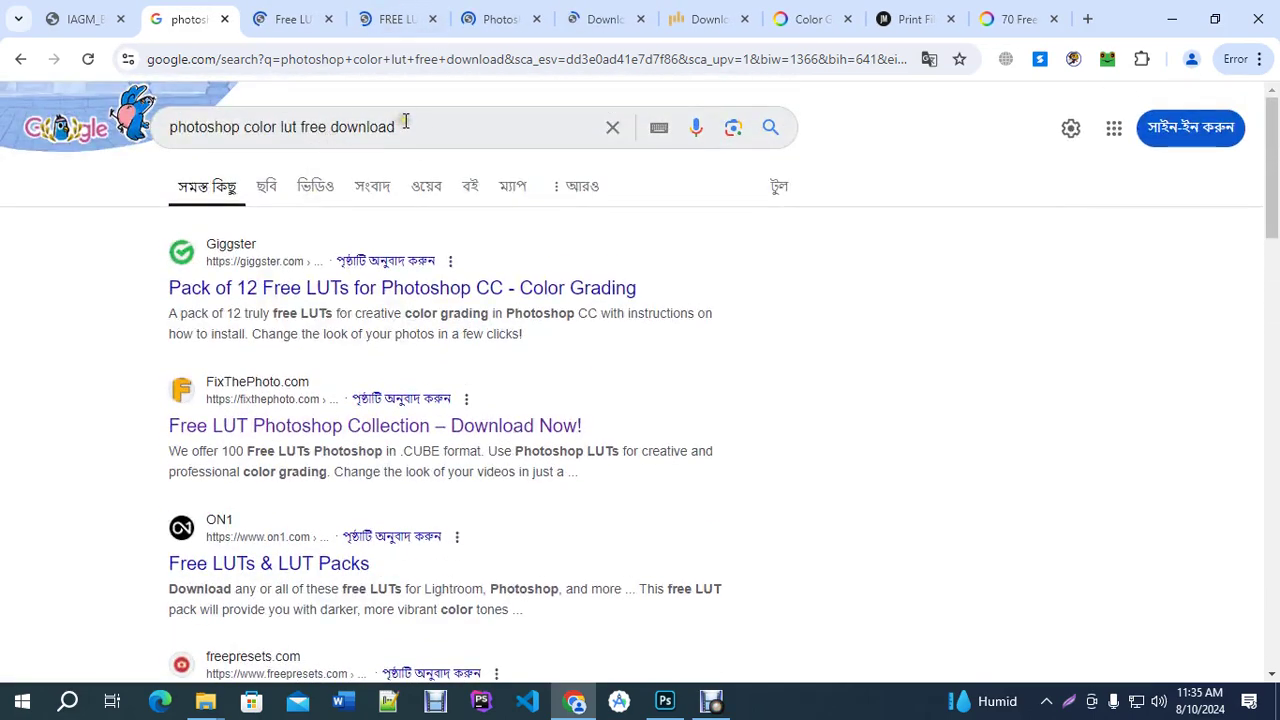
{"action": "left_click", "coordinate": [405, 120]}
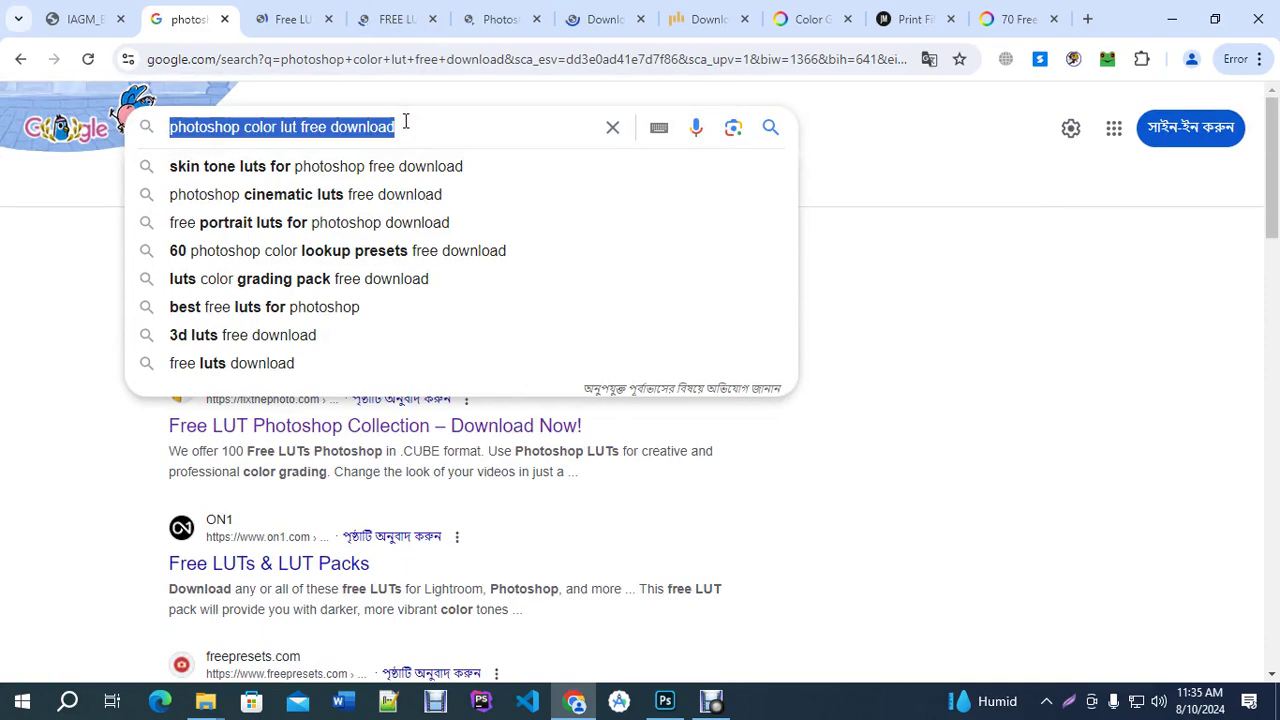
{"action": "type", "text": "mx"}
{"action": "key", "text": "BackSpace"}
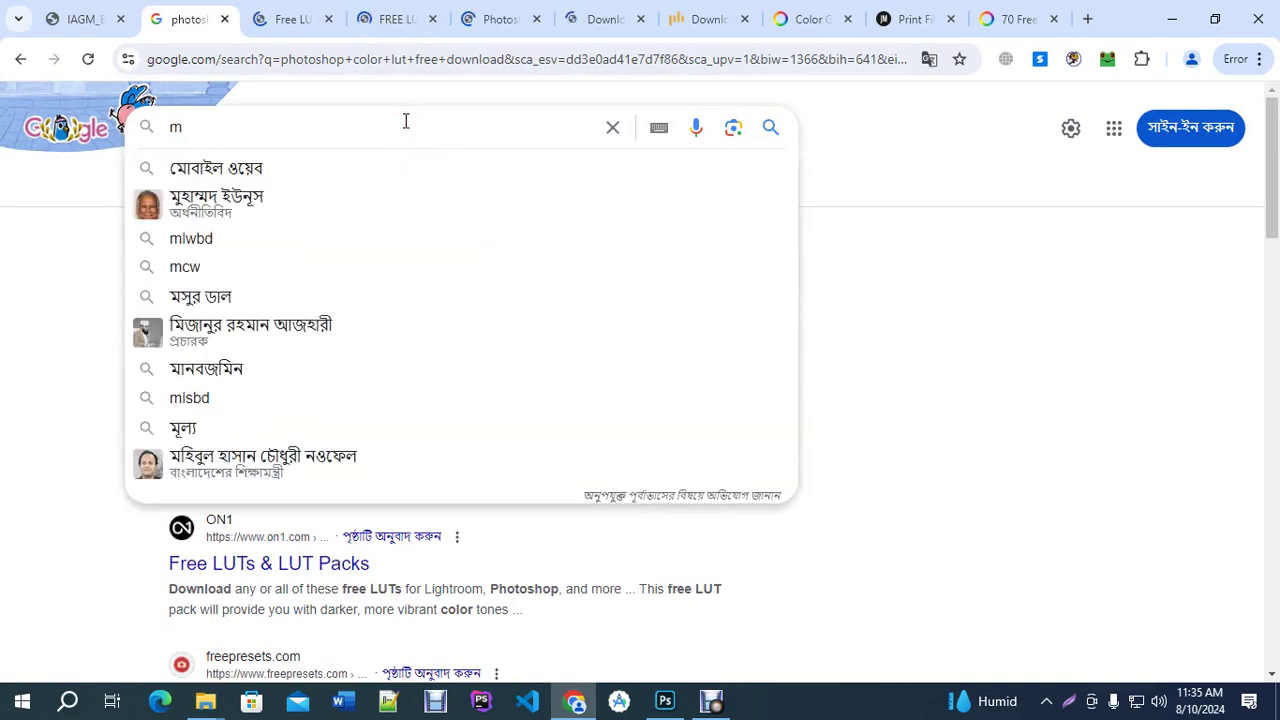
{"action": "type", "text": "ixki"}
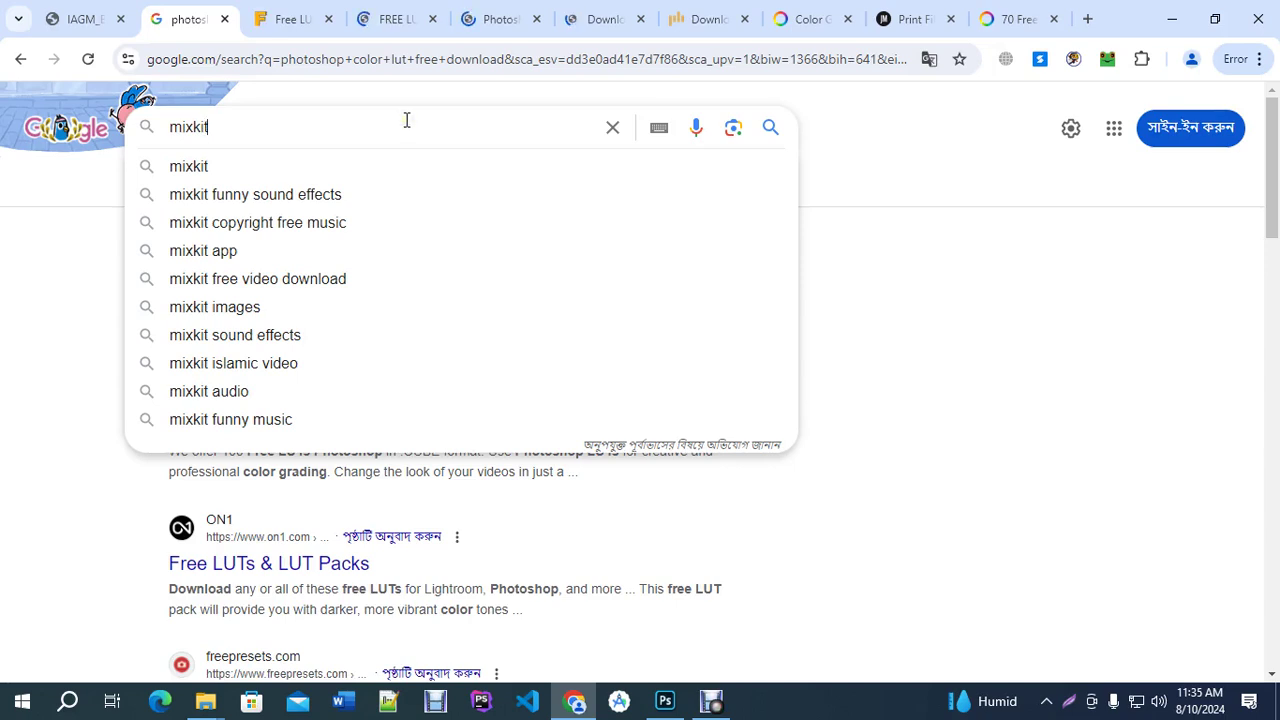
{"action": "type", "text": "t"}
{"action": "key", "text": "Return"}
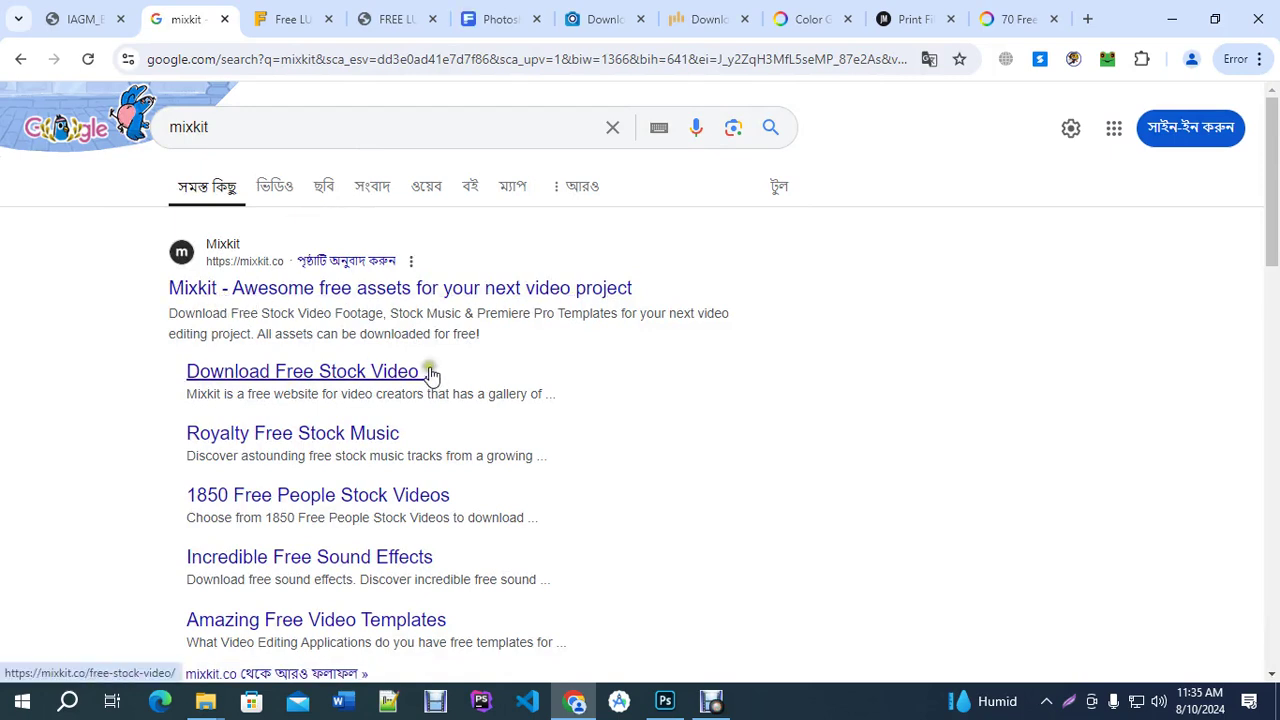
Refine the search to "mixkit free color lut".
{"action": "scroll", "coordinate": [428, 371], "scroll_direction": "down", "scroll_amount": 2}
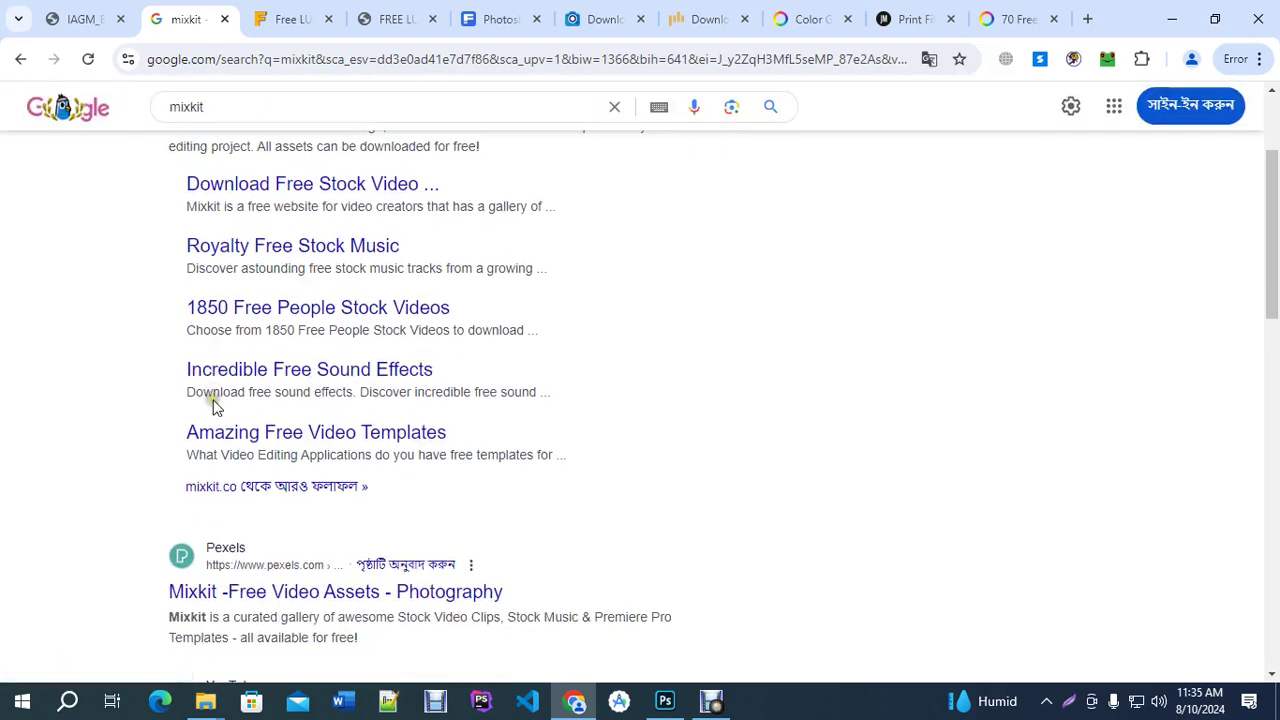
{"action": "scroll", "coordinate": [211, 406], "scroll_direction": "up", "scroll_amount": 2}
{"action": "left_click", "coordinate": [241, 124]}
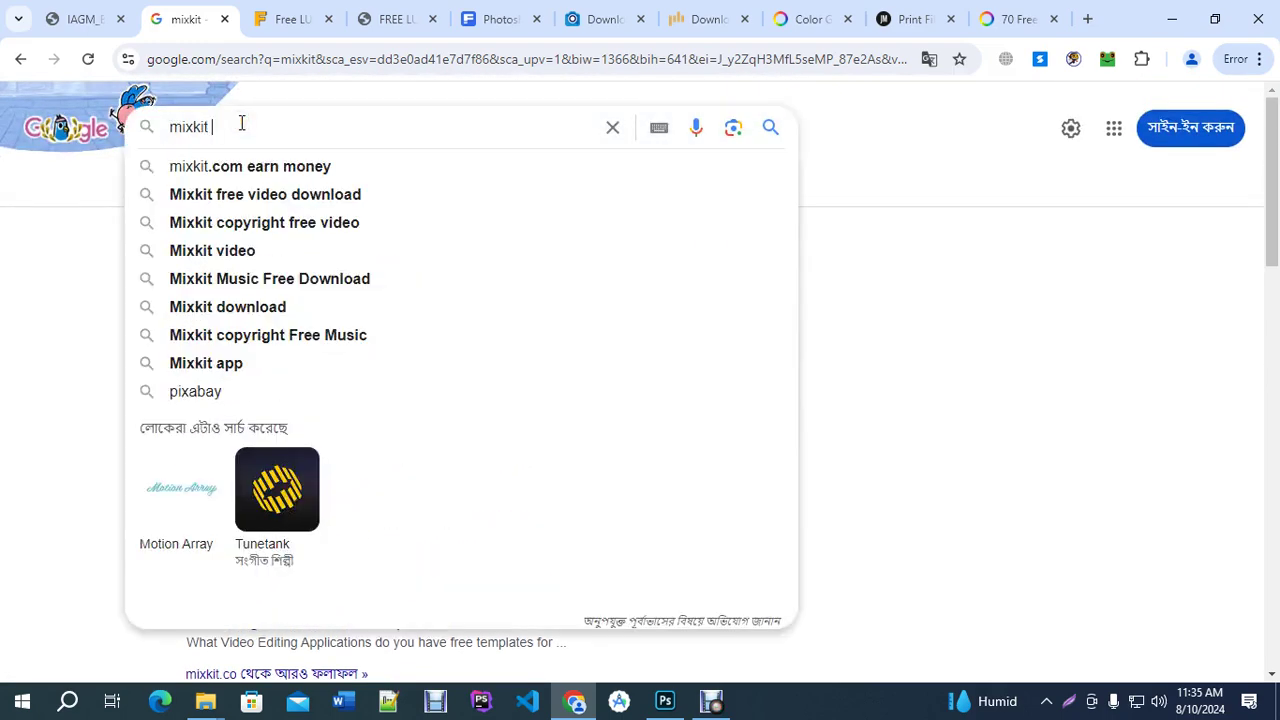
{"action": "type", "text": "free color lut'"}
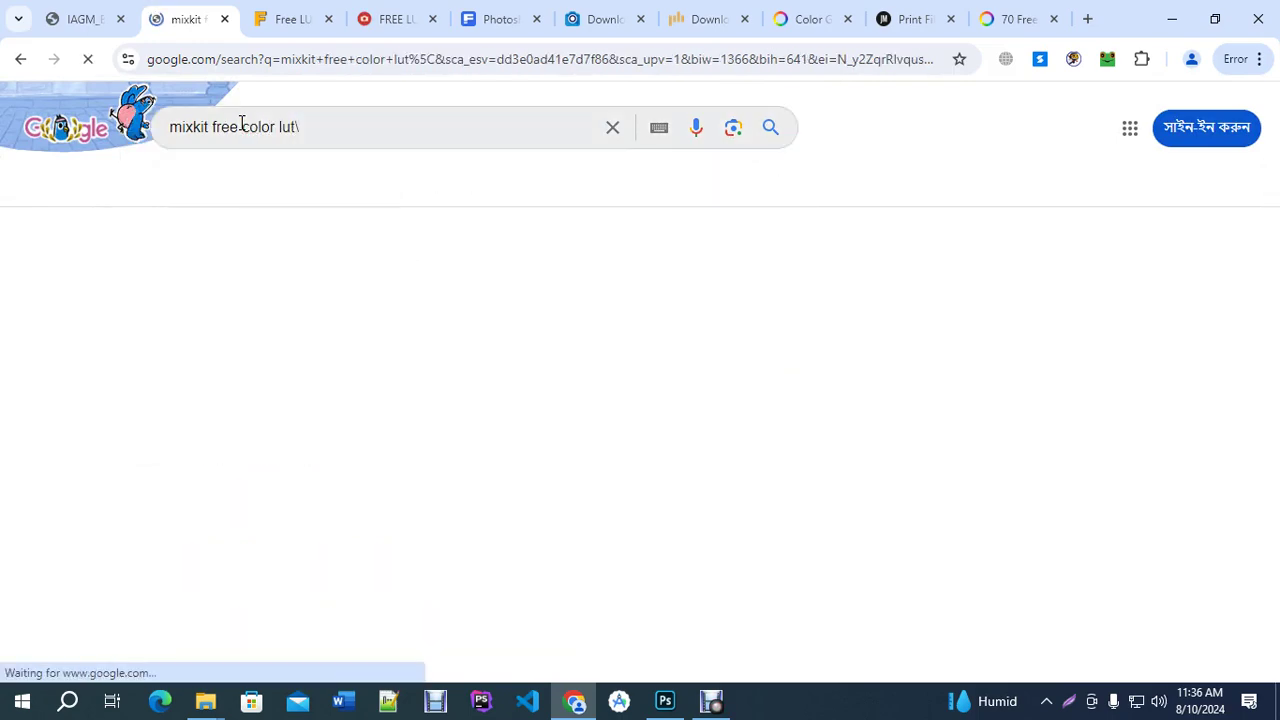
{"action": "left_click", "coordinate": [350, 127]}
{"action": "key", "text": "BackSpace"}
{"action": "key", "text": "Return"}
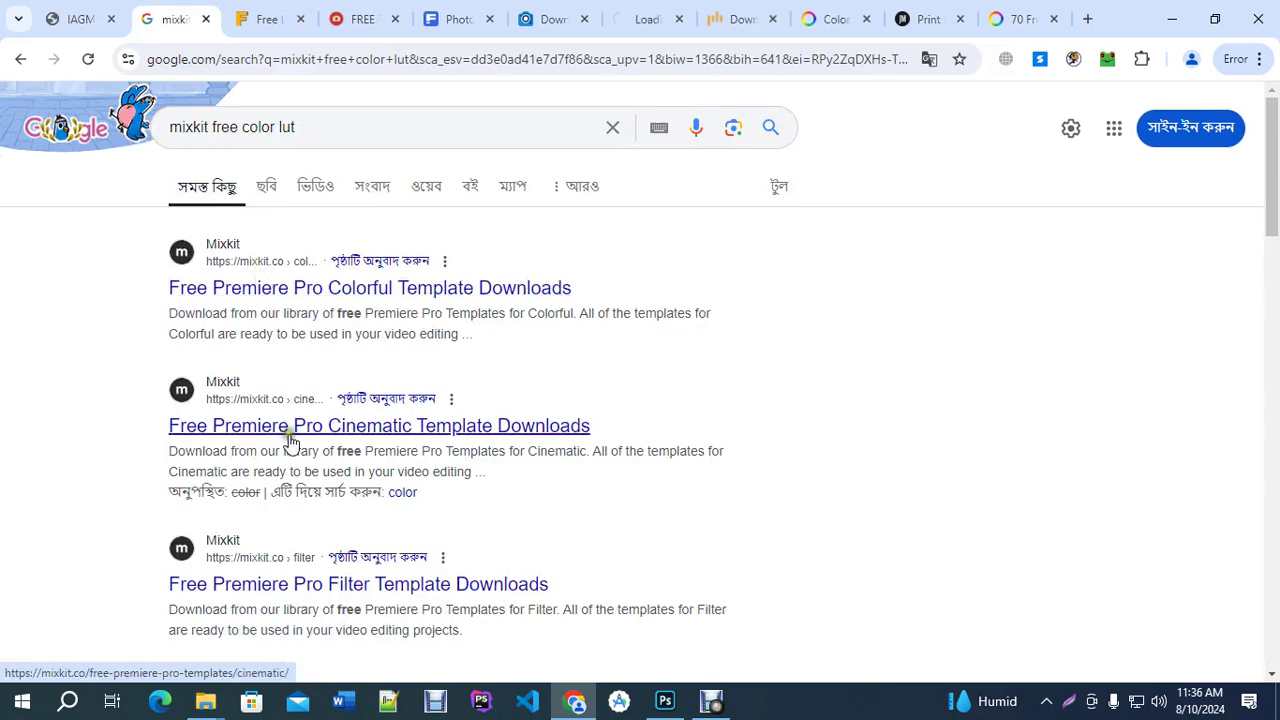
Open several Mixkit free Premiere Pro template results in separate background tabs.
{"action": "scroll", "coordinate": [282, 428], "scroll_direction": "down", "scroll_amount": 5}
{"action": "middle_click", "coordinate": [286, 252]}
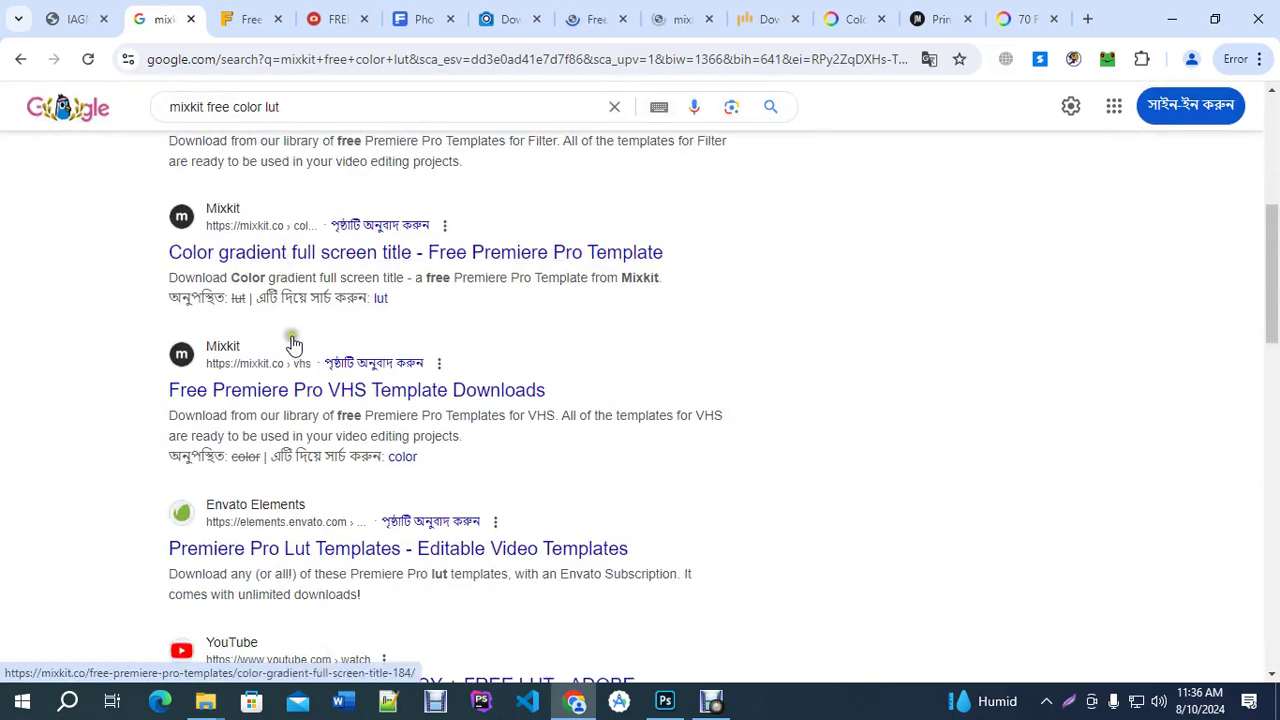
{"action": "middle_click", "coordinate": [288, 398]}
{"action": "scroll", "coordinate": [750, 430], "scroll_direction": "up", "scroll_amount": 5}
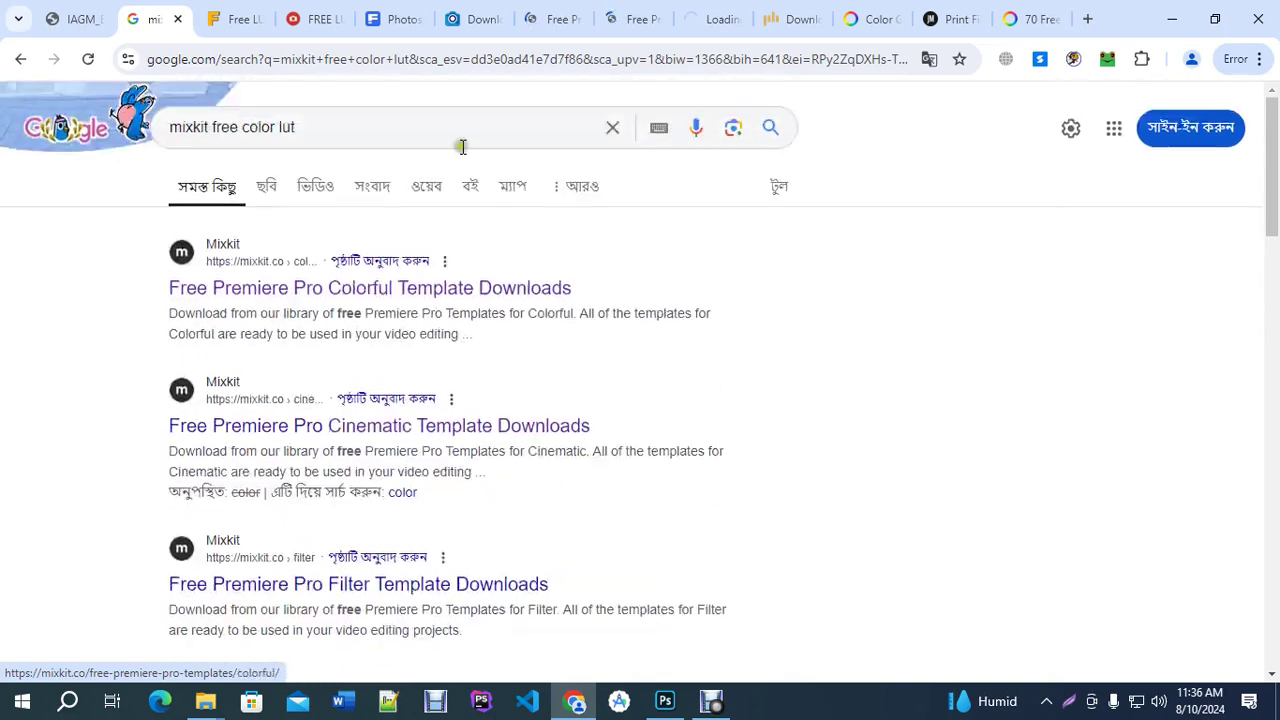
On the FixThePhoto Photoshop LUTs page, open the download pages for LUT #1 "Wildlife" and #2 "Contrast".
{"action": "left_click", "coordinate": [253, 8]}
{"action": "scroll", "coordinate": [525, 334], "scroll_direction": "down", "scroll_amount": 8}
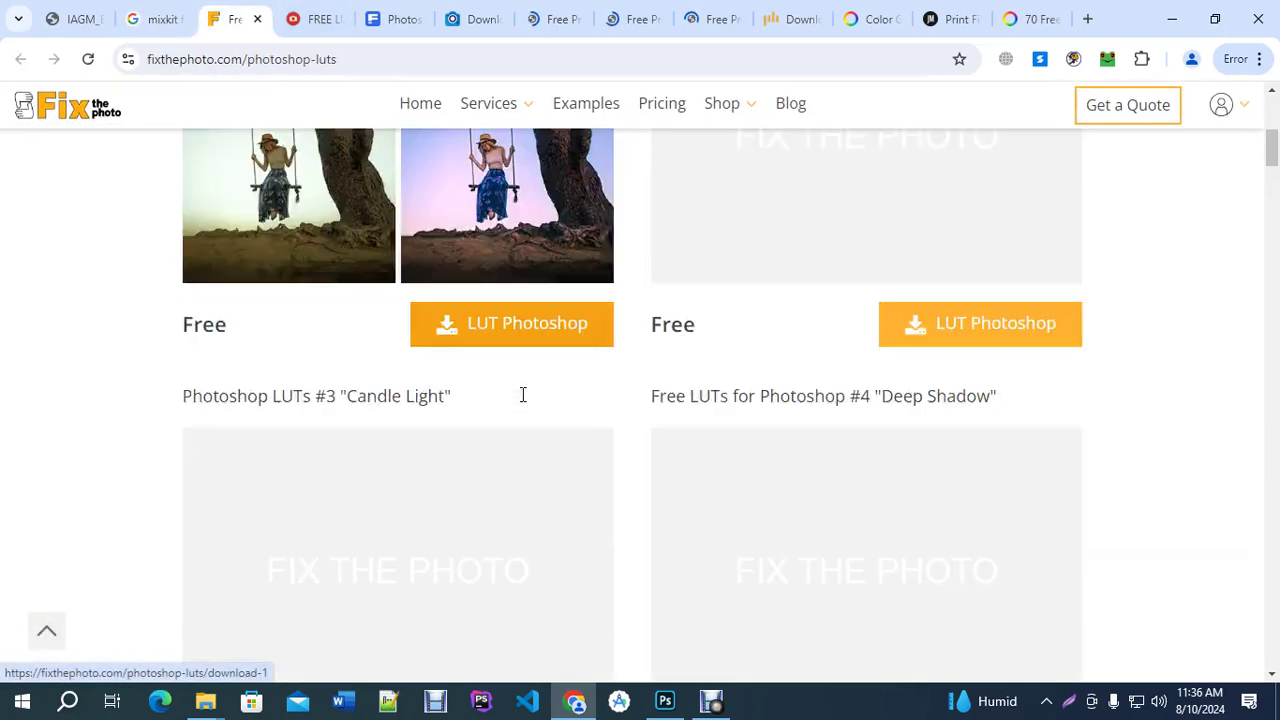
{"action": "scroll", "coordinate": [508, 391], "scroll_direction": "up", "scroll_amount": 1}
{"action": "scroll", "coordinate": [508, 390], "scroll_direction": "down", "scroll_amount": 1}
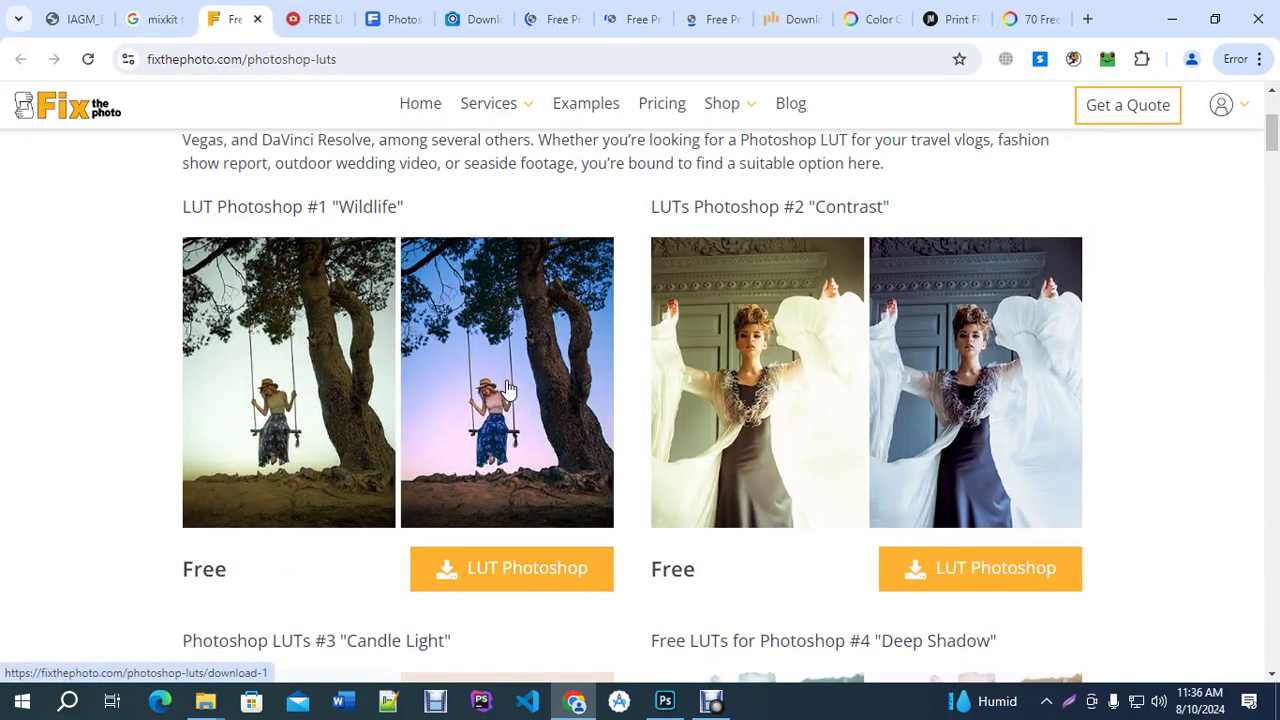
{"action": "middle_click", "coordinate": [529, 491]}
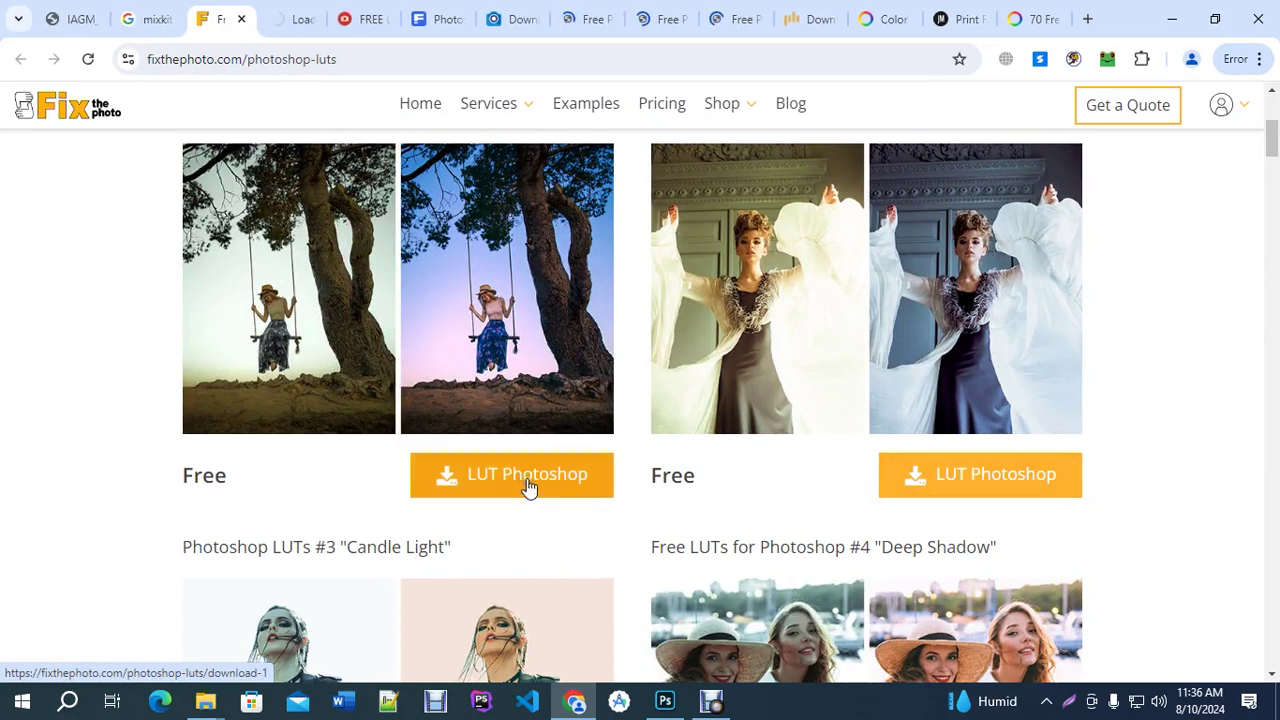
{"action": "middle_click", "coordinate": [1005, 480]}
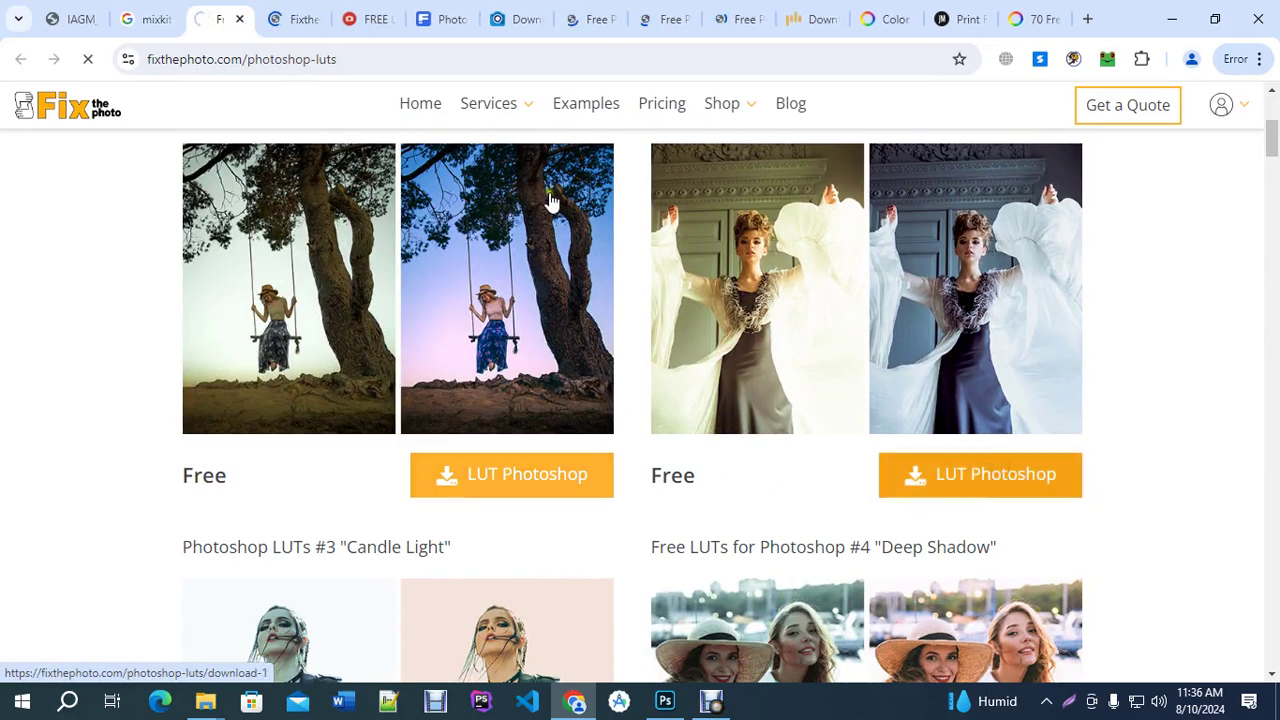
On the "Wildlife" download page, choose Free Photoshop LUT #1 and request the free download.
{"action": "left_click", "coordinate": [300, 12]}
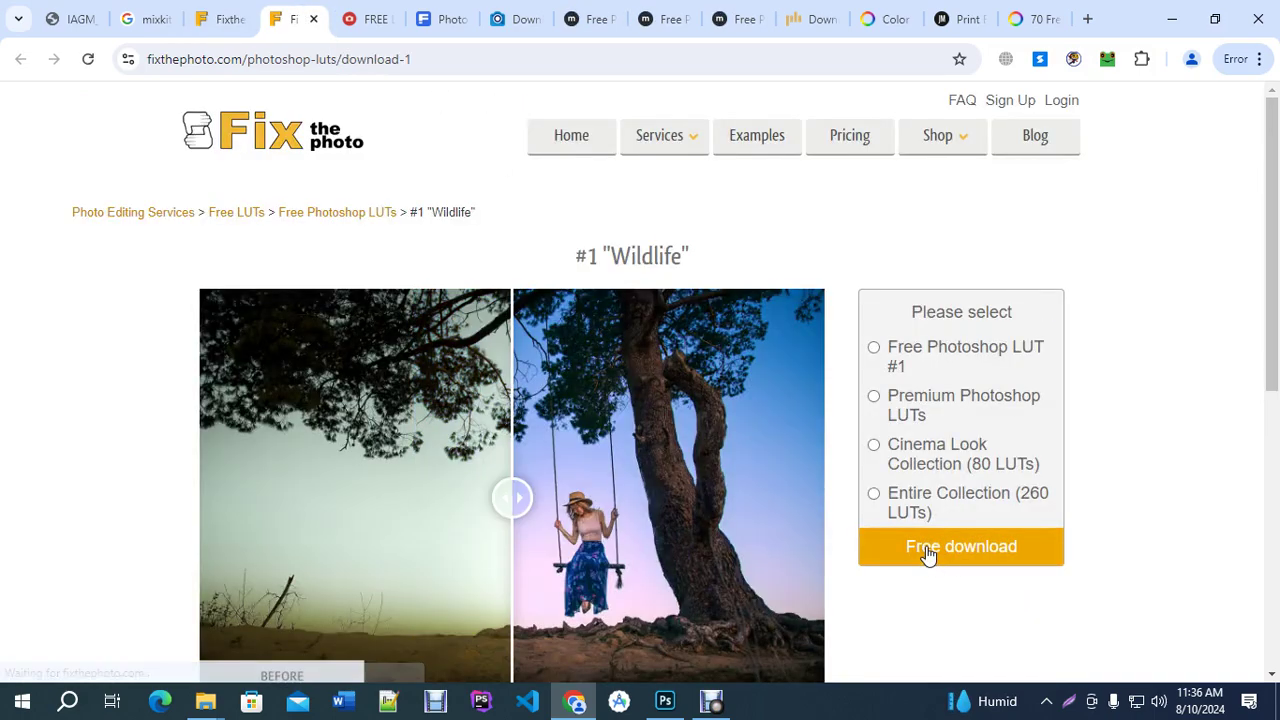
{"action": "left_click", "coordinate": [874, 348]}
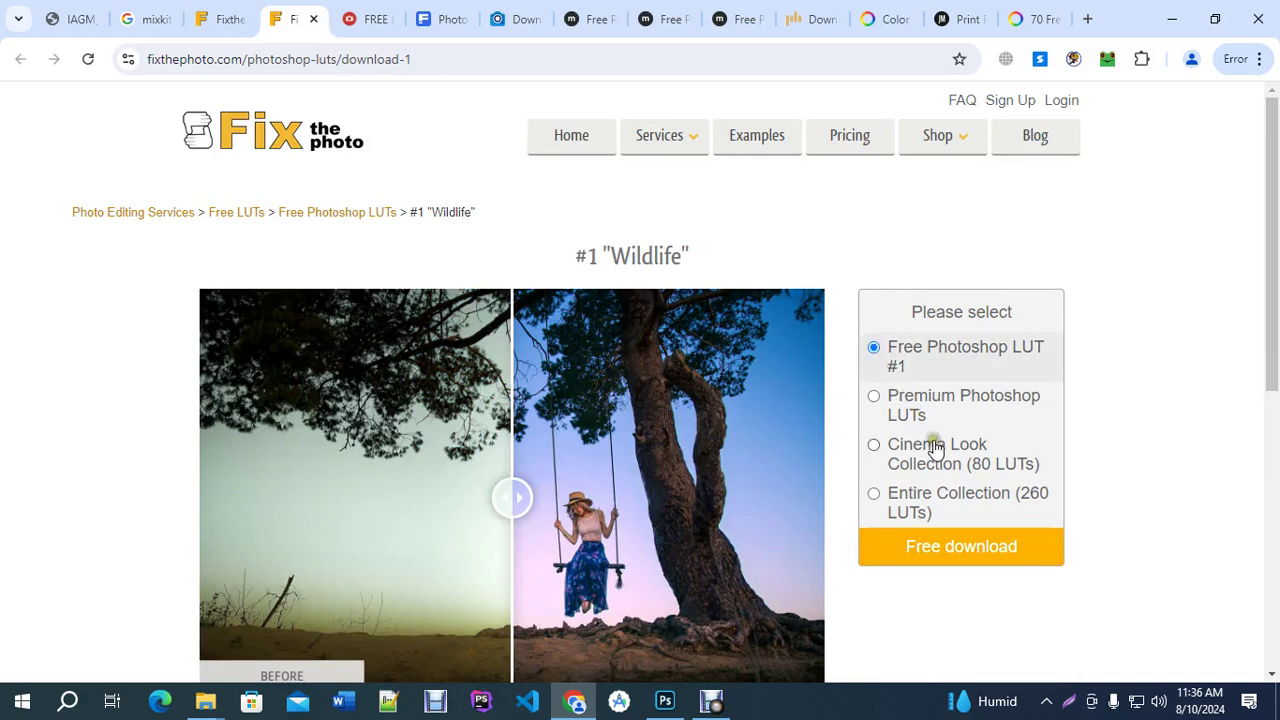
{"action": "left_click", "coordinate": [940, 560]}
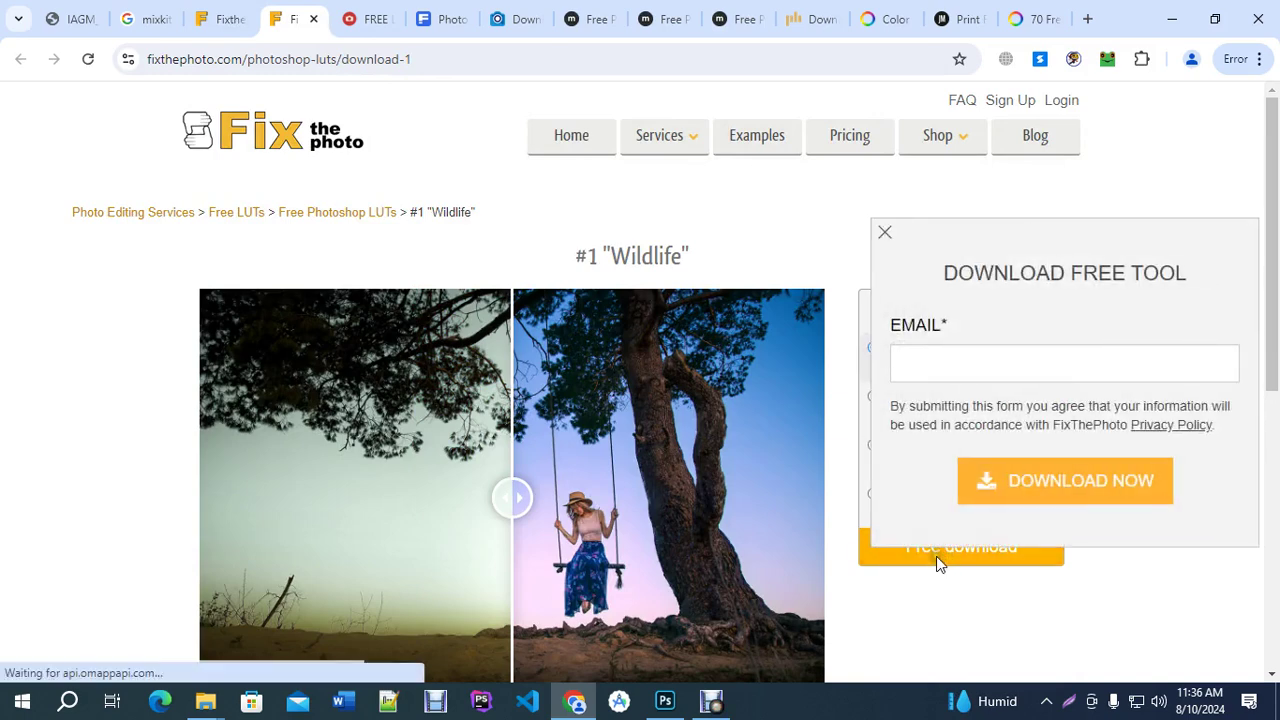
Search for "fakemail generetor" in a new tab and open the Temp Mail disposable email site.
{"action": "left_click", "coordinate": [1088, 19]}
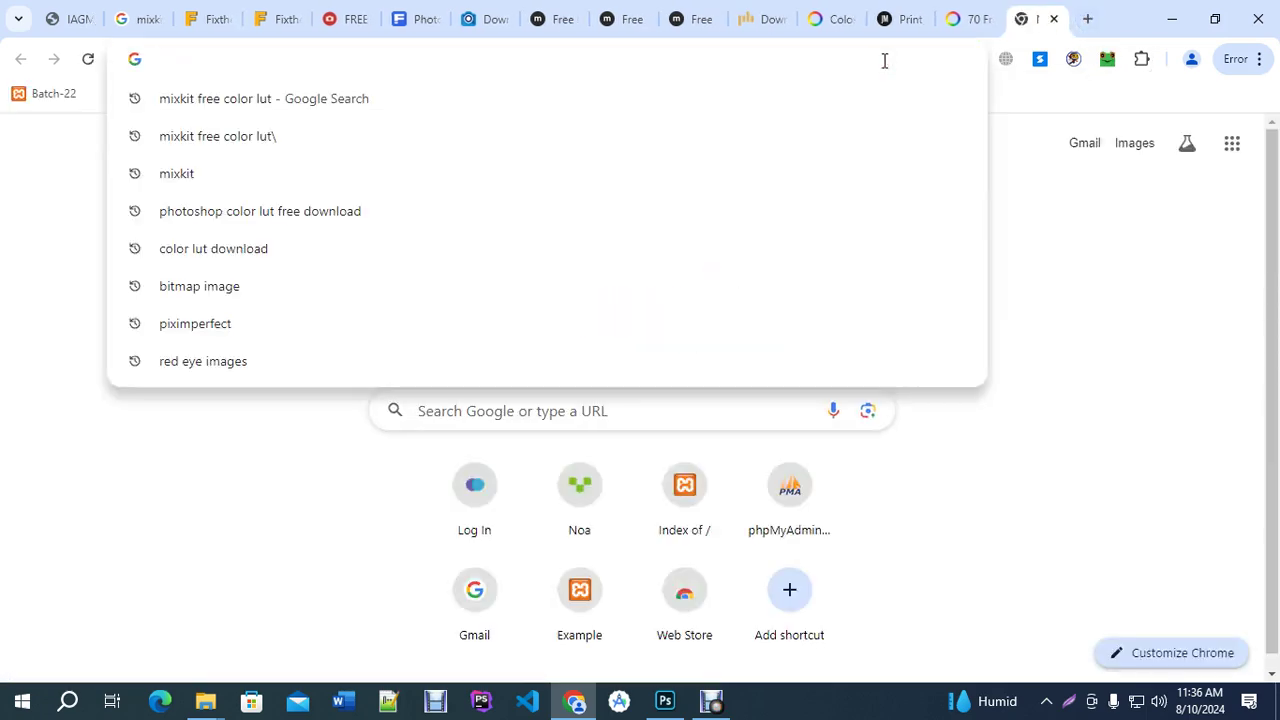
{"action": "type", "text": "fake"}
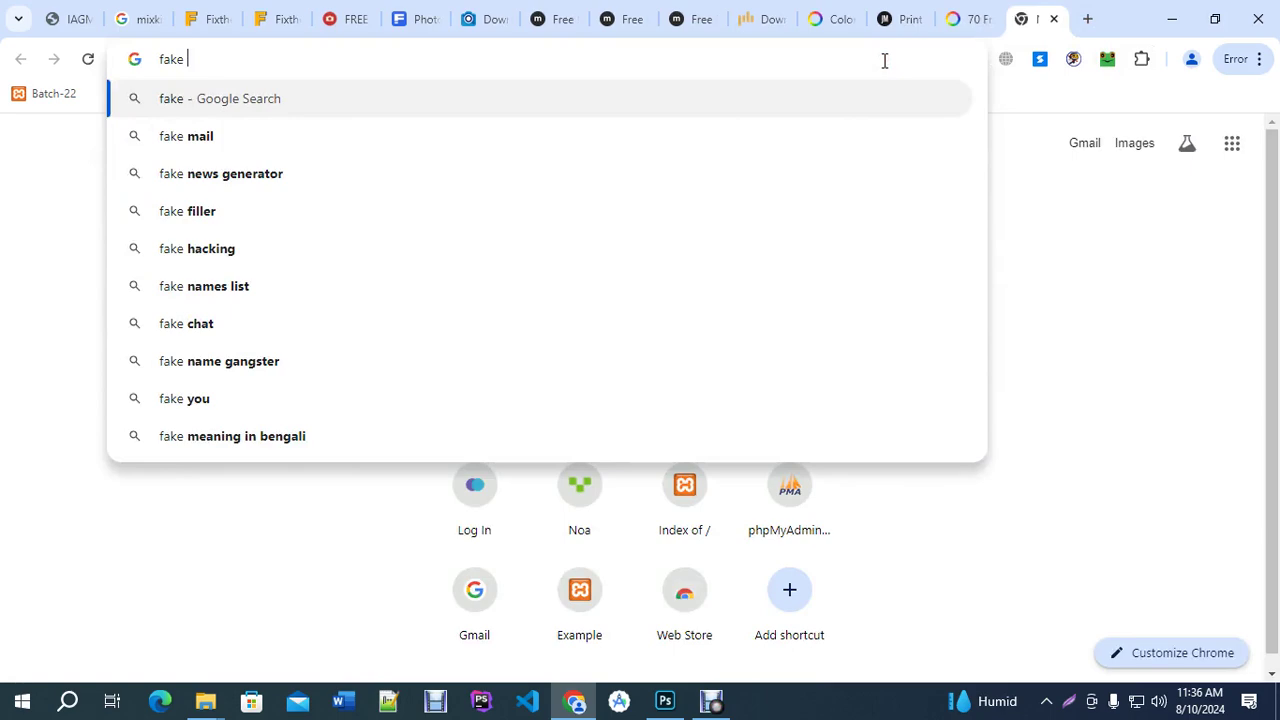
{"action": "type", "text": "mail gene"}
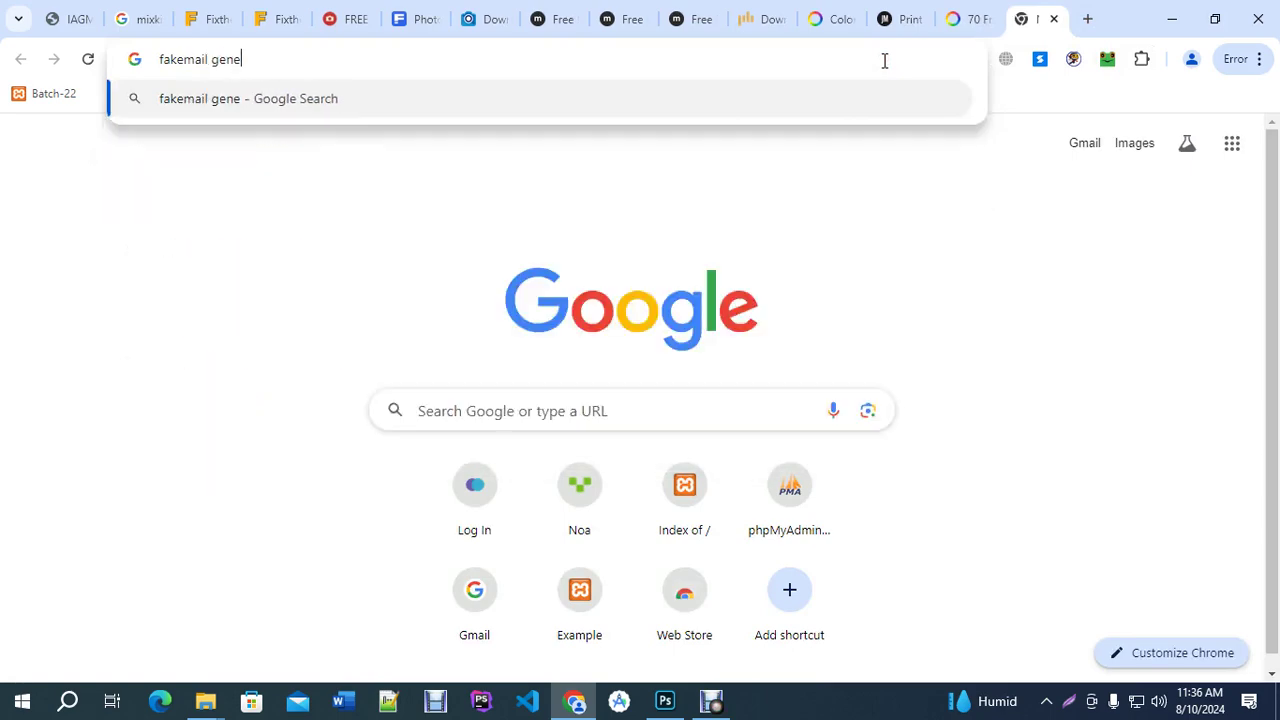
{"action": "type", "text": "reto"}
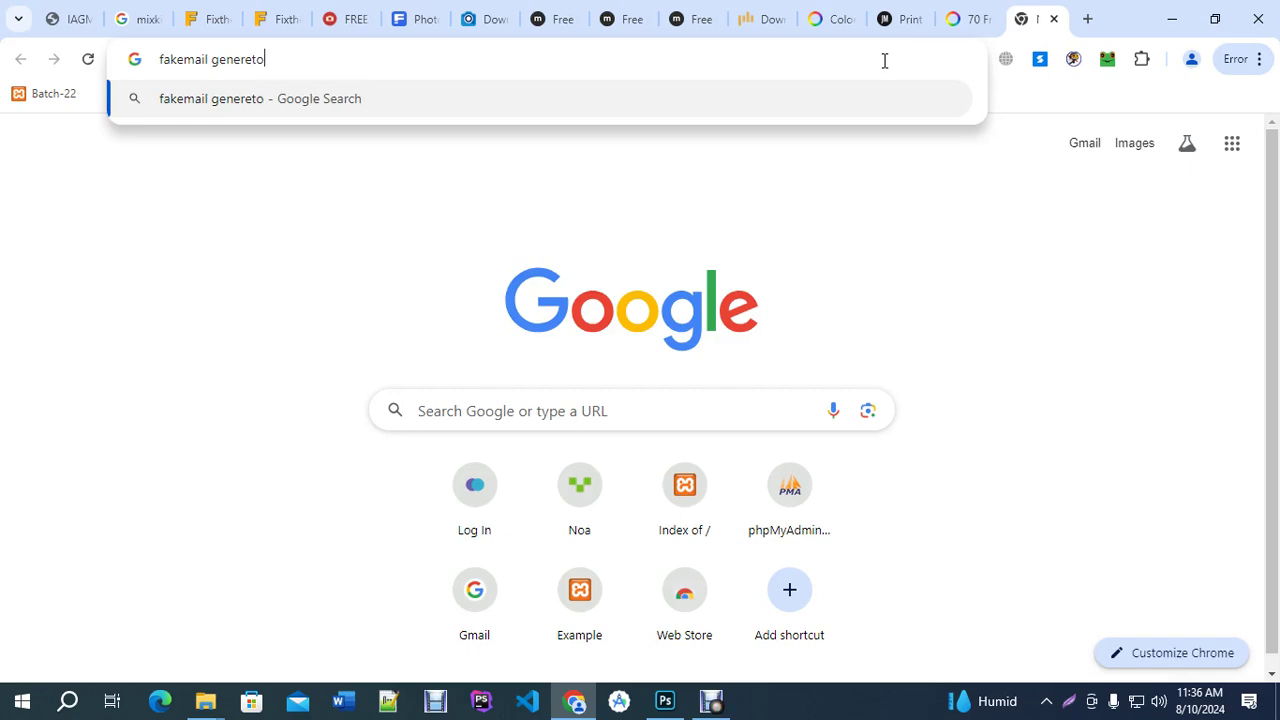
{"action": "type", "text": "r"}
{"action": "key", "text": "Return"}
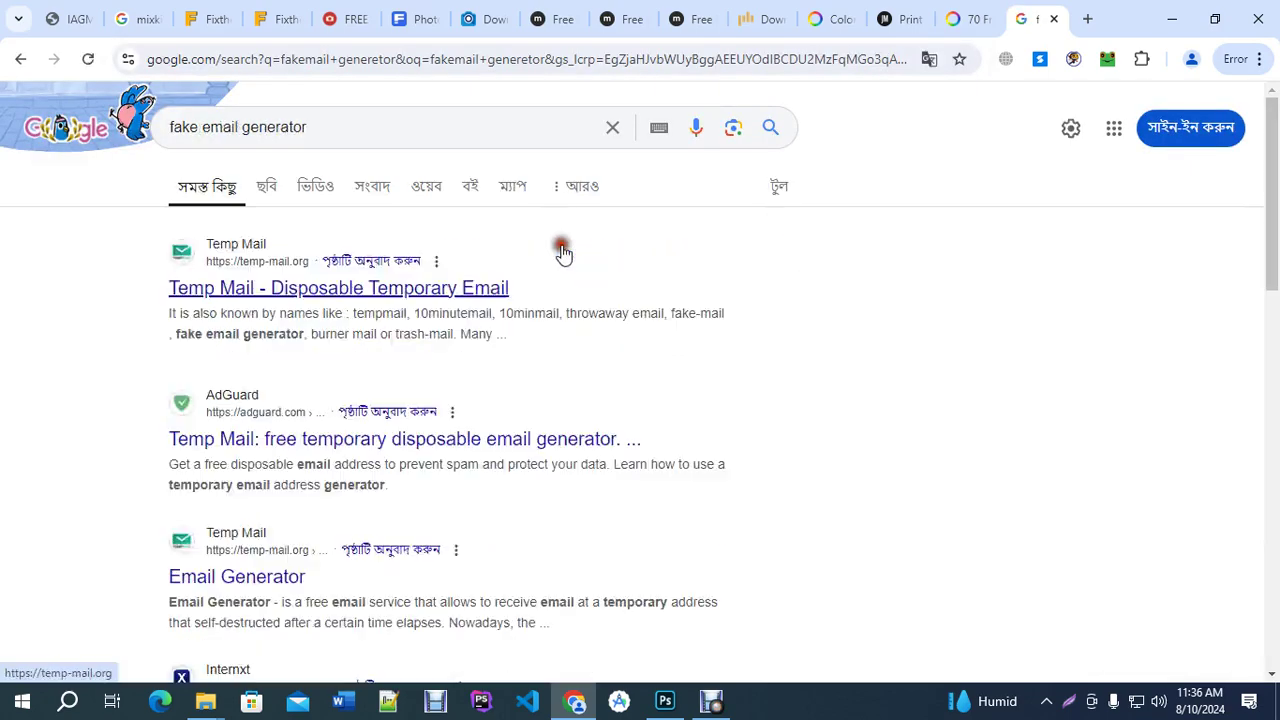
{"action": "left_click", "coordinate": [290, 288]}
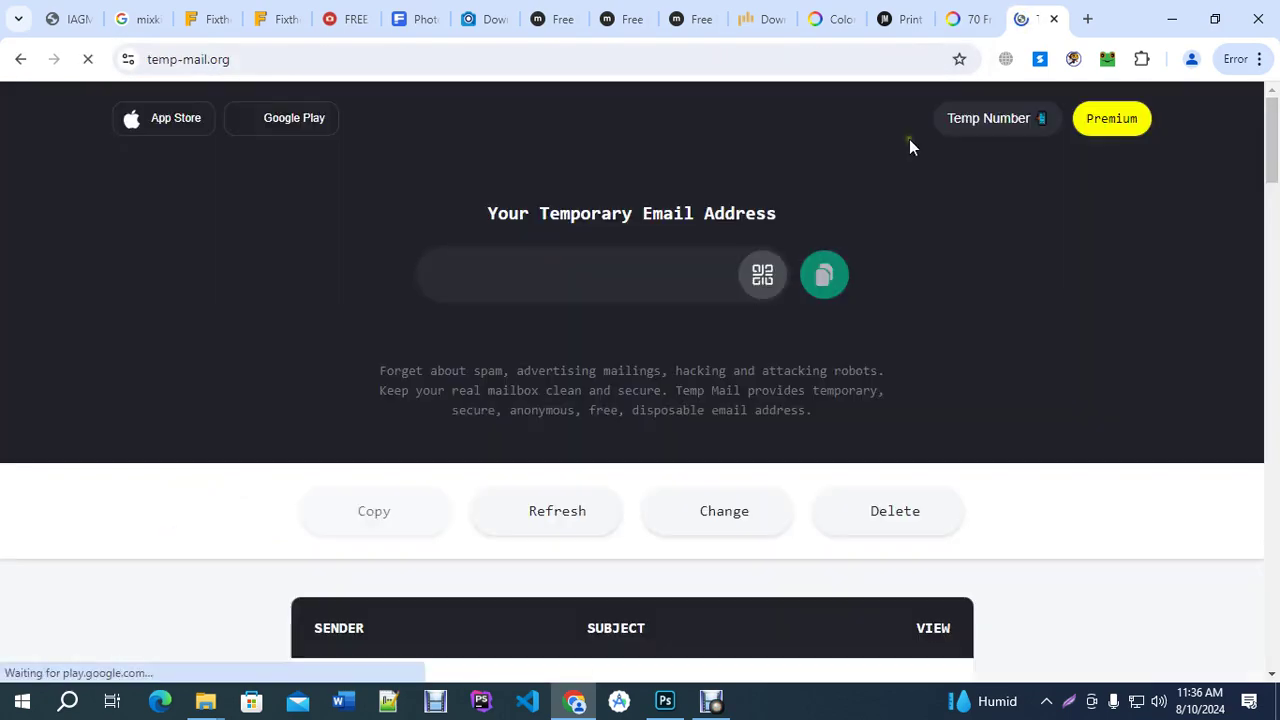
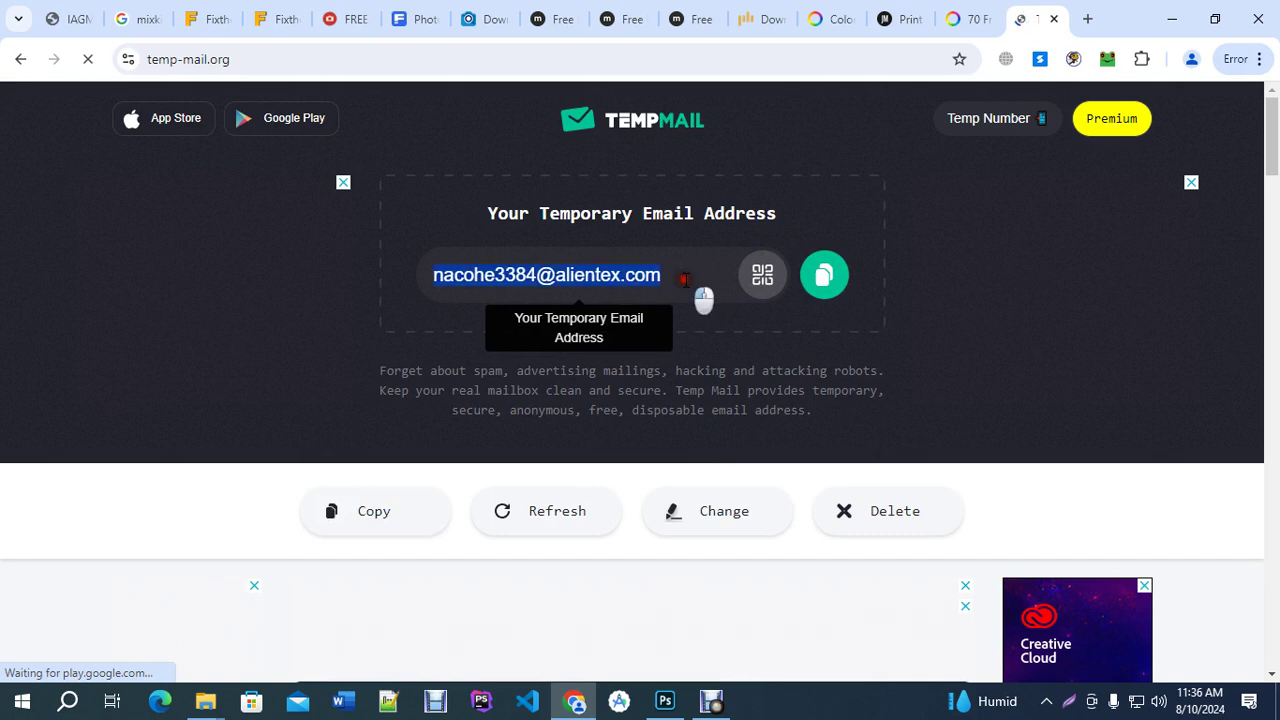
Paste the temporary email address into the "Wildlife" LUT's download form and submit it.
{"action": "left_click", "coordinate": [212, 16]}
{"action": "left_click", "coordinate": [280, 14]}
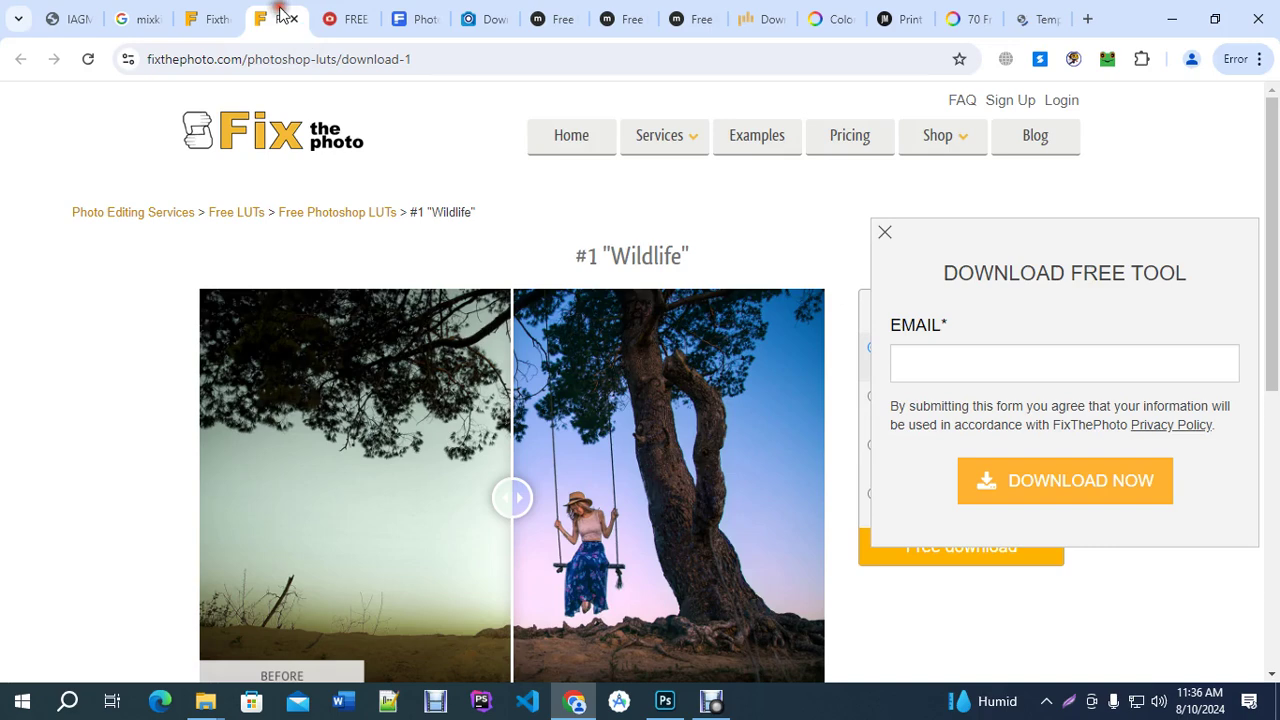
{"action": "left_click", "coordinate": [960, 363]}
{"action": "key", "text": "ctrl+v"}
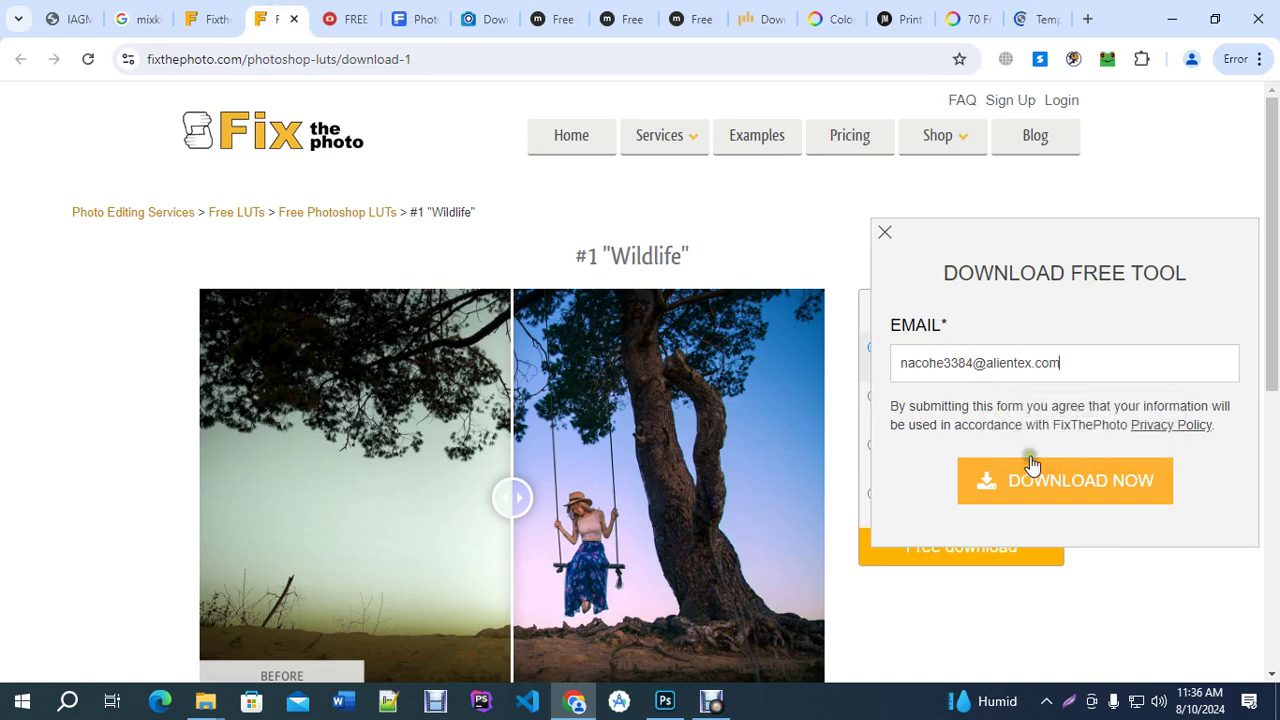
{"action": "left_click", "coordinate": [1063, 482]}
Complete the reCAPTCHA by selecting the bus images, dismiss the download confirmation, and return to the Temp Mail page.
{"action": "left_click", "coordinate": [948, 516]}
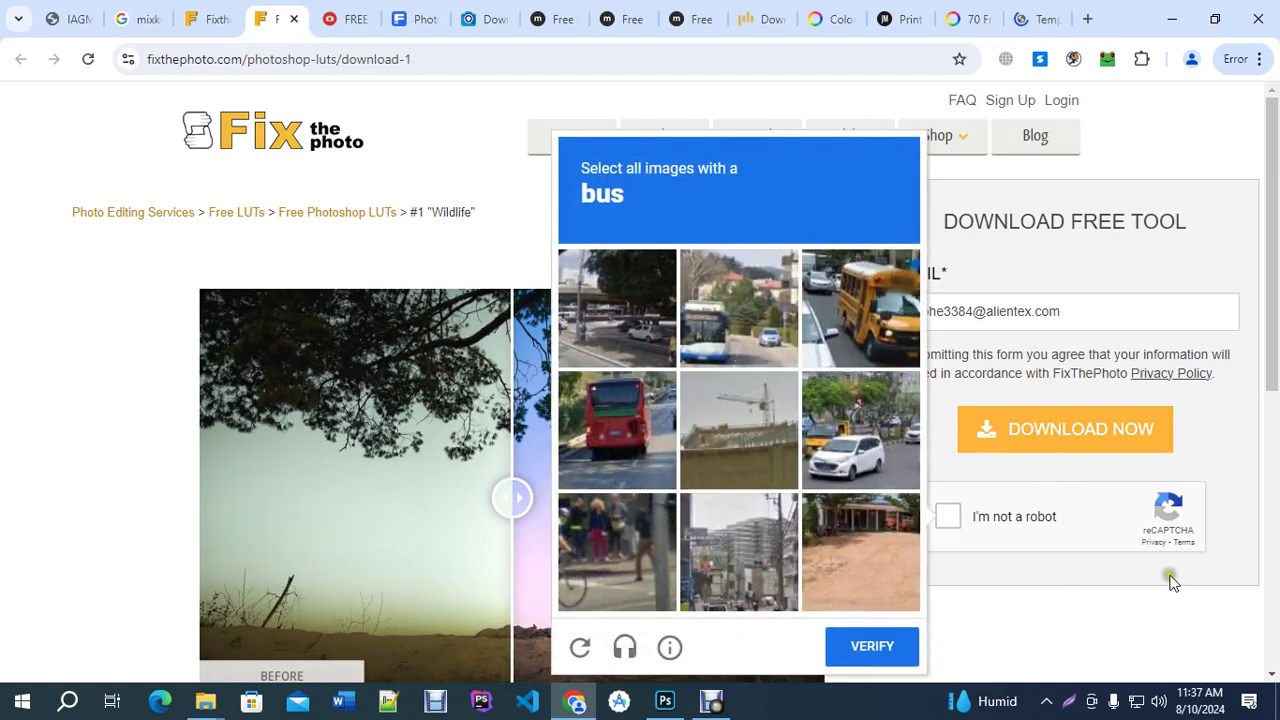
{"action": "left_click", "coordinate": [831, 318]}
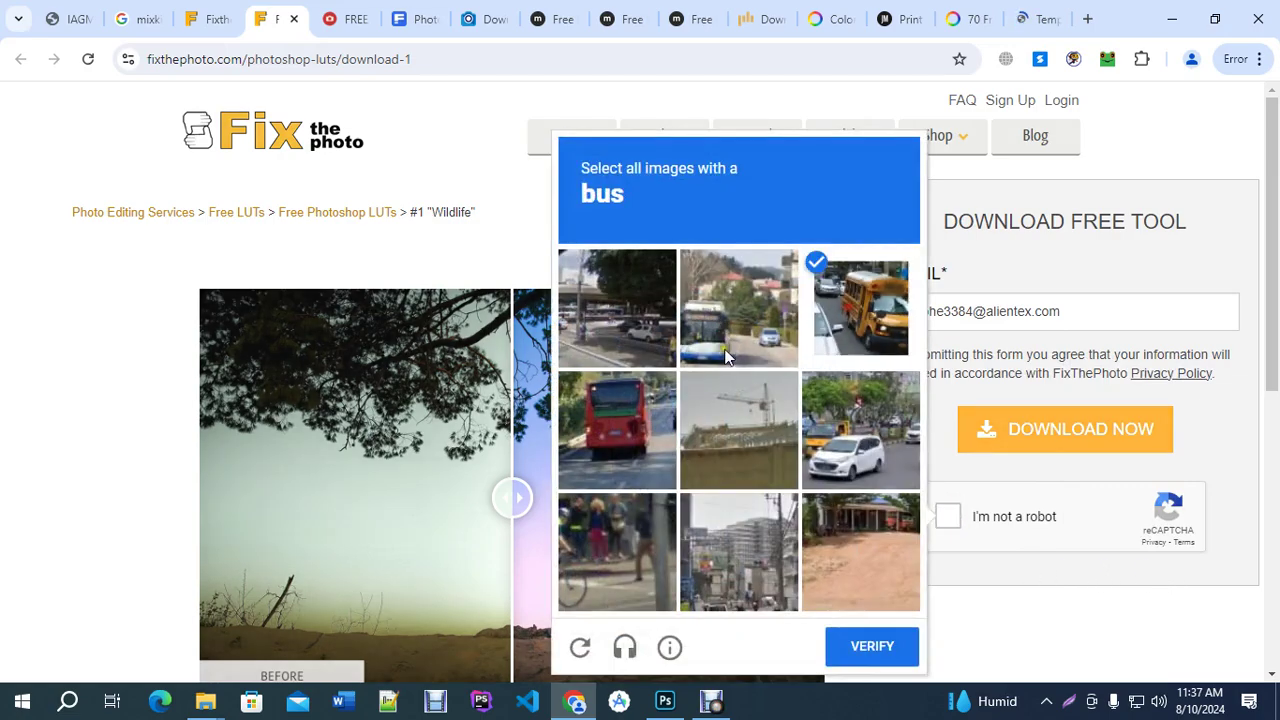
{"action": "left_click", "coordinate": [740, 315]}
{"action": "left_click", "coordinate": [641, 447]}
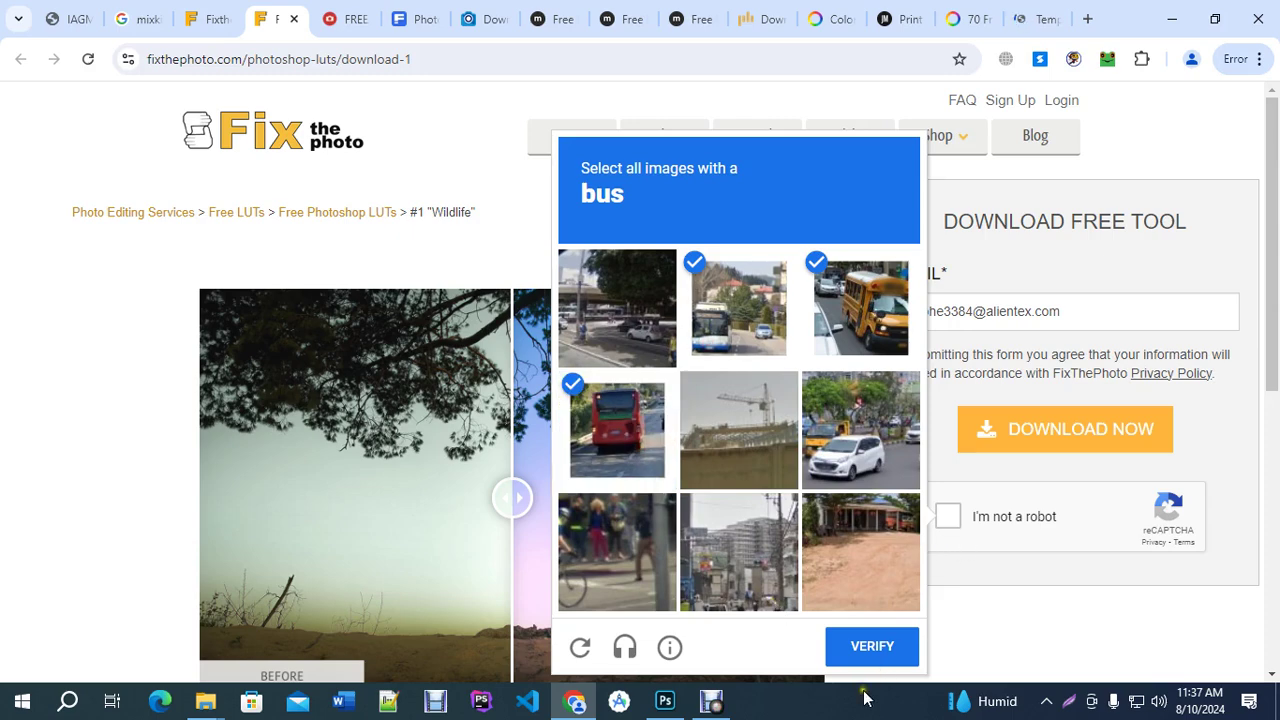
{"action": "left_click", "coordinate": [871, 648]}
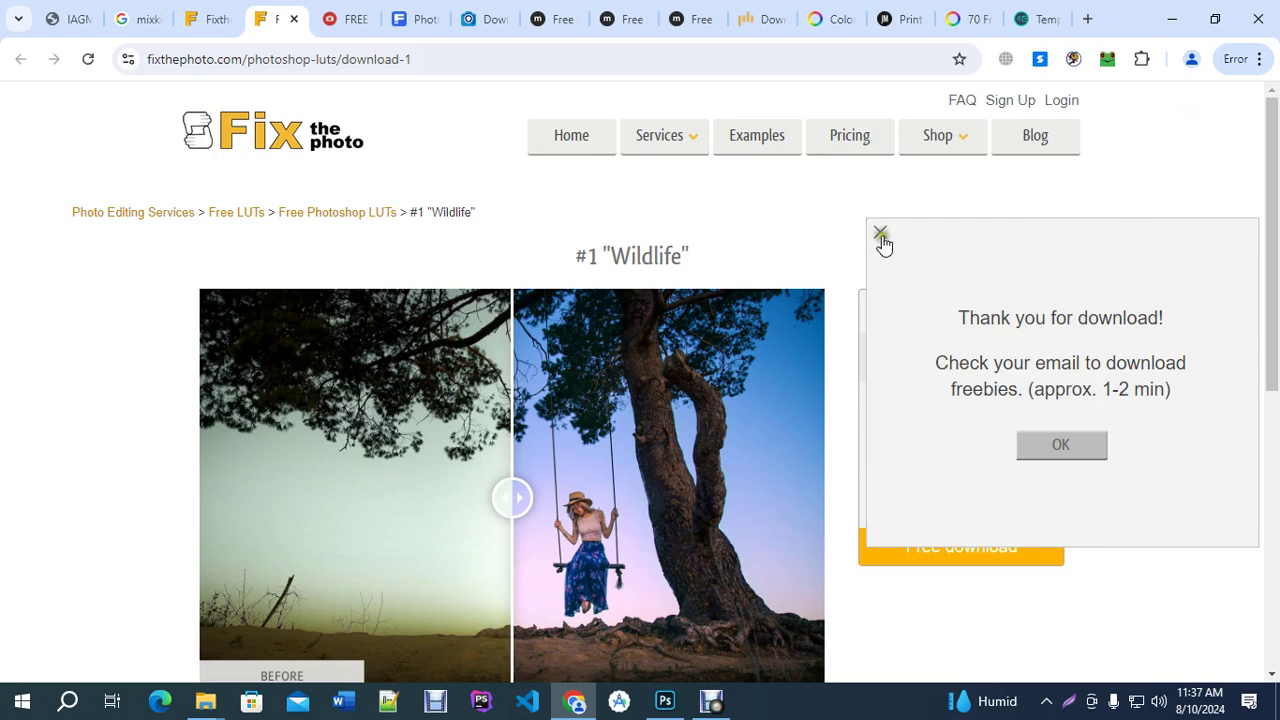
{"action": "left_click", "coordinate": [1062, 447]}
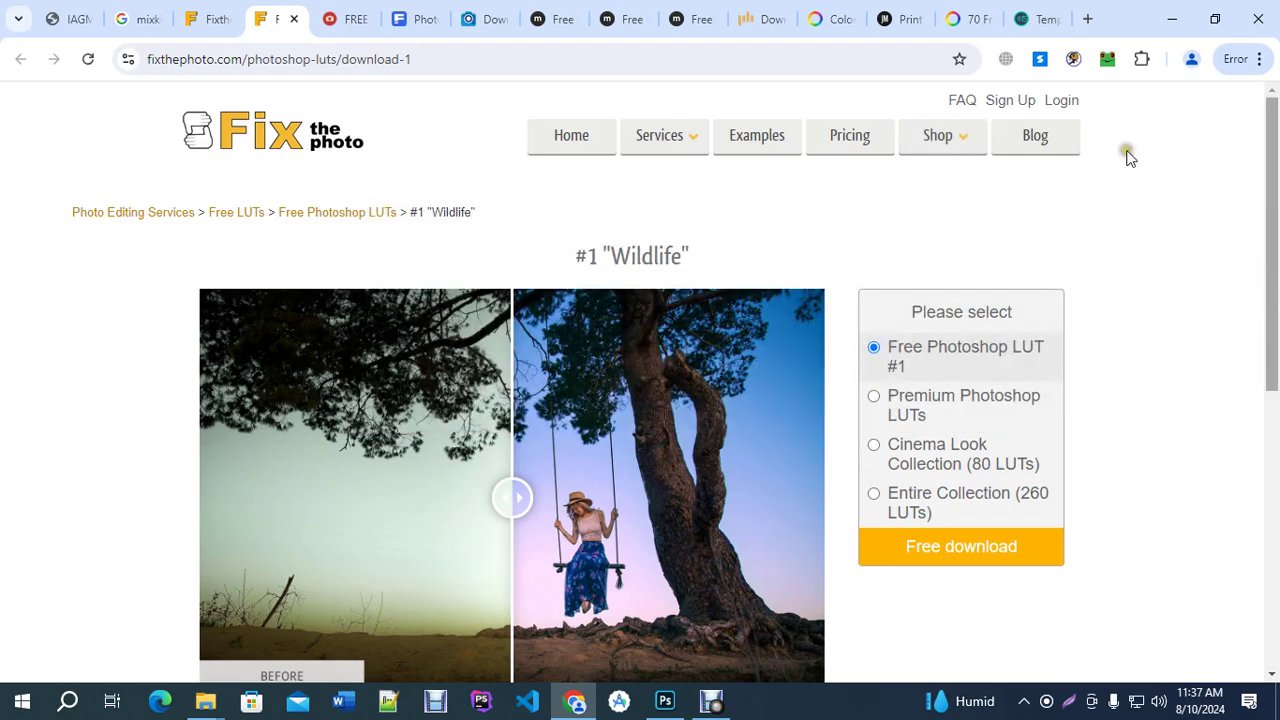
{"action": "left_click", "coordinate": [1040, 8]}
{"action": "left_click", "coordinate": [1088, 18]}
{"action": "left_click", "coordinate": [902, 63]}
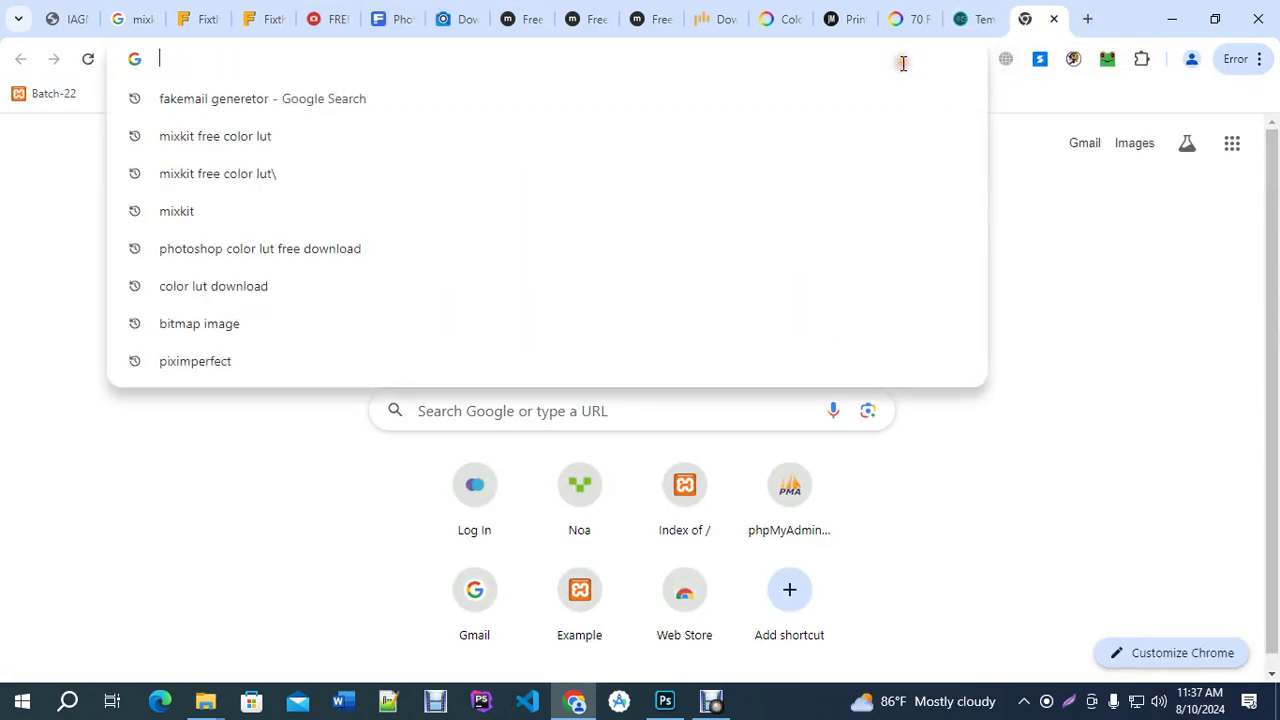
{"action": "key", "text": "ctrl+v"}
{"action": "key", "text": "Return"}
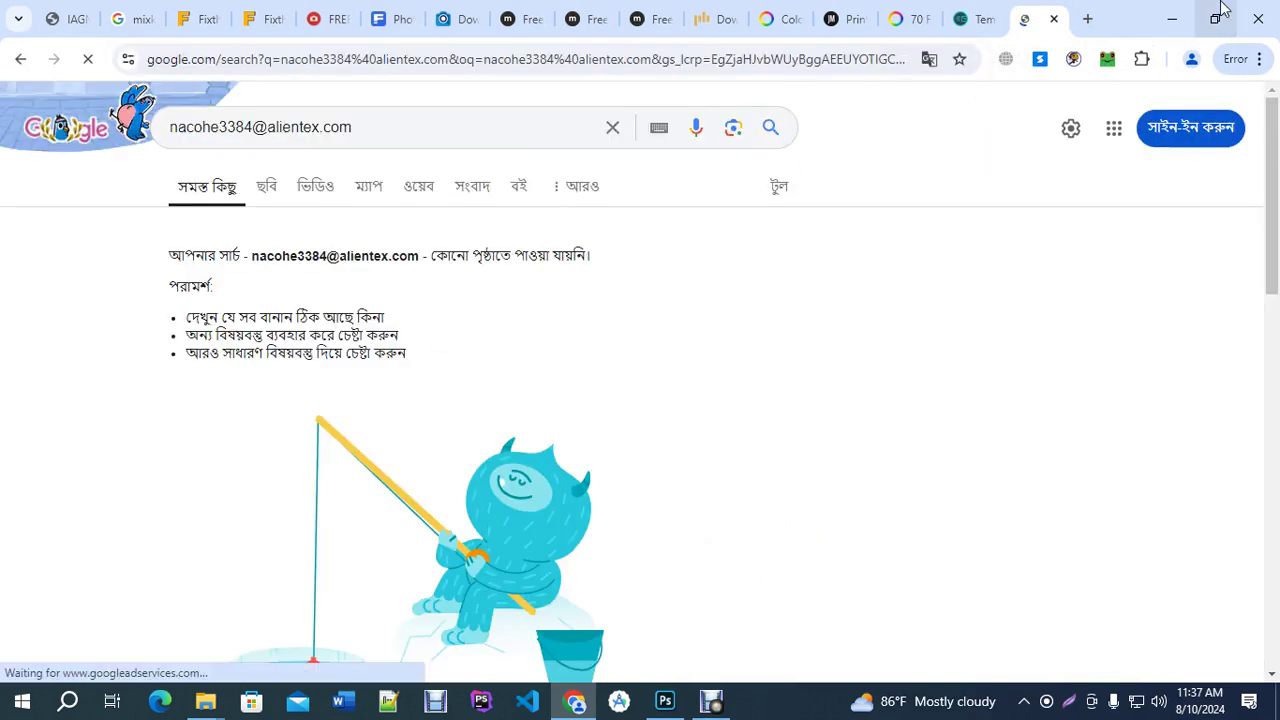
{"action": "left_click", "coordinate": [1054, 18]}
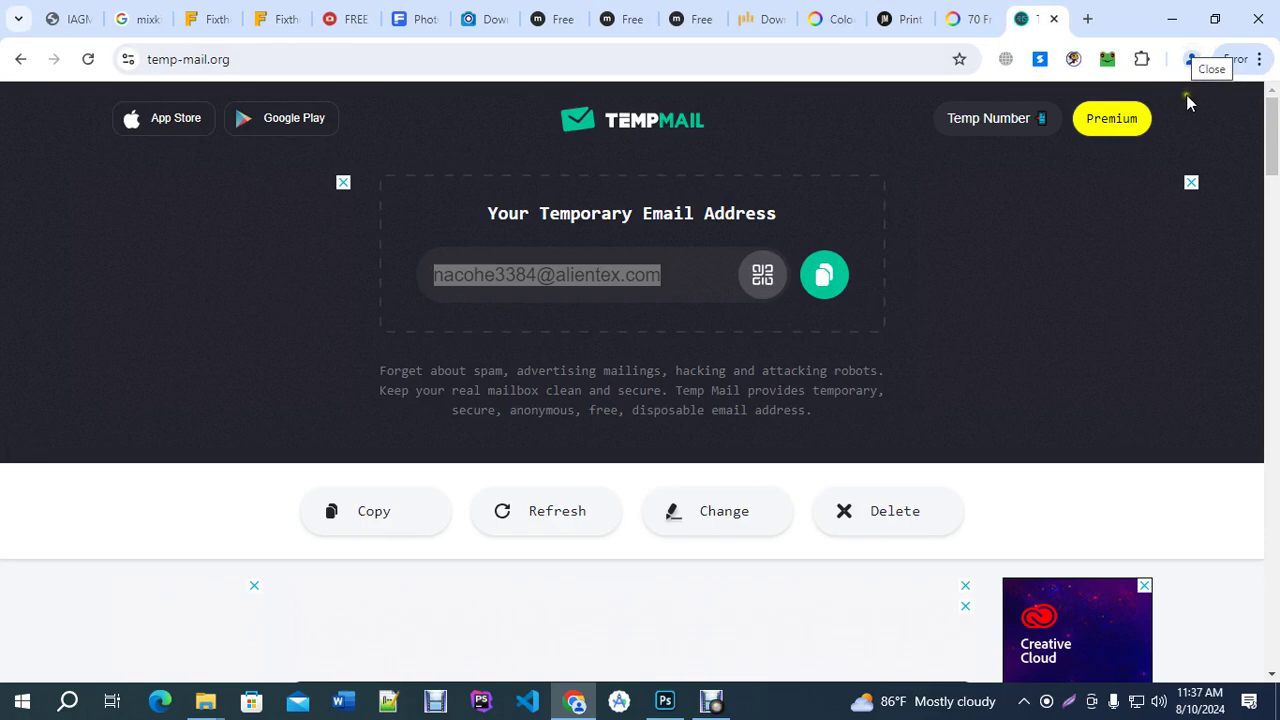
Open the Fixthephoto message "Your Products from Fixthephoto are Right Here" from the temporary inbox in a new tab.
{"action": "scroll", "coordinate": [1188, 103], "scroll_direction": "down", "scroll_amount": 1}
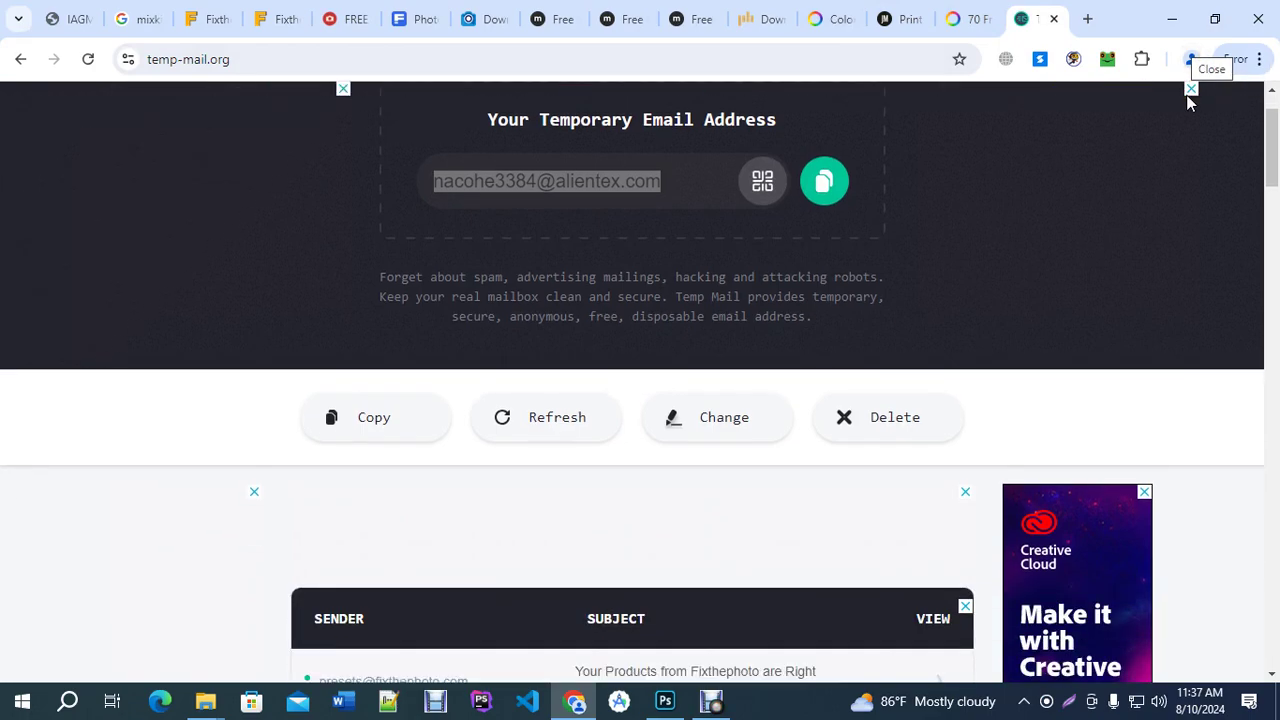
{"action": "scroll", "coordinate": [1188, 100], "scroll_direction": "down", "scroll_amount": 3}
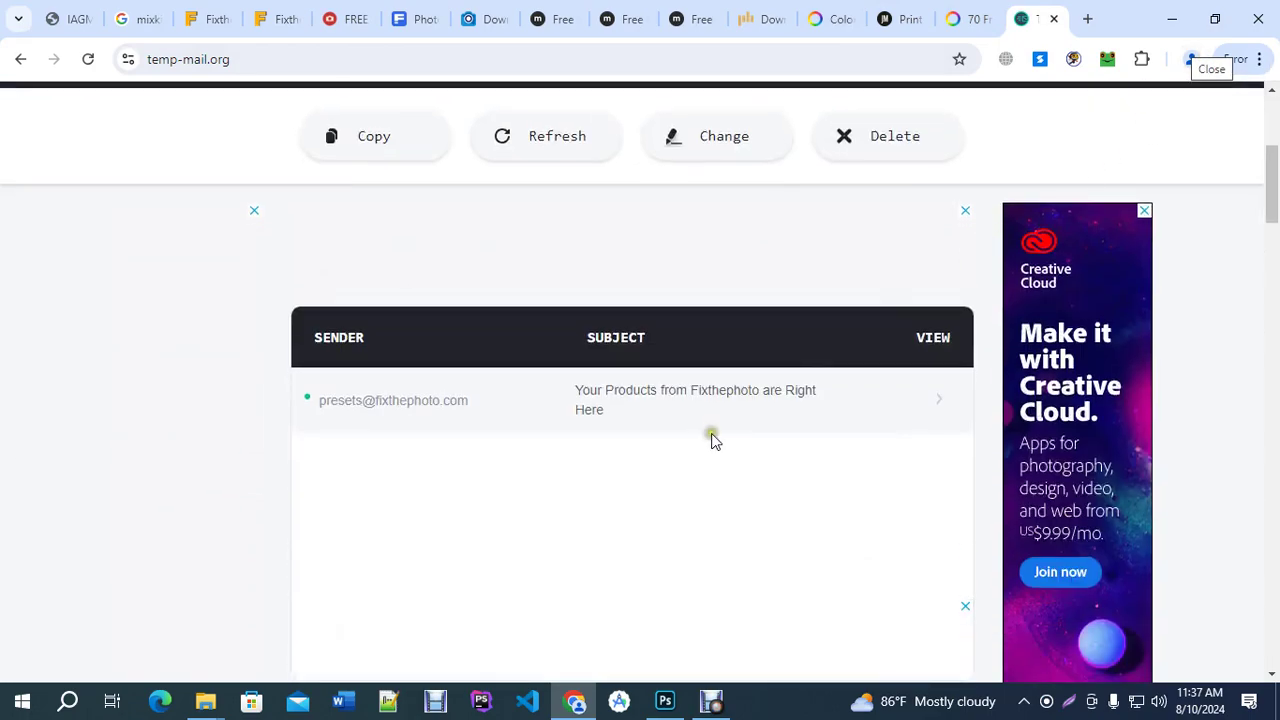
{"action": "scroll", "coordinate": [711, 440], "scroll_direction": "down", "scroll_amount": 4}
{"action": "scroll", "coordinate": [711, 440], "scroll_direction": "up", "scroll_amount": 5}
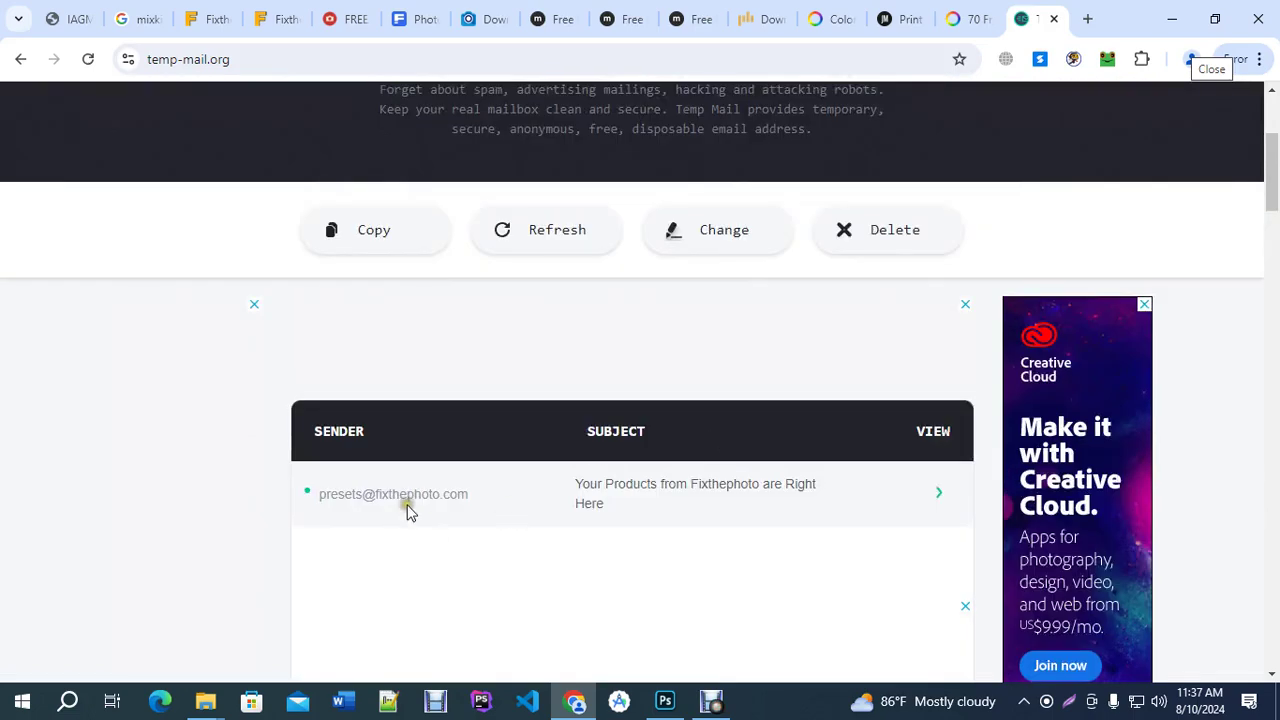
{"action": "middle_click", "coordinate": [425, 496]}
{"action": "scroll", "coordinate": [604, 524], "scroll_direction": "up", "scroll_amount": 3}
{"action": "scroll", "coordinate": [604, 527], "scroll_direction": "down", "scroll_amount": 5}
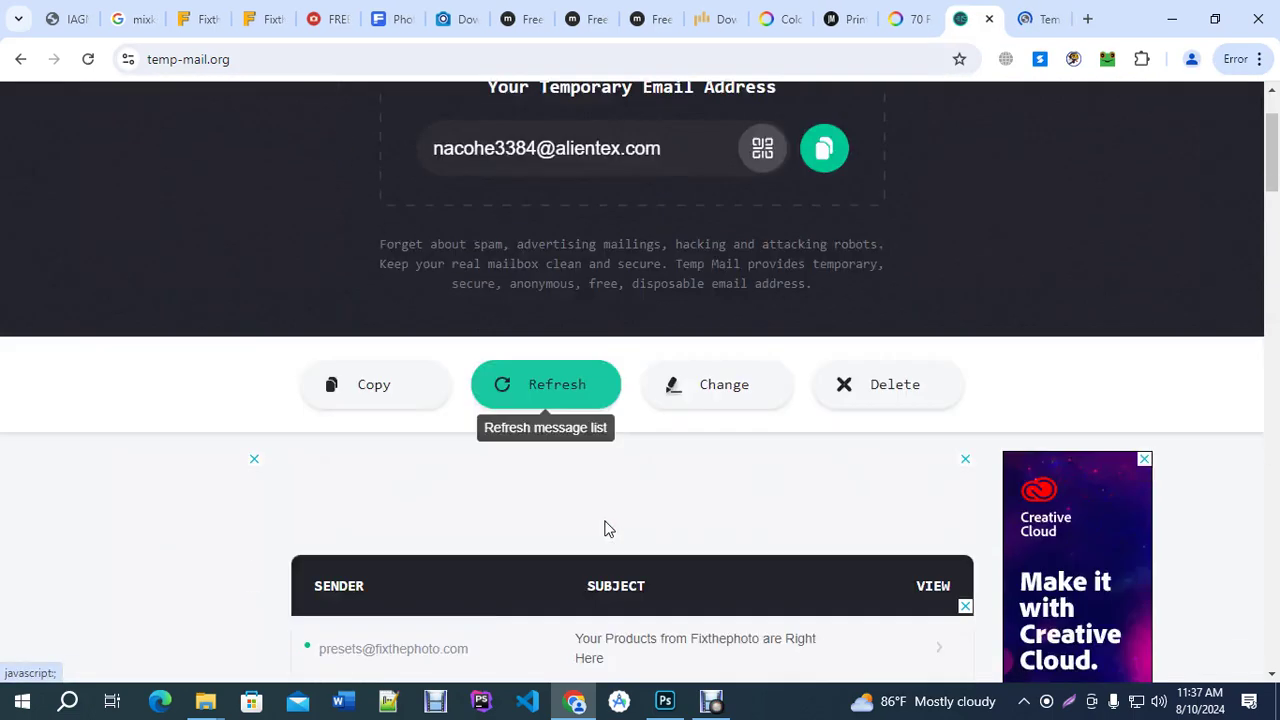
{"action": "left_click", "coordinate": [1040, 19]}
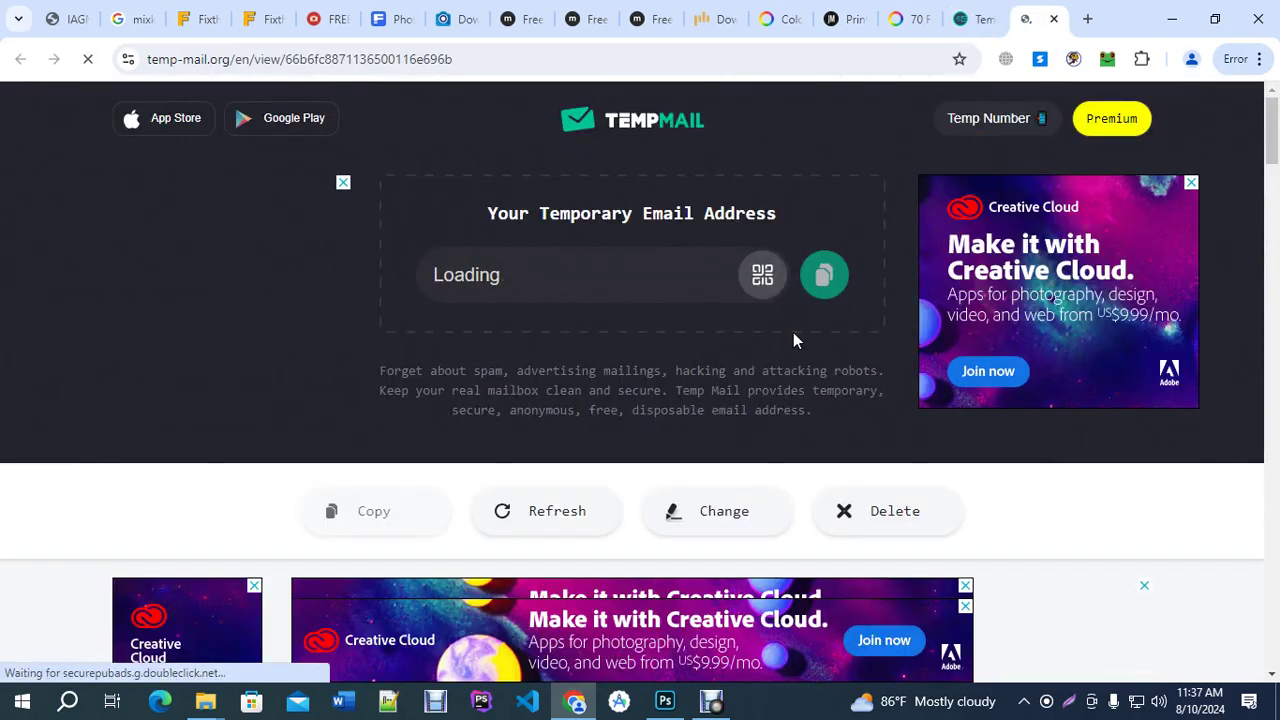
Download the free LUT from the link in the Fixthephoto email and show the downloaded file in its folder.
{"action": "scroll", "coordinate": [794, 338], "scroll_direction": "down", "scroll_amount": 4}
{"action": "scroll", "coordinate": [794, 338], "scroll_direction": "down", "scroll_amount": 1}
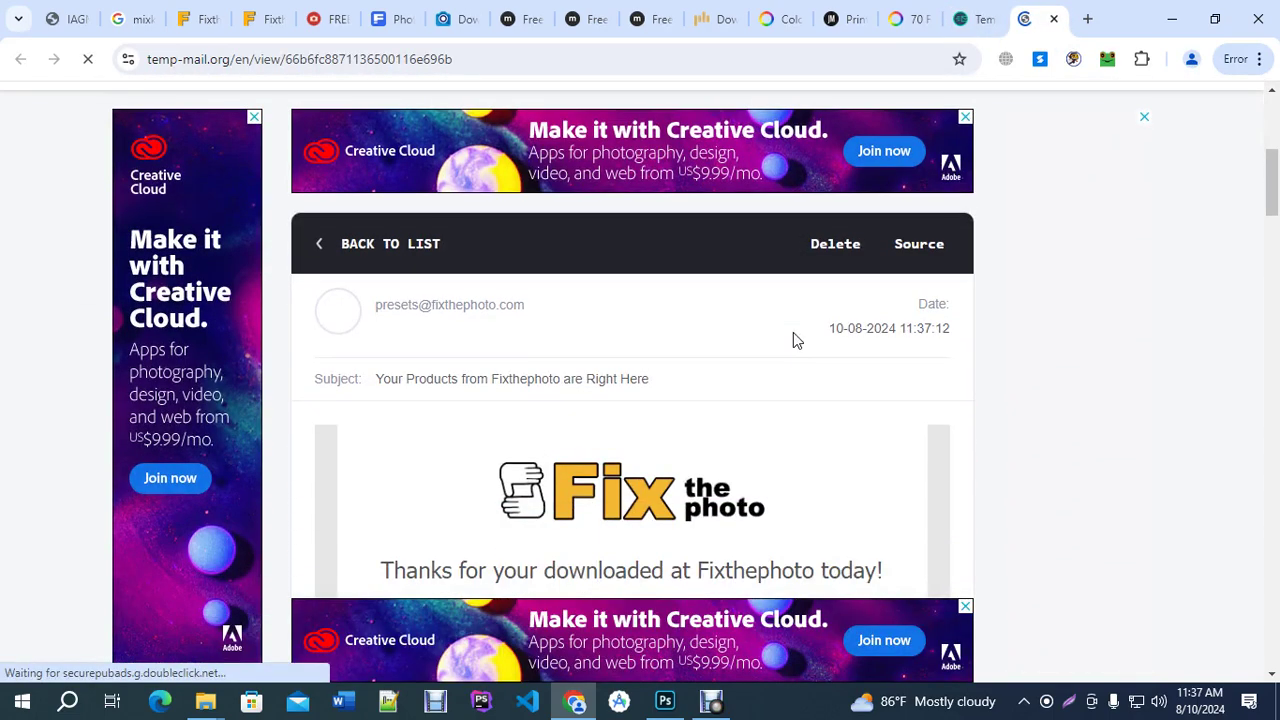
{"action": "scroll", "coordinate": [794, 338], "scroll_direction": "down", "scroll_amount": 8}
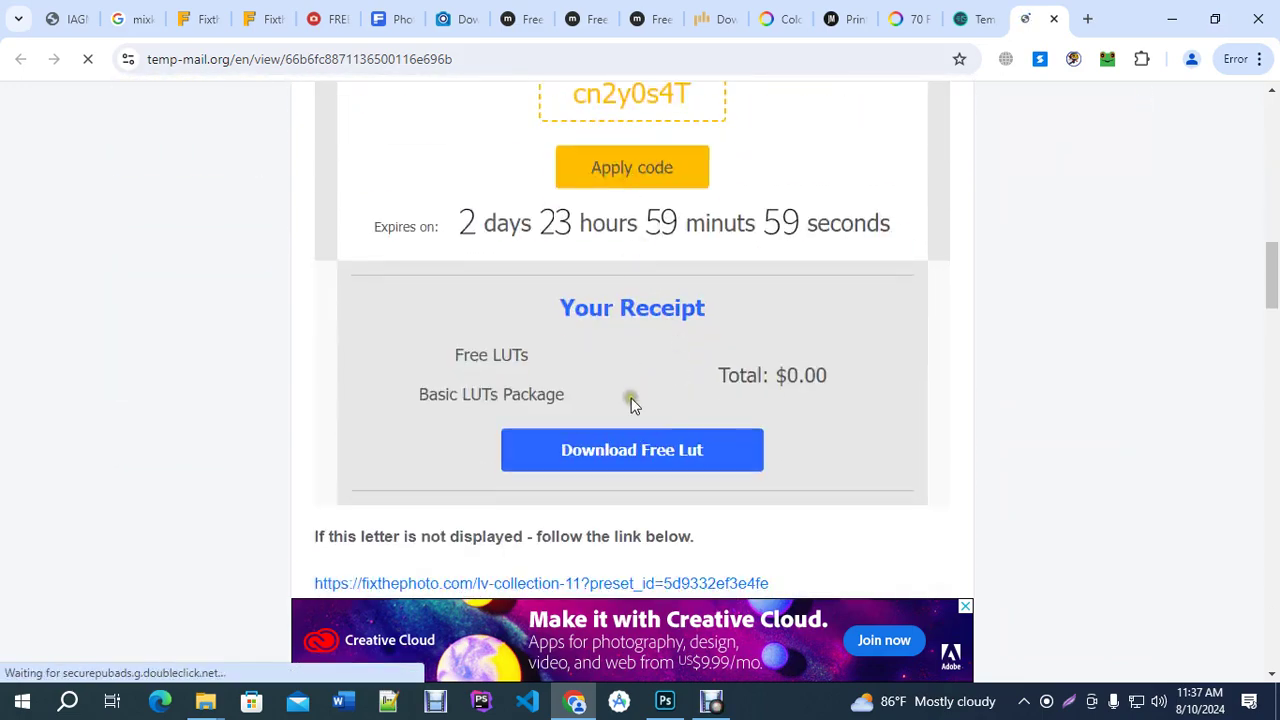
{"action": "left_click", "coordinate": [630, 452]}
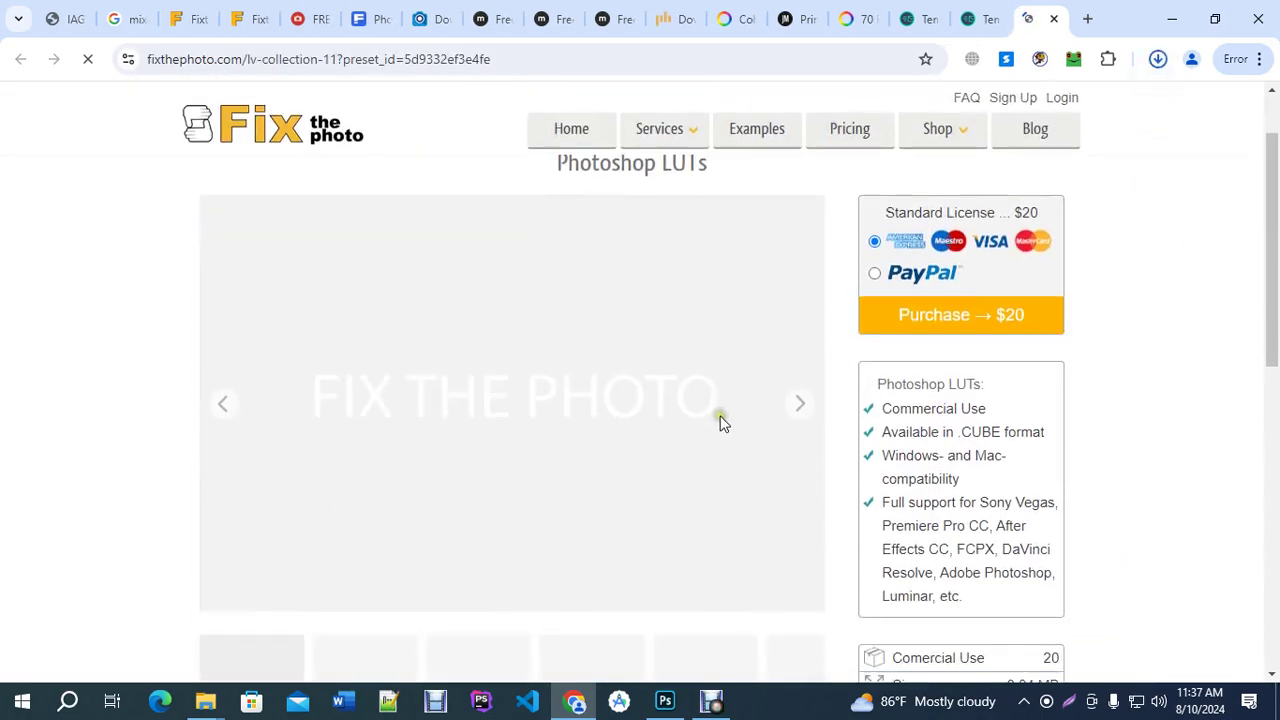
{"action": "left_click", "coordinate": [1152, 60]}
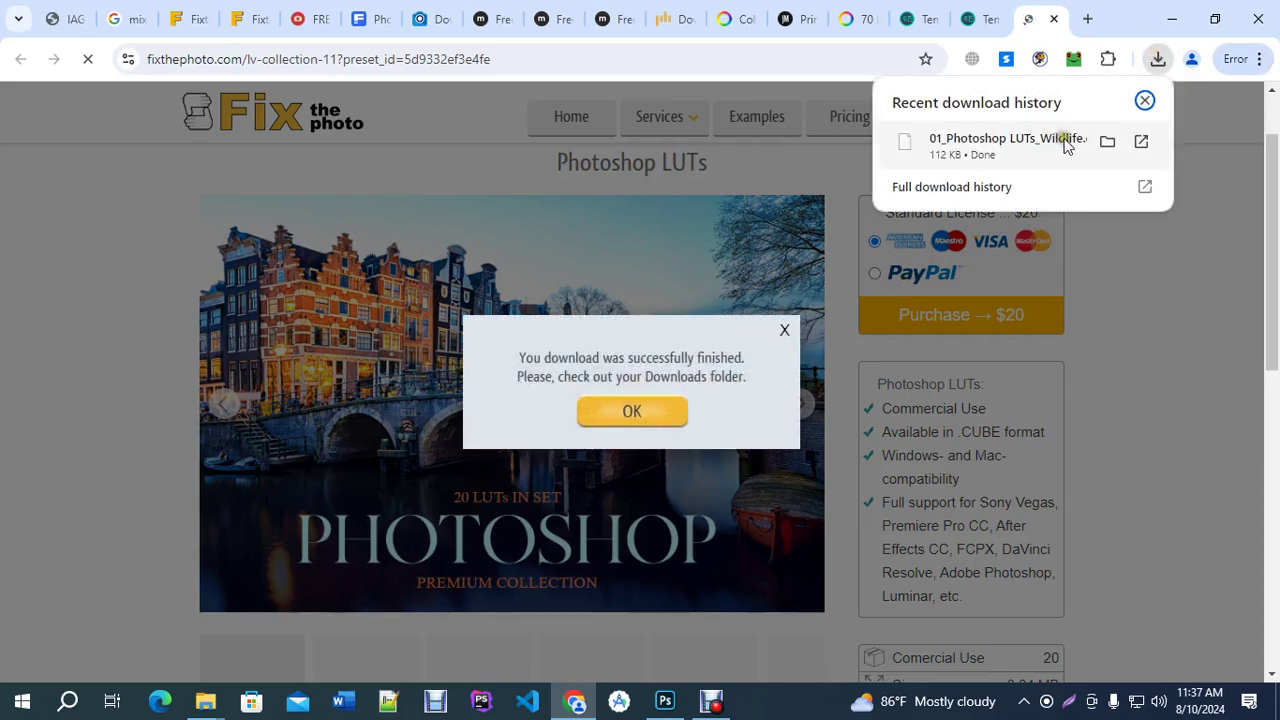
{"action": "left_click", "coordinate": [1110, 142]}
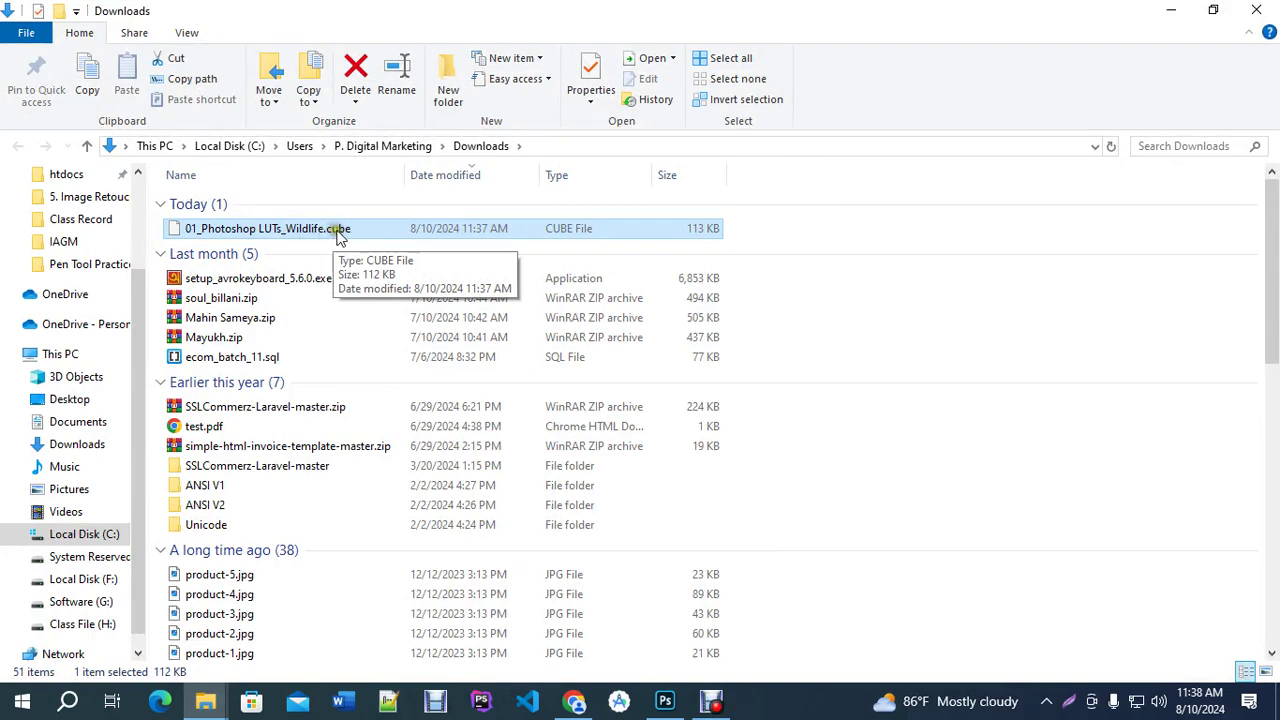
Switch to Photoshop, start a Color Lookup adjustment on the Background copy layer, and move its dialog off the subject.
{"action": "left_click", "coordinate": [665, 700]}
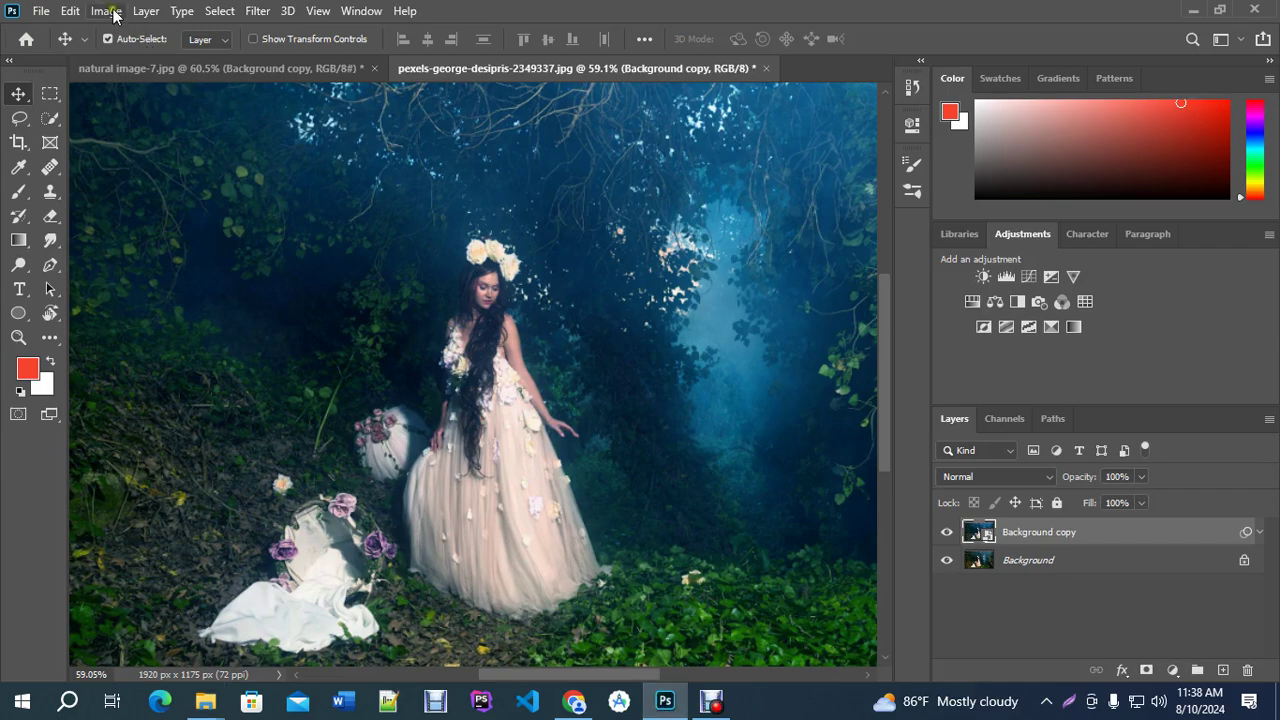
{"action": "left_click", "coordinate": [106, 11]}
{"action": "mouse_move", "coordinate": [131, 64]}
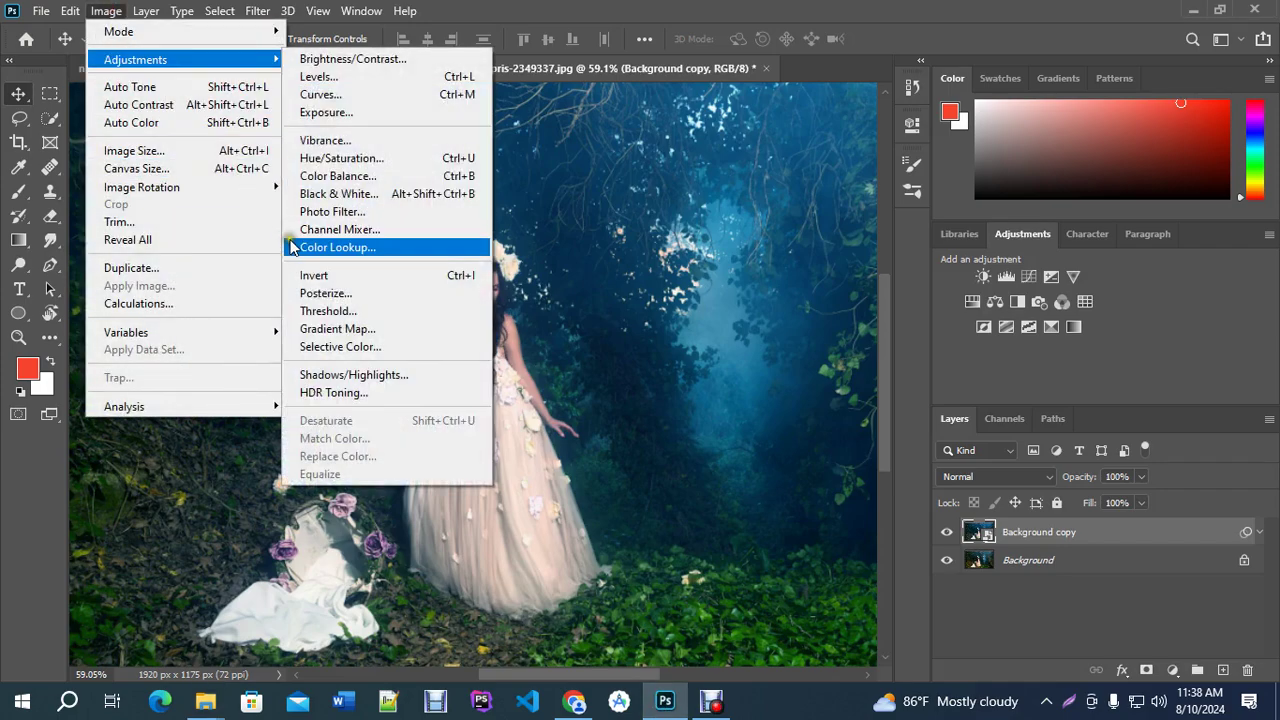
{"action": "left_click", "coordinate": [338, 248]}
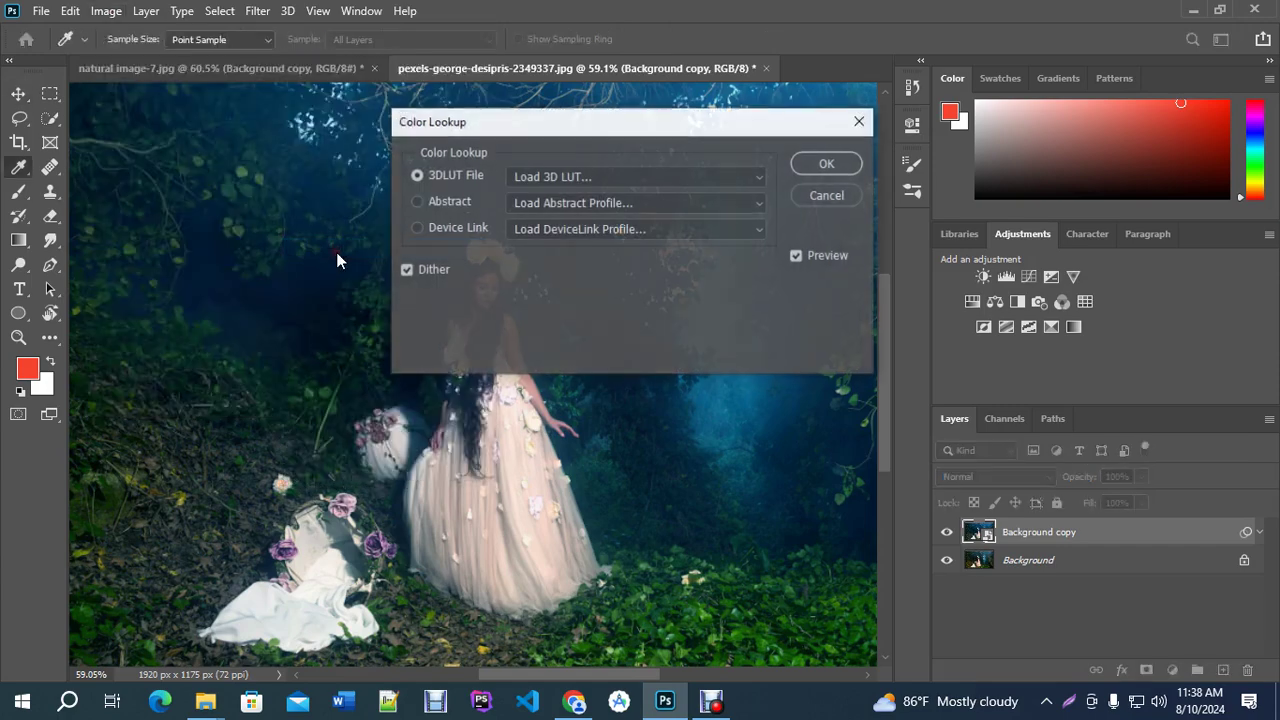
{"action": "left_click_drag", "start_coordinate": [548, 129], "coordinate": [670, 136]}
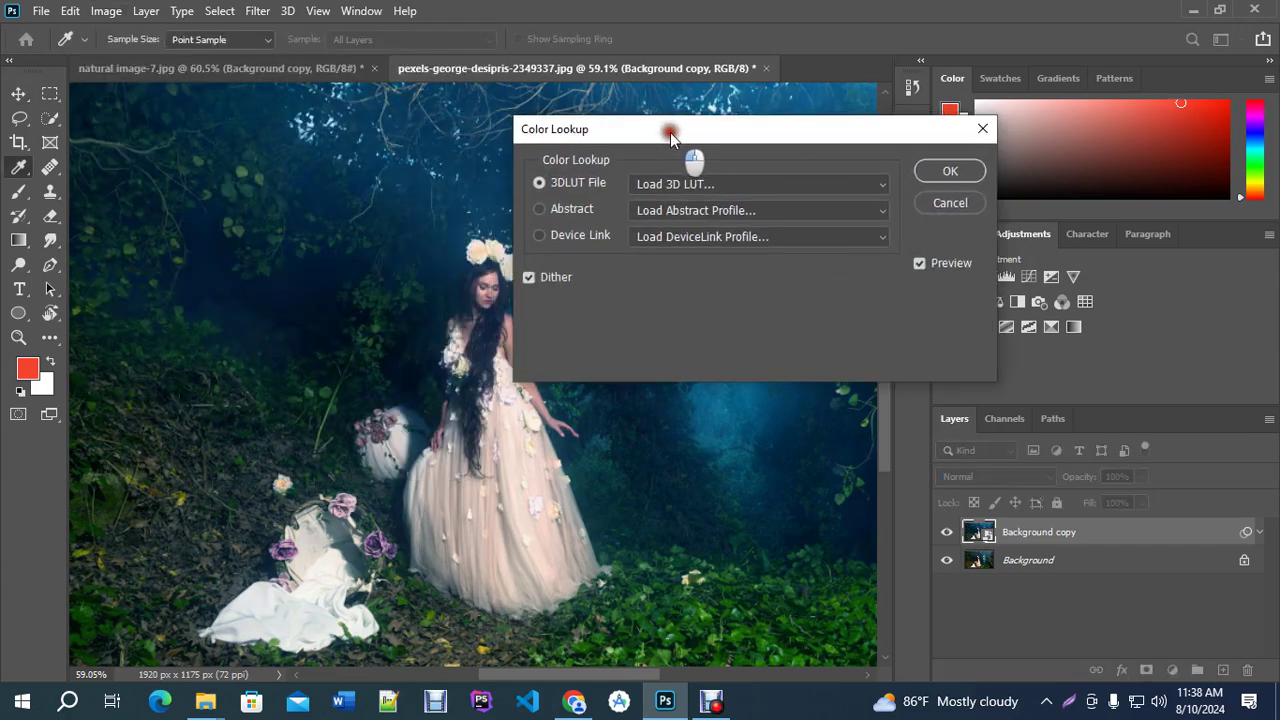
Try the 3D LUTs 2Strip, FallColors, Fuji F125 Kodak 2393, Crisp_Warm, Kodak 5205 Fuji 3510 and Moonlight on the portrait.
{"action": "left_click", "coordinate": [680, 186]}
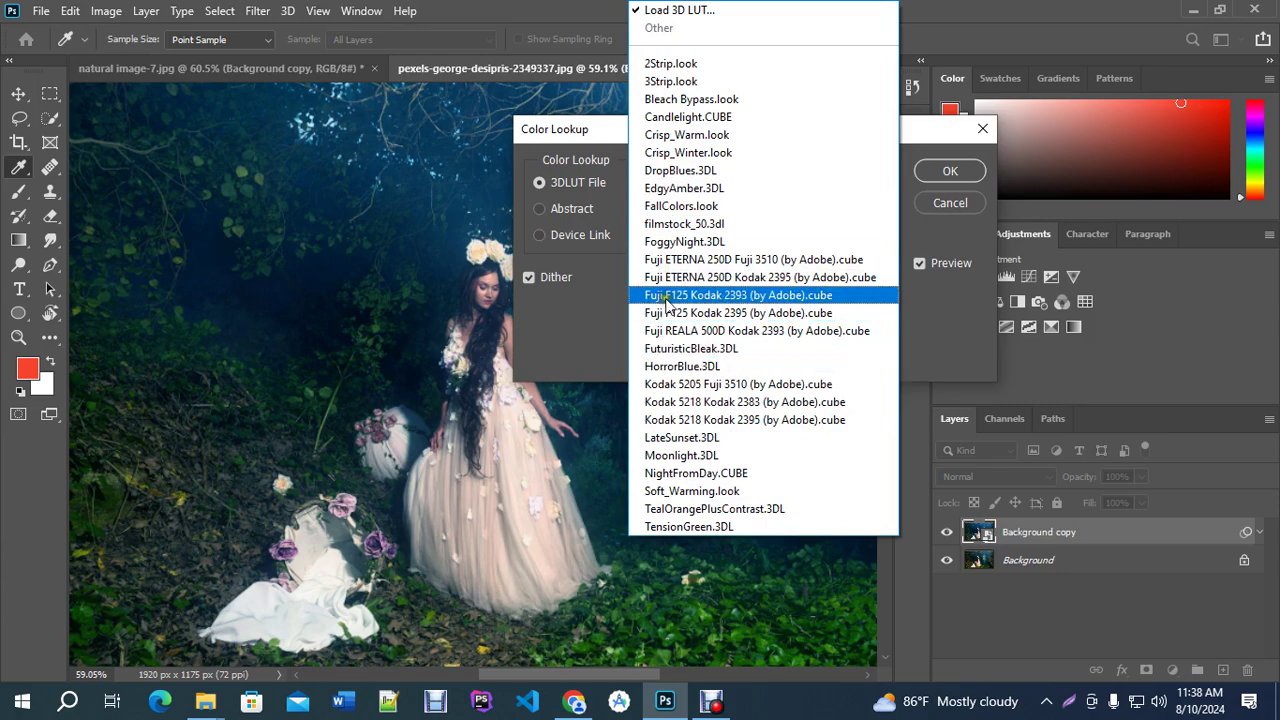
{"action": "left_click", "coordinate": [673, 66]}
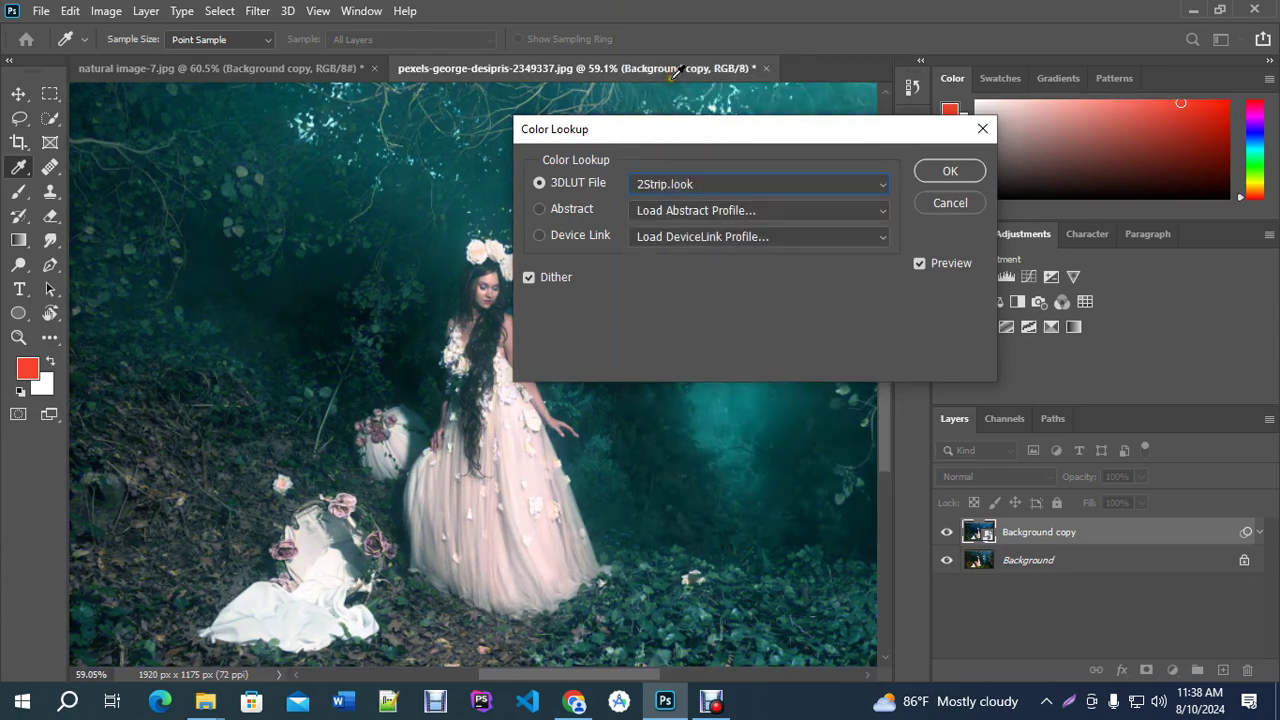
{"action": "left_click", "coordinate": [666, 184]}
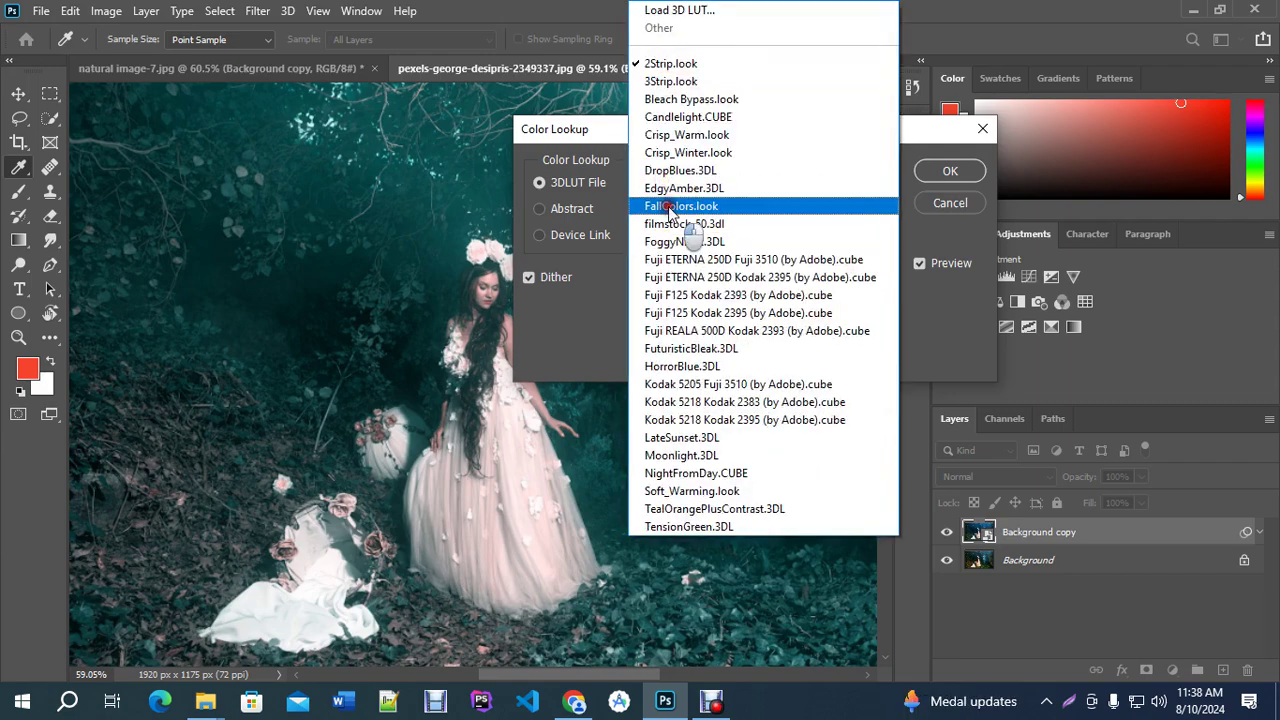
{"action": "left_click", "coordinate": [668, 208]}
{"action": "left_click", "coordinate": [670, 184]}
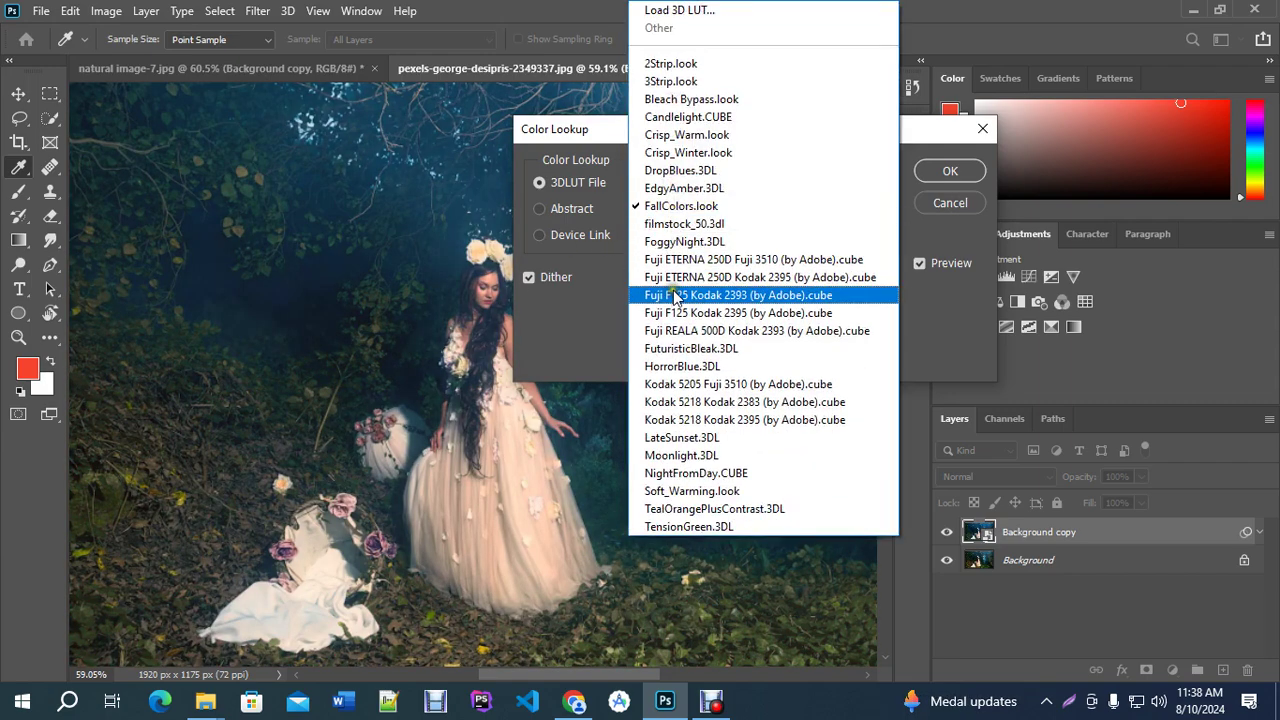
{"action": "left_click", "coordinate": [673, 292]}
{"action": "left_click", "coordinate": [678, 184]}
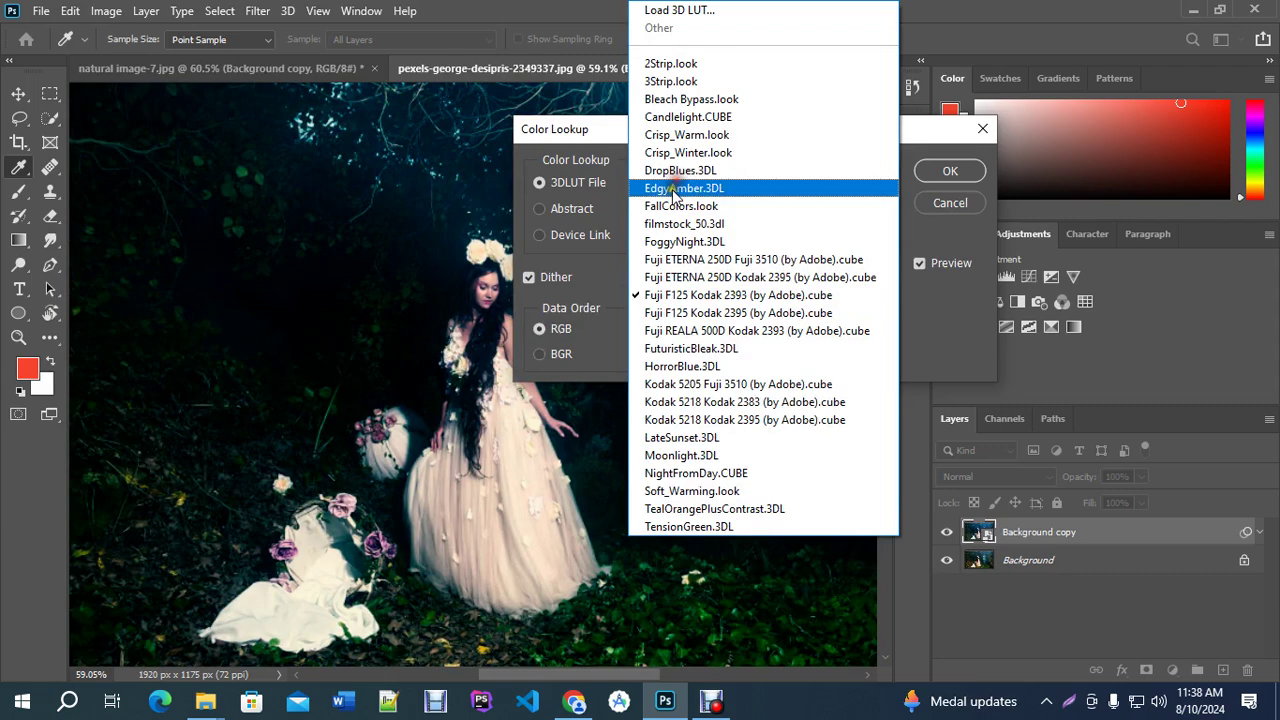
{"action": "left_click", "coordinate": [677, 136]}
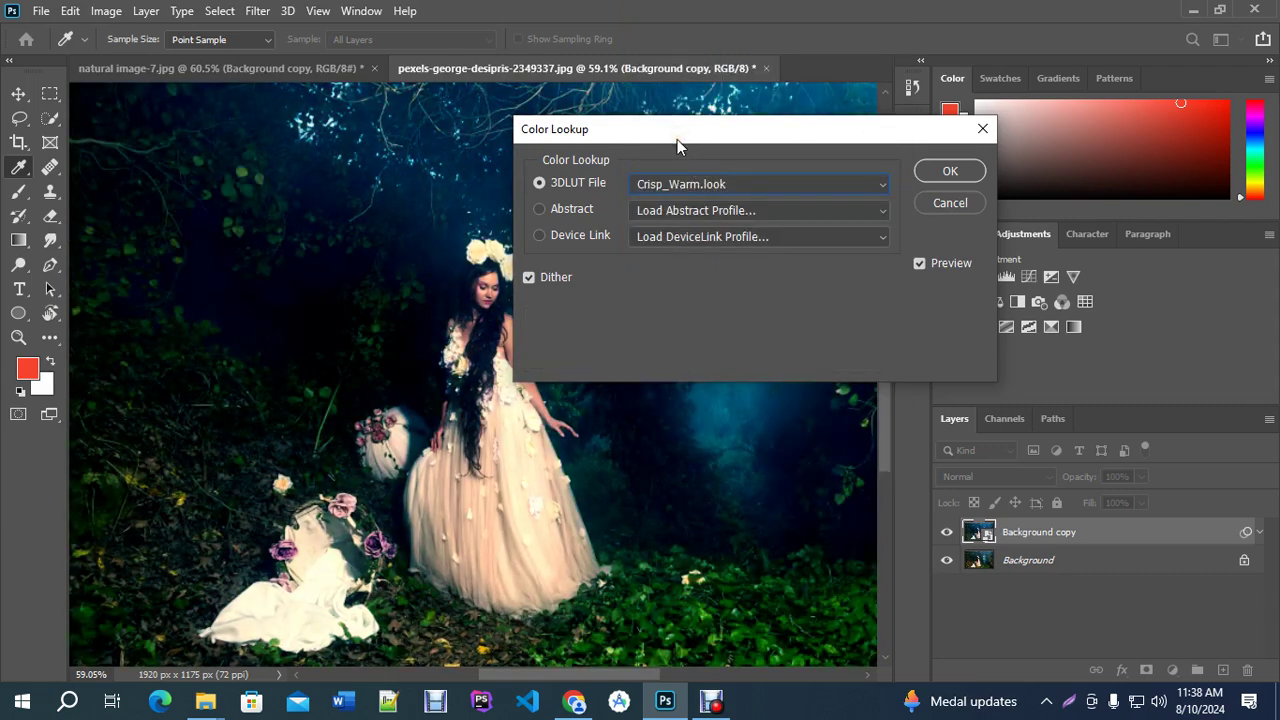
{"action": "left_click", "coordinate": [675, 182]}
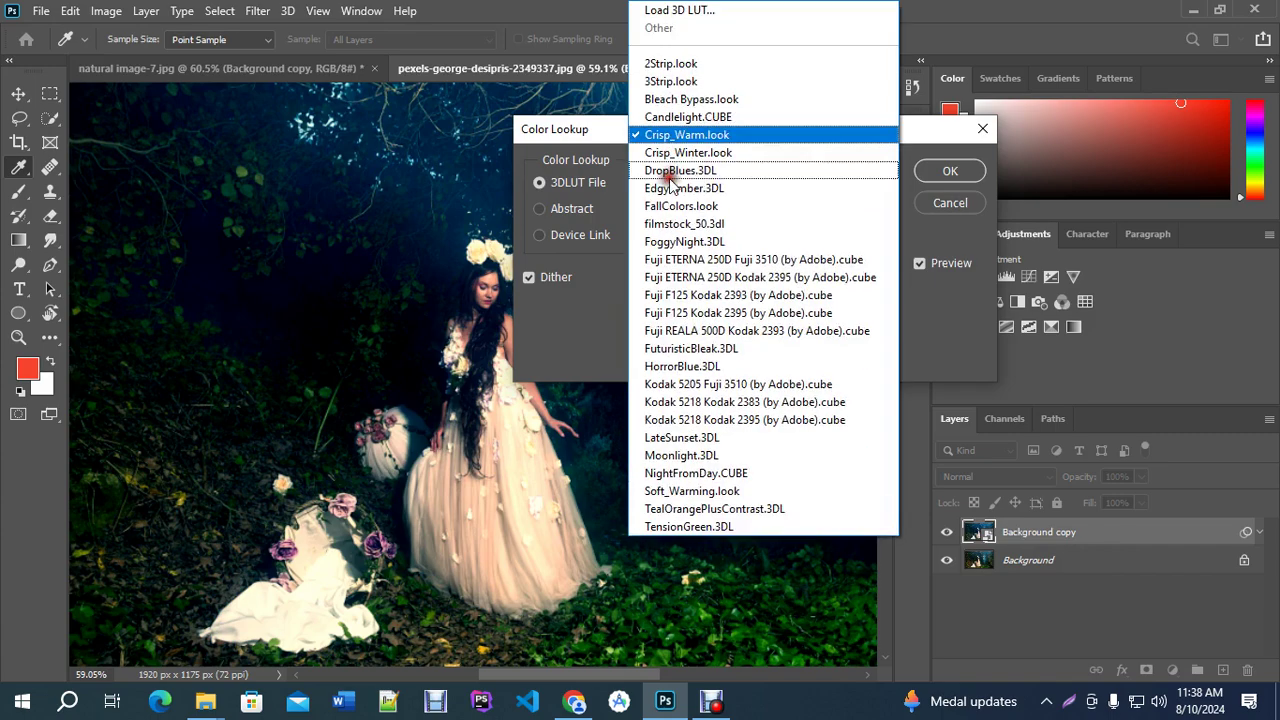
{"action": "left_click", "coordinate": [668, 384]}
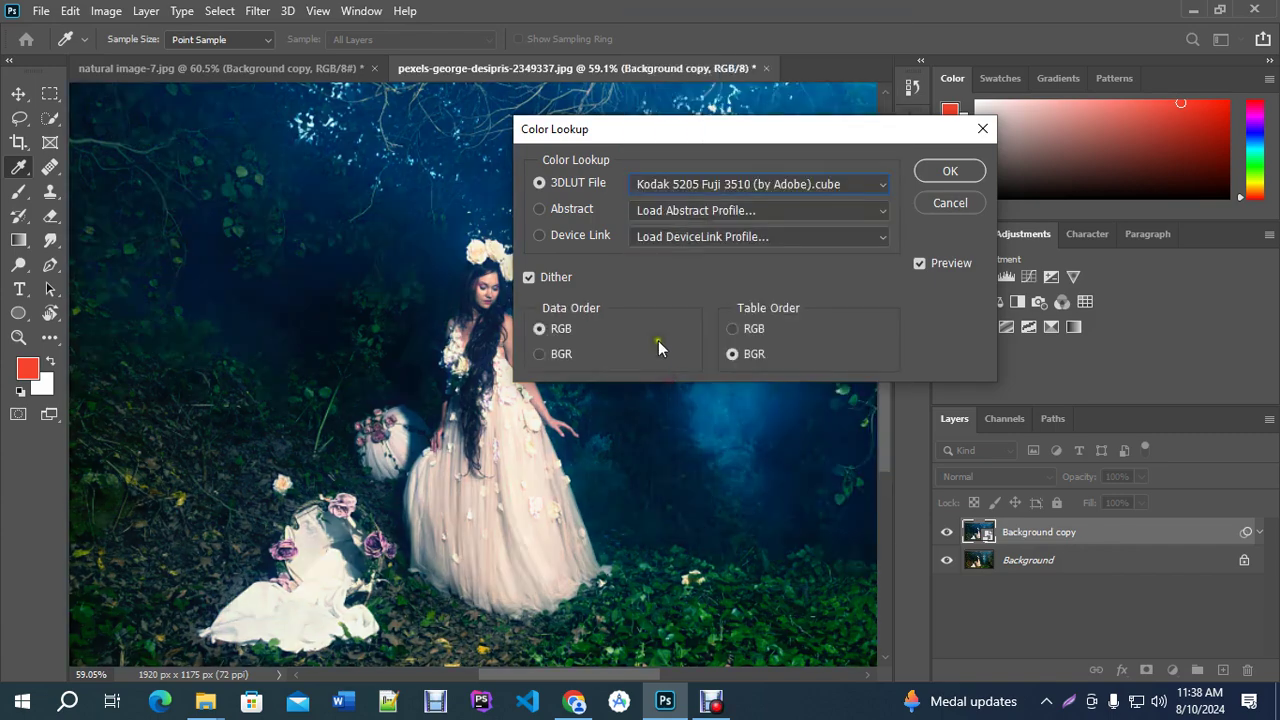
{"action": "left_click", "coordinate": [667, 184]}
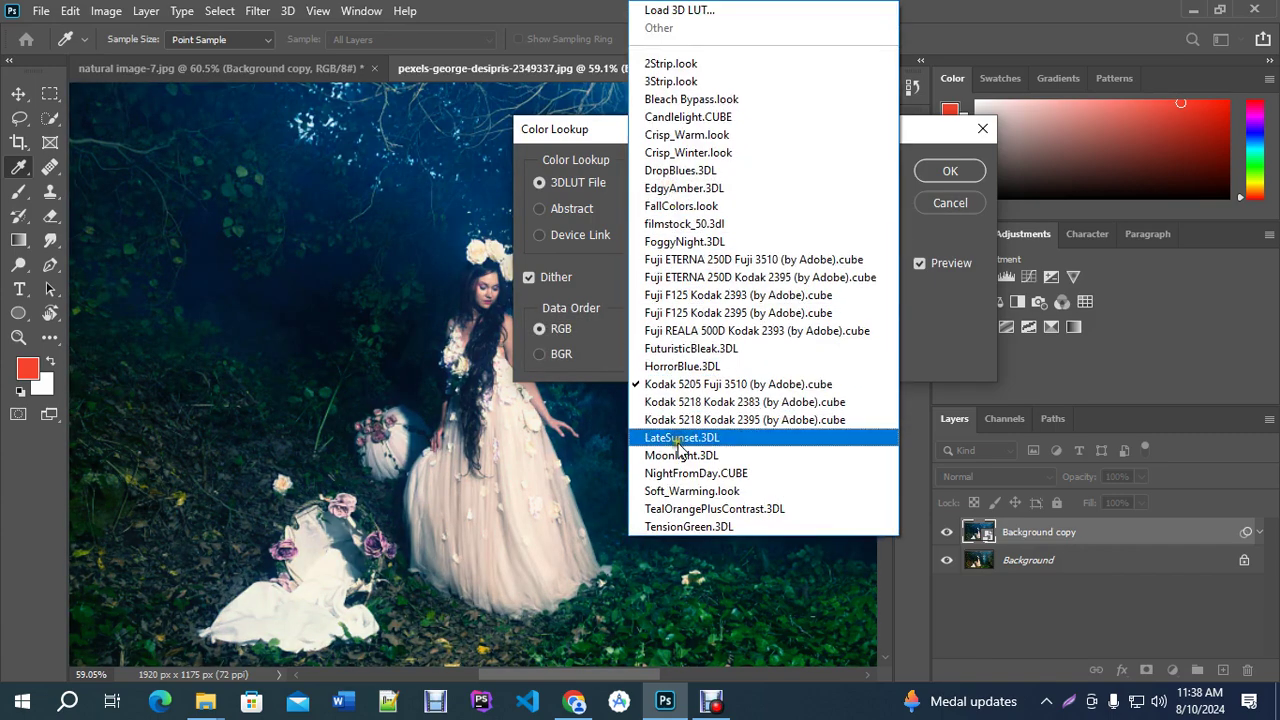
{"action": "left_click", "coordinate": [682, 453]}
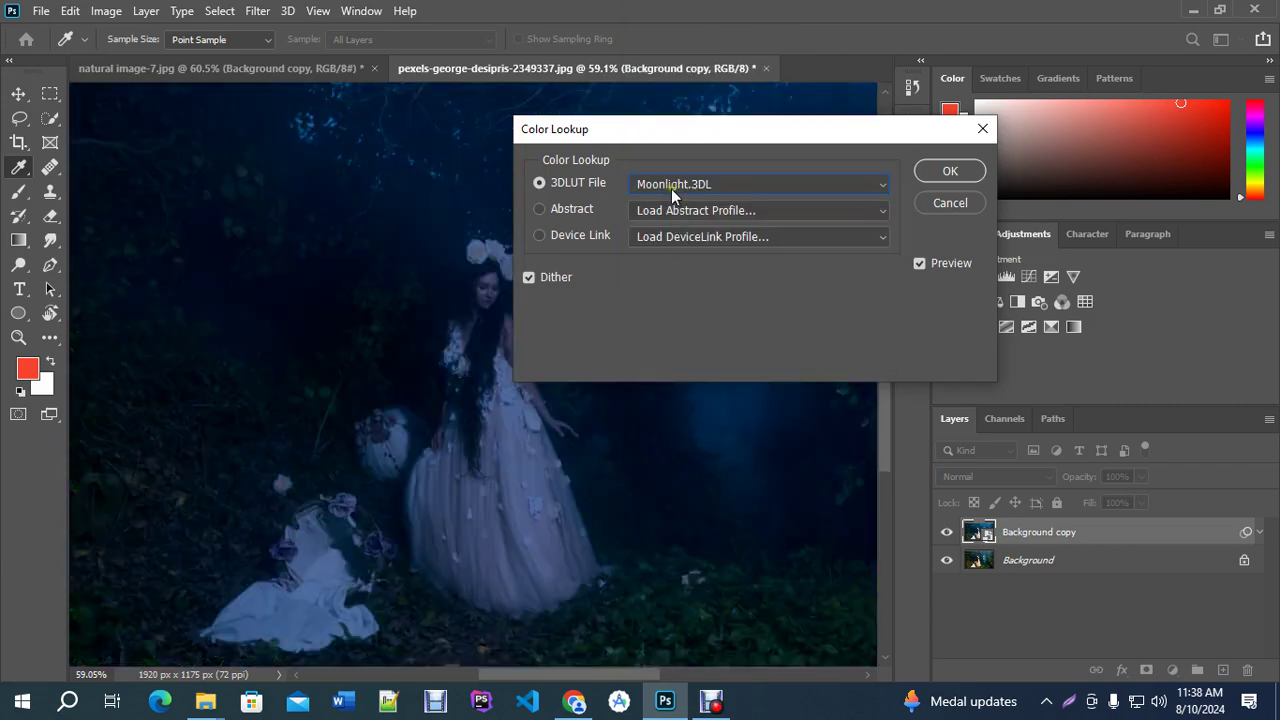
Load 01_Photoshop LUTs_Wildlife.cube from the Downloads folder as the 3D LUT and apply the Color Lookup.
{"action": "left_click", "coordinate": [669, 210]}
{"action": "left_click", "coordinate": [665, 188]}
{"action": "left_click", "coordinate": [670, 186]}
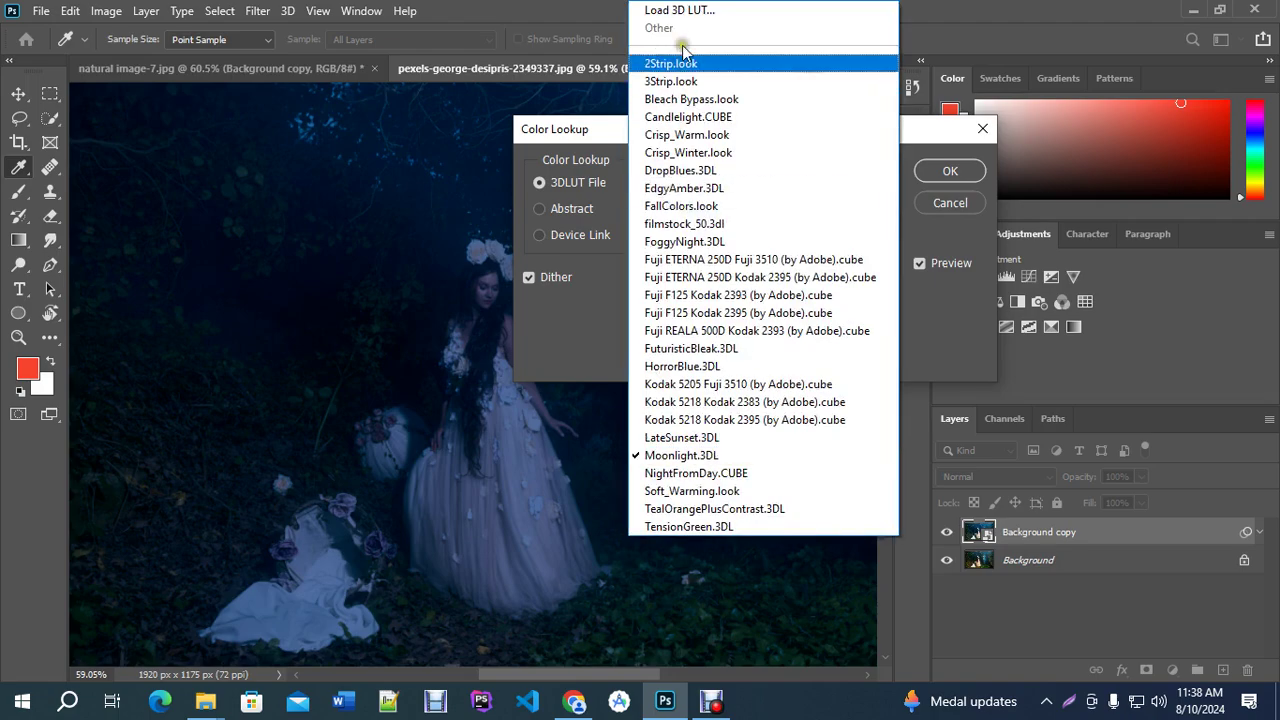
{"action": "left_click", "coordinate": [669, 12]}
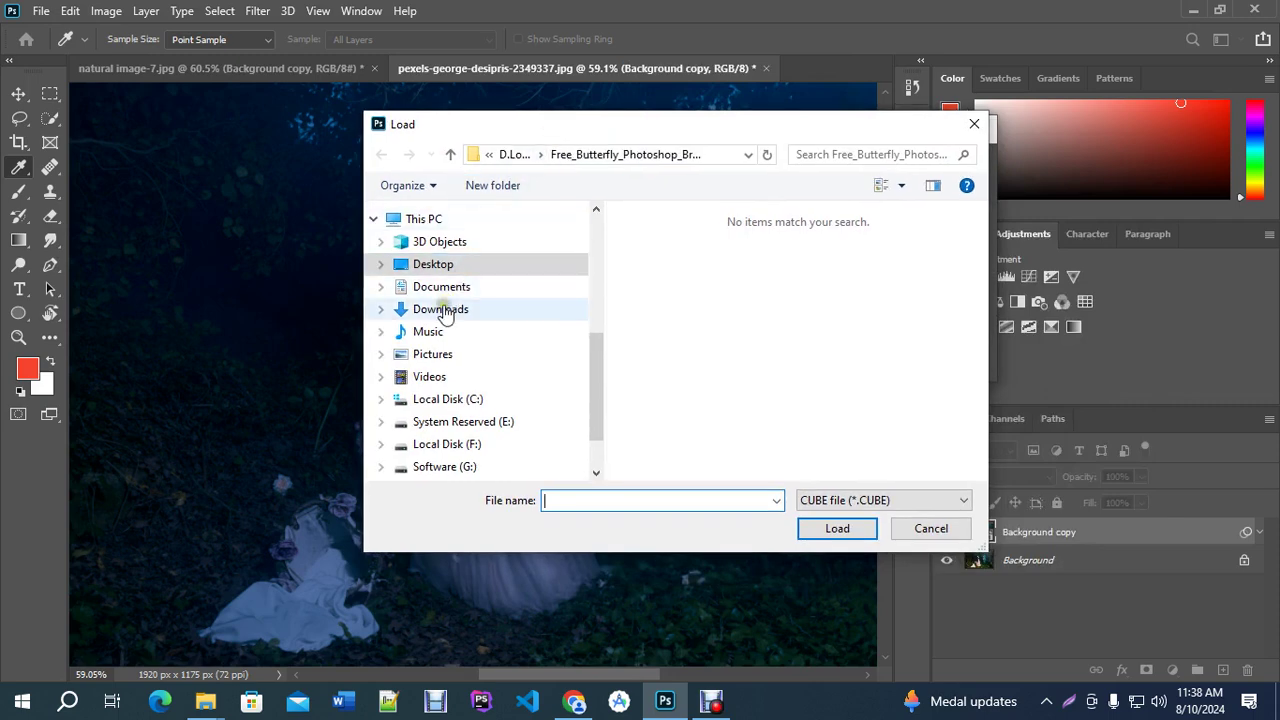
{"action": "left_click", "coordinate": [530, 306]}
{"action": "left_click", "coordinate": [733, 262]}
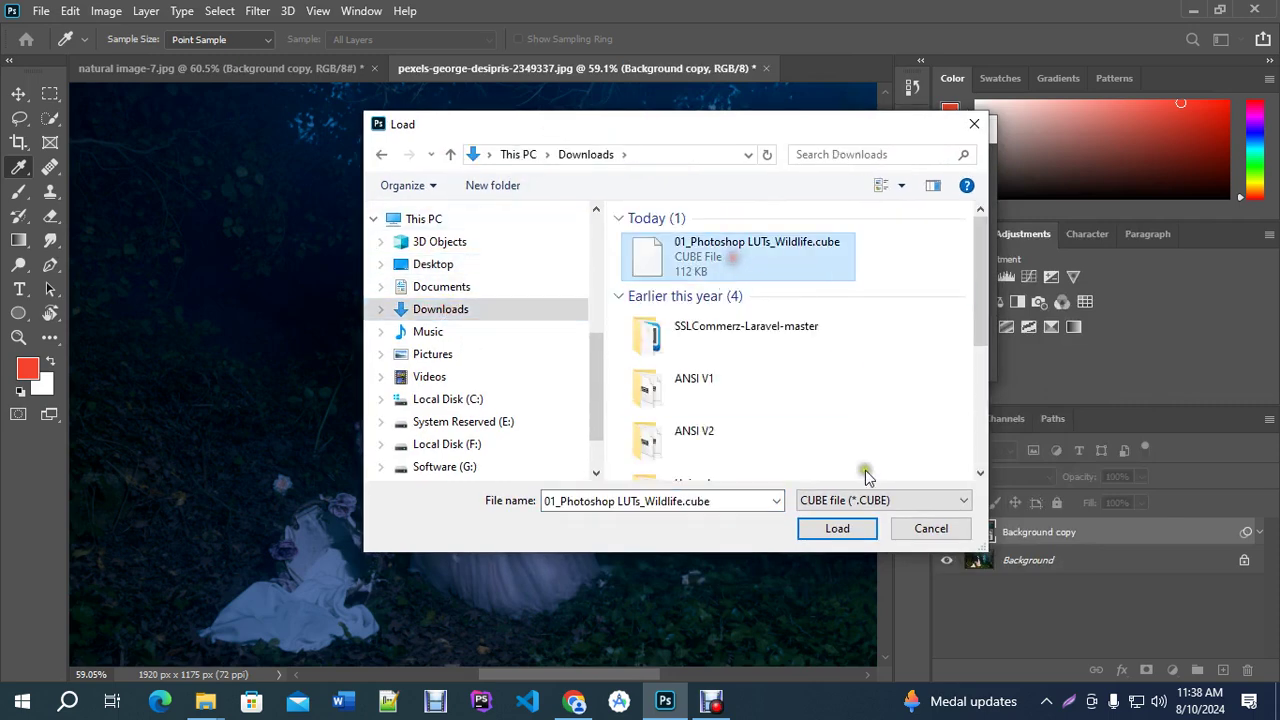
{"action": "left_click", "coordinate": [836, 527]}
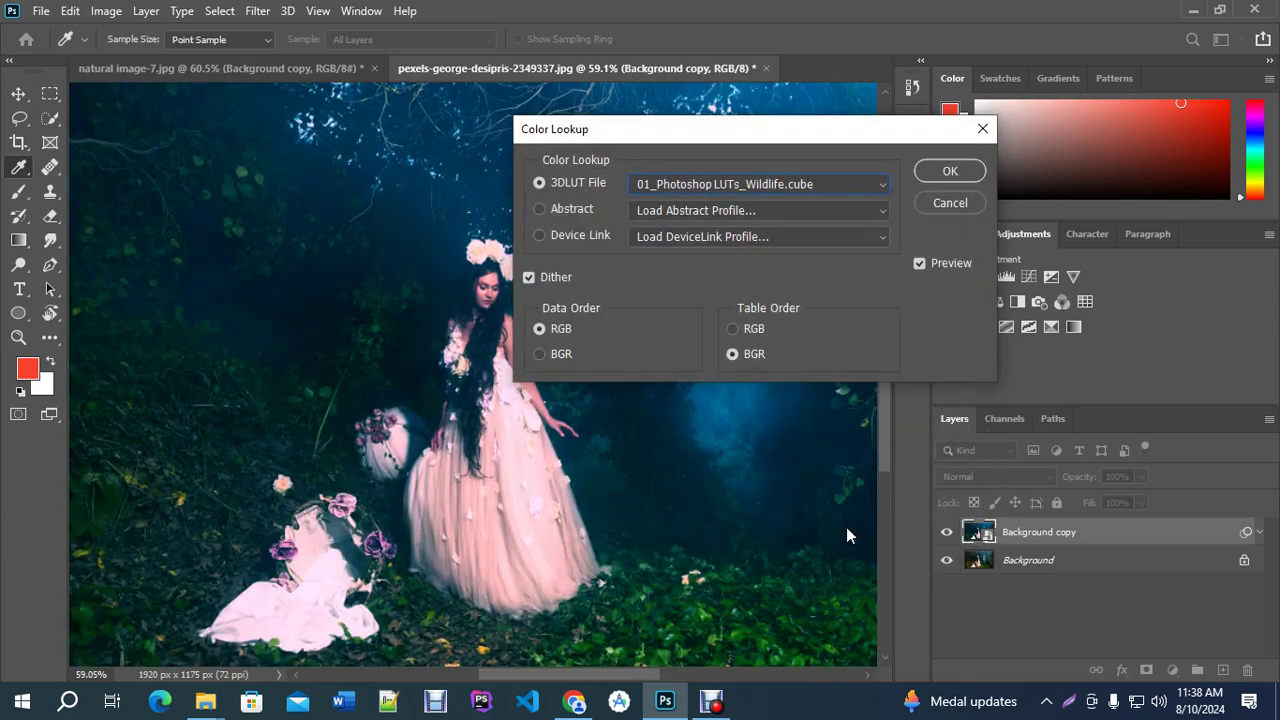
{"action": "left_click", "coordinate": [950, 171]}
Expand the smart filters of the Background copy layer and hide its Color Balance filter.
{"action": "key", "text": "v"}
{"action": "left_click", "coordinate": [1259, 535]}
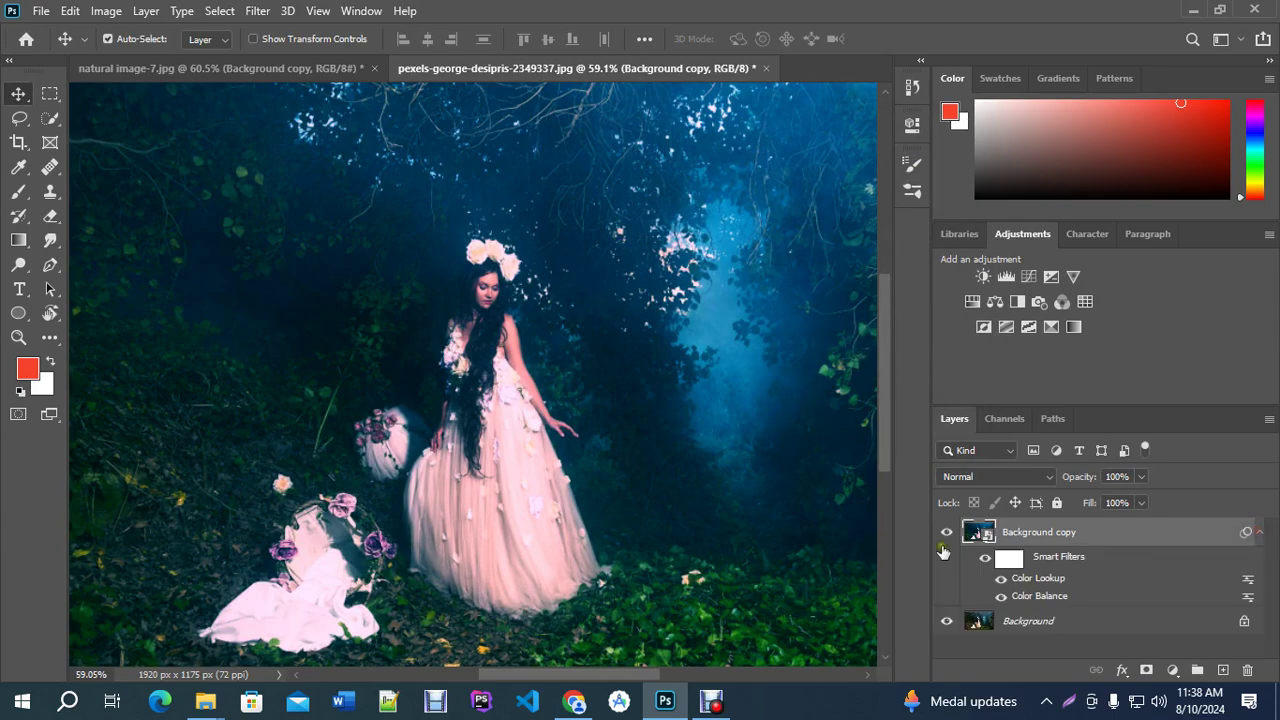
{"action": "scroll", "coordinate": [511, 360], "scroll_direction": "up", "scroll_amount": 3}
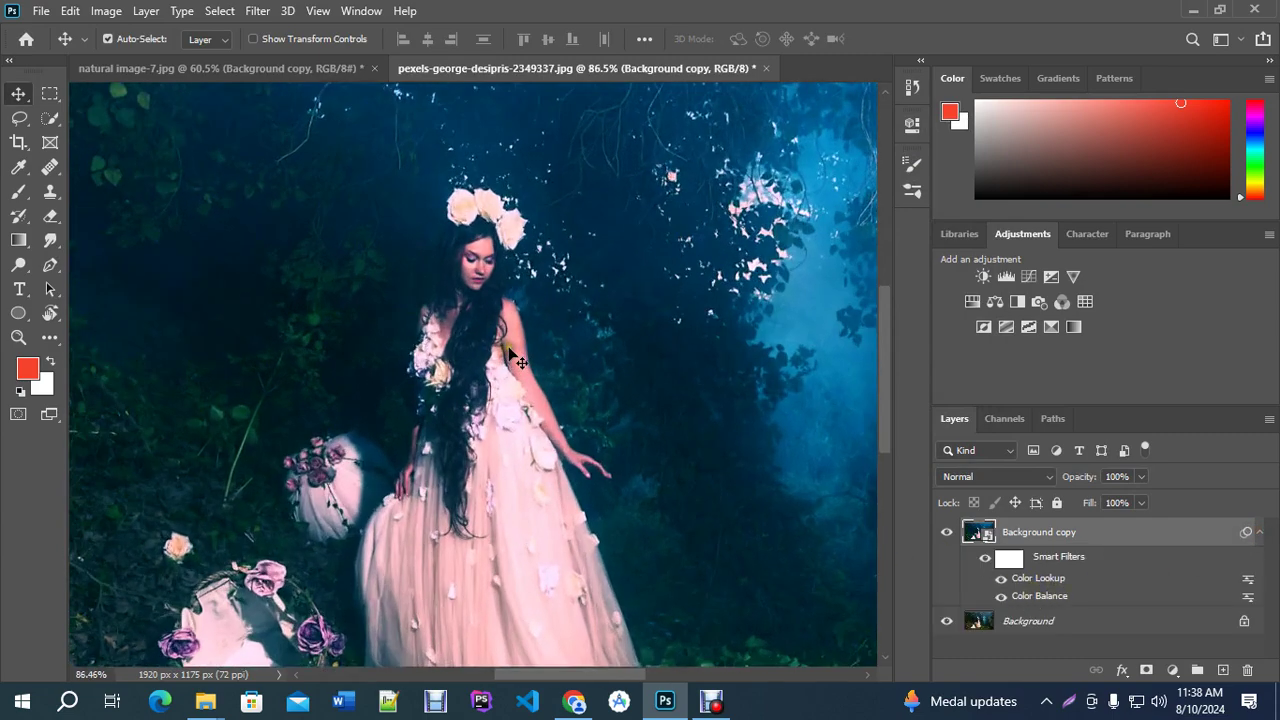
{"action": "left_click", "coordinate": [1002, 598]}
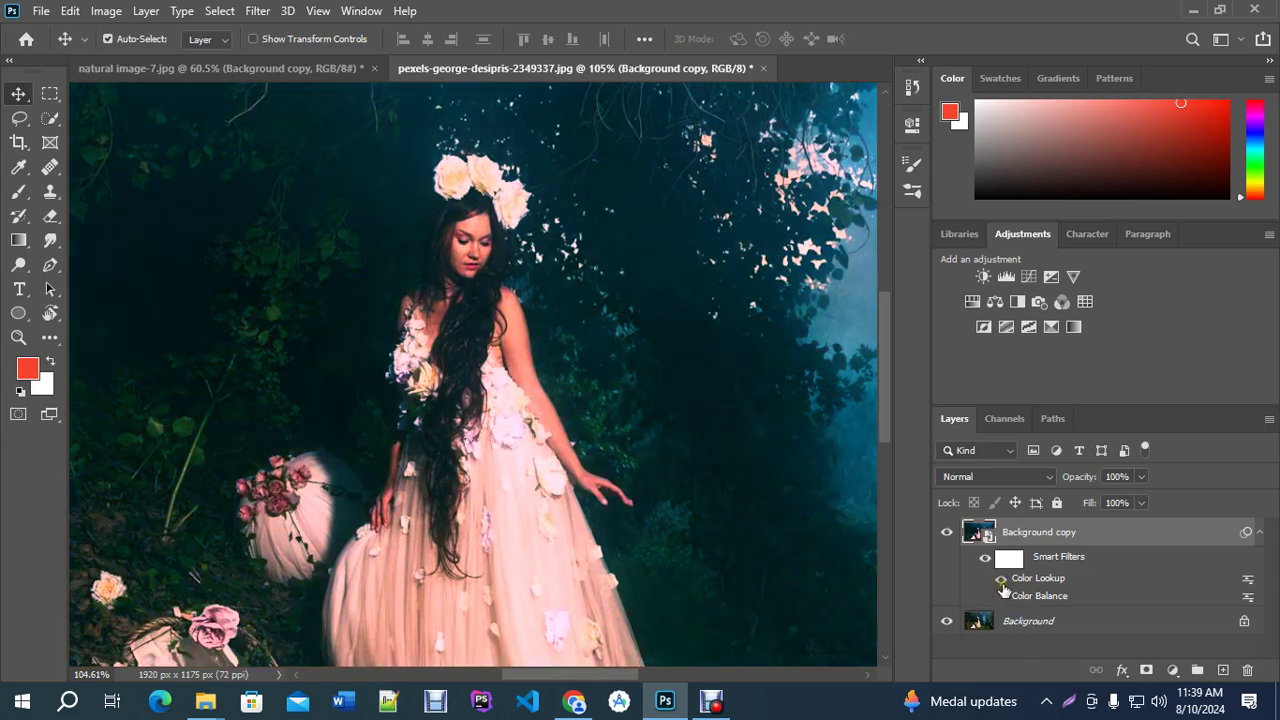
Compare the portrait with and without the Color Lookup filter, leaving the filter visible.
{"action": "left_click", "coordinate": [1002, 580]}
{"action": "left_click", "coordinate": [1002, 580]}
{"action": "left_click", "coordinate": [1002, 581]}
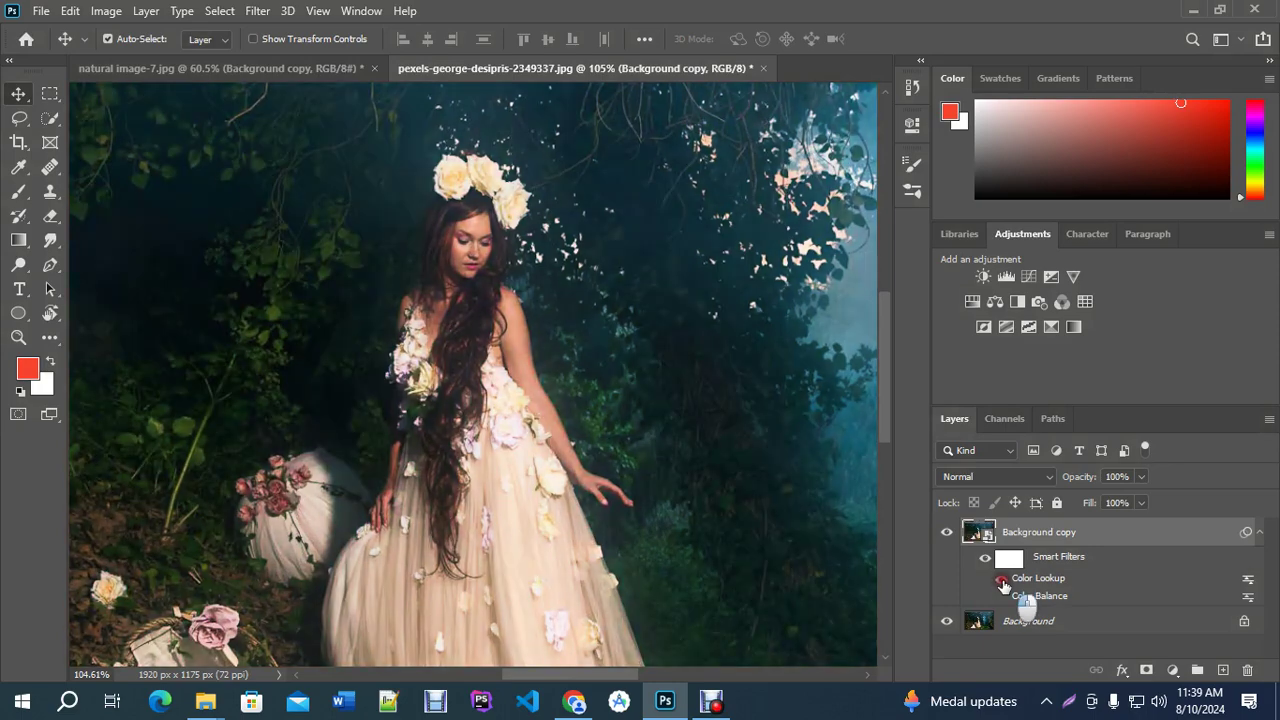
{"action": "left_click", "coordinate": [1002, 581]}
Compare the whole image before and after by hiding and showing the Background copy layer.
{"action": "scroll", "coordinate": [466, 410], "scroll_direction": "down", "scroll_amount": 6}
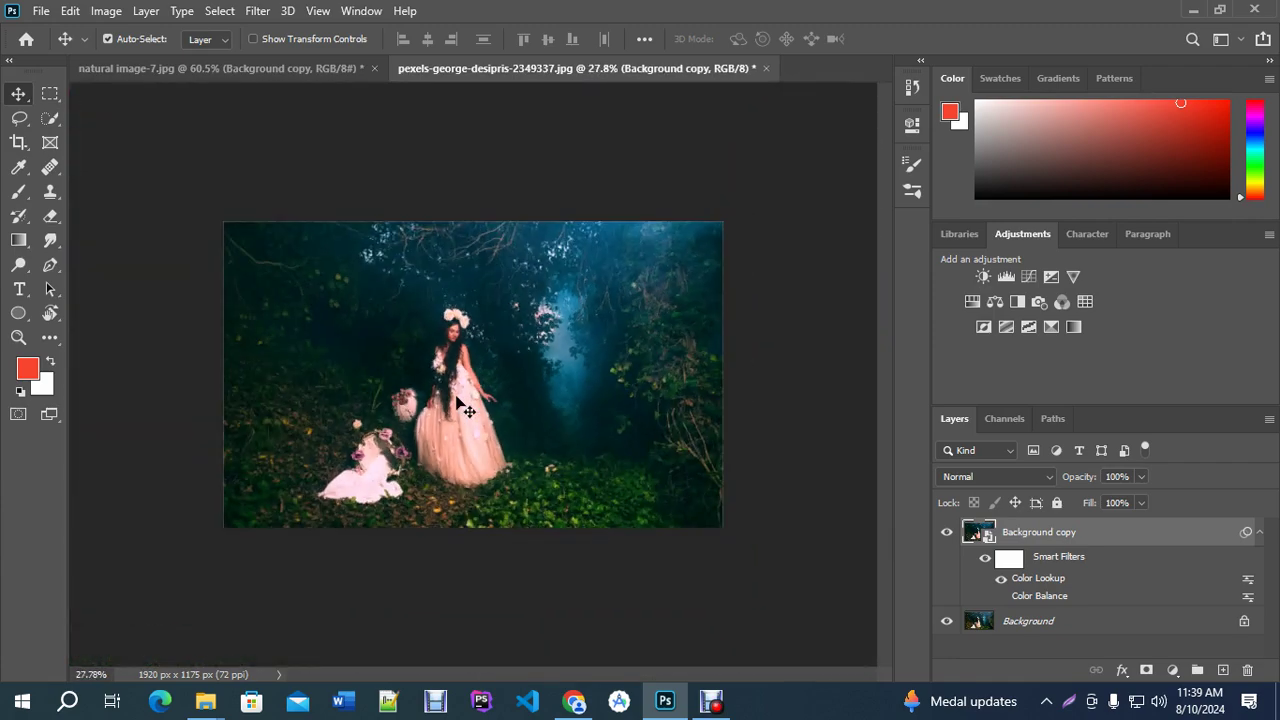
{"action": "scroll", "coordinate": [466, 410], "scroll_direction": "up", "scroll_amount": 1}
{"action": "left_click", "coordinate": [946, 538]}
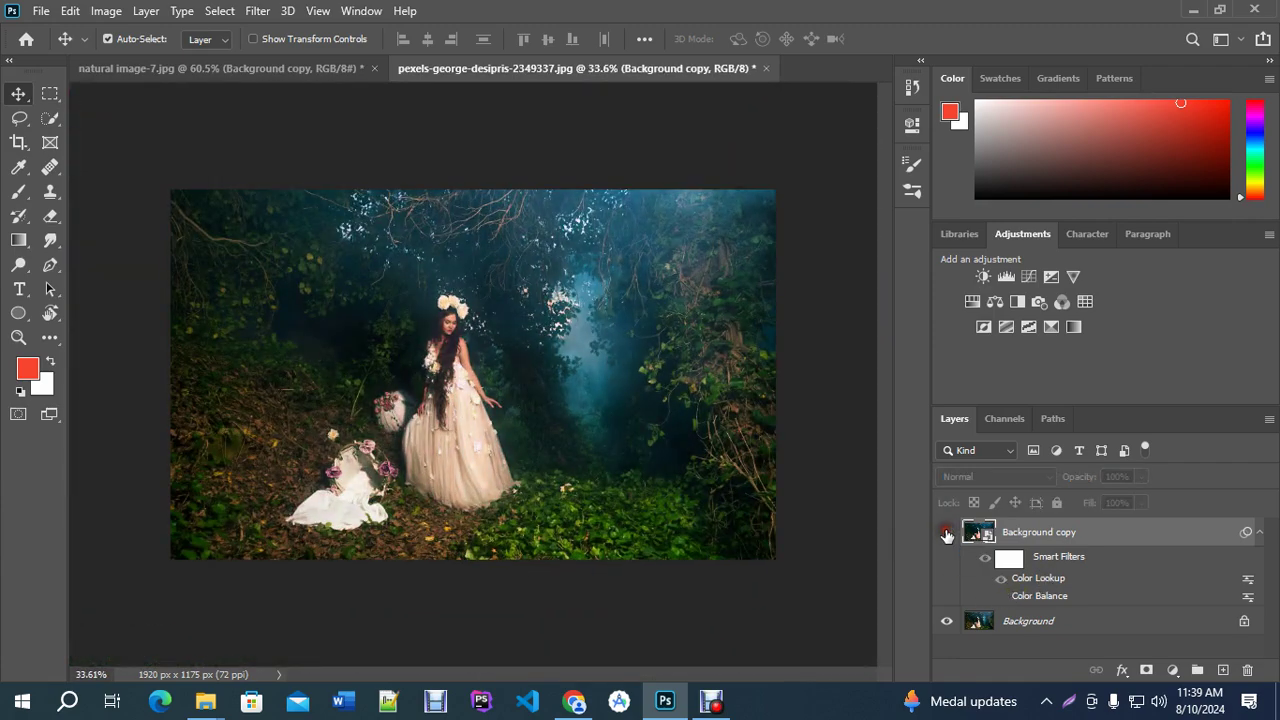
{"action": "left_click", "coordinate": [946, 537]}
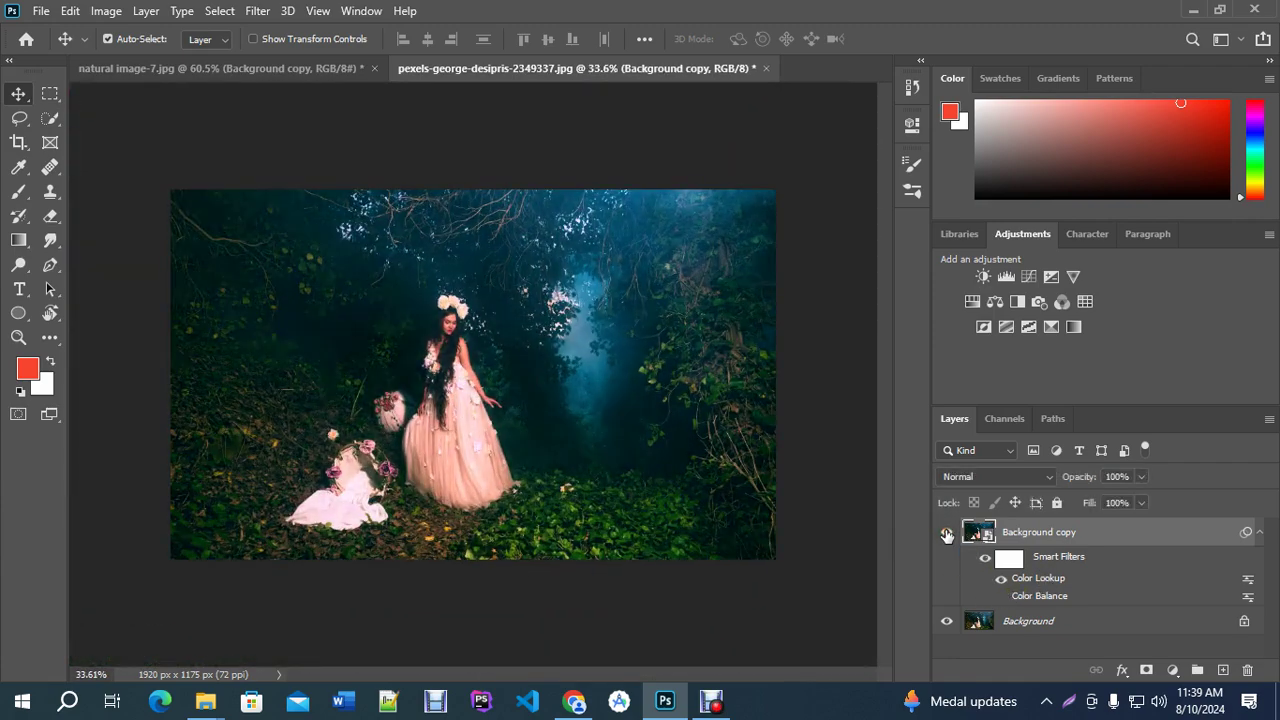
Switch to Chrome and look over the #1 "Wildlife" free Photoshop LUT download page on FixThePhoto.
{"action": "left_click", "coordinate": [575, 700]}
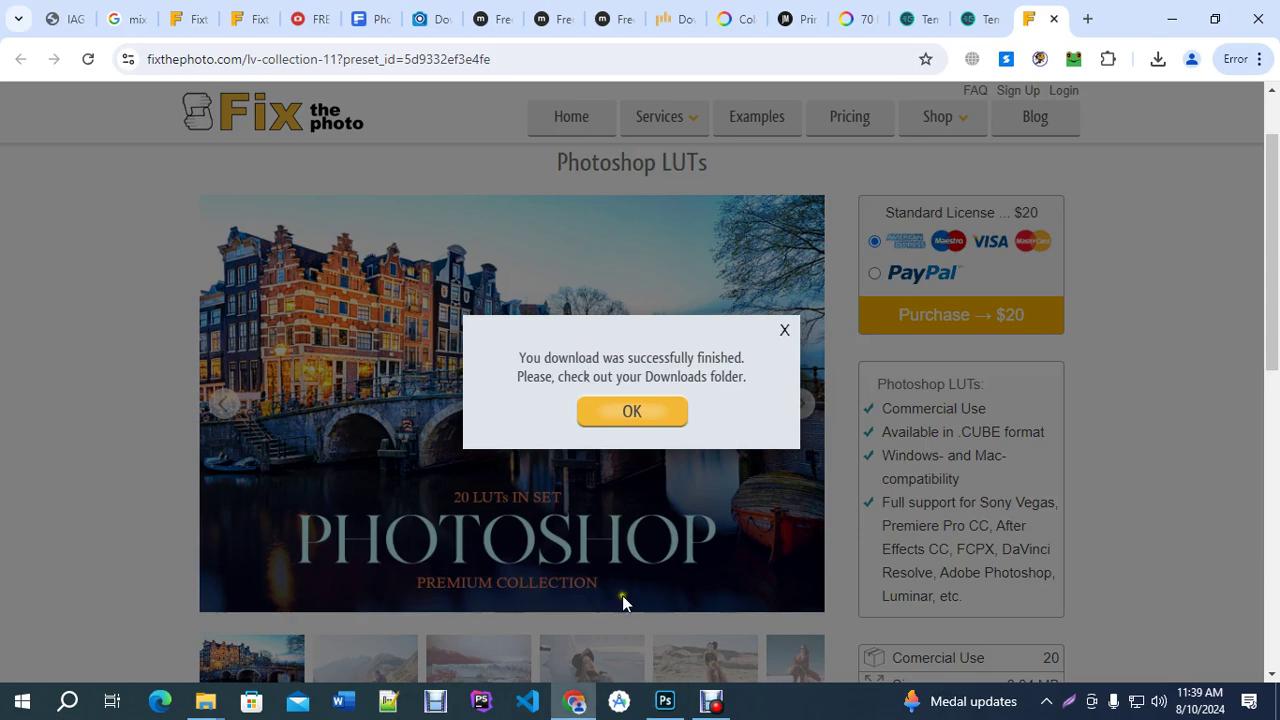
{"action": "left_click", "coordinate": [243, 18]}
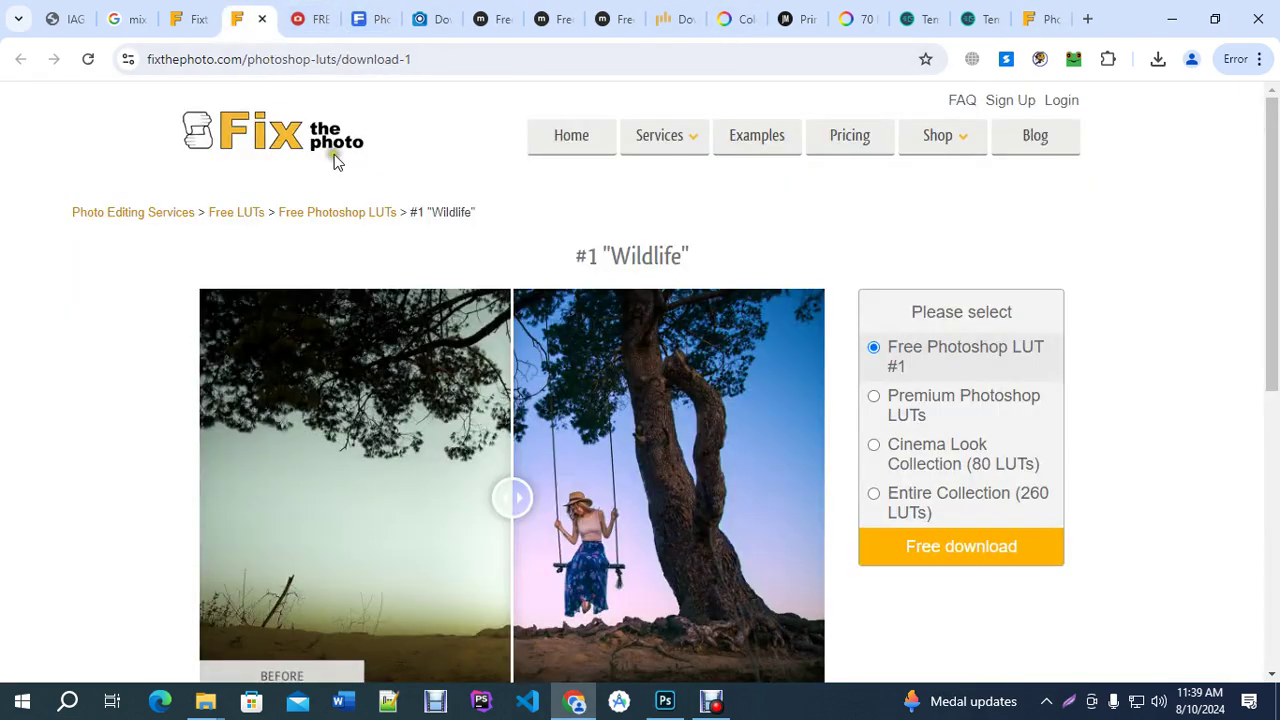
{"action": "scroll", "coordinate": [469, 374], "scroll_direction": "down", "scroll_amount": 6}
{"action": "scroll", "coordinate": [470, 380], "scroll_direction": "down", "scroll_amount": 5}
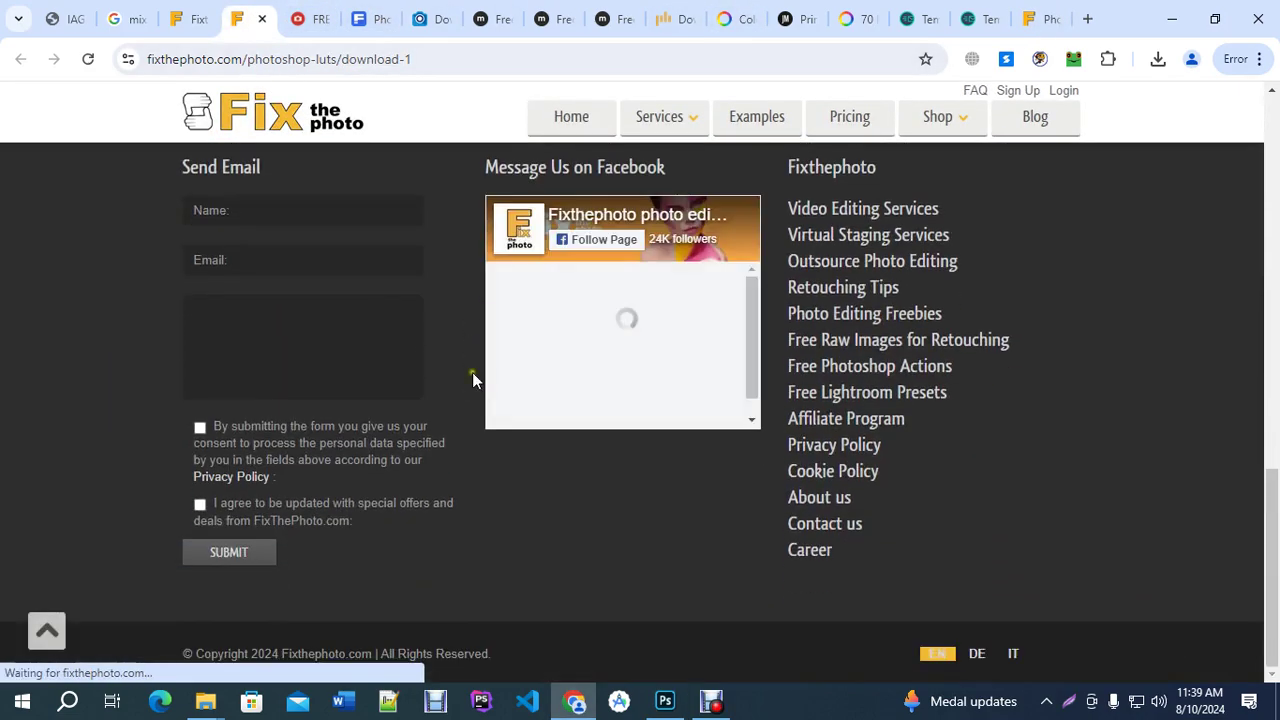
{"action": "scroll", "coordinate": [870, 445], "scroll_direction": "up", "scroll_amount": 10}
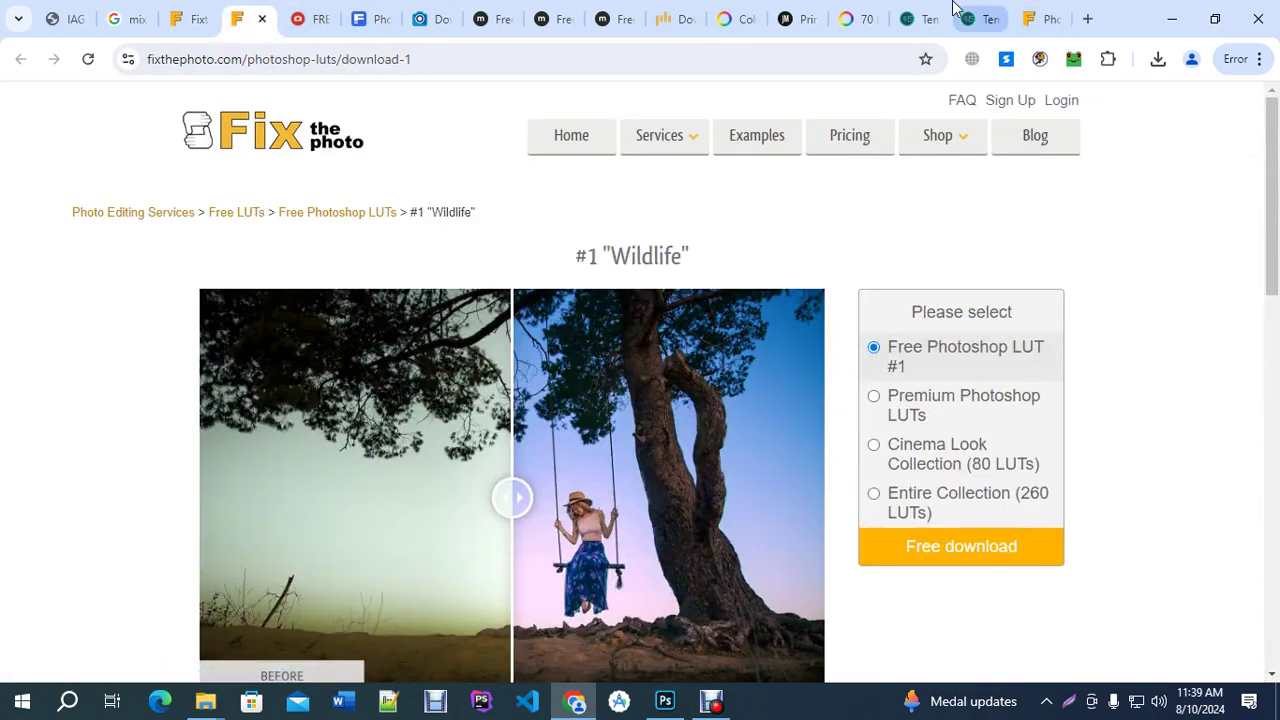
{"action": "left_click", "coordinate": [966, 18]}
{"action": "scroll", "coordinate": [712, 378], "scroll_direction": "down", "scroll_amount": 2}
Look through the Juan Melara print film emulation LUTs article and the Color Grading Central homepage.
{"action": "left_click", "coordinate": [800, 18]}
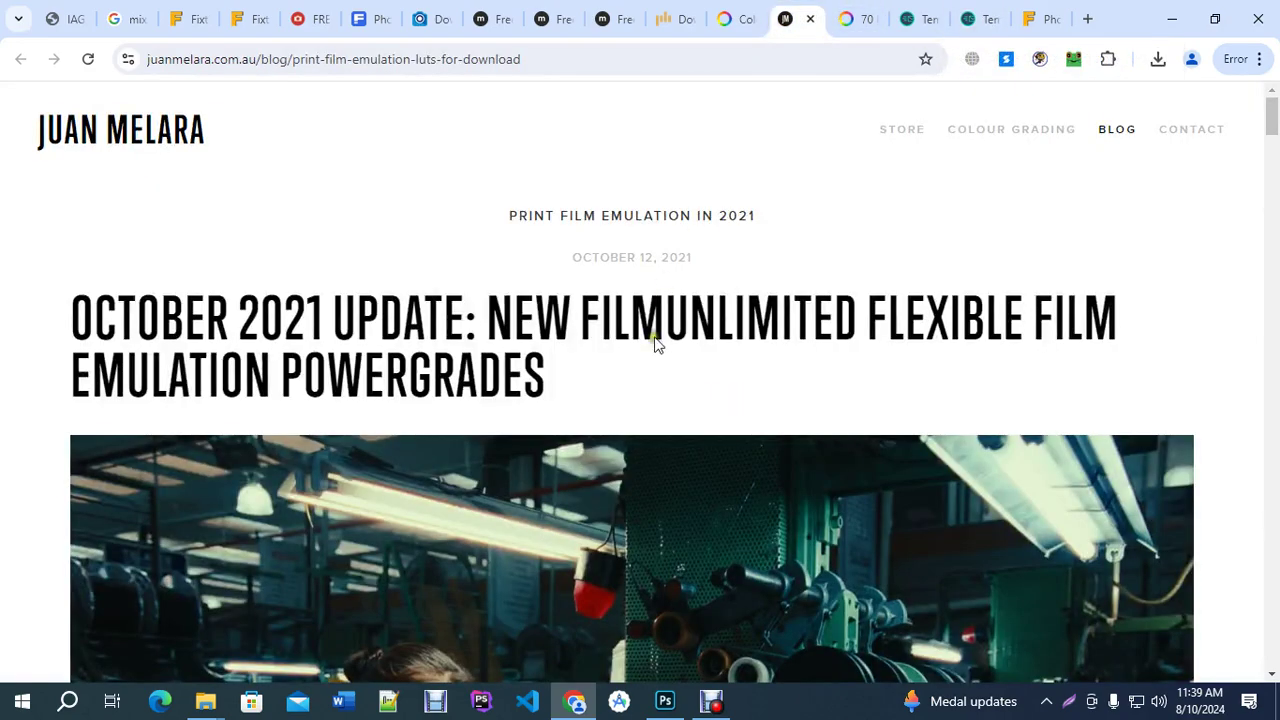
{"action": "scroll", "coordinate": [651, 337], "scroll_direction": "down", "scroll_amount": 4}
{"action": "scroll", "coordinate": [786, 386], "scroll_direction": "down", "scroll_amount": 5}
{"action": "scroll", "coordinate": [771, 366], "scroll_direction": "up", "scroll_amount": 4}
{"action": "left_click", "coordinate": [738, 20]}
{"action": "scroll", "coordinate": [705, 456], "scroll_direction": "down", "scroll_amount": 15}
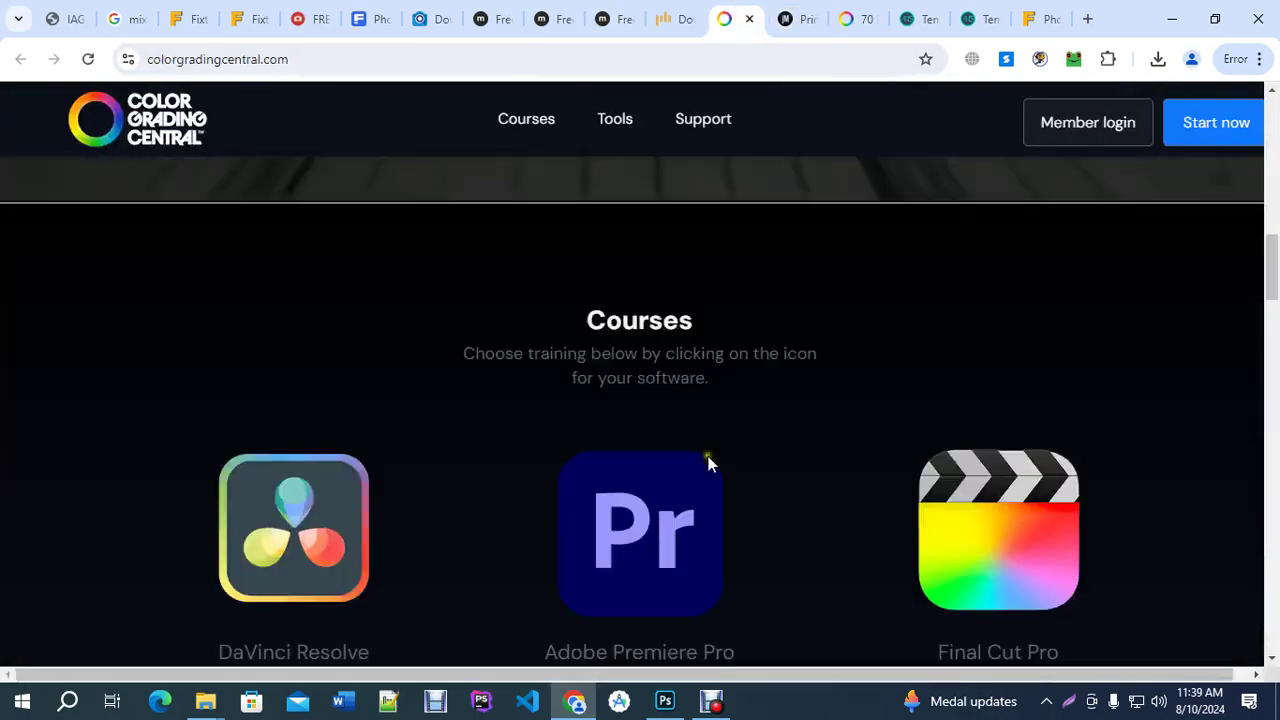
{"action": "scroll", "coordinate": [707, 421], "scroll_direction": "down", "scroll_amount": 3}
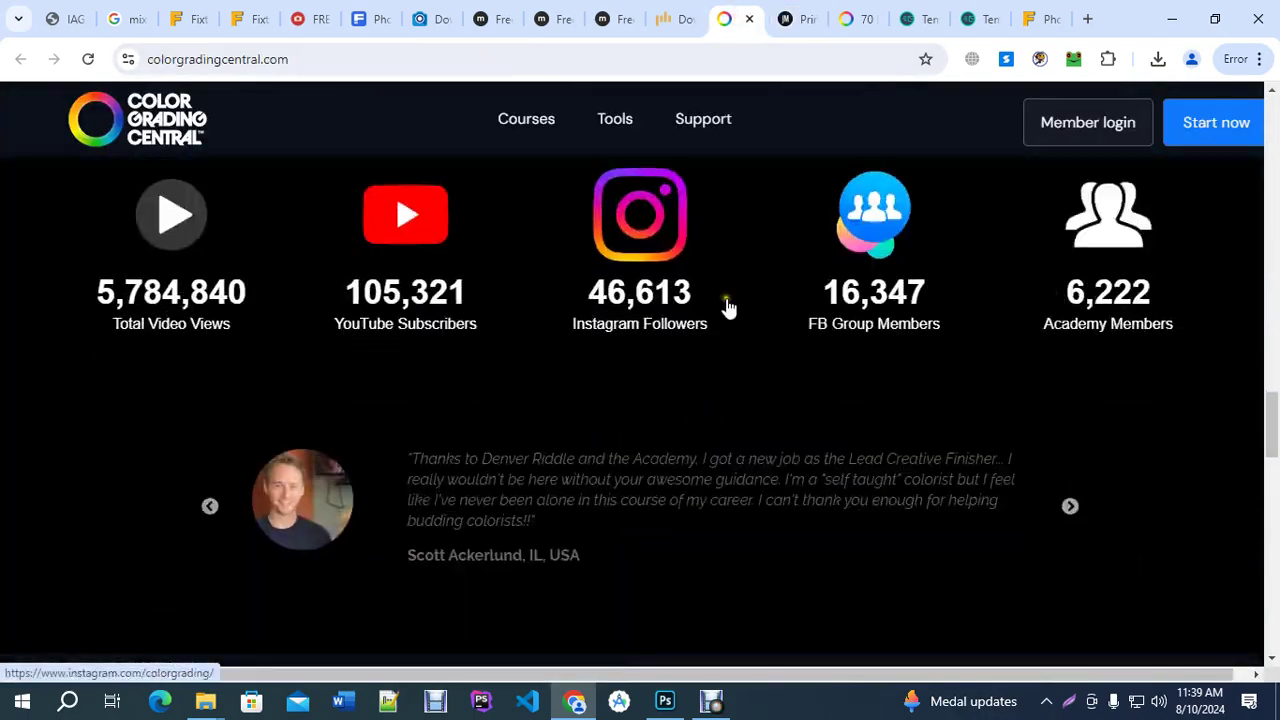
Read through the PremiumBeat article on free LUTs for video, down to the RocketStock section.
{"action": "left_click", "coordinate": [663, 18]}
{"action": "scroll", "coordinate": [609, 486], "scroll_direction": "down", "scroll_amount": 4}
{"action": "scroll", "coordinate": [614, 490], "scroll_direction": "down", "scroll_amount": 12}
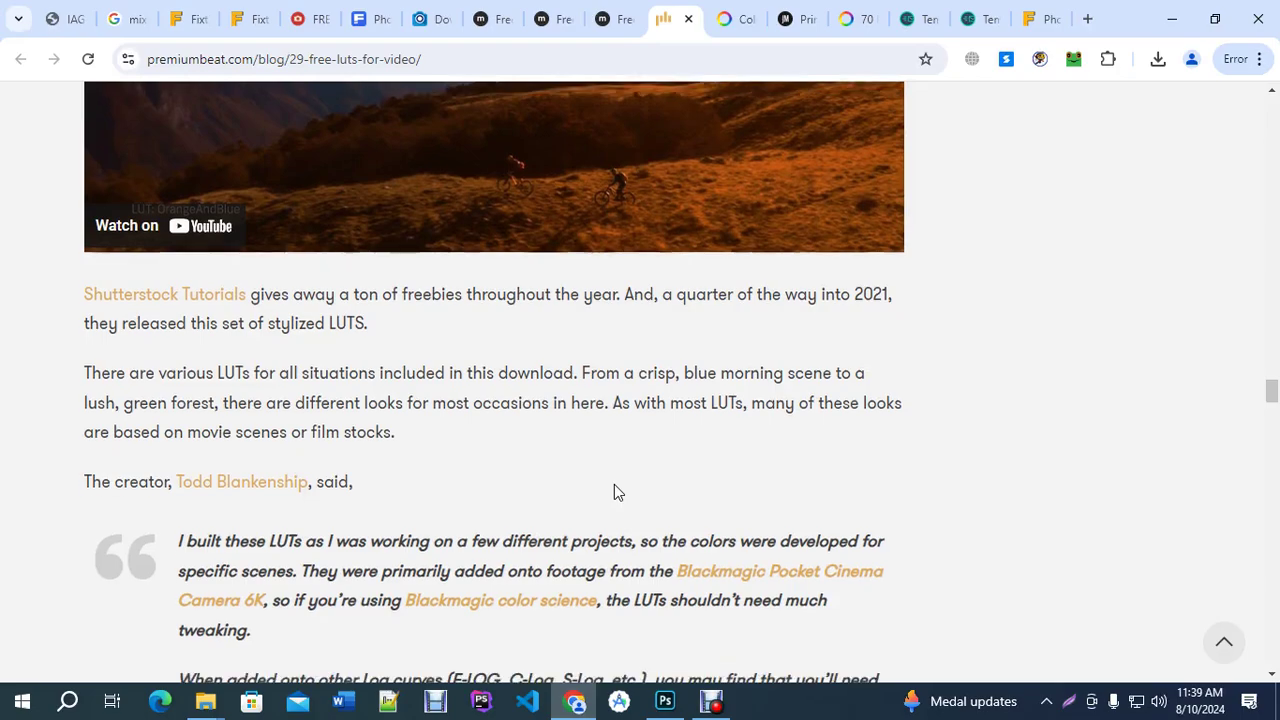
{"action": "scroll", "coordinate": [894, 526], "scroll_direction": "up", "scroll_amount": 4}
{"action": "scroll", "coordinate": [675, 505], "scroll_direction": "down", "scroll_amount": 15}
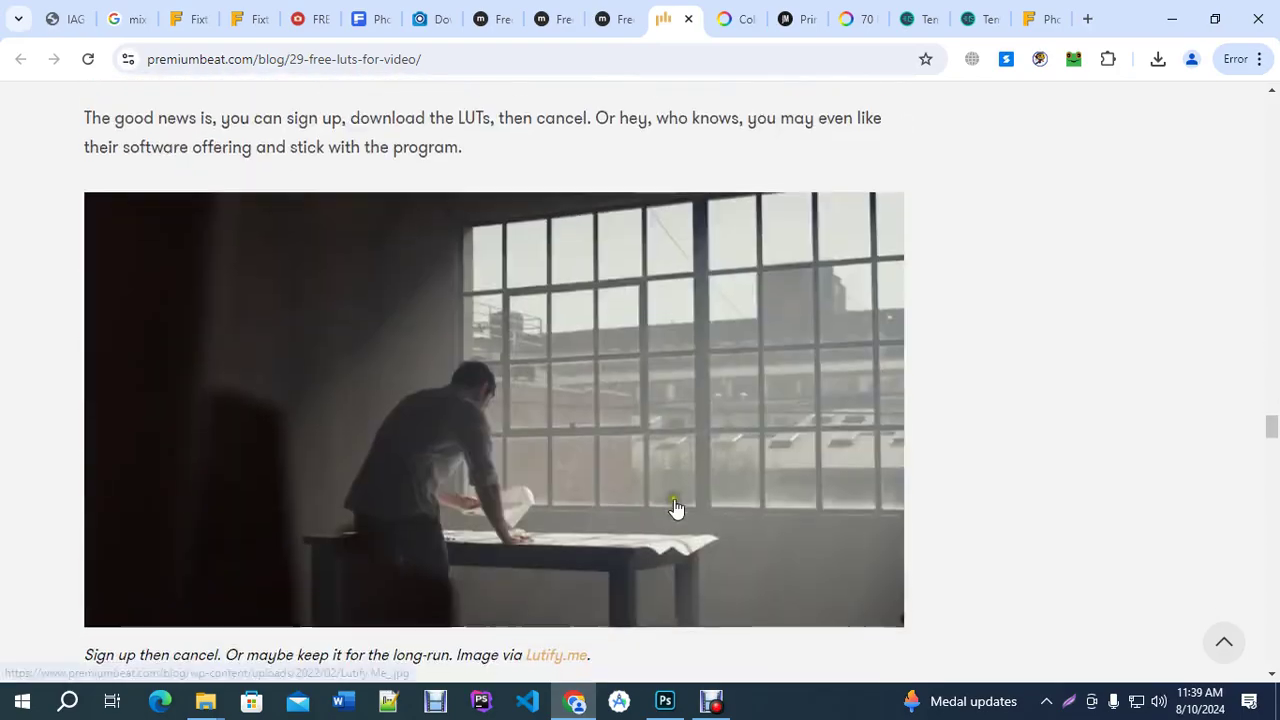
{"action": "scroll", "coordinate": [675, 504], "scroll_direction": "down", "scroll_amount": 1}
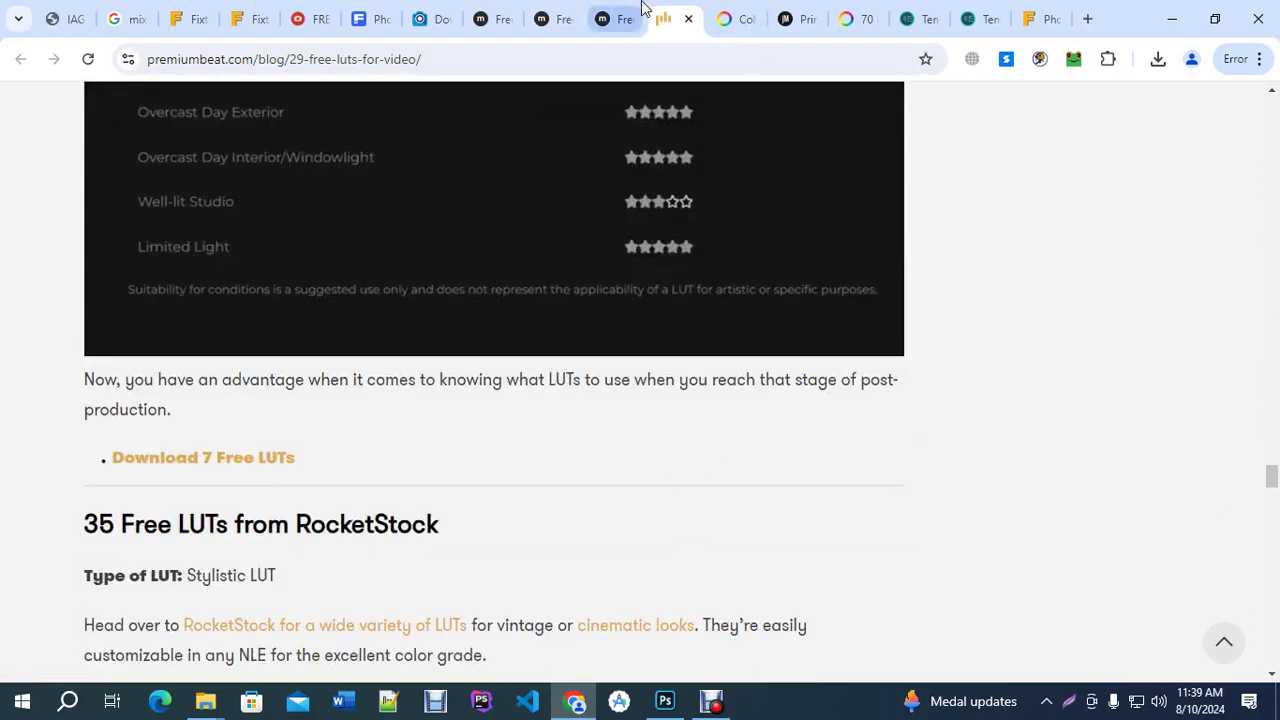
Open Mixkit's VHS templates for Premiere Pro, dismiss the Envato advert and look over the templates.
{"action": "left_click", "coordinate": [603, 18]}
{"action": "scroll", "coordinate": [760, 367], "scroll_direction": "down", "scroll_amount": 1}
{"action": "scroll", "coordinate": [620, 390], "scroll_direction": "down", "scroll_amount": 2}
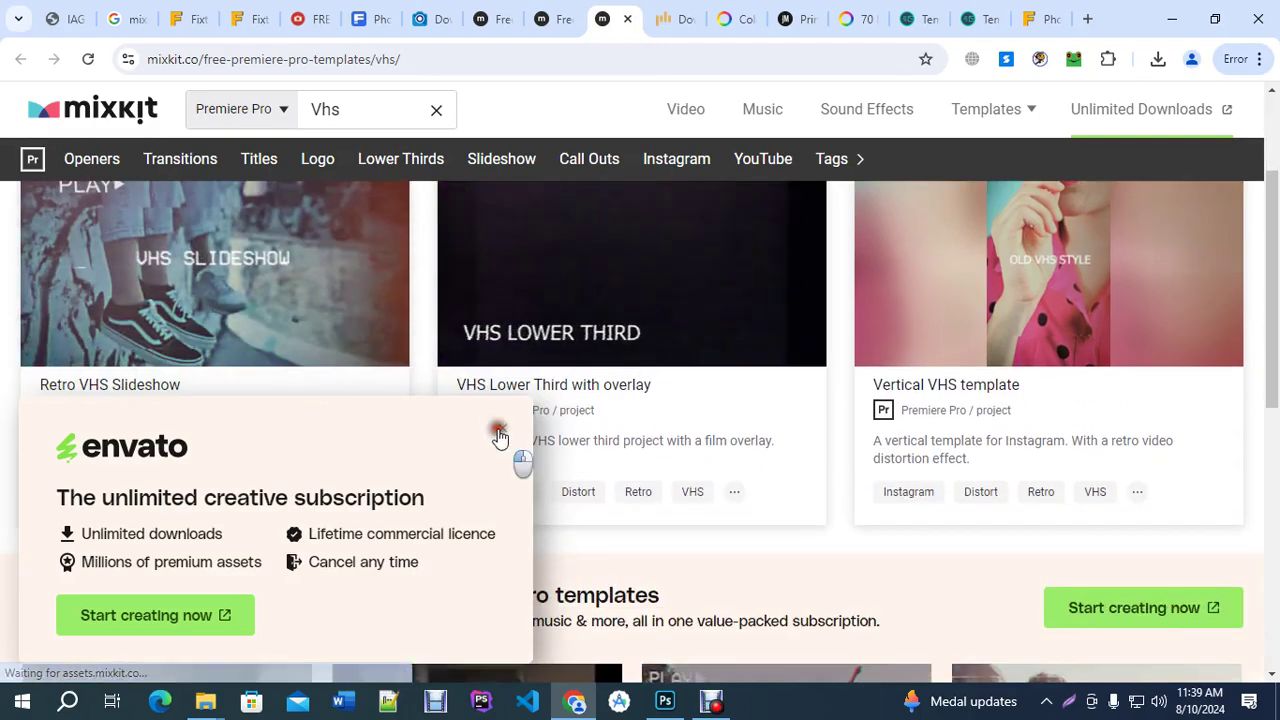
{"action": "left_click", "coordinate": [499, 429]}
{"action": "scroll", "coordinate": [600, 445], "scroll_direction": "down", "scroll_amount": 10}
{"action": "scroll", "coordinate": [610, 443], "scroll_direction": "up", "scroll_amount": 15}
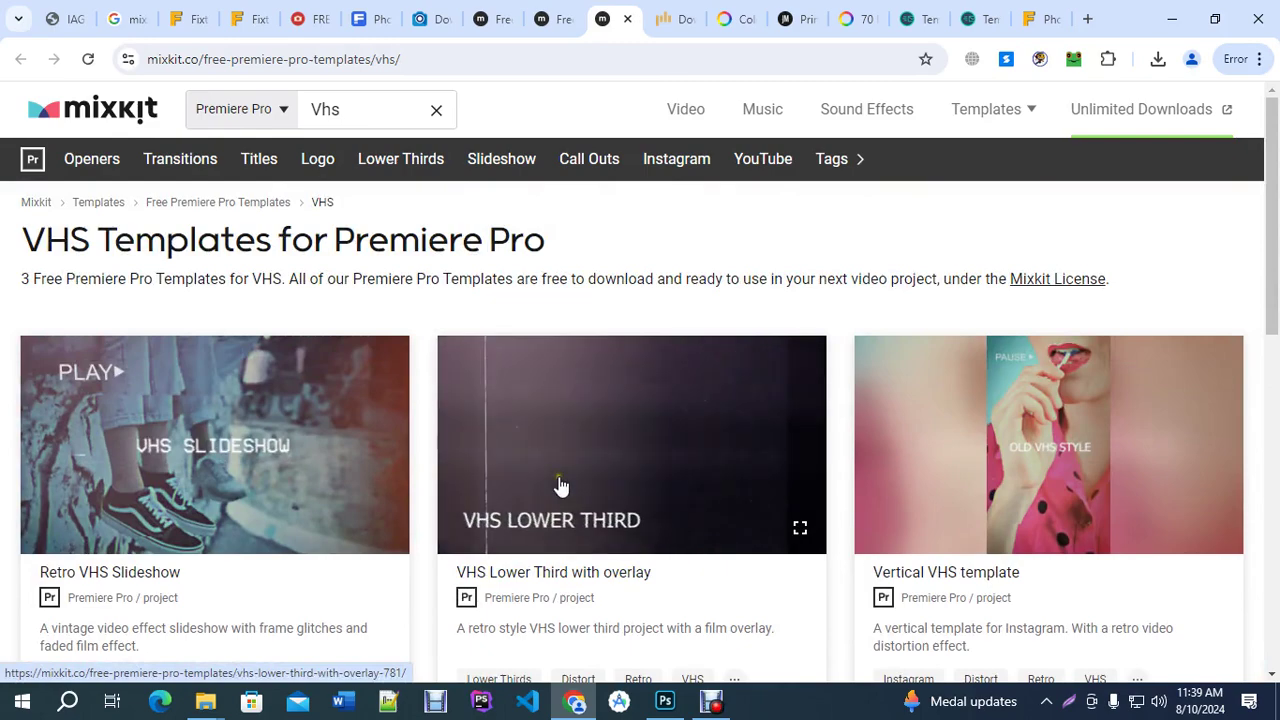
Review Mixkit's Cinematic templates and the Presetpro Free Color LUTs page, and return to Photoshop.
{"action": "left_click", "coordinate": [560, 16]}
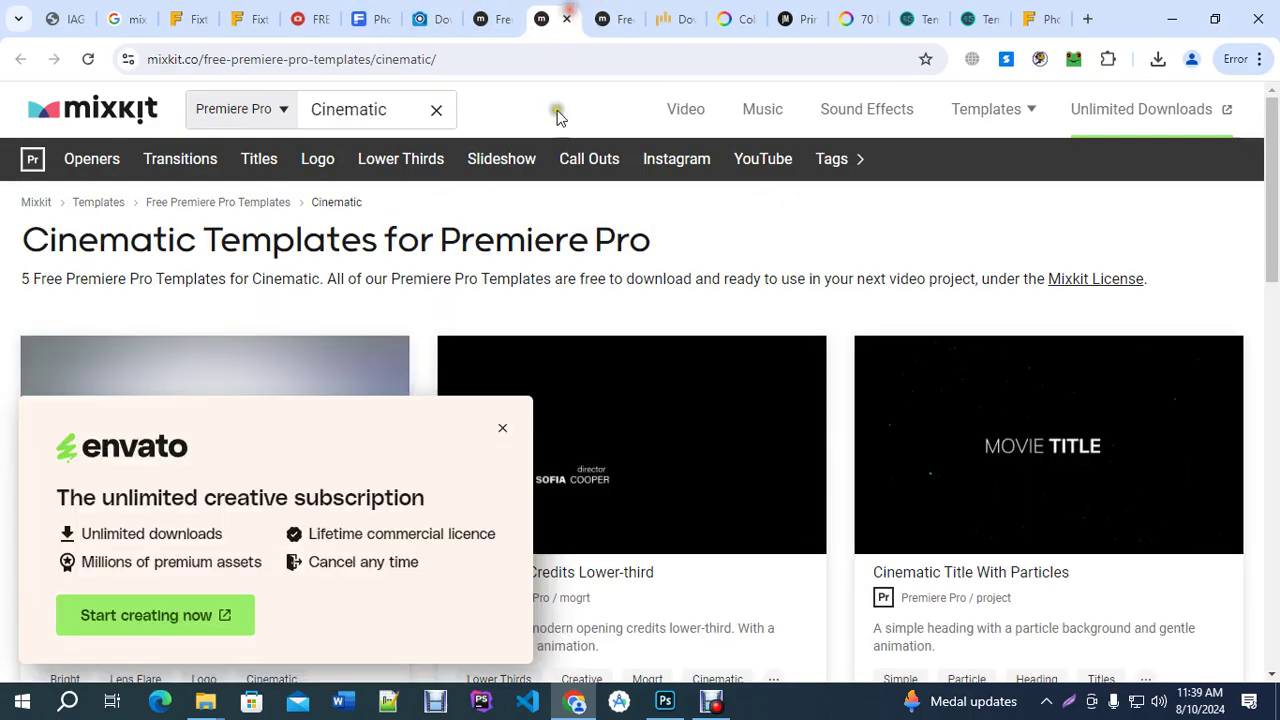
{"action": "left_click", "coordinate": [503, 428]}
{"action": "scroll", "coordinate": [524, 434], "scroll_direction": "down", "scroll_amount": 5}
{"action": "scroll", "coordinate": [620, 455], "scroll_direction": "up", "scroll_amount": 1}
{"action": "left_click", "coordinate": [430, 18]}
{"action": "scroll", "coordinate": [517, 400], "scroll_direction": "down", "scroll_amount": 3}
{"action": "left_click", "coordinate": [300, 18]}
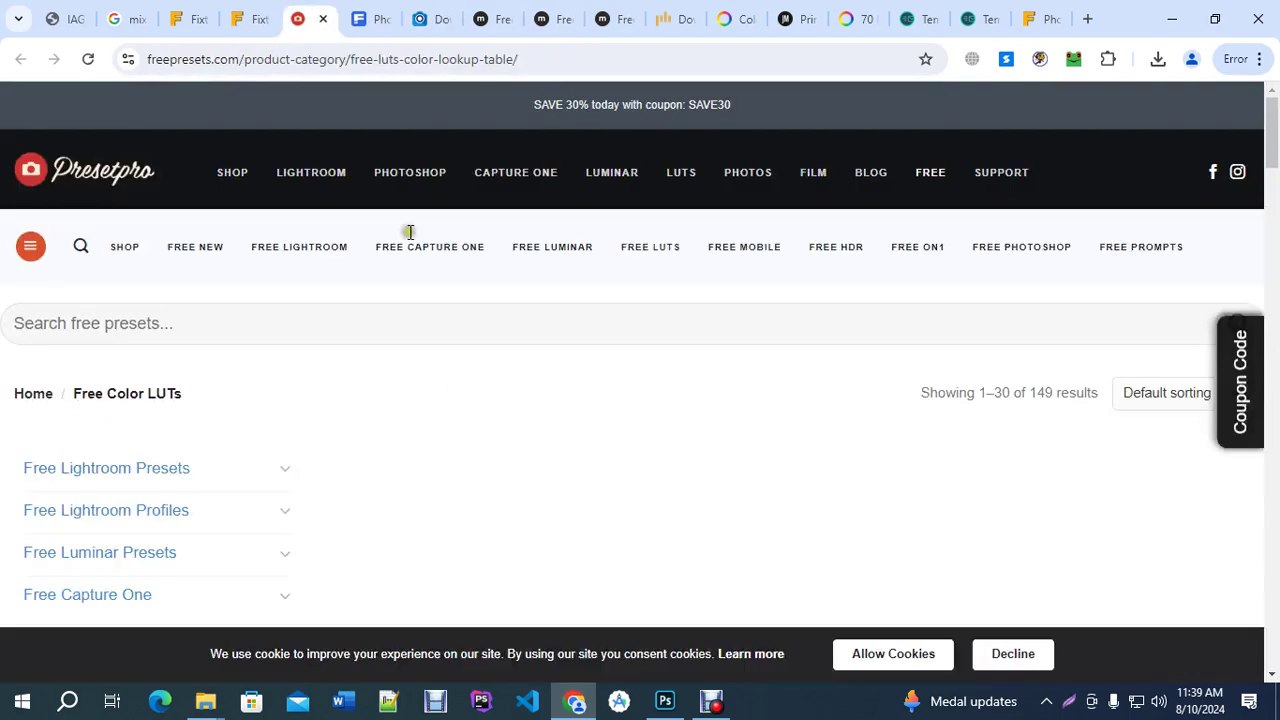
{"action": "left_click", "coordinate": [665, 700]}
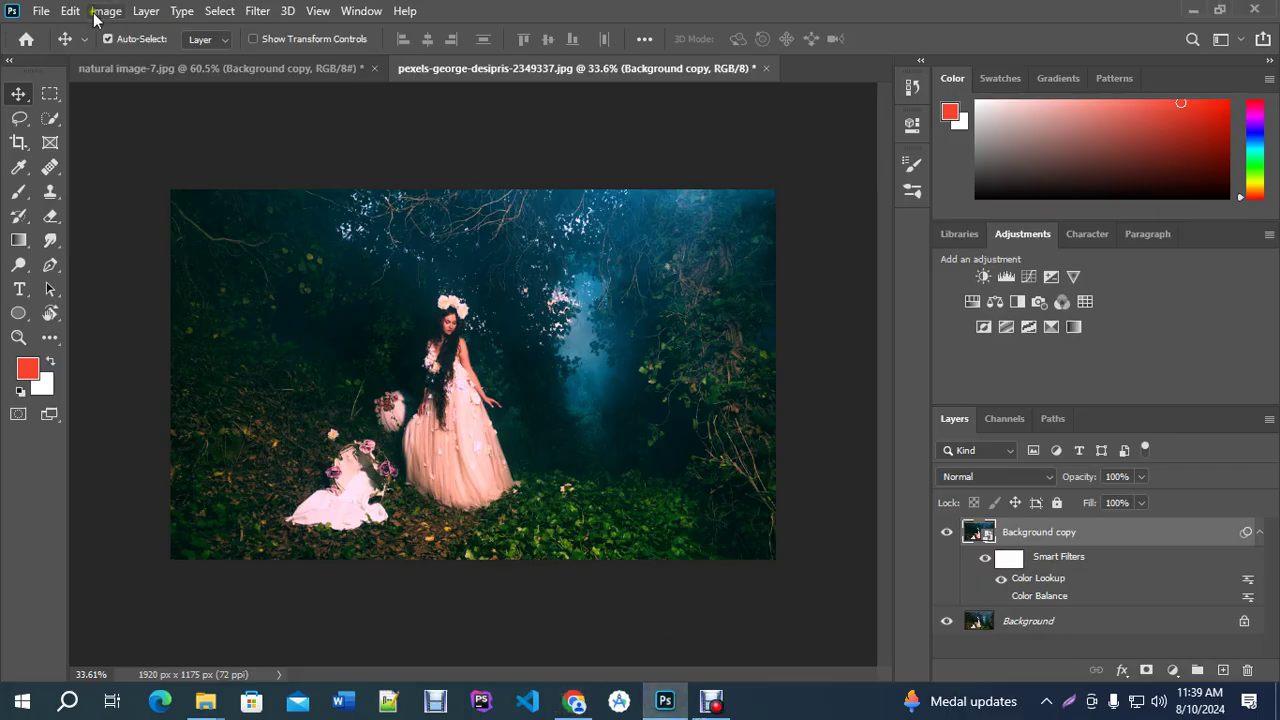
{"action": "left_click", "coordinate": [106, 11]}
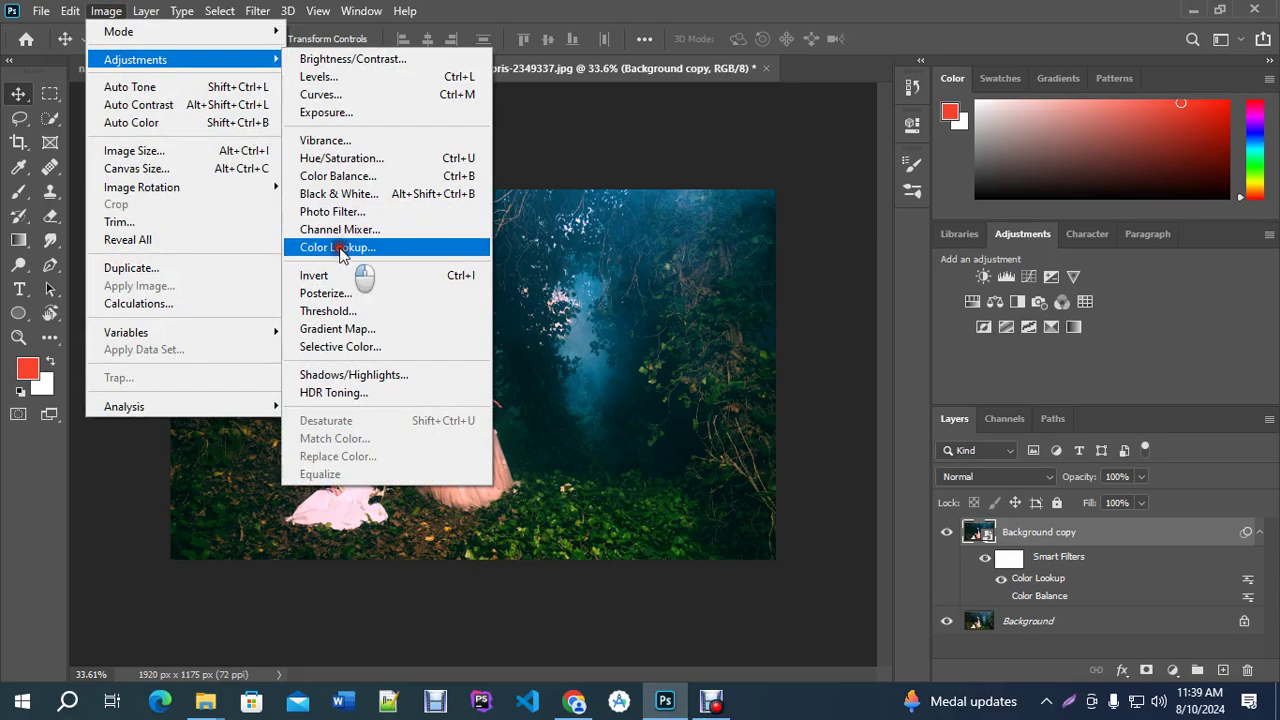
{"action": "left_click", "coordinate": [338, 247]}
{"action": "left_click", "coordinate": [669, 186]}
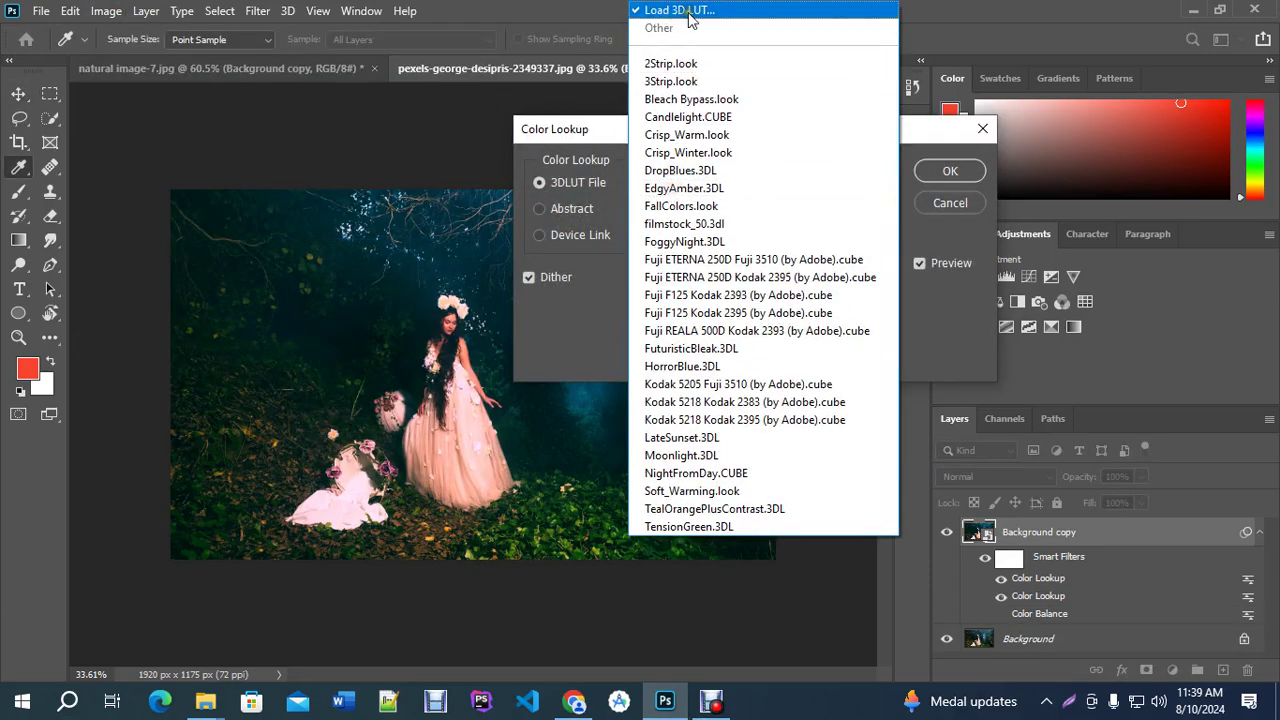
{"action": "left_click", "coordinate": [692, 12]}
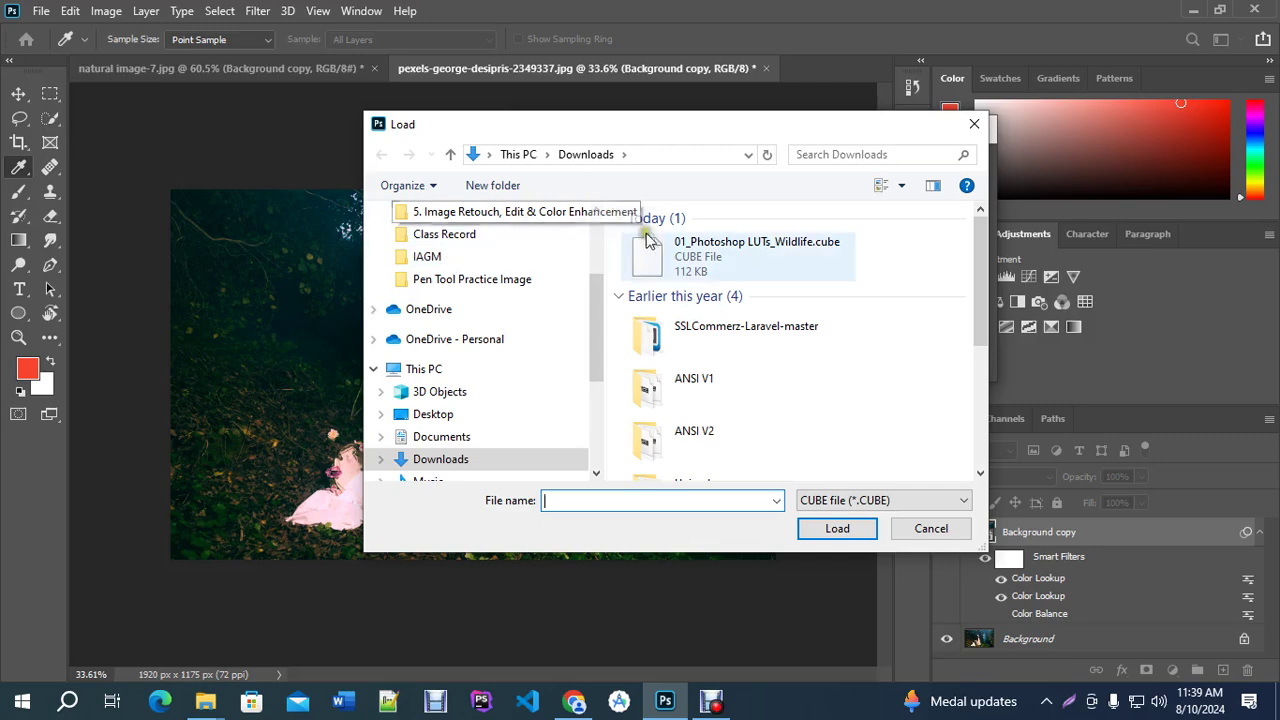
{"action": "left_click", "coordinate": [798, 249]}
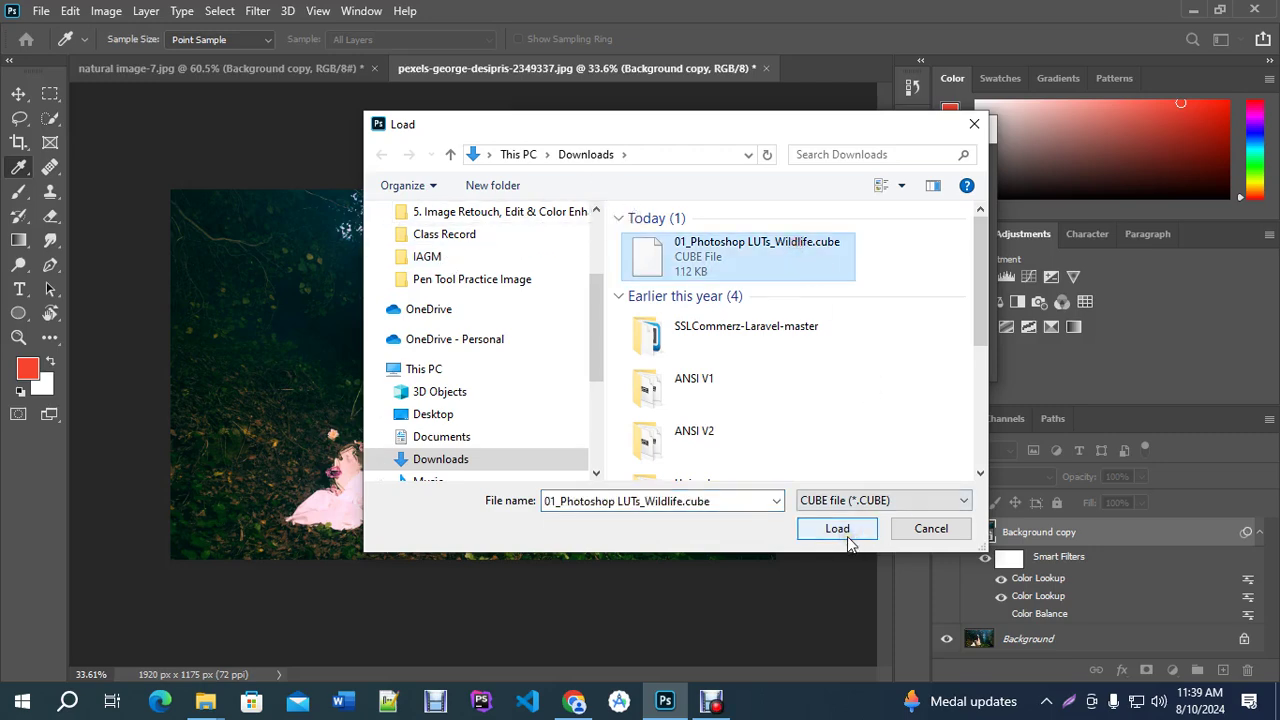
{"action": "left_click", "coordinate": [931, 530]}
{"action": "left_click", "coordinate": [972, 206]}
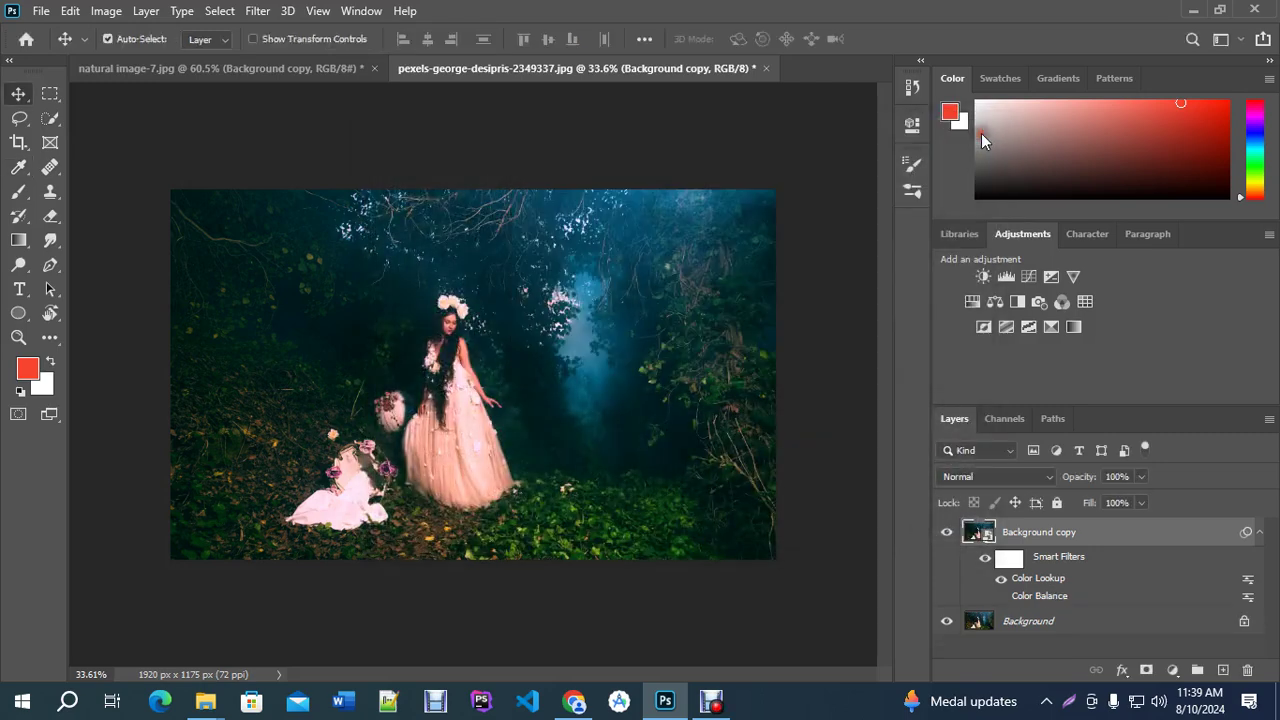
Add a Color Lookup adjustment layer above Background copy, view its 3D LUT choices and collapse its properties.
{"action": "left_click", "coordinate": [1172, 670]}
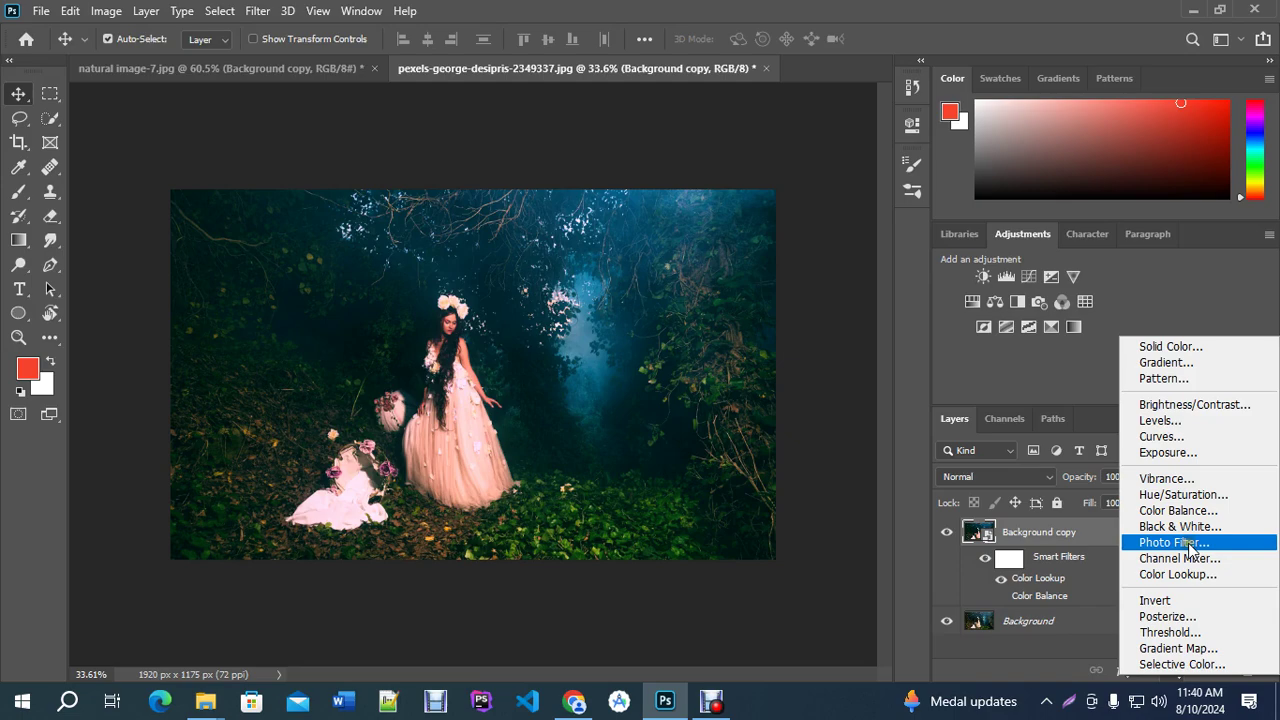
{"action": "left_click", "coordinate": [1180, 575]}
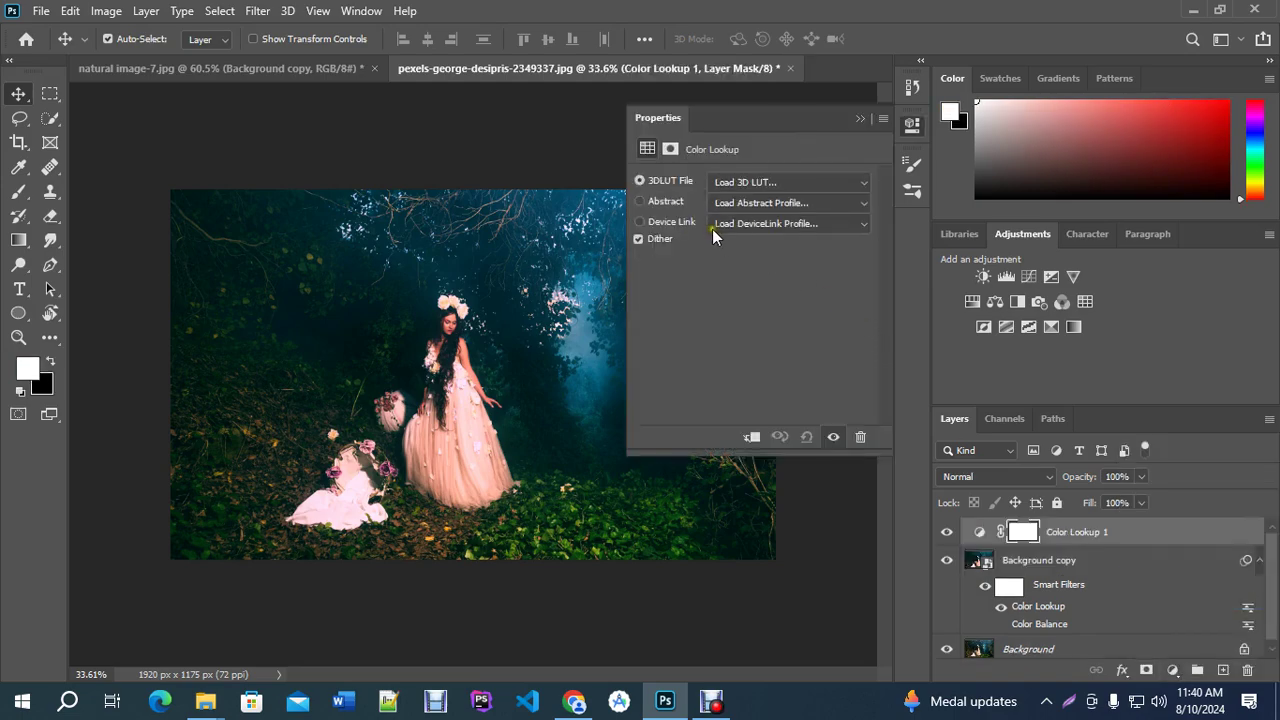
{"action": "left_click", "coordinate": [741, 184]}
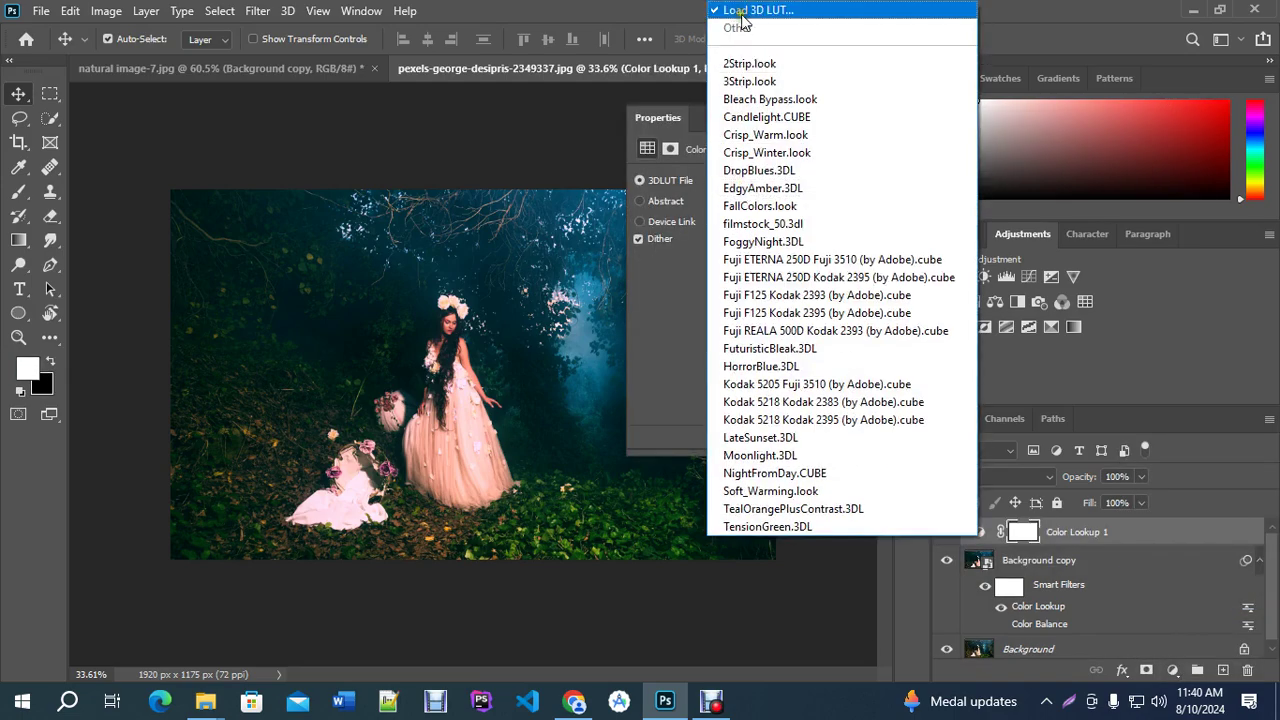
{"action": "left_click", "coordinate": [740, 18]}
{"action": "left_click", "coordinate": [1205, 522]}
{"action": "left_click", "coordinate": [860, 119]}
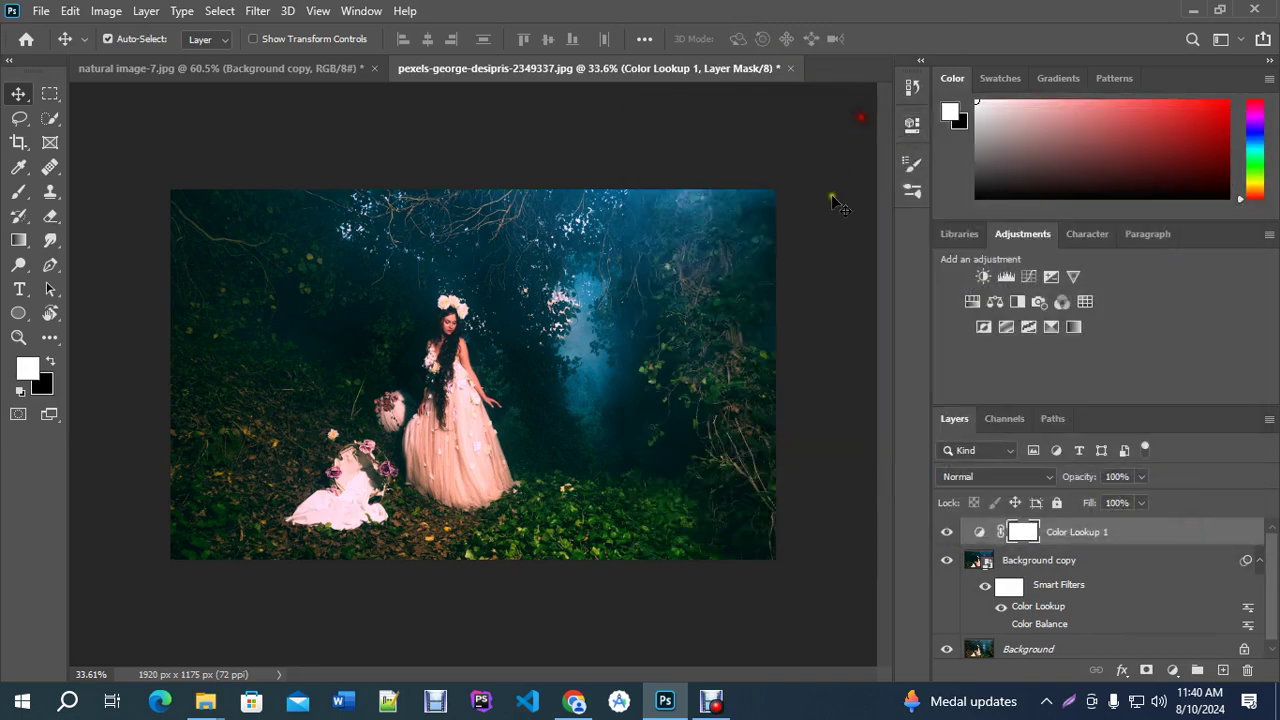
Undo the portrait edits back to the single original Background layer.
{"action": "scroll", "coordinate": [722, 268], "scroll_direction": "up", "scroll_amount": 2}
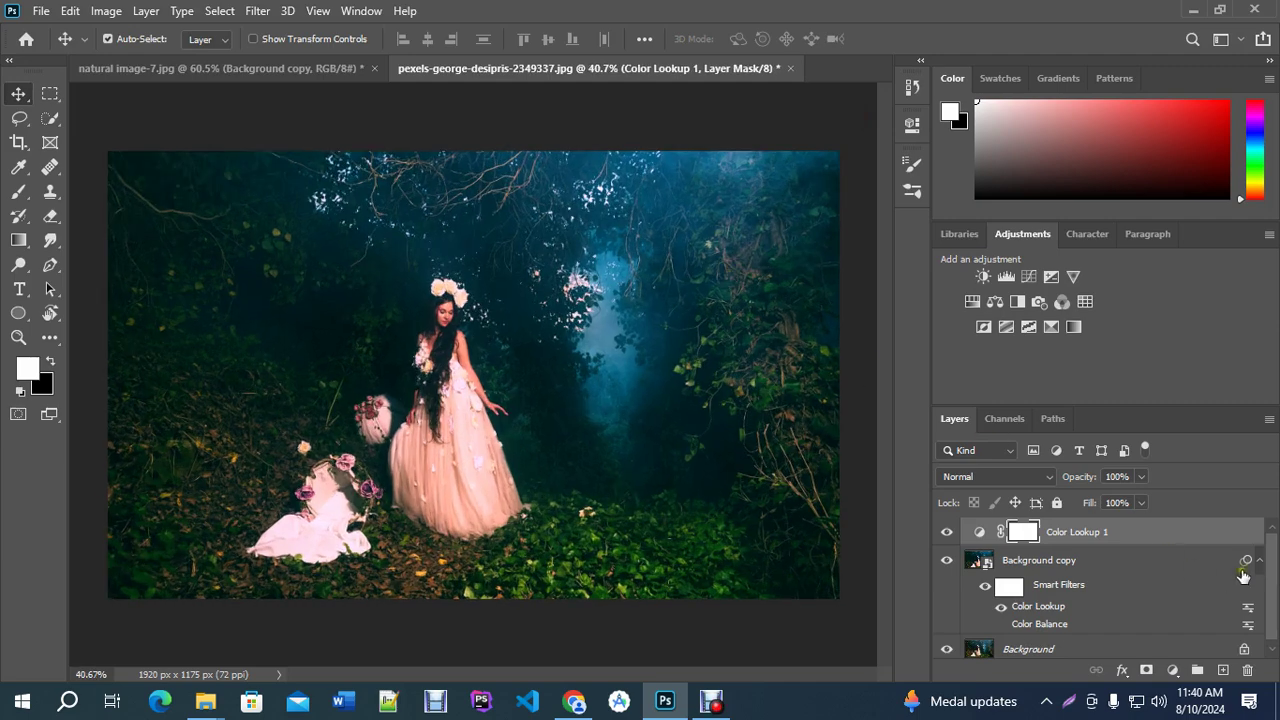
{"action": "key", "text": "ctrl+z"}
{"action": "key", "text": "ctrl+z"}
{"action": "key", "text": "ctrl+z"}
{"action": "key", "text": "ctrl+z"}
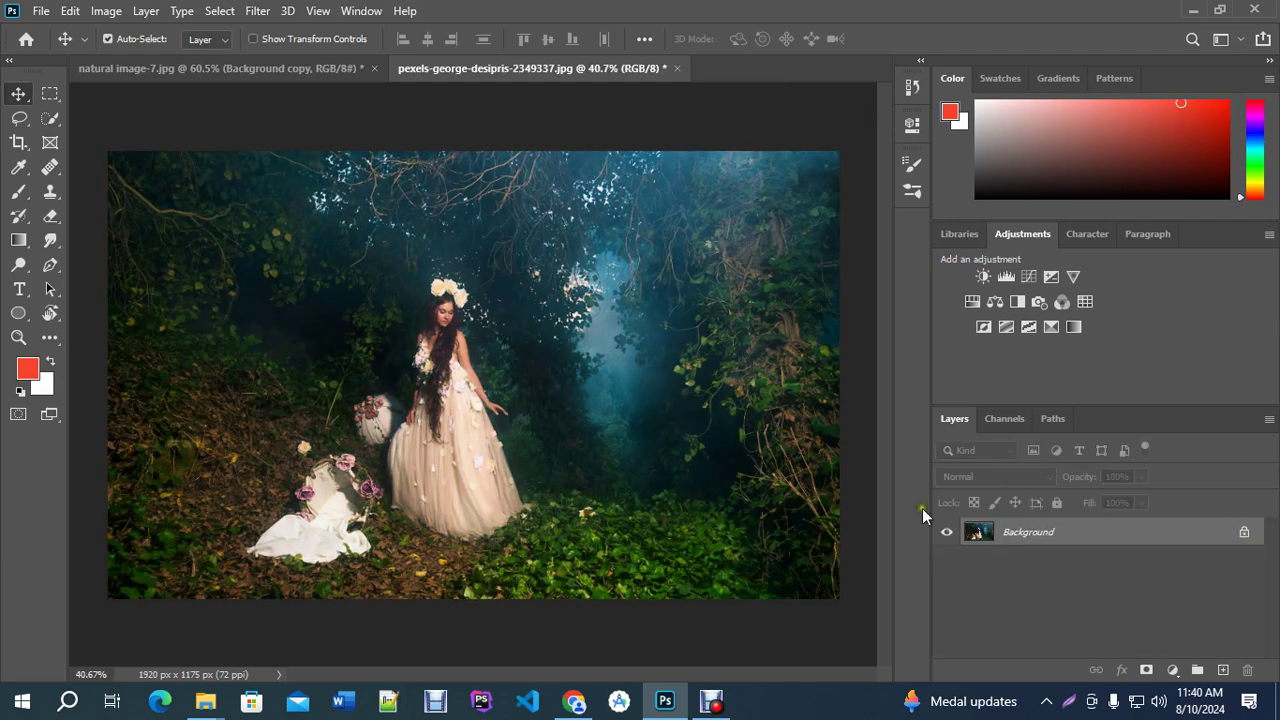
Duplicate the Background layer and convert the copy to a smart object.
{"action": "left_click_drag", "start_coordinate": [1106, 530], "coordinate": [1198, 669]}
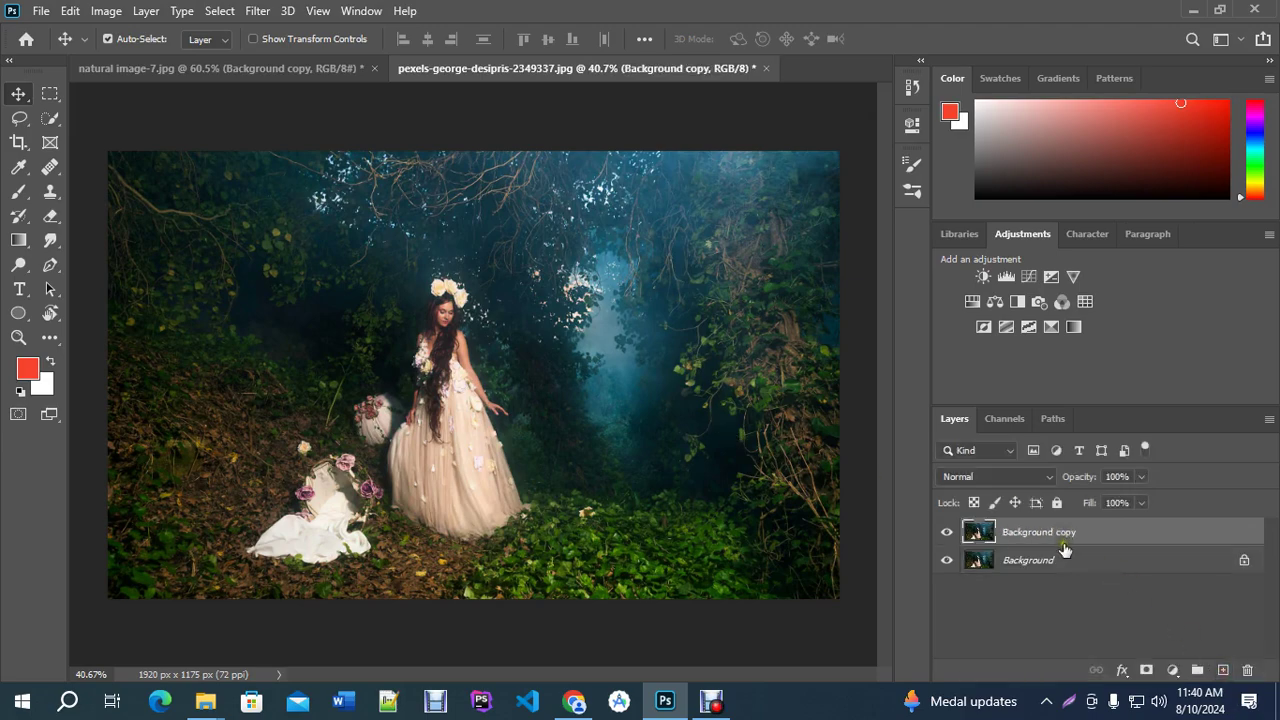
{"action": "right_click", "coordinate": [1066, 540]}
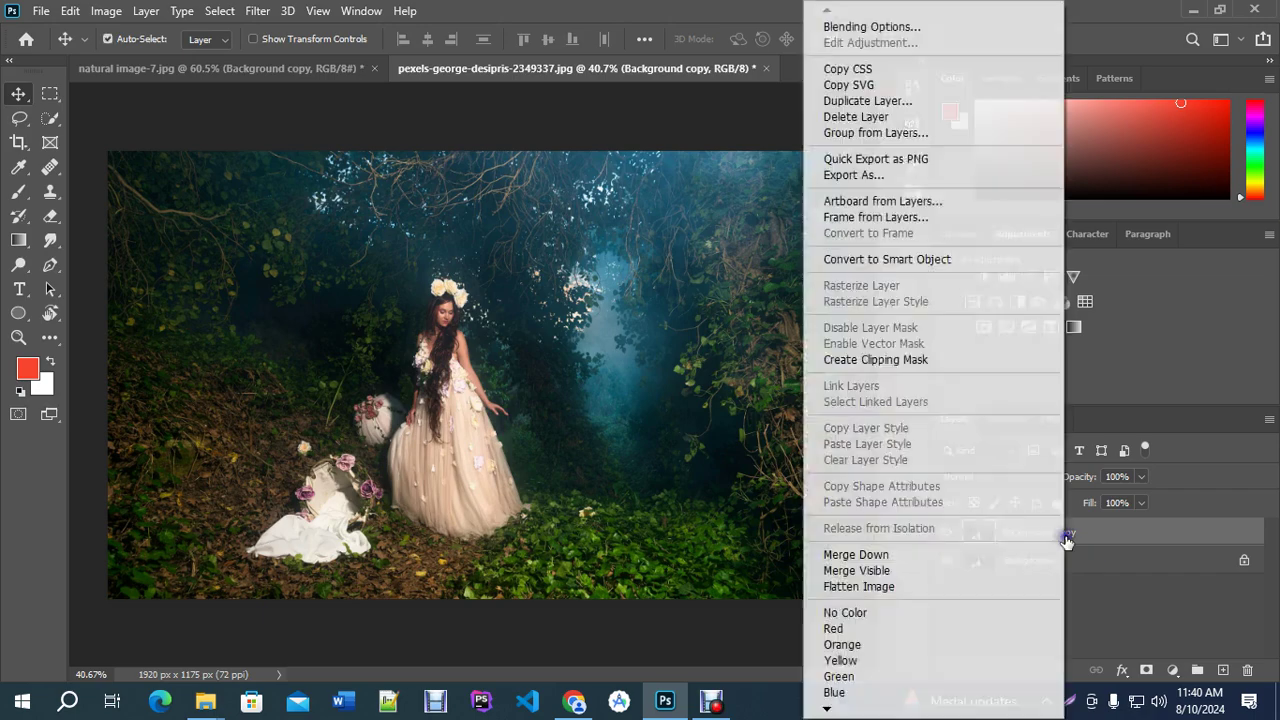
{"action": "left_click", "coordinate": [907, 256]}
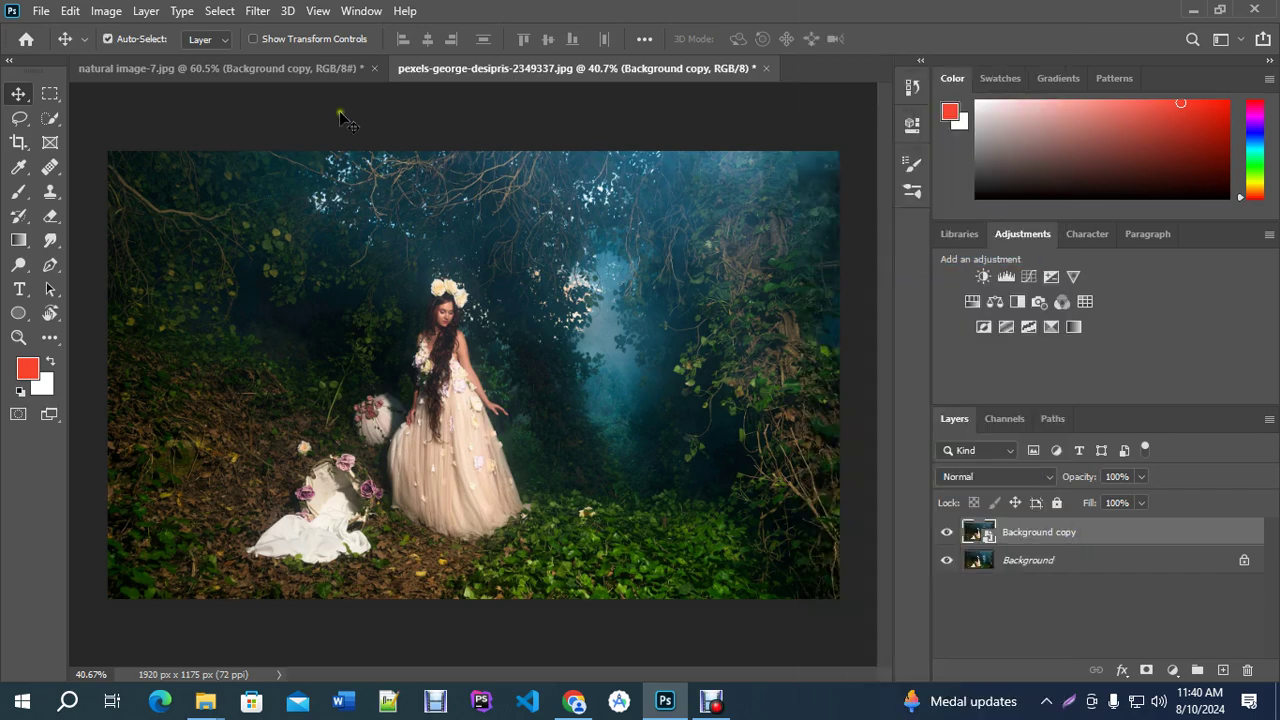
Close the natural image-7.jpg document without saving its changes.
{"action": "left_click", "coordinate": [374, 68]}
{"action": "left_click", "coordinate": [646, 270]}
Open the Camera Raw Filter for the Background copy smart object.
{"action": "left_click", "coordinate": [106, 10]}
{"action": "mouse_move", "coordinate": [140, 58]}
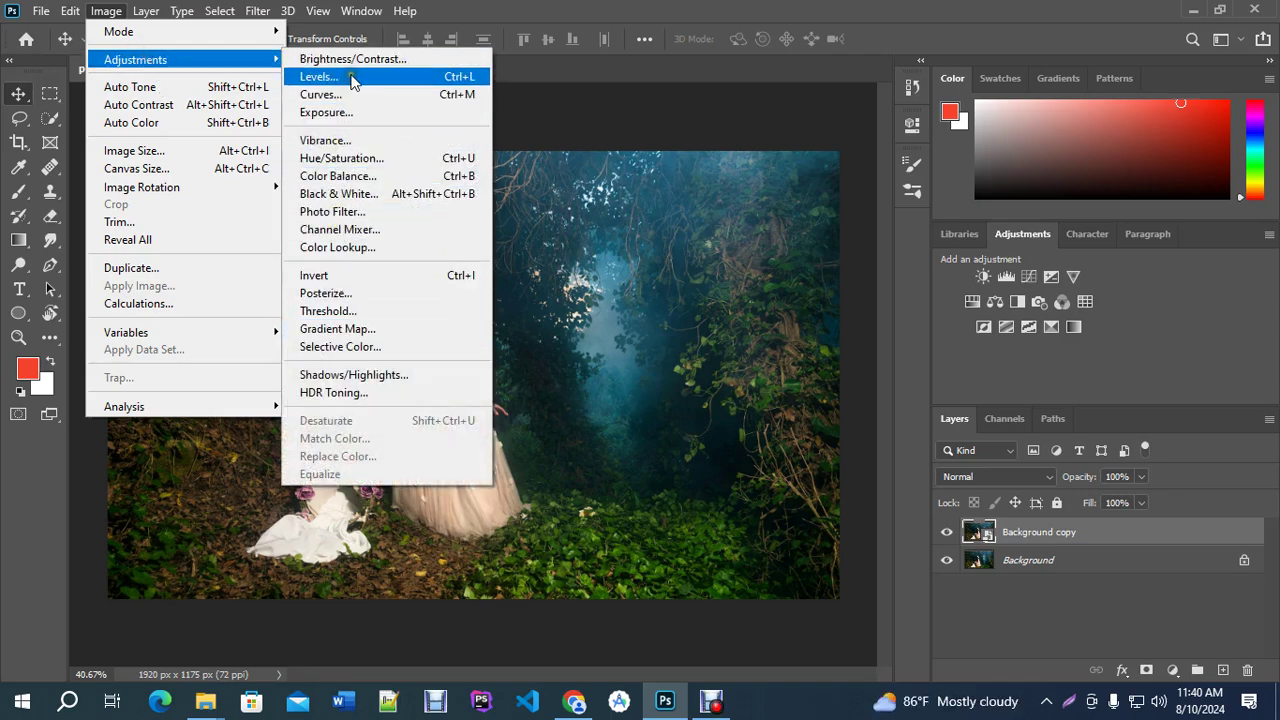
{"action": "mouse_move", "coordinate": [316, 14]}
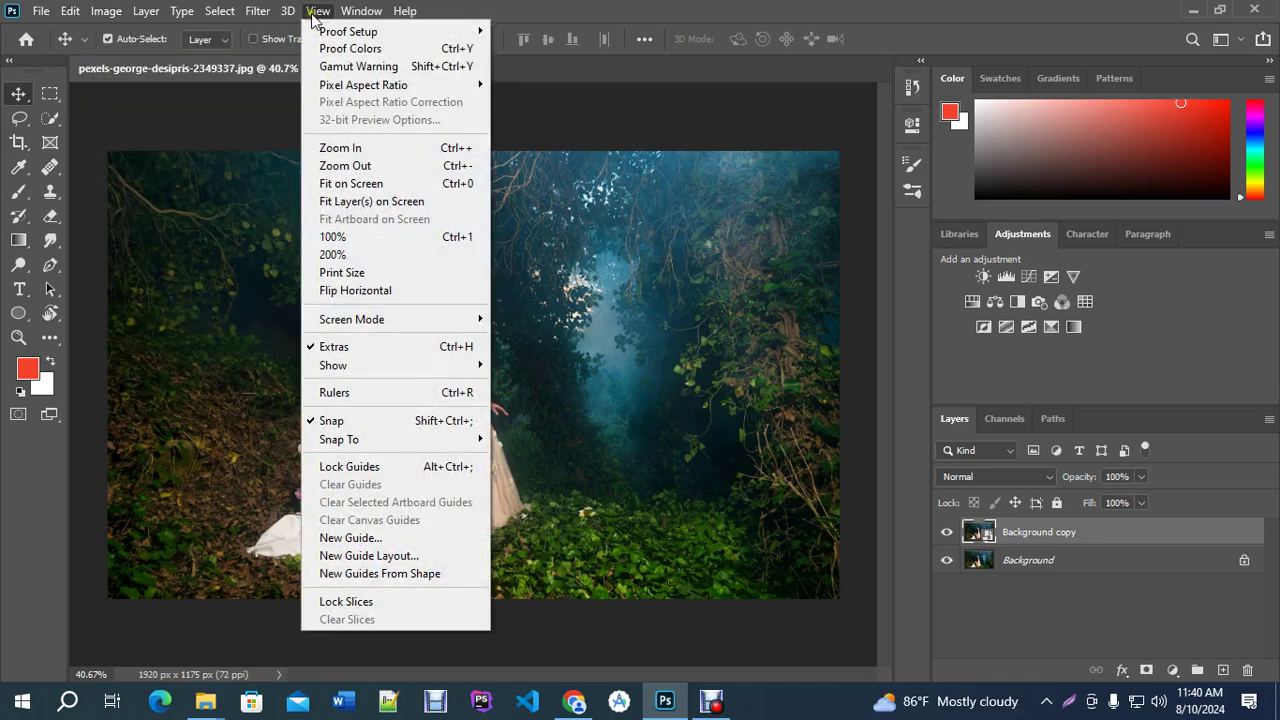
{"action": "mouse_move", "coordinate": [263, 14]}
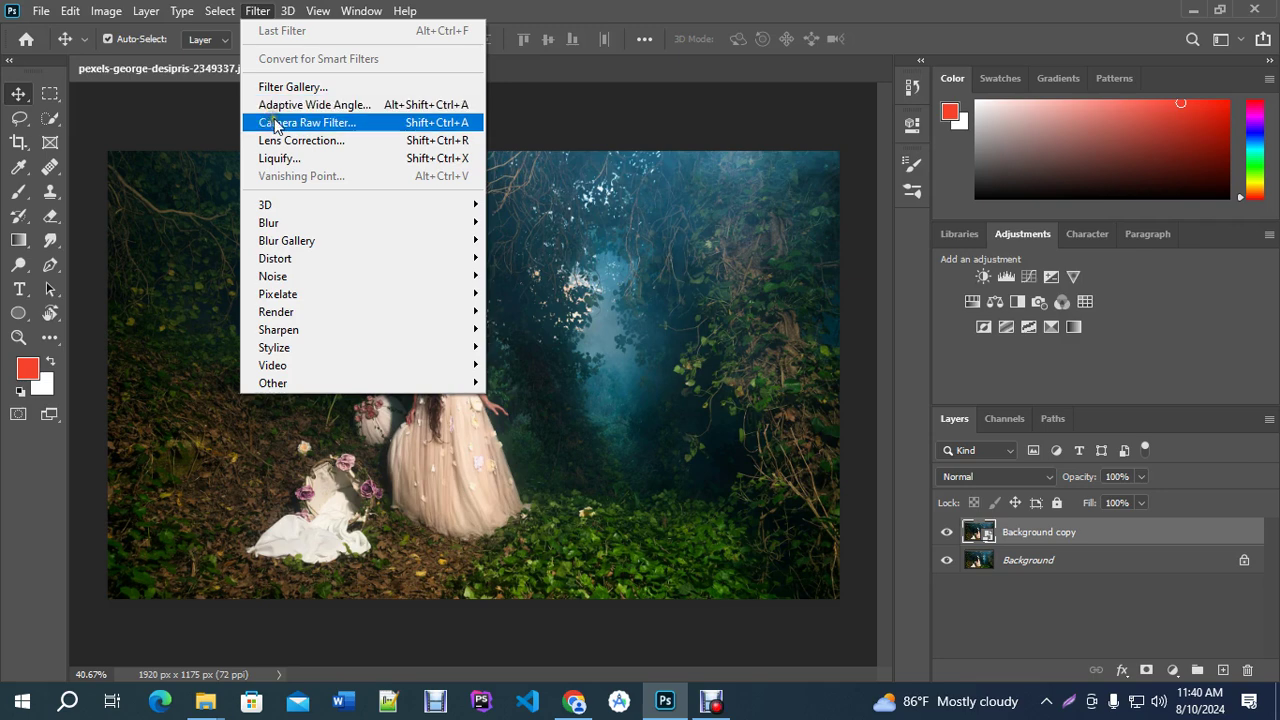
{"action": "left_click", "coordinate": [345, 130]}
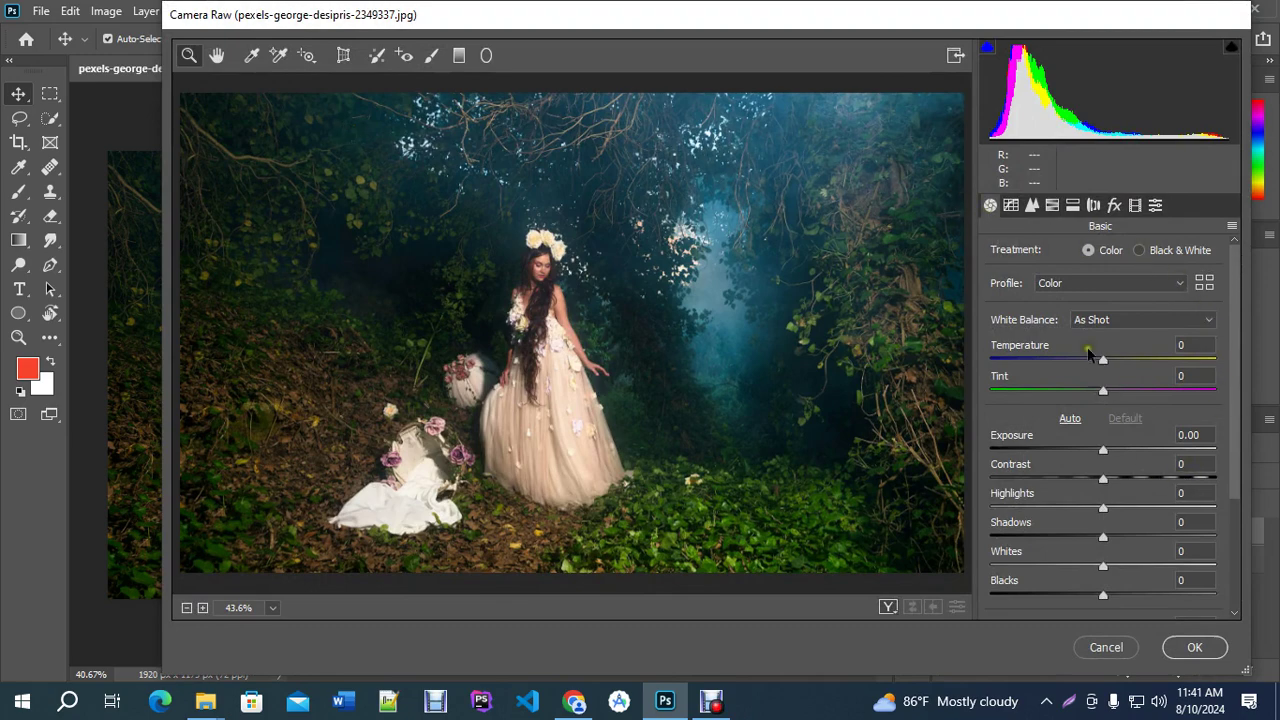
Look through the Camera Raw Tone Curve, Detail, HSL, Split Toning, lens, Effects and Presets settings, return to Basic and close the filter.
{"action": "left_click", "coordinate": [1009, 210]}
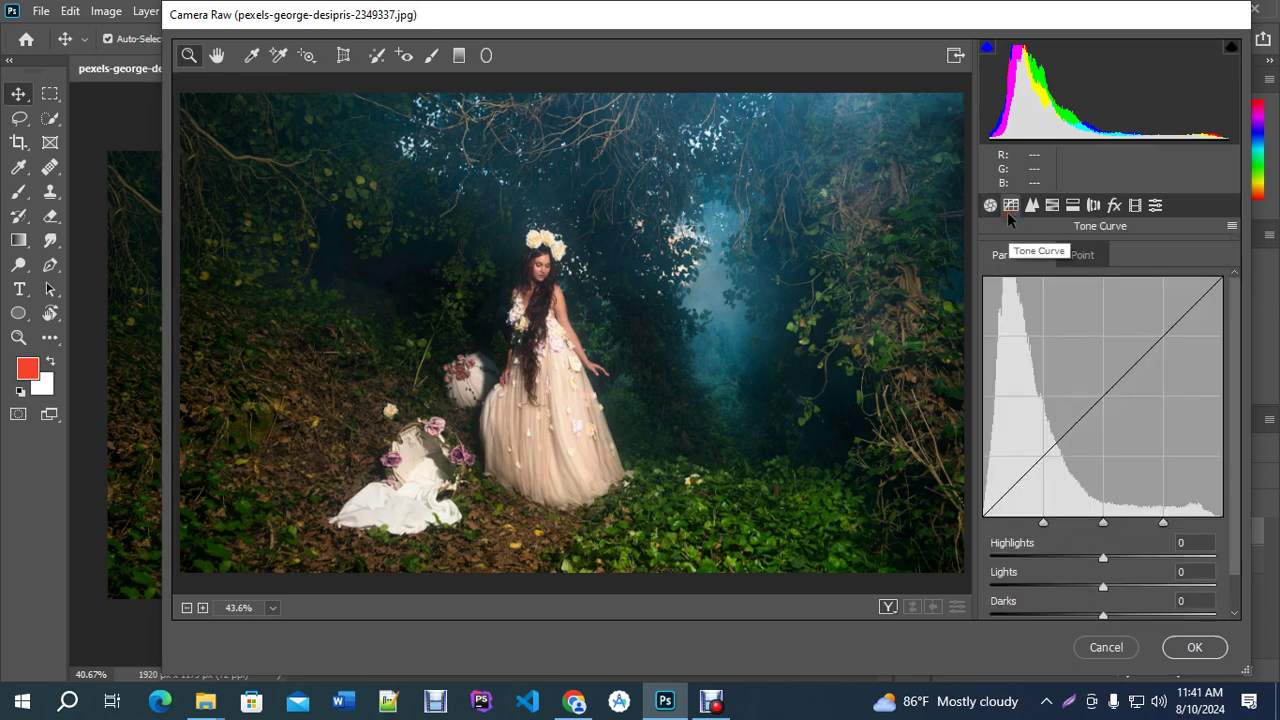
{"action": "left_click", "coordinate": [1032, 206]}
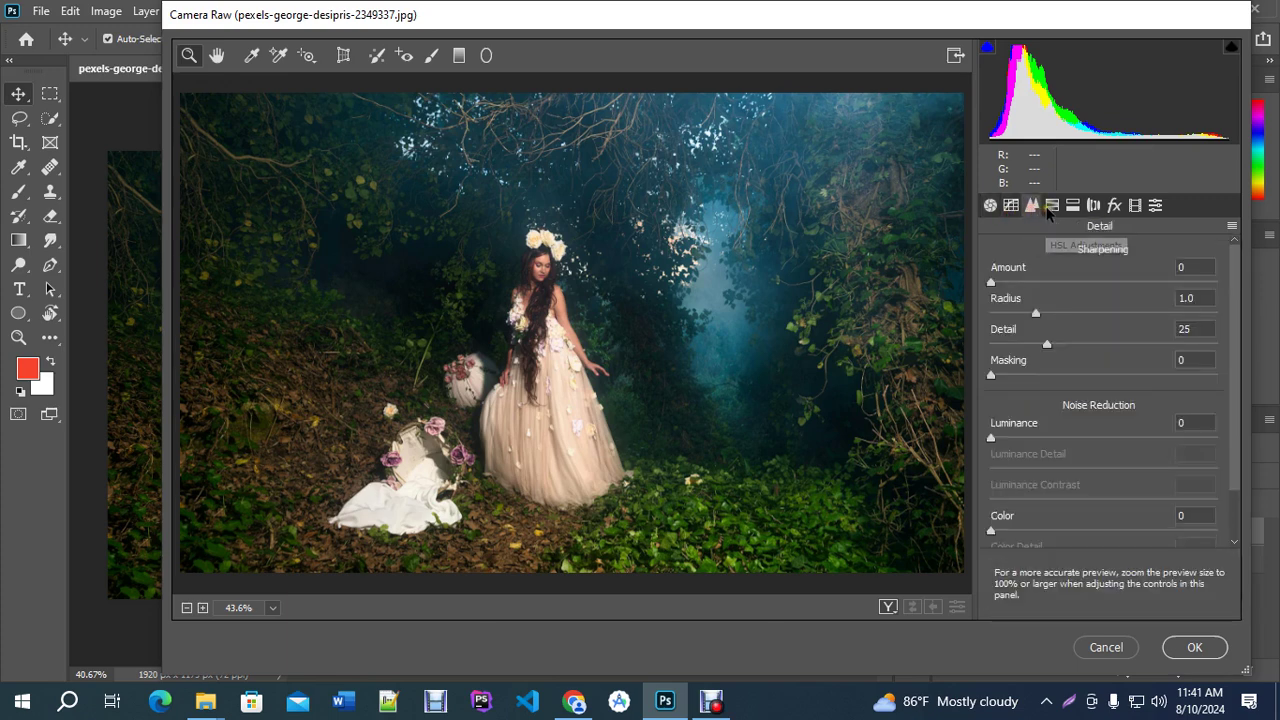
{"action": "left_click", "coordinate": [1050, 207]}
{"action": "left_click", "coordinate": [1072, 206]}
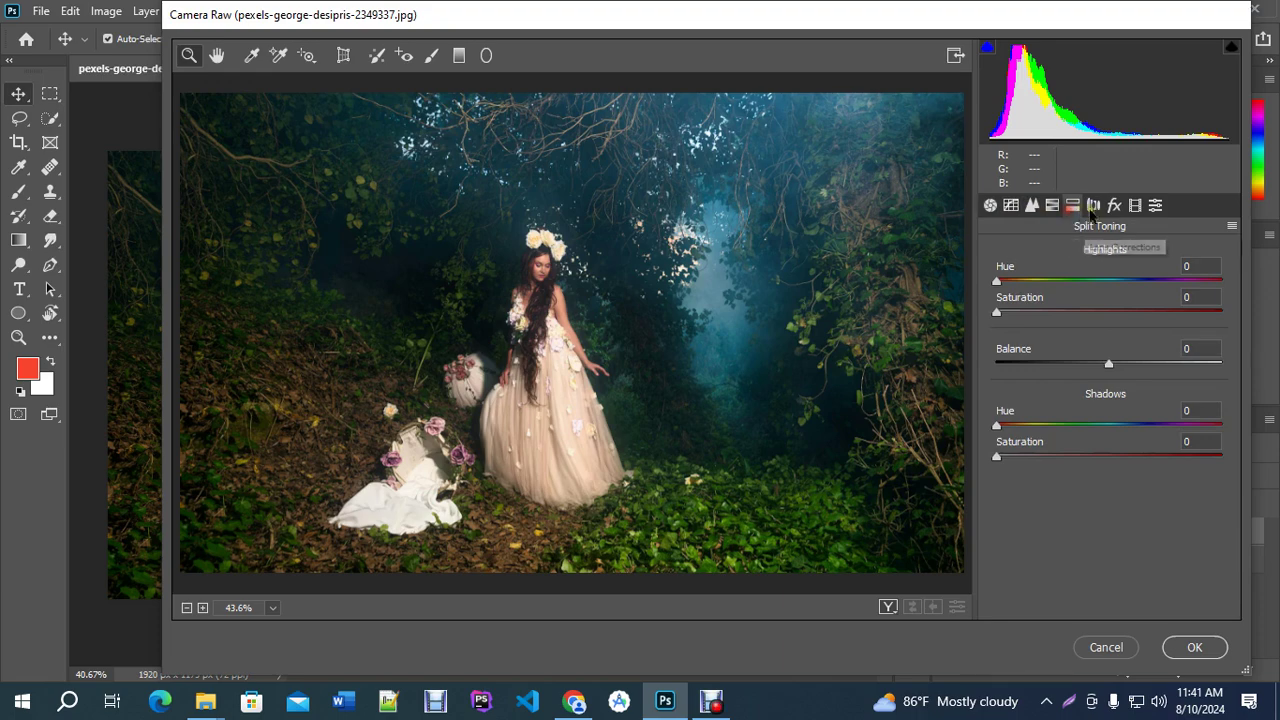
{"action": "left_click", "coordinate": [1094, 207]}
{"action": "left_click", "coordinate": [1114, 206]}
{"action": "left_click", "coordinate": [1157, 207]}
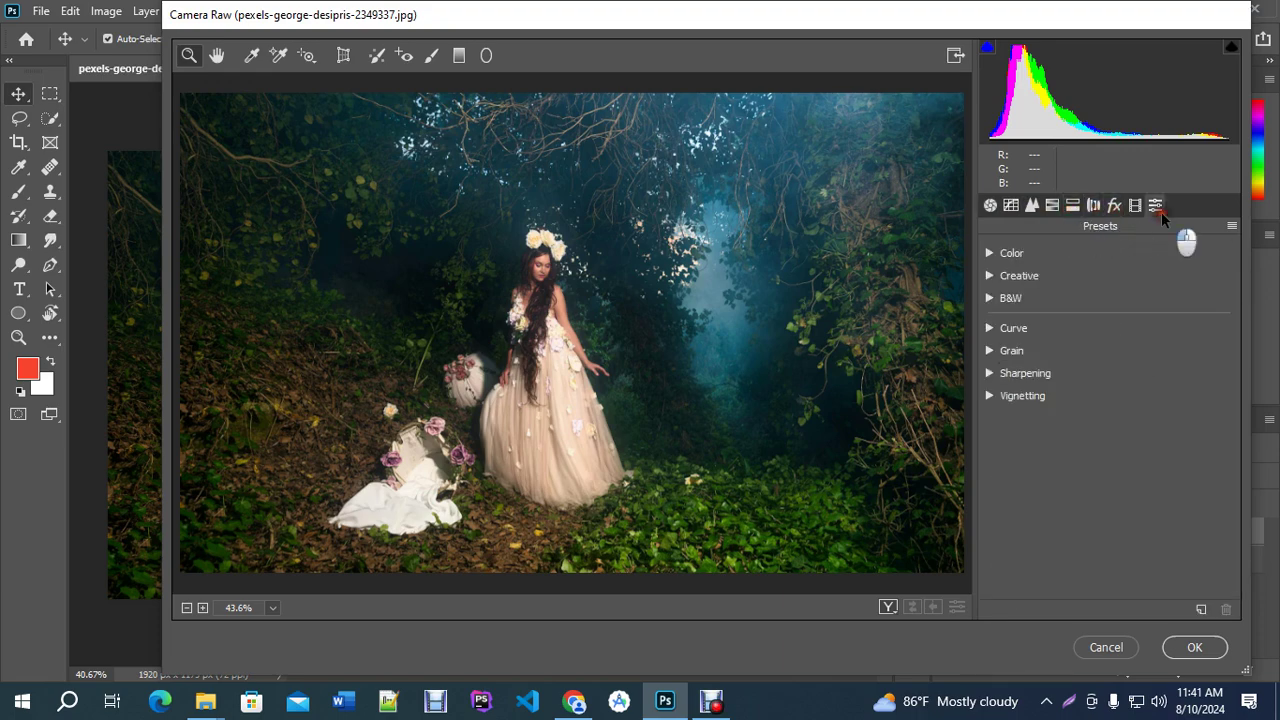
{"action": "left_click", "coordinate": [990, 206]}
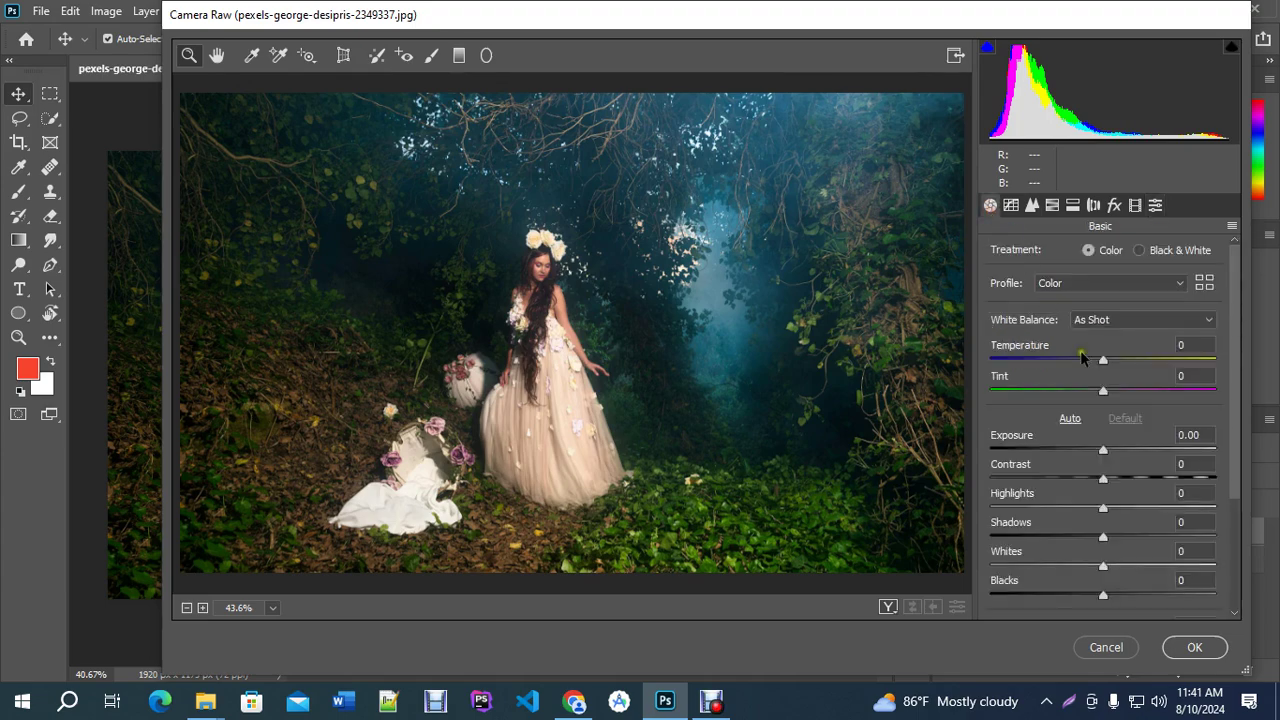
{"action": "left_click", "coordinate": [1177, 650]}
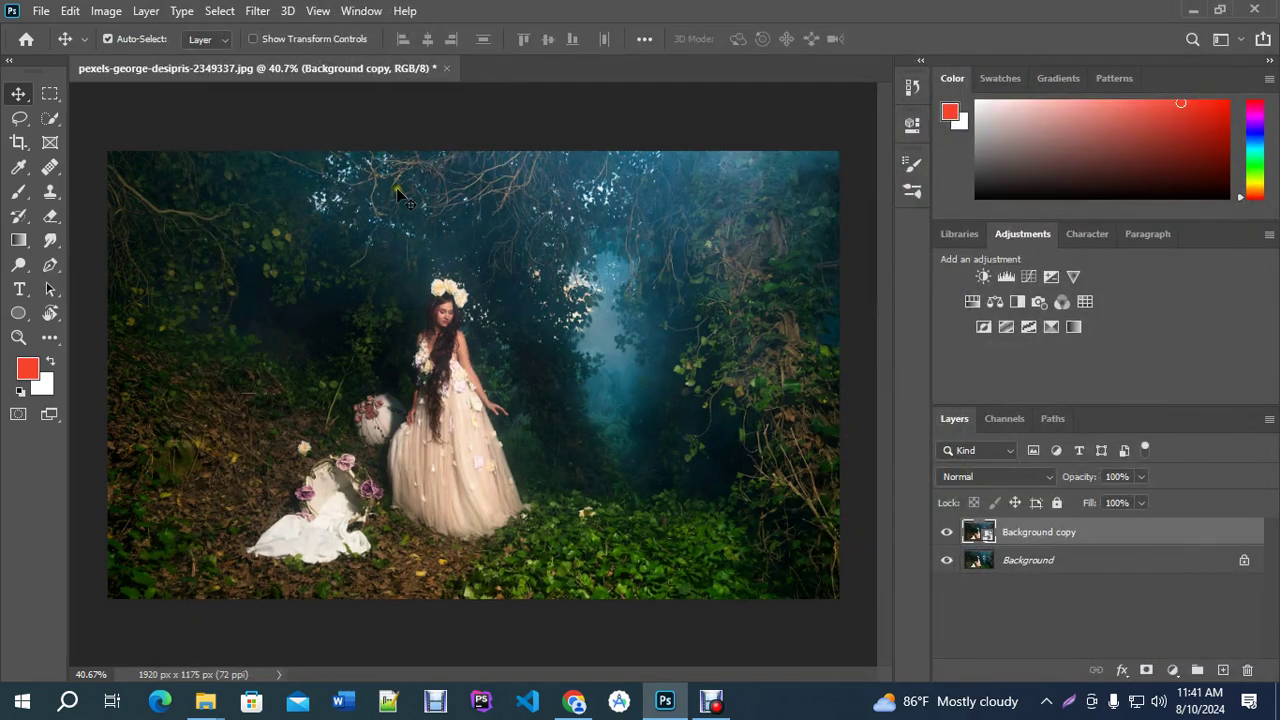
Open the Performance preferences and move the dialog clear of the Layers panel.
{"action": "left_click", "coordinate": [70, 12]}
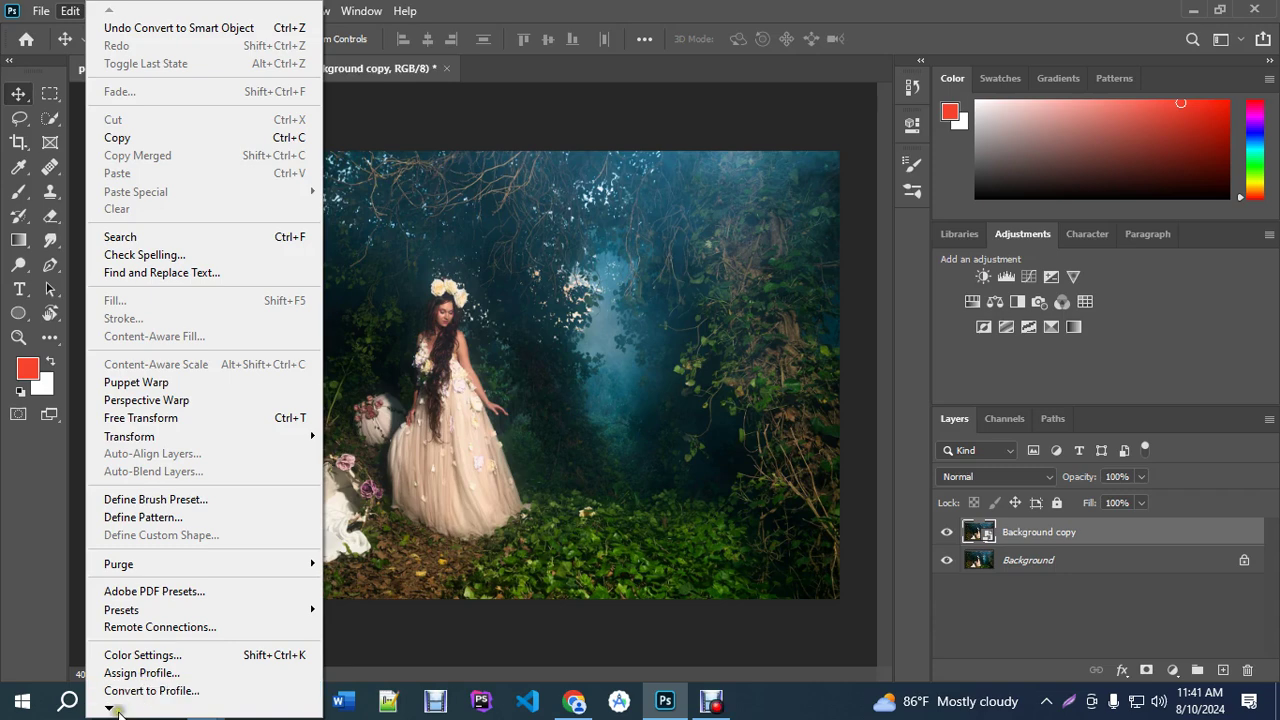
{"action": "mouse_move", "coordinate": [110, 708]}
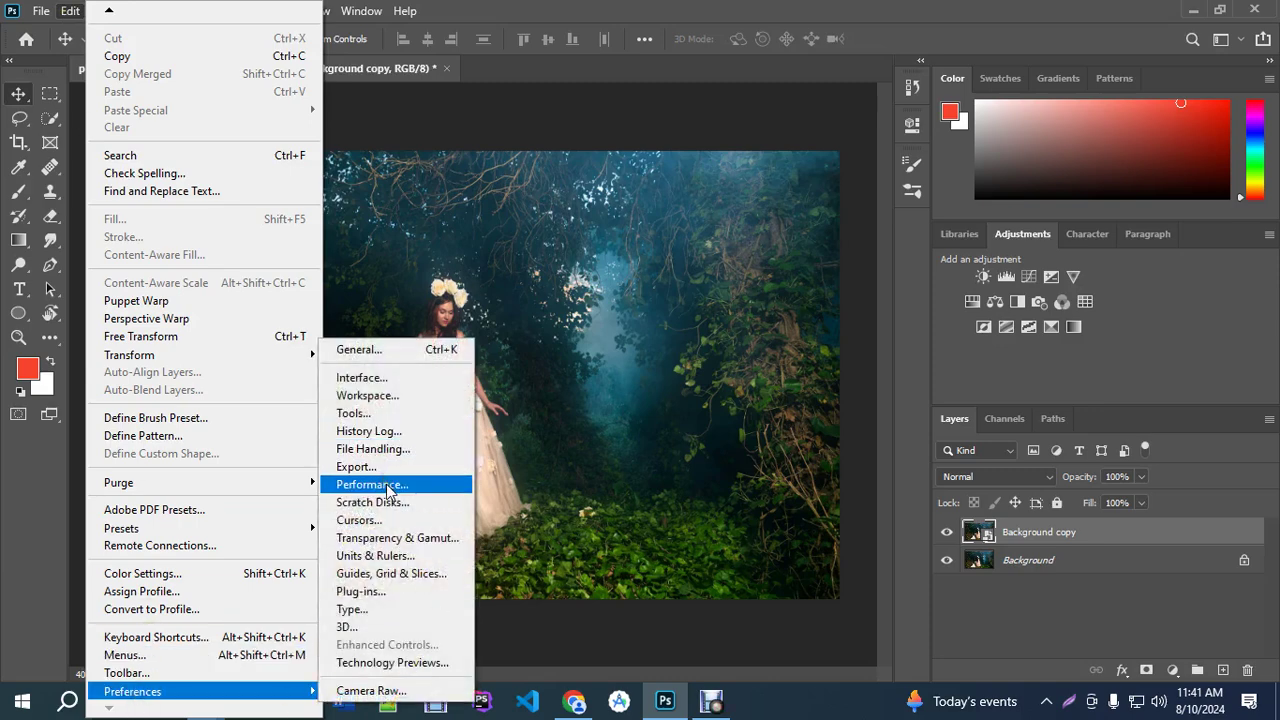
{"action": "left_click", "coordinate": [387, 487]}
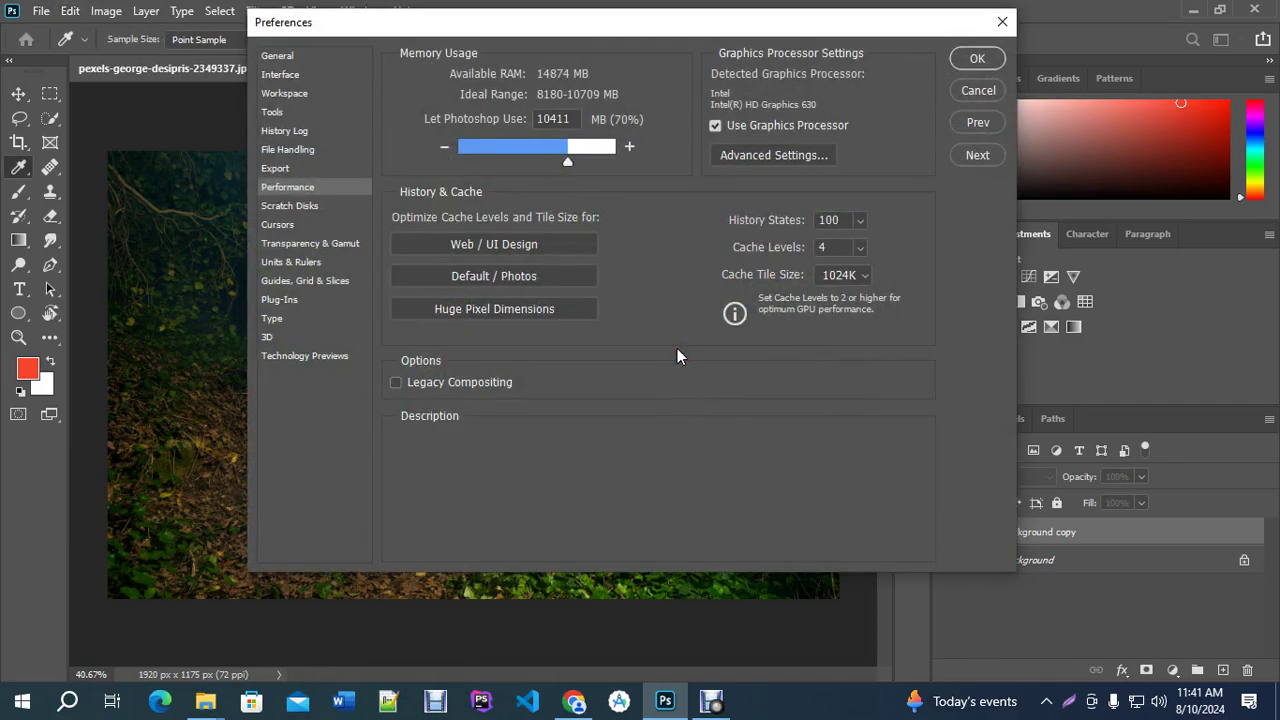
{"action": "left_click_drag", "start_coordinate": [751, 26], "coordinate": [611, 87]}
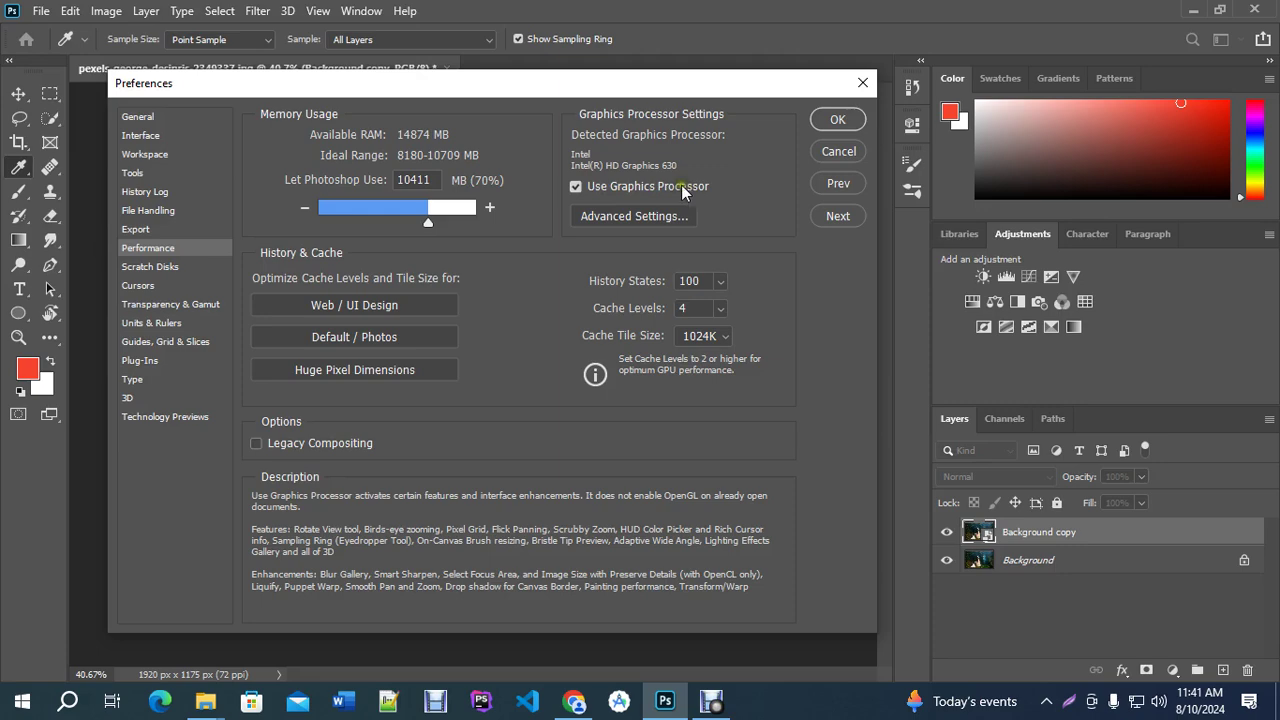
Switch Use Graphics Processor off and back on, and accept the preferences with it enabled.
{"action": "left_click", "coordinate": [575, 188]}
{"action": "left_click", "coordinate": [577, 187]}
{"action": "left_click", "coordinate": [579, 188]}
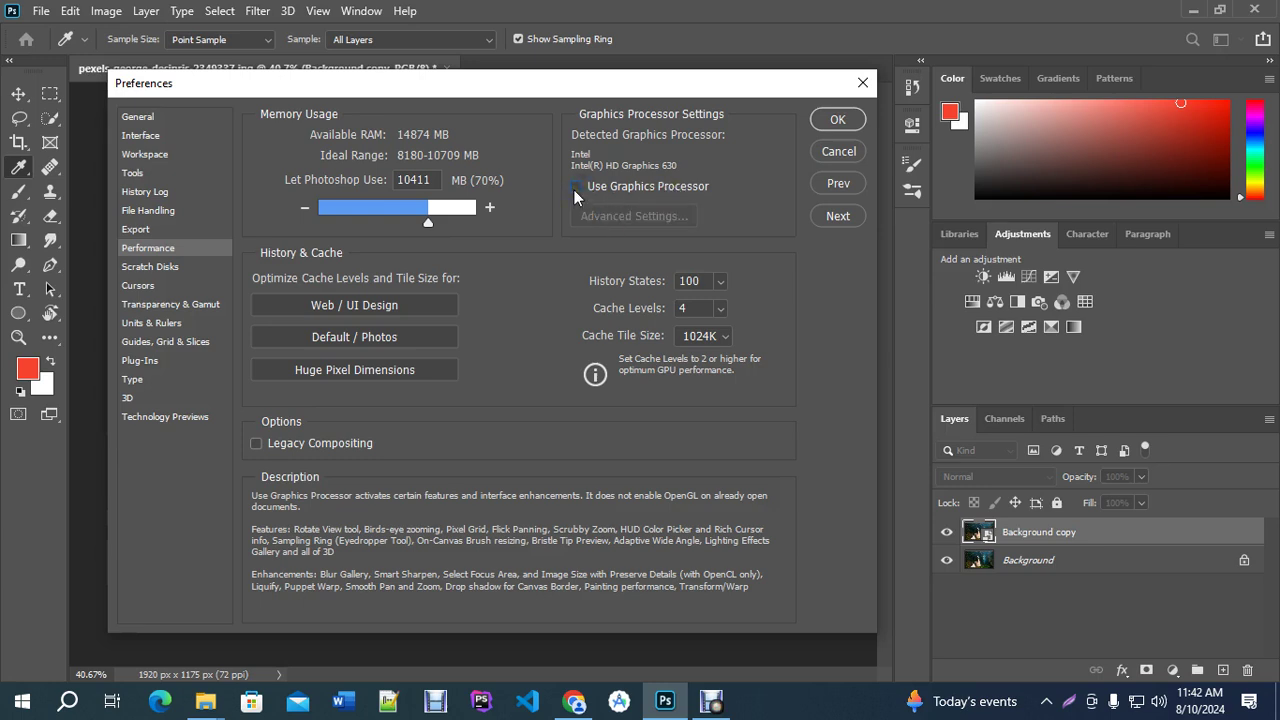
{"action": "left_click", "coordinate": [575, 188]}
{"action": "left_click", "coordinate": [577, 187]}
{"action": "left_click", "coordinate": [577, 187]}
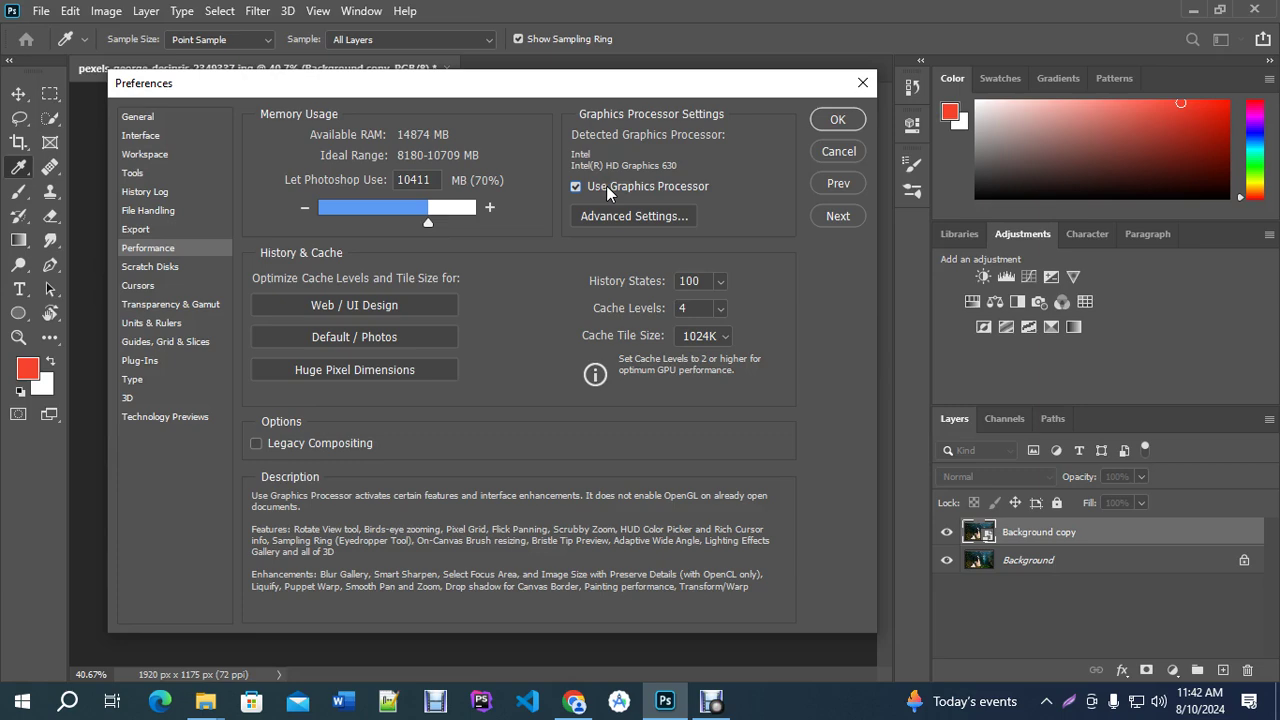
{"action": "left_click", "coordinate": [607, 188]}
{"action": "left_click", "coordinate": [607, 188]}
{"action": "left_click", "coordinate": [837, 120]}
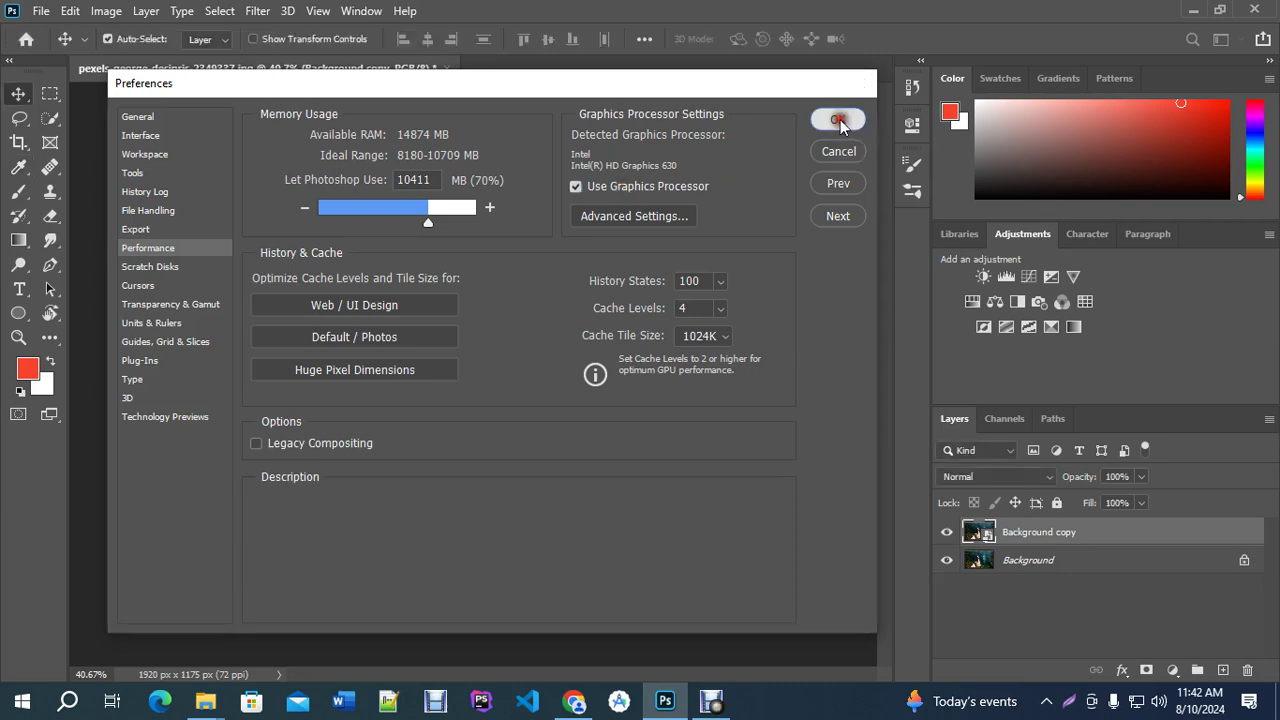
Open the Camera Raw Filter for the Background copy smart object, keeping the Color profile.
{"action": "left_click", "coordinate": [258, 11]}
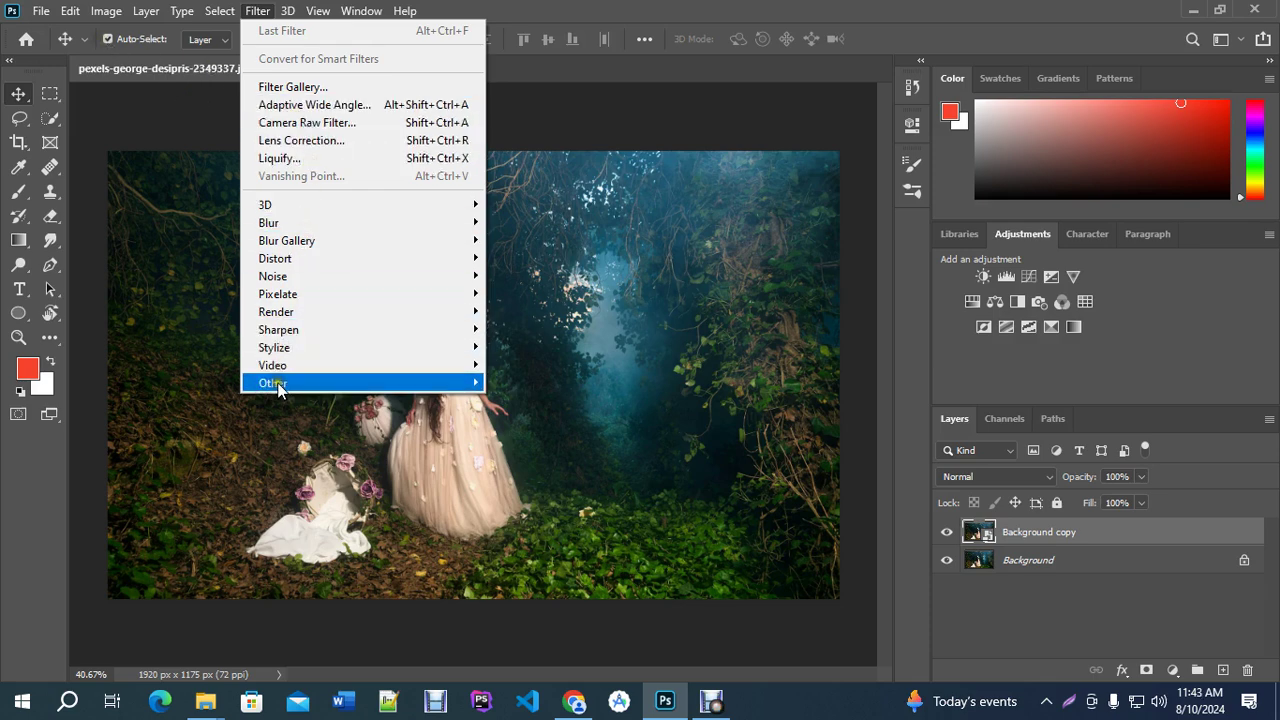
{"action": "mouse_move", "coordinate": [293, 388]}
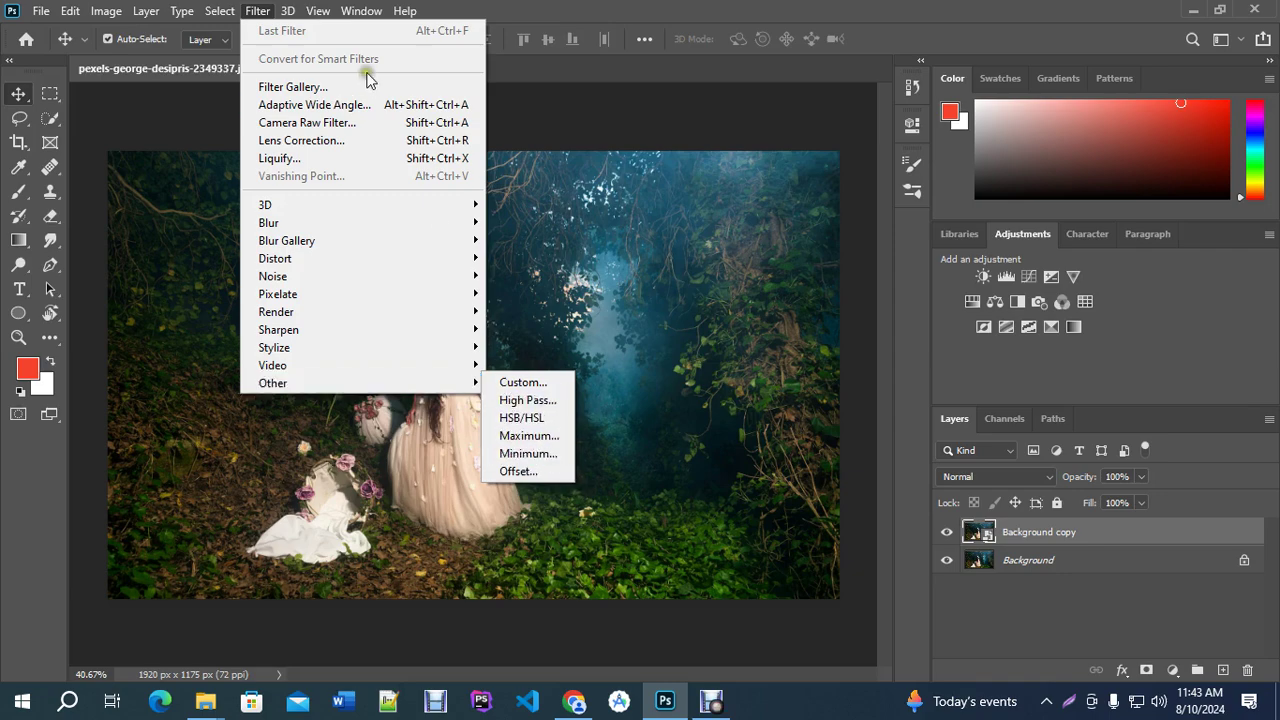
{"action": "left_click", "coordinate": [300, 122]}
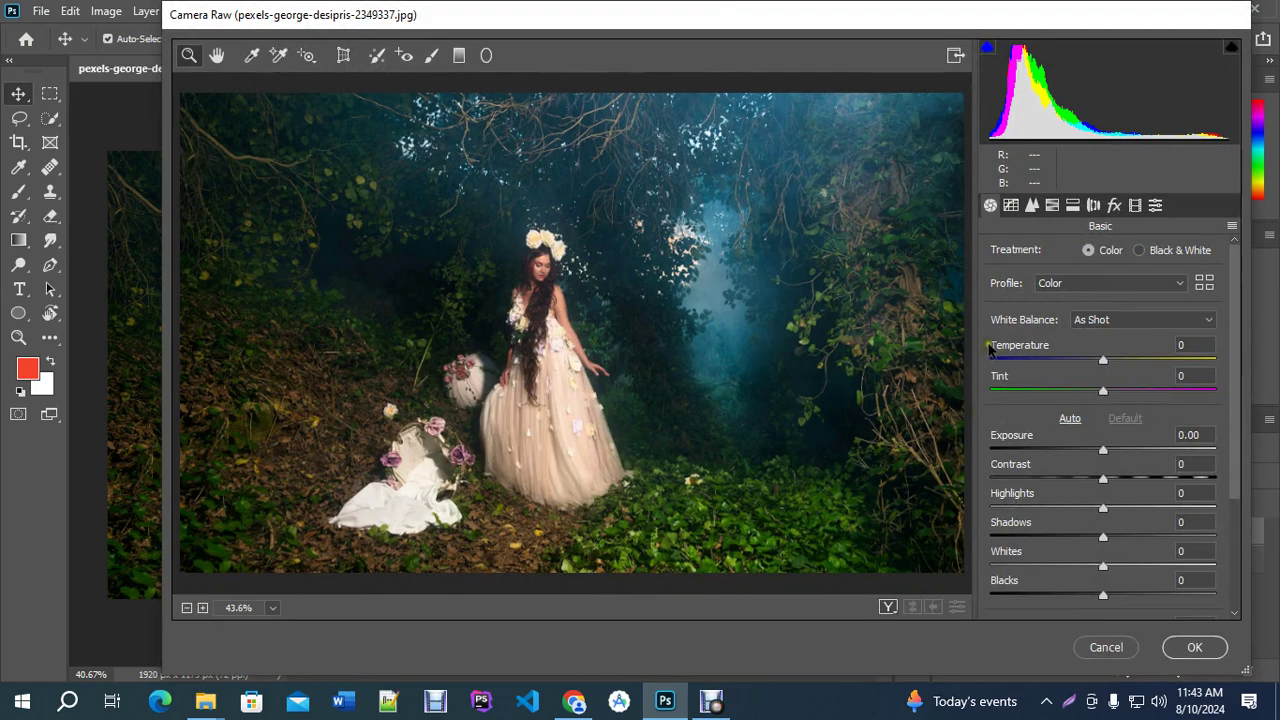
{"action": "left_click", "coordinate": [1069, 284]}
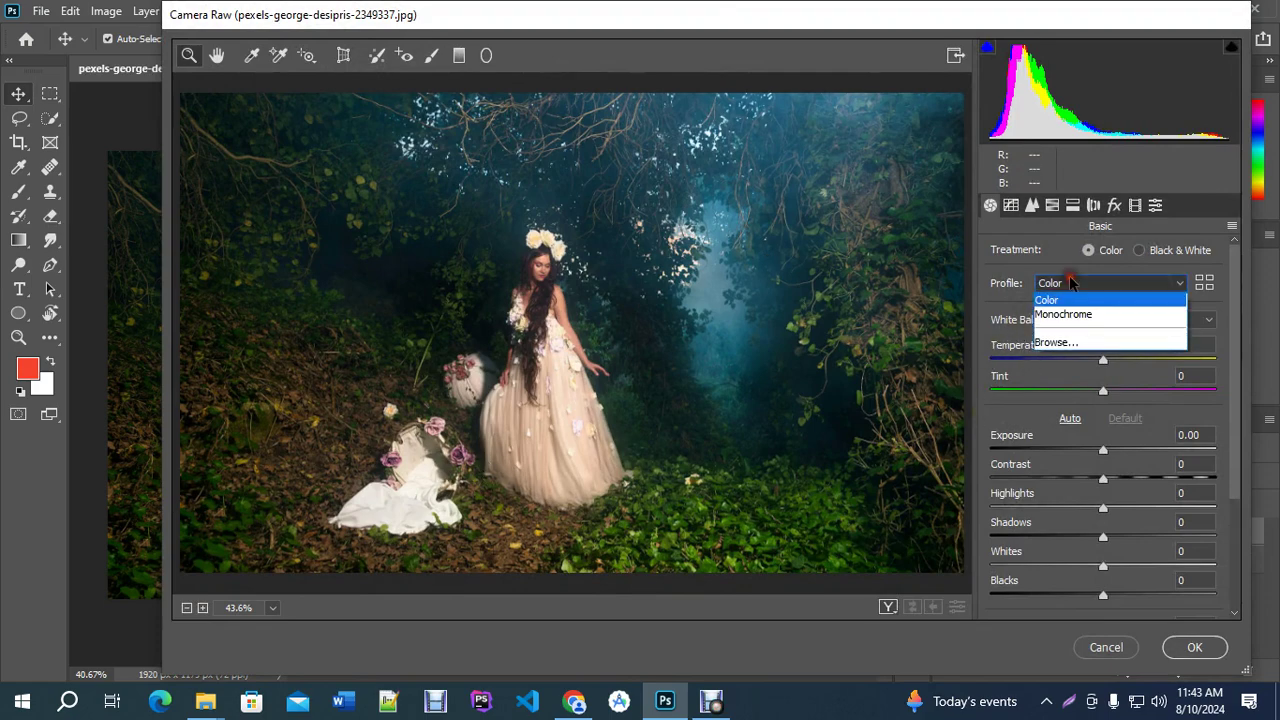
{"action": "left_click", "coordinate": [998, 378]}
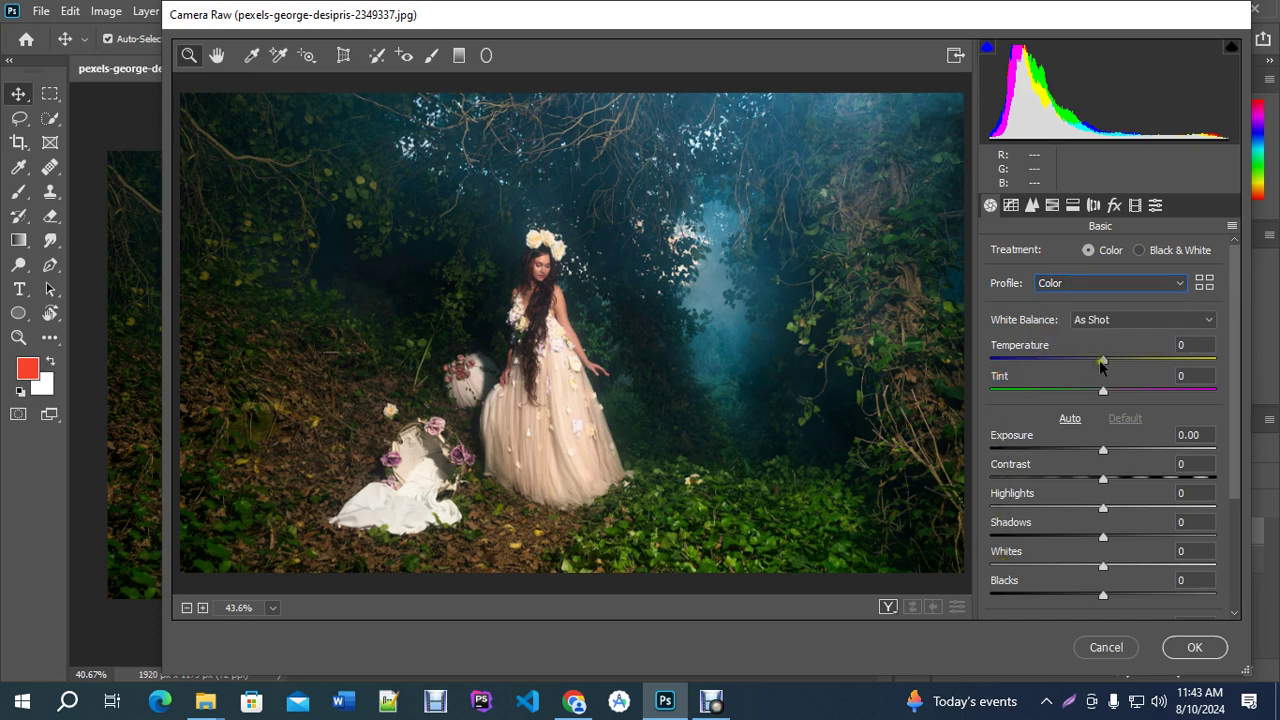
Set Temperature to +28, Tint +3, Exposure -1.10, Contrast +29, Highlights +14, Shadows +42, Whites +46 and Blacks +41.
{"action": "left_click_drag", "start_coordinate": [1101, 362], "coordinate": [1150, 537]}
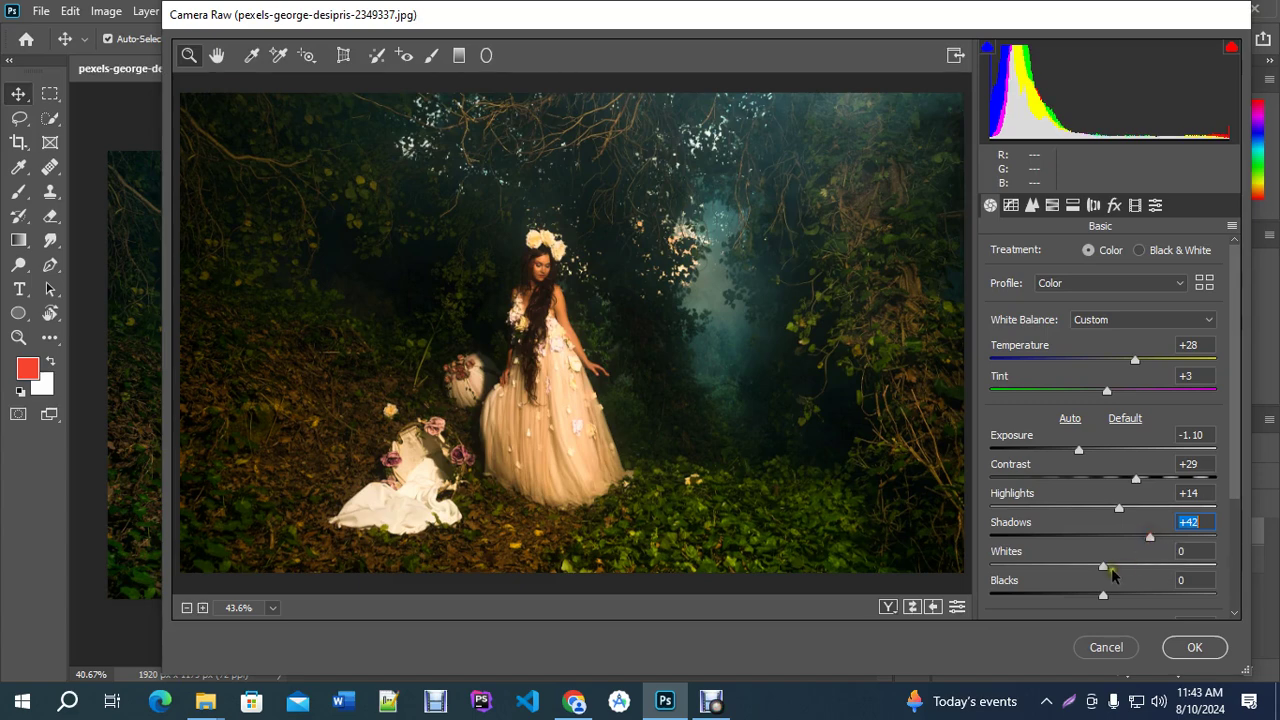
{"action": "scroll", "coordinate": [1036, 558], "scroll_direction": "down", "scroll_amount": 1}
{"action": "left_click_drag", "start_coordinate": [1104, 521], "coordinate": [1138, 532]}
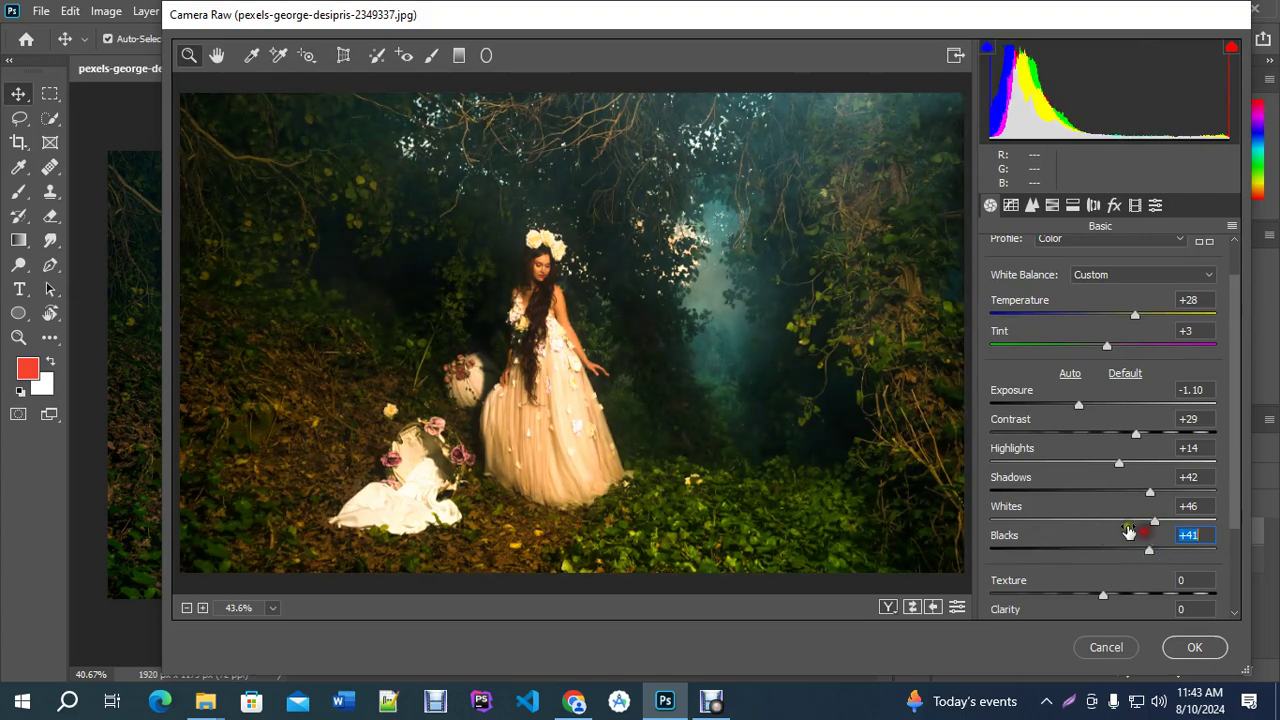
Raise the Basic Clarity to +59 and Saturation to +20.
{"action": "scroll", "coordinate": [1065, 440], "scroll_direction": "down", "scroll_amount": 1}
{"action": "scroll", "coordinate": [1065, 440], "scroll_direction": "down", "scroll_amount": 2}
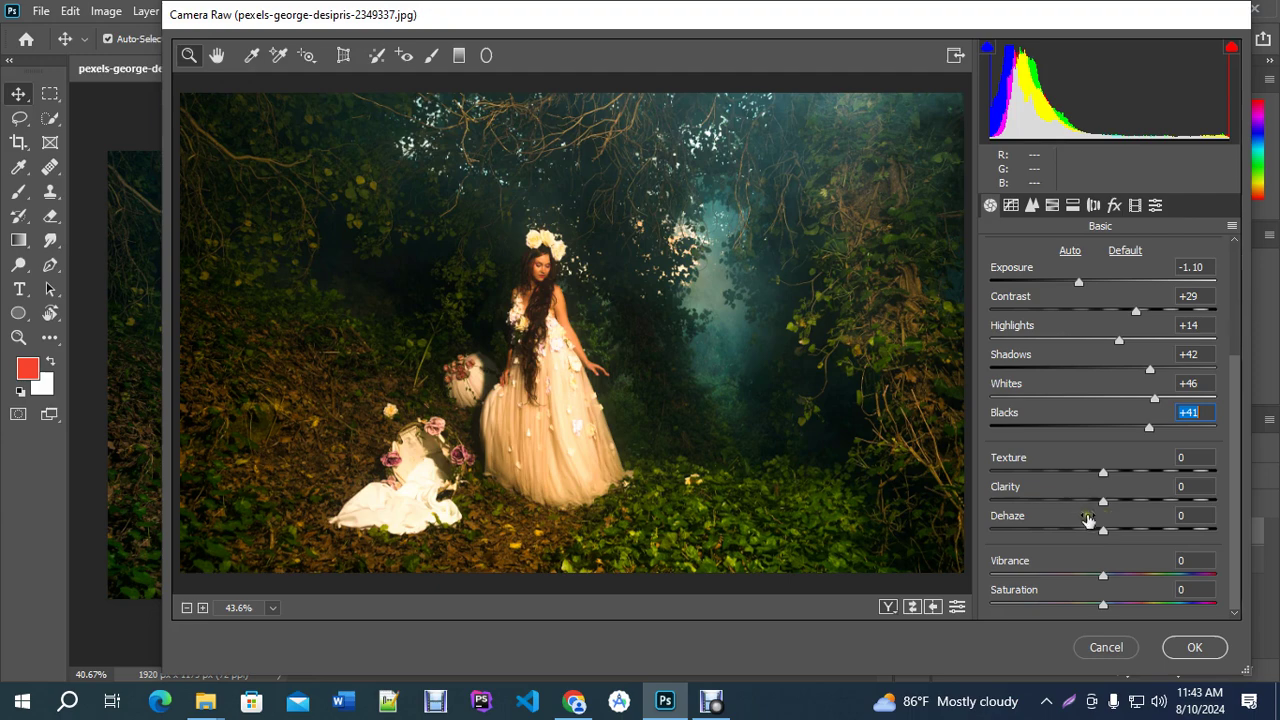
{"action": "left_click_drag", "start_coordinate": [1104, 503], "coordinate": [1172, 495]}
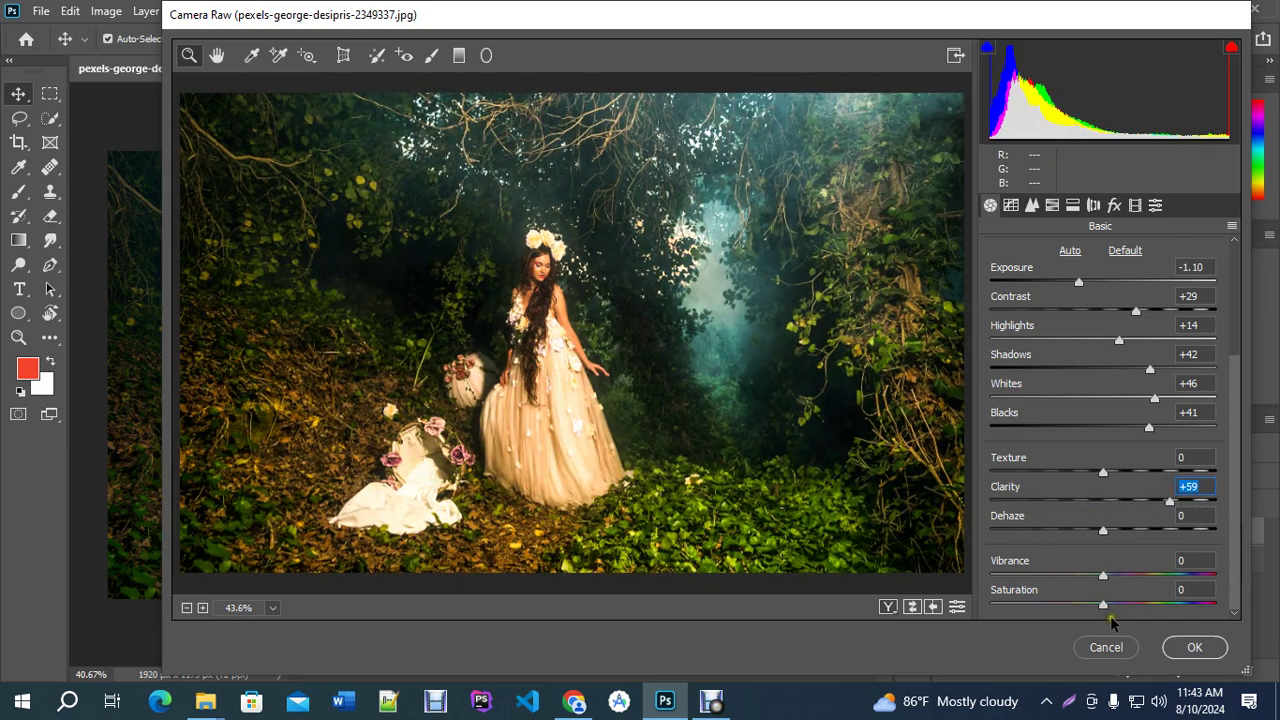
{"action": "mouse_move", "coordinate": [1103, 606]}
{"action": "left_mouse_down"}
{"action": "mouse_move", "coordinate": [1157, 606]}
{"action": "mouse_move", "coordinate": [1124, 604]}
{"action": "left_mouse_up"}
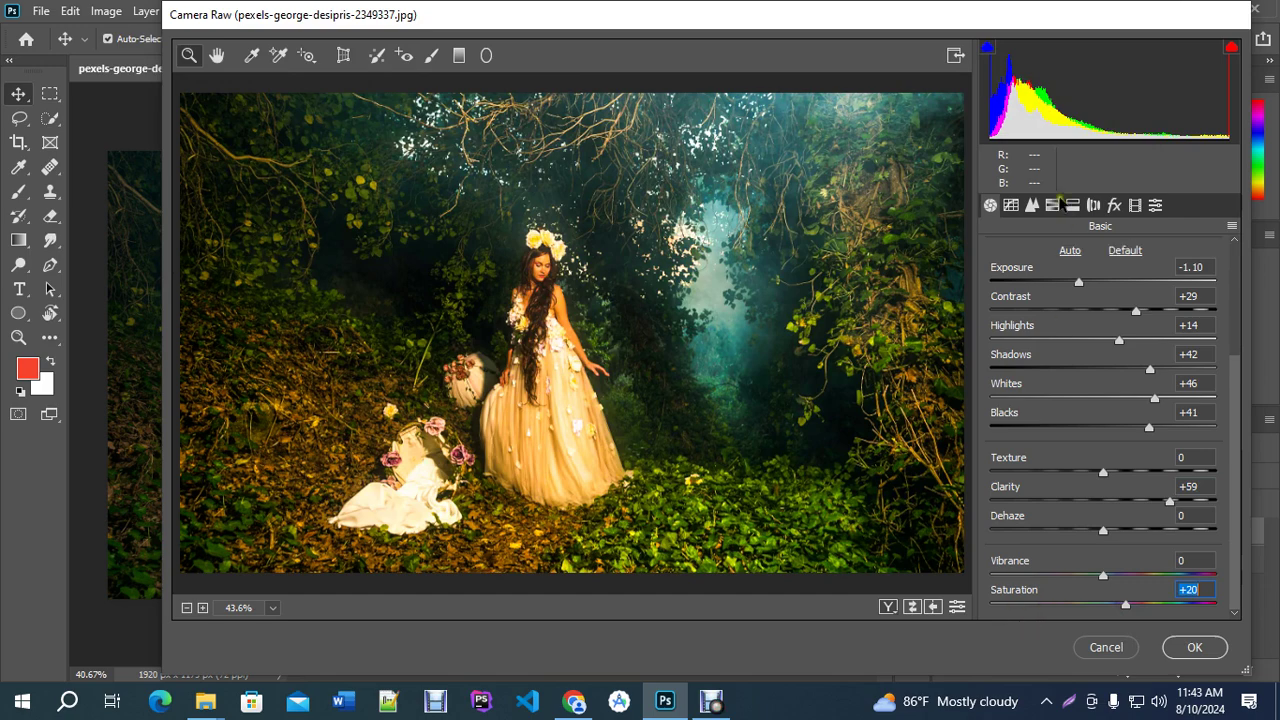
Adjust the parametric tone curve by shifting its shadow split point slightly toward the midtones, with Highlights -14 and Lights +10.
{"action": "left_click", "coordinate": [1011, 205]}
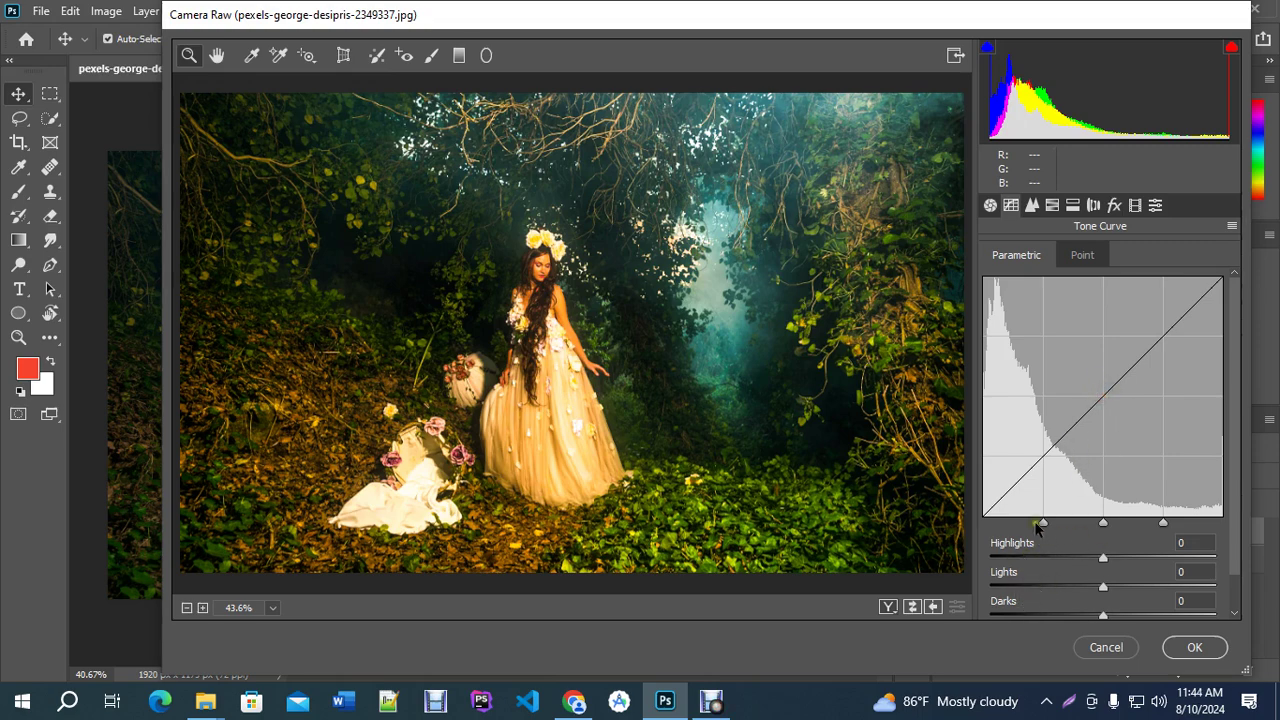
{"action": "left_click_drag", "start_coordinate": [1043, 521], "coordinate": [1114, 588]}
{"action": "scroll", "coordinate": [1046, 600], "scroll_direction": "down", "scroll_amount": 1}
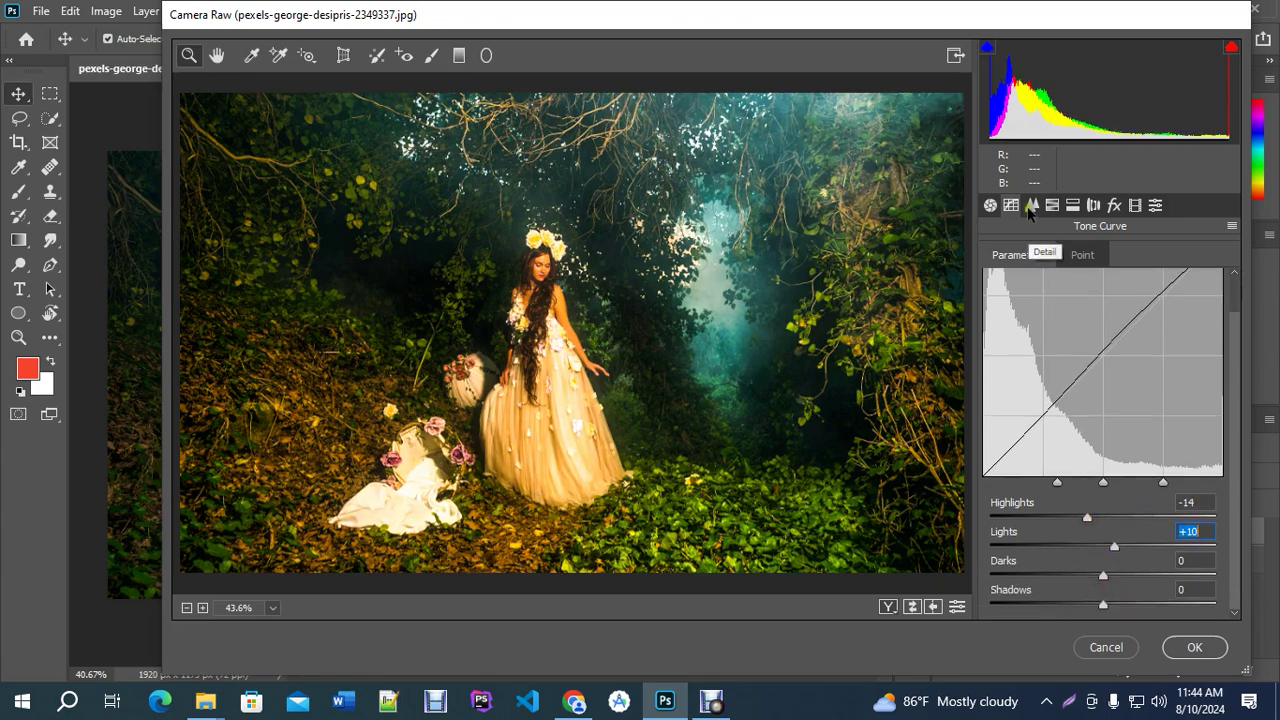
Set the sharpening Radius to 1.7, Detail to 31 and Masking to 21, checking the woman's face up close and leaving Amount at 0.
{"action": "left_click", "coordinate": [1030, 208]}
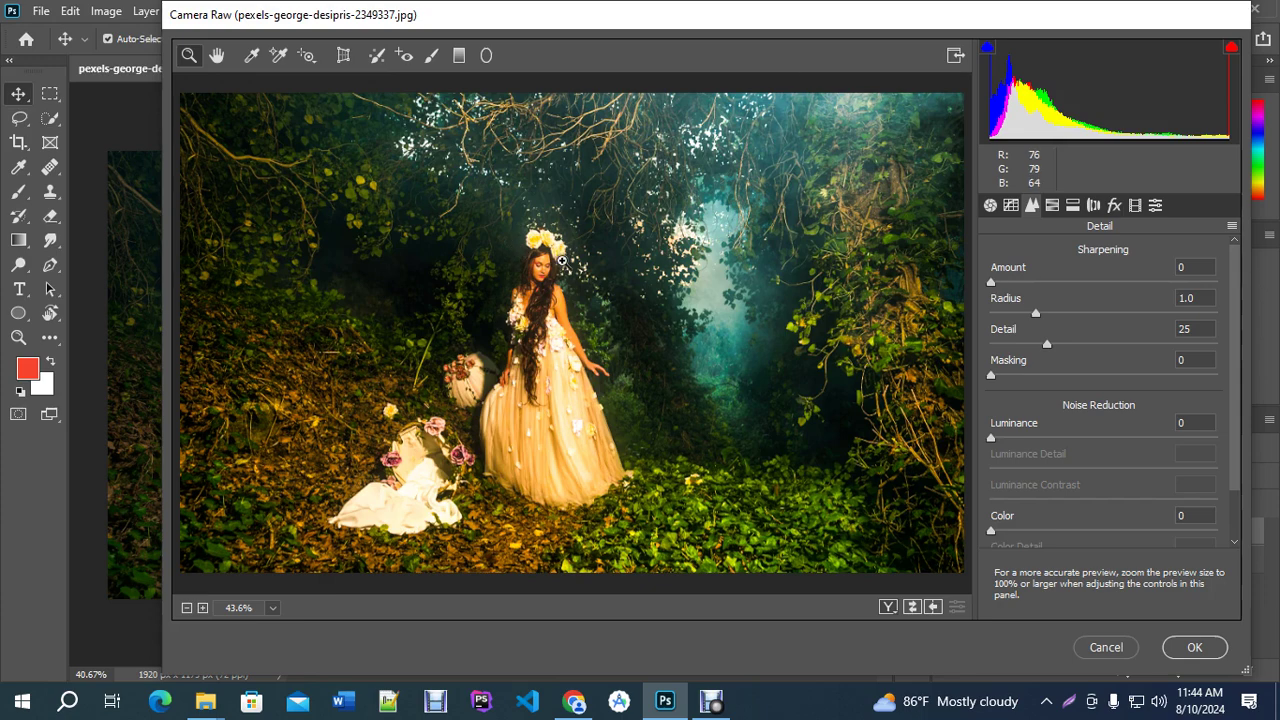
{"action": "left_click_drag", "start_coordinate": [562, 261], "coordinate": [634, 366]}
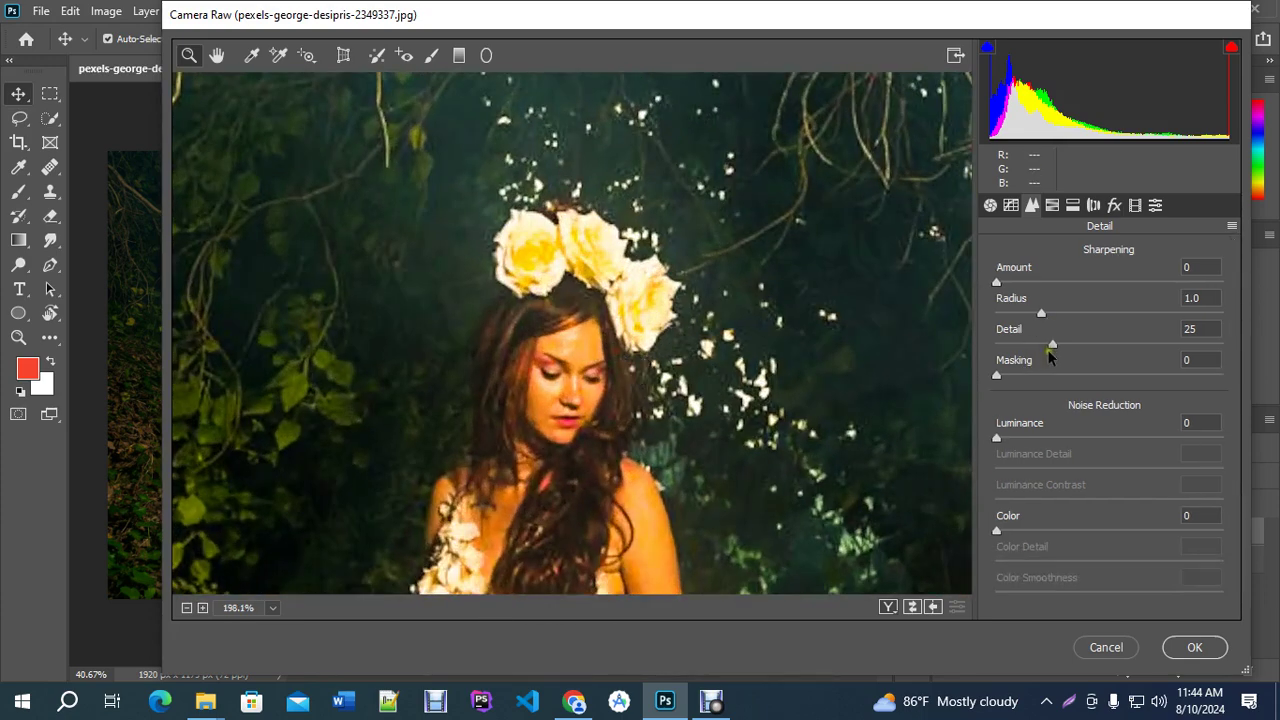
{"action": "left_click_drag", "start_coordinate": [1051, 345], "coordinate": [1055, 345]}
{"action": "left_click_drag", "start_coordinate": [1168, 345], "coordinate": [1103, 320]}
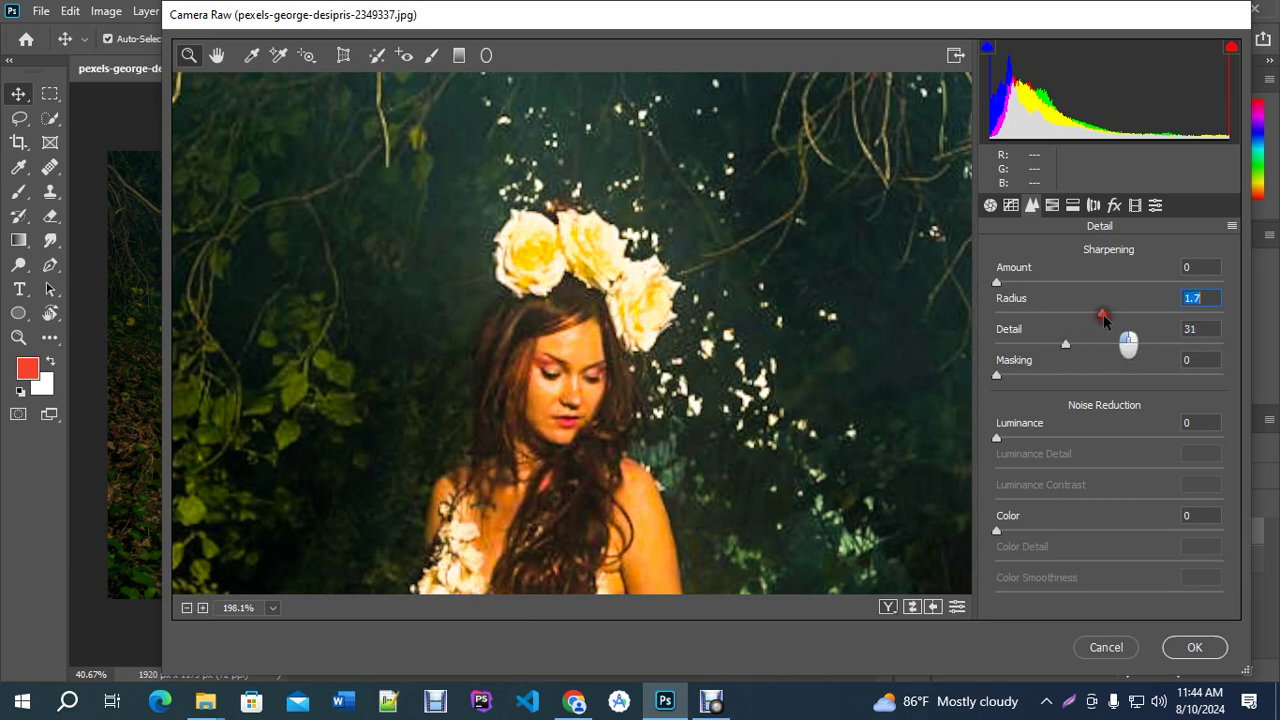
{"action": "left_click_drag", "start_coordinate": [995, 376], "coordinate": [1043, 373]}
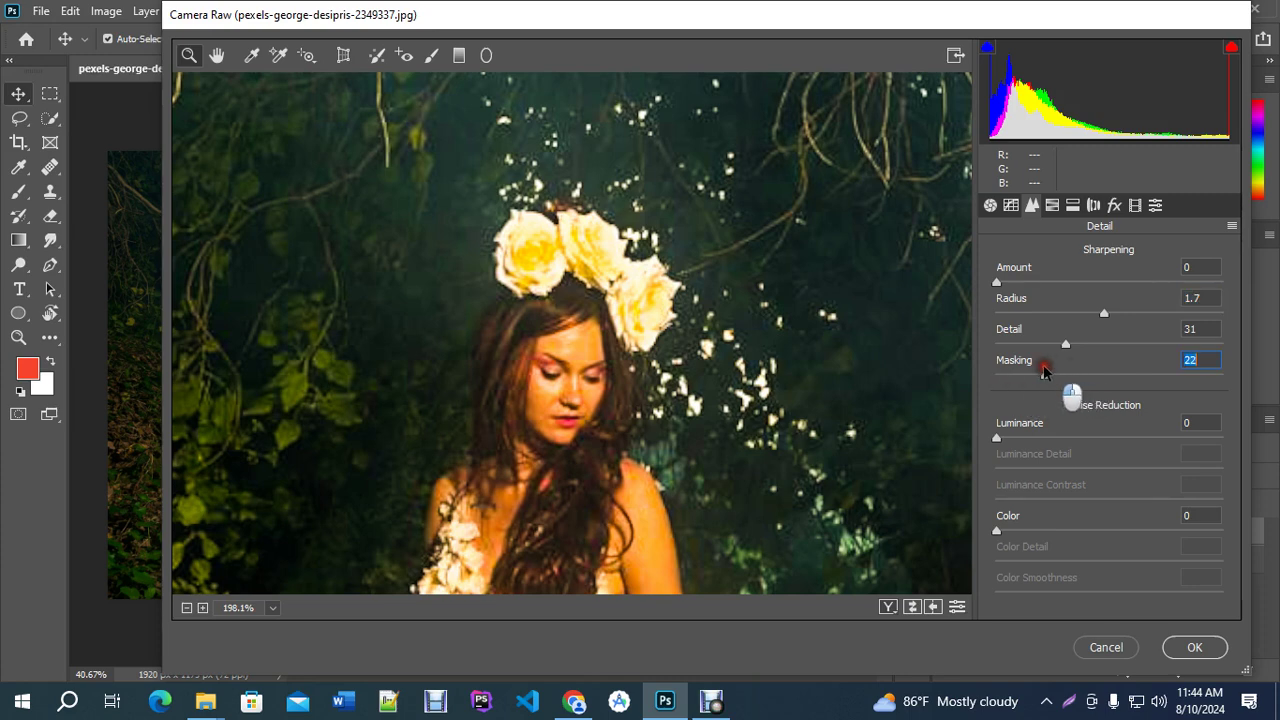
{"action": "mouse_move", "coordinate": [1000, 284]}
{"action": "left_mouse_down"}
{"action": "mouse_move", "coordinate": [1137, 286]}
{"action": "mouse_move", "coordinate": [930, 290]}
{"action": "mouse_move", "coordinate": [1140, 292]}
{"action": "mouse_move", "coordinate": [990, 298]}
{"action": "left_mouse_up"}
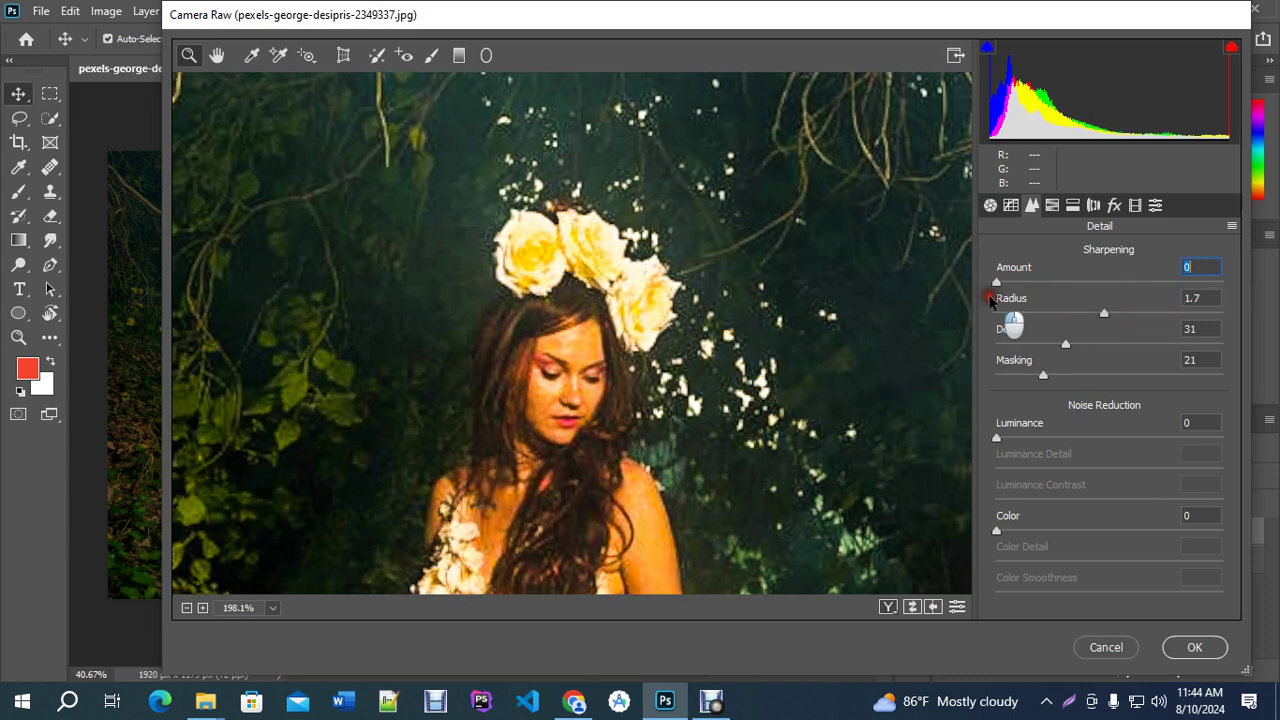
Glance at the HSL and lens settings, return to Basic, and apply the Camera Raw adjustments to the Background copy.
{"action": "left_click", "coordinate": [1052, 205]}
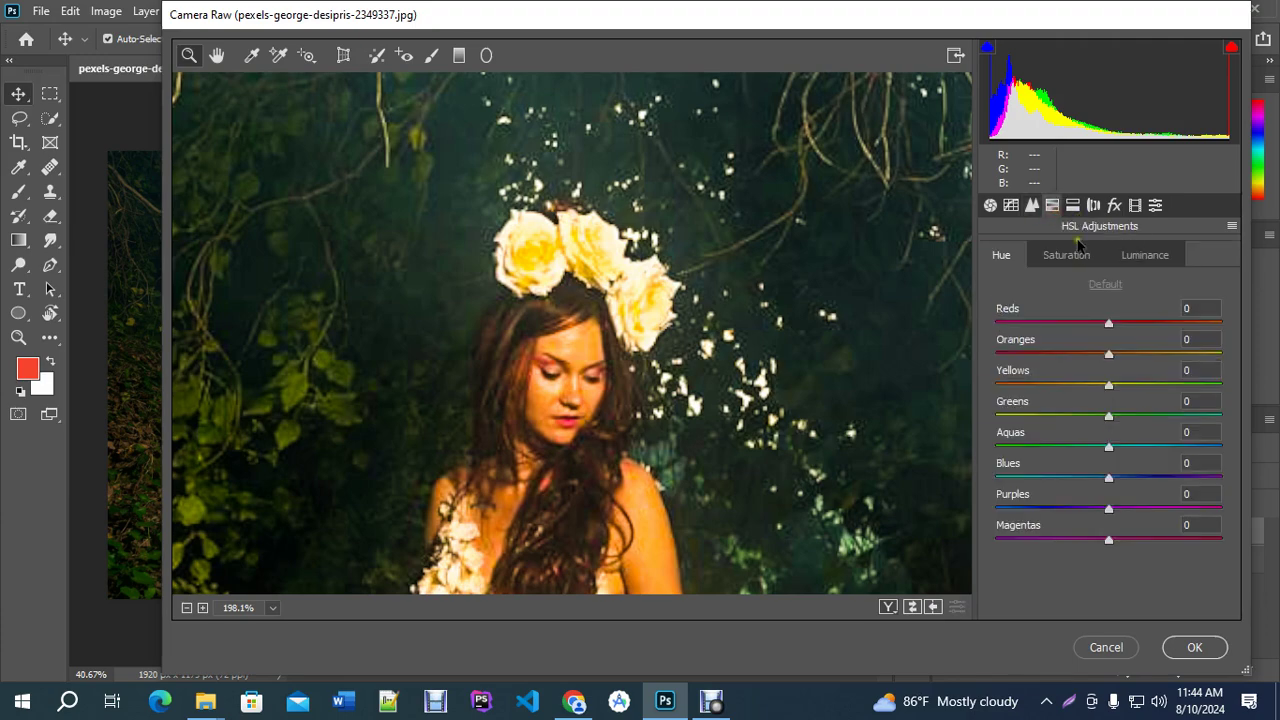
{"action": "left_click", "coordinate": [1093, 205]}
{"action": "left_click", "coordinate": [990, 205]}
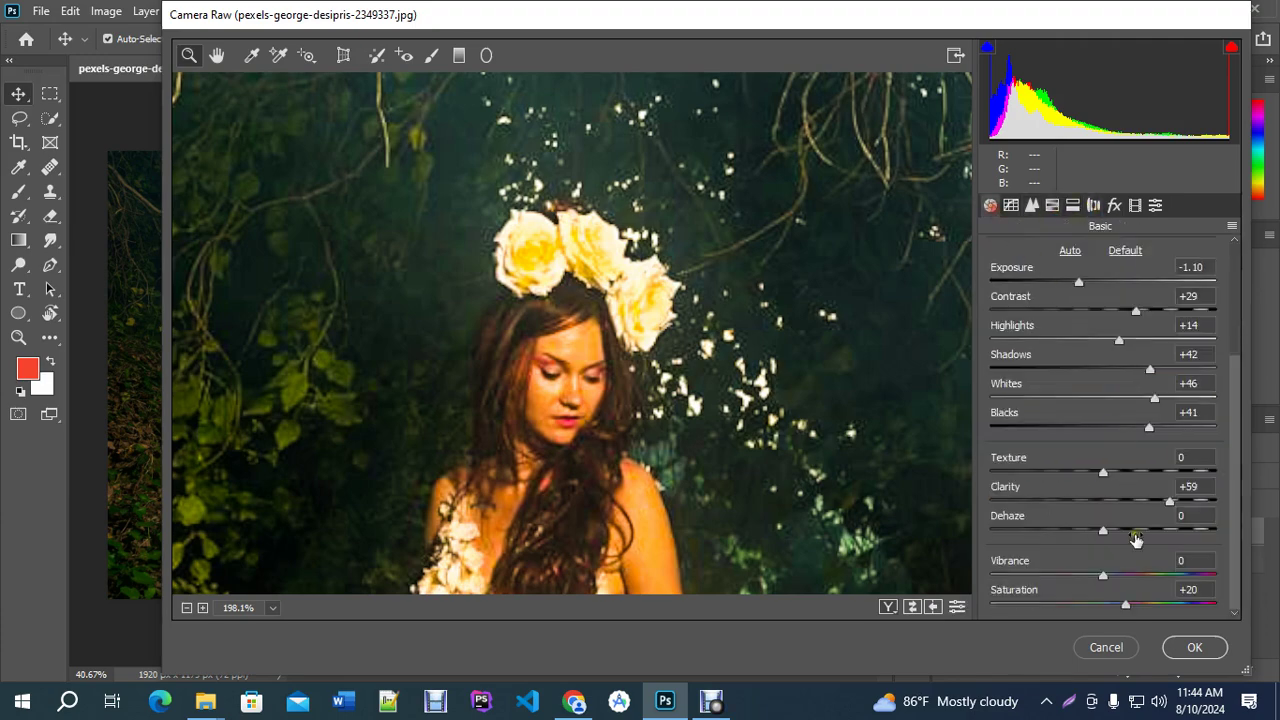
{"action": "left_click", "coordinate": [1176, 649]}
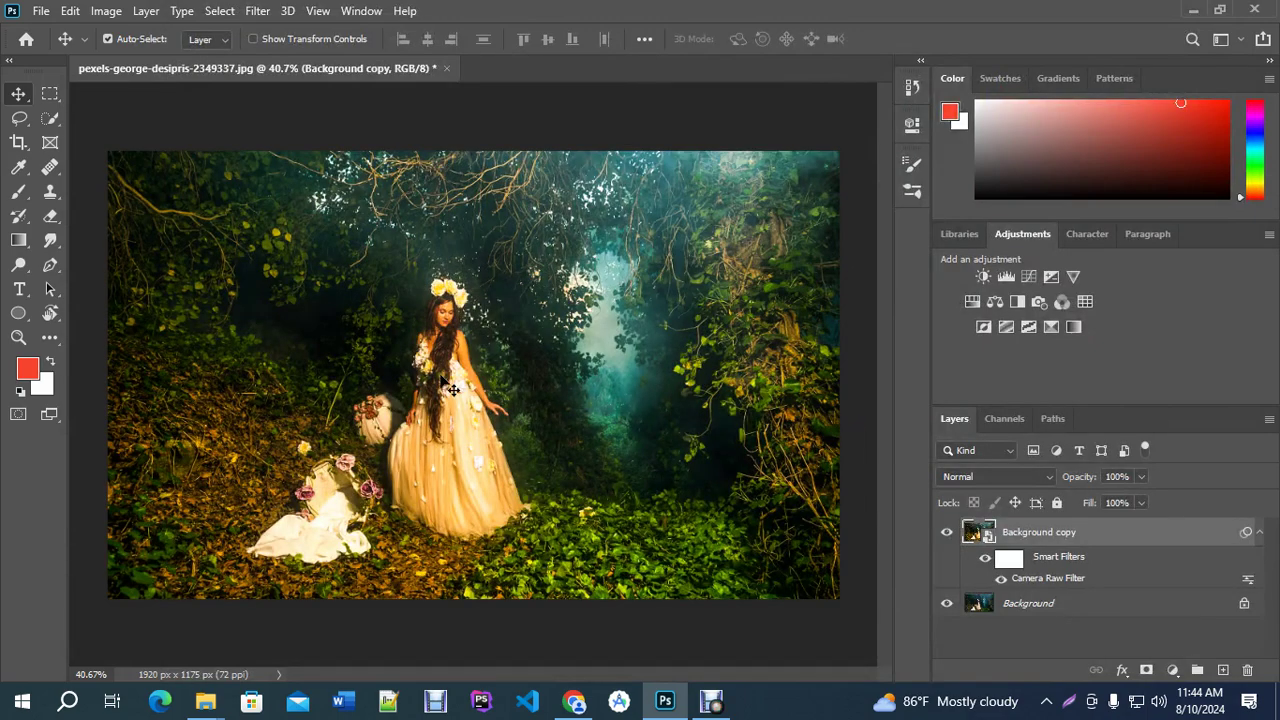
{"action": "scroll", "coordinate": [450, 388], "scroll_direction": "up", "scroll_amount": 2}
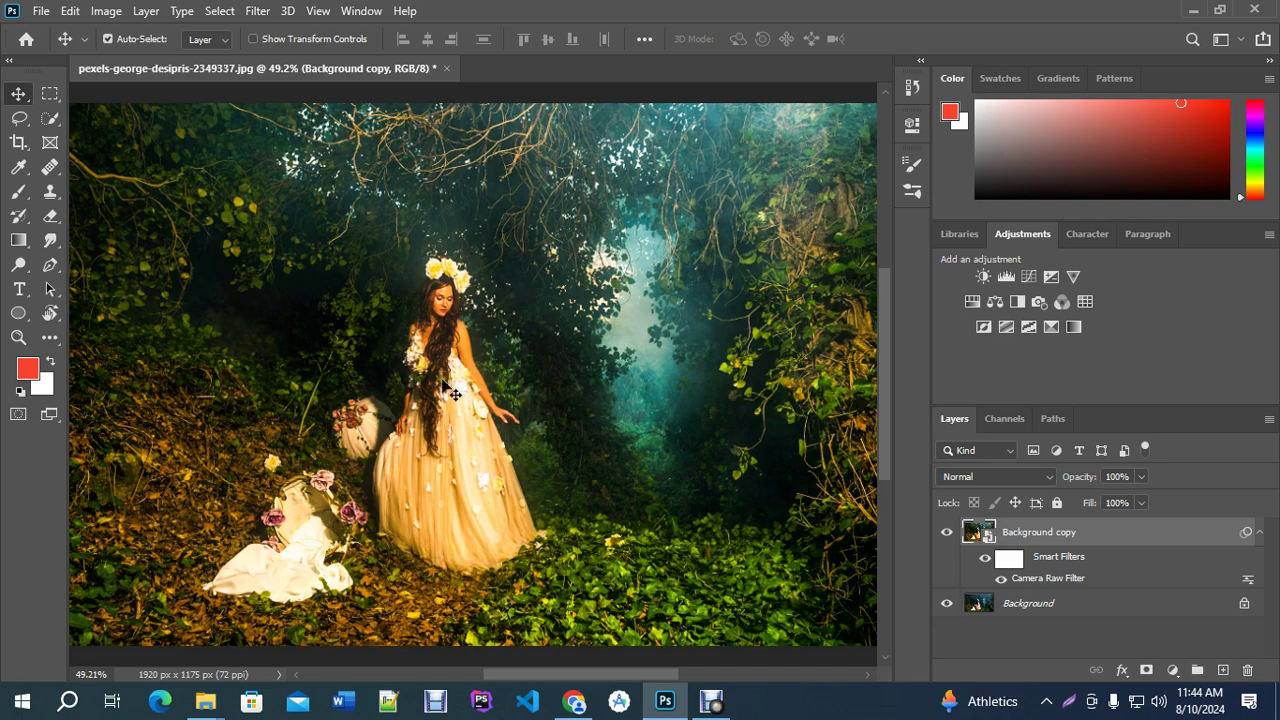
{"action": "left_click", "coordinate": [711, 700]}
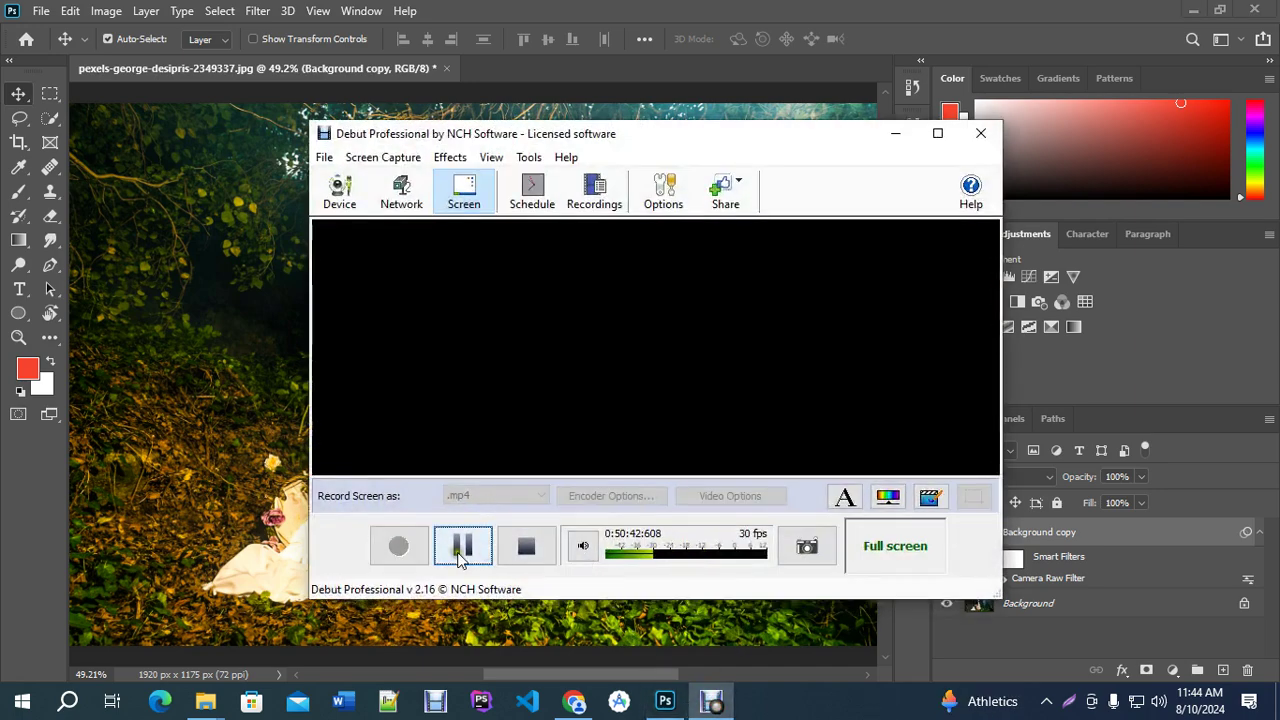
Review the Image Adjustment lesson in the IAGM_BITM-36C.pdf course outline in Chrome, highlighting Posterize Image and Match Color.
{"action": "left_click", "coordinate": [574, 700]}
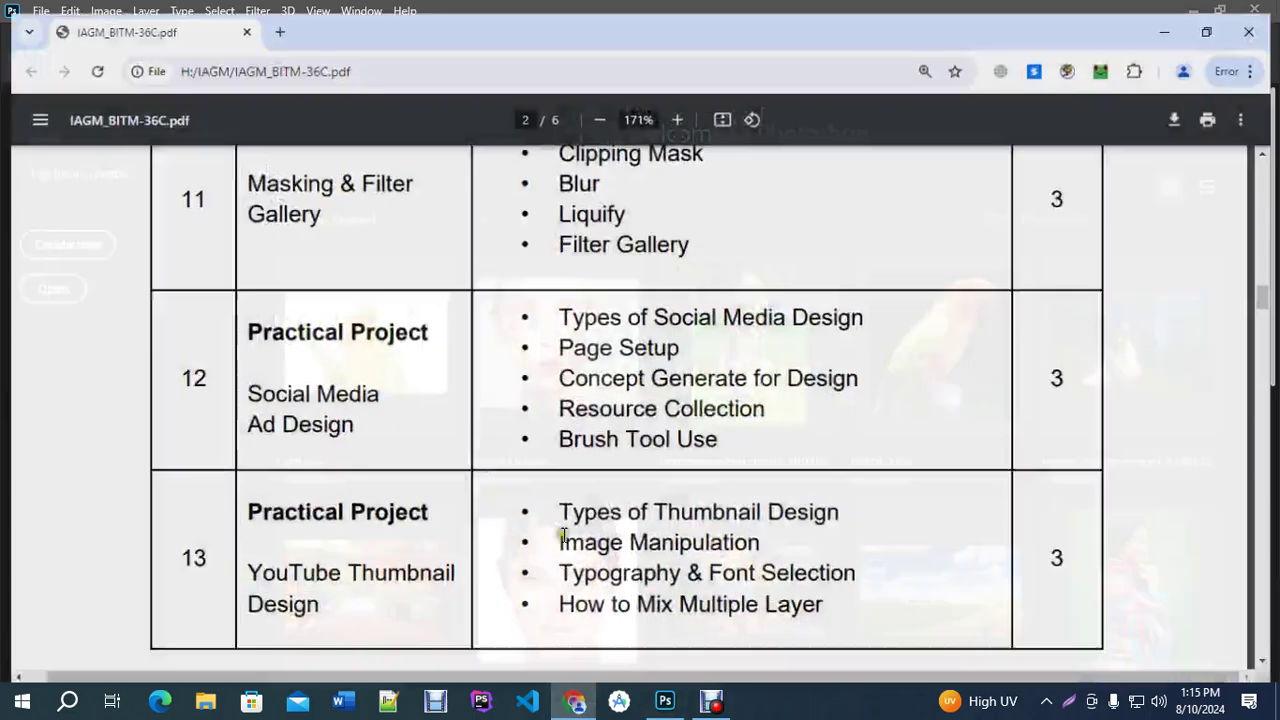
{"action": "scroll", "coordinate": [538, 418], "scroll_direction": "up", "scroll_amount": 5}
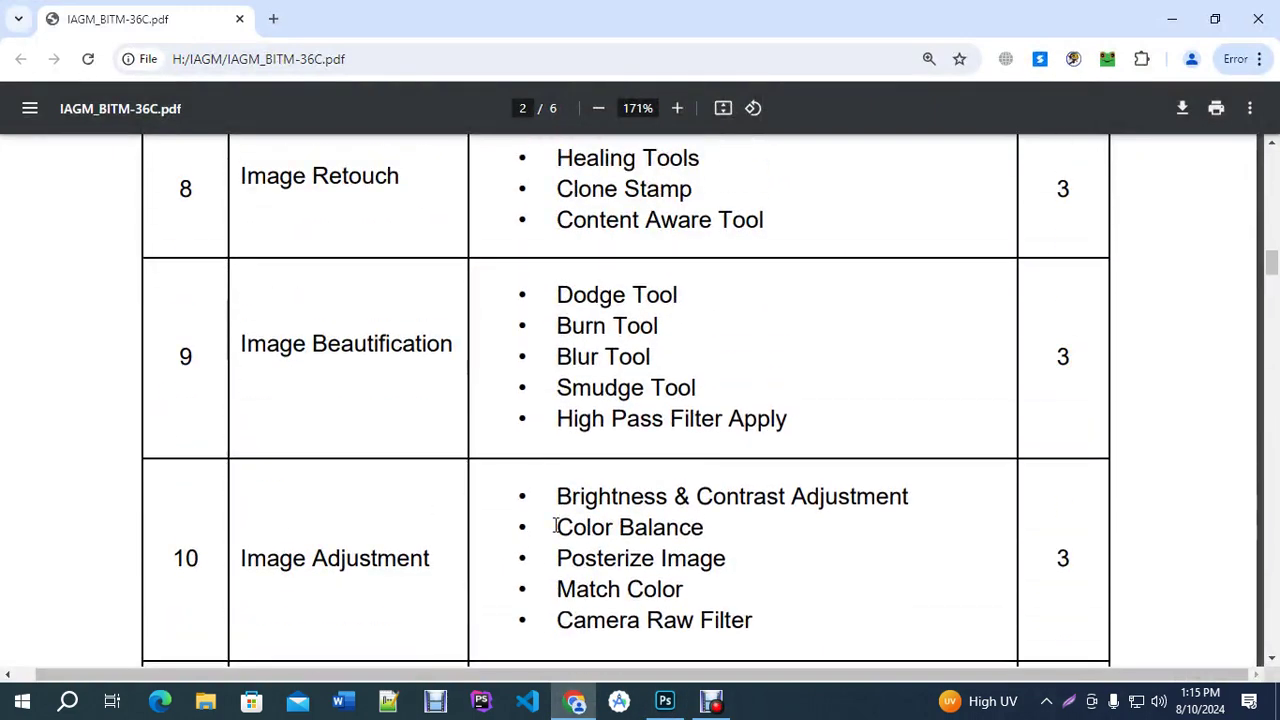
{"action": "scroll", "coordinate": [556, 524], "scroll_direction": "down", "scroll_amount": 1}
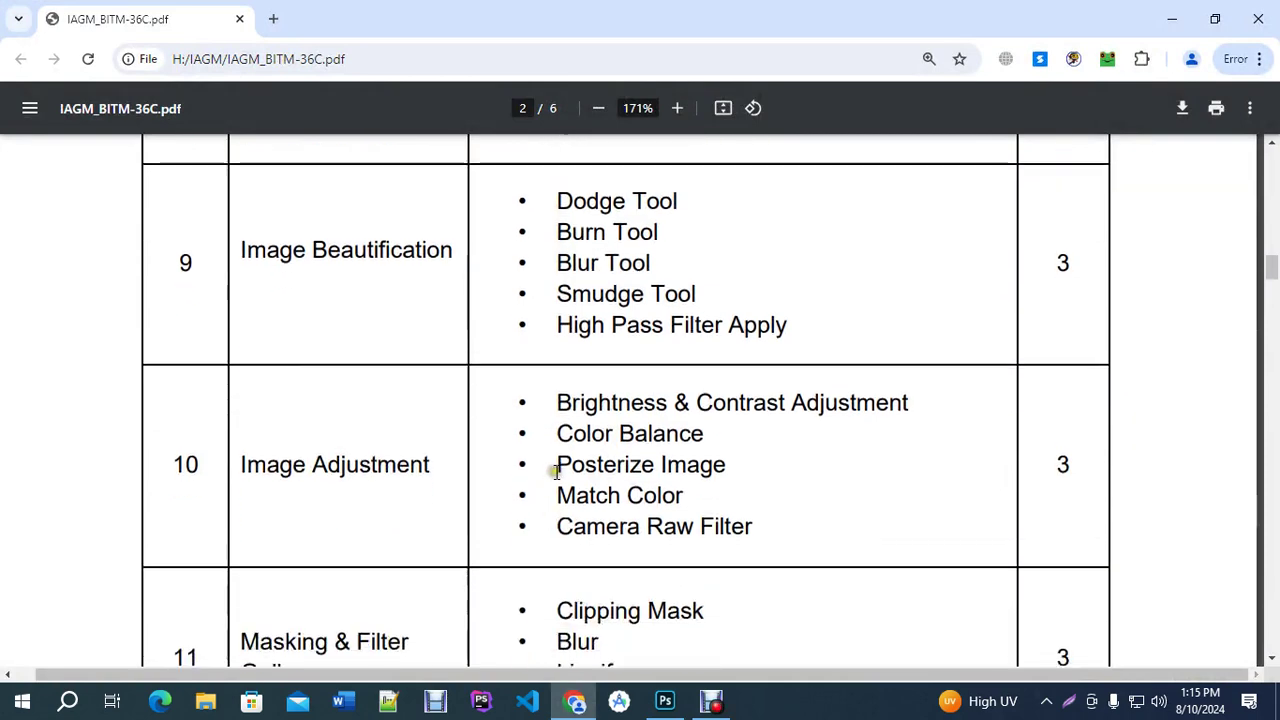
{"action": "left_click_drag", "start_coordinate": [558, 466], "coordinate": [692, 492]}
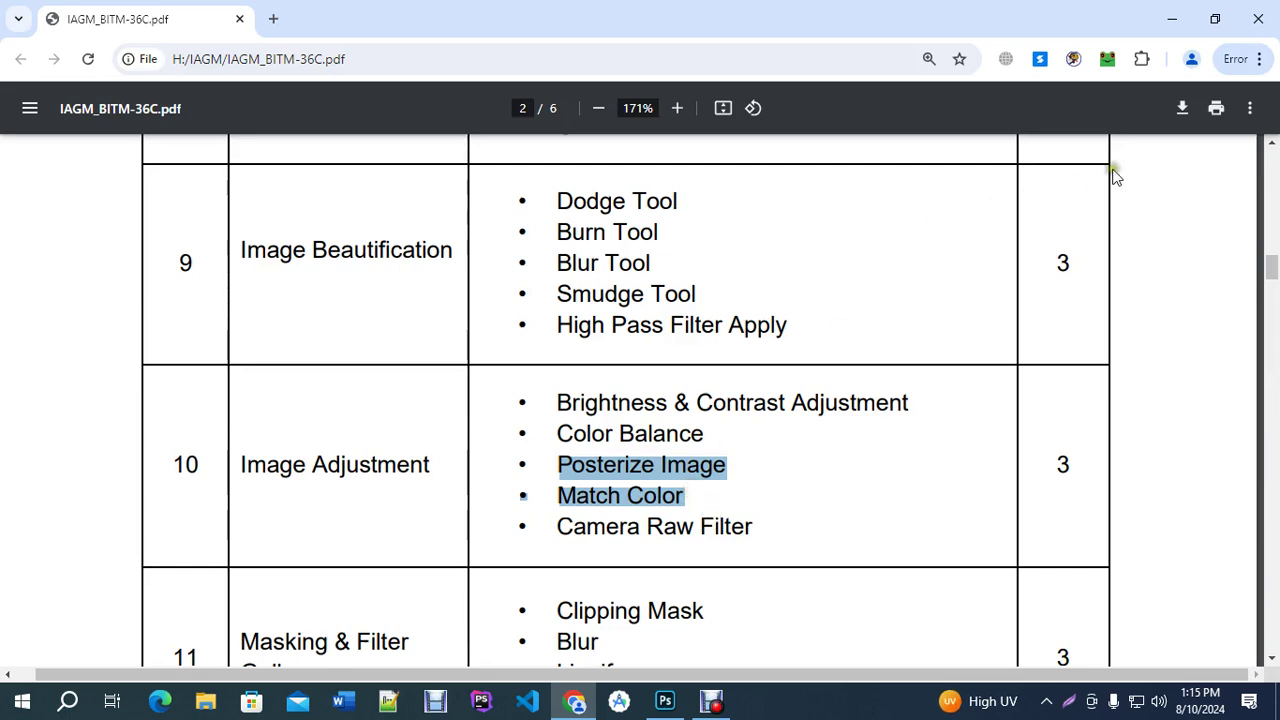
{"action": "left_click", "coordinate": [1170, 18]}
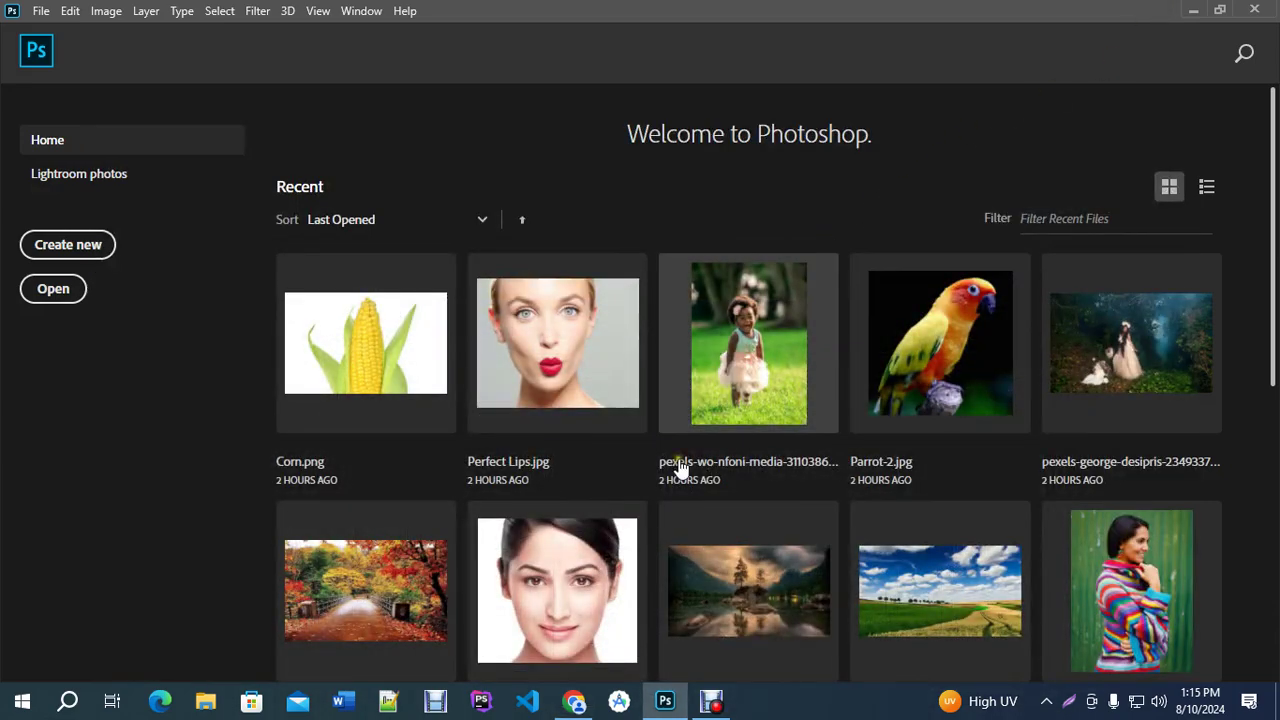
Browse the images in IAGM > Design Content > 5. Image Retouch, Edit & Color Enhancement in File Explorer.
{"action": "left_click", "coordinate": [208, 703]}
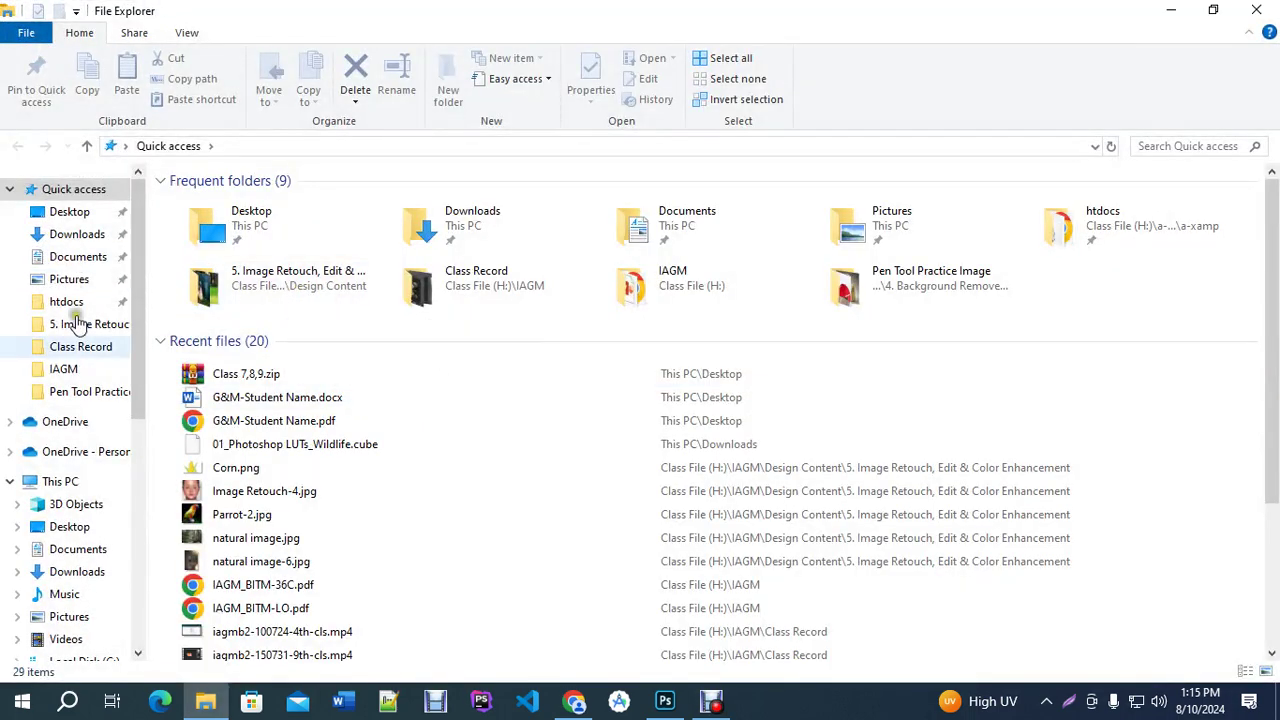
{"action": "left_click", "coordinate": [63, 369]}
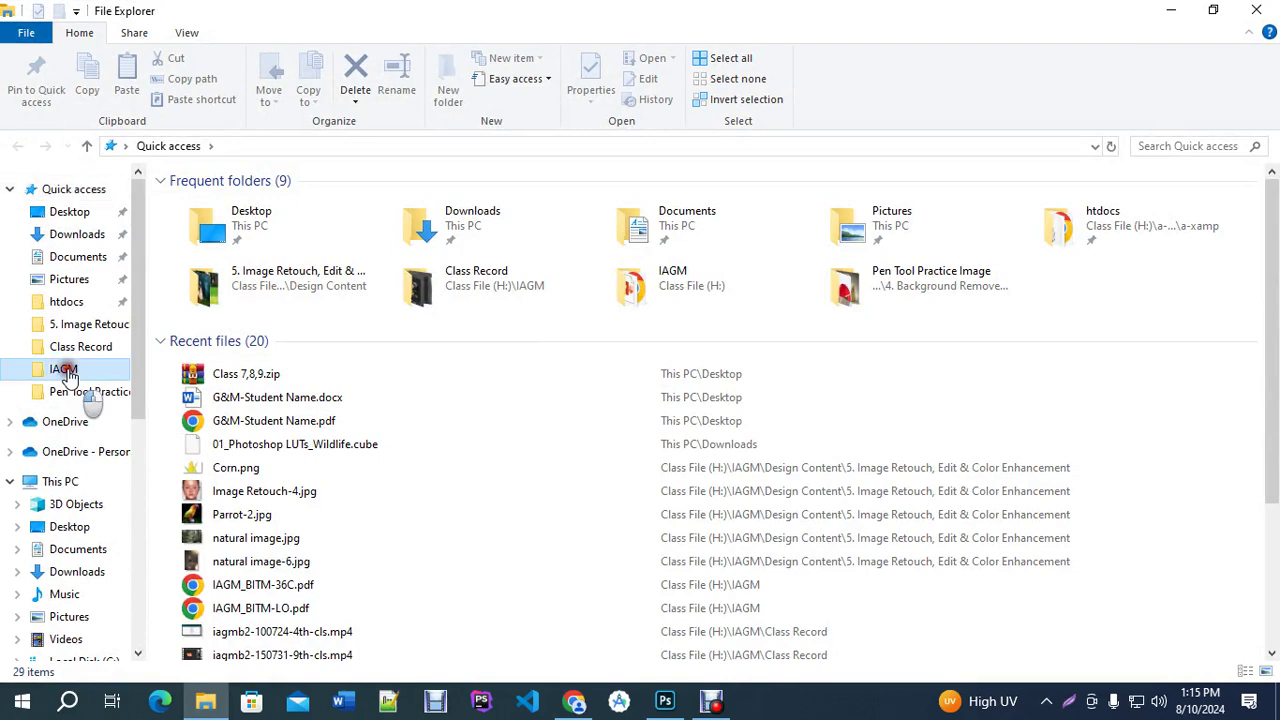
{"action": "double_click", "coordinate": [806, 190]}
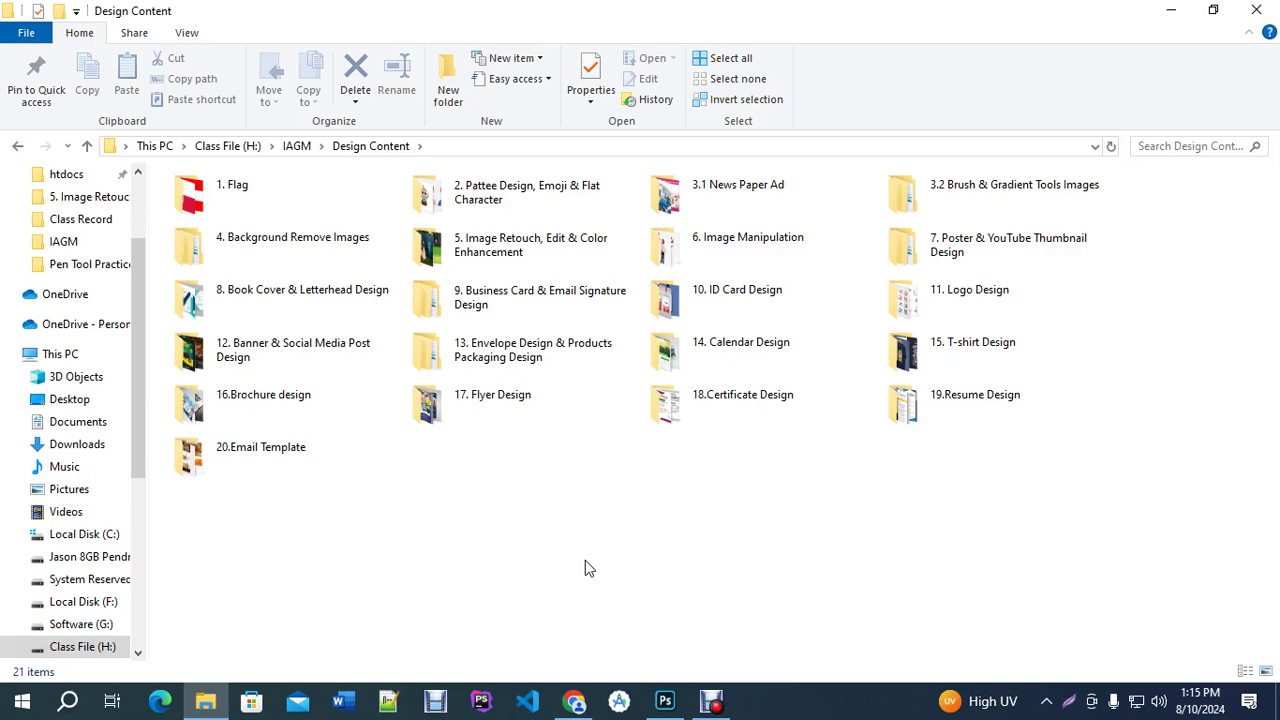
{"action": "double_click", "coordinate": [567, 257]}
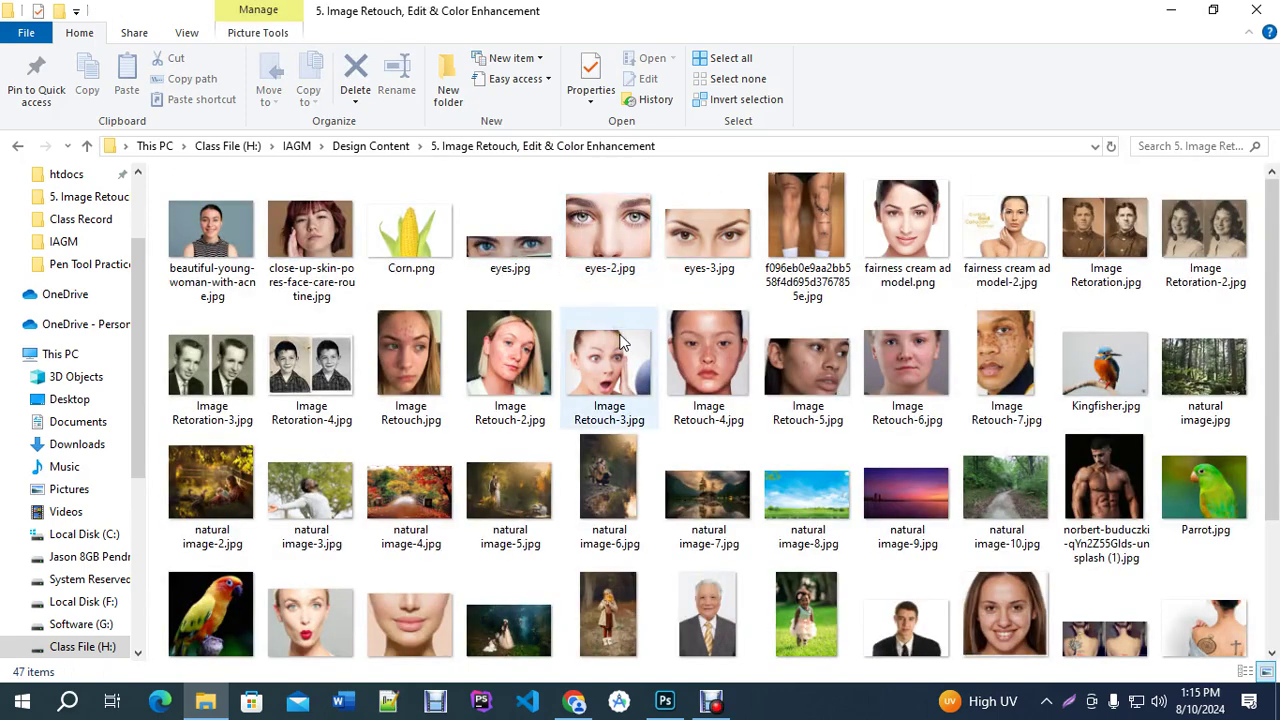
{"action": "mouse_move", "coordinate": [620, 341]}
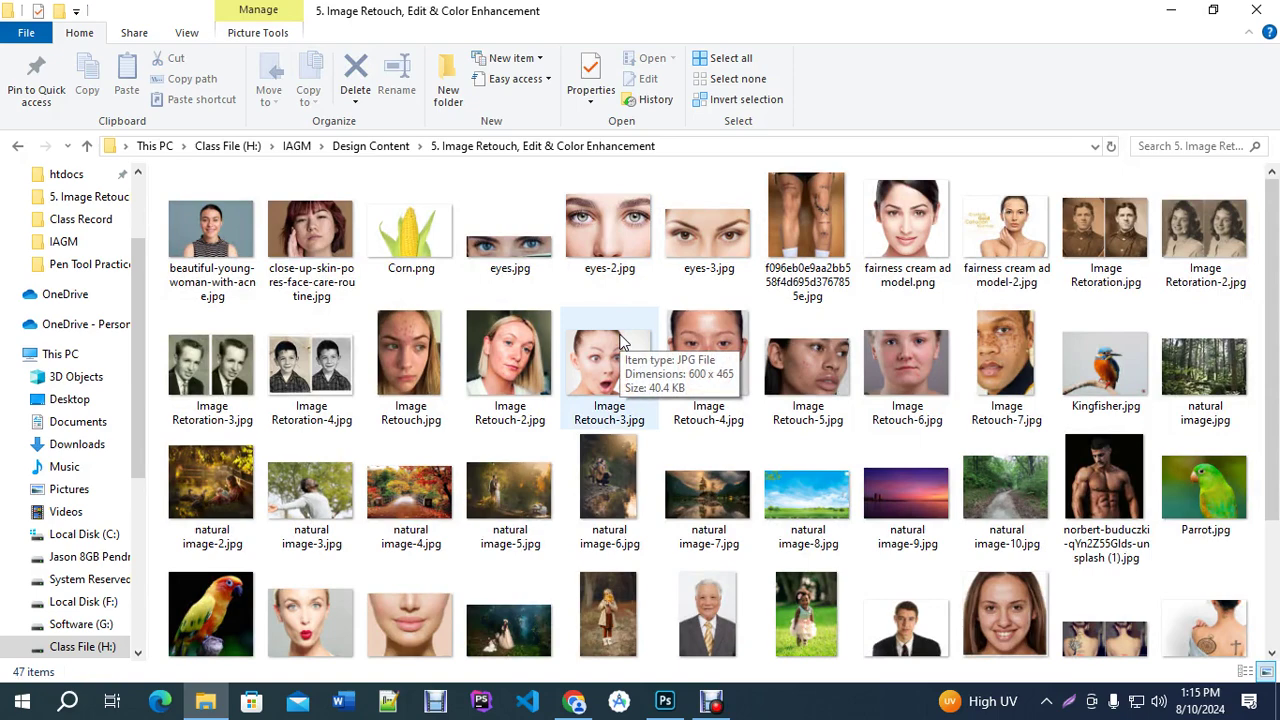
{"action": "scroll", "coordinate": [620, 341], "scroll_direction": "down", "scroll_amount": 3}
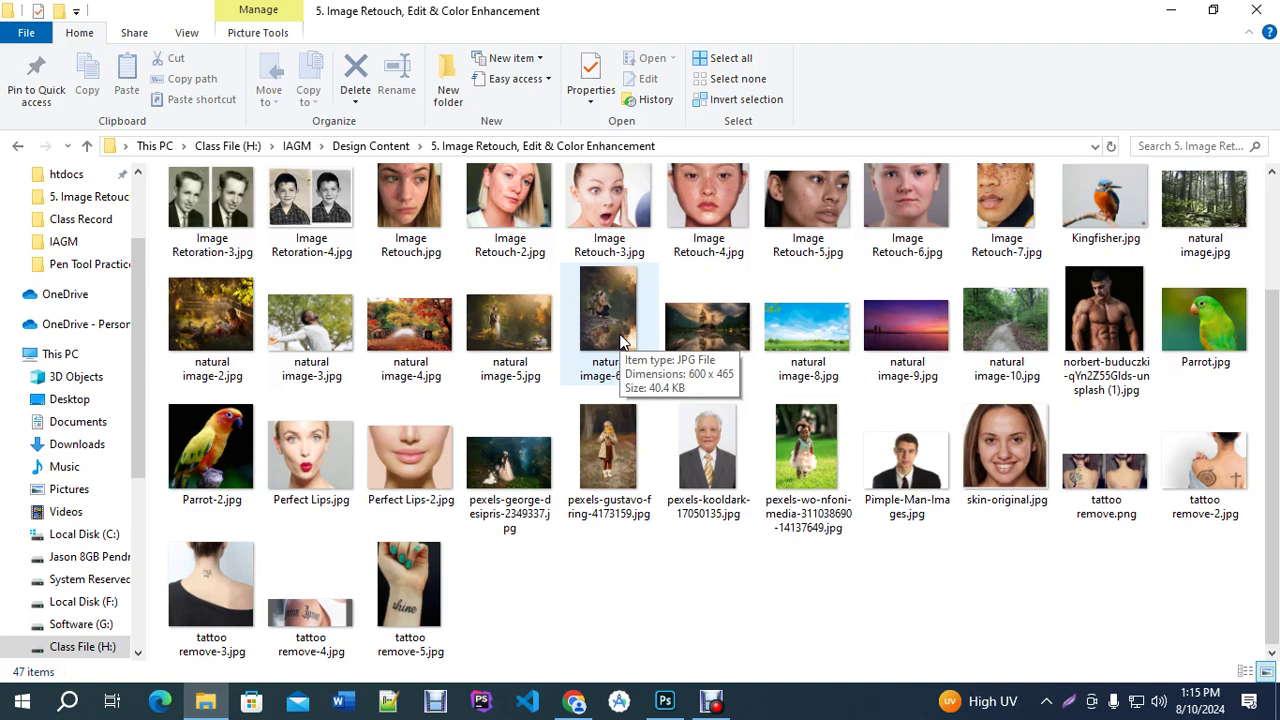
{"action": "scroll", "coordinate": [620, 341], "scroll_direction": "up", "scroll_amount": 3}
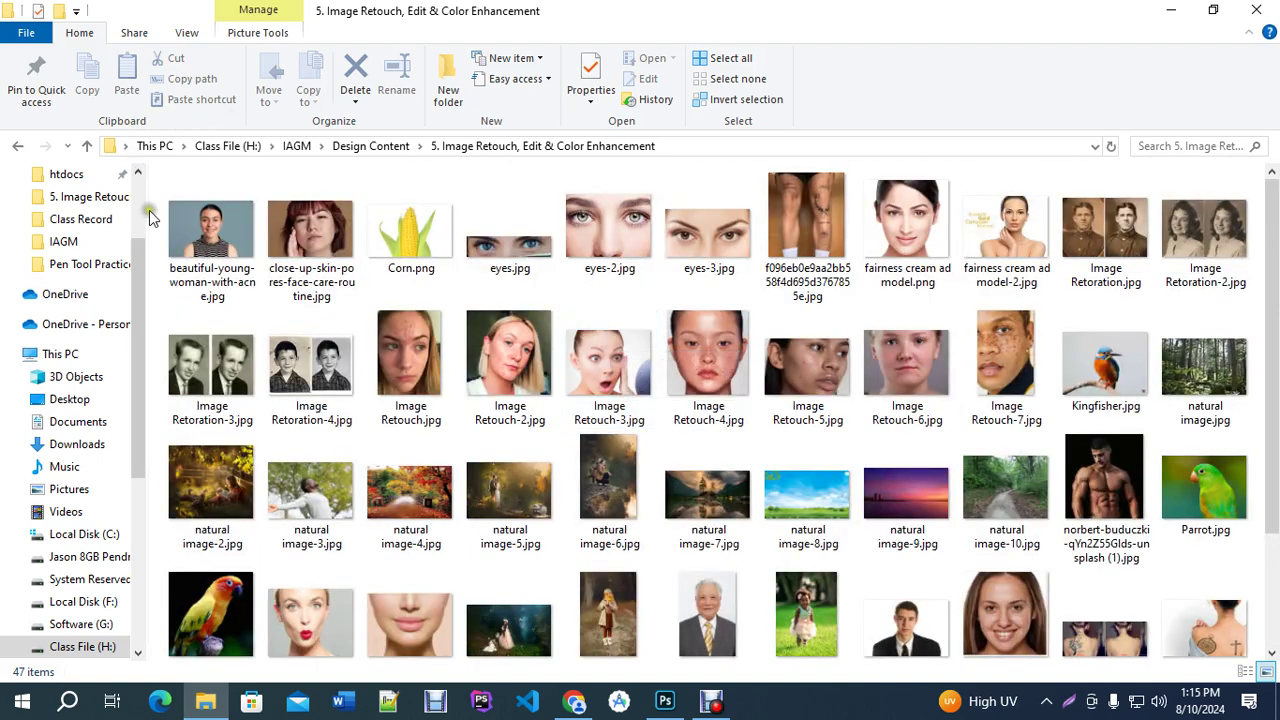
{"action": "left_click", "coordinate": [87, 146]}
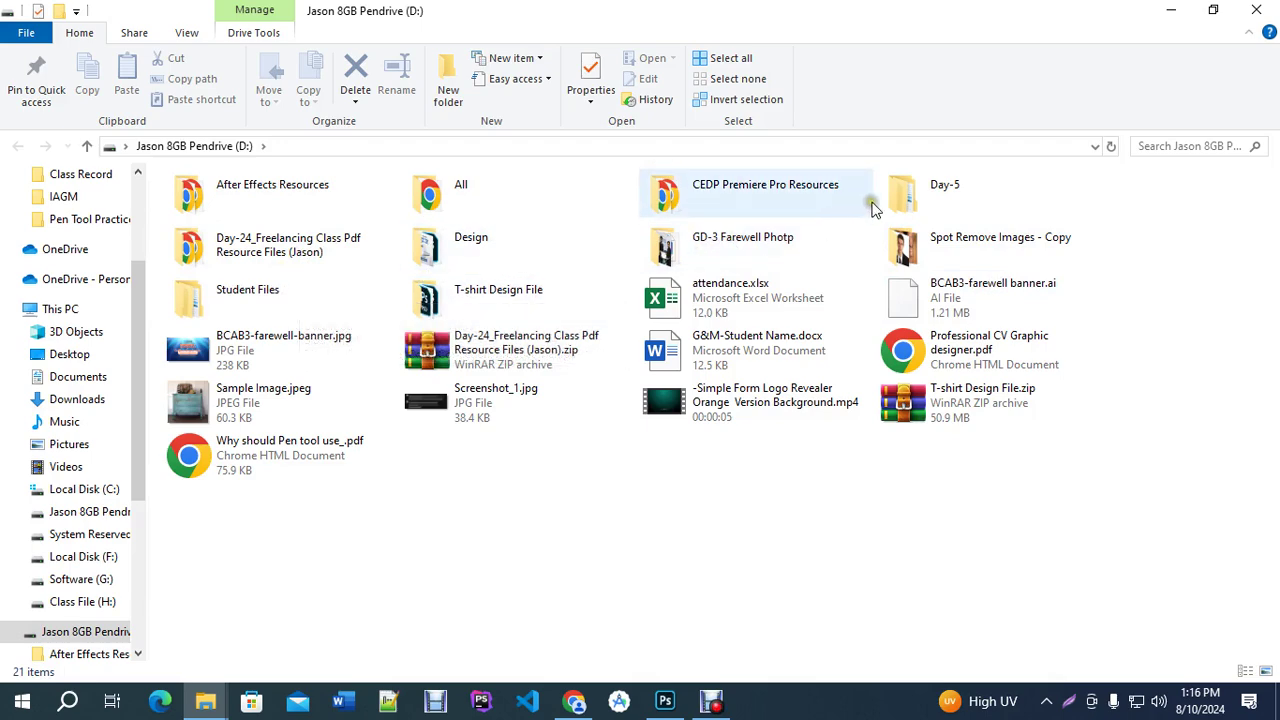
Look through the Spot Remove Images - Copy, All and Design folders on the D: pendrive for practice images.
{"action": "double_click", "coordinate": [1023, 259]}
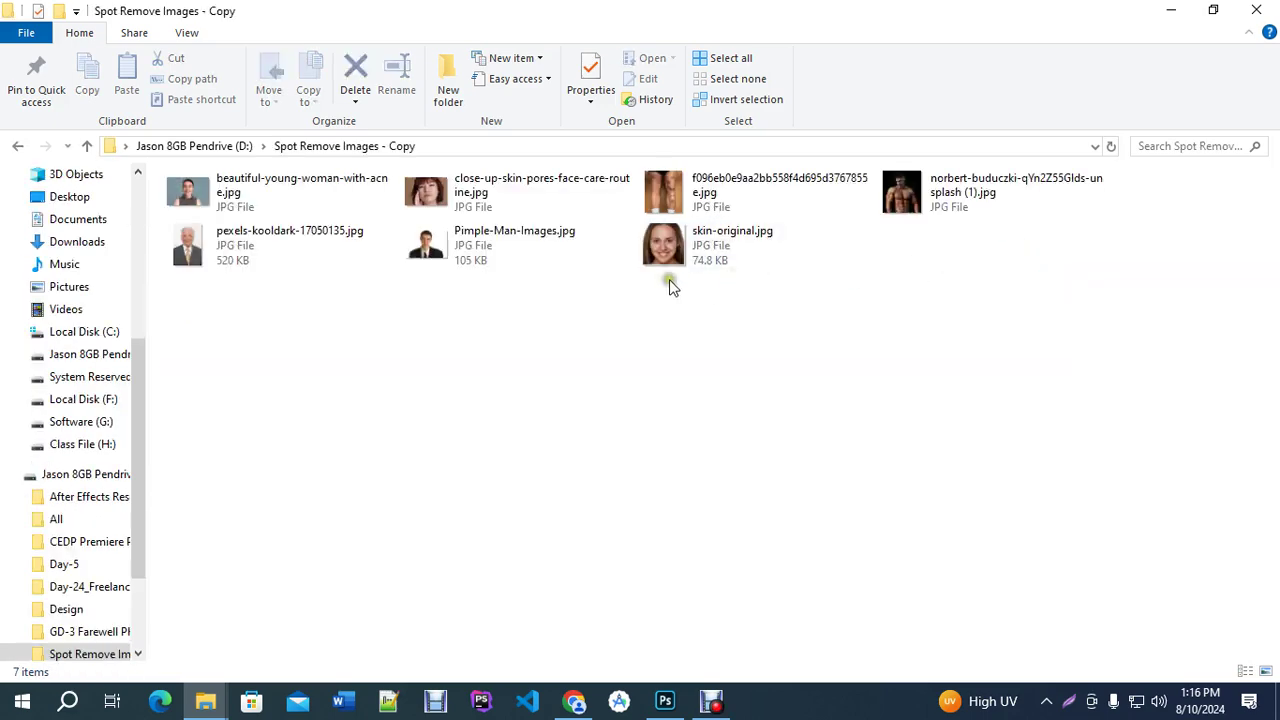
{"action": "left_click", "coordinate": [220, 147]}
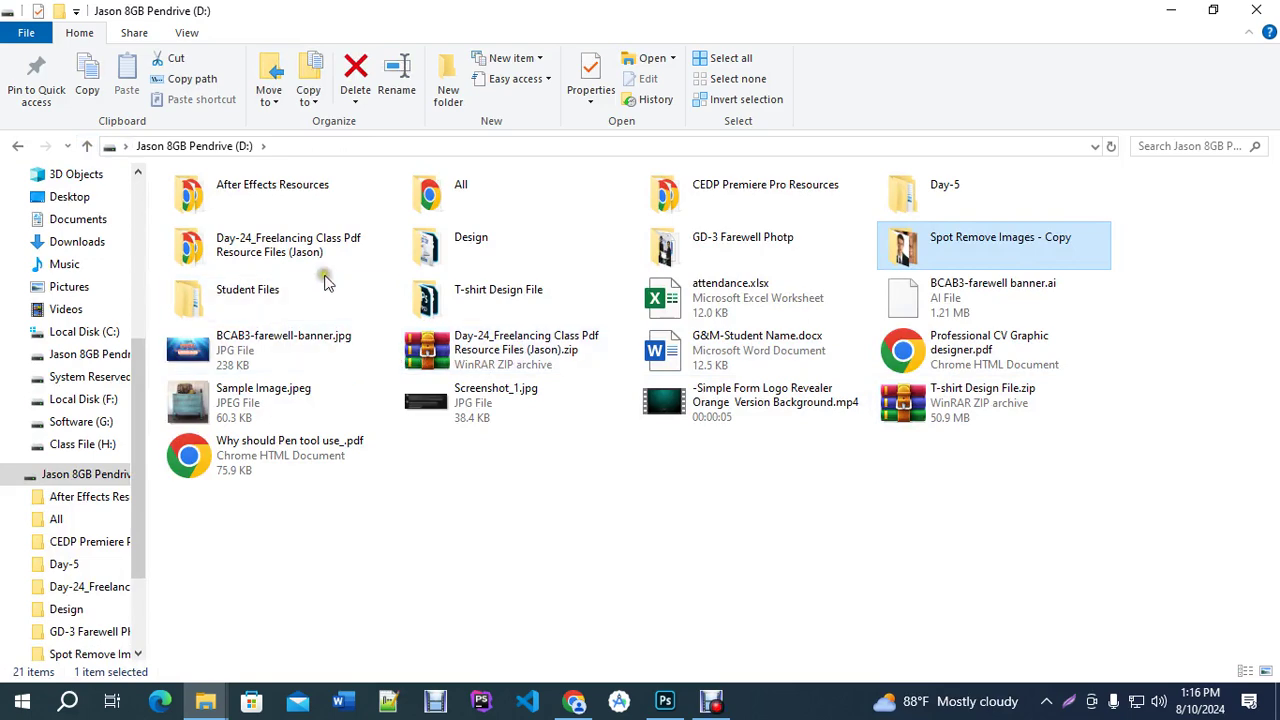
{"action": "double_click", "coordinate": [470, 190]}
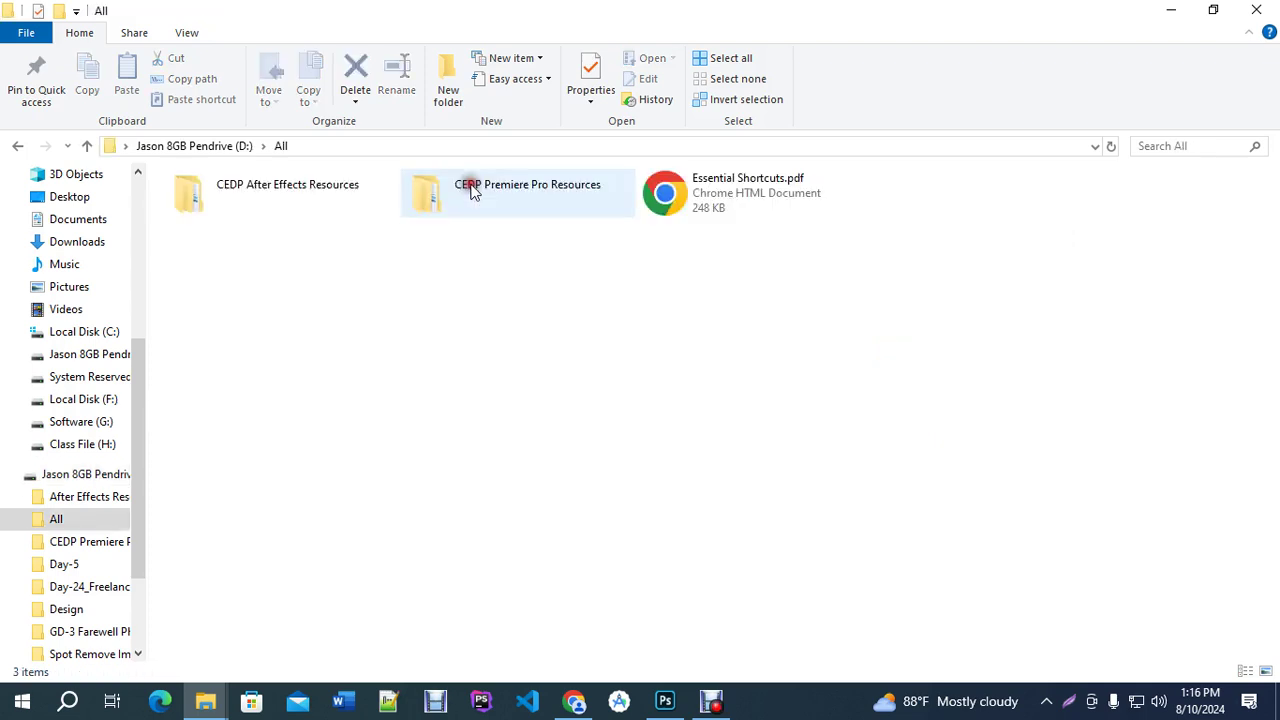
{"action": "left_click", "coordinate": [273, 220]}
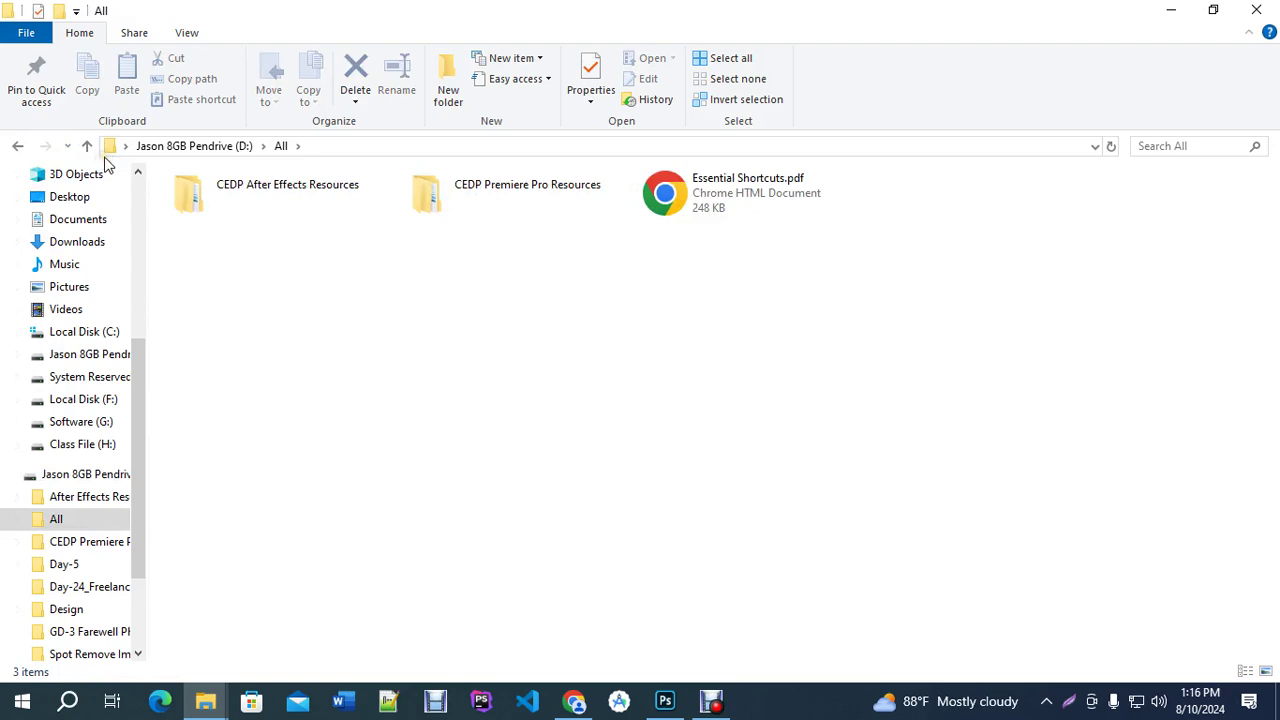
{"action": "left_click", "coordinate": [87, 146]}
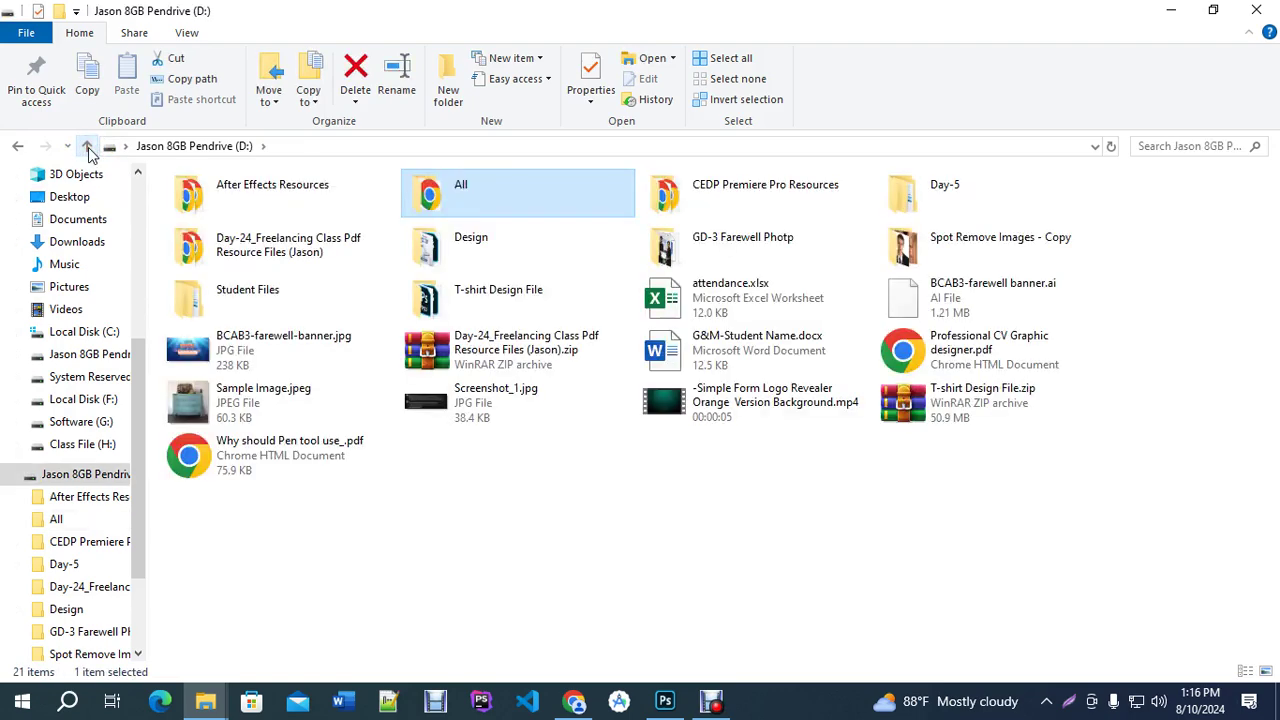
{"action": "double_click", "coordinate": [547, 256]}
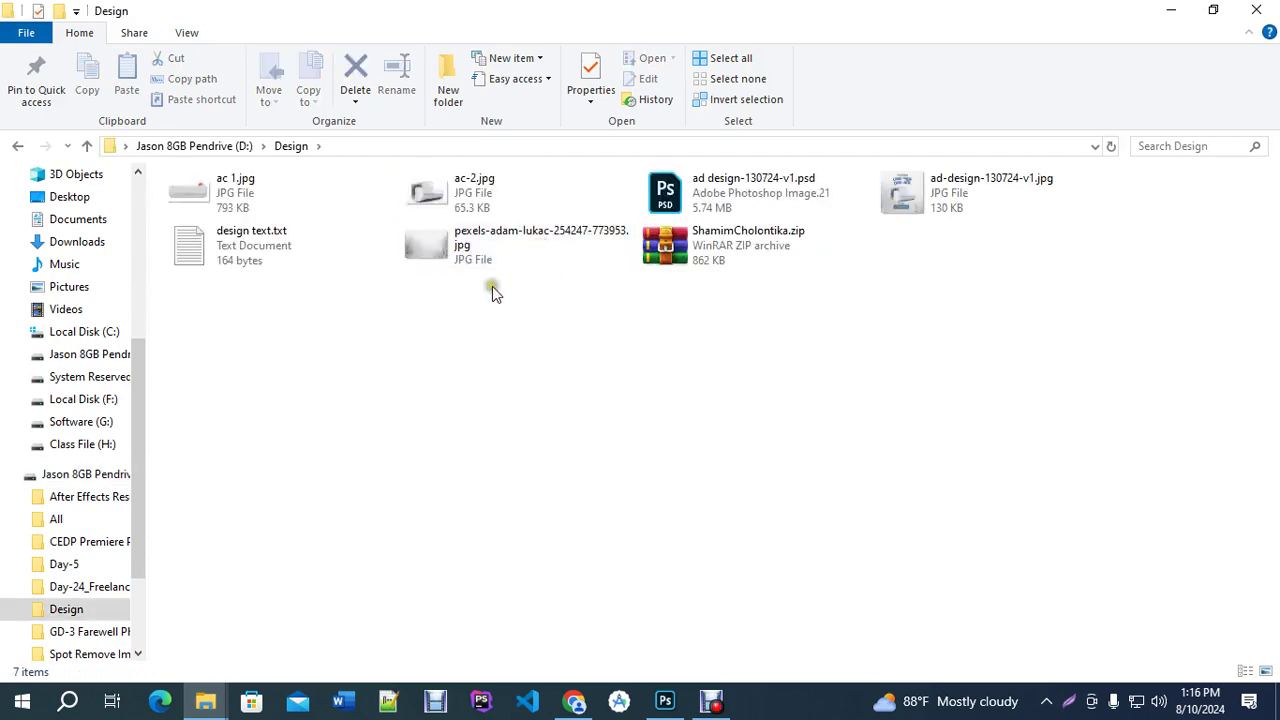
{"action": "left_click", "coordinate": [85, 146]}
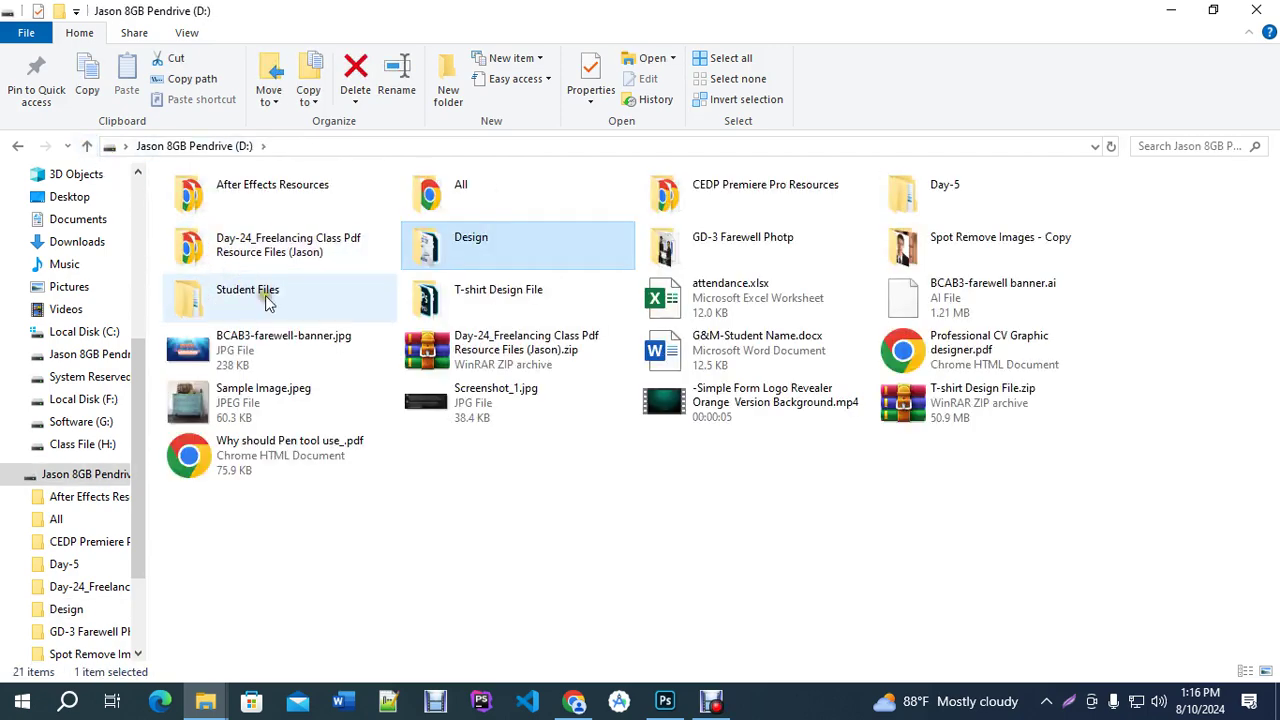
Check the Color Correction and Product Manipulation folders inside Student Files, and open the Bg Remove folder.
{"action": "double_click", "coordinate": [266, 305]}
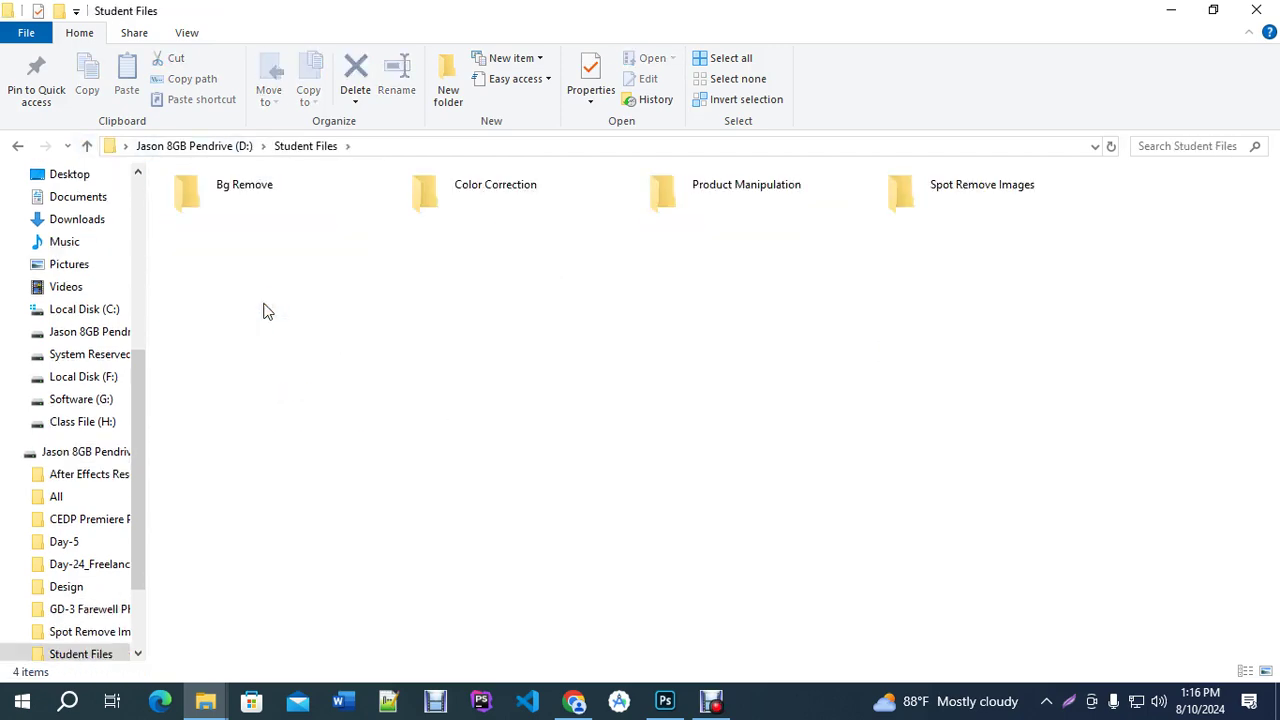
{"action": "double_click", "coordinate": [512, 198]}
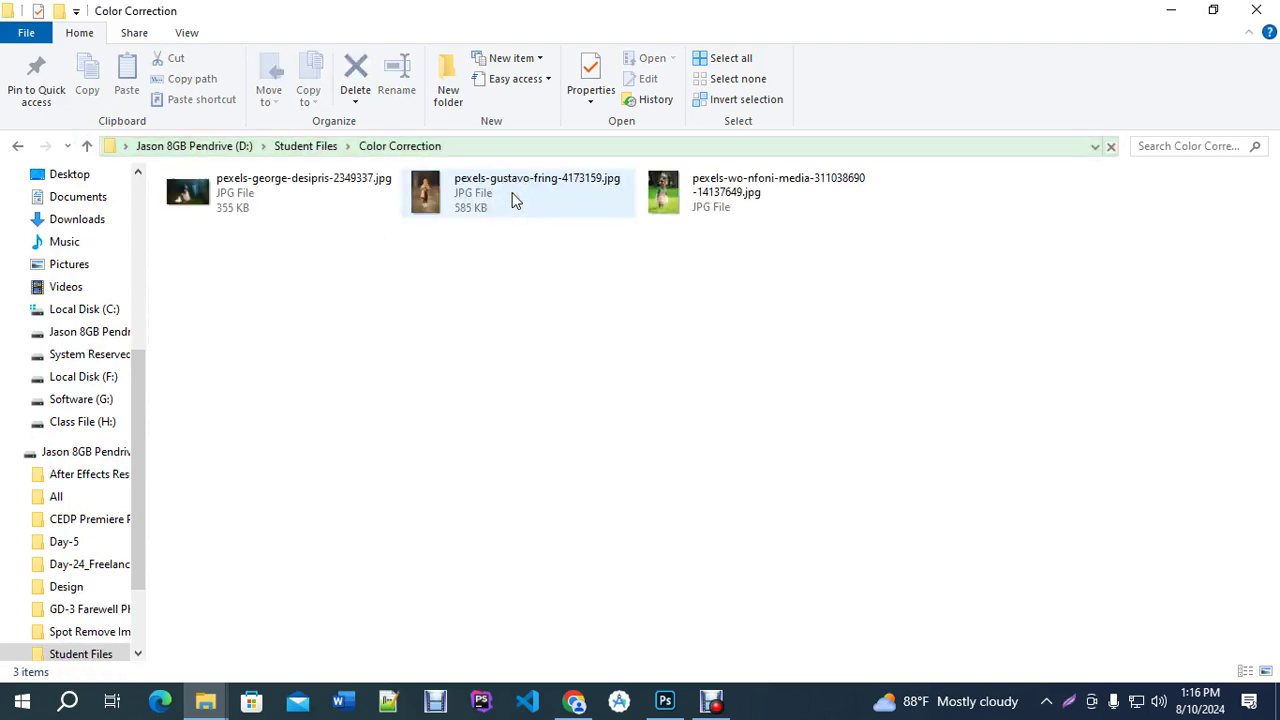
{"action": "left_click", "coordinate": [89, 147]}
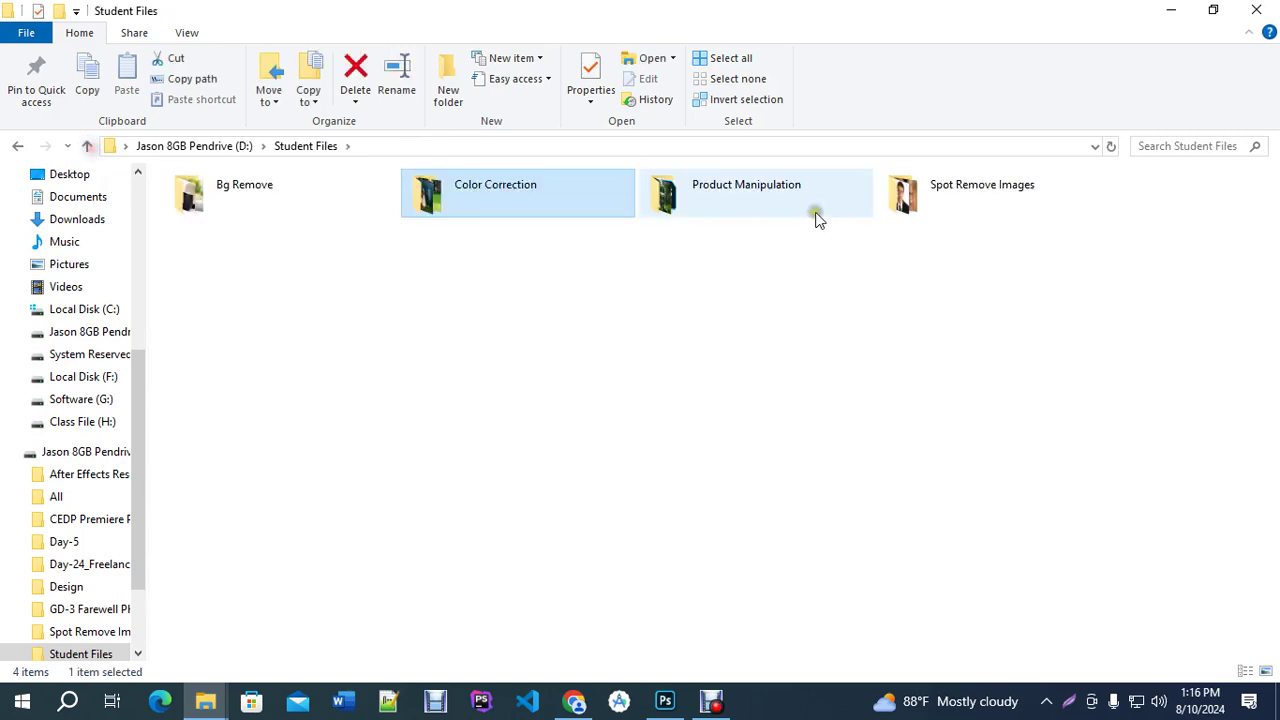
{"action": "double_click", "coordinate": [794, 200]}
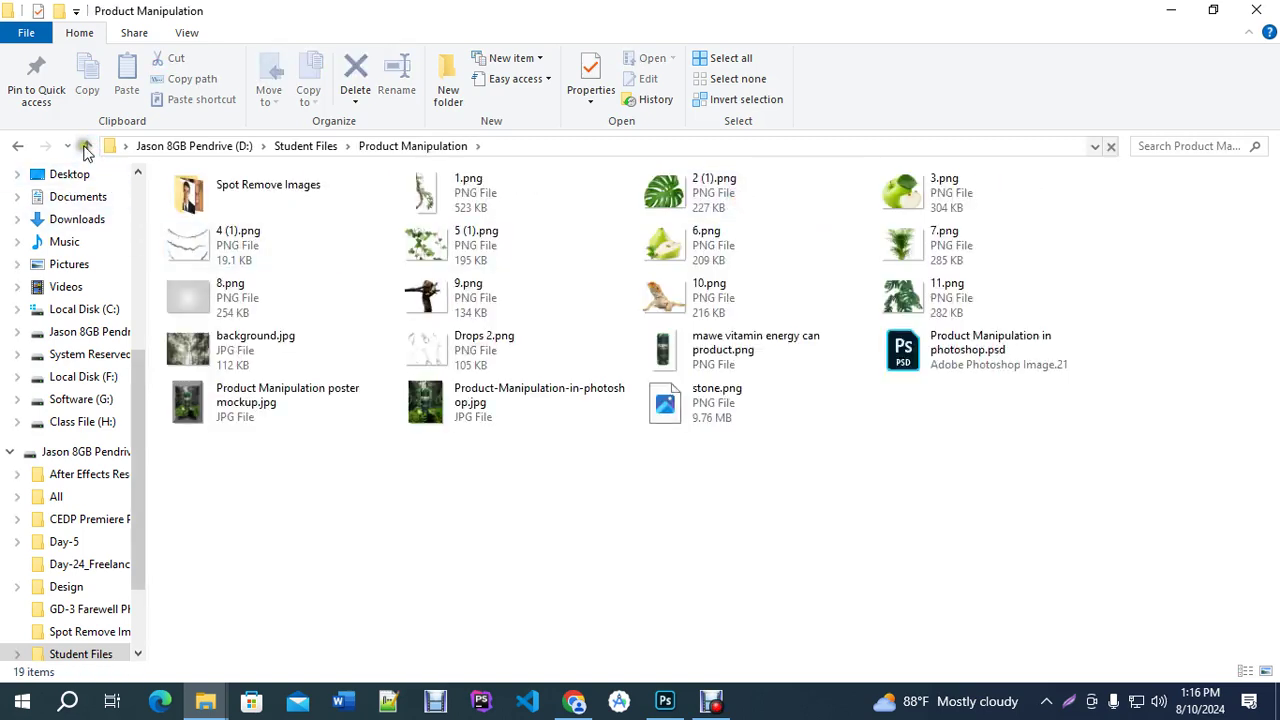
{"action": "left_click", "coordinate": [86, 147]}
{"action": "double_click", "coordinate": [203, 206]}
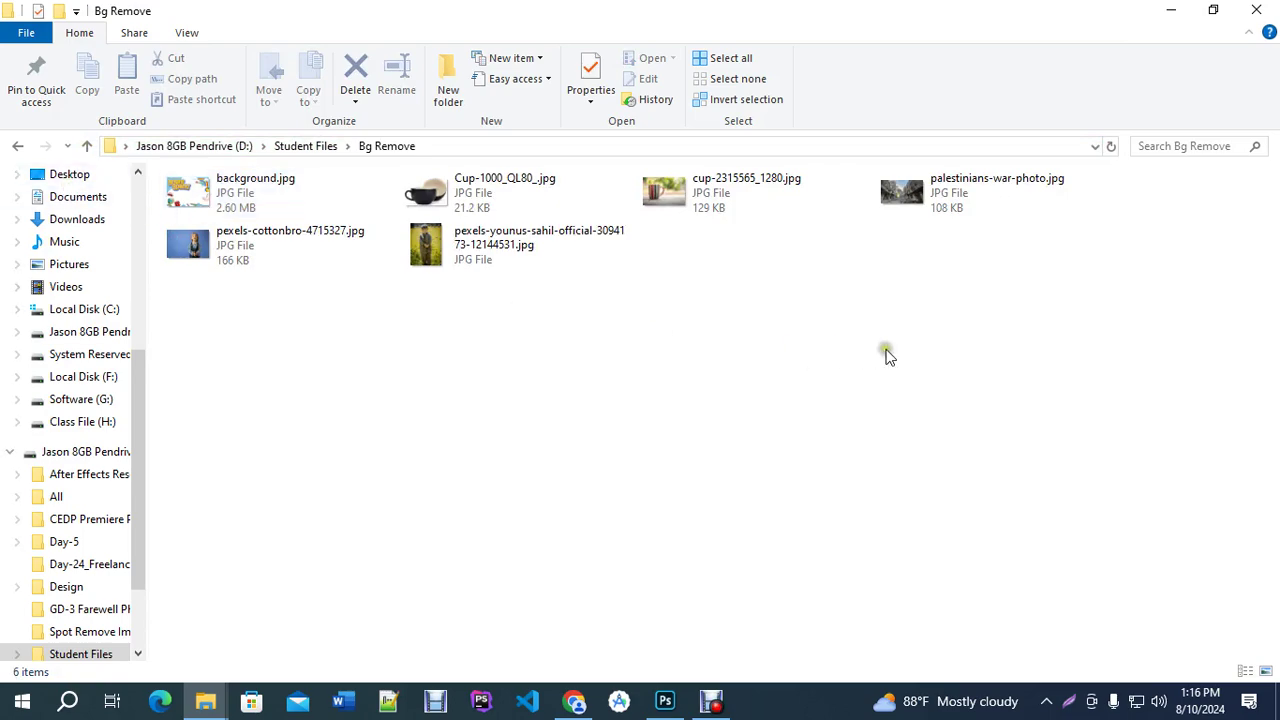
Open palestinians-war-photo.jpg and the photo of the boy in the field from Bg Remove as separate Photoshop documents.
{"action": "left_click_drag", "start_coordinate": [918, 210], "coordinate": [362, 14]}
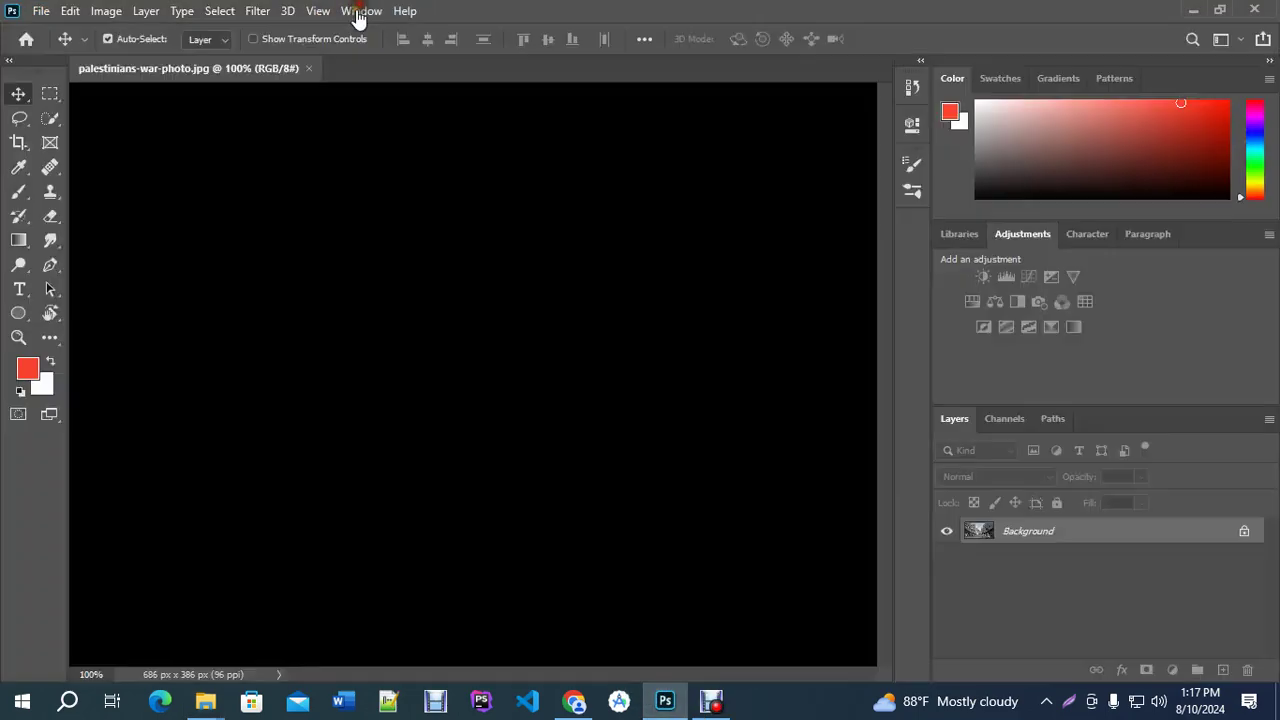
{"action": "scroll", "coordinate": [500, 425], "scroll_direction": "up", "scroll_amount": 1}
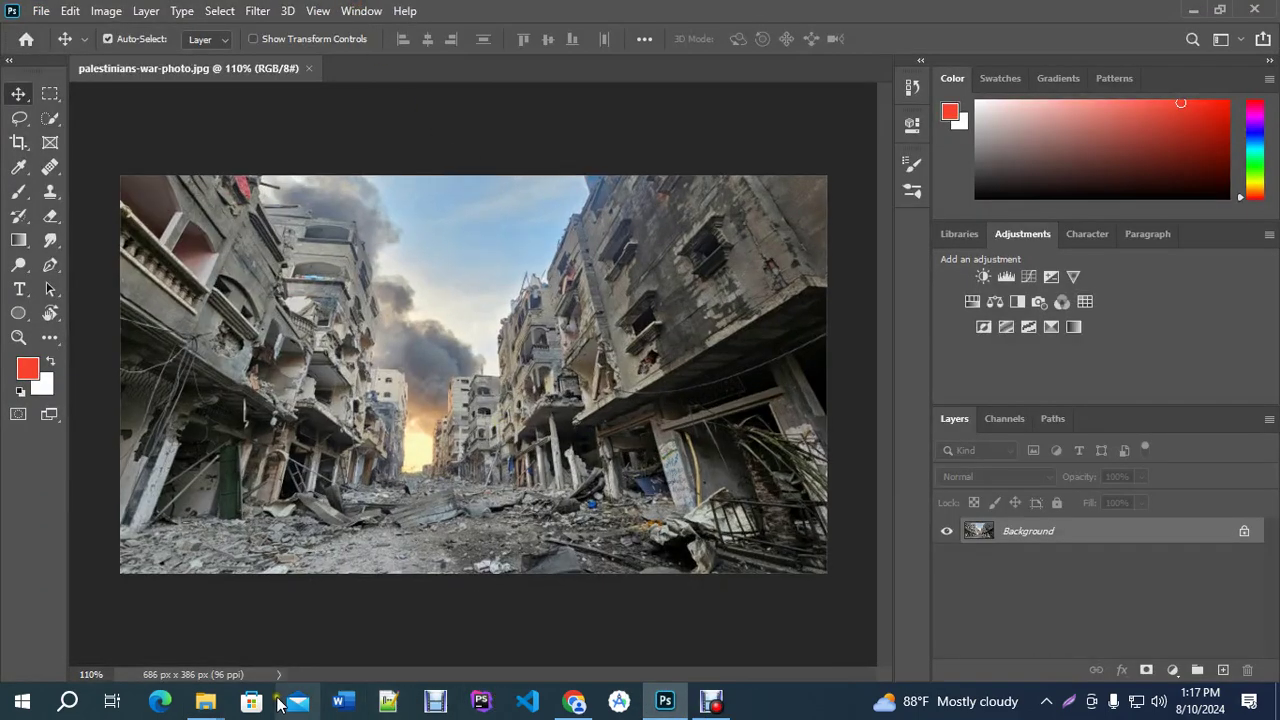
{"action": "mouse_move", "coordinate": [205, 701]}
{"action": "left_click", "coordinate": [284, 606]}
{"action": "left_click_drag", "start_coordinate": [426, 245], "coordinate": [365, 45]}
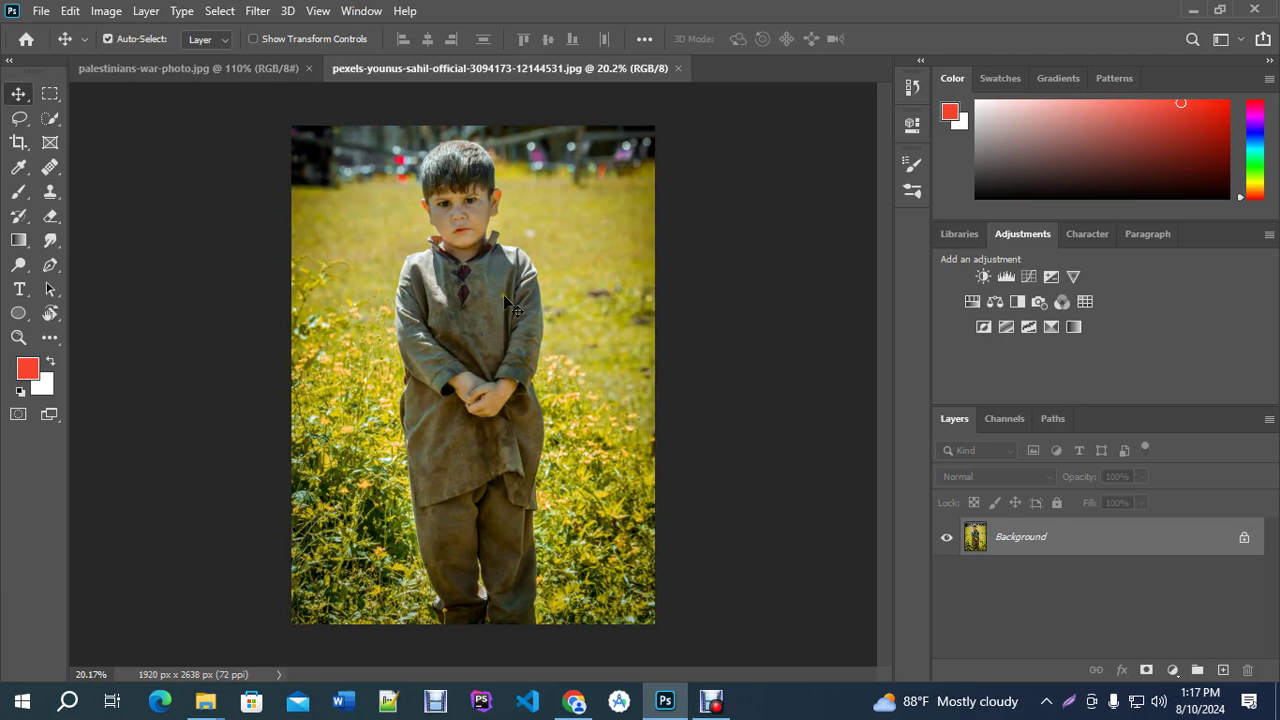
Select the boy with Select Subject, copy him, and paste him into palestinians-war-photo.jpg.
{"action": "left_click", "coordinate": [50, 118]}
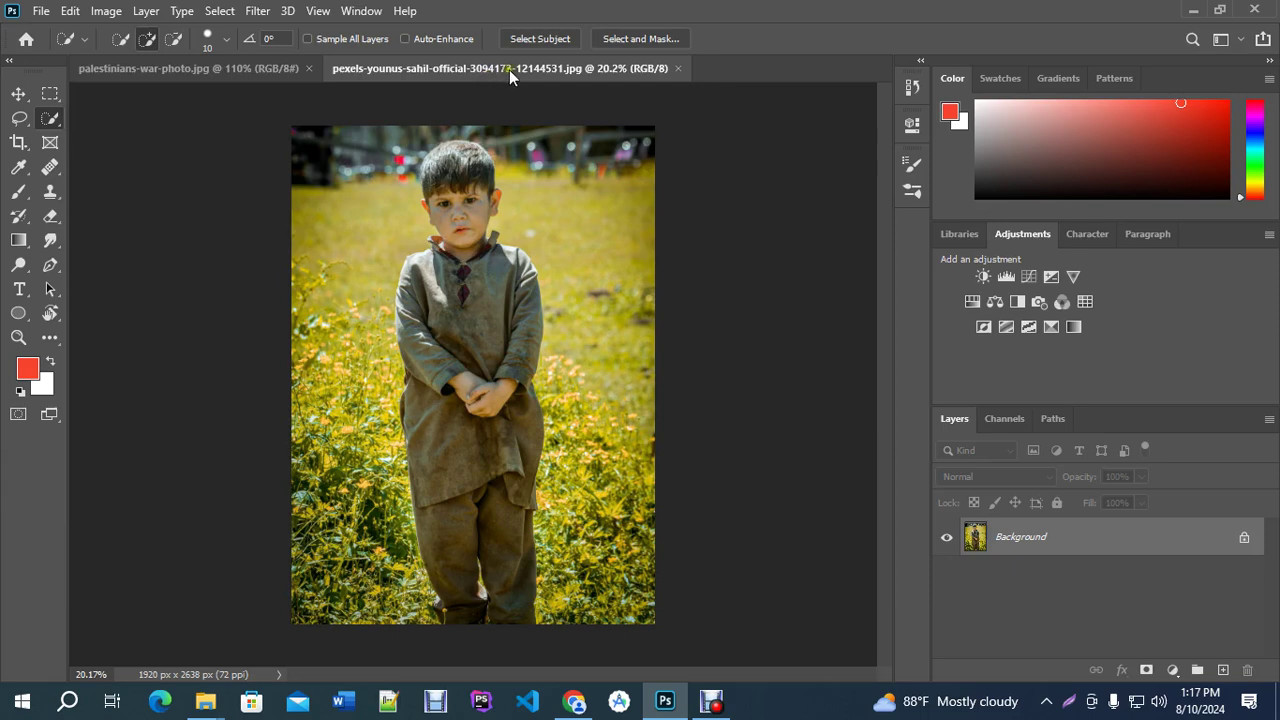
{"action": "left_click", "coordinate": [530, 38]}
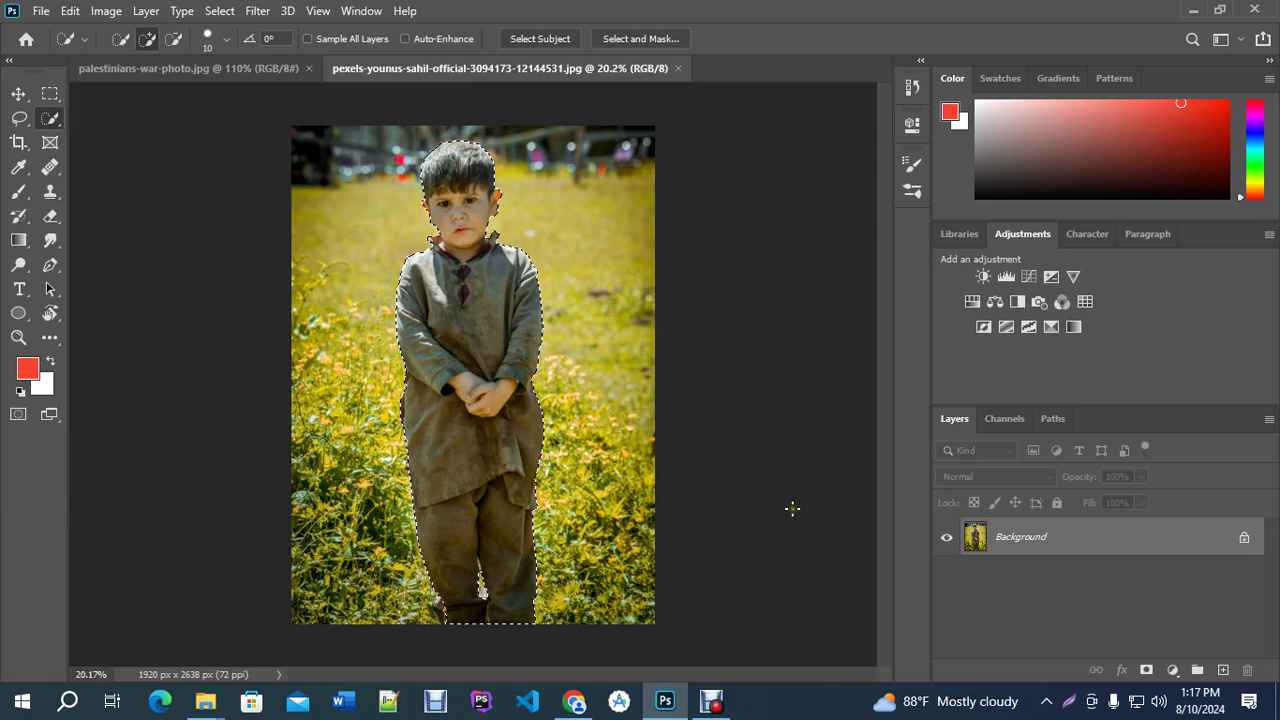
{"action": "left_click", "coordinate": [265, 69]}
{"action": "key", "text": "ctrl+v"}
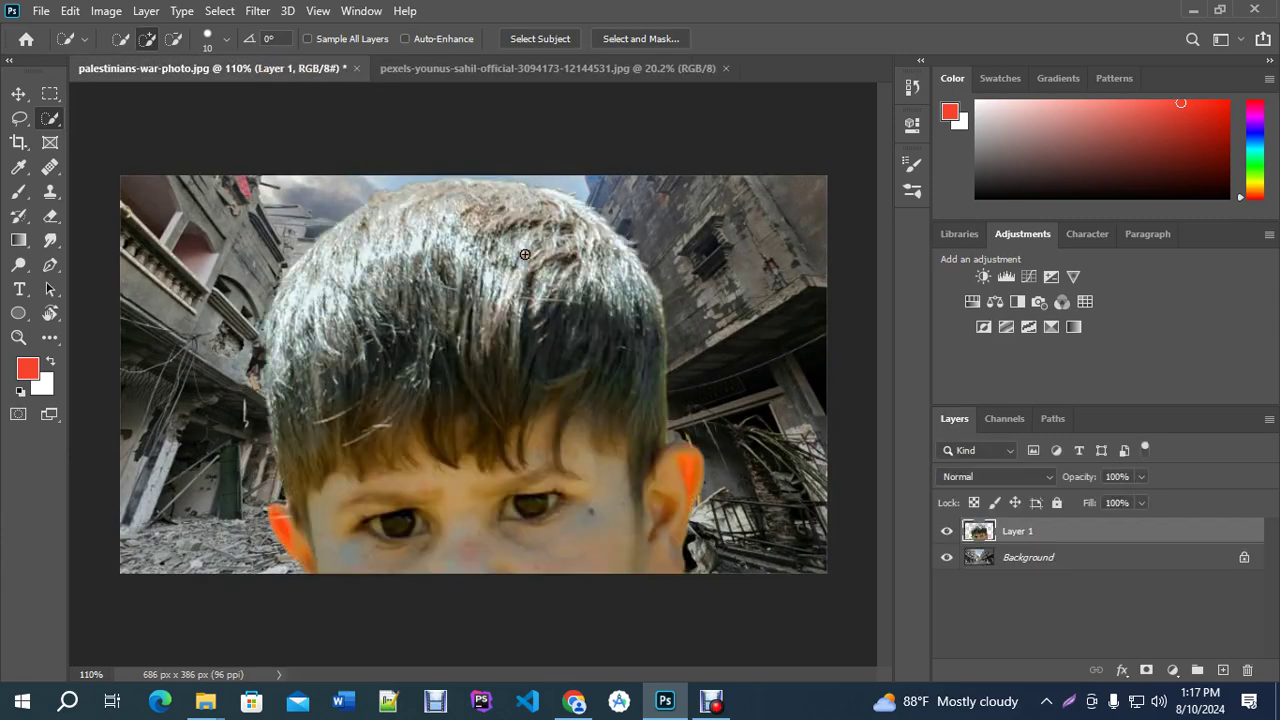
Scale the pasted boy down with Free Transform and stand him in the rubble street, slightly left of the image's center.
{"action": "left_click", "coordinate": [18, 93]}
{"action": "key", "text": "ctrl+minus"}
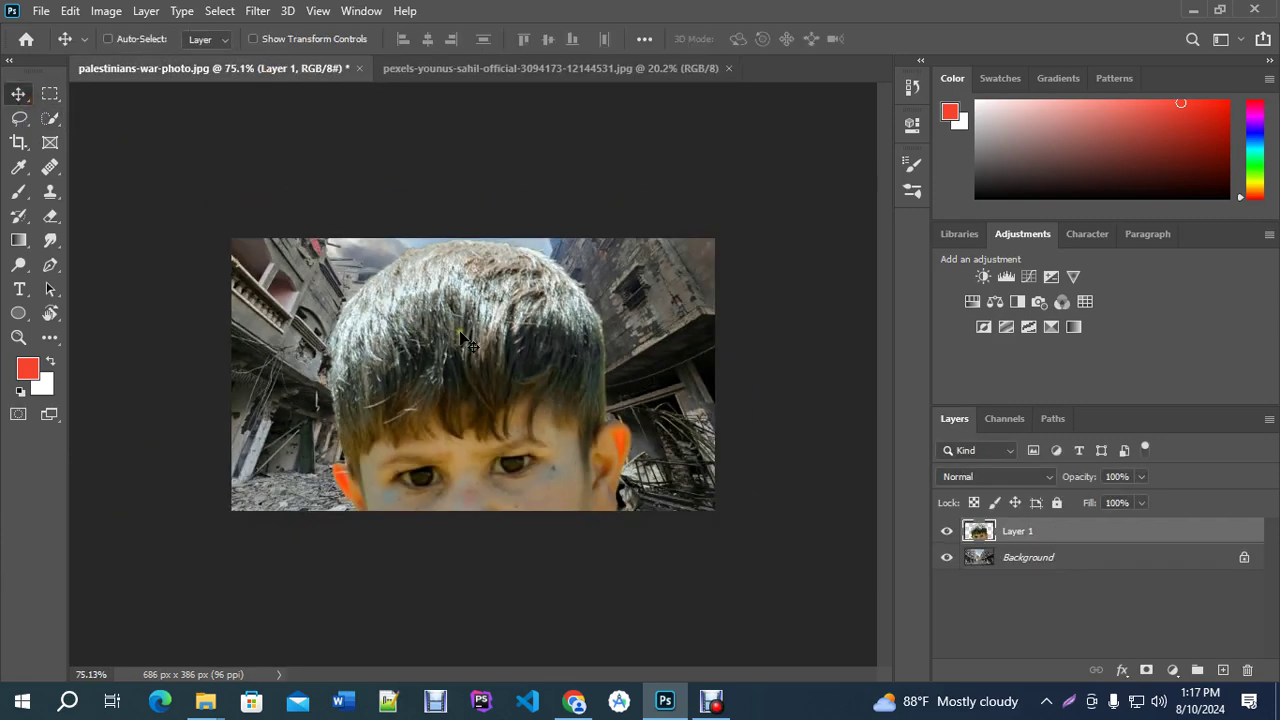
{"action": "key", "text": "ctrl+t"}
{"action": "left_click_drag", "start_coordinate": [790, 239], "coordinate": [684, 581]}
{"action": "left_click_drag", "start_coordinate": [563, 607], "coordinate": [578, 222]}
{"action": "left_click_drag", "start_coordinate": [472, 194], "coordinate": [472, 426]}
{"action": "left_click_drag", "start_coordinate": [481, 495], "coordinate": [454, 390]}
{"action": "left_click_drag", "start_coordinate": [475, 338], "coordinate": [520, 272]}
{"action": "key", "text": "Return"}
Shift the boy slightly to the right in the street, checking how he blends with the ruined buildings.
{"action": "scroll", "coordinate": [530, 300], "scroll_direction": "up", "scroll_amount": 3}
{"action": "scroll", "coordinate": [539, 333], "scroll_direction": "down", "scroll_amount": 2}
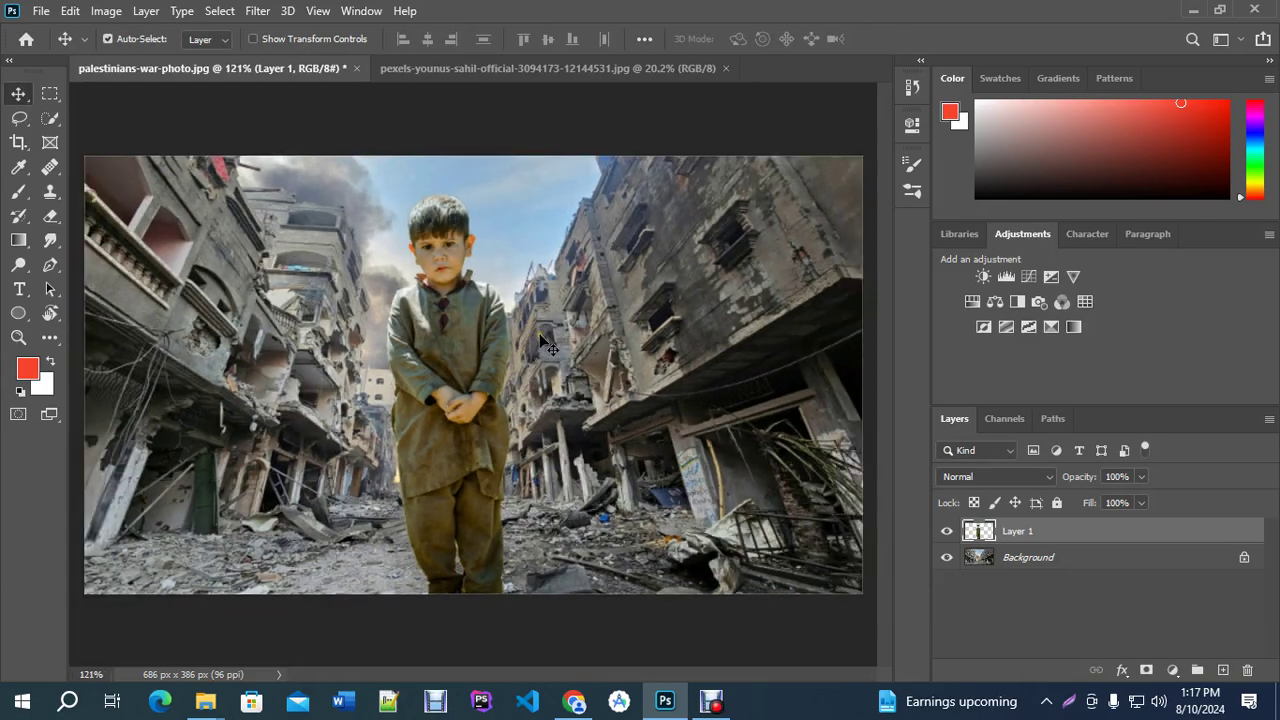
{"action": "left_click_drag", "start_coordinate": [462, 337], "coordinate": [474, 345]}
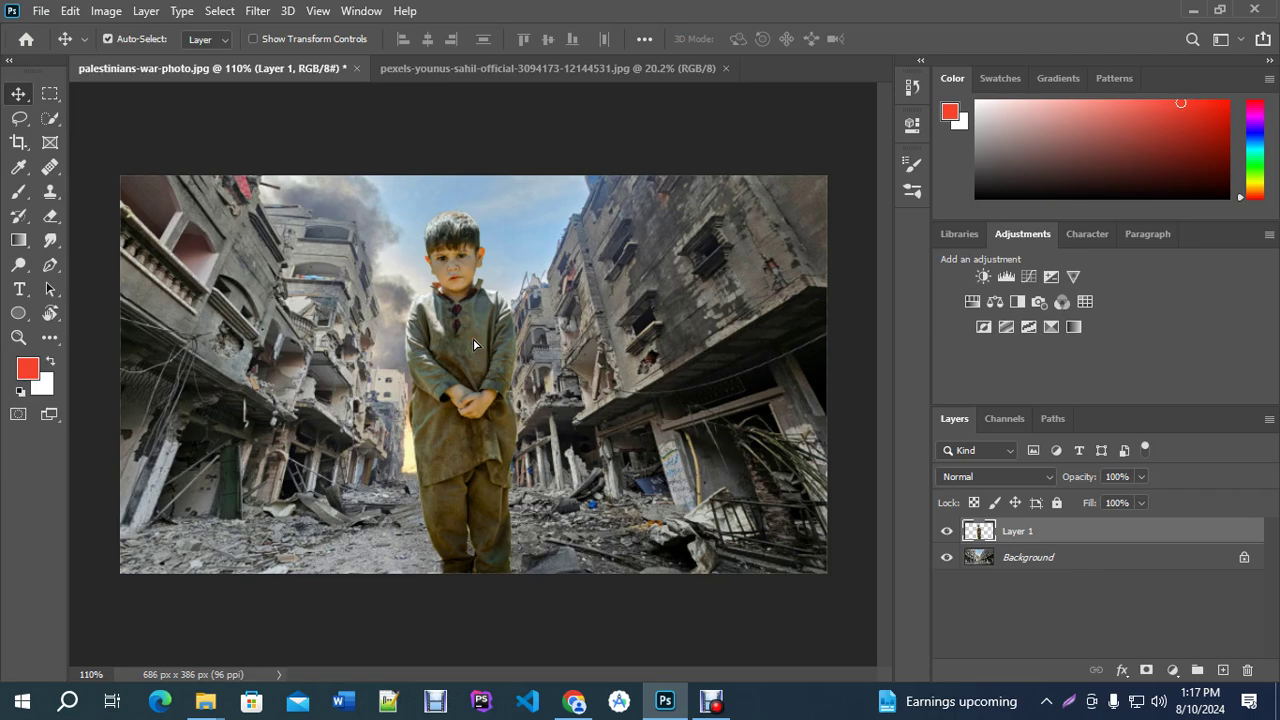
{"action": "scroll", "coordinate": [478, 340], "scroll_direction": "up", "scroll_amount": 3}
{"action": "scroll", "coordinate": [540, 330], "scroll_direction": "down", "scroll_amount": 3}
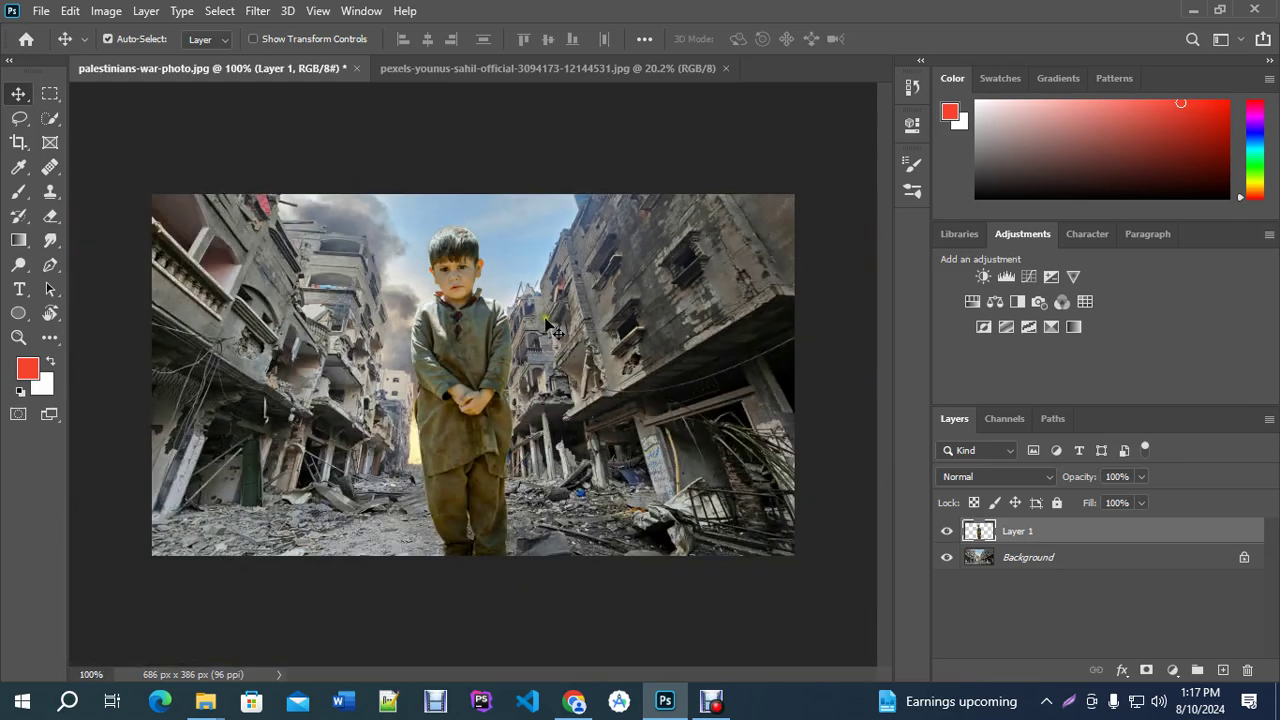
Move the boy slightly to the left in the rubble street.
{"action": "scroll", "coordinate": [528, 347], "scroll_direction": "up", "scroll_amount": 2}
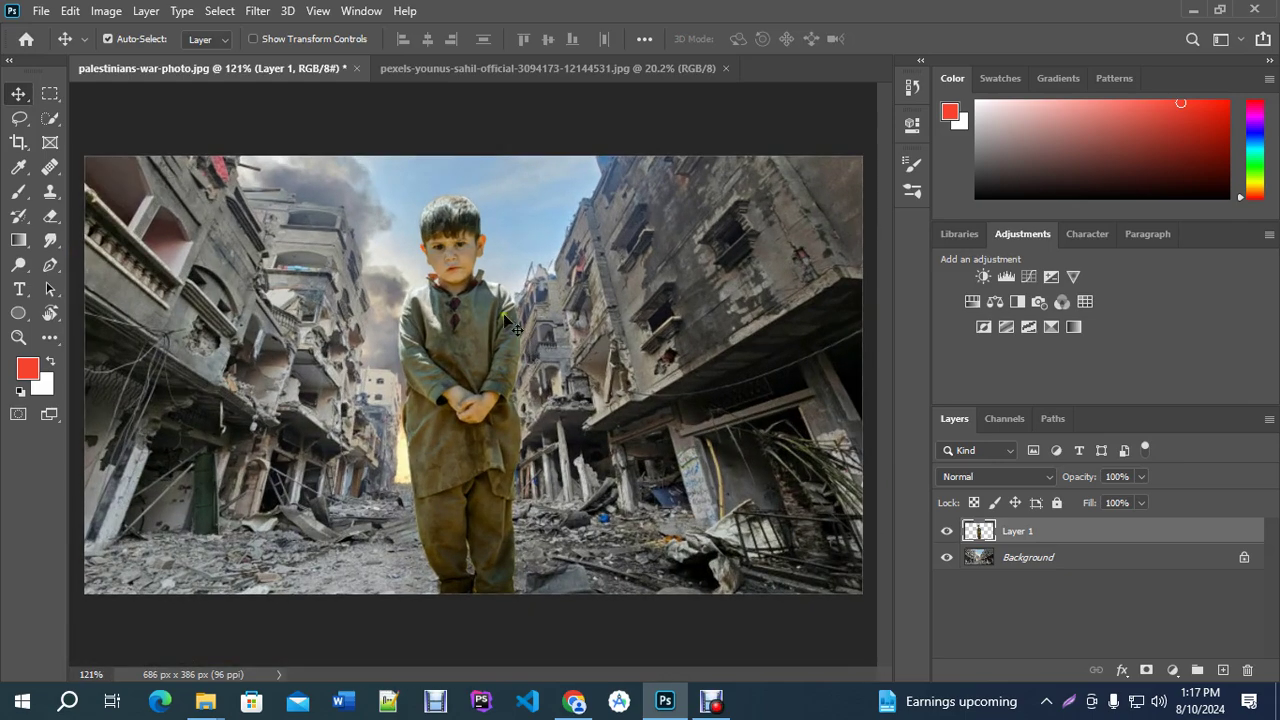
{"action": "left_click_drag", "start_coordinate": [487, 319], "coordinate": [480, 326]}
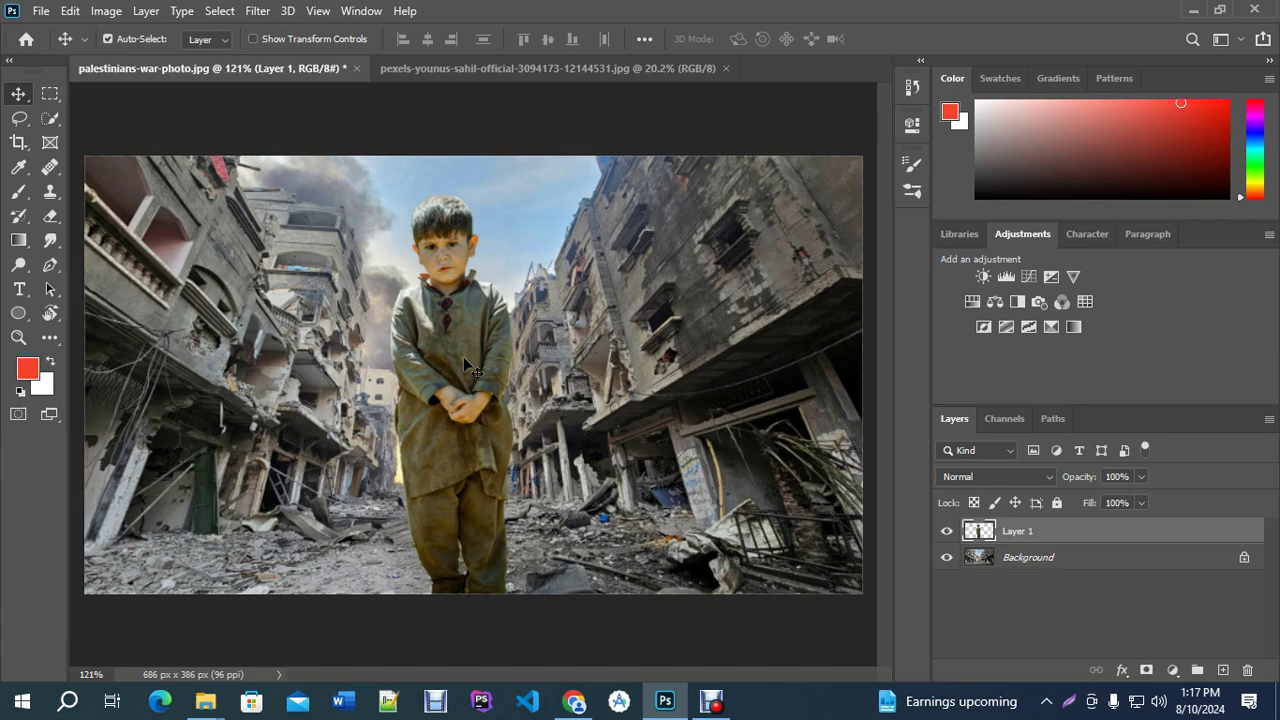
{"action": "left_click", "coordinate": [94, 10]}
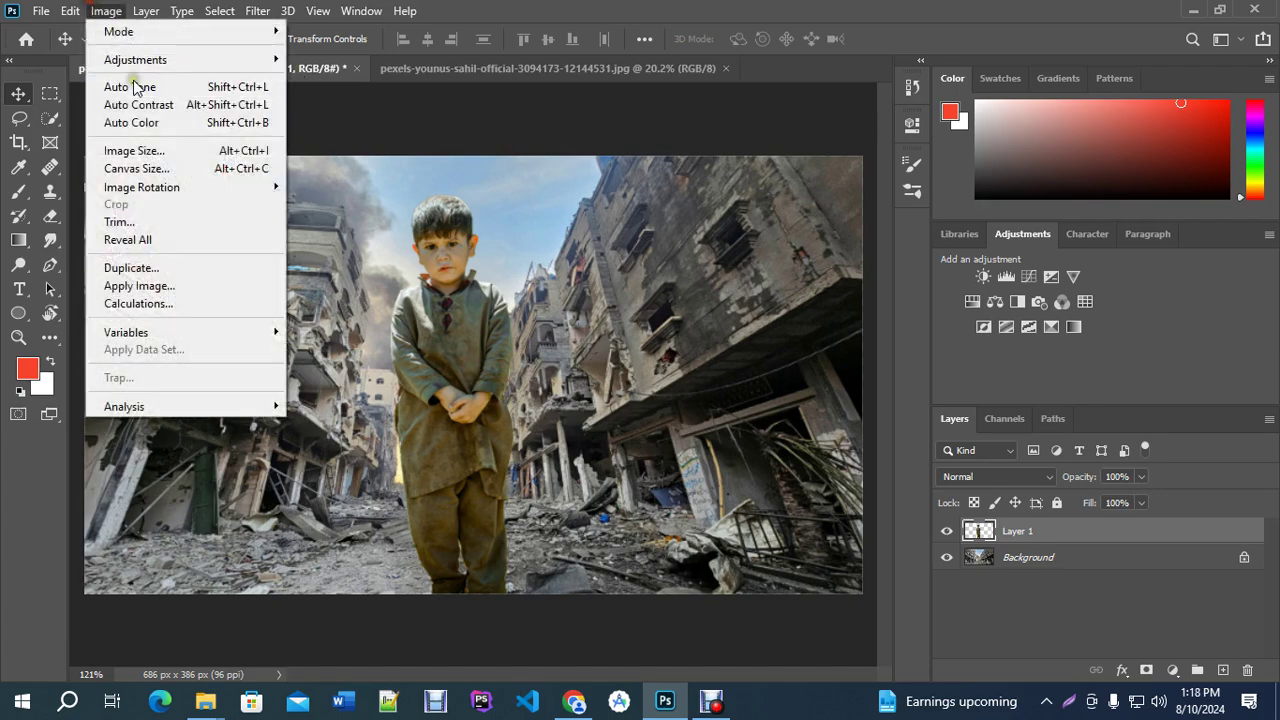
{"action": "mouse_move", "coordinate": [135, 59]}
{"action": "left_click", "coordinate": [440, 222]}
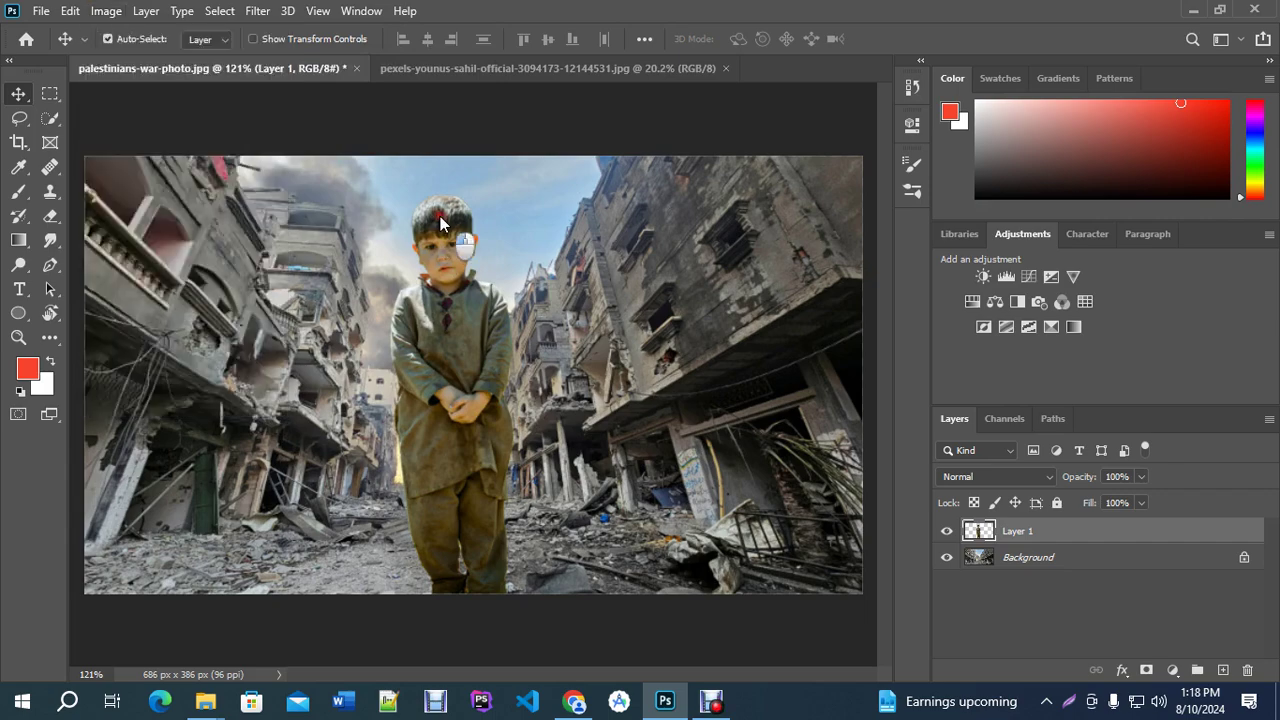
Start Match Color on the boy's layer with palestinians-war-photo.jpg as the source and its Background as the source layer.
{"action": "left_click", "coordinate": [106, 12]}
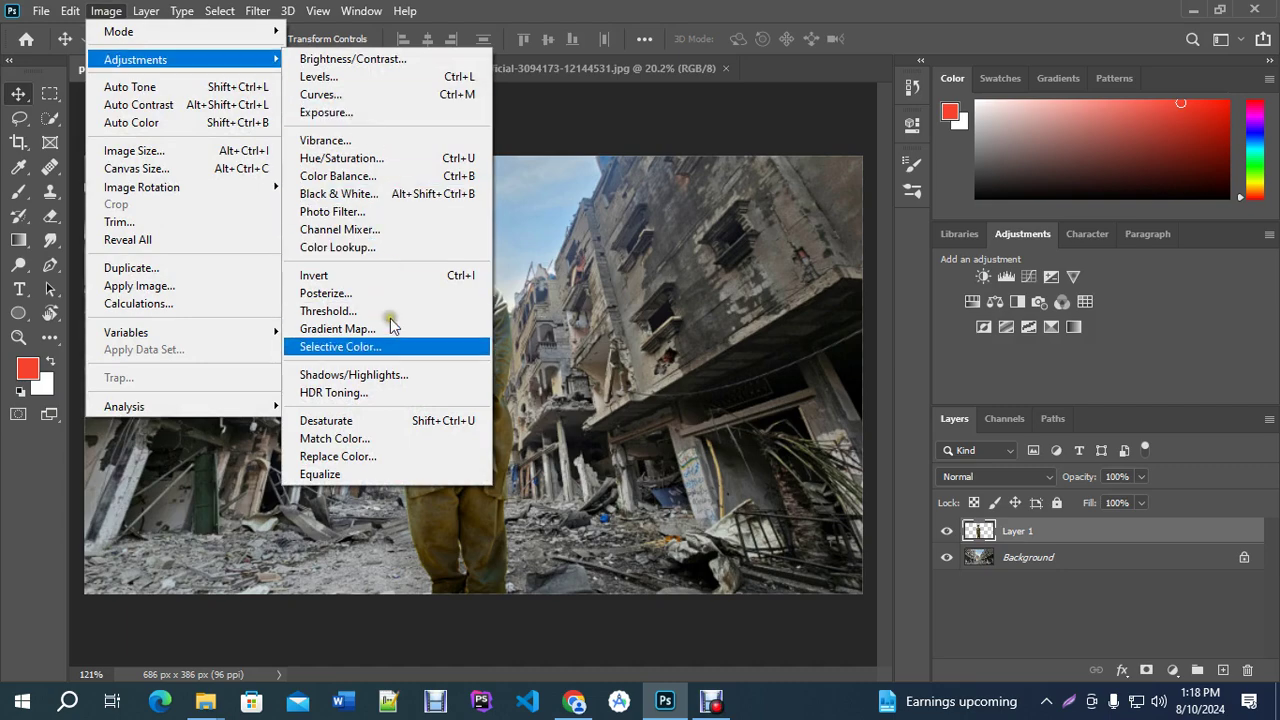
{"action": "left_click", "coordinate": [341, 443]}
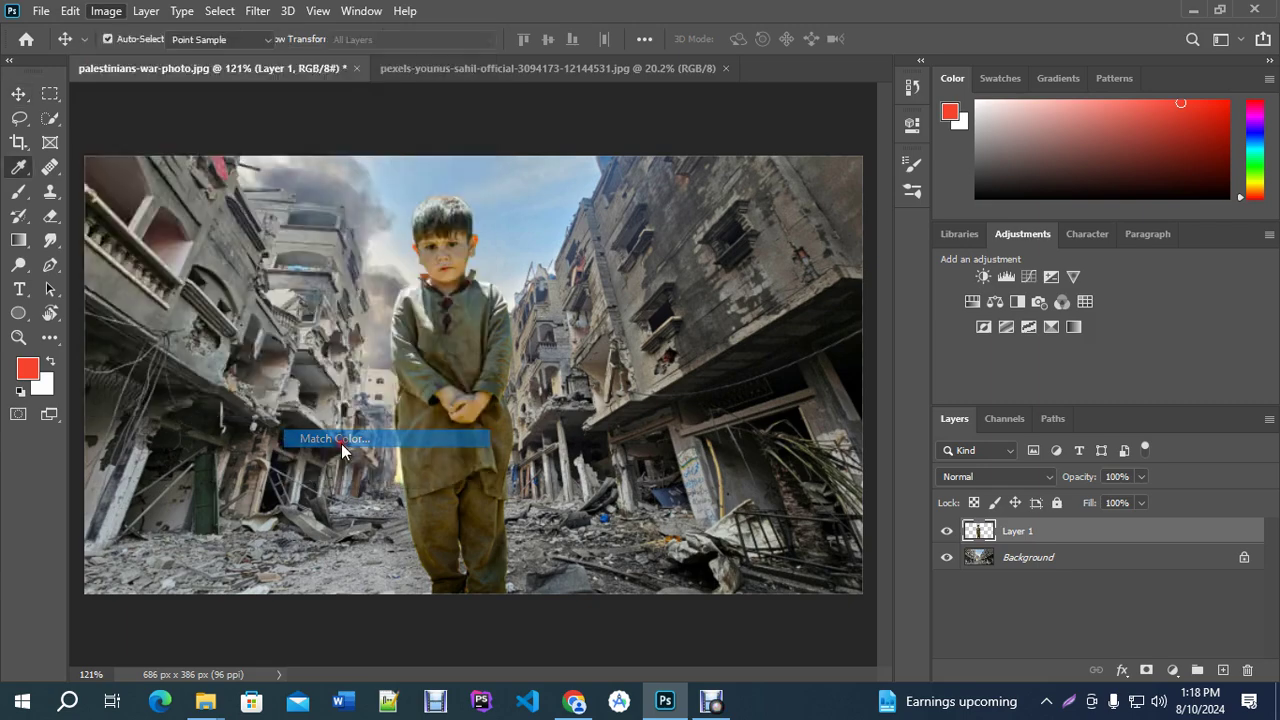
{"action": "left_click_drag", "start_coordinate": [520, 48], "coordinate": [810, 74]}
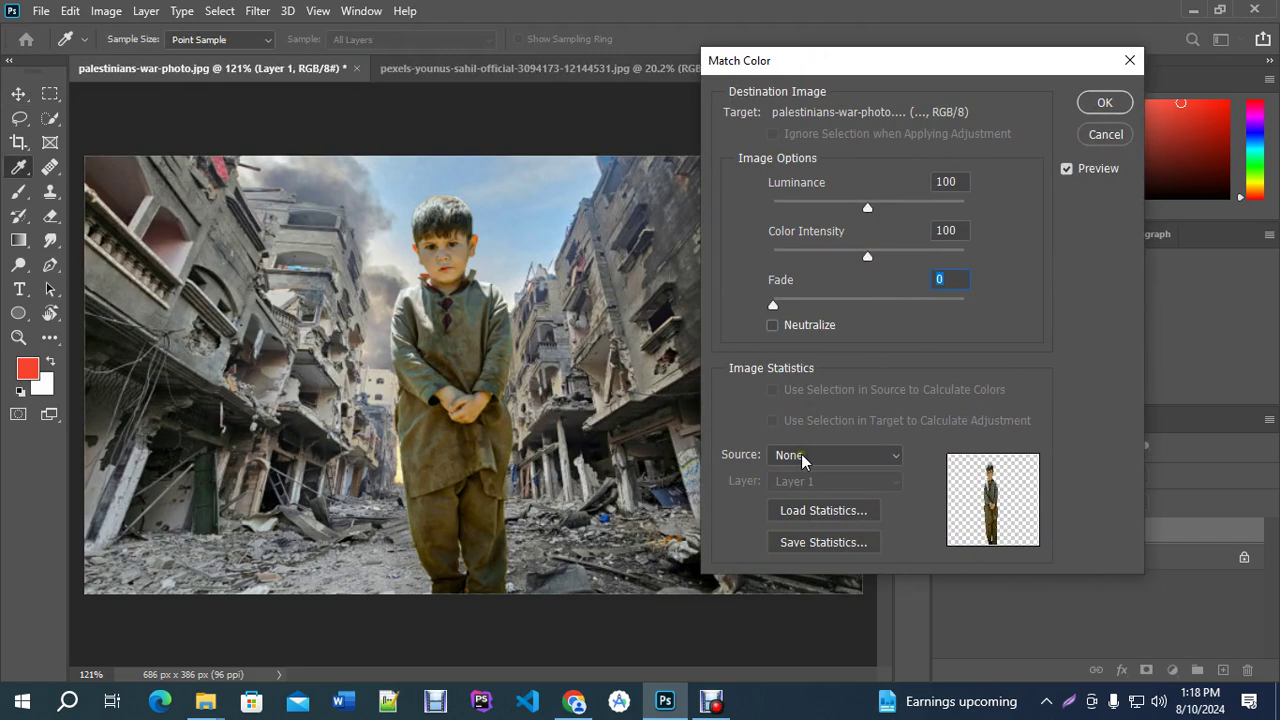
{"action": "left_click", "coordinate": [801, 455]}
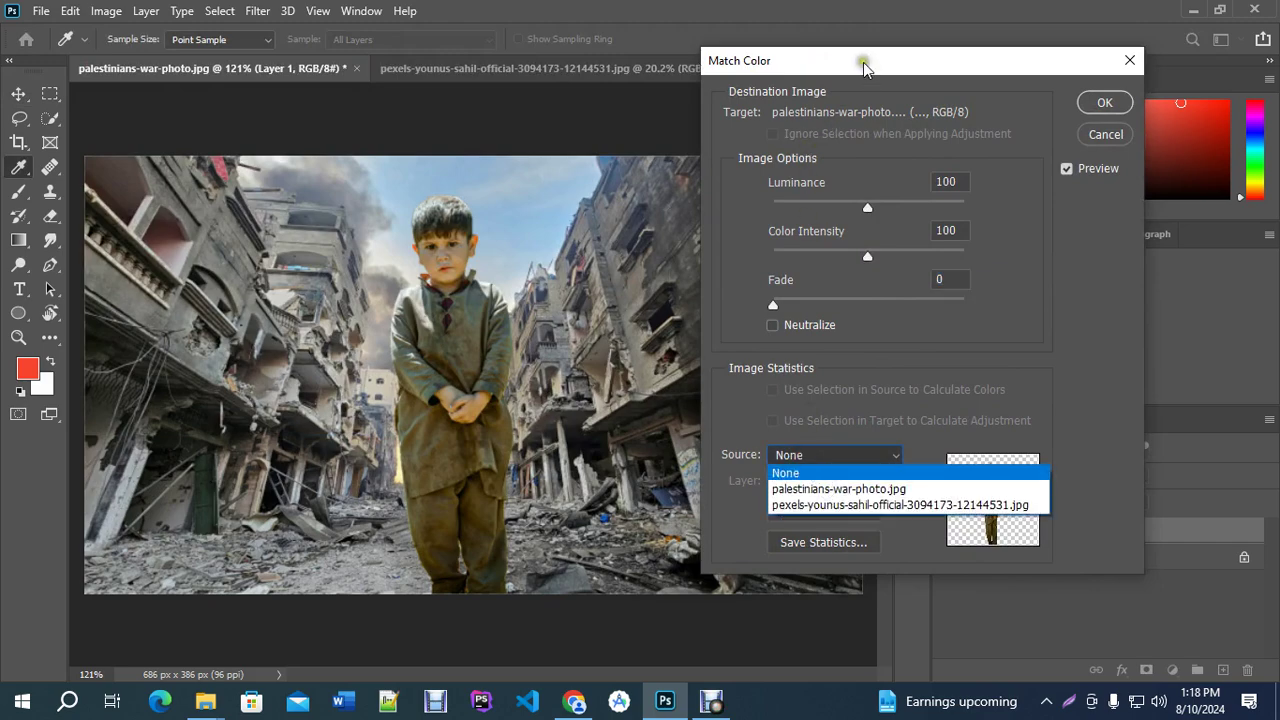
{"action": "left_click", "coordinate": [863, 62]}
{"action": "left_click_drag", "start_coordinate": [823, 58], "coordinate": [511, 62]}
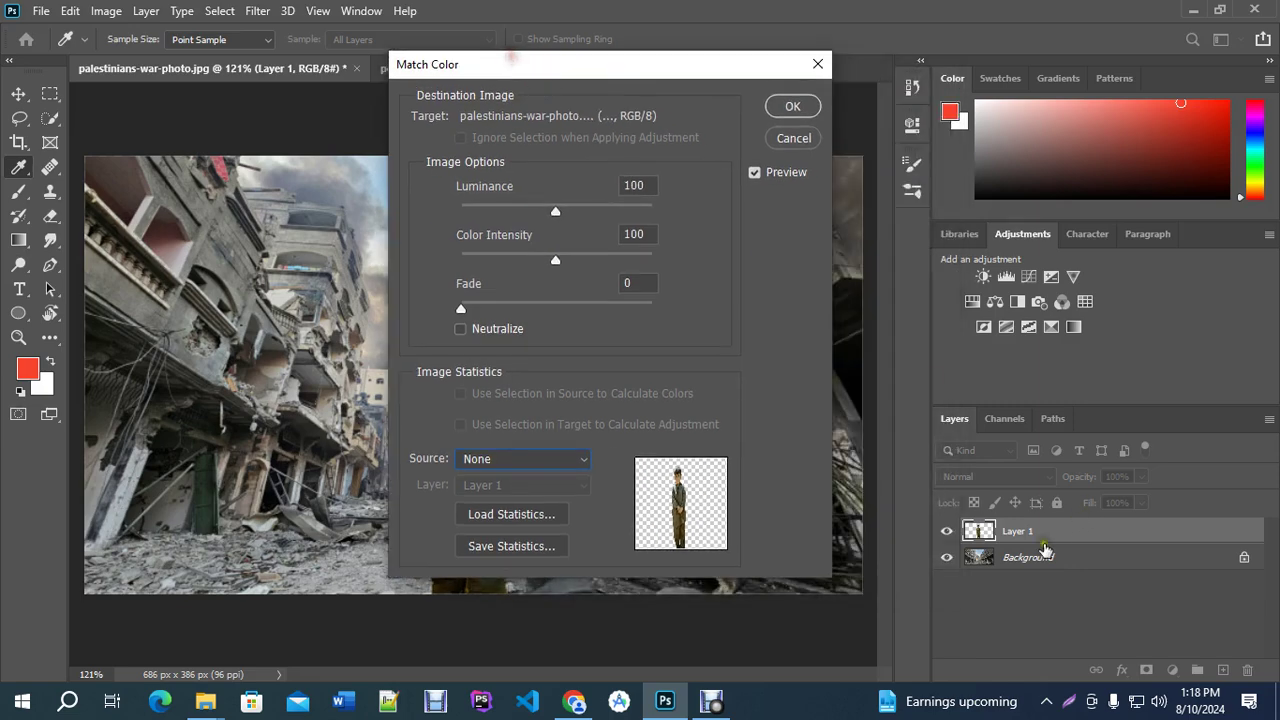
{"action": "left_click_drag", "start_coordinate": [618, 60], "coordinate": [800, 46]}
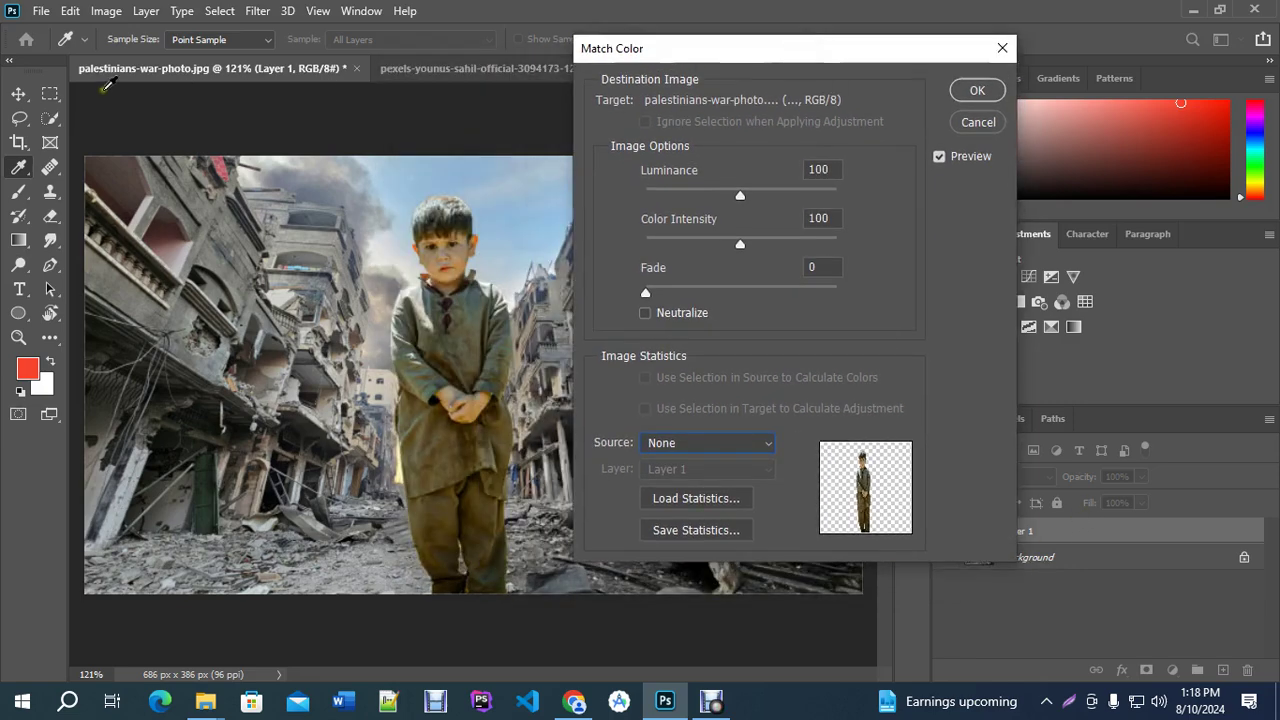
{"action": "left_click", "coordinate": [697, 446]}
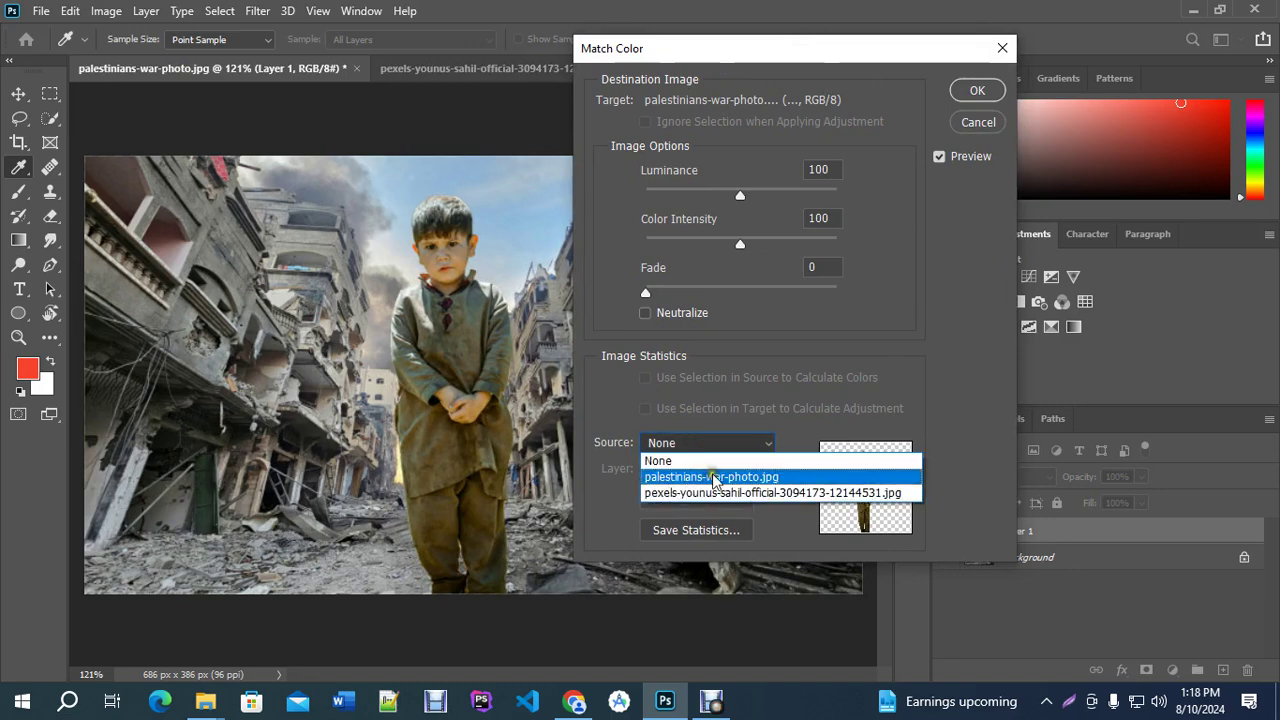
{"action": "left_click", "coordinate": [716, 478]}
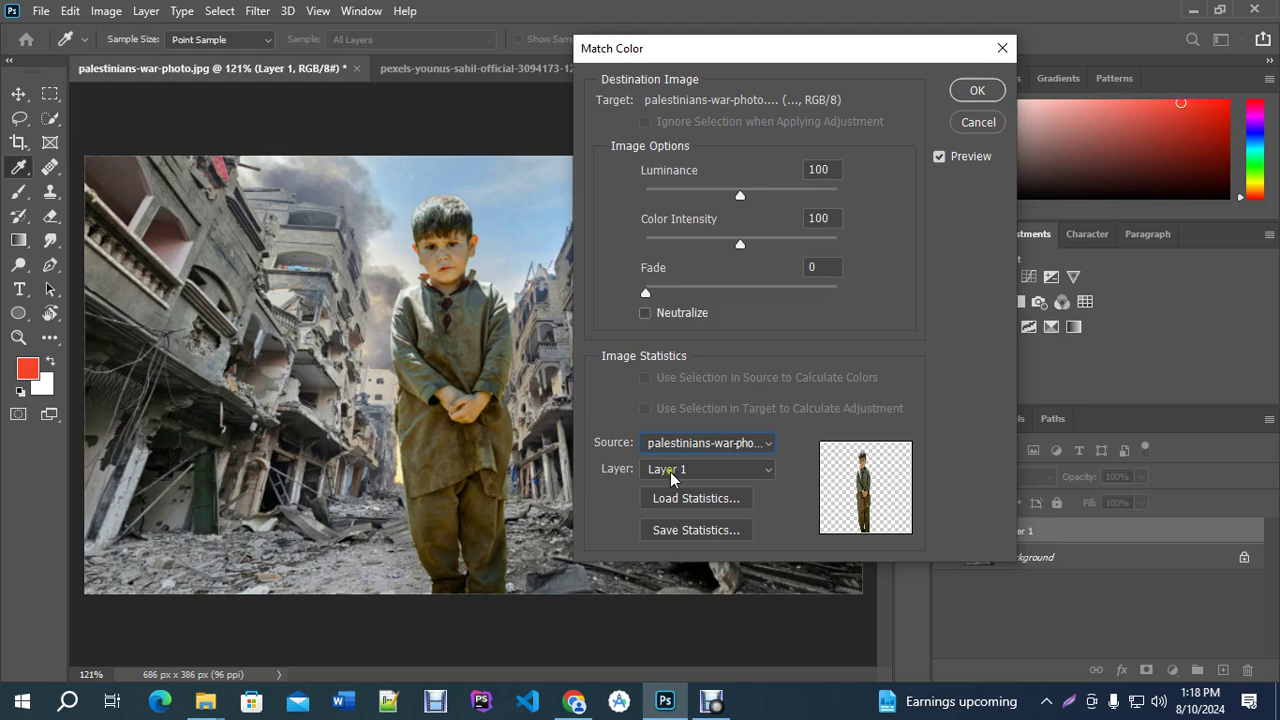
{"action": "left_click", "coordinate": [667, 470]}
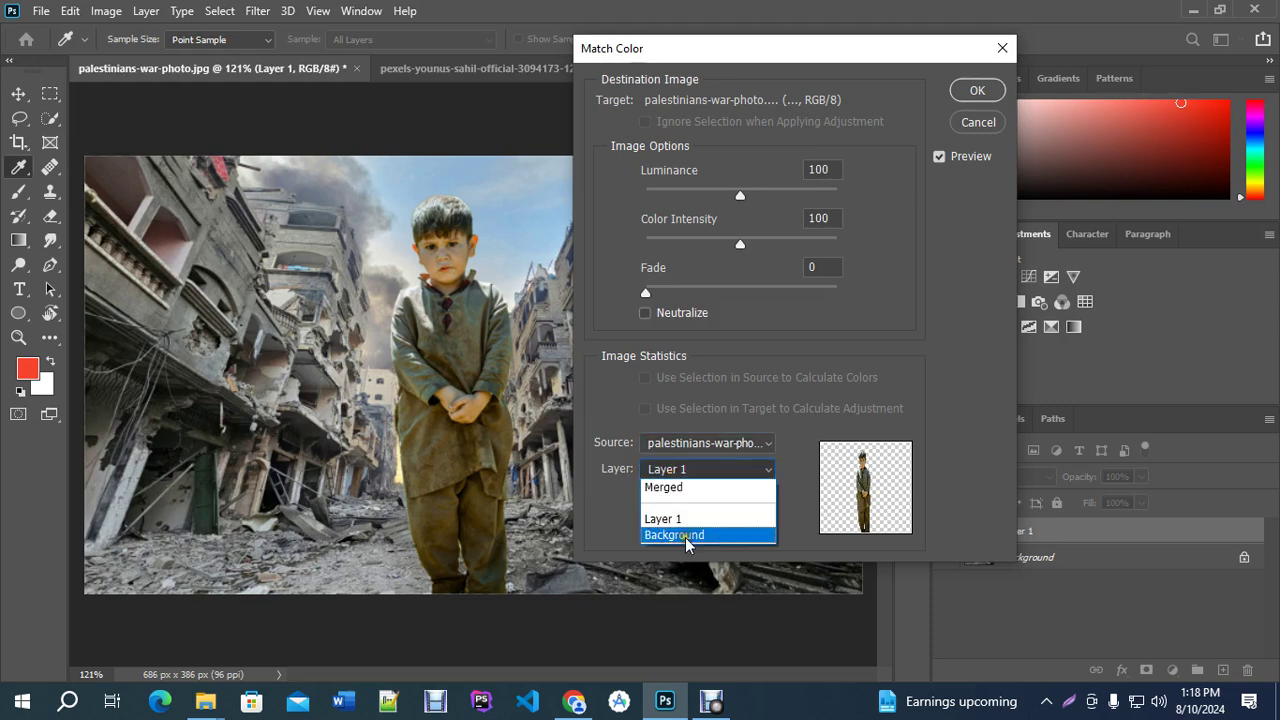
{"action": "left_click", "coordinate": [686, 536]}
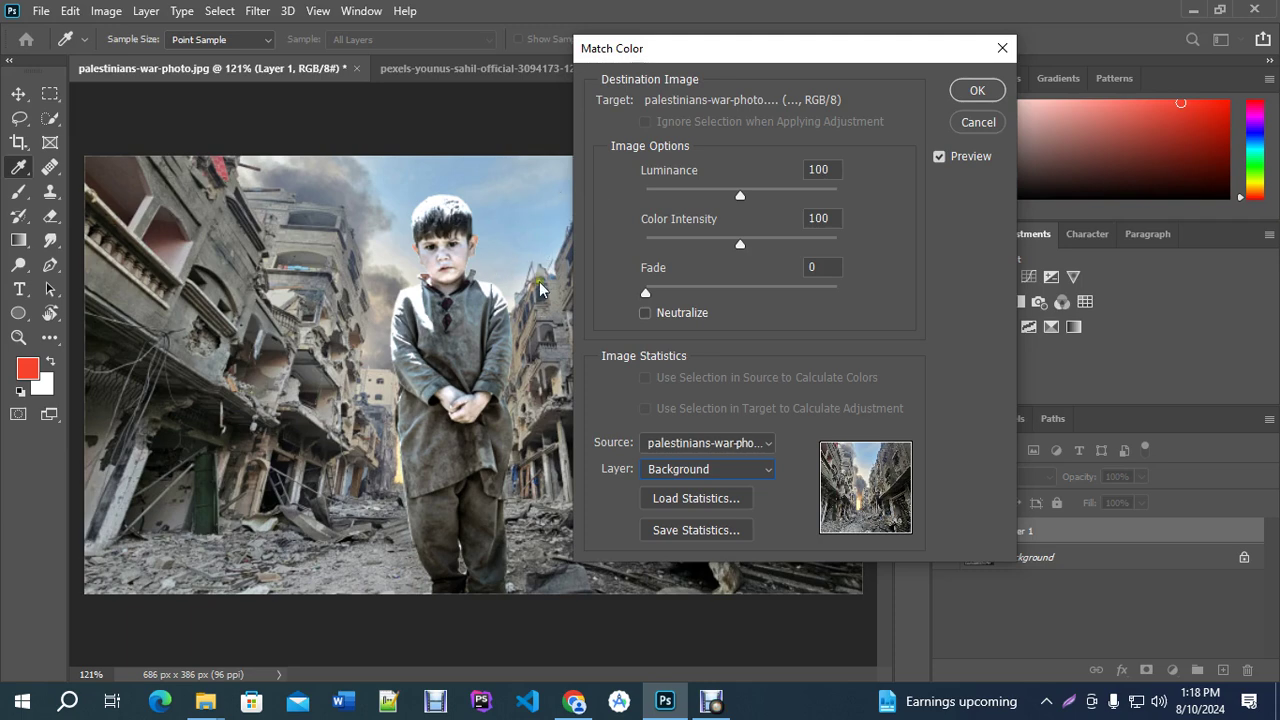
Set the Match Color fade to 40, luminance to 85 and color intensity to 75, apply it, and inspect the boy.
{"action": "left_click_drag", "start_coordinate": [647, 291], "coordinate": [732, 287]}
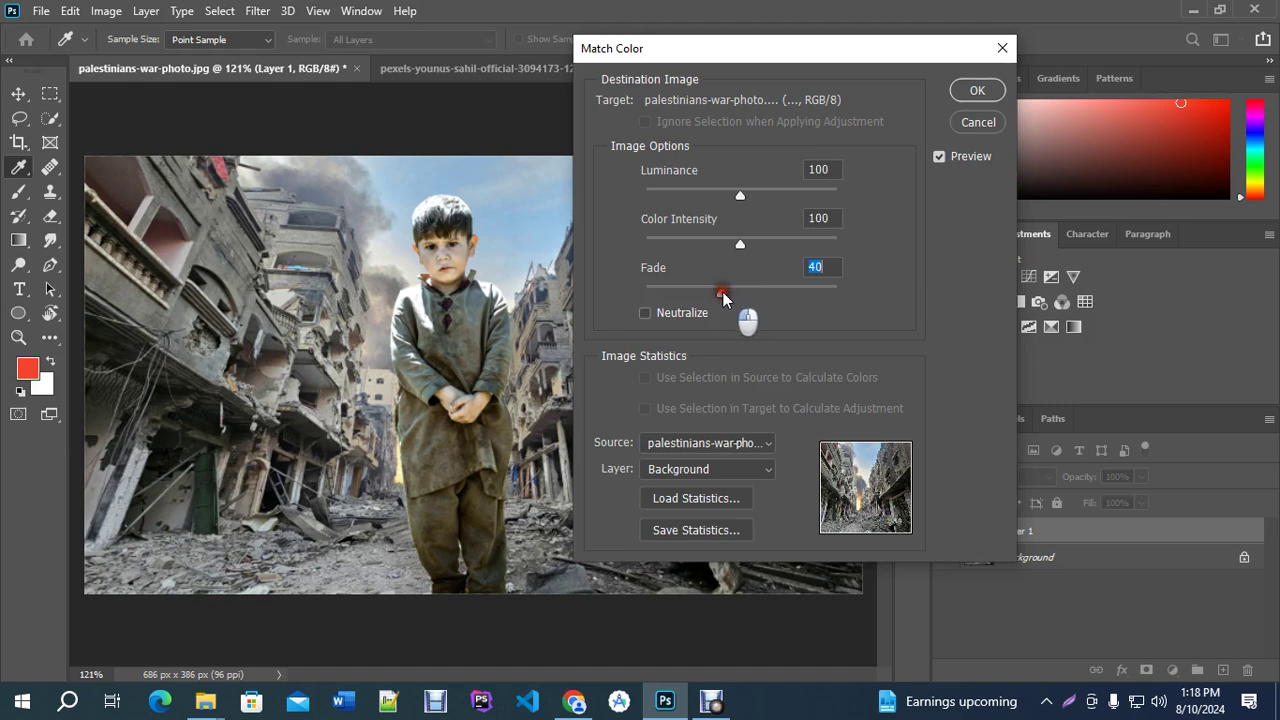
{"action": "left_click_drag", "start_coordinate": [724, 298], "coordinate": [722, 296]}
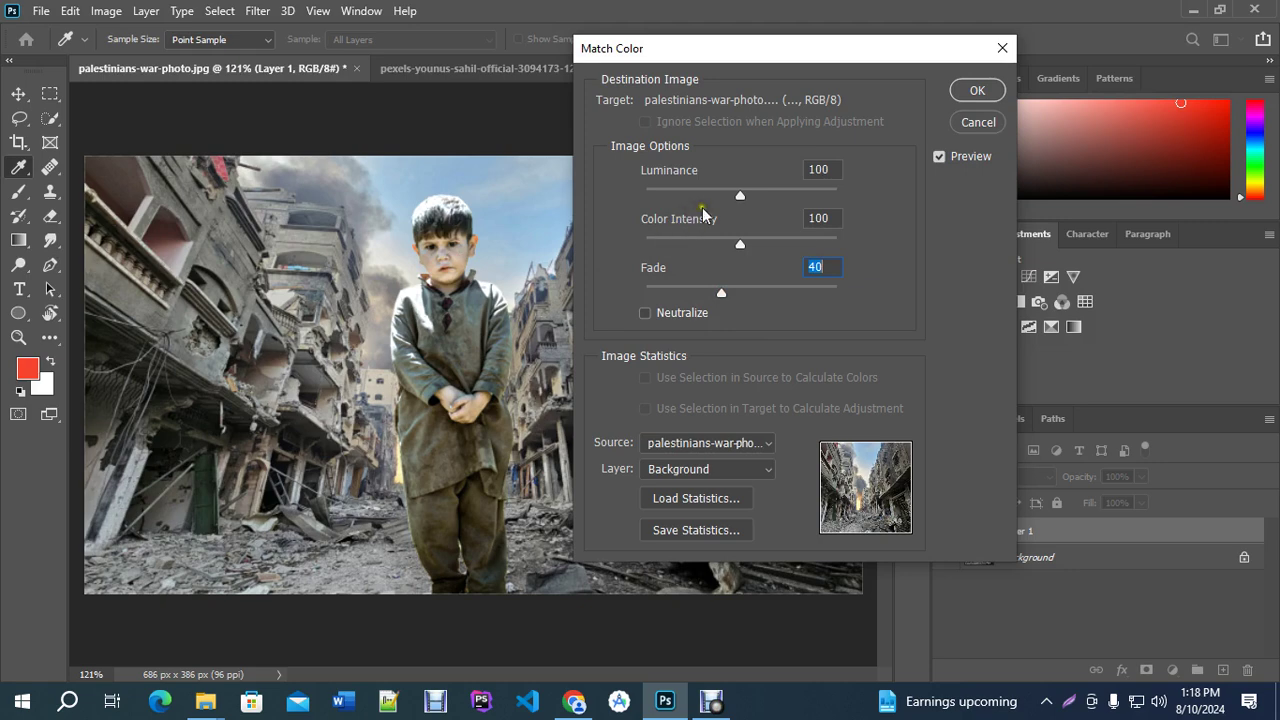
{"action": "left_click_drag", "start_coordinate": [740, 200], "coordinate": [728, 201]}
{"action": "left_click_drag", "start_coordinate": [741, 246], "coordinate": [716, 246]}
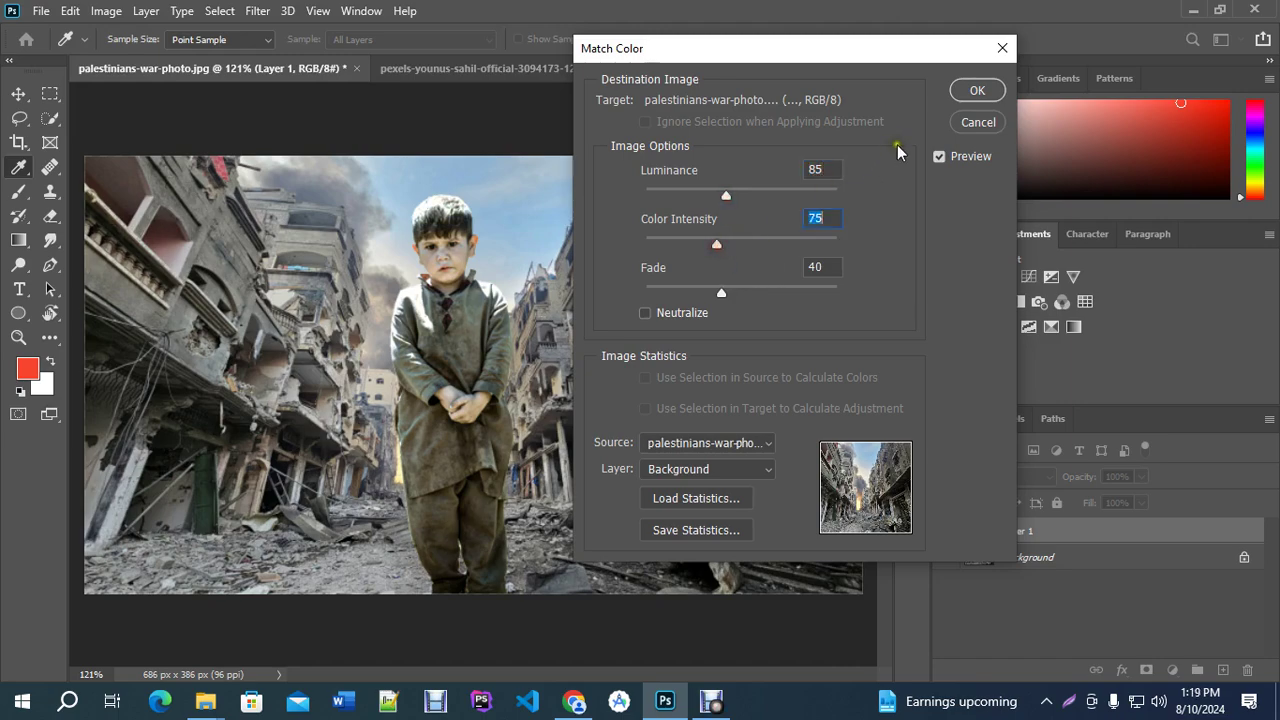
{"action": "key", "text": "v"}
{"action": "left_click", "coordinate": [977, 90]}
{"action": "scroll", "coordinate": [400, 340], "scroll_direction": "up", "scroll_amount": 3}
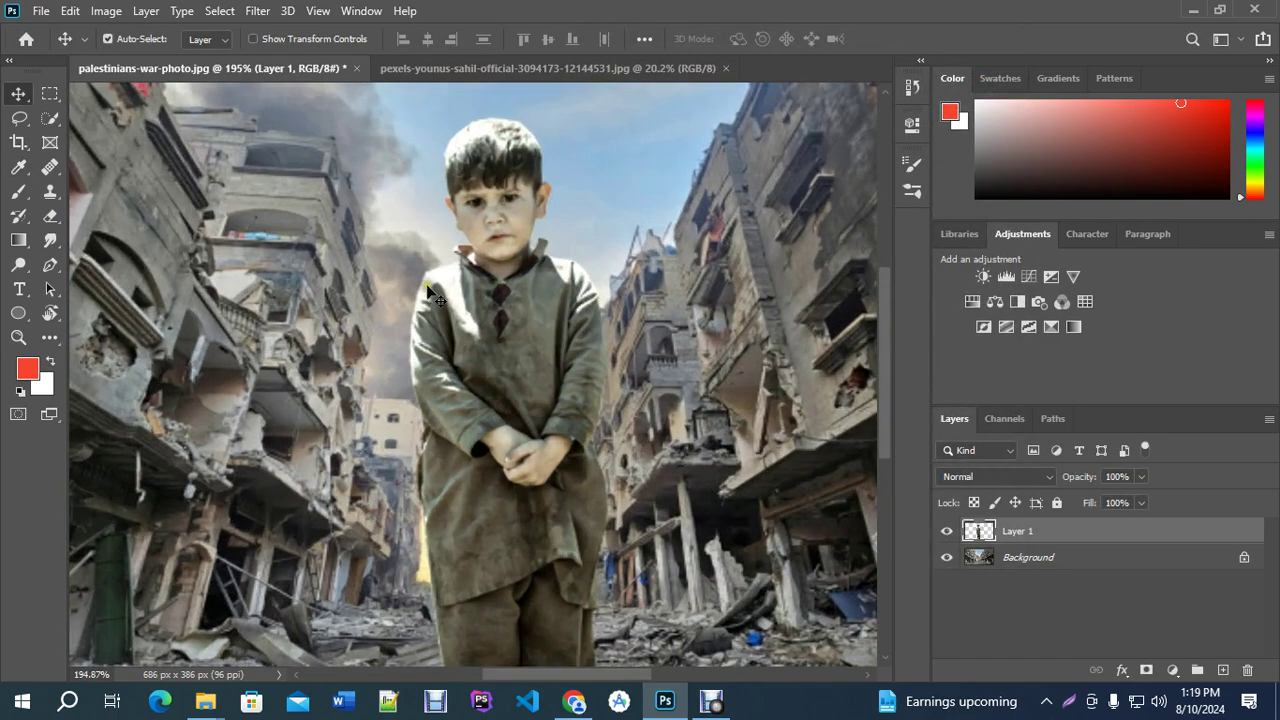
{"action": "scroll", "coordinate": [438, 296], "scroll_direction": "down", "scroll_amount": 4}
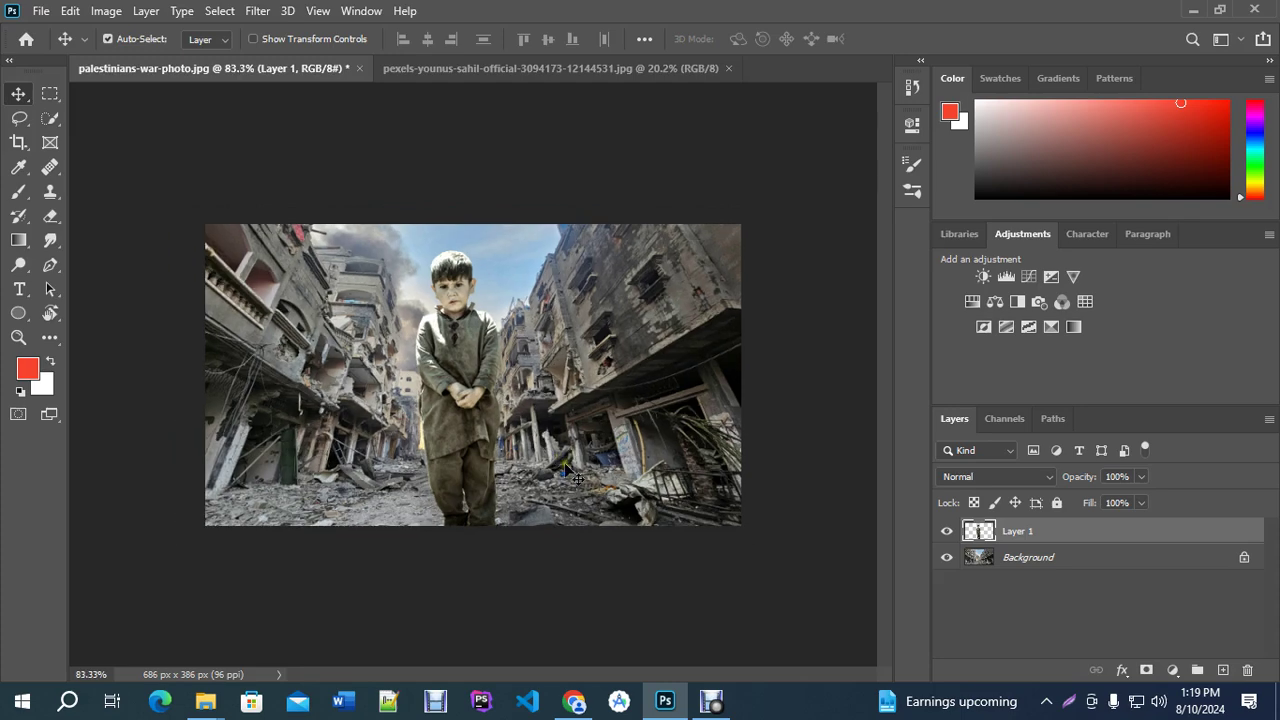
{"action": "scroll", "coordinate": [533, 357], "scroll_direction": "up", "scroll_amount": 1}
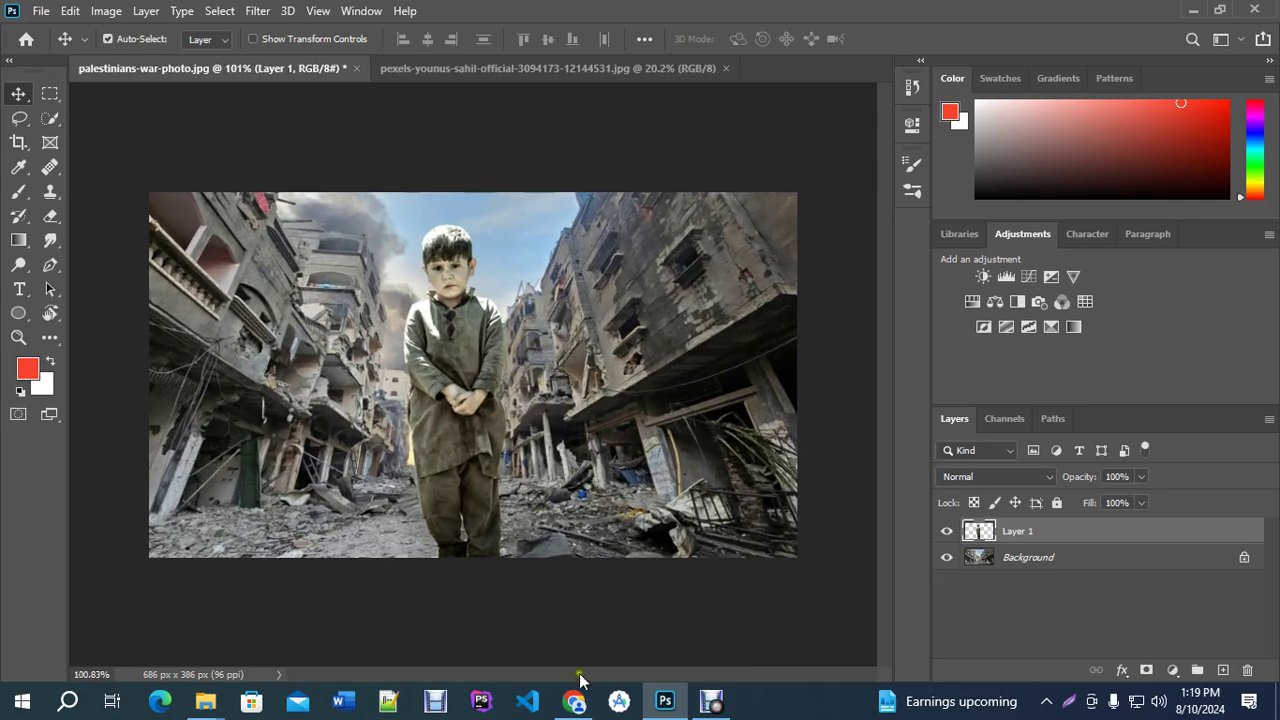
Switch to Chrome and find the YouTube Thumbnail Design practical project in the IAGM_BITM-36C.pdf course outline, then return to Photoshop.
{"action": "left_click", "coordinate": [574, 700]}
{"action": "scroll", "coordinate": [617, 428], "scroll_direction": "down", "scroll_amount": 9}
{"action": "scroll", "coordinate": [622, 349], "scroll_direction": "up", "scroll_amount": 5}
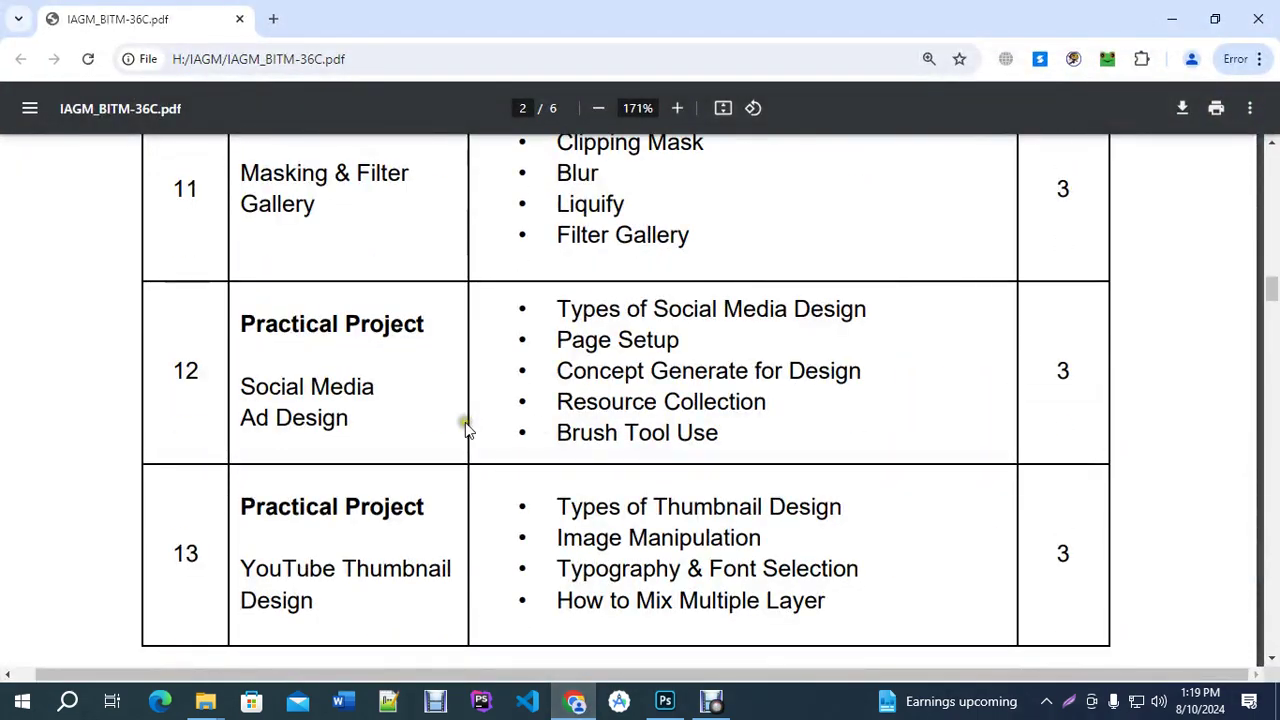
{"action": "scroll", "coordinate": [465, 428], "scroll_direction": "down", "scroll_amount": 3}
{"action": "left_click_drag", "start_coordinate": [240, 288], "coordinate": [305, 318]}
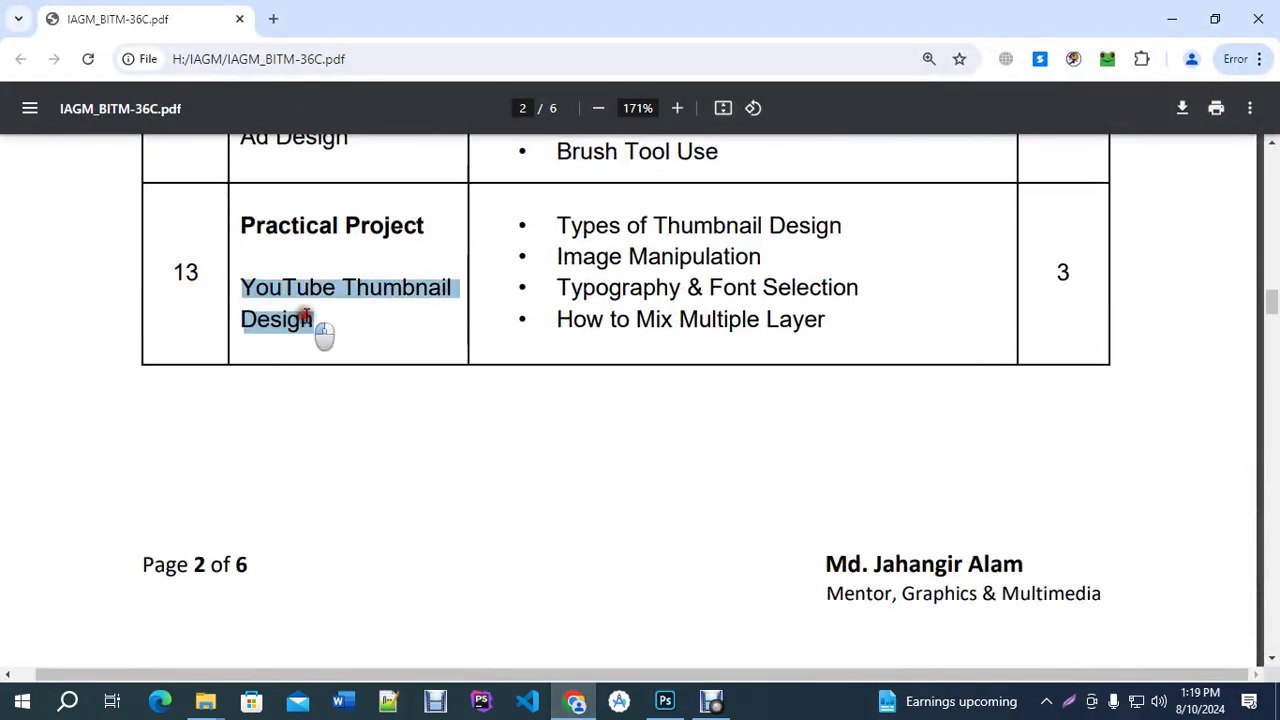
{"action": "left_click", "coordinate": [578, 713]}
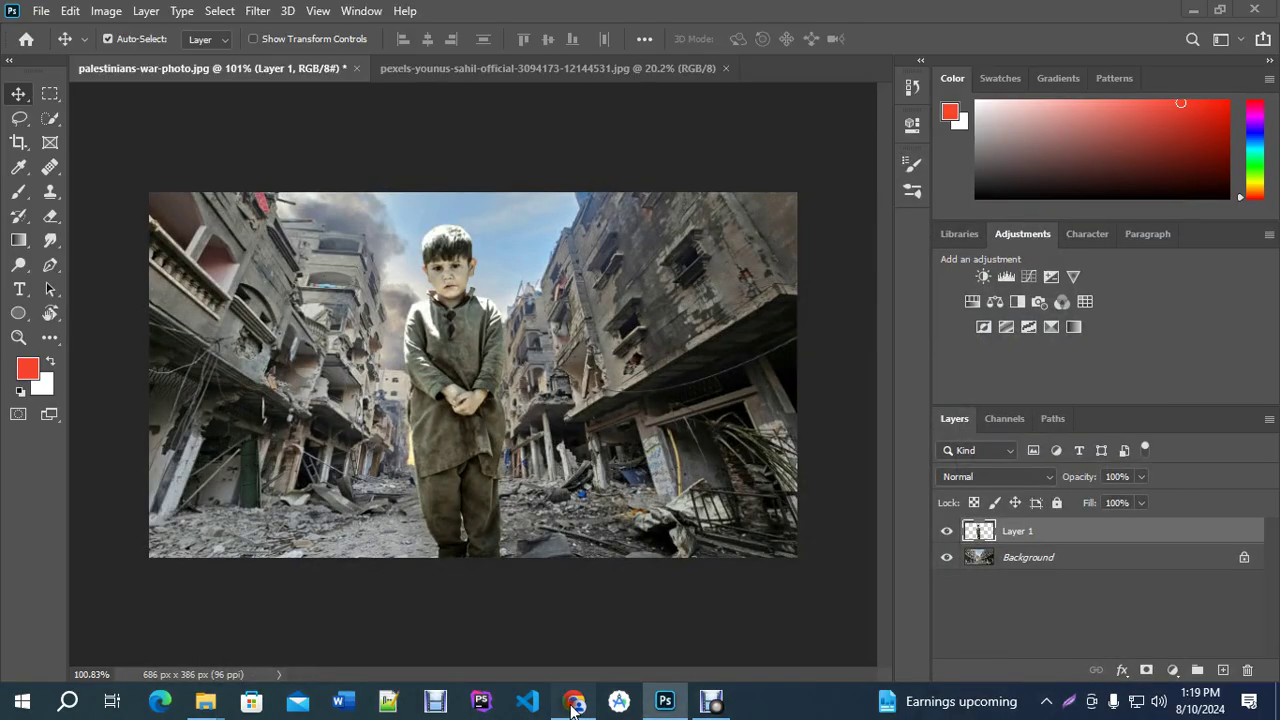
Search Google Images for "youtube thumbnail" in a new Chrome tab and preview the orange YouTube Thumbnail Design example.
{"action": "left_click", "coordinate": [575, 703]}
{"action": "left_click", "coordinate": [273, 18]}
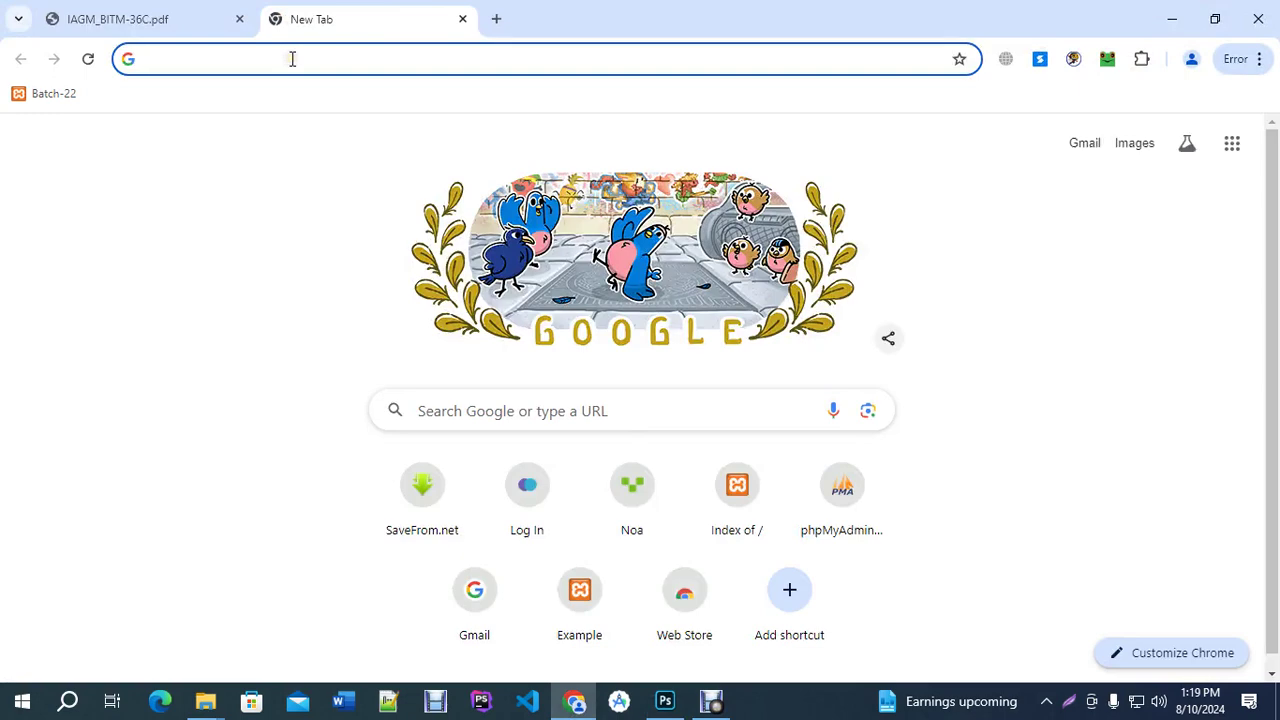
{"action": "type", "text": "yo"}
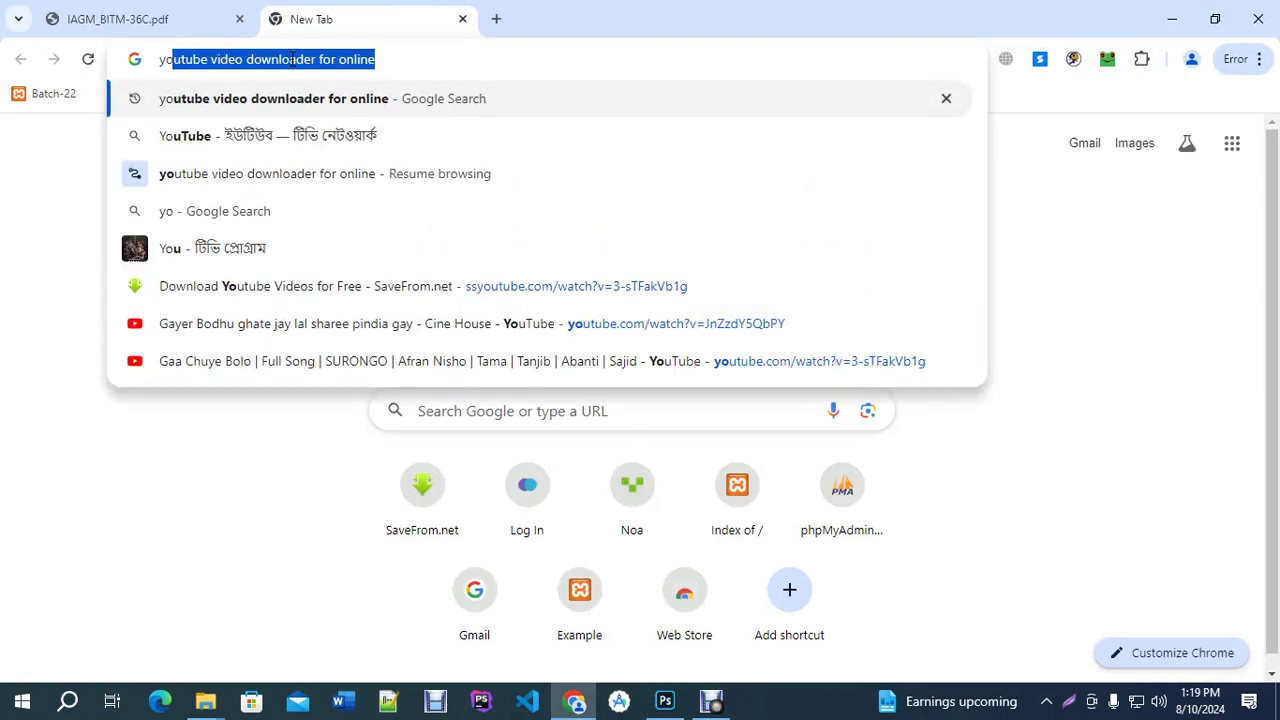
{"action": "key", "text": "Right"}
{"action": "key", "text": "BackSpace"}
{"action": "key", "text": "BackSpace"}
{"action": "key", "text": "BackSpace"}
{"action": "key", "text": "BackSpace"}
{"action": "key", "text": "BackSpace"}
{"action": "key", "text": "BackSpace"}
{"action": "key", "text": "BackSpace"}
{"action": "key", "text": "BackSpace"}
{"action": "key", "text": "BackSpace"}
{"action": "key", "text": "BackSpace"}
{"action": "key", "text": "BackSpace"}
{"action": "key", "text": "BackSpace"}
{"action": "key", "text": "BackSpace"}
{"action": "key", "text": "BackSpace"}
{"action": "key", "text": "BackSpace"}
{"action": "key", "text": "BackSpace"}
{"action": "key", "text": "BackSpace"}
{"action": "key", "text": "BackSpace"}
{"action": "key", "text": "BackSpace"}
{"action": "key", "text": "BackSpace"}
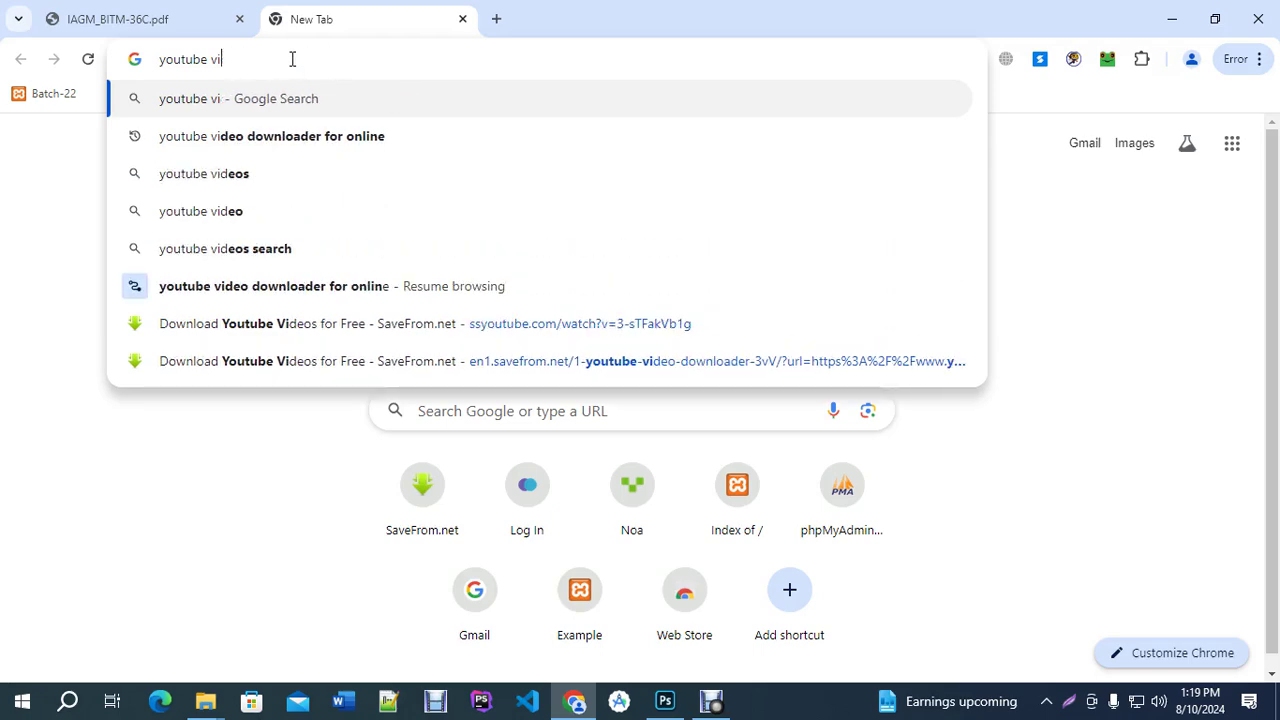
{"action": "key", "text": "BackSpace"}
{"action": "key", "text": "BackSpace"}
{"action": "type", "text": "thumb"}
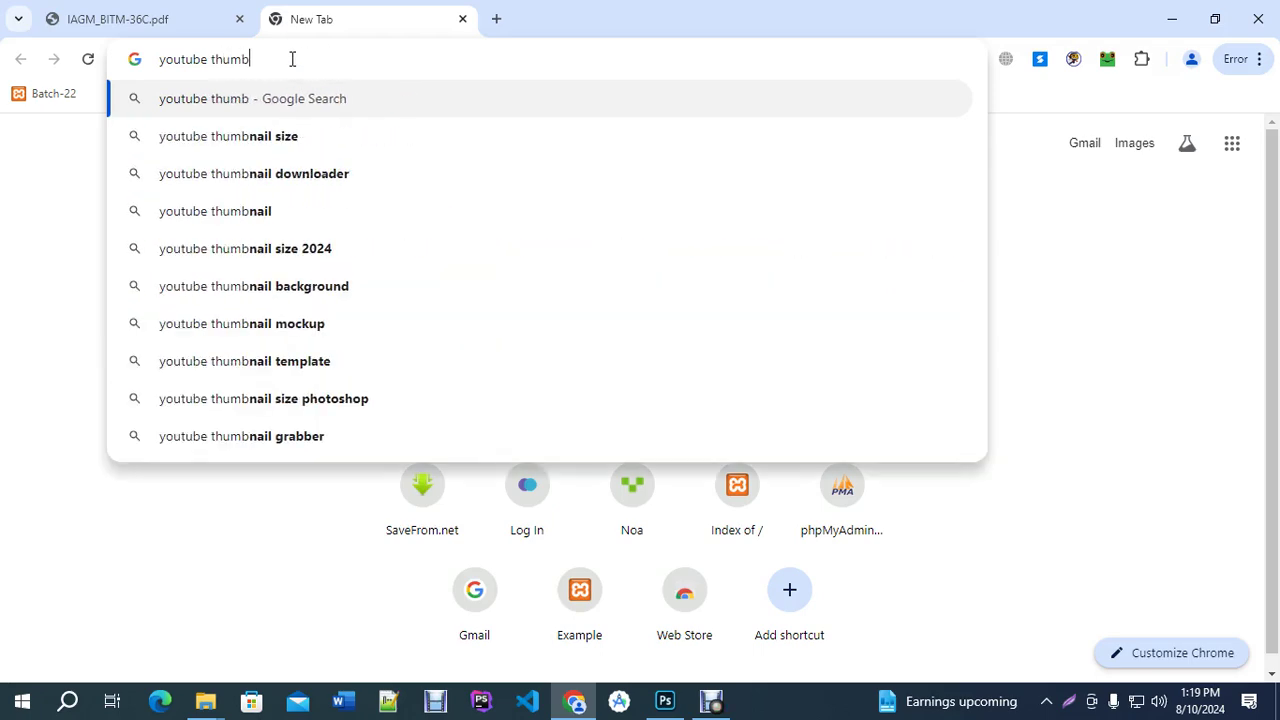
{"action": "left_click", "coordinate": [251, 209]}
{"action": "left_click", "coordinate": [268, 188]}
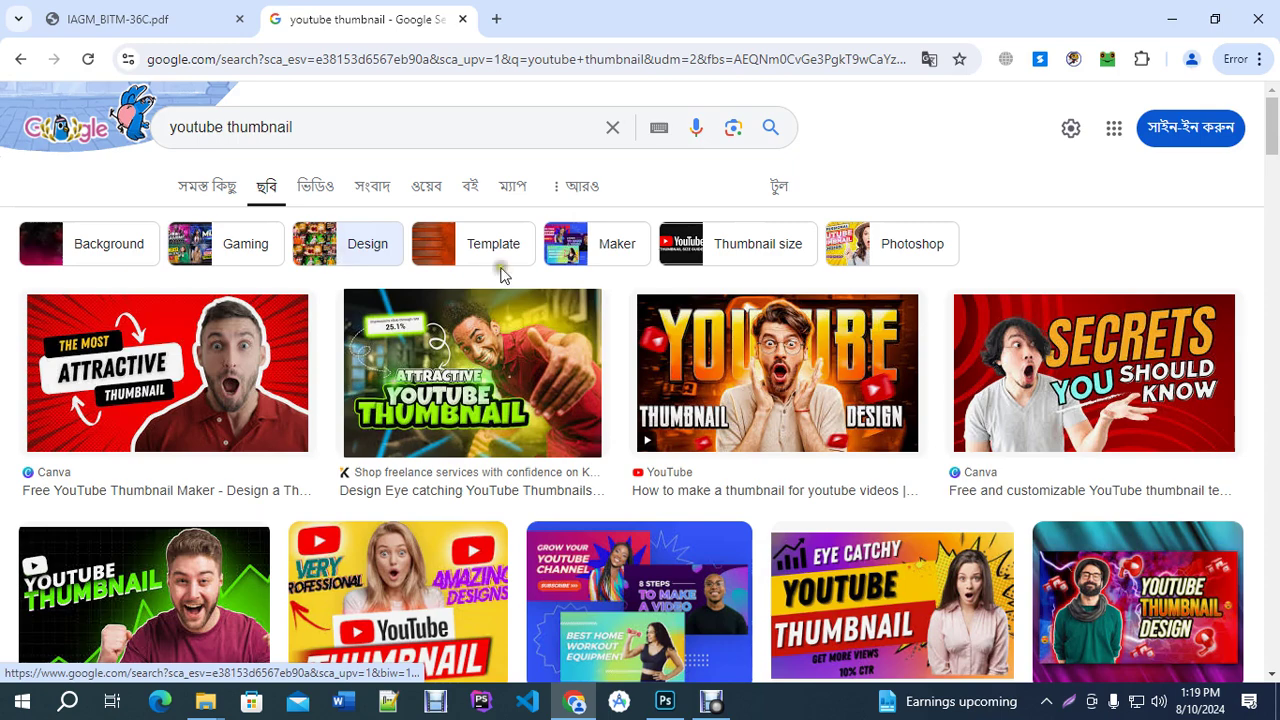
{"action": "left_click", "coordinate": [808, 344]}
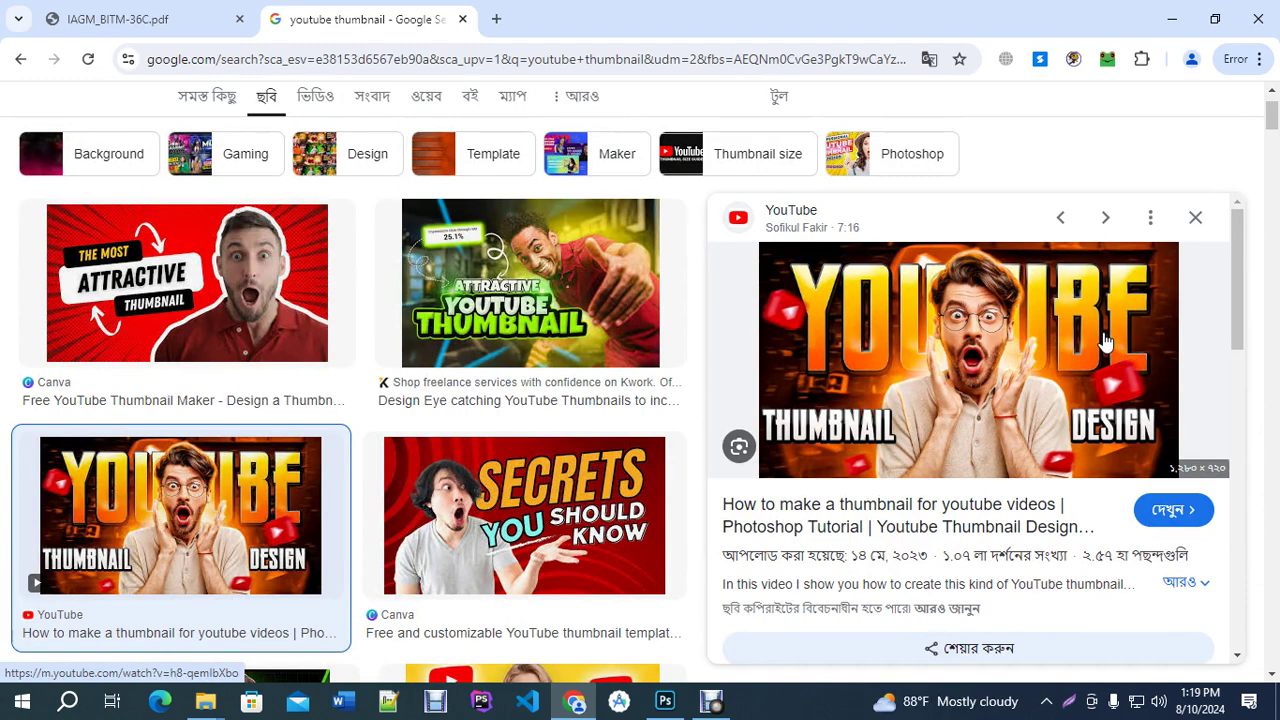
{"action": "scroll", "coordinate": [514, 506], "scroll_direction": "down", "scroll_amount": 3}
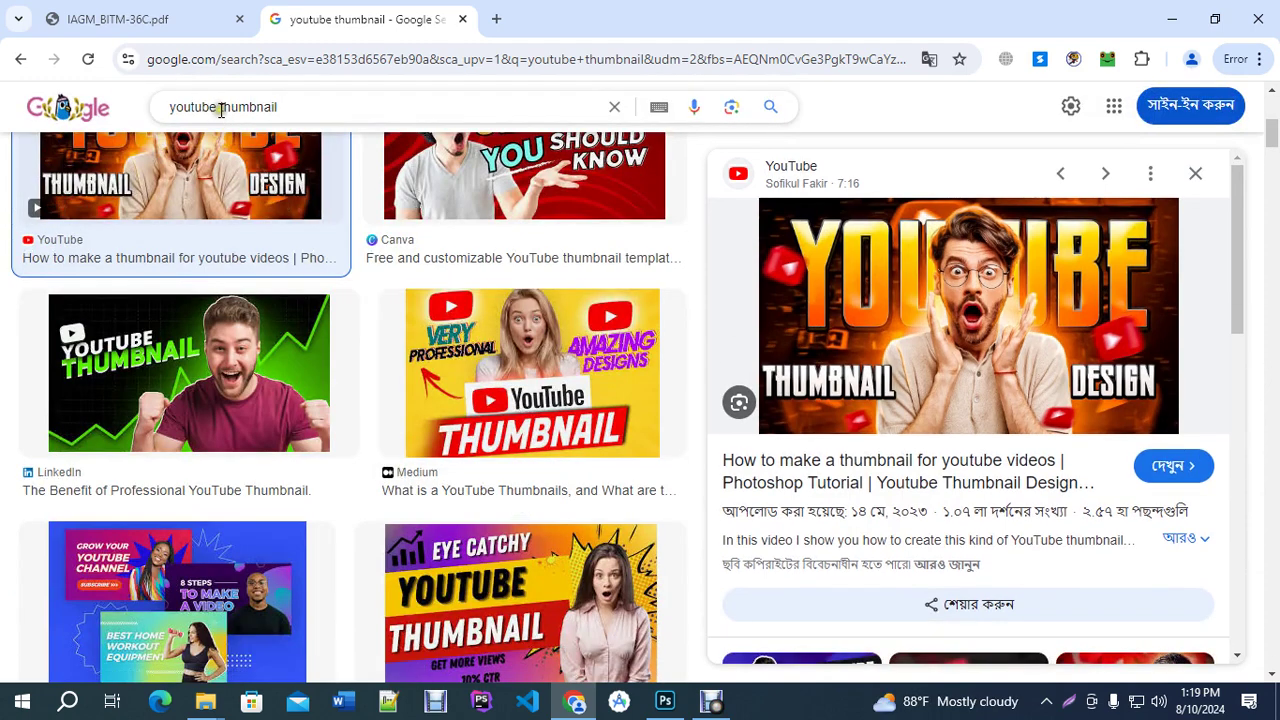
Change the image search to "bangla natok youtube thumbnail" and browse the drama thumbnail designs.
{"action": "left_click", "coordinate": [170, 109]}
{"action": "type", "text": "bangla natok"}
{"action": "key", "text": "Return"}
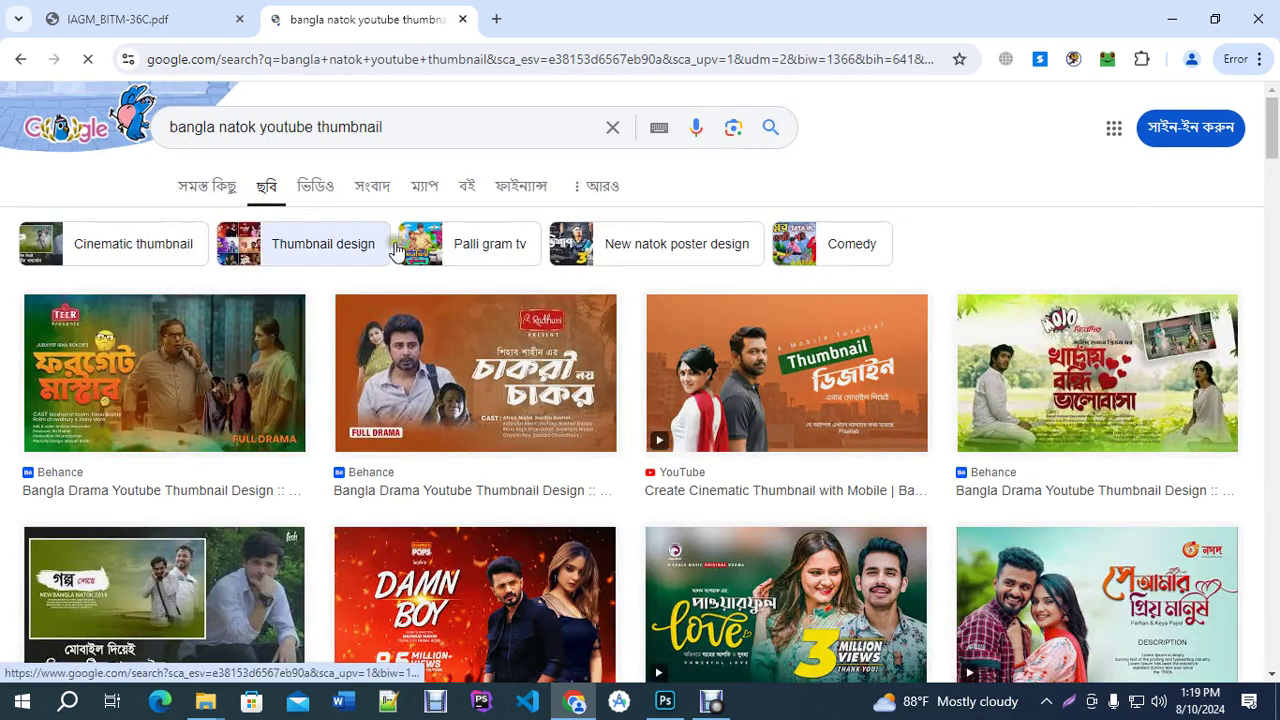
{"action": "scroll", "coordinate": [618, 428], "scroll_direction": "down", "scroll_amount": 2}
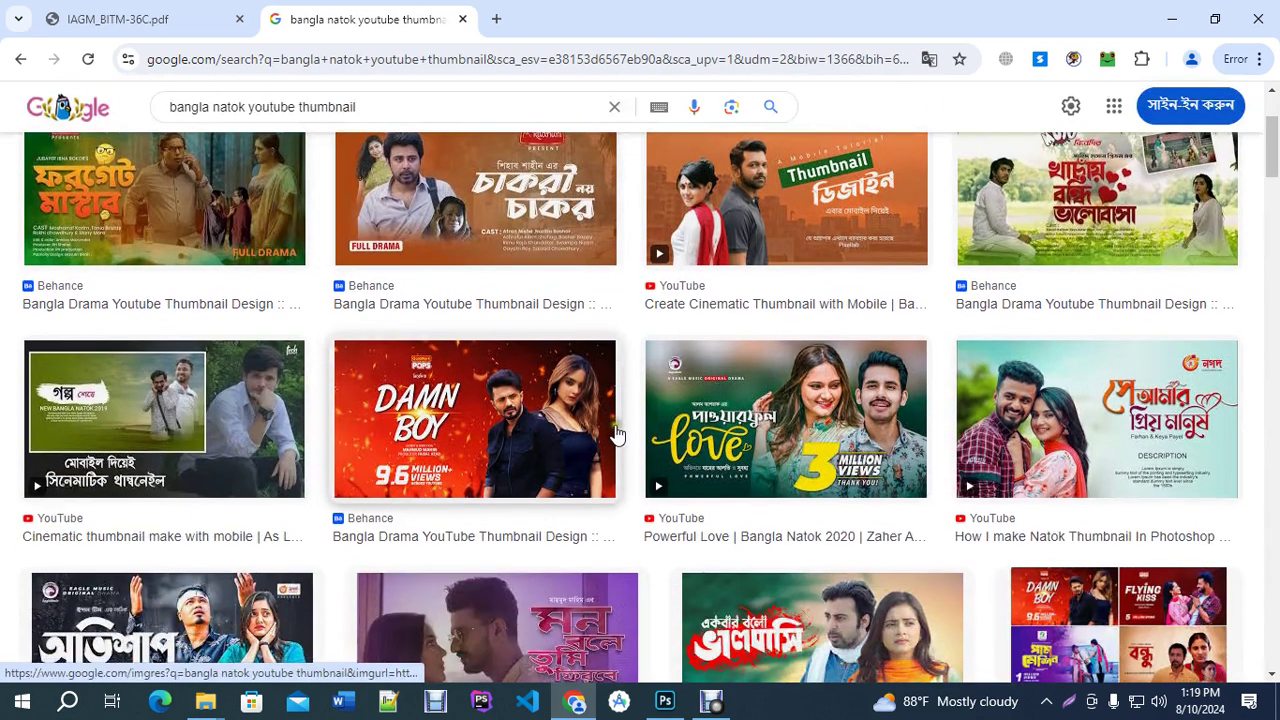
{"action": "scroll", "coordinate": [486, 518], "scroll_direction": "down", "scroll_amount": 1}
{"action": "scroll", "coordinate": [540, 440], "scroll_direction": "down", "scroll_amount": 2}
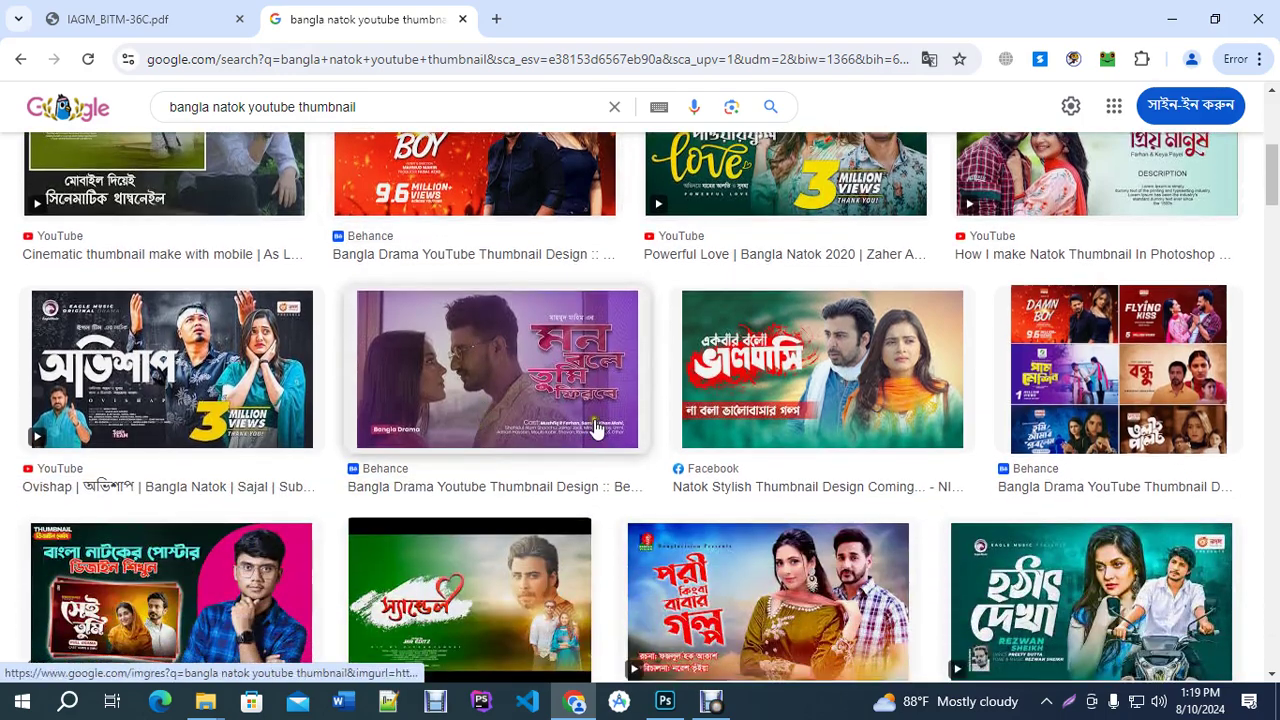
{"action": "scroll", "coordinate": [400, 420], "scroll_direction": "down", "scroll_amount": 1}
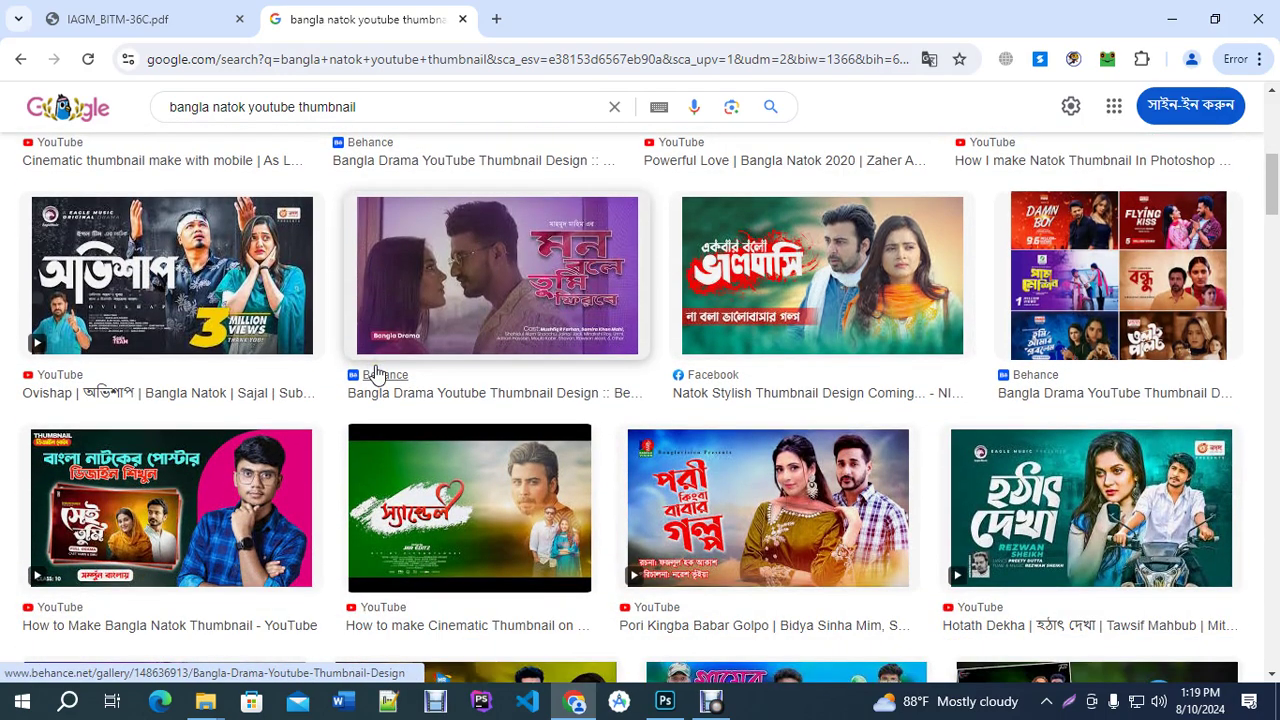
{"action": "scroll", "coordinate": [320, 420], "scroll_direction": "down", "scroll_amount": 5}
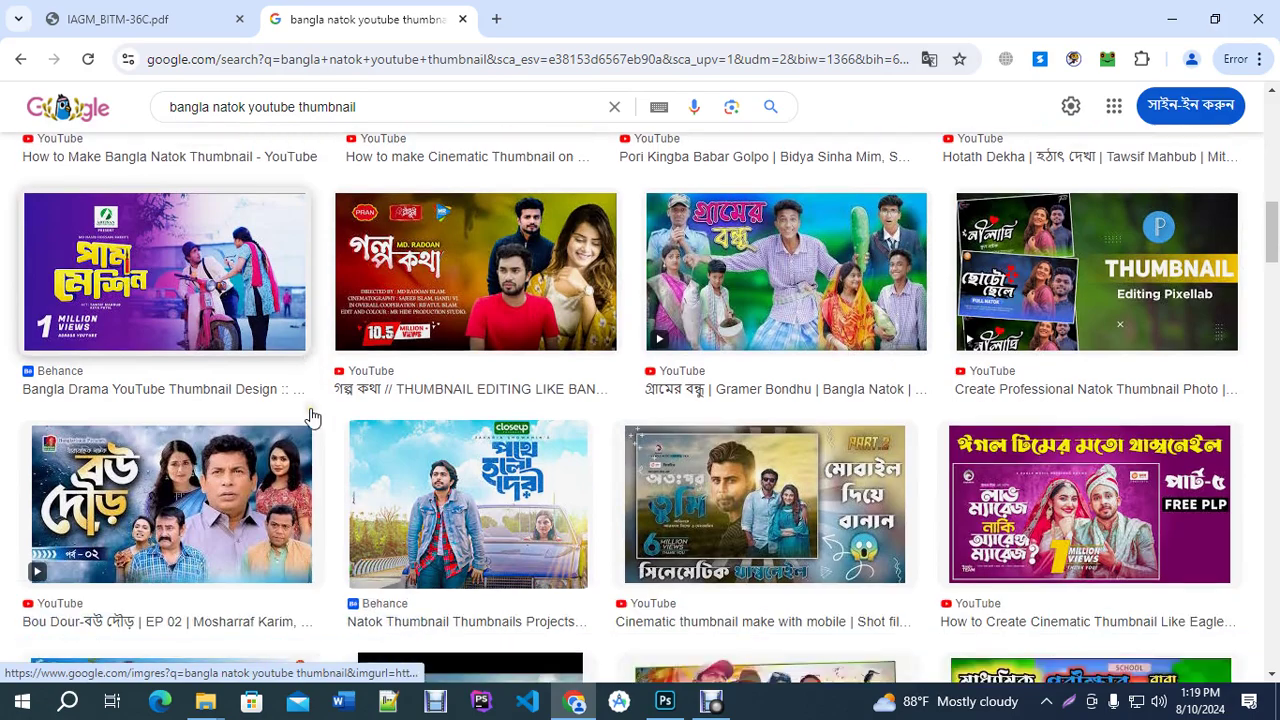
Return to Photoshop, undo the Match Color adjustment on the boy, and compare the image with his layer hidden and shown.
{"action": "scroll", "coordinate": [310, 416], "scroll_direction": "down", "scroll_amount": 3}
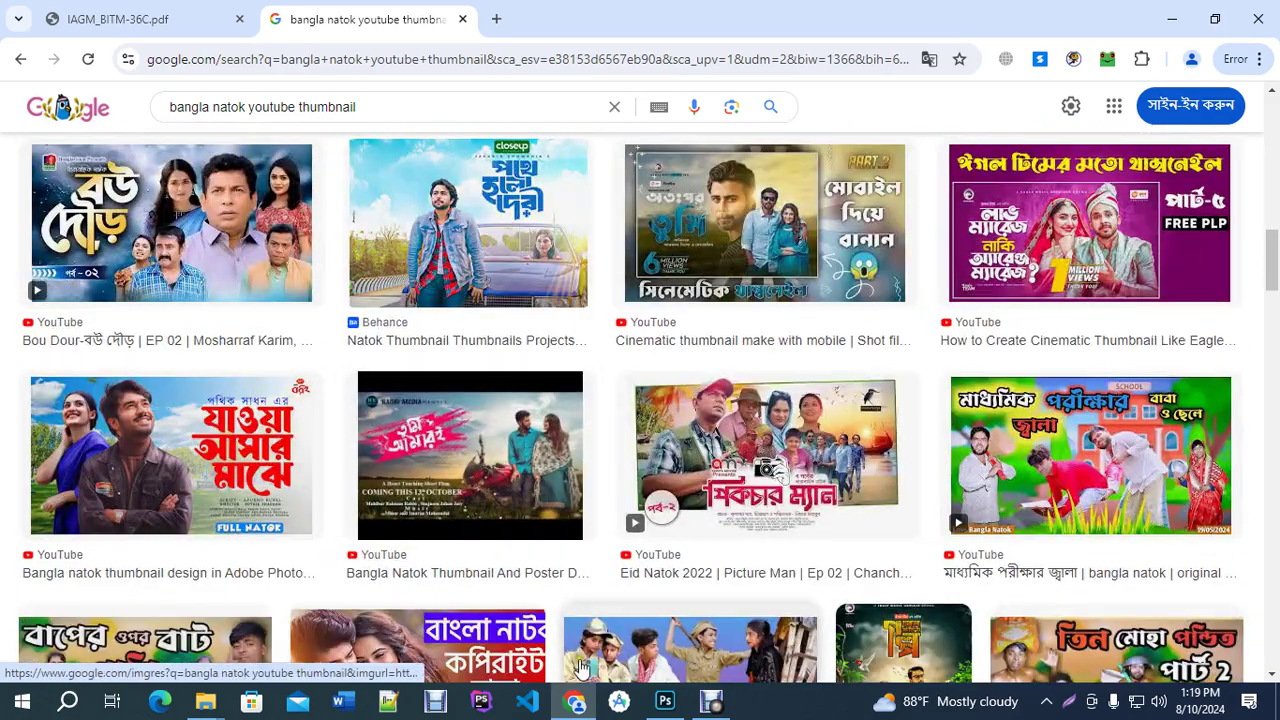
{"action": "left_click", "coordinate": [664, 701]}
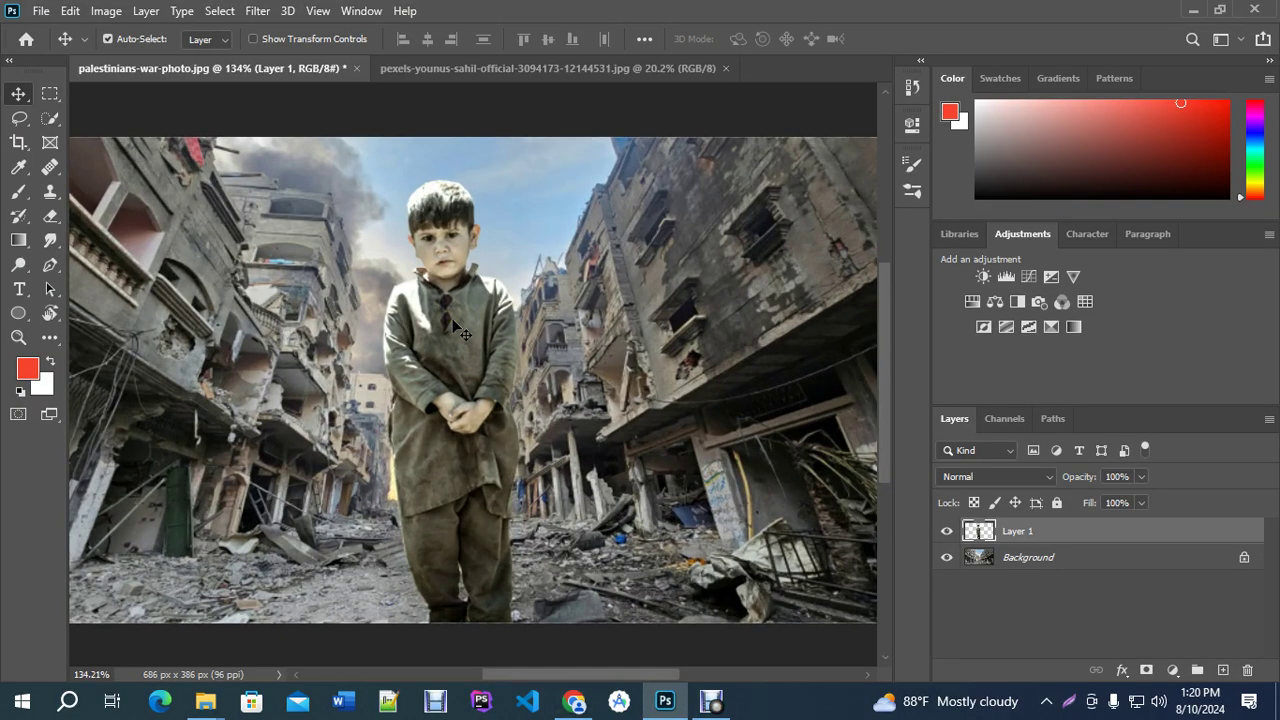
{"action": "key", "text": "ctrl+z"}
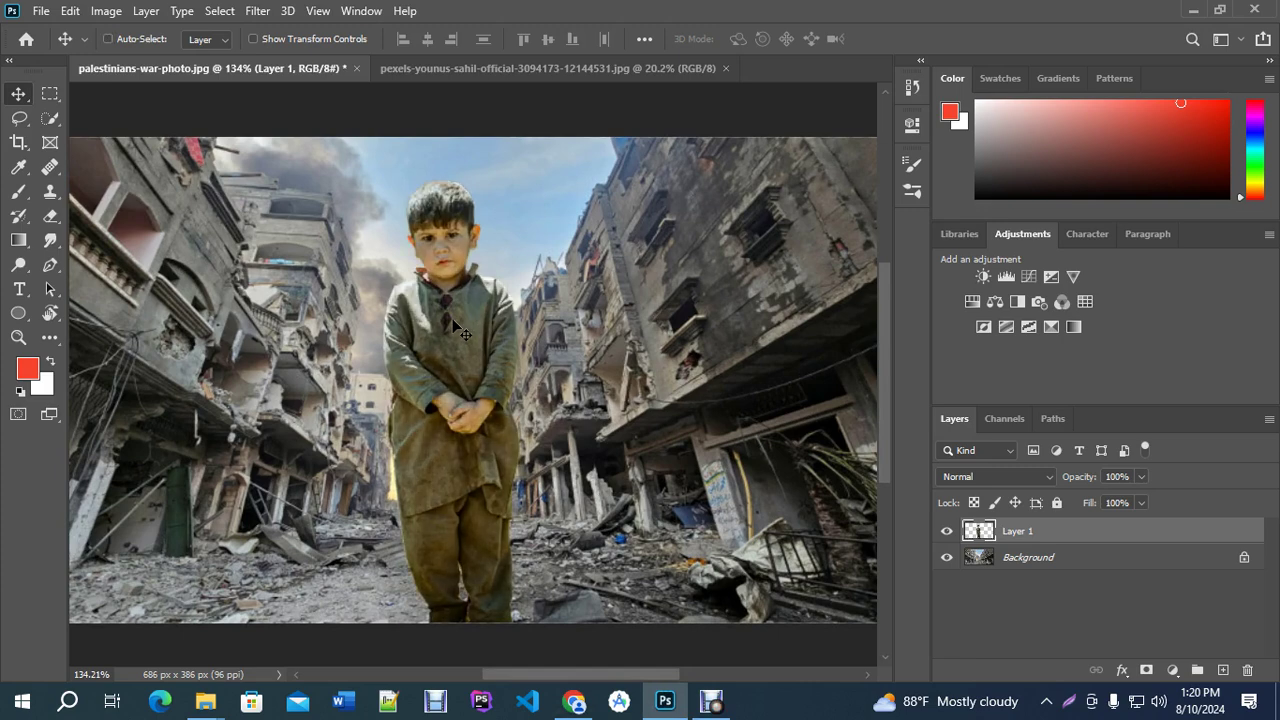
{"action": "left_click", "coordinate": [947, 532]}
{"action": "left_click", "coordinate": [947, 532]}
Try Match Color on the boy's layer using the Background layer of the original Pexels boy photo as source.
{"action": "left_click", "coordinate": [106, 10]}
{"action": "mouse_move", "coordinate": [130, 59]}
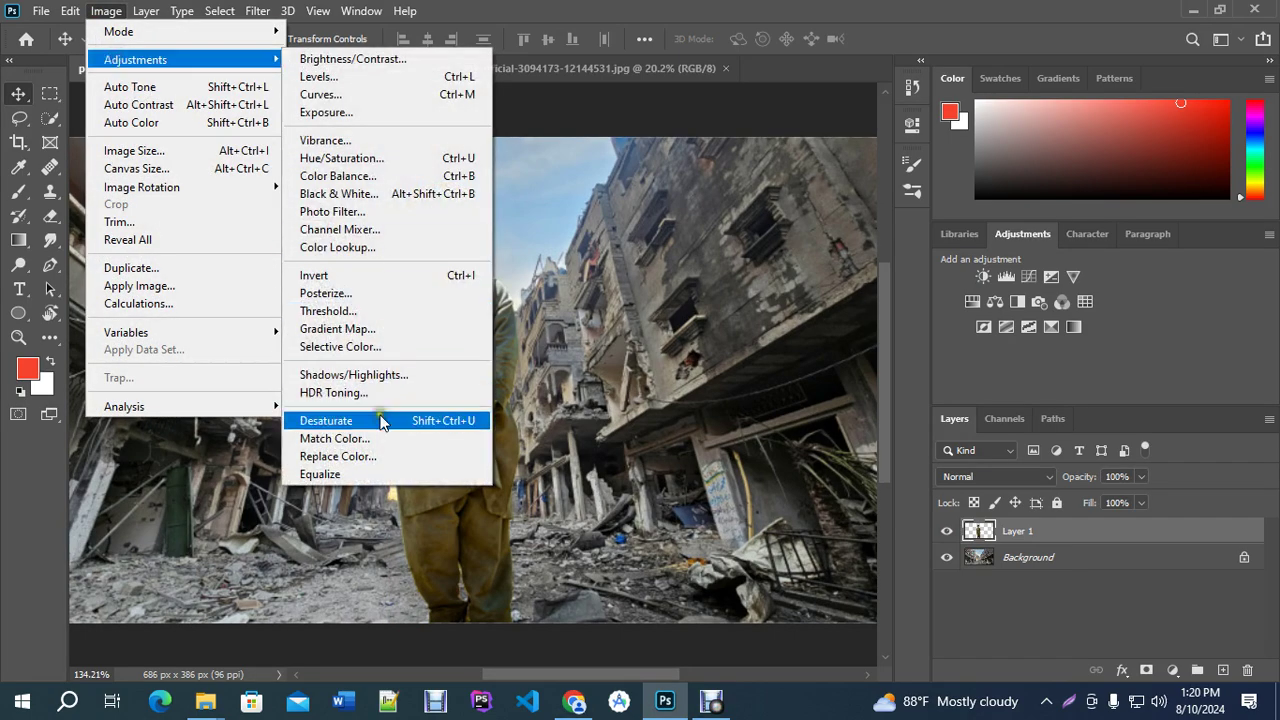
{"action": "left_click", "coordinate": [356, 441]}
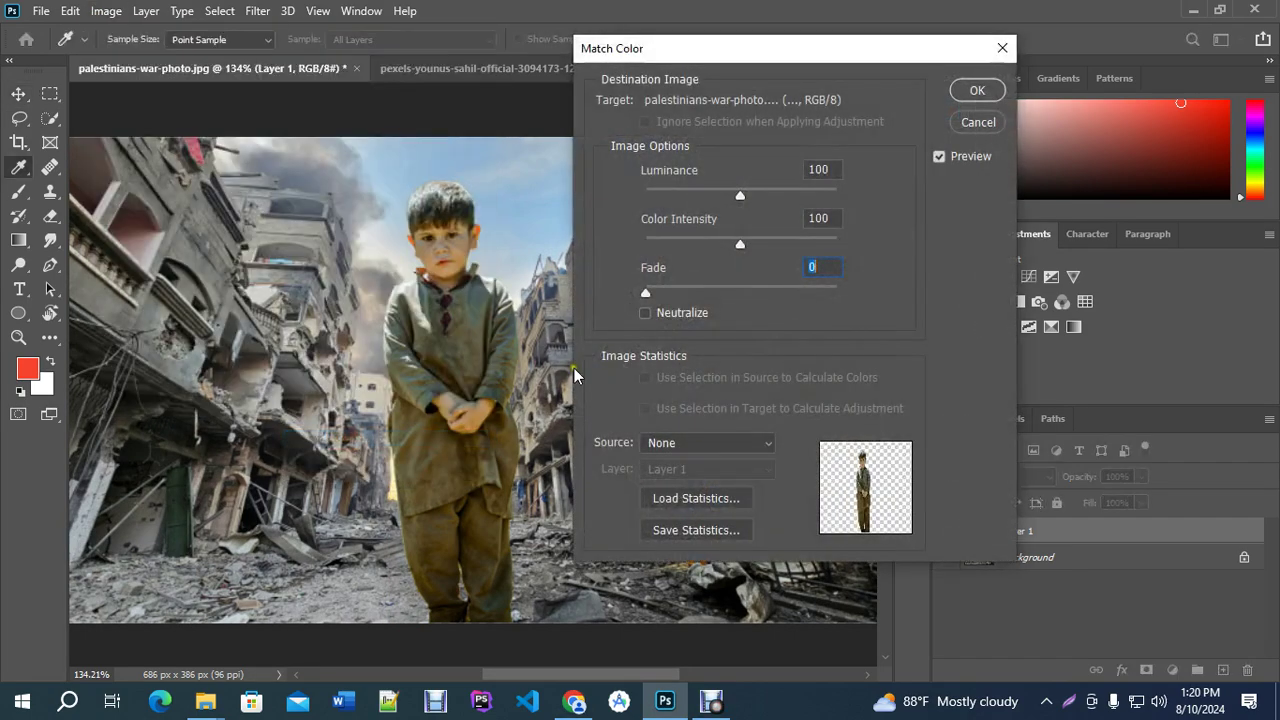
{"action": "left_click_drag", "start_coordinate": [682, 52], "coordinate": [813, 59]}
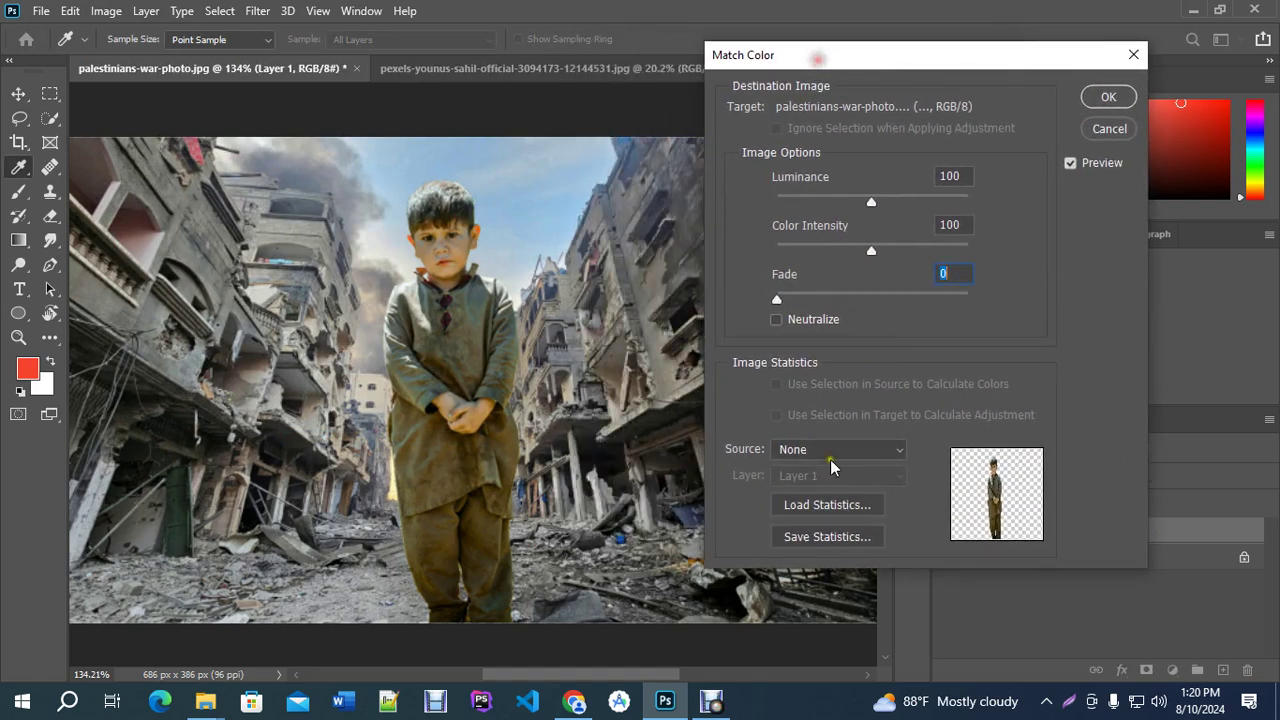
{"action": "left_click", "coordinate": [808, 452]}
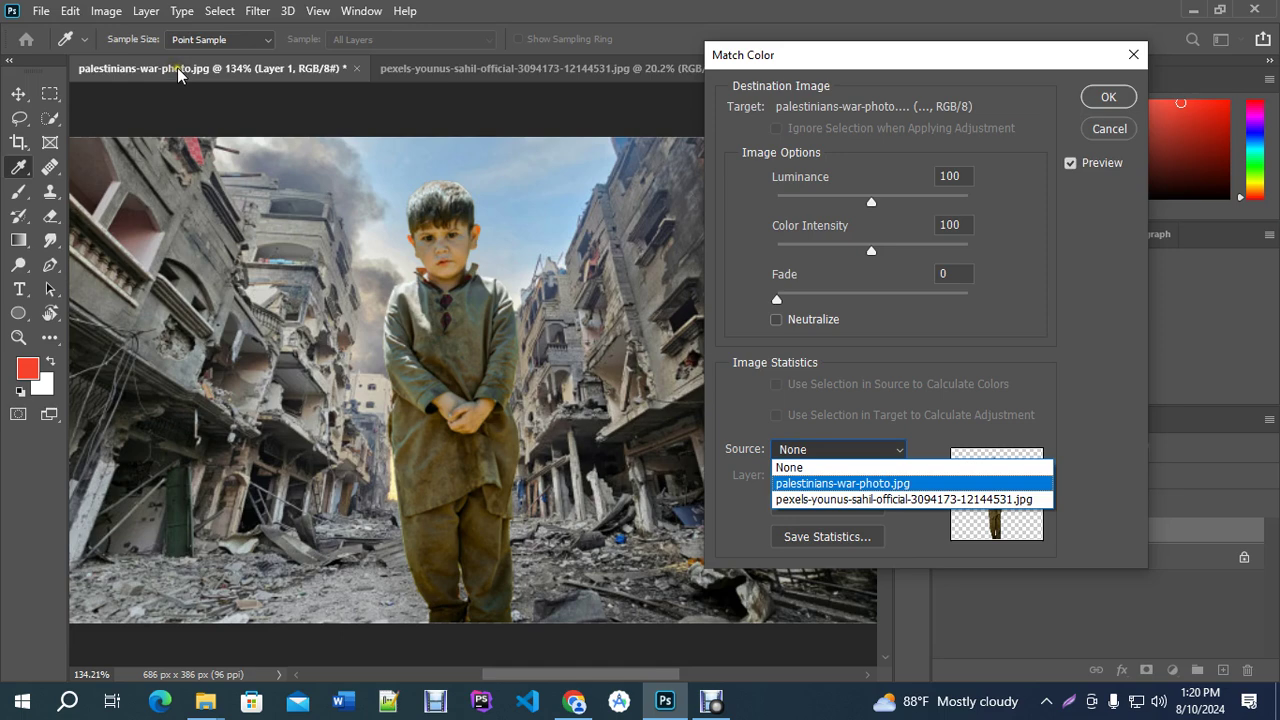
{"action": "left_click", "coordinate": [793, 499]}
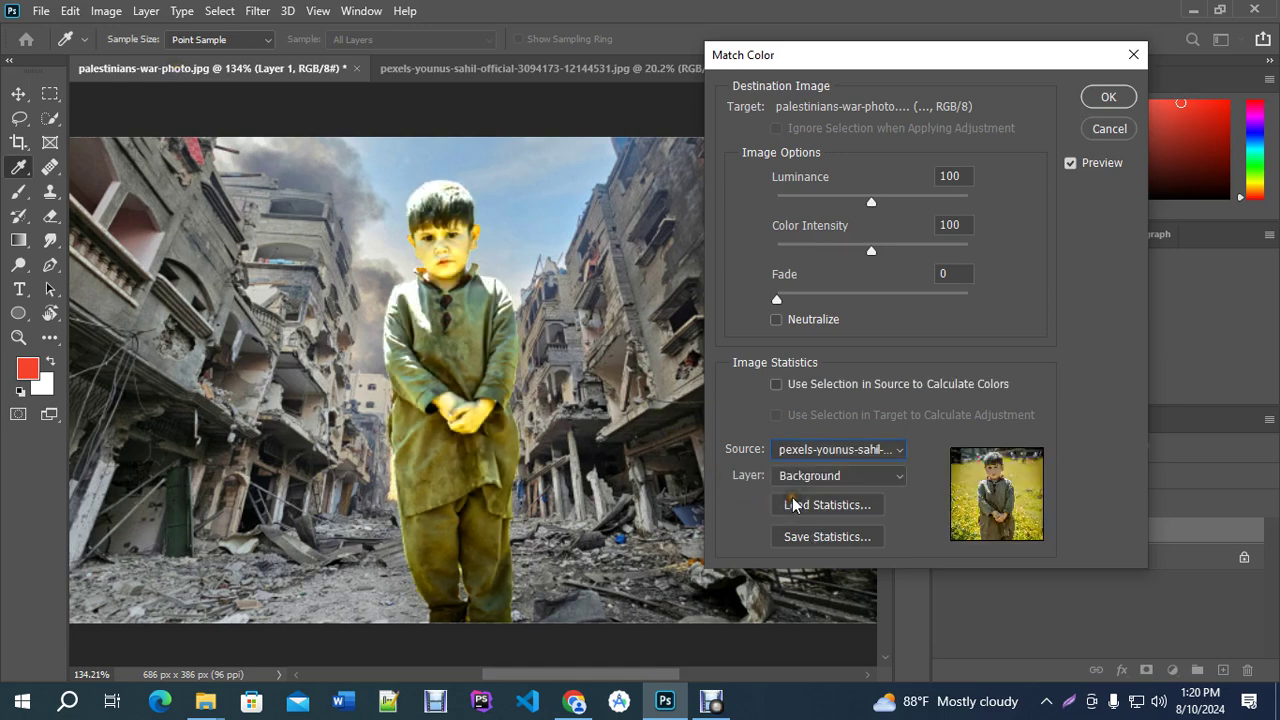
{"action": "left_click", "coordinate": [803, 483]}
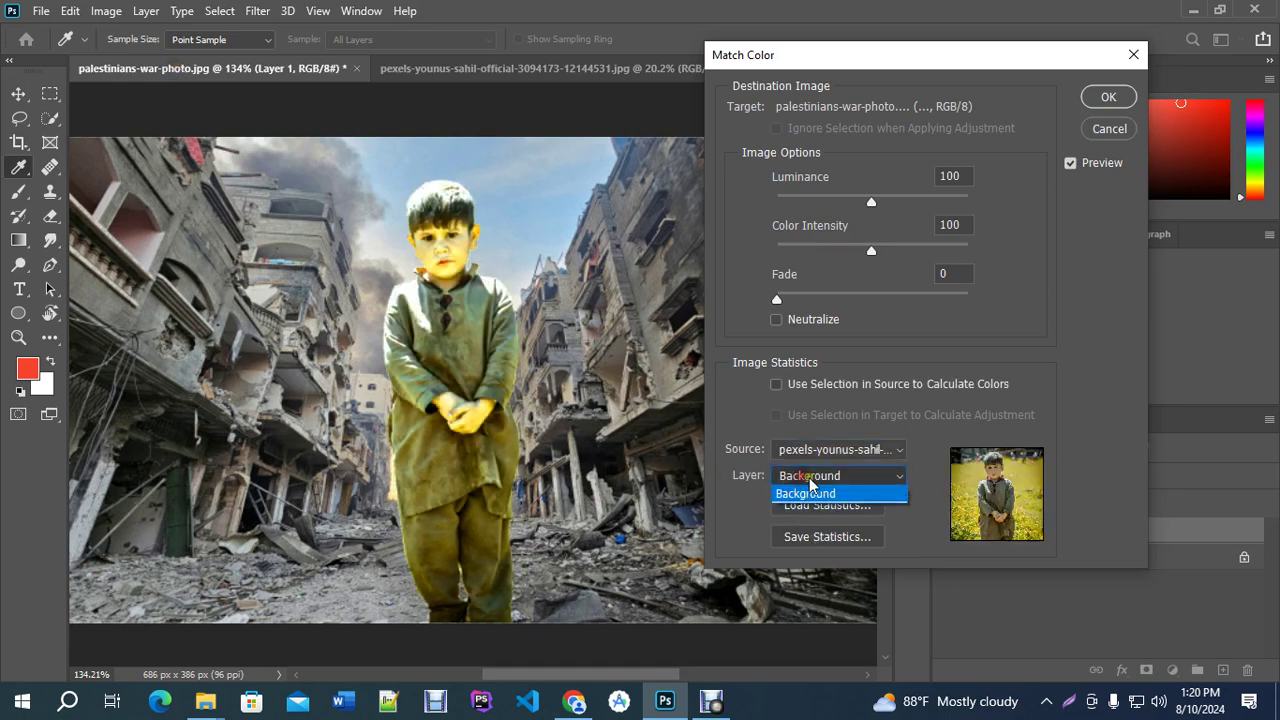
{"action": "left_click", "coordinate": [799, 496]}
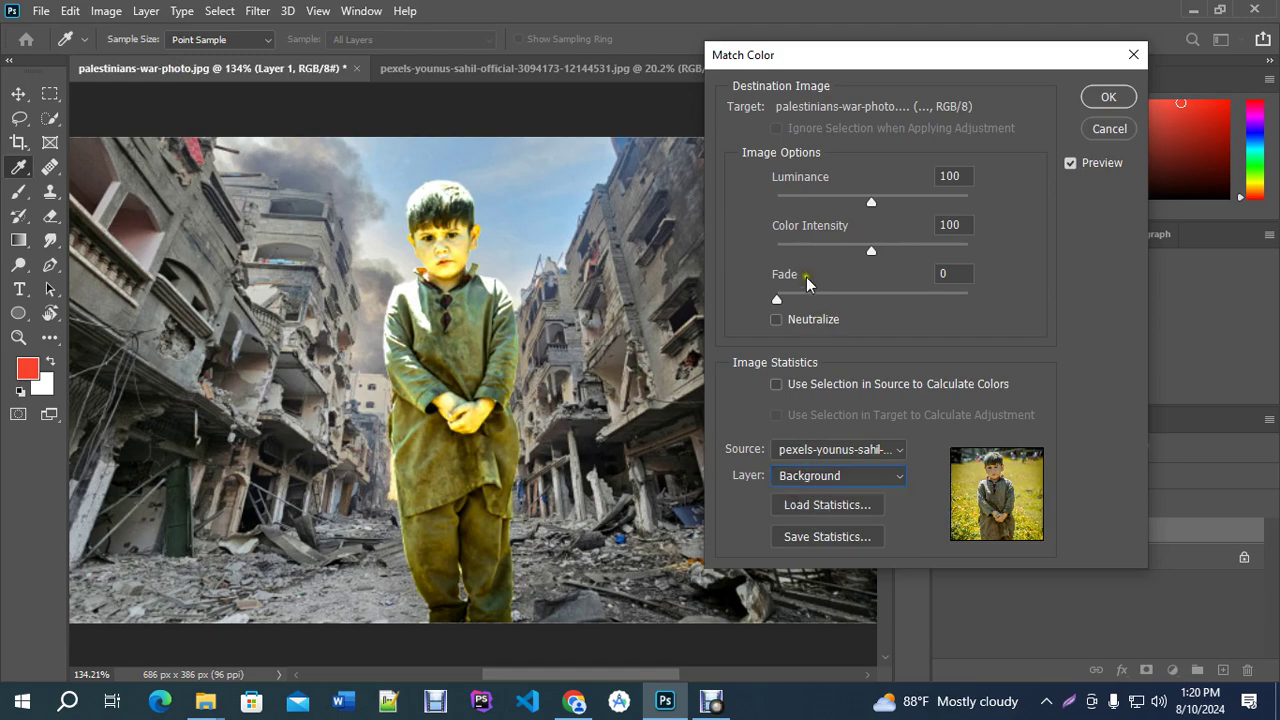
Try fade 22, color intensity 46 and luminance 104, switch the source to palestinians-war-photo.jpg, and cancel Match Color.
{"action": "left_click_drag", "start_coordinate": [785, 294], "coordinate": [845, 330]}
{"action": "left_click_drag", "start_coordinate": [871, 251], "coordinate": [822, 270]}
{"action": "mouse_move", "coordinate": [871, 201]}
{"action": "left_mouse_down"}
{"action": "mouse_move", "coordinate": [803, 203]}
{"action": "mouse_move", "coordinate": [876, 196]}
{"action": "left_mouse_up"}
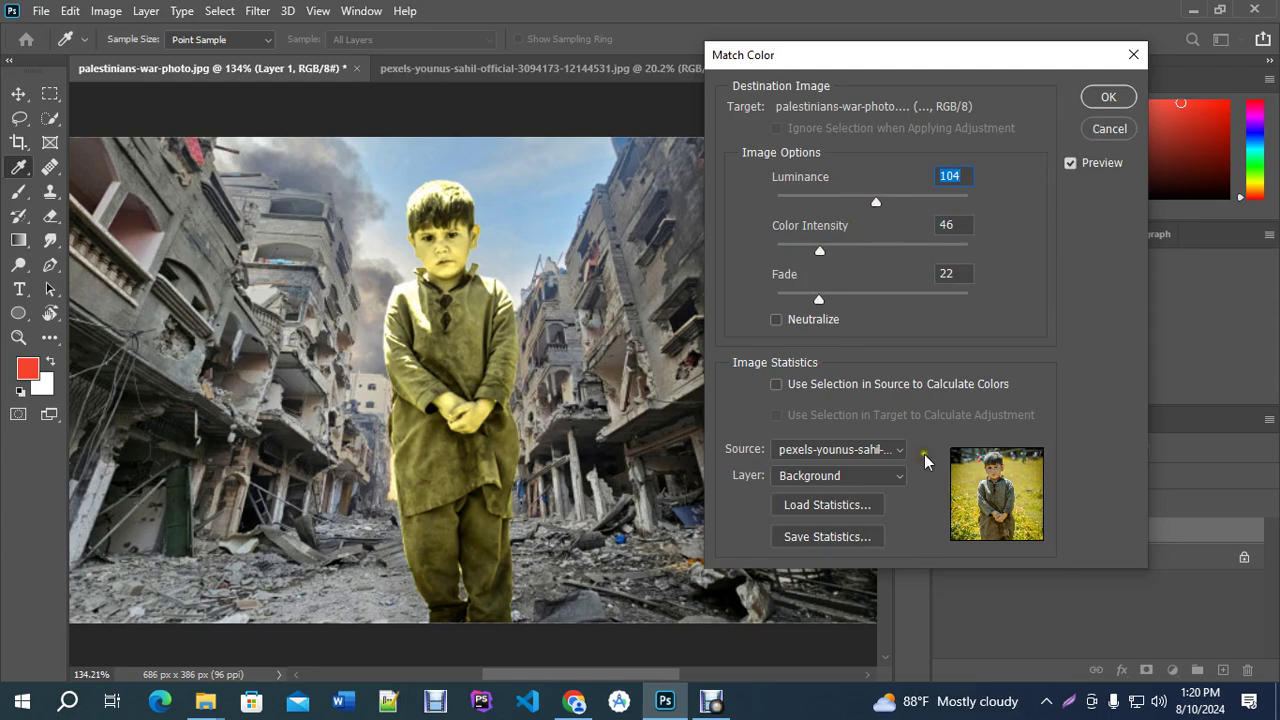
{"action": "left_click", "coordinate": [862, 449]}
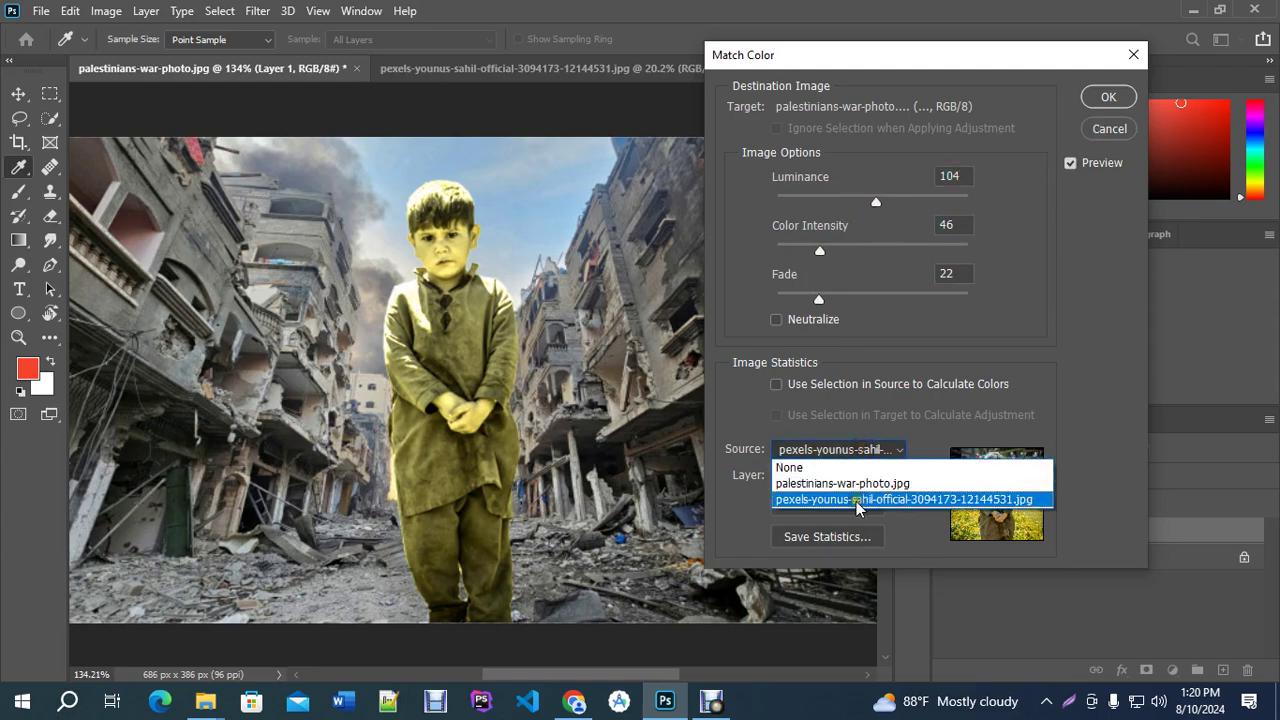
{"action": "left_click", "coordinate": [843, 484]}
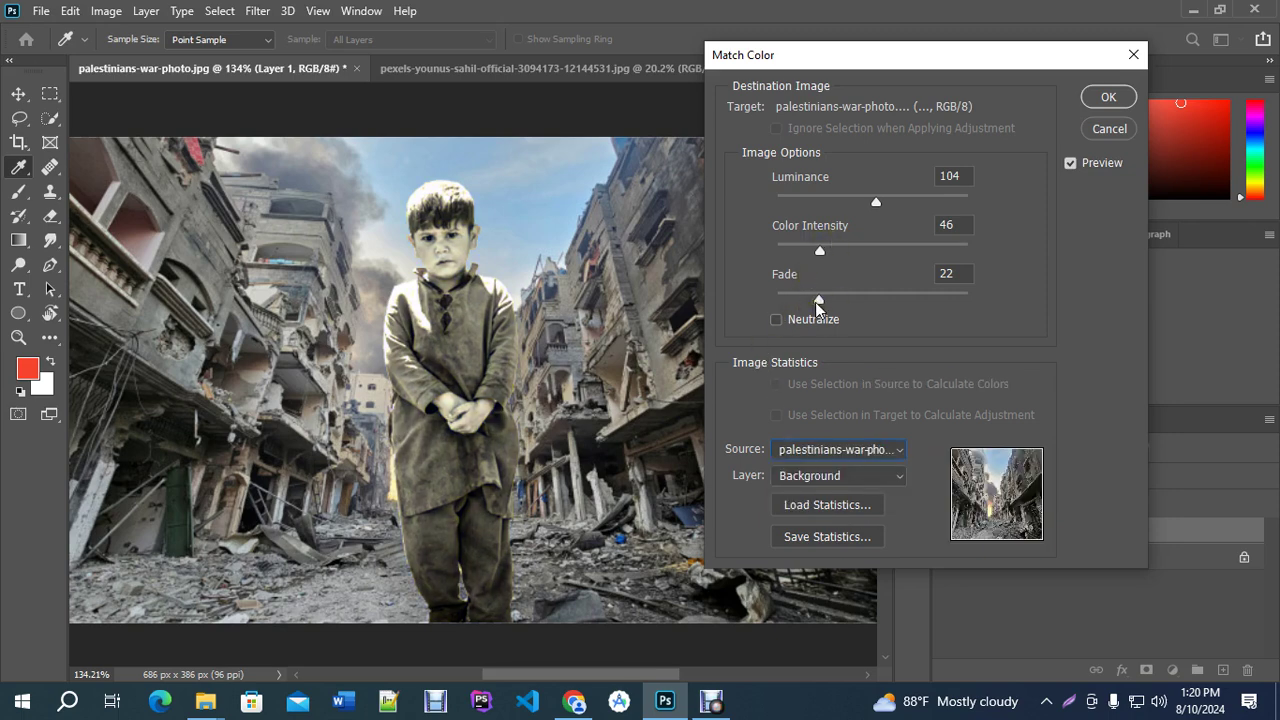
{"action": "left_click", "coordinate": [1118, 133]}
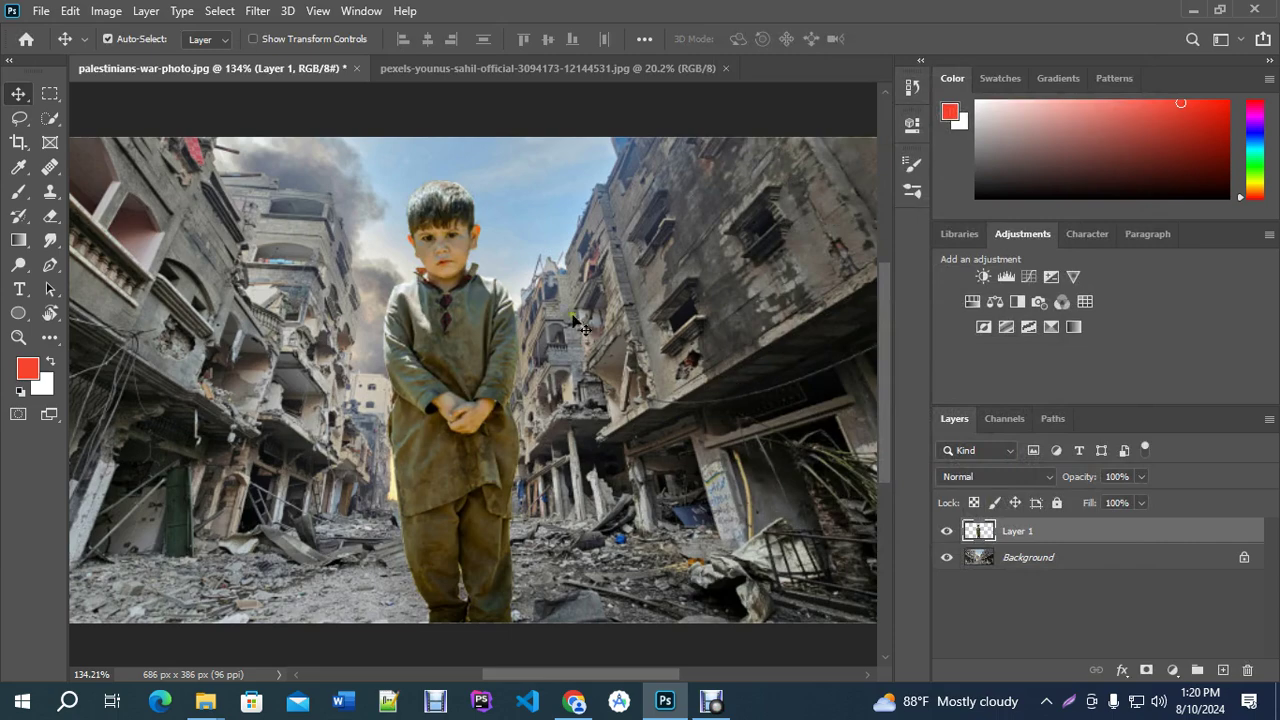
Try matching the boy's colors to the Background layer of palestinians-war-photo.jpg with a fade of 30, and cancel.
{"action": "left_click", "coordinate": [107, 18]}
{"action": "mouse_move", "coordinate": [135, 60]}
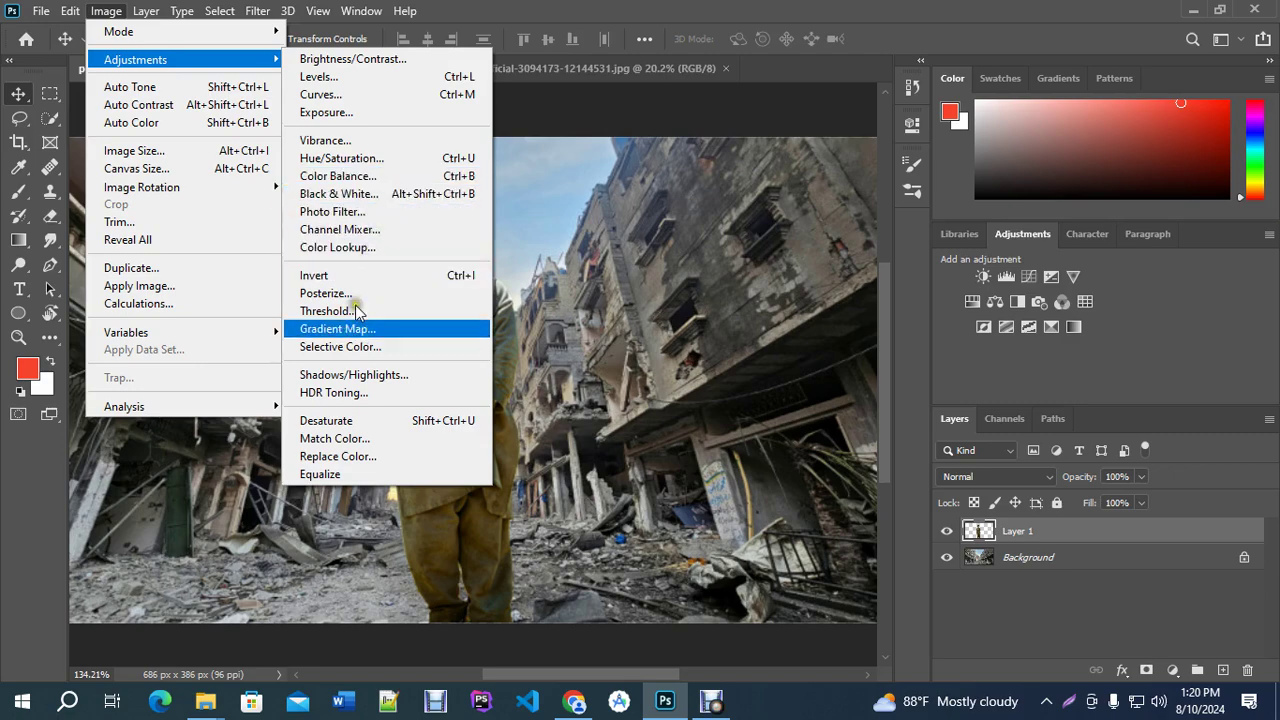
{"action": "left_click", "coordinate": [340, 439]}
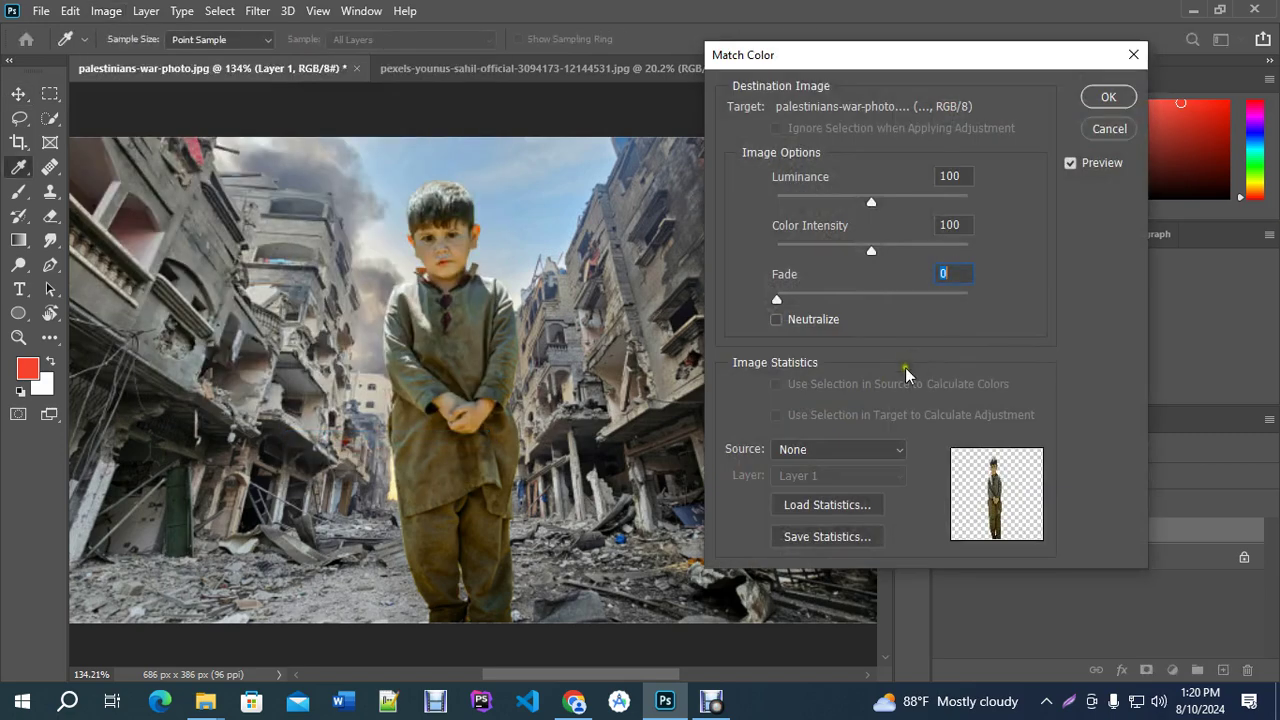
{"action": "left_click", "coordinate": [813, 449]}
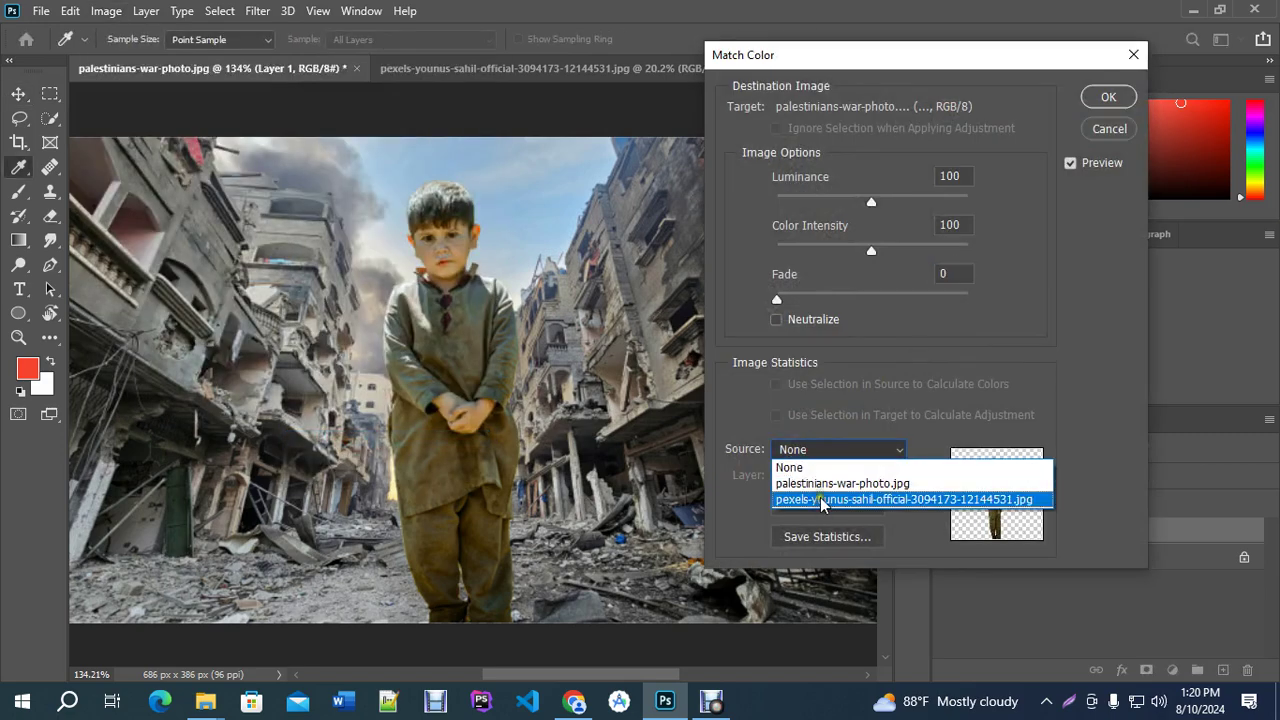
{"action": "left_click", "coordinate": [812, 483]}
{"action": "left_click", "coordinate": [803, 476]}
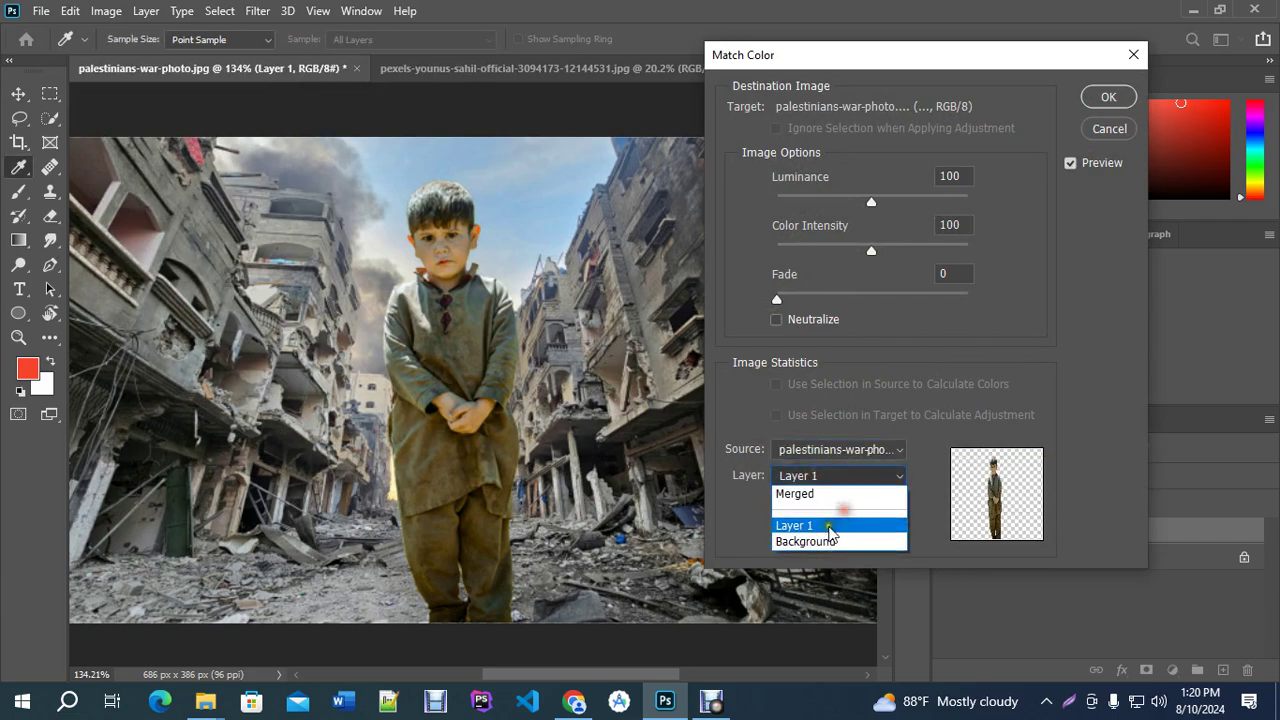
{"action": "left_click", "coordinate": [812, 537]}
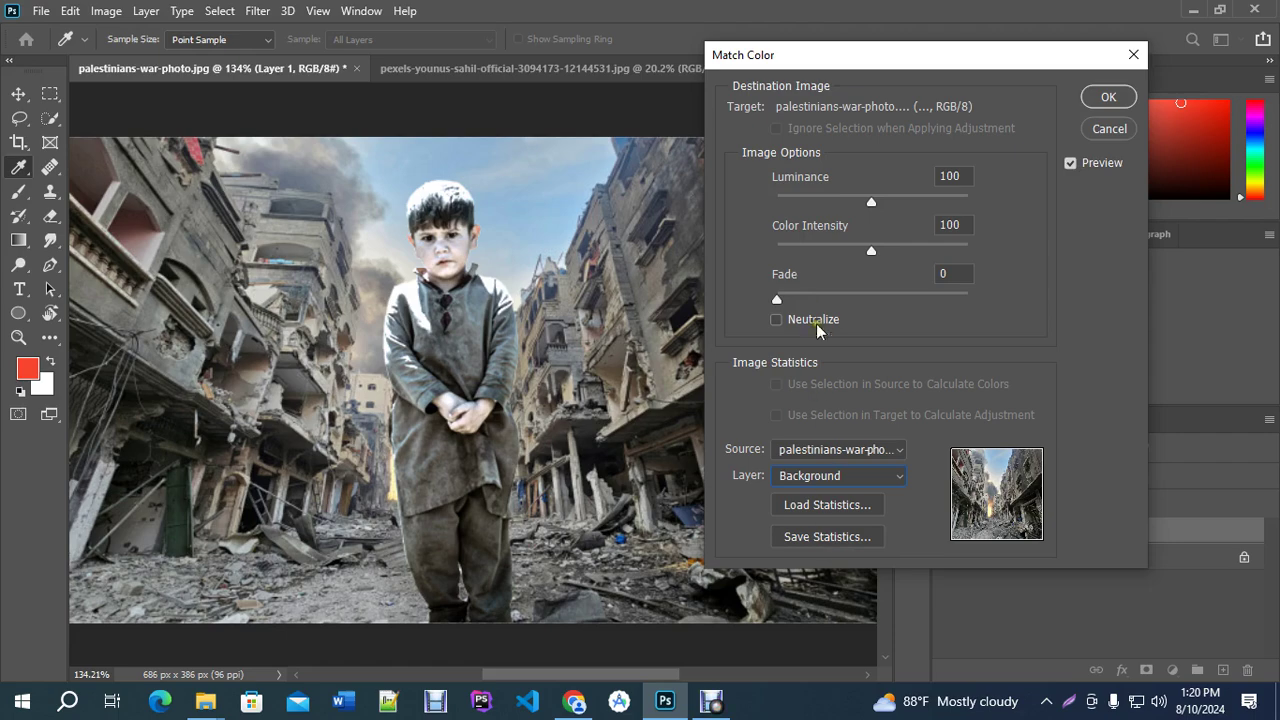
{"action": "left_click_drag", "start_coordinate": [777, 295], "coordinate": [836, 304]}
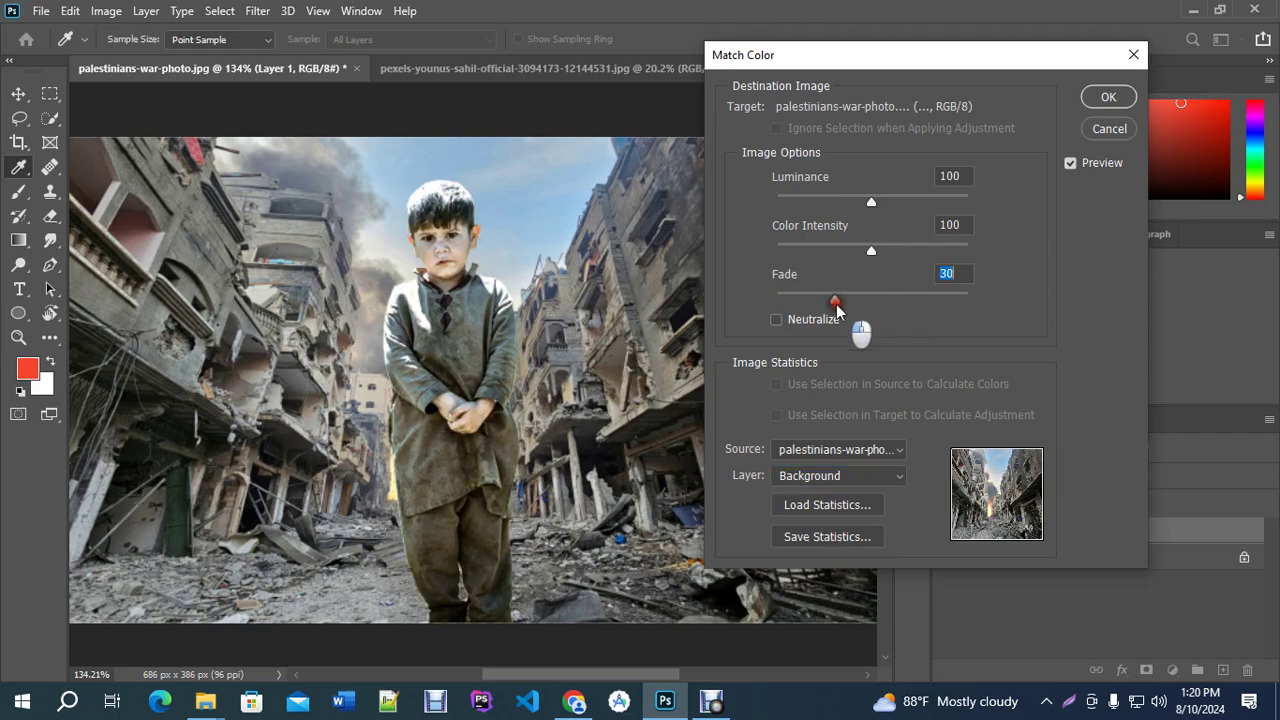
{"action": "left_click", "coordinate": [1108, 129]}
Apply a Color Balance adjustment to the boy's layer, shifting the midtones toward cyan and slightly toward blue.
{"action": "key", "text": "v"}
{"action": "scroll", "coordinate": [430, 250], "scroll_direction": "up", "scroll_amount": 5}
{"action": "scroll", "coordinate": [430, 250], "scroll_direction": "down", "scroll_amount": 3}
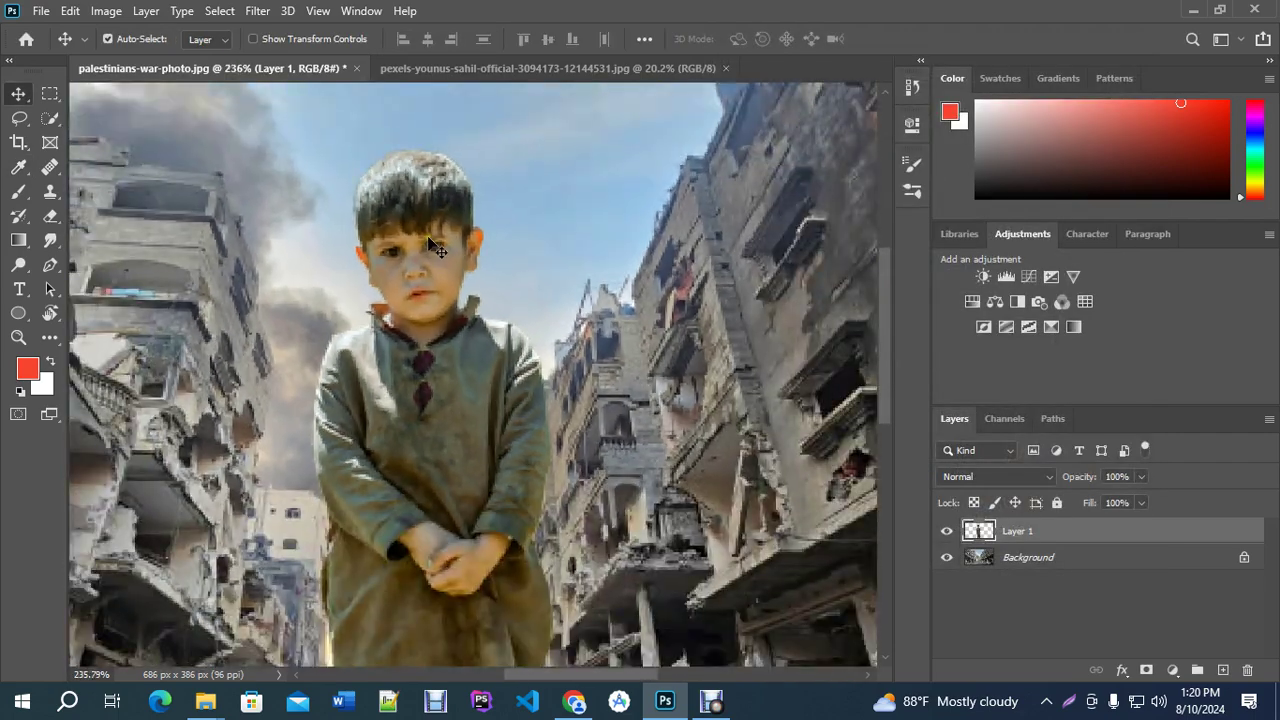
{"action": "left_click", "coordinate": [108, 12]}
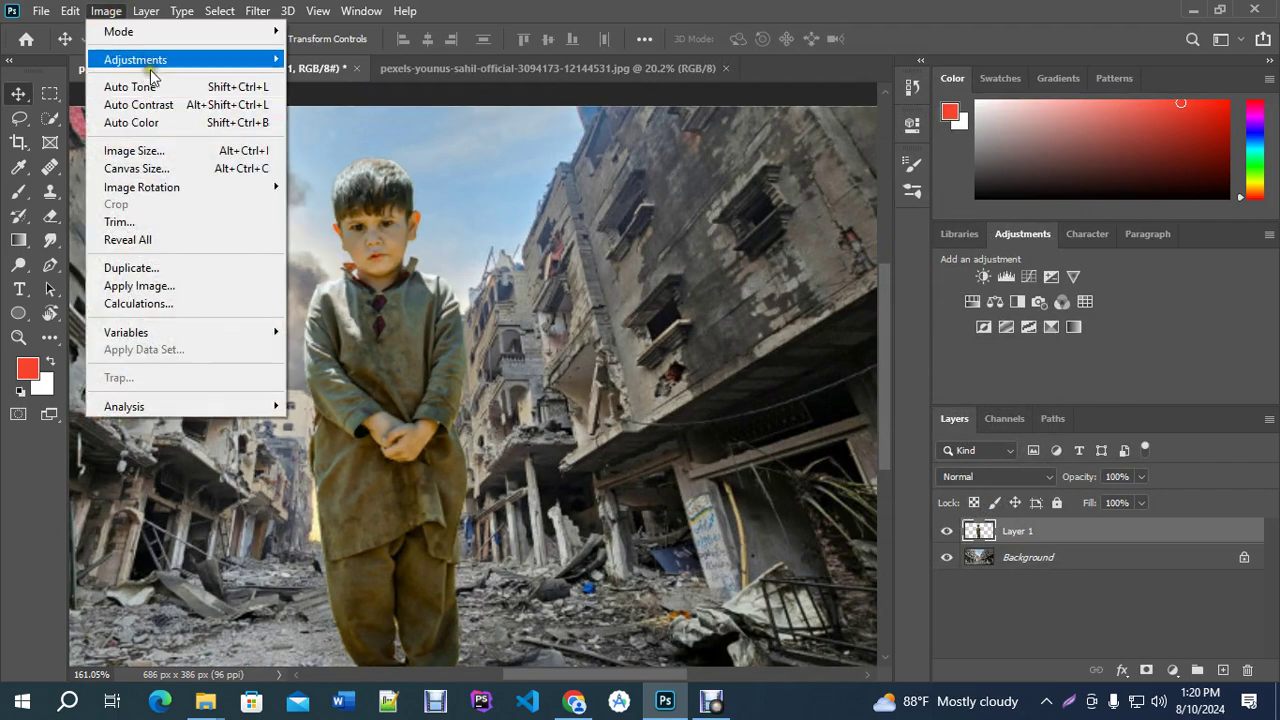
{"action": "mouse_move", "coordinate": [184, 64]}
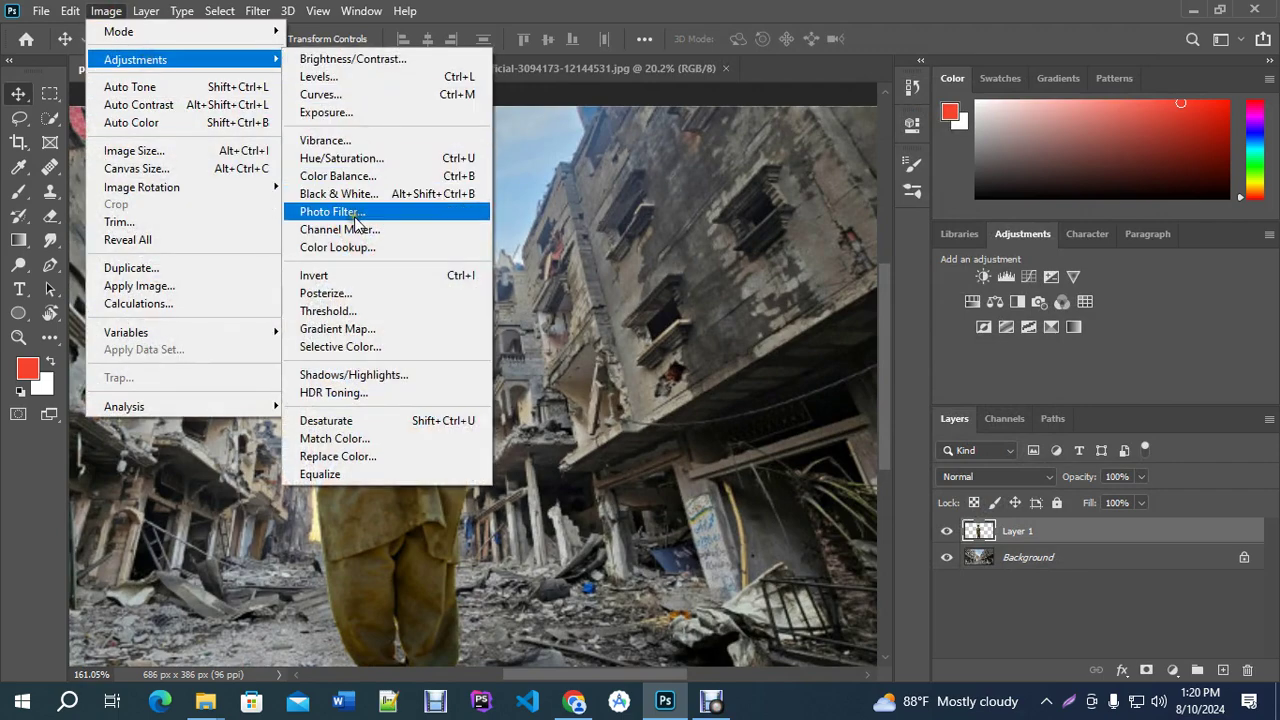
{"action": "left_click", "coordinate": [534, 12]}
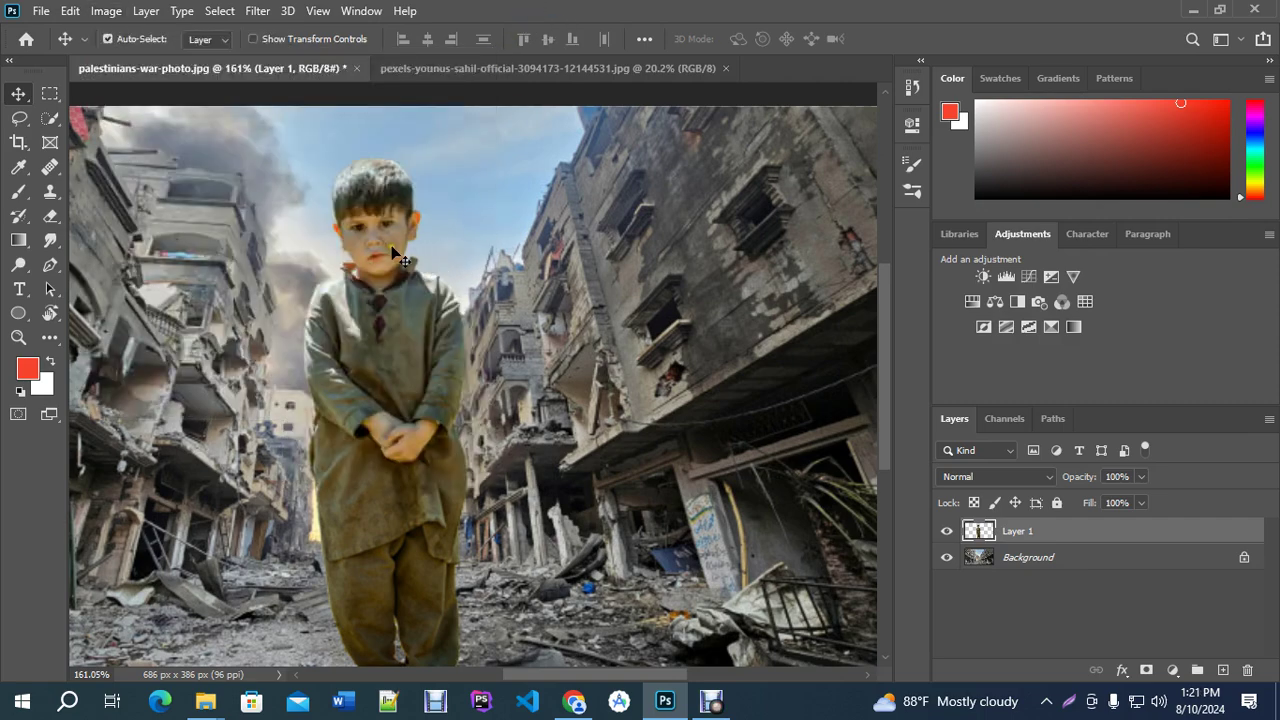
{"action": "left_click", "coordinate": [106, 12]}
{"action": "mouse_move", "coordinate": [115, 59]}
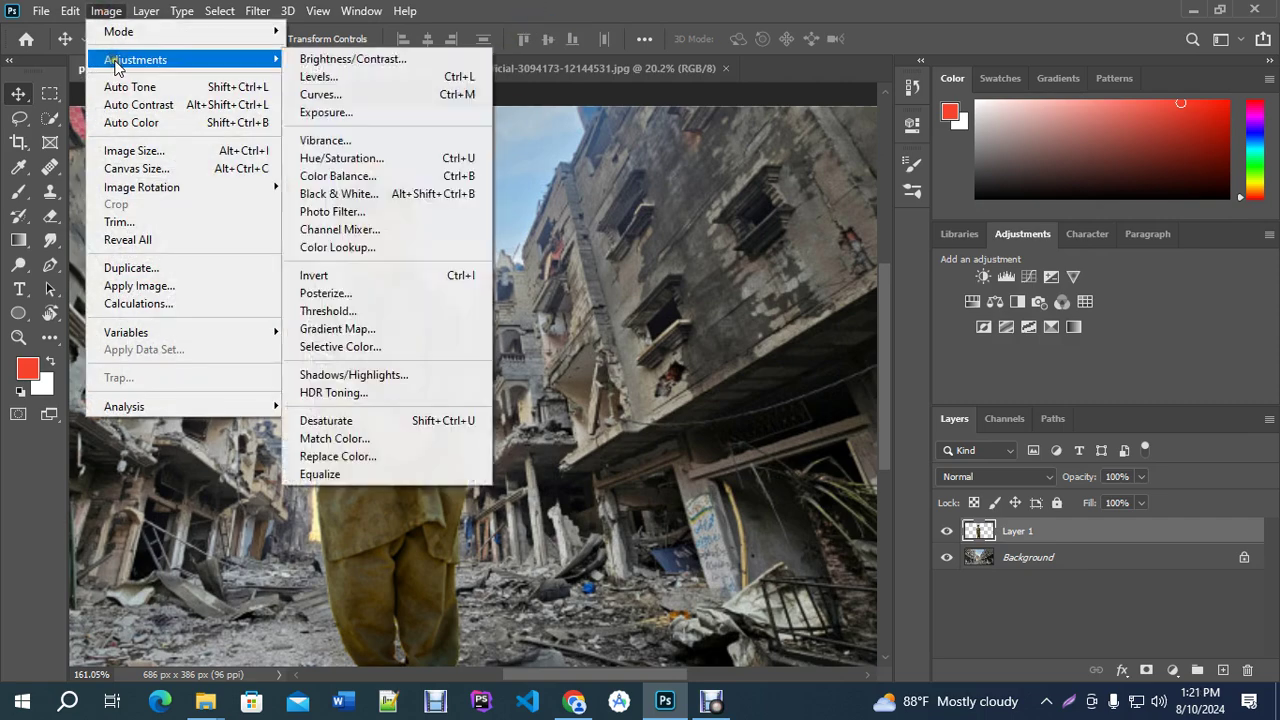
{"action": "left_click", "coordinate": [374, 176]}
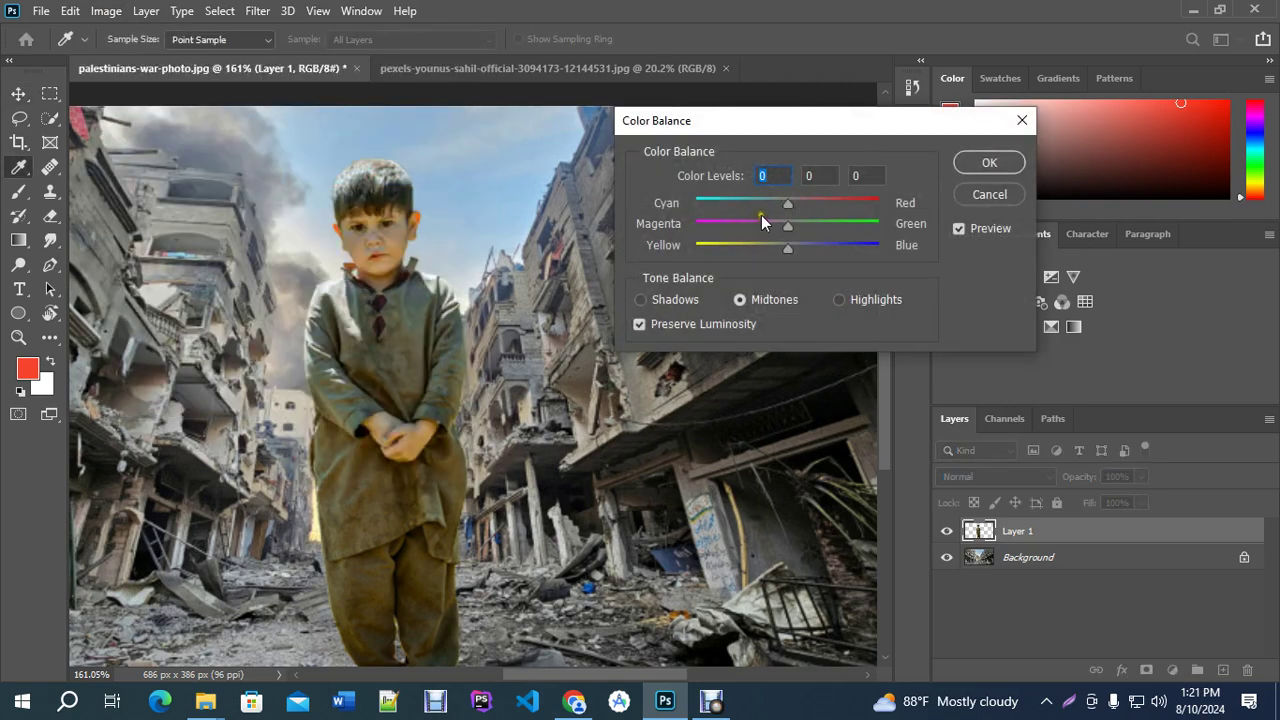
{"action": "left_click_drag", "start_coordinate": [793, 204], "coordinate": [769, 198]}
{"action": "left_click_drag", "start_coordinate": [779, 252], "coordinate": [795, 247]}
{"action": "left_click", "coordinate": [985, 163]}
Try a Hue/Saturation adjustment on the boy with saturation -31 and lightness +11.
{"action": "key", "text": "ctrl+u"}
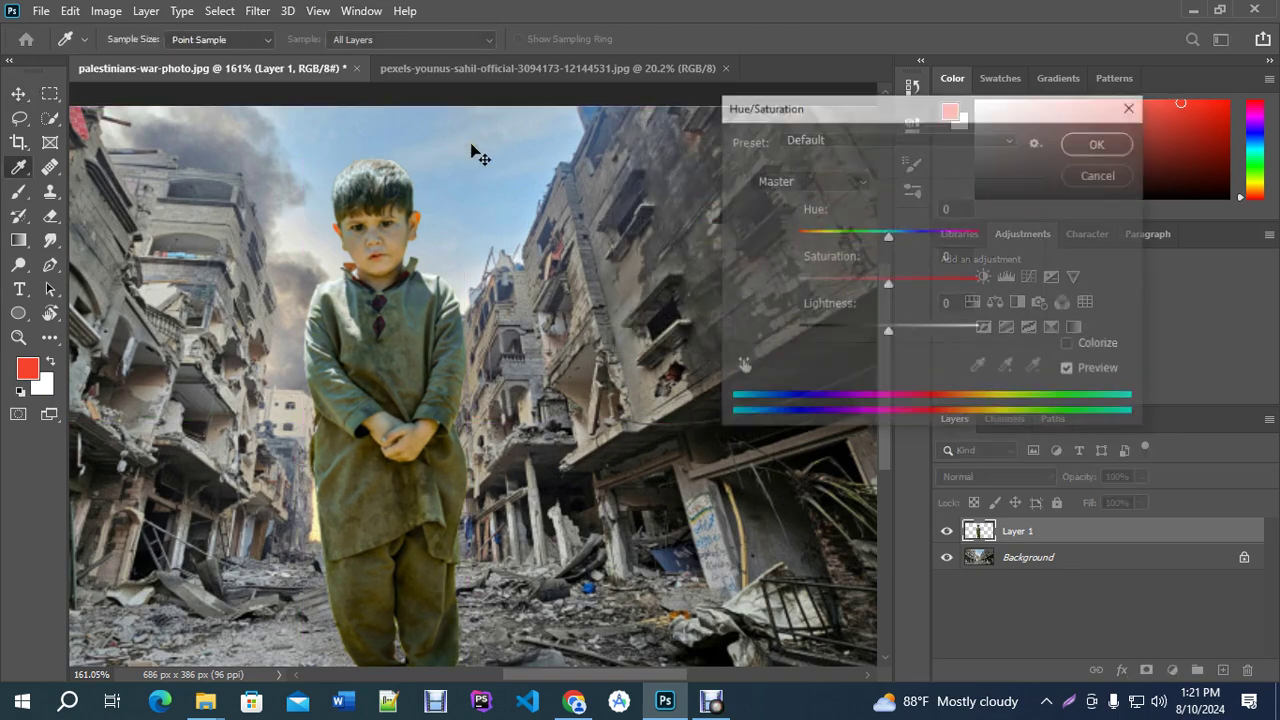
{"action": "left_click_drag", "start_coordinate": [887, 290], "coordinate": [860, 284]}
{"action": "left_click_drag", "start_coordinate": [888, 331], "coordinate": [901, 333]}
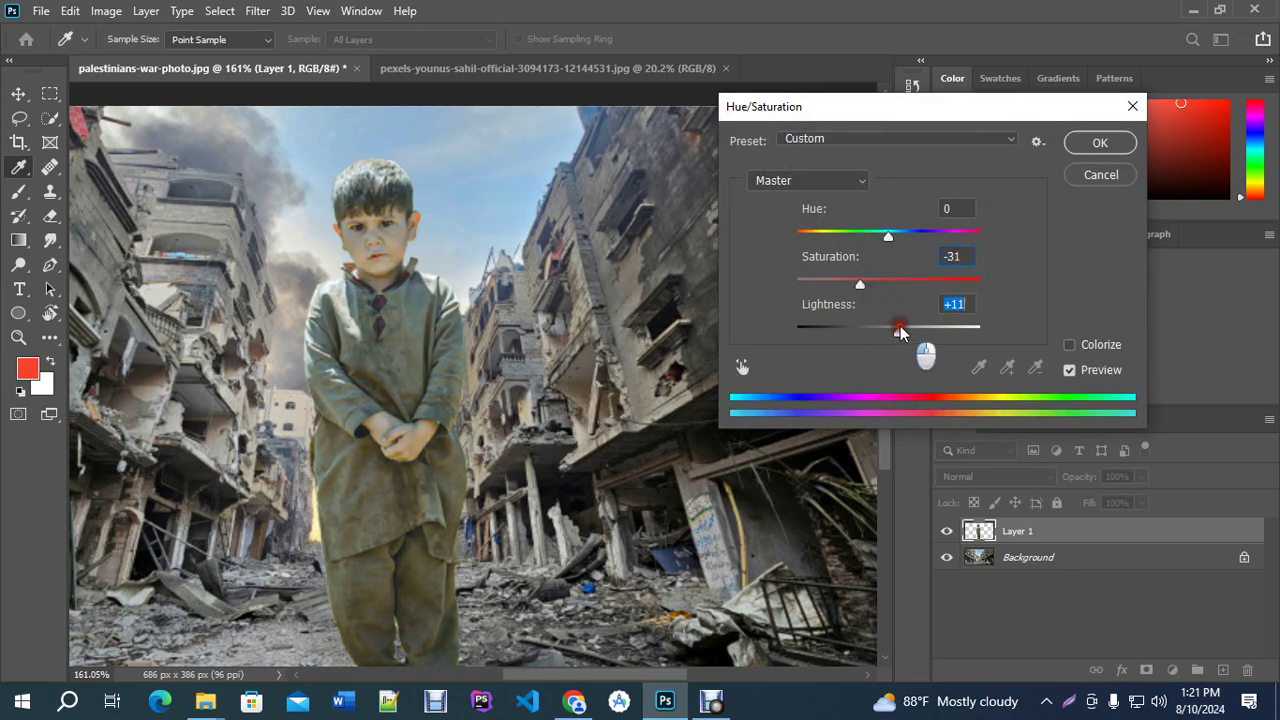
{"action": "left_click", "coordinate": [1100, 142]}
{"action": "left_click", "coordinate": [470, 328]}
Try Match Color on the color-balanced boy with the war photo's Background layer as source, raise the fade, and cancel.
{"action": "left_click", "coordinate": [106, 11]}
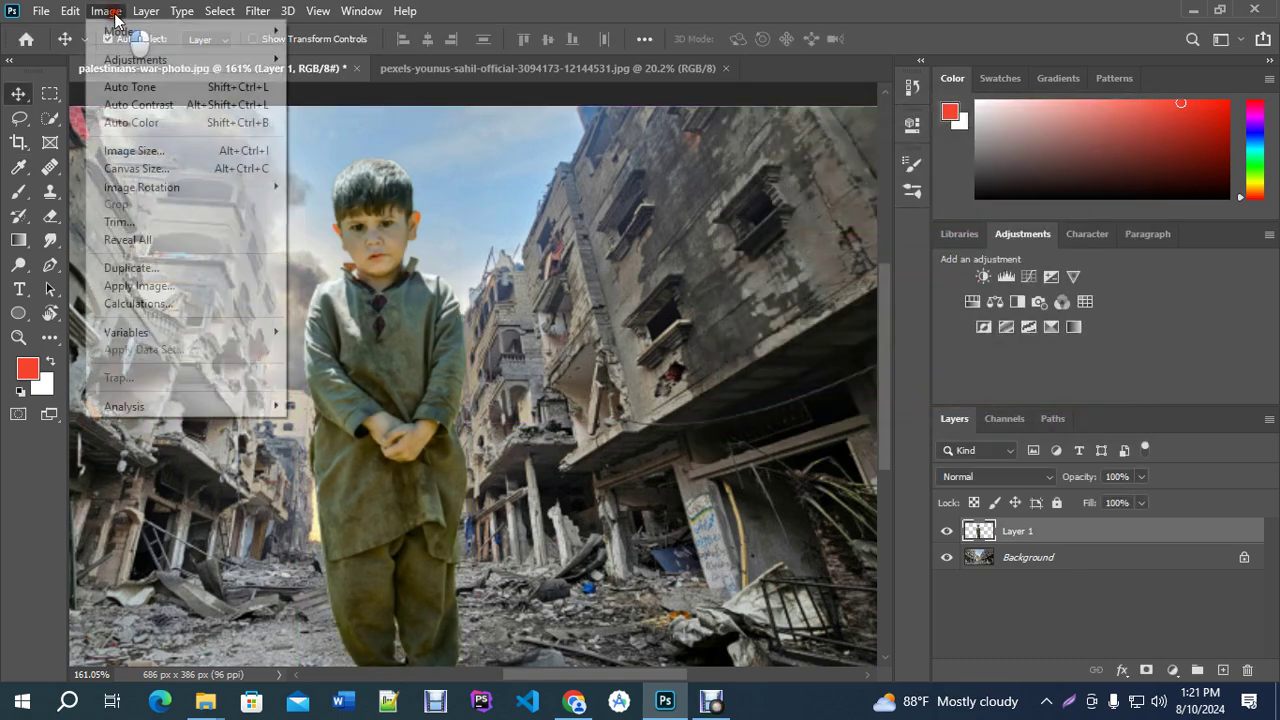
{"action": "mouse_move", "coordinate": [138, 62]}
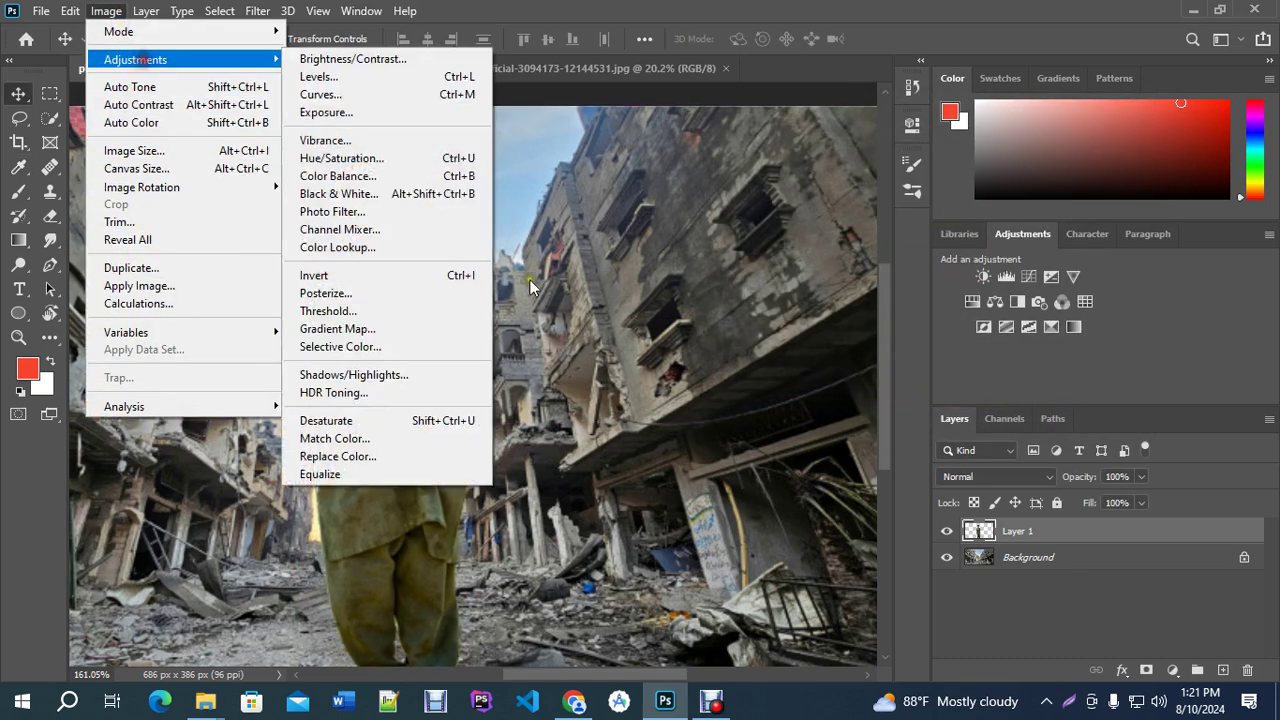
{"action": "left_click", "coordinate": [340, 439]}
{"action": "left_click", "coordinate": [792, 450]}
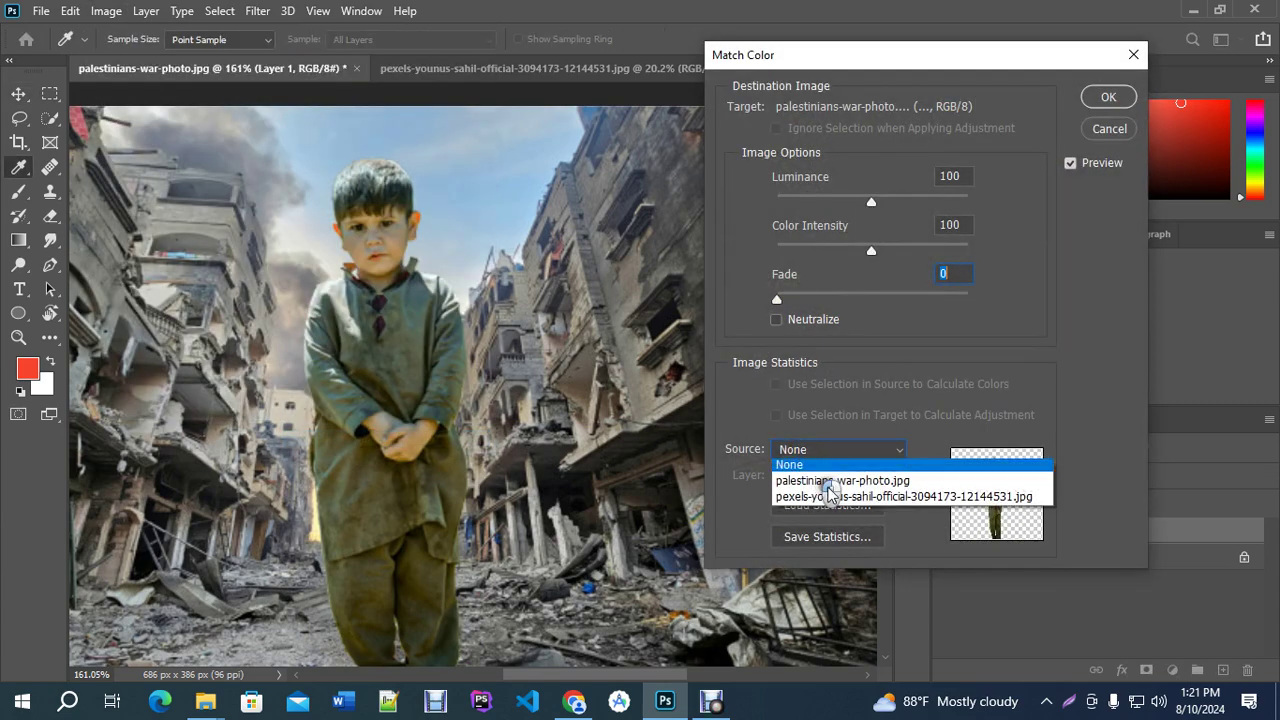
{"action": "left_click", "coordinate": [821, 484]}
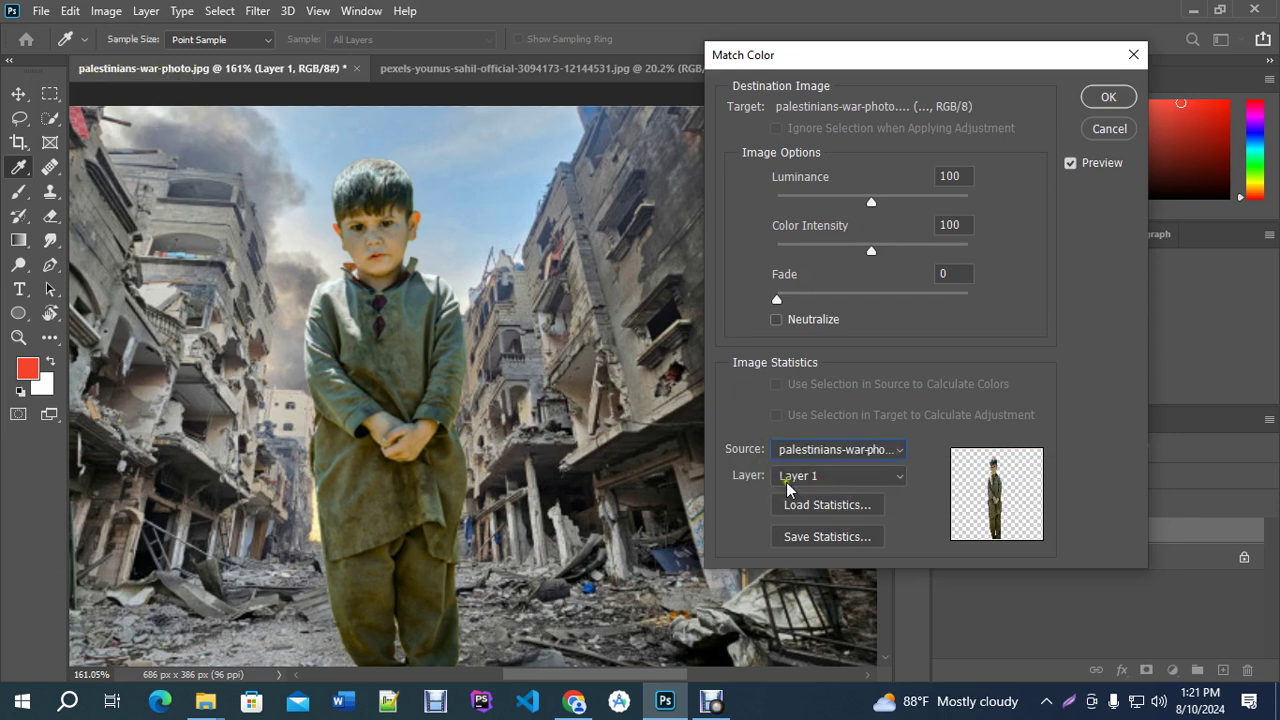
{"action": "left_click_drag", "start_coordinate": [910, 68], "coordinate": [640, 72]}
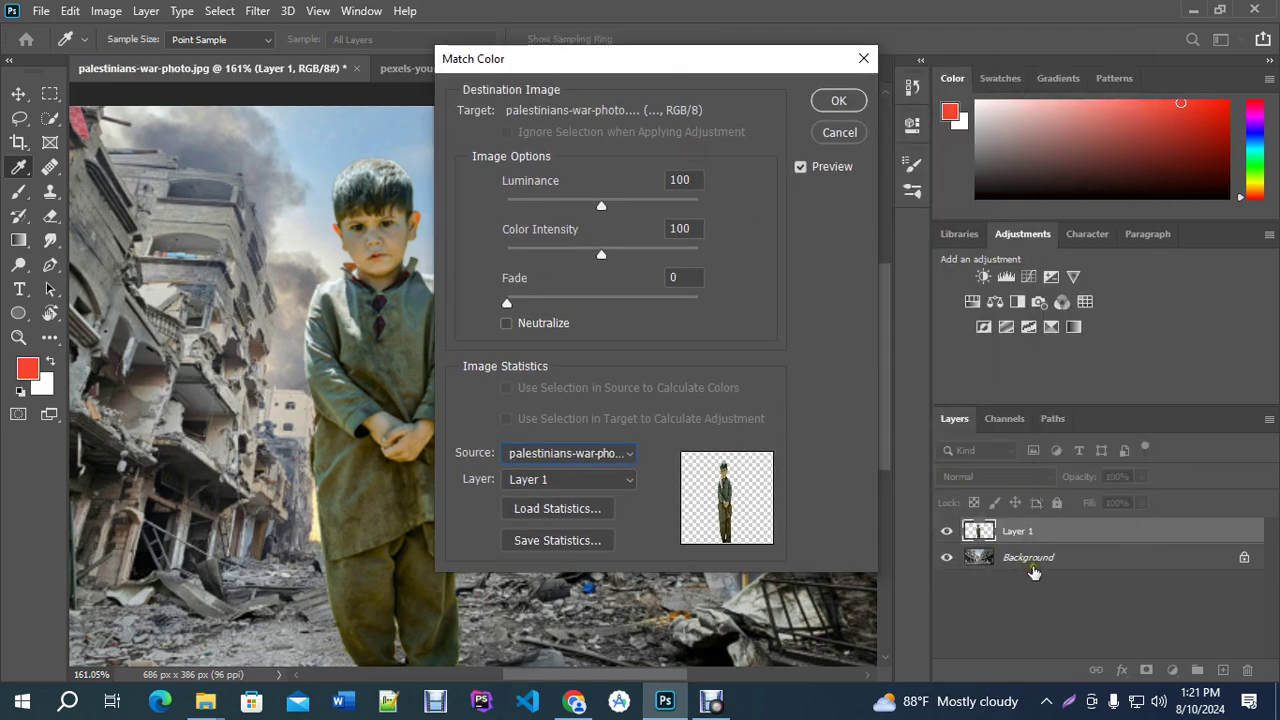
{"action": "left_click", "coordinate": [575, 482]}
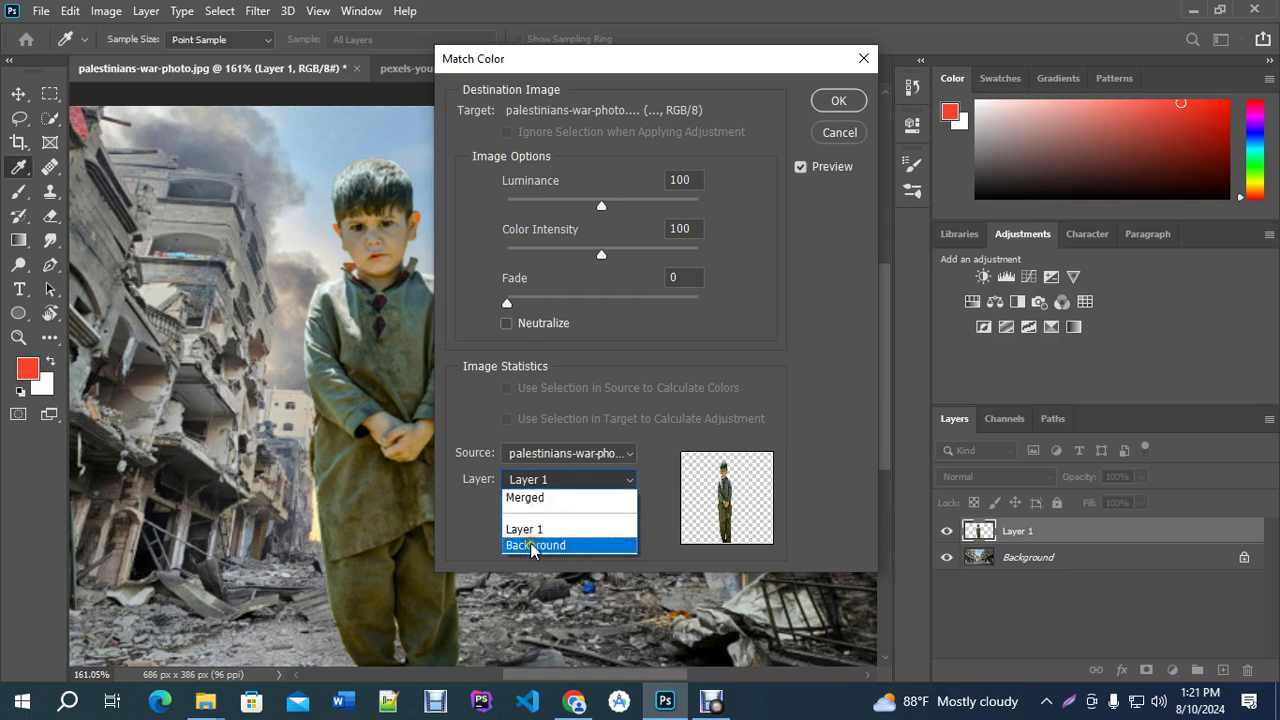
{"action": "left_click", "coordinate": [530, 544]}
{"action": "left_click_drag", "start_coordinate": [517, 308], "coordinate": [566, 305]}
{"action": "left_click", "coordinate": [840, 134]}
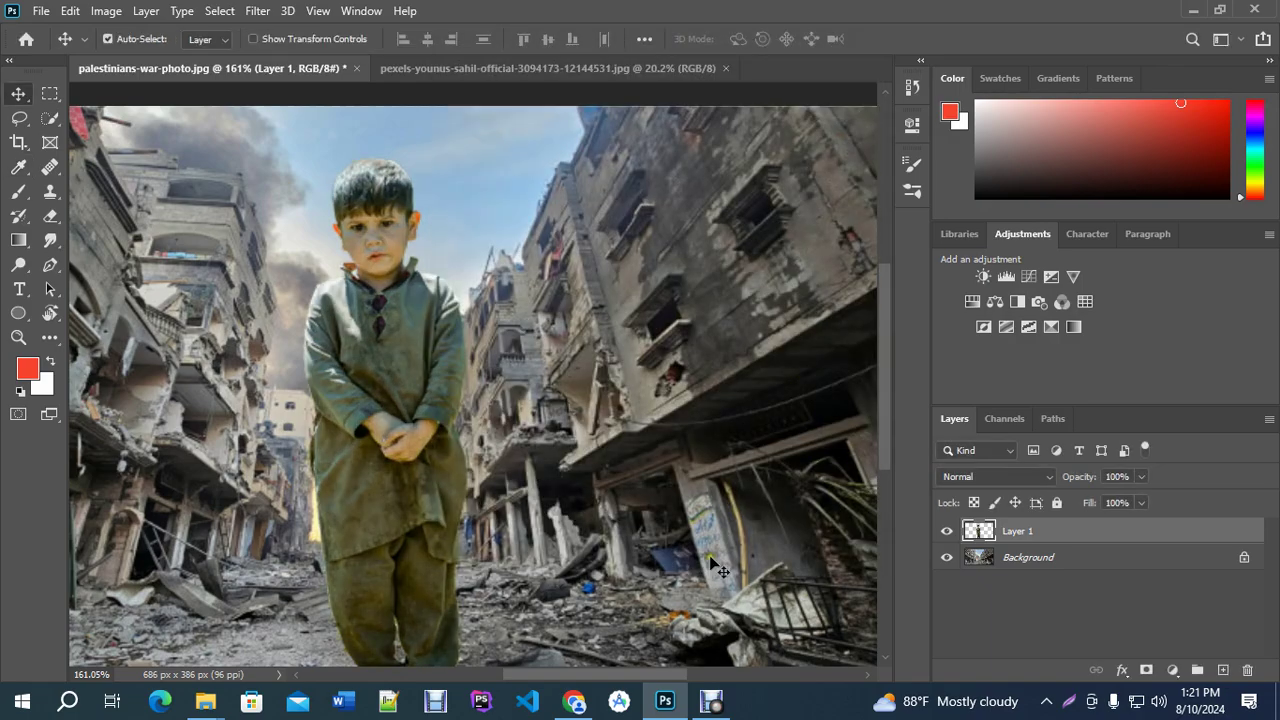
Switch to Chrome and review the Image Adjustment topics in the IAGM_BITM-36C.pdf course outline, including Posterize Image.
{"action": "left_click", "coordinate": [574, 701]}
{"action": "left_click", "coordinate": [140, 19]}
{"action": "scroll", "coordinate": [570, 467], "scroll_direction": "up", "scroll_amount": 8}
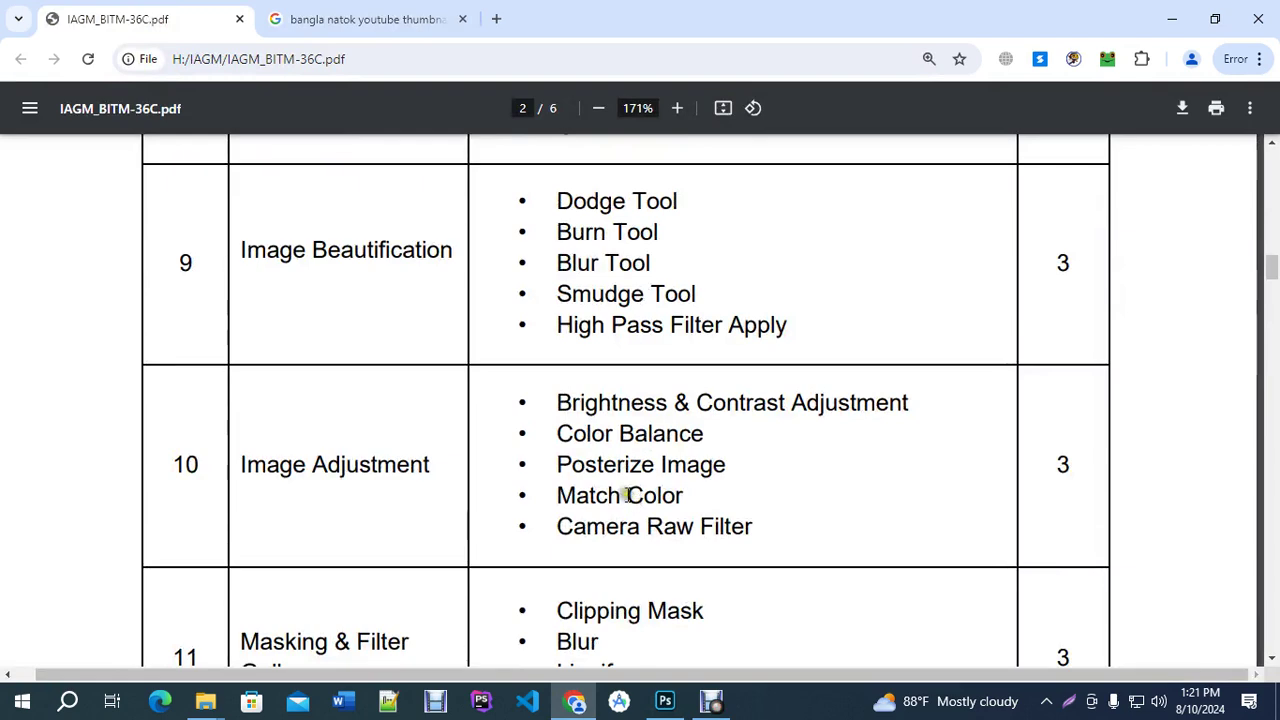
{"action": "left_click_drag", "start_coordinate": [557, 464], "coordinate": [791, 455]}
{"action": "scroll", "coordinate": [594, 556], "scroll_direction": "down", "scroll_amount": 5}
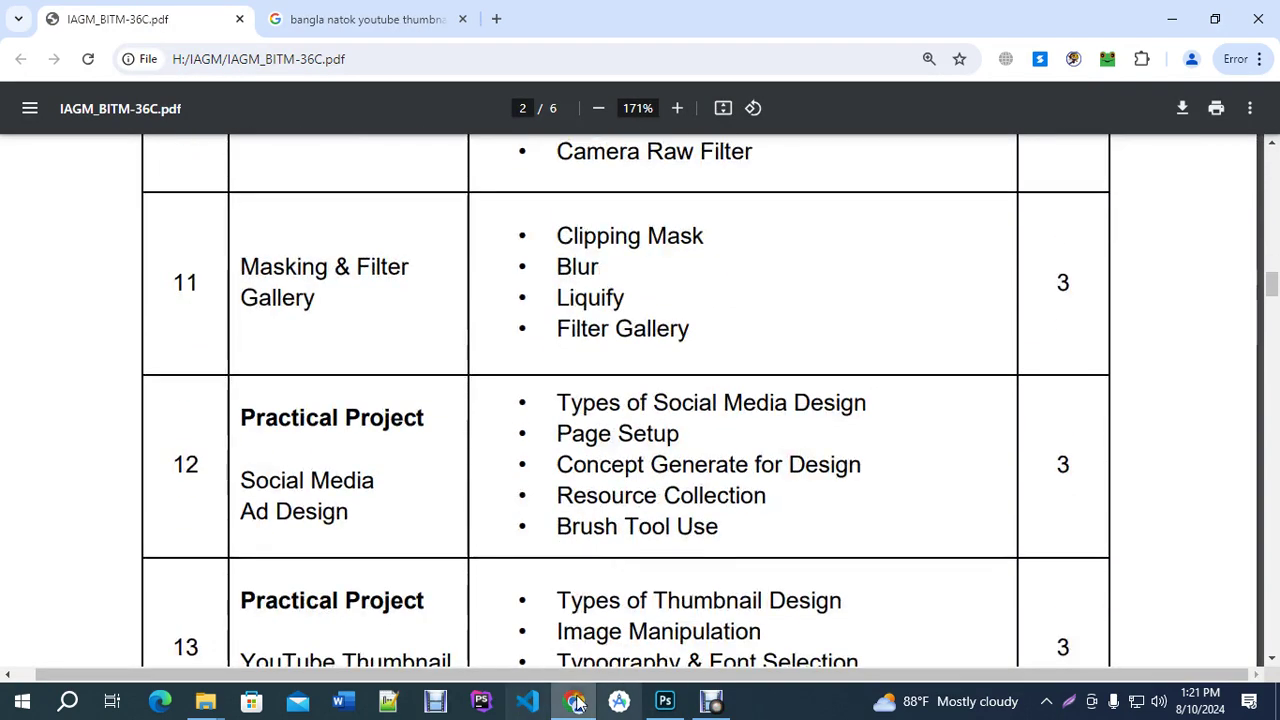
Switch back to Photoshop, try a Posterize adjustment with 4 levels on the boy's layer, and cancel.
{"action": "left_click", "coordinate": [664, 701]}
{"action": "left_click", "coordinate": [108, 11]}
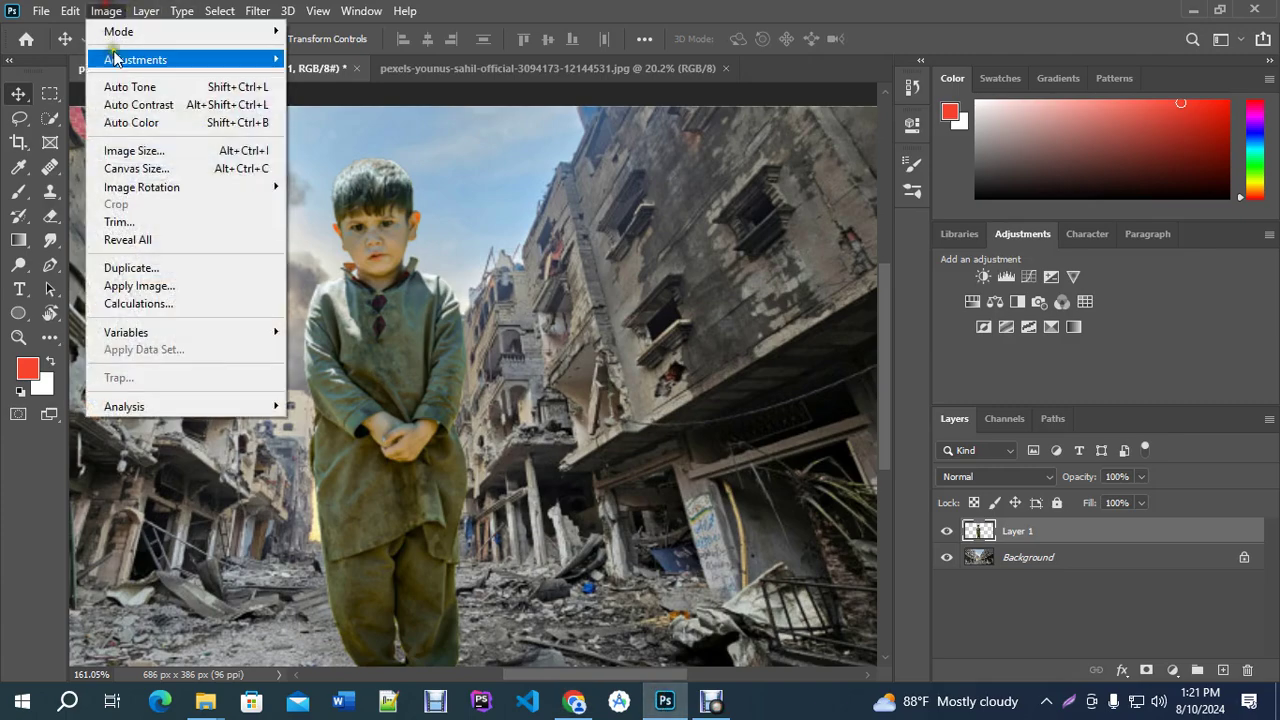
{"action": "mouse_move", "coordinate": [125, 60]}
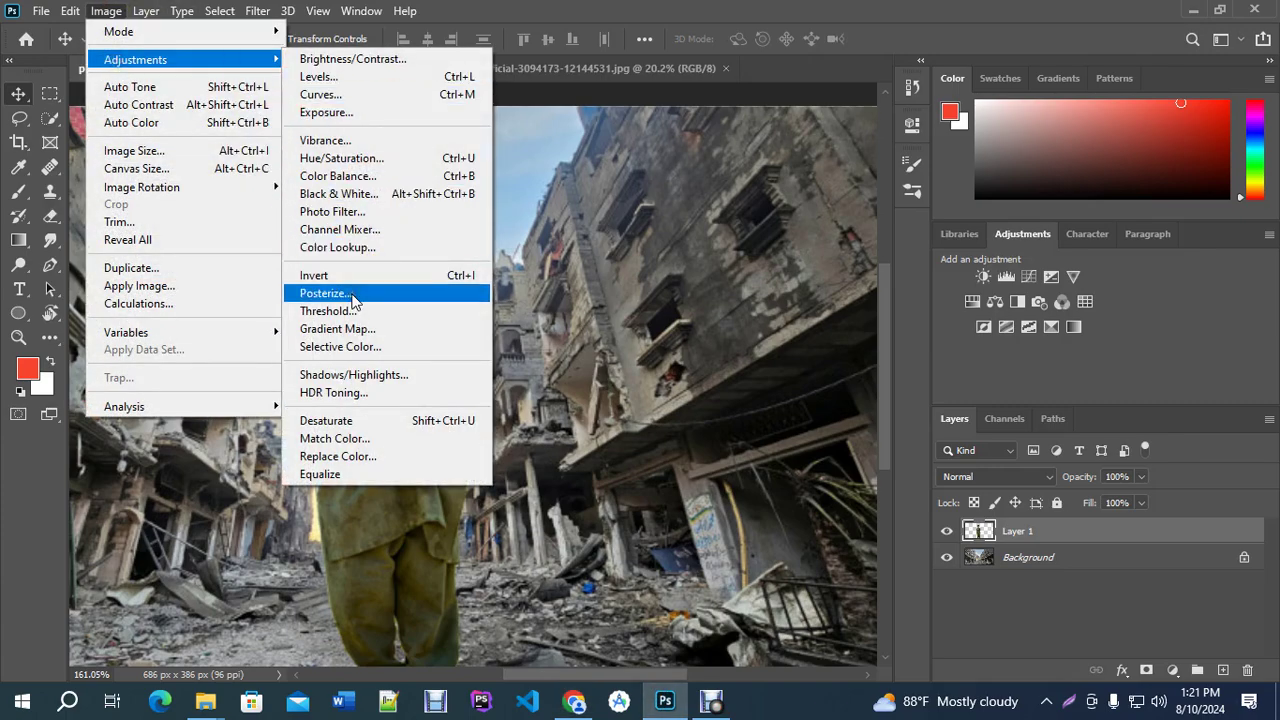
{"action": "left_click", "coordinate": [352, 295]}
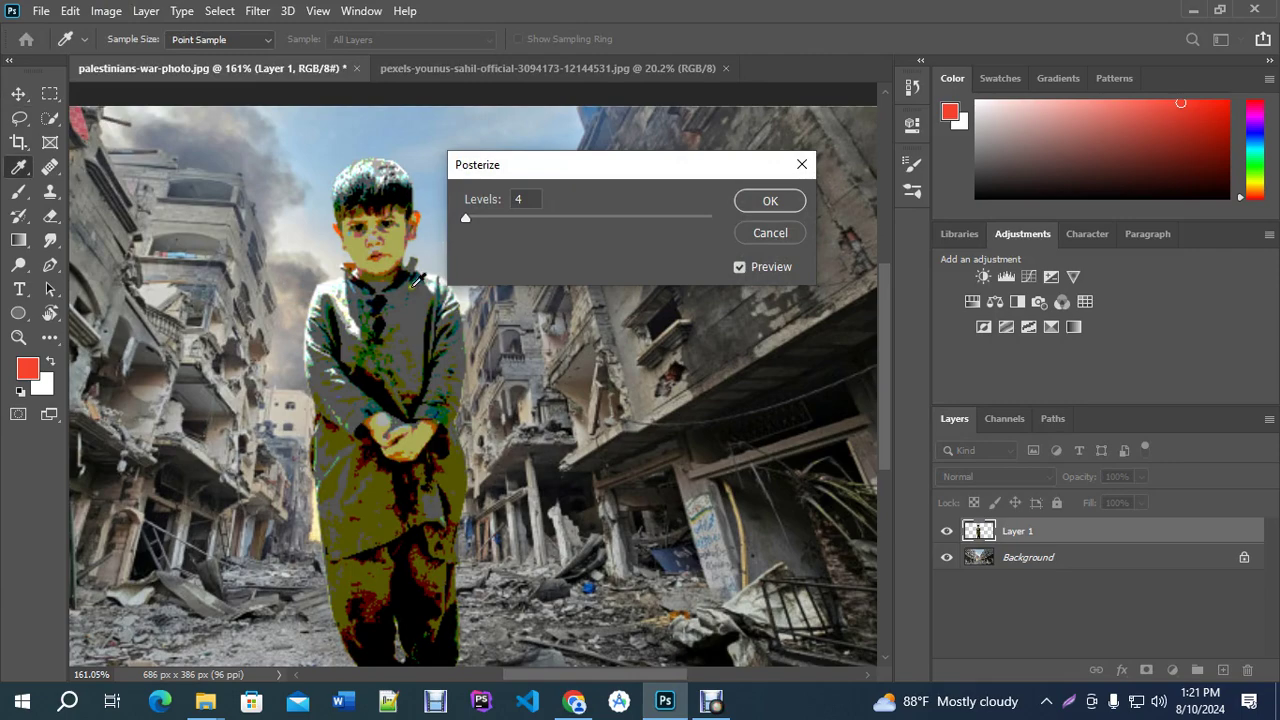
{"action": "left_click", "coordinate": [770, 233]}
{"action": "scroll", "coordinate": [695, 311], "scroll_direction": "down", "scroll_amount": 2}
{"action": "scroll", "coordinate": [695, 311], "scroll_direction": "up", "scroll_amount": 1}
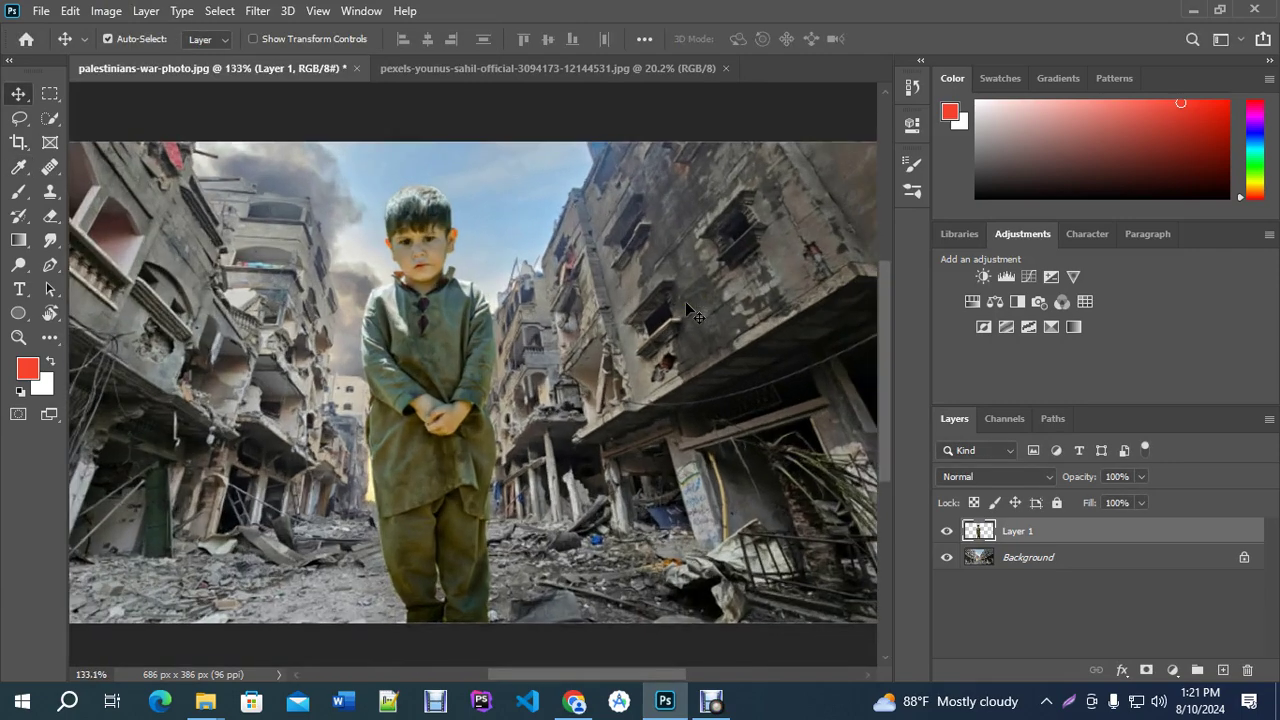
Switch to Chrome and examine the course outline, highlighting the Image Beautification topics from Dodge Tool to High Pass Filter Apply.
{"action": "left_click", "coordinate": [575, 700]}
{"action": "scroll", "coordinate": [540, 392], "scroll_direction": "up", "scroll_amount": 5}
{"action": "scroll", "coordinate": [540, 392], "scroll_direction": "up", "scroll_amount": 5}
{"action": "left_click_drag", "start_coordinate": [556, 402], "coordinate": [622, 688]}
{"action": "scroll", "coordinate": [615, 462], "scroll_direction": "down", "scroll_amount": 5}
{"action": "mouse_move", "coordinate": [803, 423]}
{"action": "left_mouse_down"}
{"action": "mouse_move", "coordinate": [569, 340]}
{"action": "mouse_move", "coordinate": [551, 294]}
{"action": "left_mouse_up"}
{"action": "scroll", "coordinate": [585, 447], "scroll_direction": "up", "scroll_amount": 3}
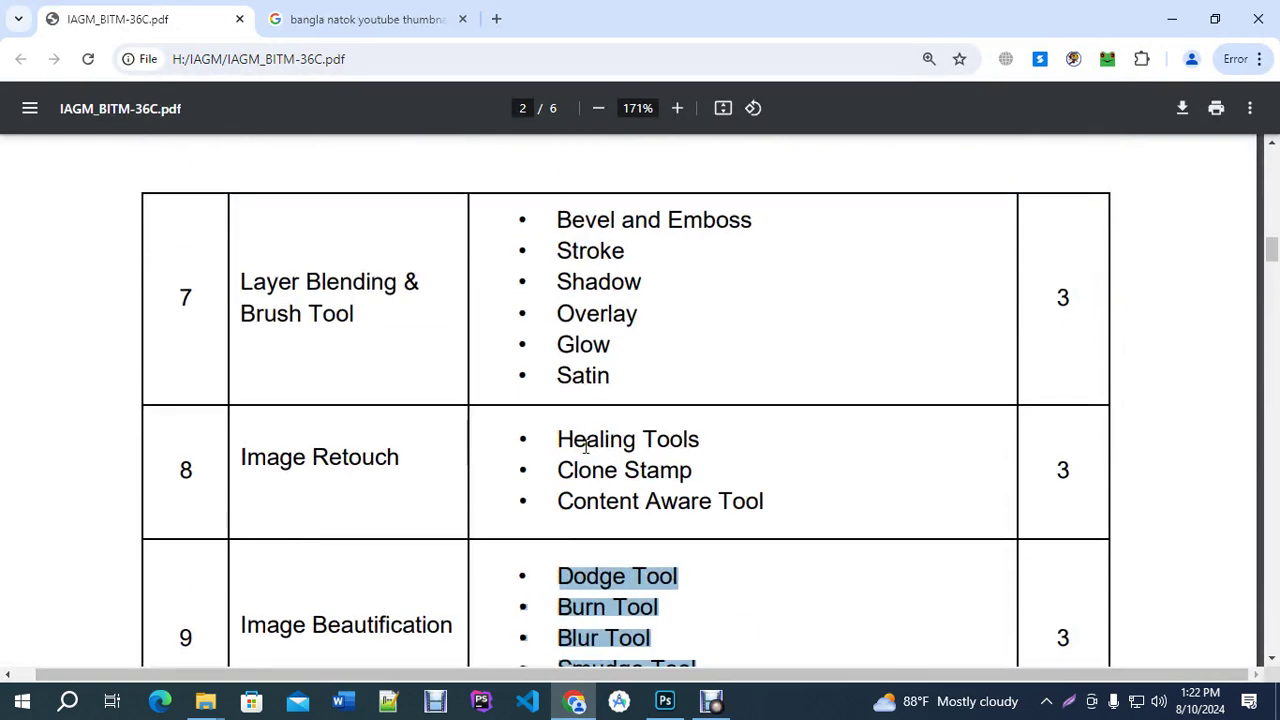
{"action": "scroll", "coordinate": [585, 447], "scroll_direction": "down", "scroll_amount": 1}
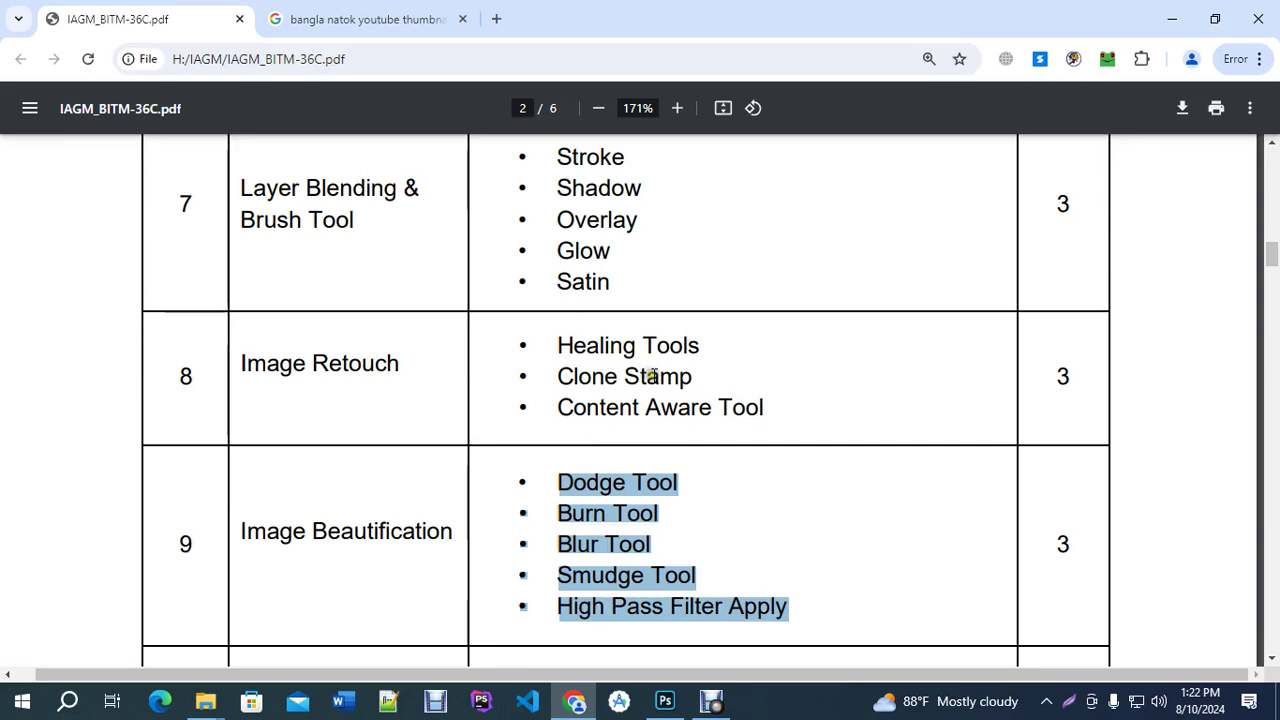
{"action": "scroll", "coordinate": [651, 374], "scroll_direction": "down", "scroll_amount": 1}
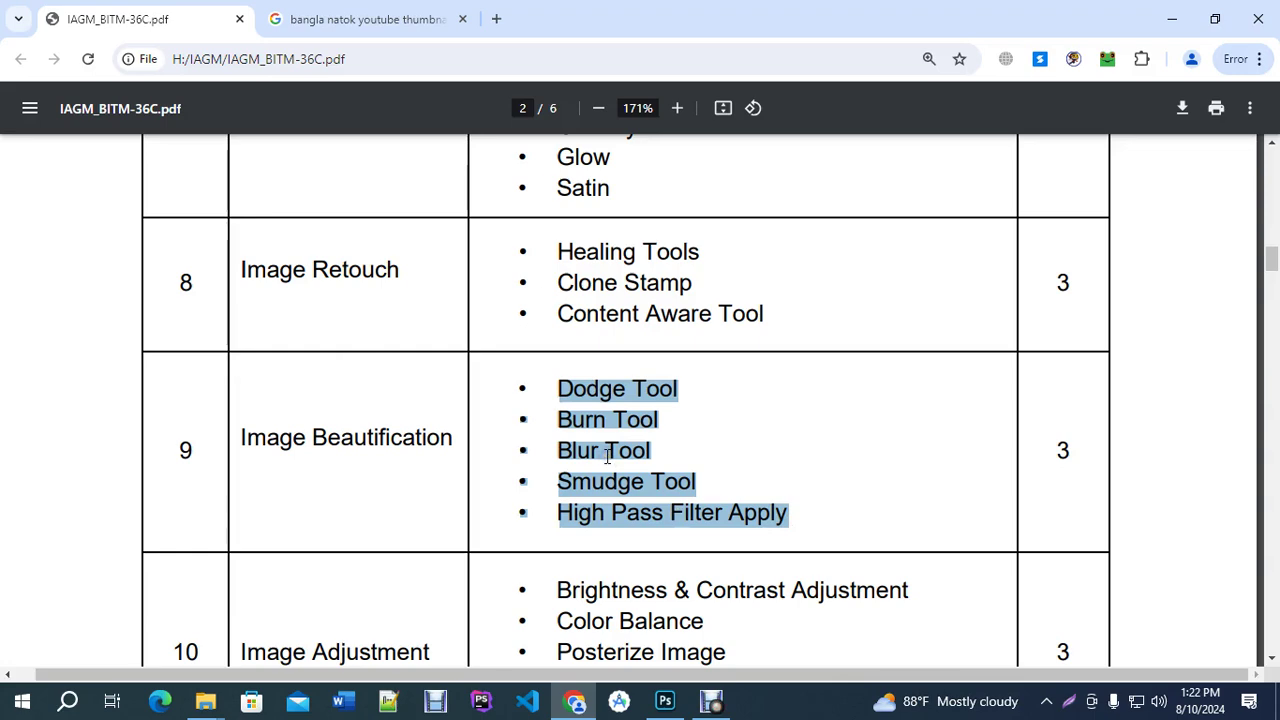
{"action": "scroll", "coordinate": [846, 491], "scroll_direction": "up", "scroll_amount": 1}
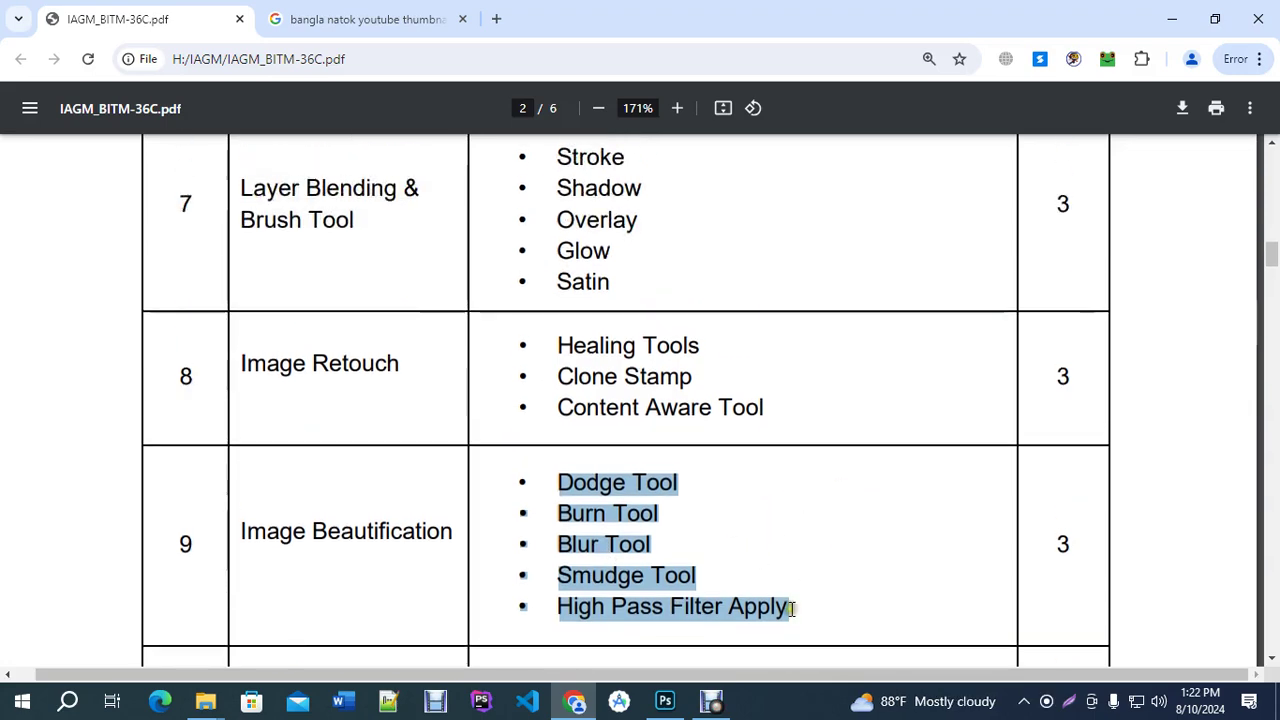
Highlight the Layer Blending & Brush Tool topics from Bevel and Emboss to Satin, and review the outline through the Social Media Ad Design project.
{"action": "left_click", "coordinate": [789, 604]}
{"action": "scroll", "coordinate": [670, 393], "scroll_direction": "up", "scroll_amount": 1}
{"action": "left_click_drag", "start_coordinate": [557, 208], "coordinate": [769, 654]}
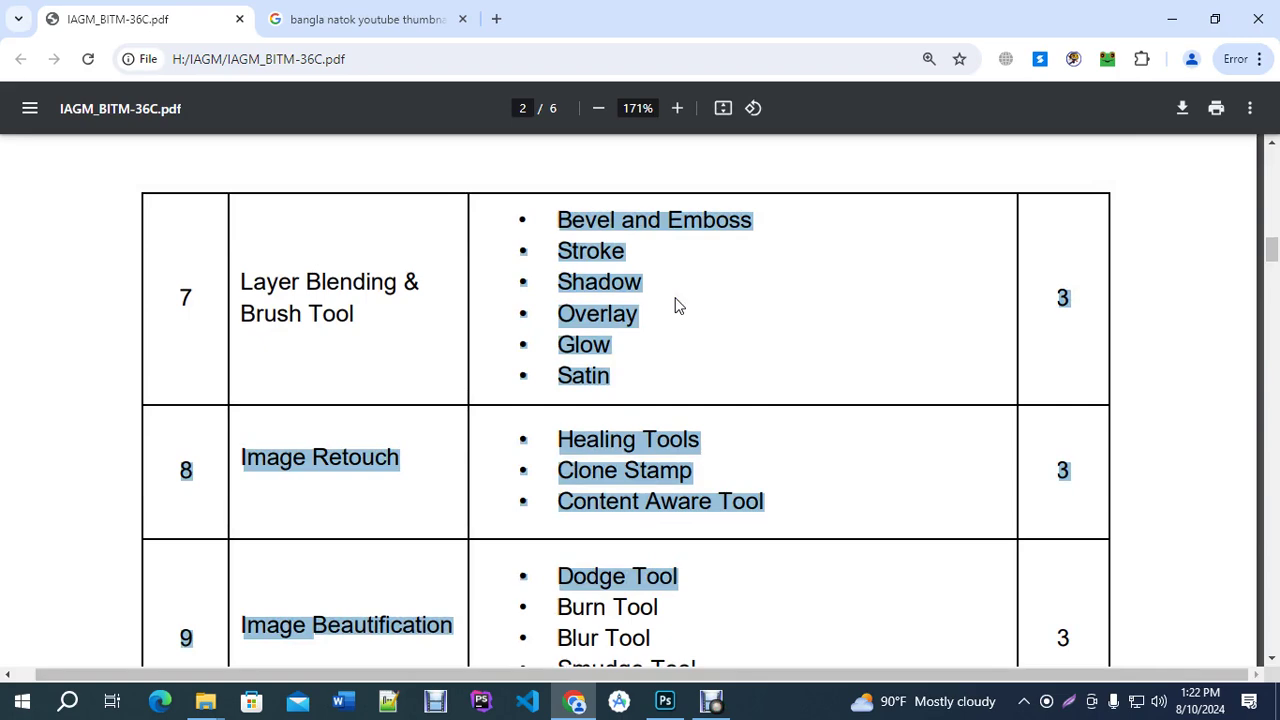
{"action": "scroll", "coordinate": [675, 305], "scroll_direction": "down", "scroll_amount": 1}
{"action": "mouse_move", "coordinate": [767, 399]}
{"action": "left_mouse_down"}
{"action": "mouse_move", "coordinate": [563, 323]}
{"action": "mouse_move", "coordinate": [614, 473]}
{"action": "left_mouse_up"}
{"action": "scroll", "coordinate": [575, 300], "scroll_direction": "up", "scroll_amount": 2}
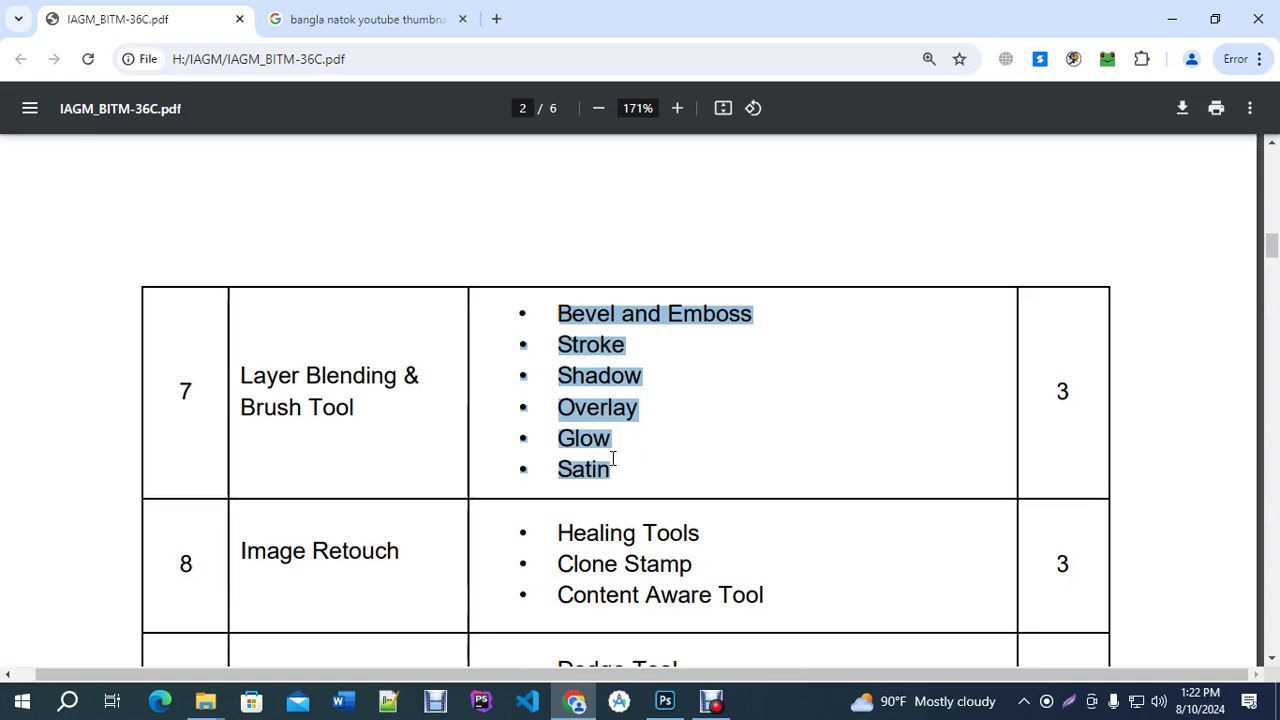
{"action": "scroll", "coordinate": [666, 283], "scroll_direction": "down", "scroll_amount": 3}
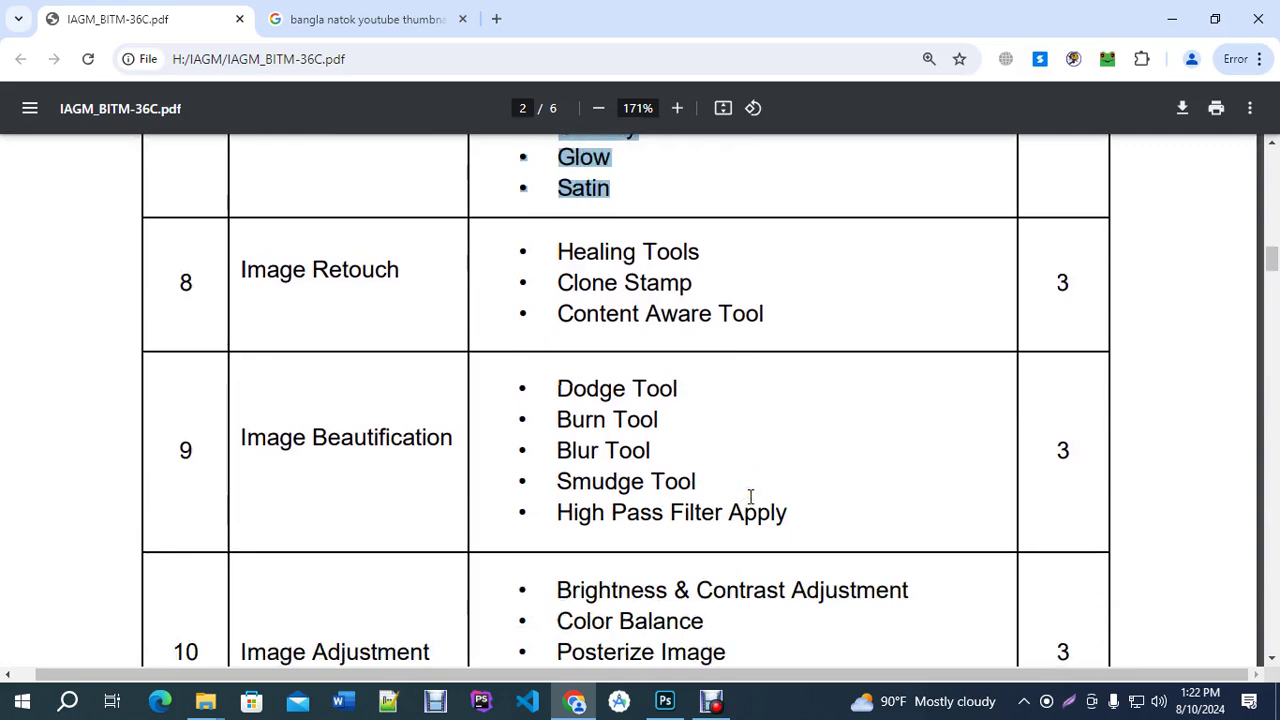
{"action": "scroll", "coordinate": [750, 497], "scroll_direction": "down", "scroll_amount": 1}
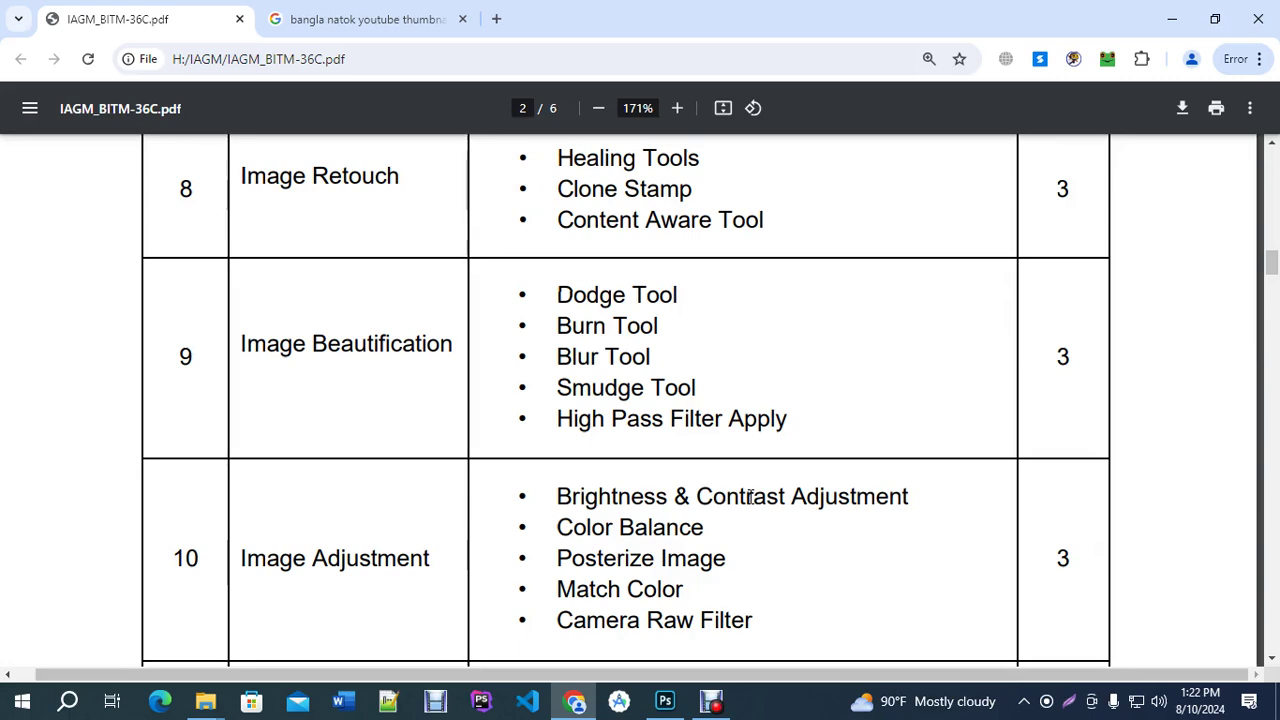
{"action": "scroll", "coordinate": [750, 497], "scroll_direction": "down", "scroll_amount": 4}
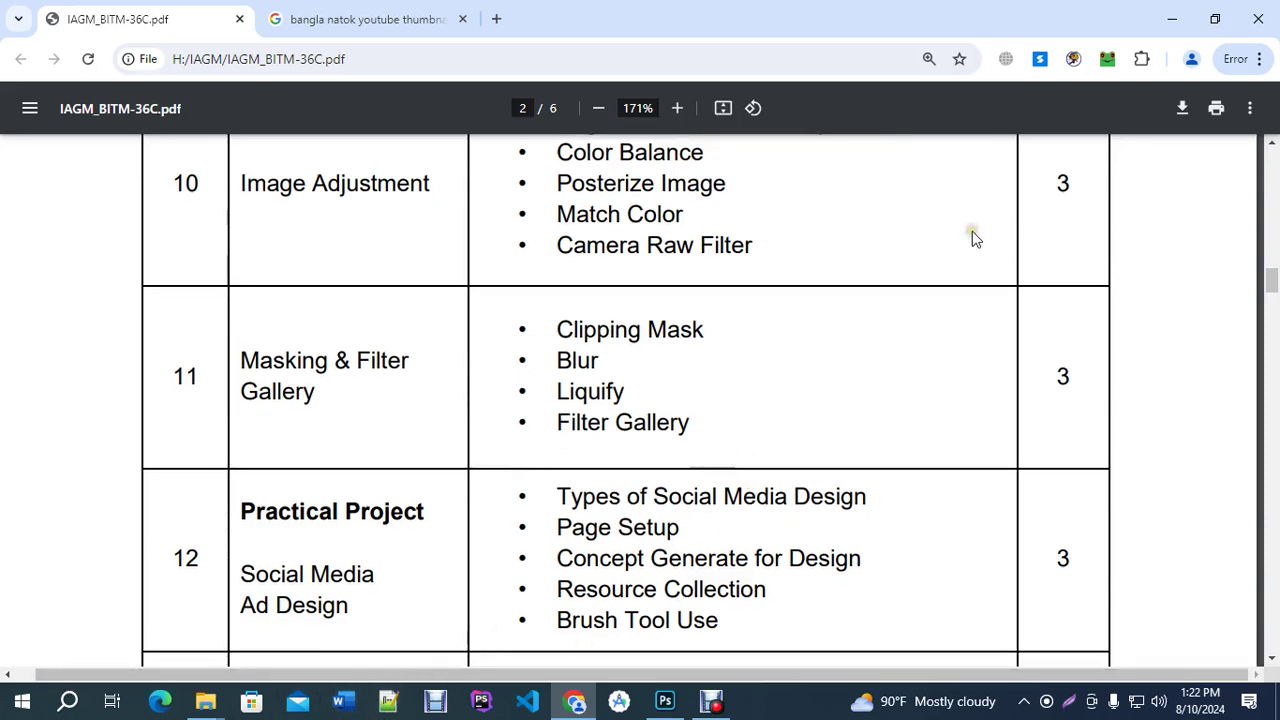
Open G&M-Student Name.docx from the desktop and look through its list of student groups.
{"action": "key", "text": "super+d"}
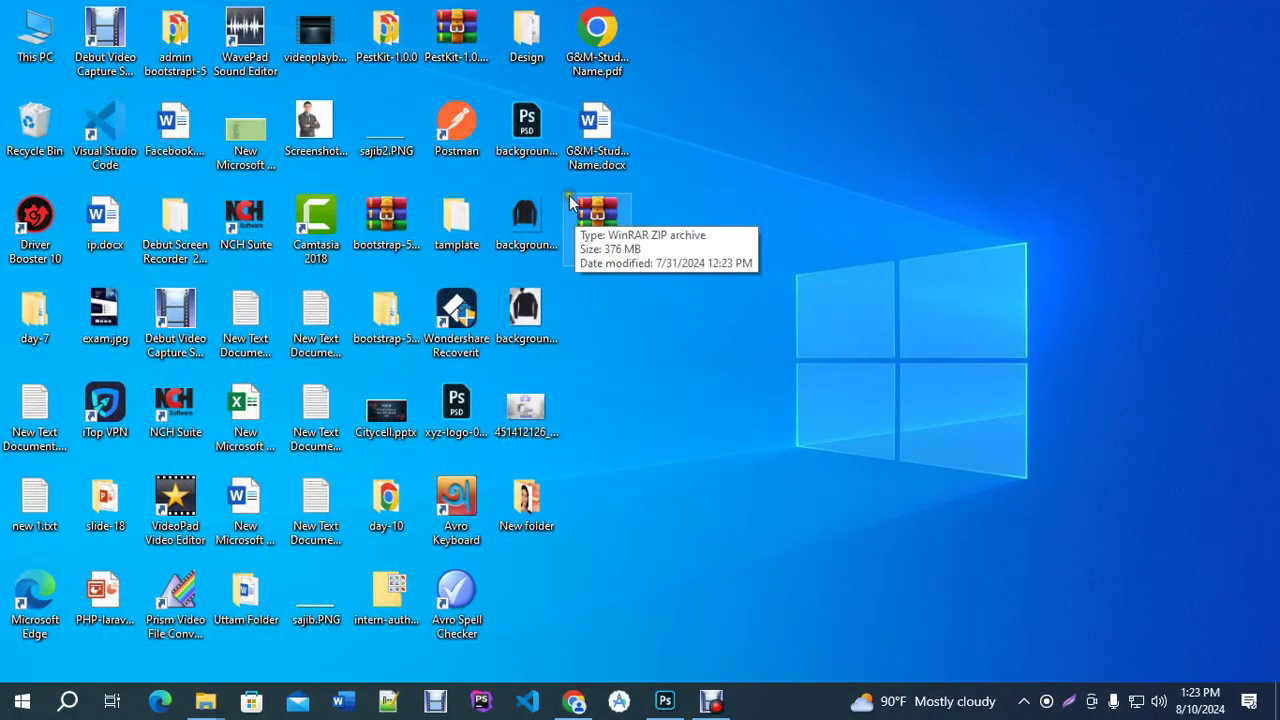
{"action": "double_click", "coordinate": [594, 116]}
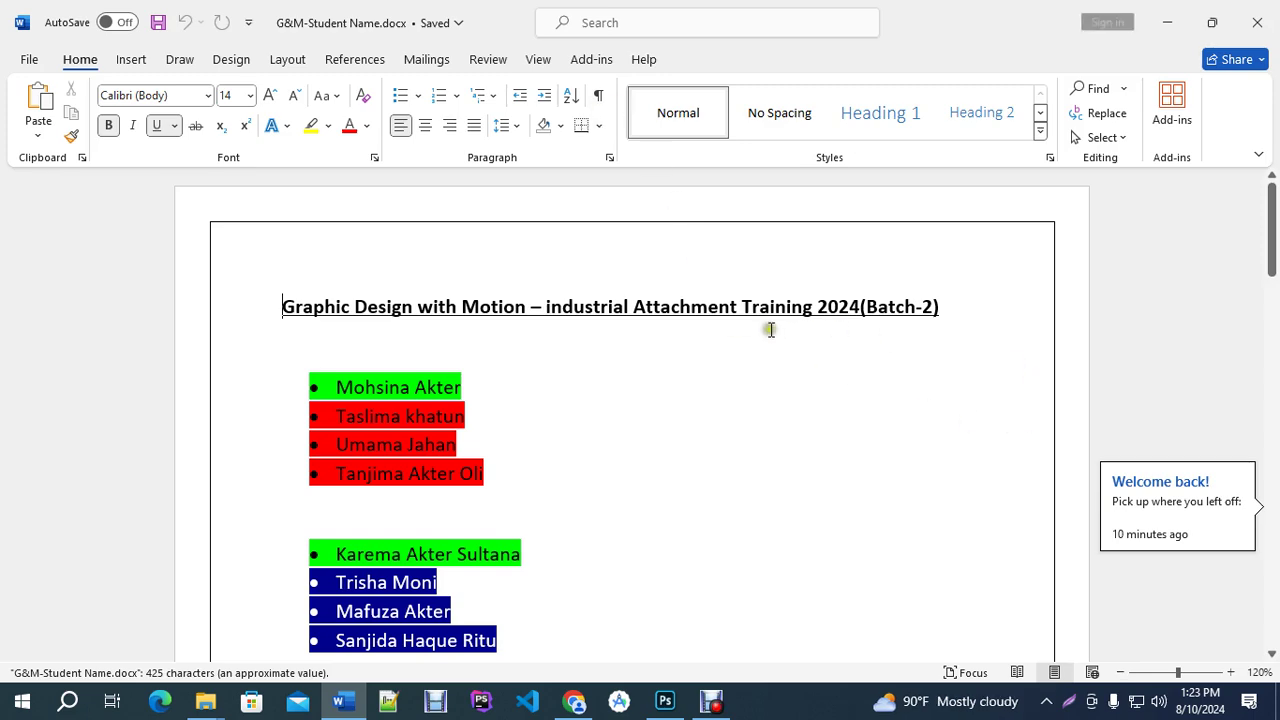
{"action": "scroll", "coordinate": [630, 483], "scroll_direction": "down", "scroll_amount": 15}
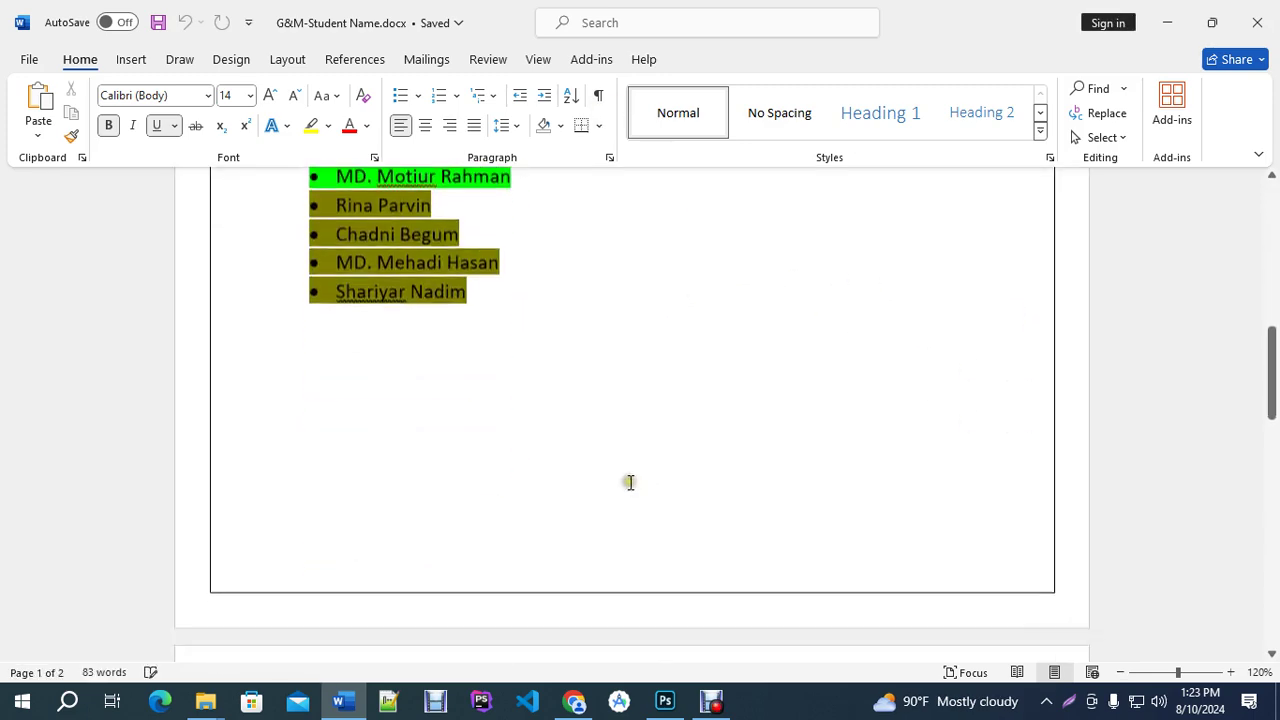
{"action": "scroll", "coordinate": [630, 483], "scroll_direction": "up", "scroll_amount": 15}
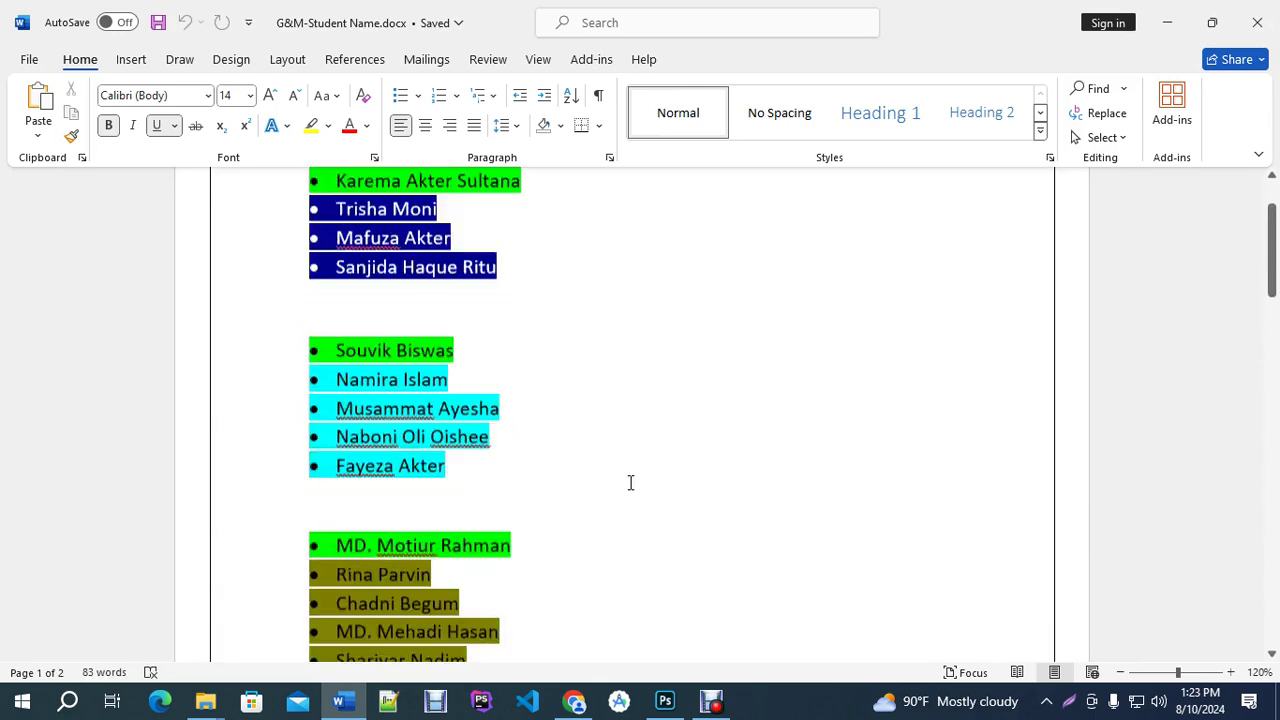
Select the first (red) and last (olive) student groups in turn to point them out, and clear the selection.
{"action": "left_click_drag", "start_coordinate": [514, 438], "coordinate": [277, 323]}
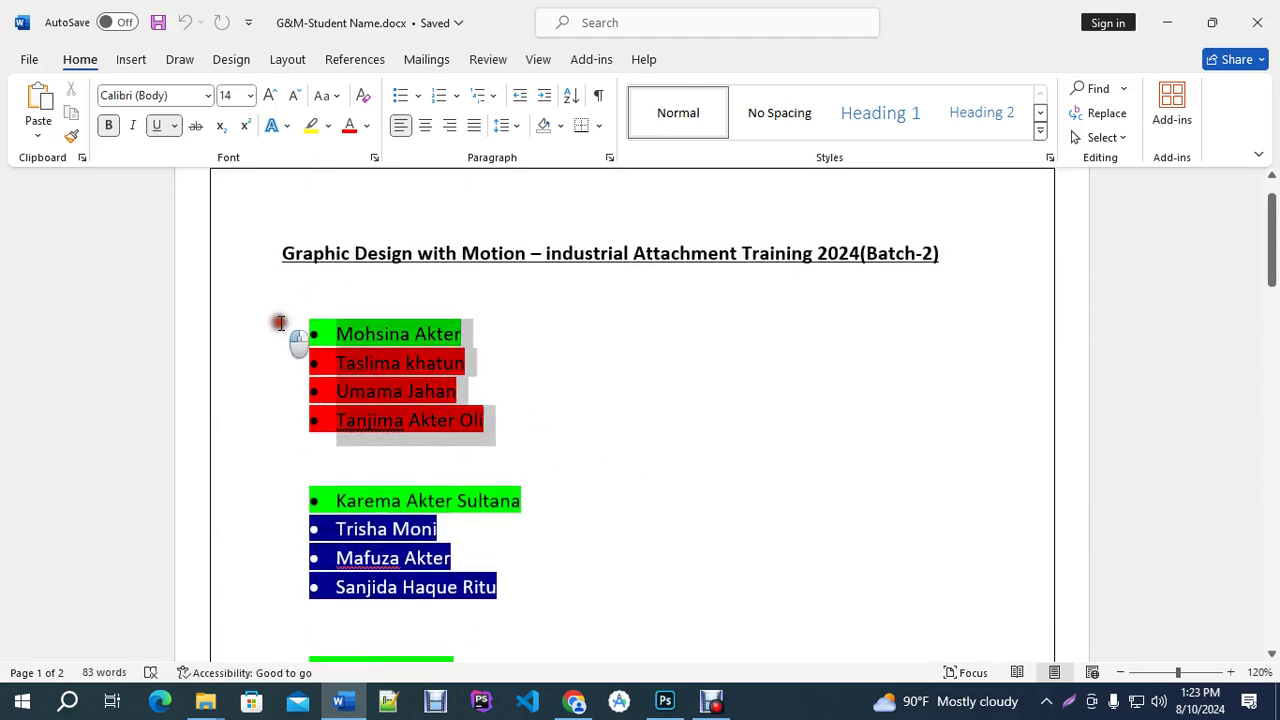
{"action": "scroll", "coordinate": [277, 323], "scroll_direction": "down", "scroll_amount": 4}
{"action": "scroll", "coordinate": [447, 457], "scroll_direction": "down", "scroll_amount": 3}
{"action": "left_click_drag", "start_coordinate": [492, 553], "coordinate": [305, 447]}
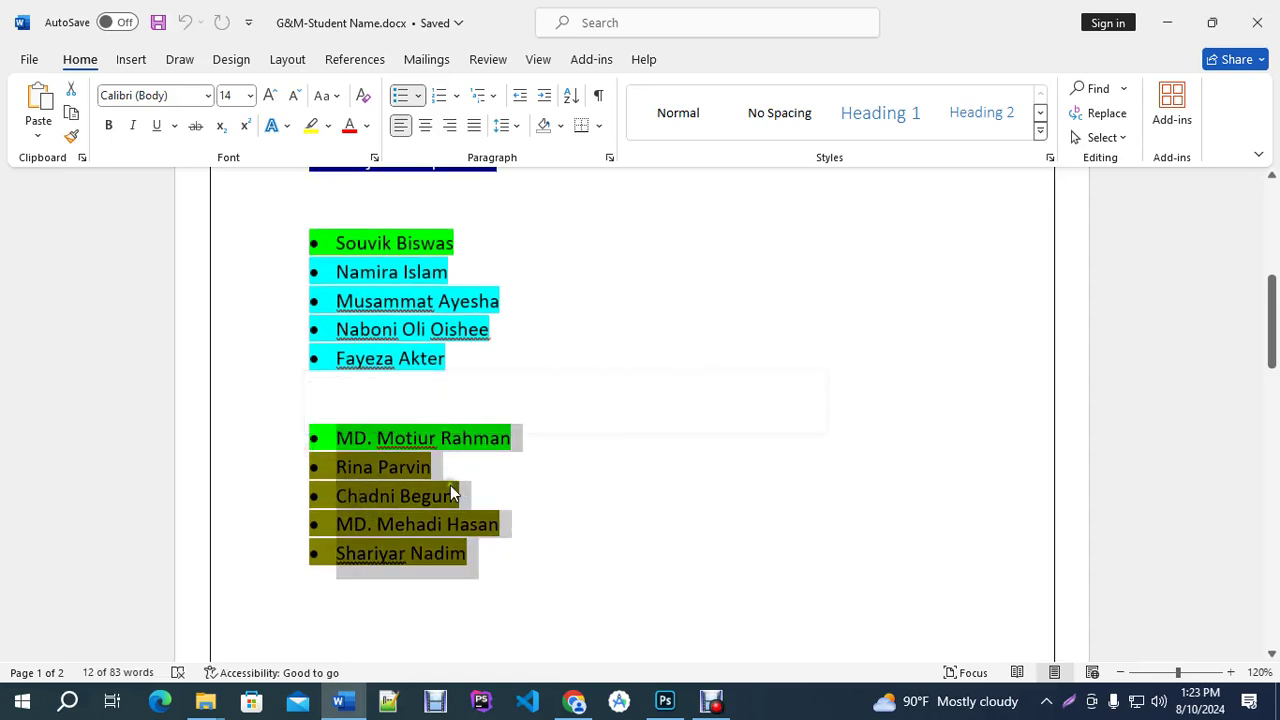
{"action": "scroll", "coordinate": [396, 328], "scroll_direction": "up", "scroll_amount": 1}
{"action": "left_click", "coordinate": [452, 328]}
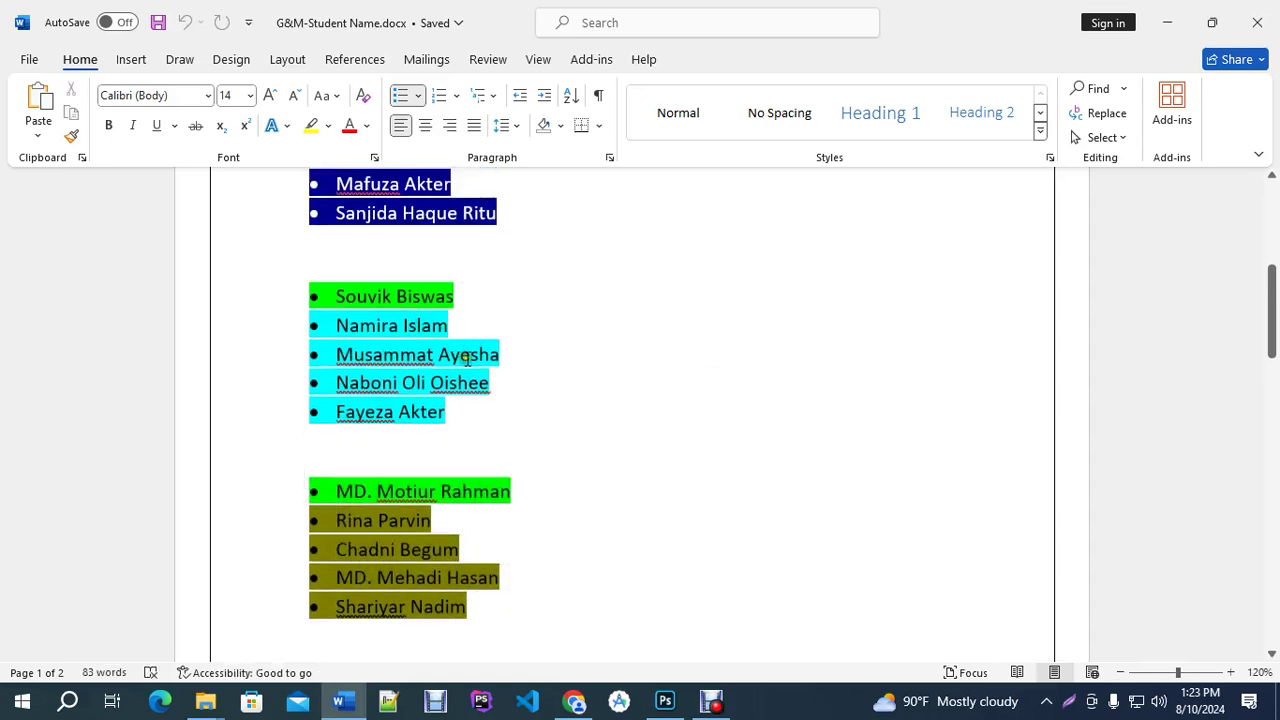
Select the first student group under the training title again and review the groups below it.
{"action": "scroll", "coordinate": [460, 360], "scroll_direction": "up", "scroll_amount": 6}
{"action": "scroll", "coordinate": [466, 381], "scroll_direction": "up", "scroll_amount": 2}
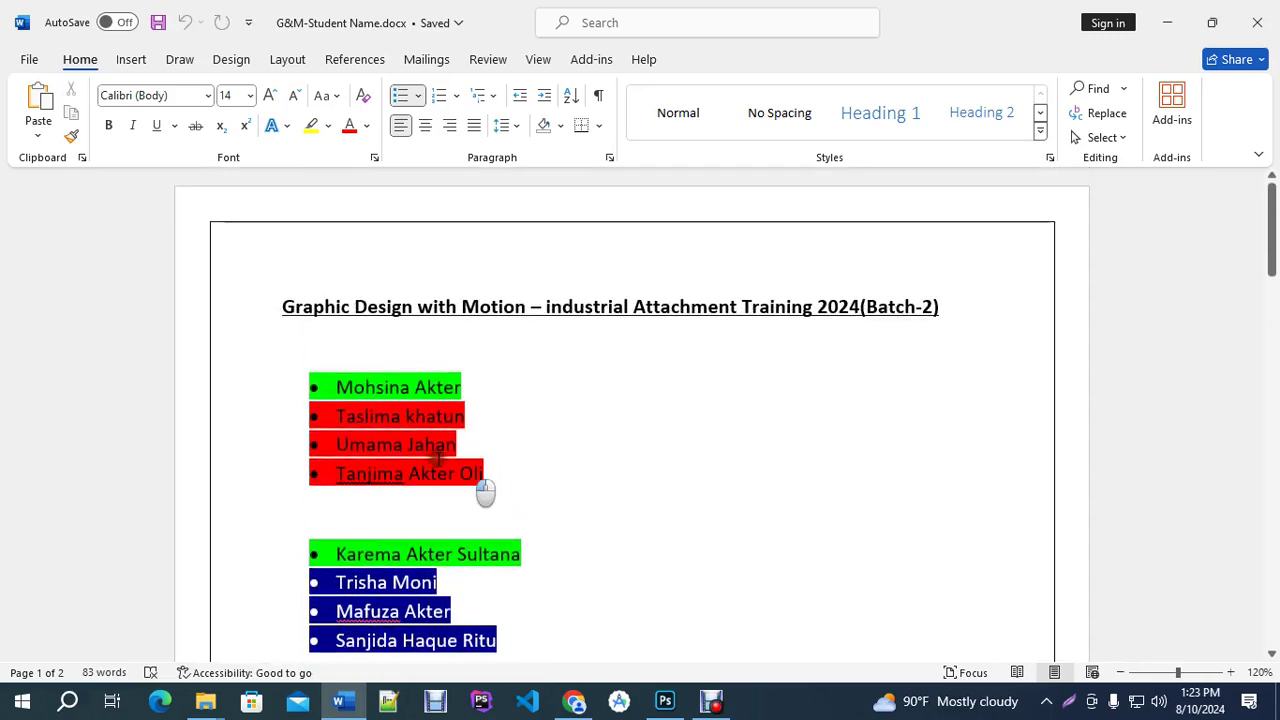
{"action": "left_click_drag", "start_coordinate": [486, 491], "coordinate": [288, 387]}
{"action": "scroll", "coordinate": [570, 476], "scroll_direction": "down", "scroll_amount": 3}
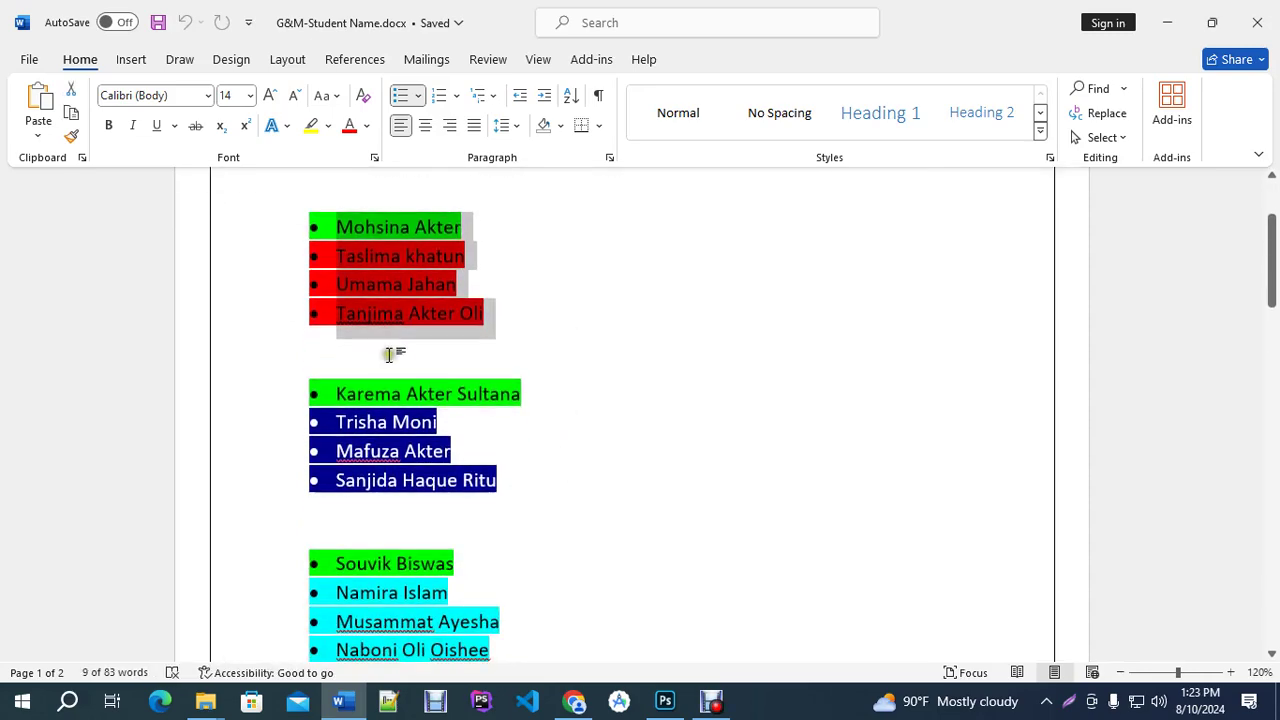
{"action": "left_click", "coordinate": [389, 350]}
{"action": "left_click_drag", "start_coordinate": [520, 335], "coordinate": [302, 228]}
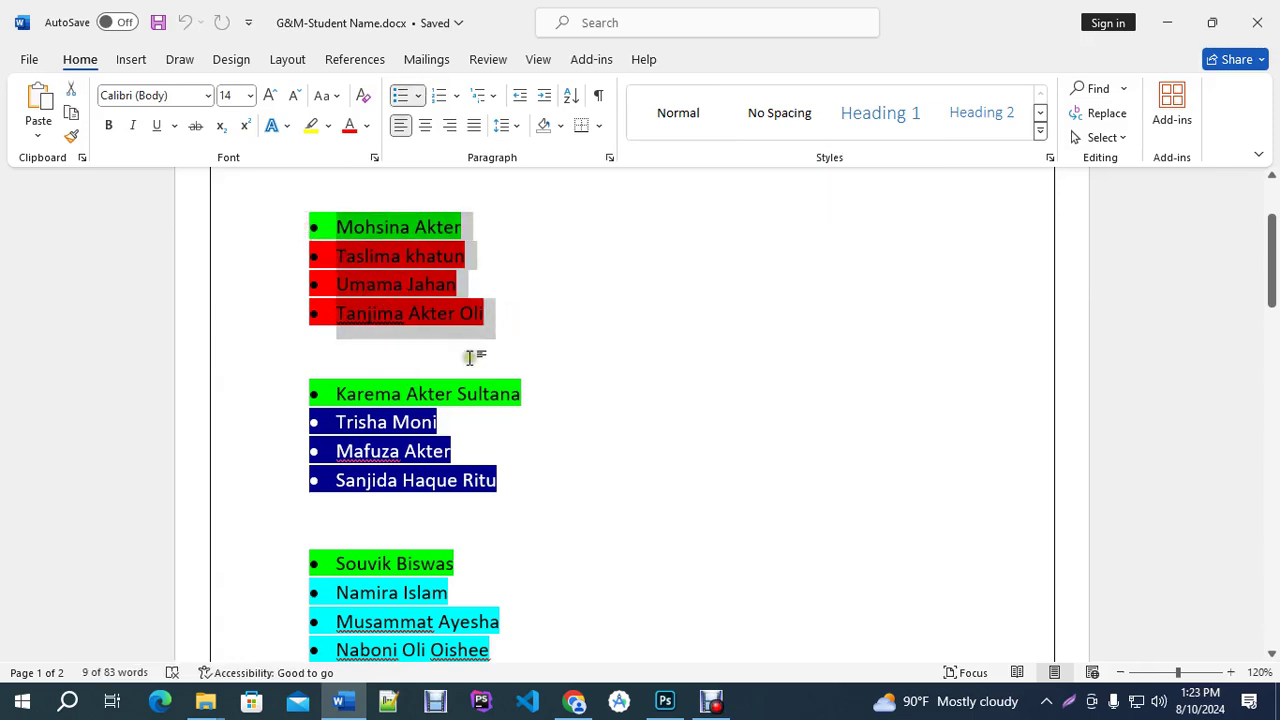
{"action": "scroll", "coordinate": [469, 357], "scroll_direction": "down", "scroll_amount": 3}
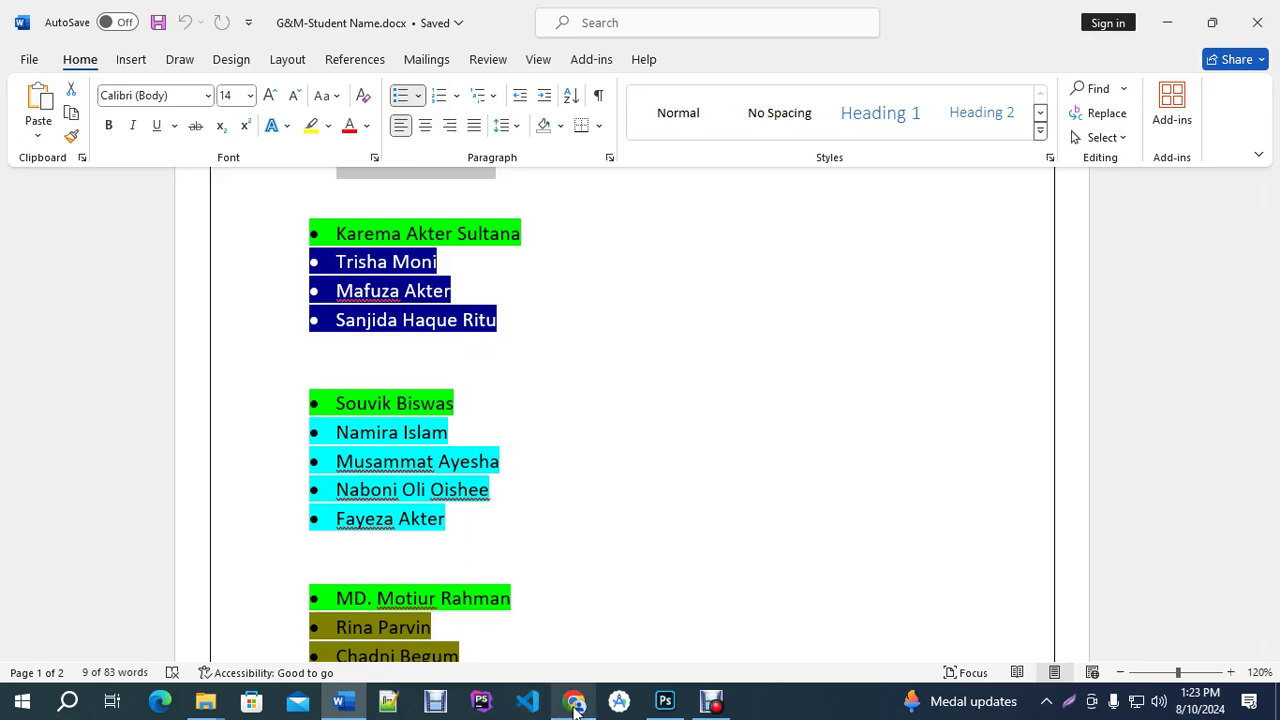
{"action": "left_click", "coordinate": [711, 700]}
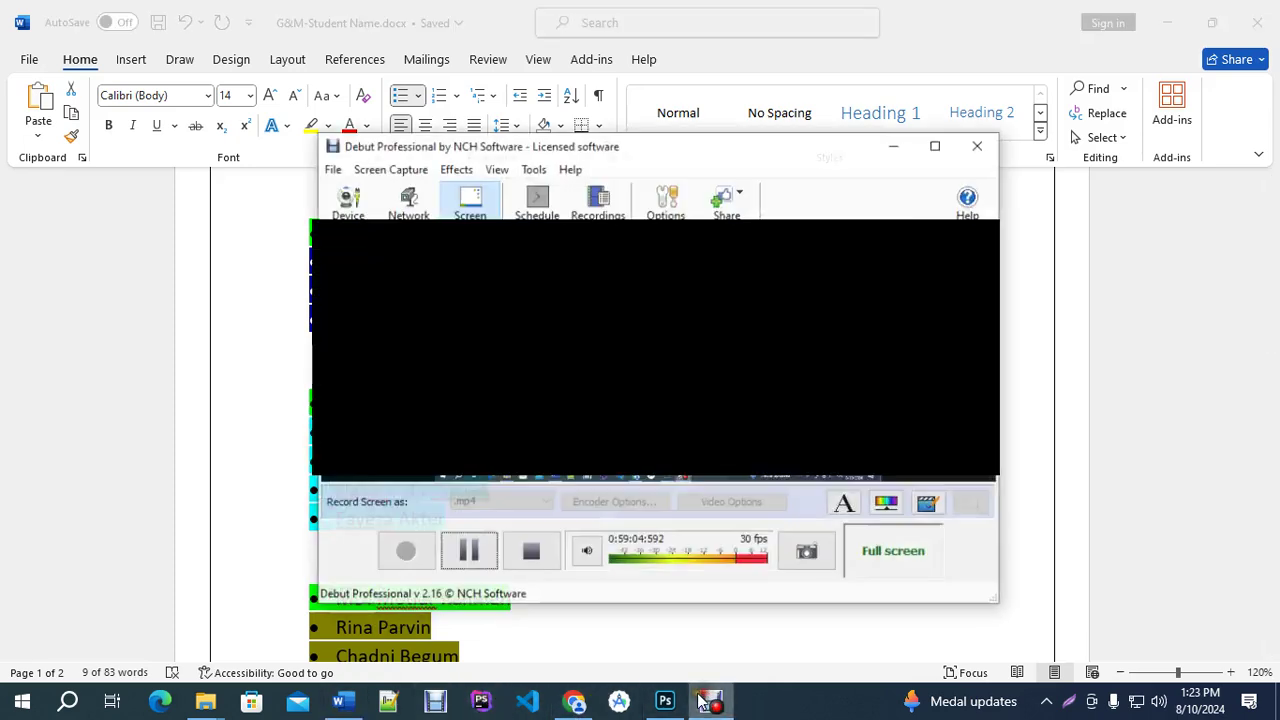